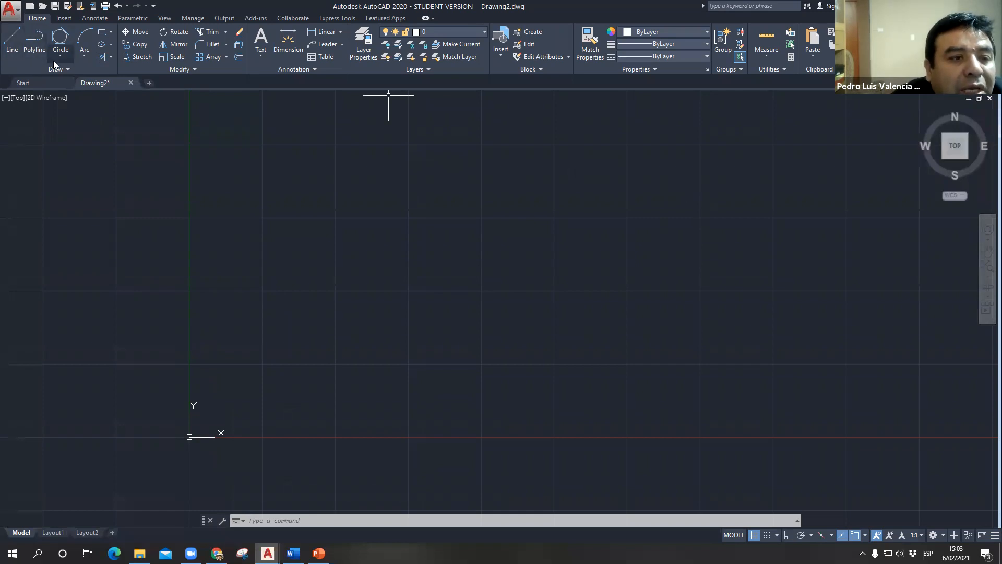
pyautogui.click(111, 32)
pyautogui.click(112, 34)
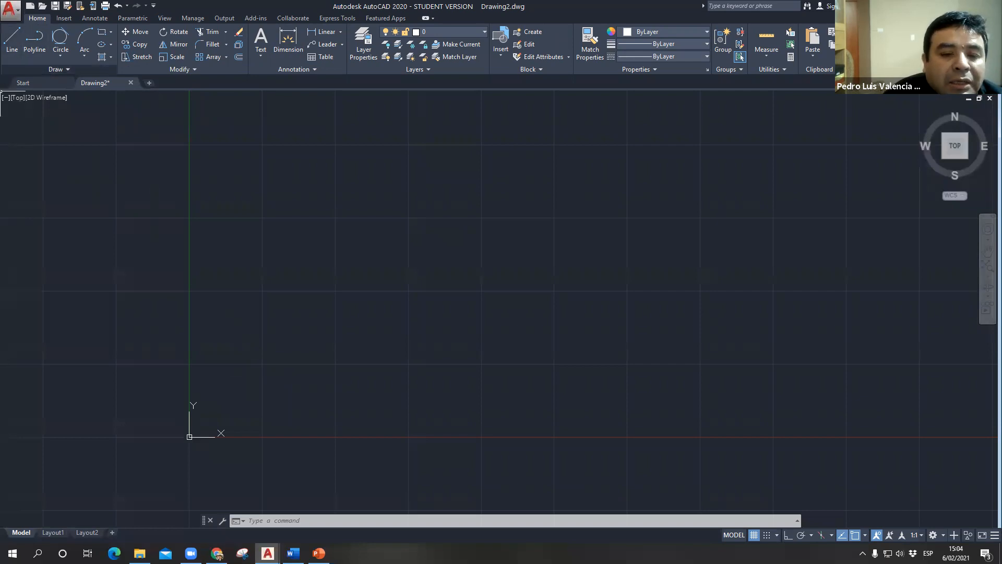
# - Start a line above and to the right of the origin and draw its first segment 50 units long at 45°
pyautogui.write('LINE')
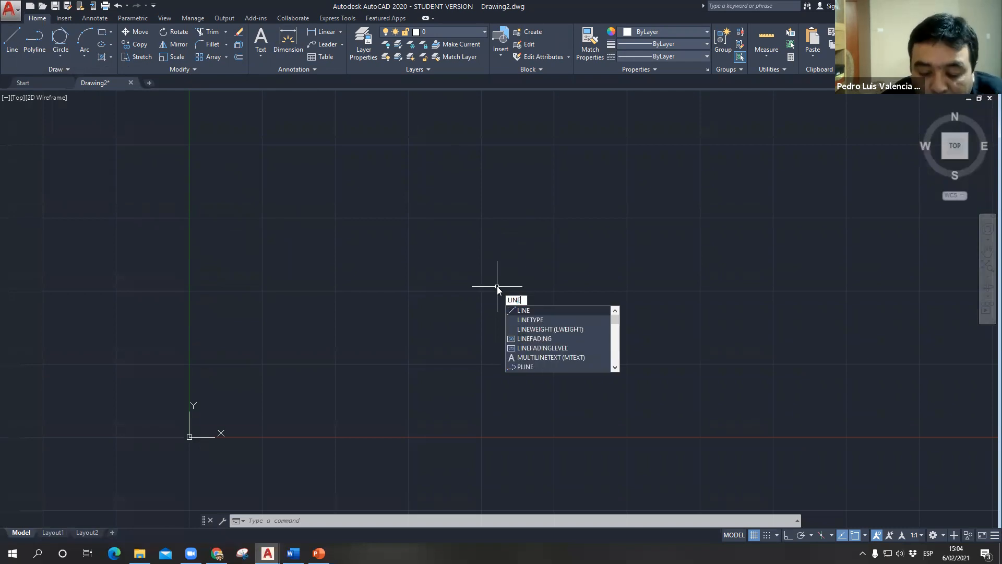
pyautogui.press('BackSpace')
pyautogui.press('BackSpace')
pyautogui.press('BackSpace')
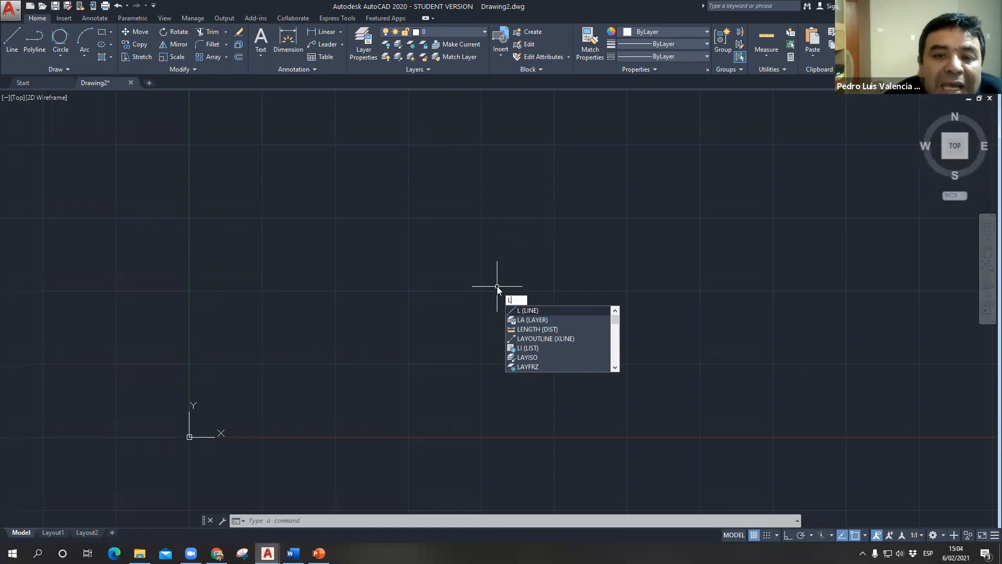
pyautogui.press('Return')
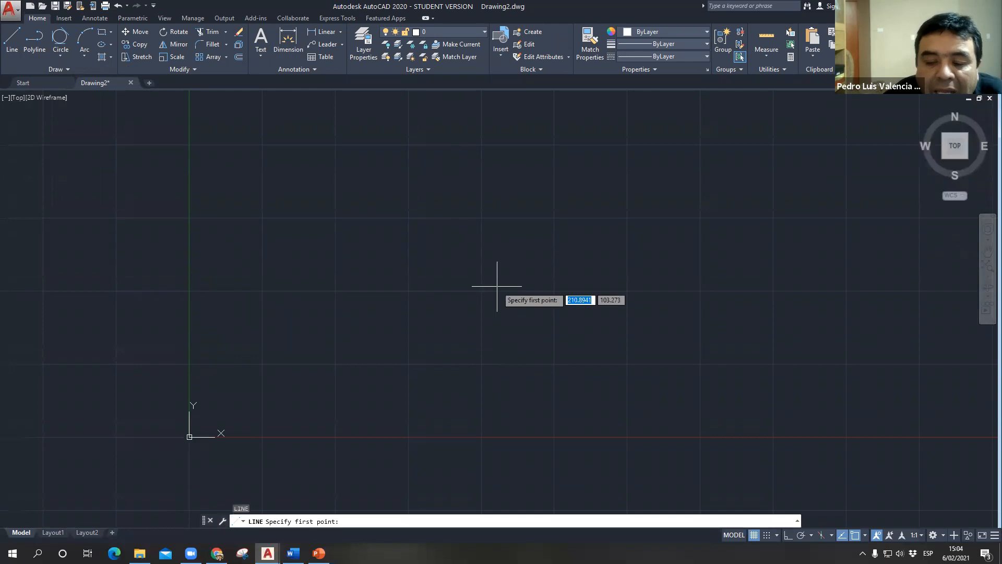
pyautogui.click(287, 521)
pyautogui.click(288, 521)
pyautogui.click(295, 523)
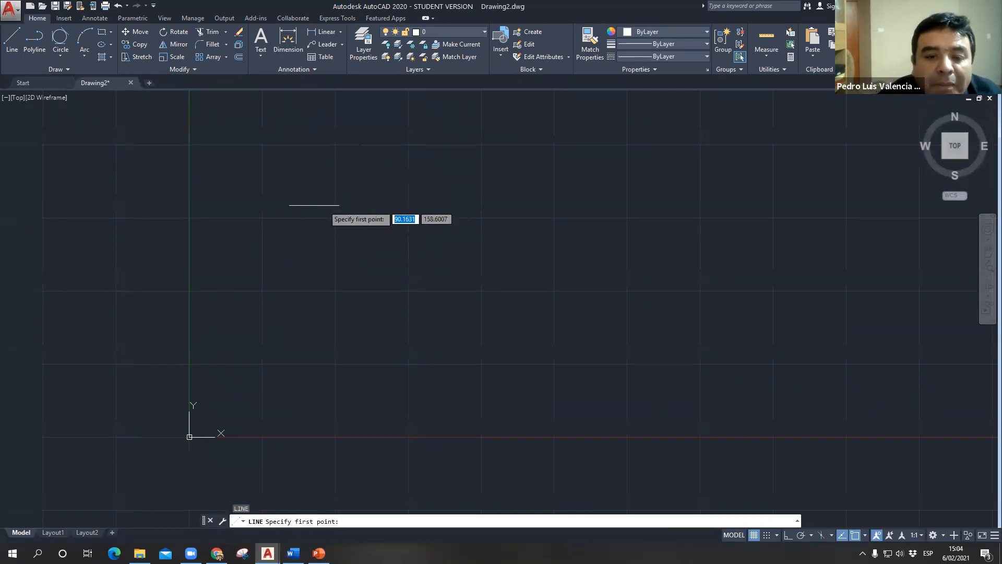
pyautogui.press('ctrl')
pyautogui.press('ctrl')
pyautogui.click(263, 292)
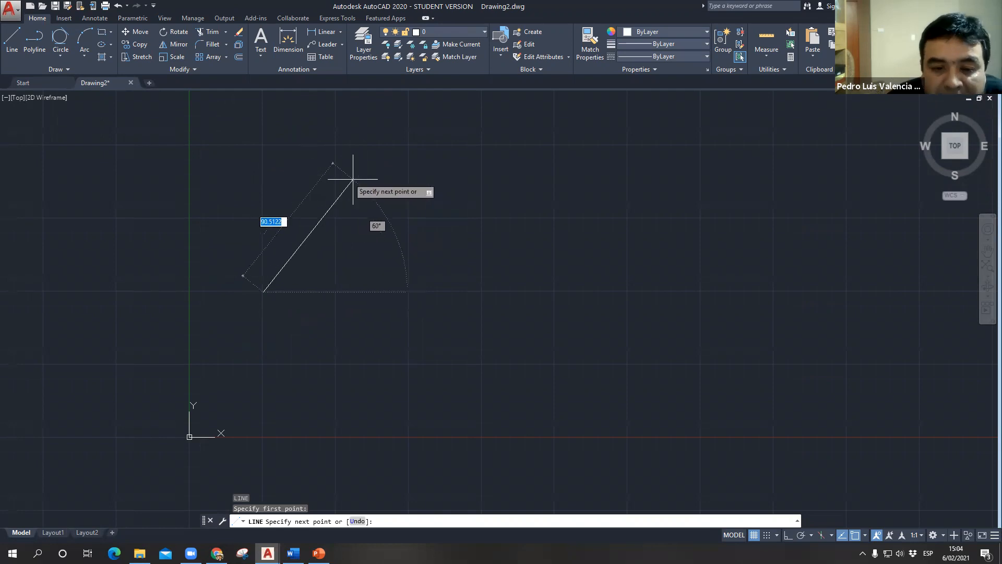
pyautogui.write('50')
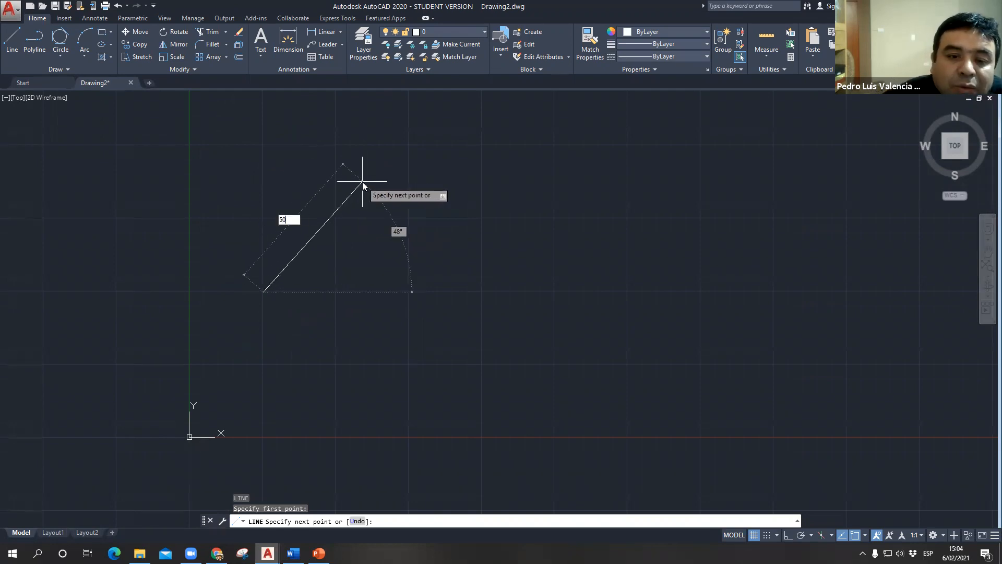
pyautogui.press('Tab')
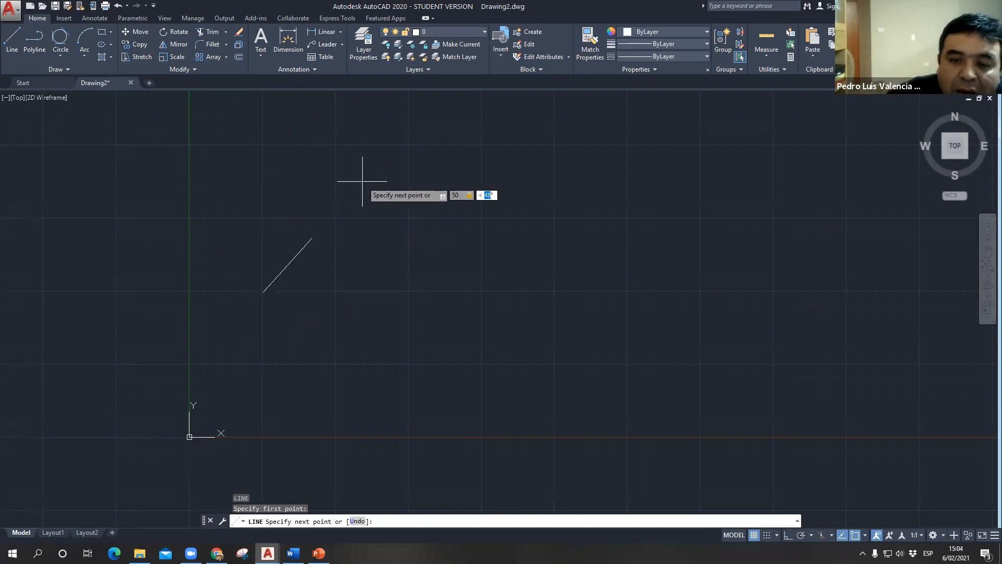
pyautogui.write('45')
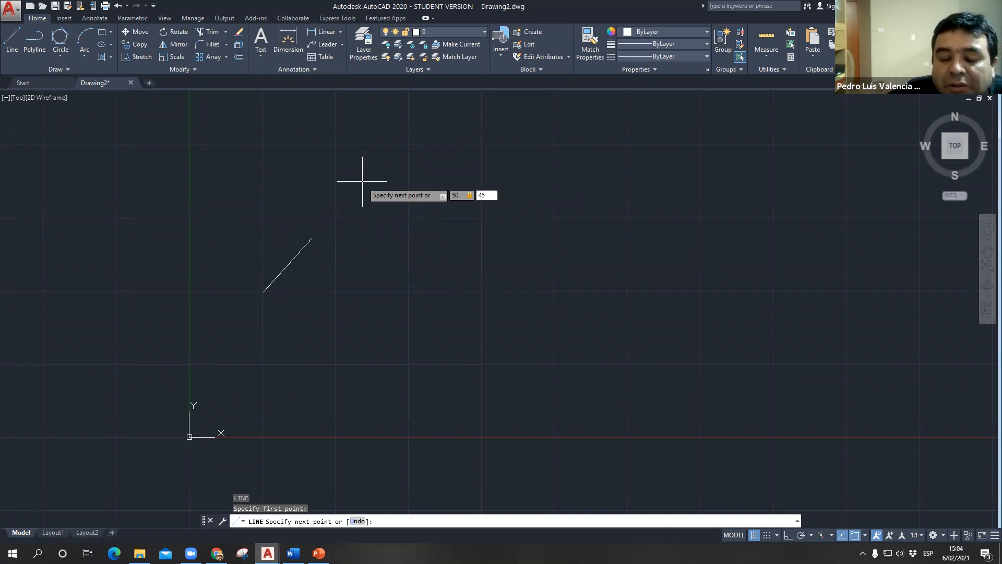
pyautogui.press('Return')
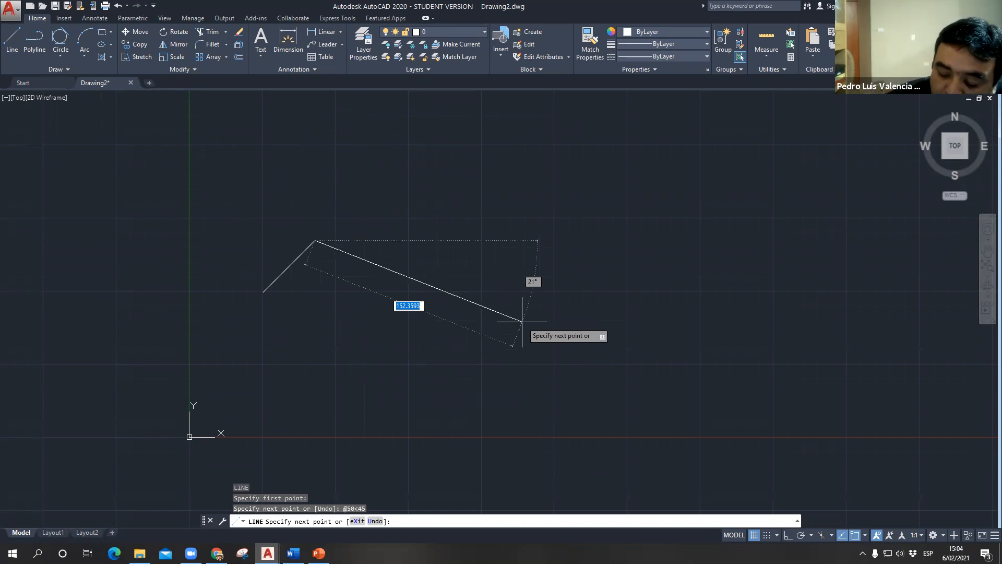
# - Continue the line with a second segment 100 units long at 320°
pyautogui.write('100')
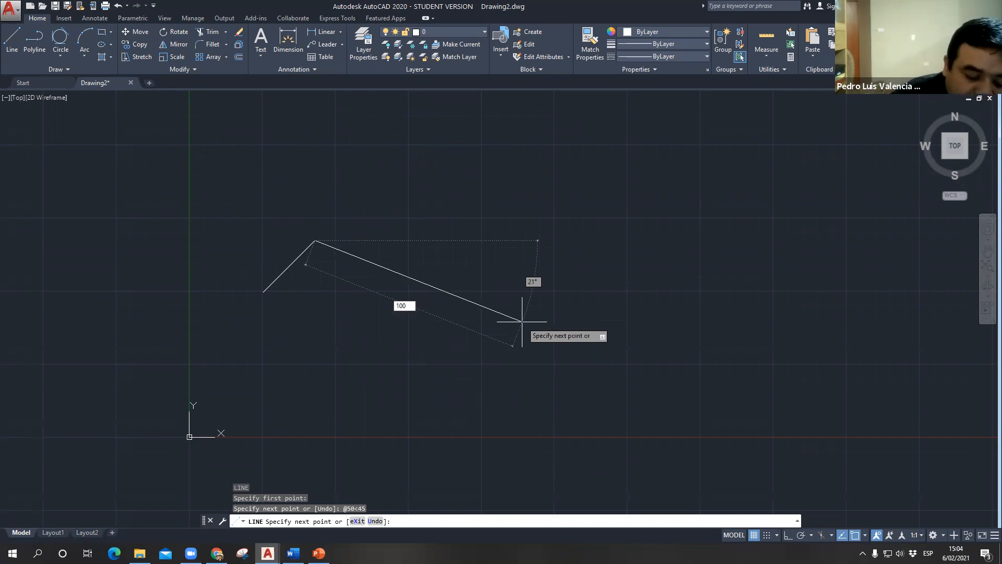
pyautogui.press('Tab')
pyautogui.write('3')
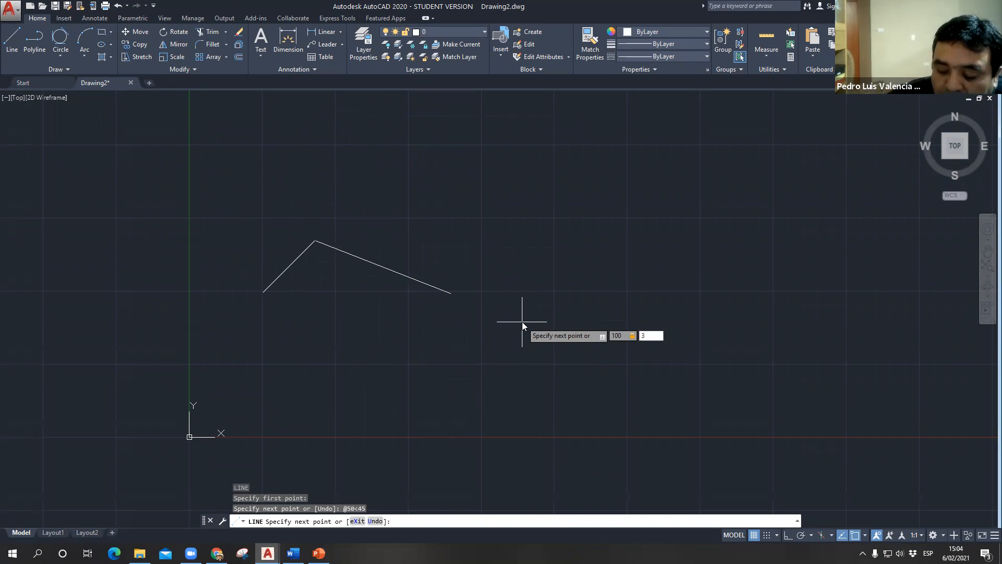
pyautogui.write('20')
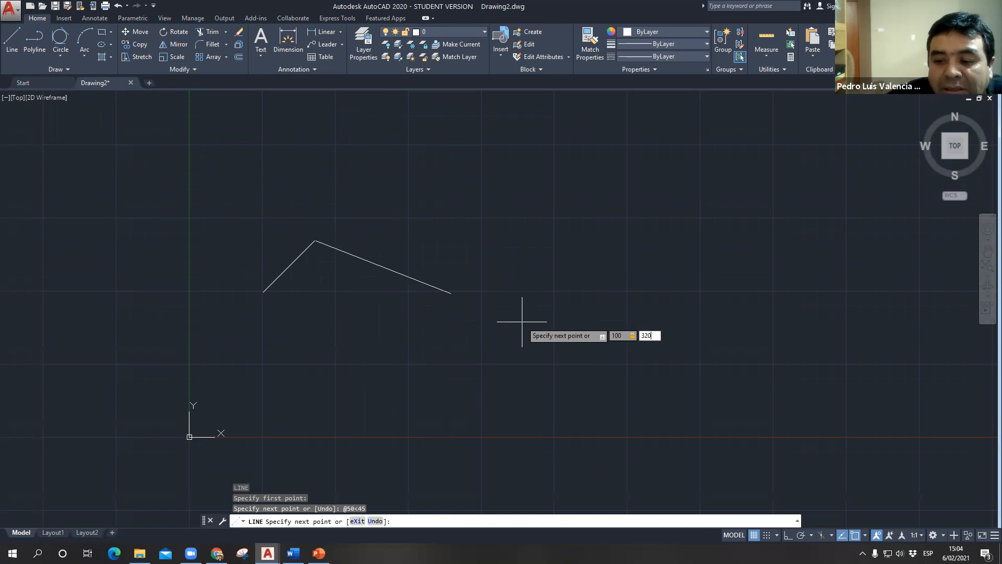
pyautogui.press('Return')
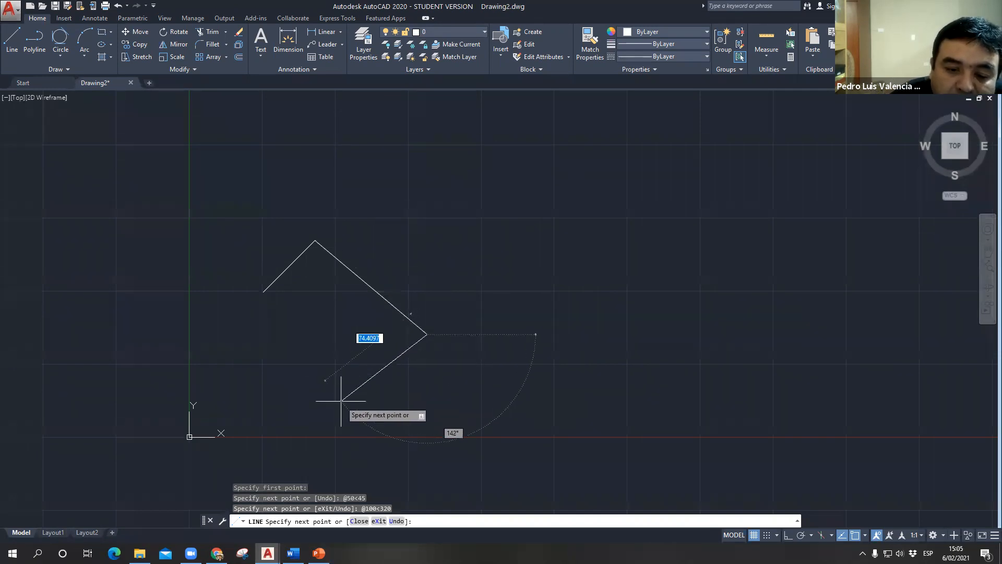
# - Add a third line segment 60 units long at 220°
pyautogui.write('60')
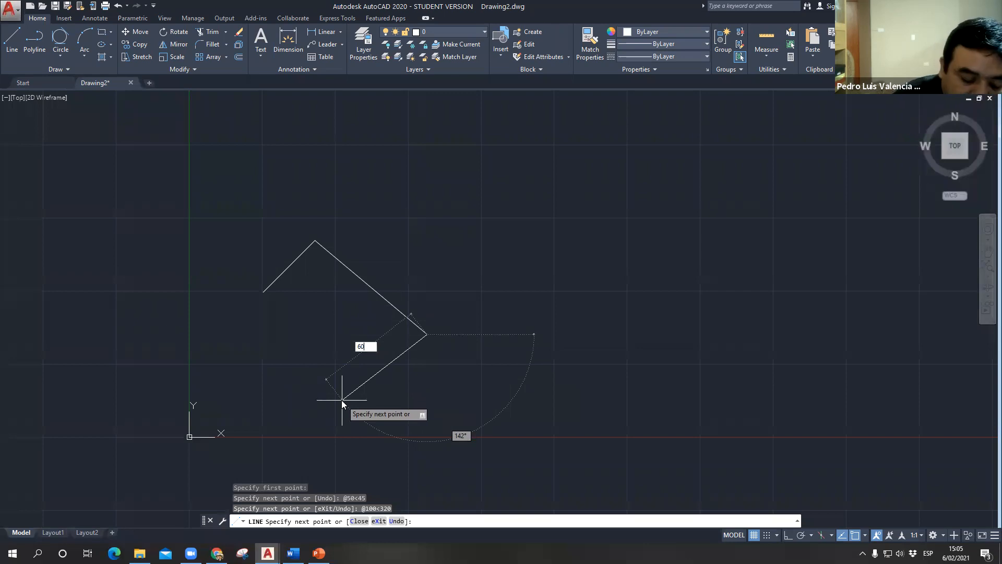
pyautogui.press('Tab')
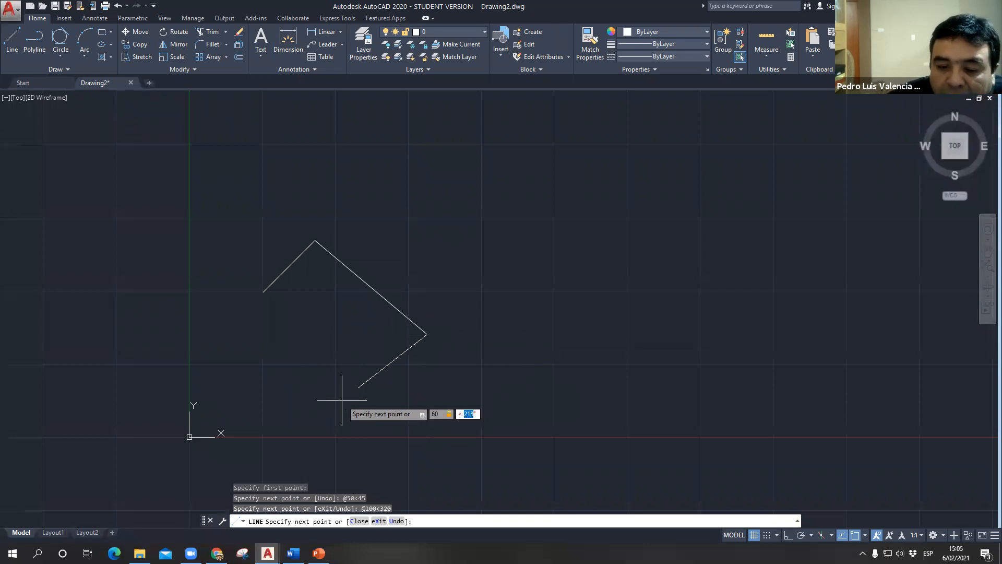
pyautogui.write('2200')
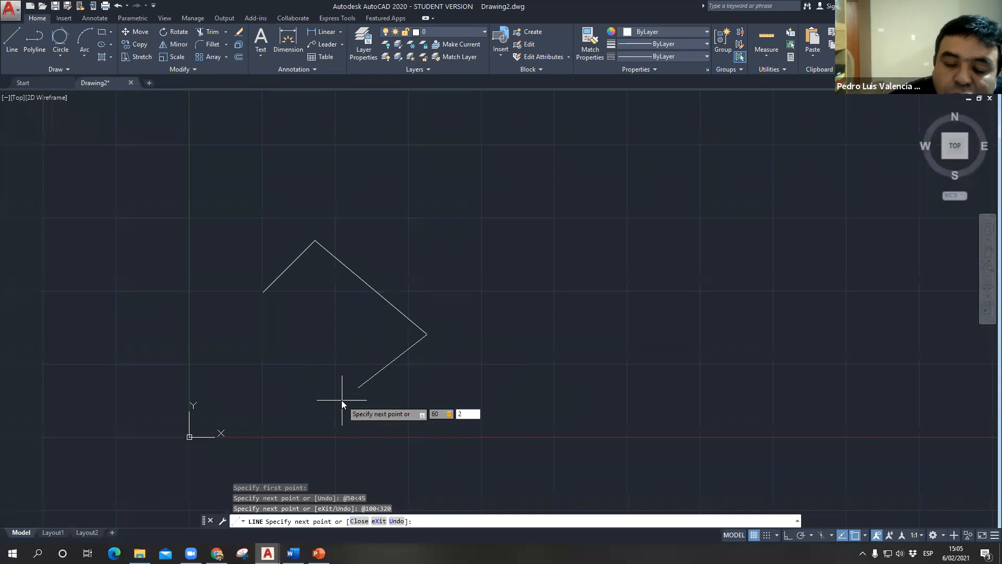
pyautogui.press('BackSpace')
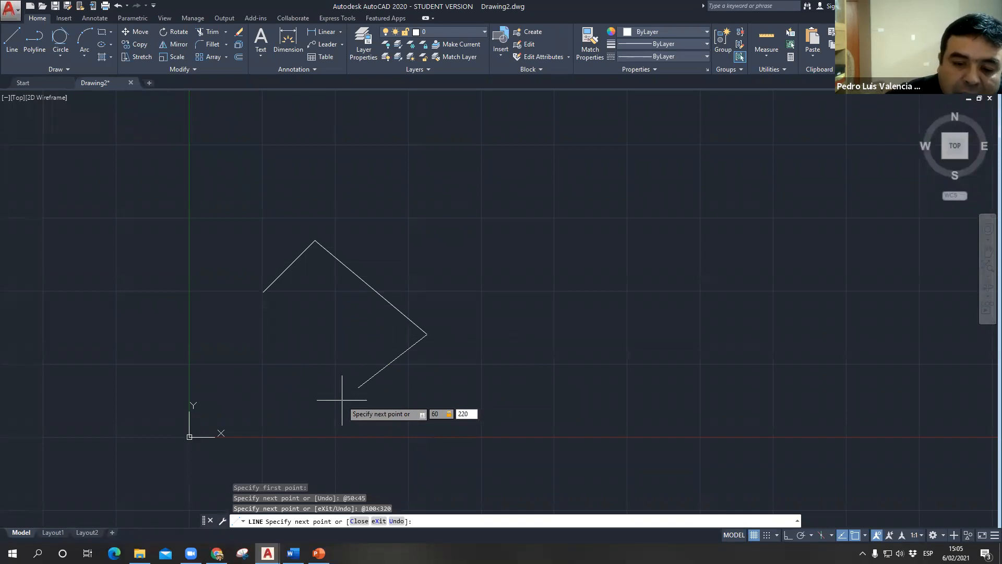
pyautogui.press('Return')
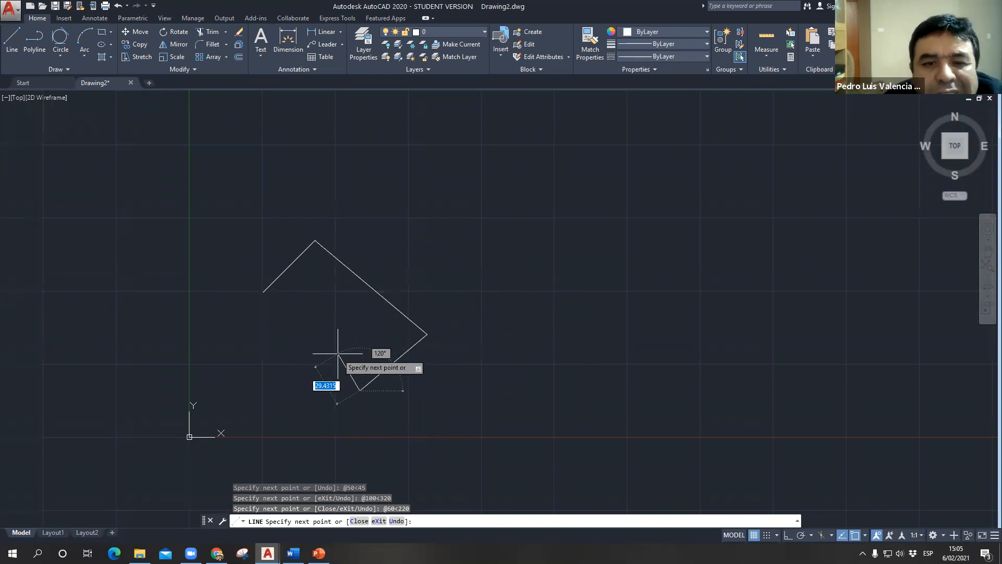
# - Close the outline back to its starting point with the Close option of the Line command
pyautogui.click(358, 522)
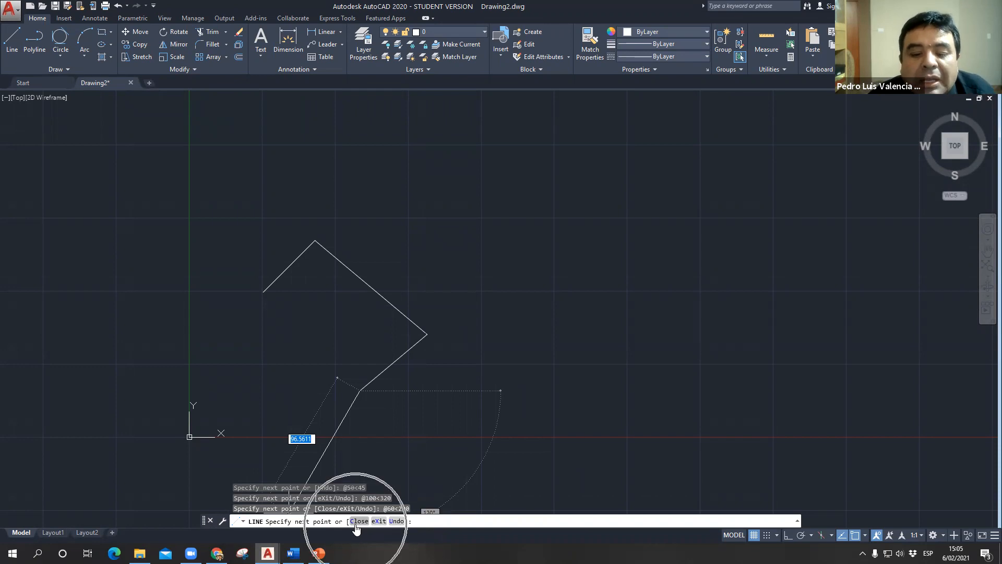
pyautogui.write('c')
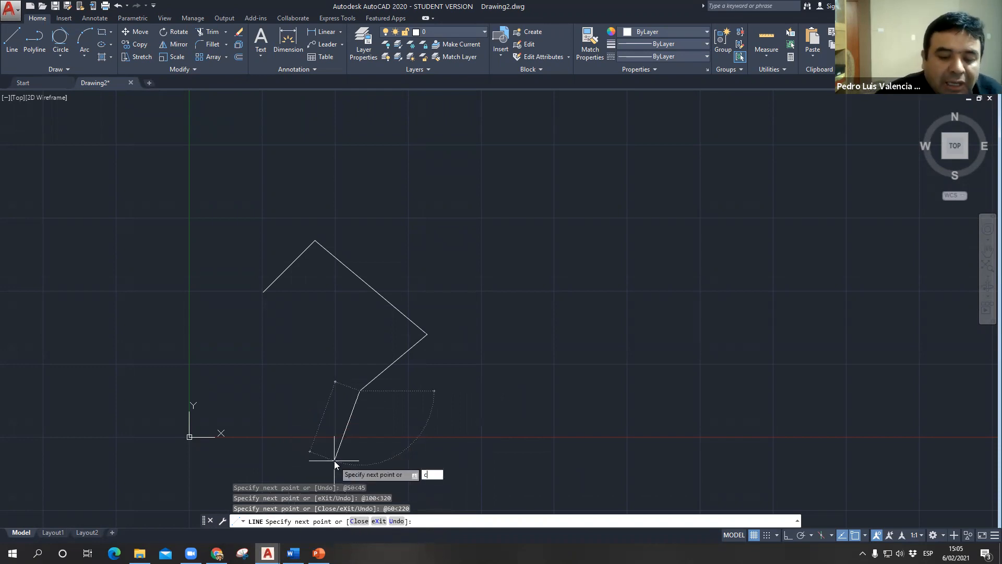
pyautogui.press('Return')
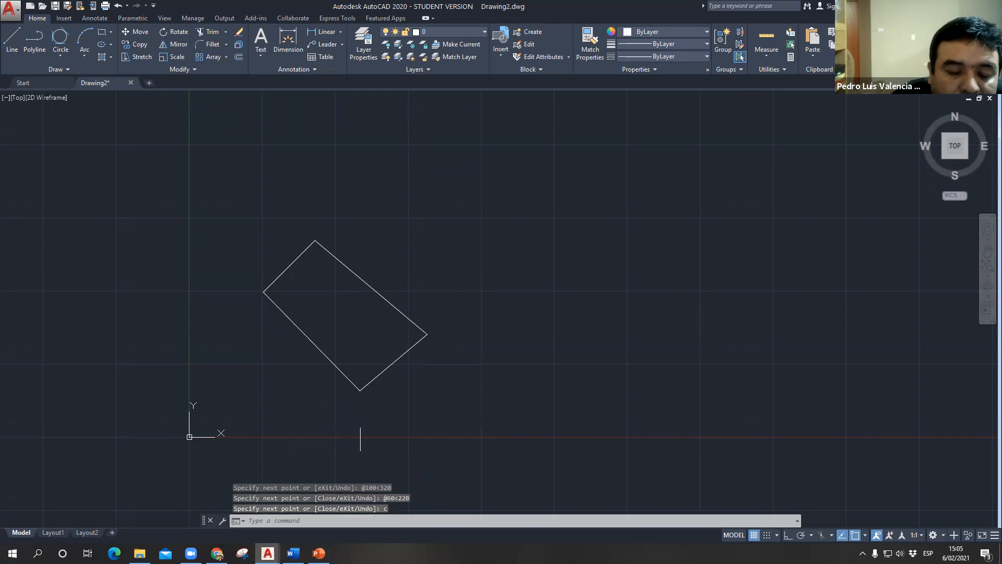
# - Select sides of the closed outline individually to check whether they are separate line objects, and clear the selection
pyautogui.scroll(2, 339, 315)
pyautogui.moveTo(329, 318); pyautogui.dragTo(310, 269, button='middle')
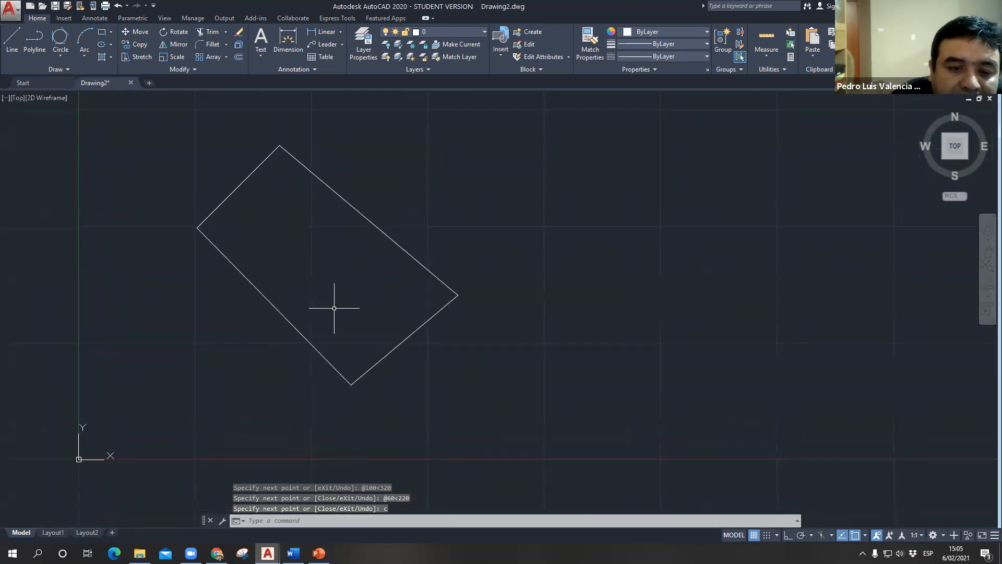
pyautogui.scroll(-2, 354, 374)
pyautogui.click(287, 256)
pyautogui.press('Escape')
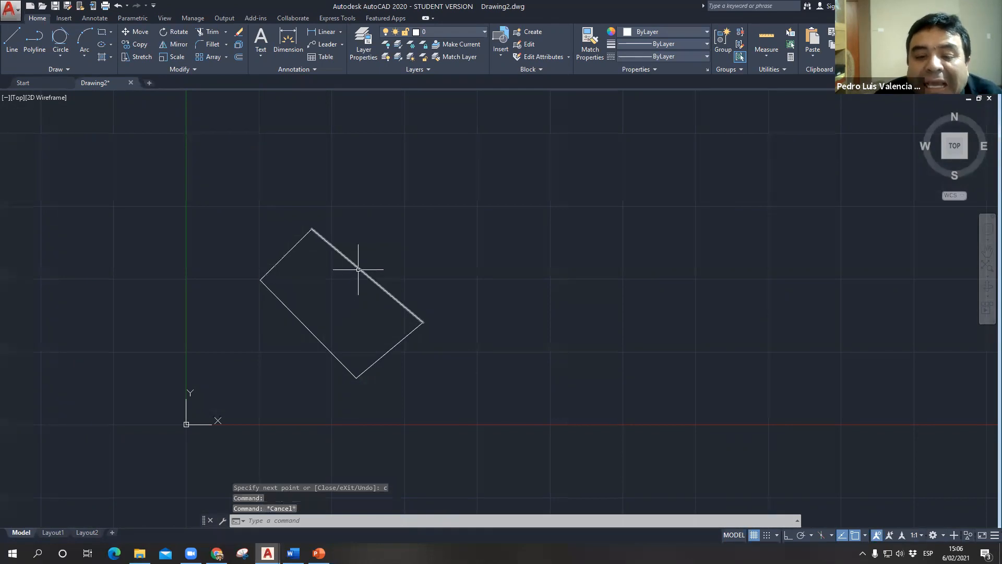
pyautogui.click(359, 268)
pyautogui.press('Escape')
pyautogui.click(387, 349)
pyautogui.click(382, 354)
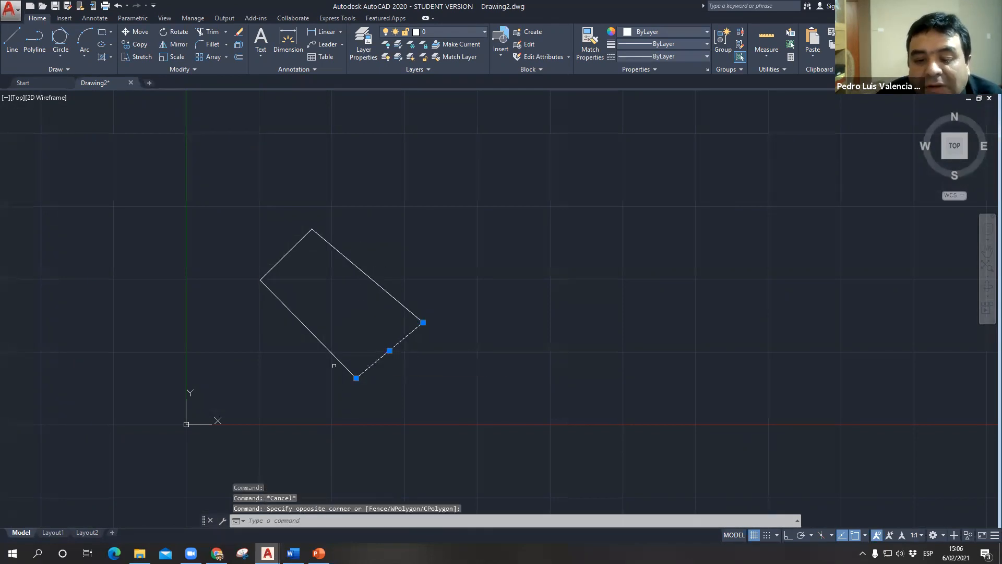
pyautogui.click(331, 355)
pyautogui.press('Escape')
pyautogui.click(280, 260)
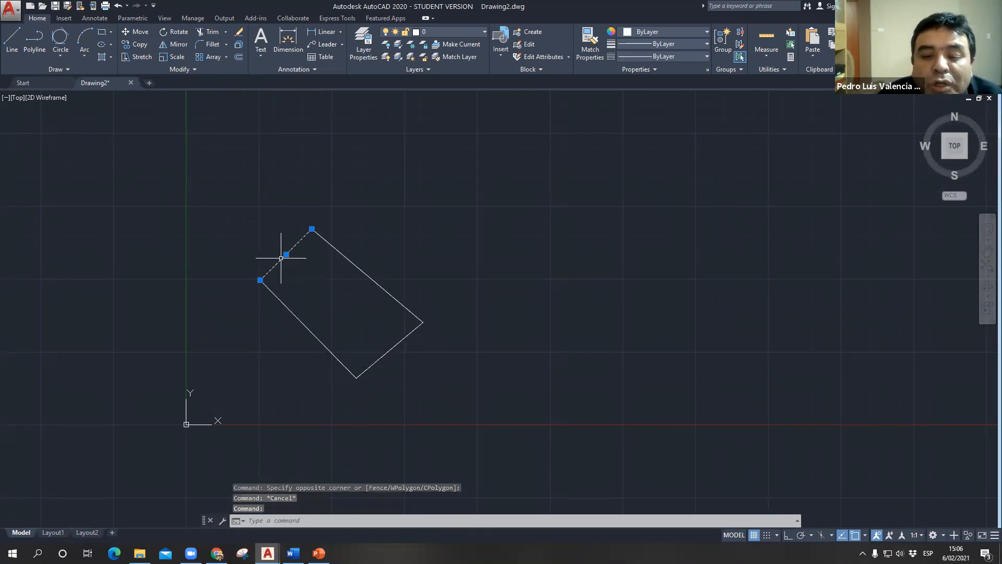
pyautogui.click(343, 255)
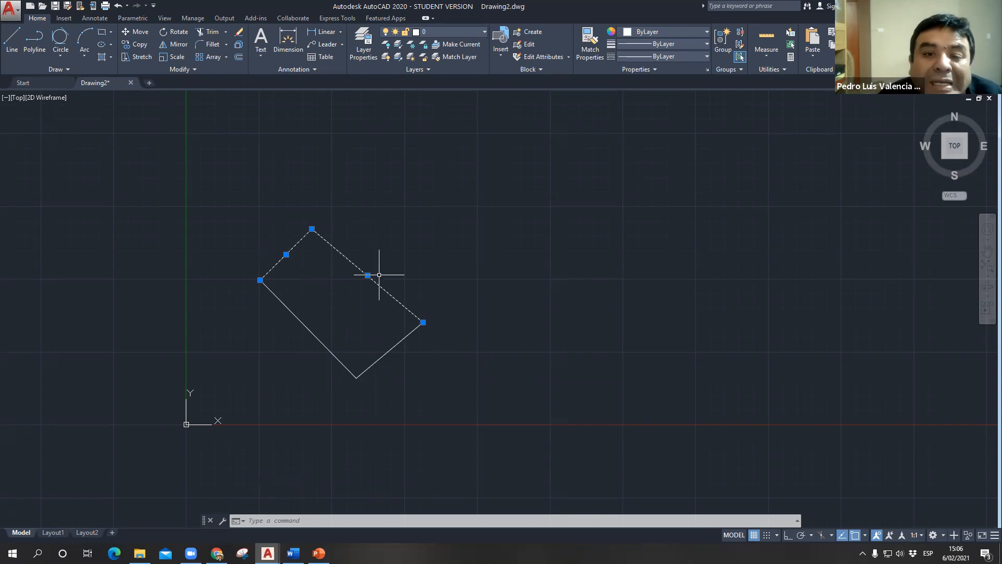
pyautogui.press('Escape')
# - Start a new line with its first point in the empty area to the right of the closed four-sided outline
pyautogui.scroll(-2, 495, 320)
pyautogui.moveTo(494, 319); pyautogui.dragTo(297, 275, button='middle')
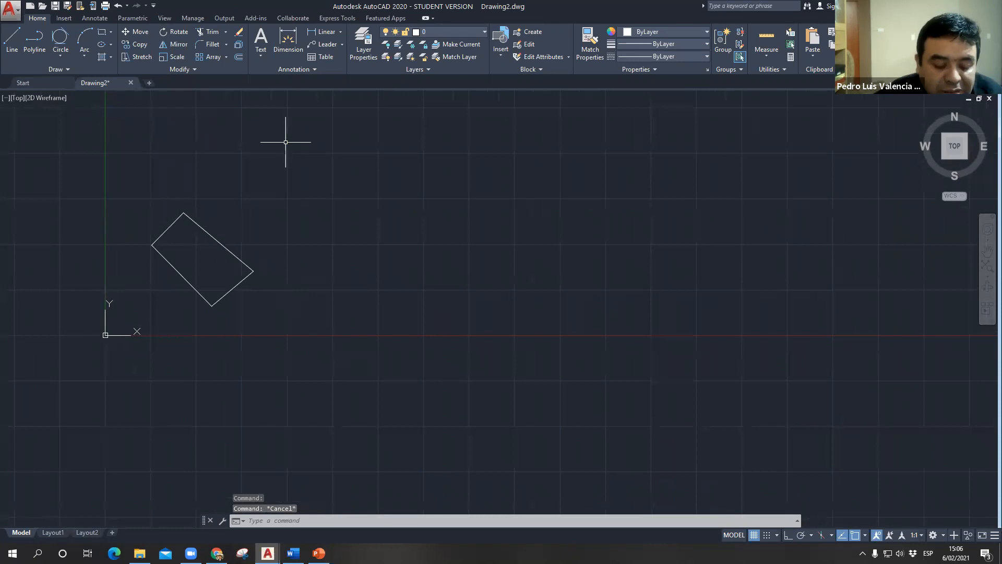
pyautogui.write('L')
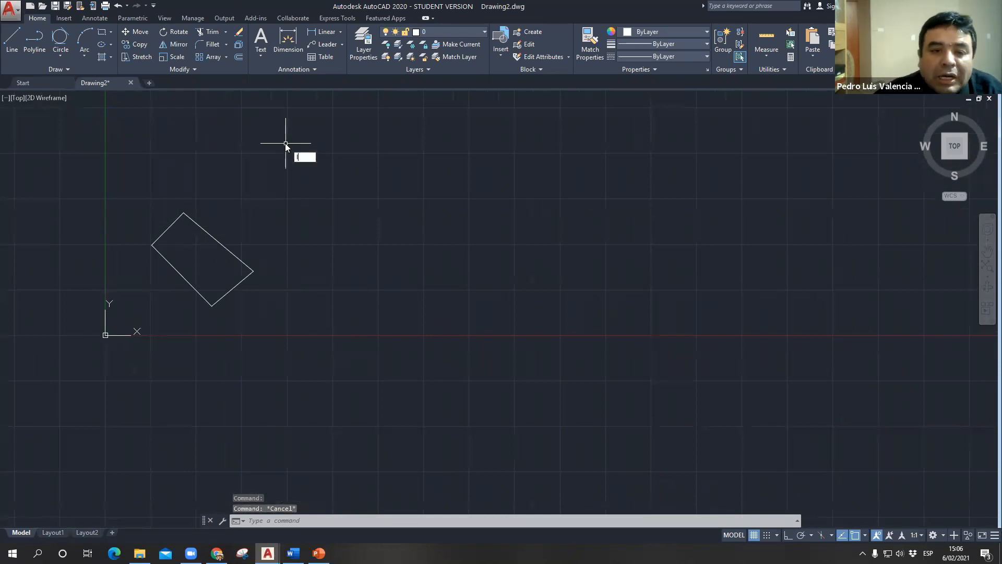
pyautogui.press('Return')
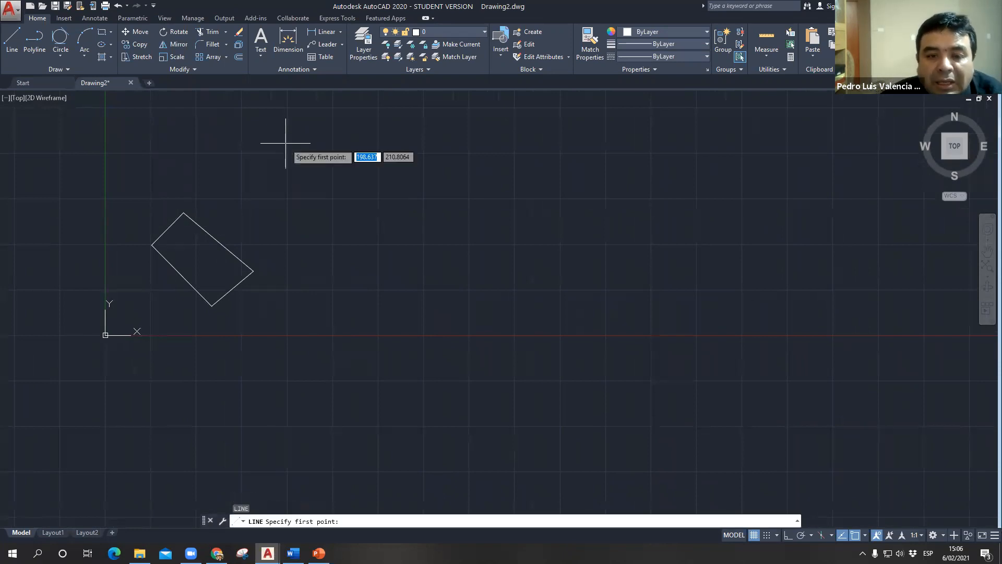
pyautogui.click(378, 197)
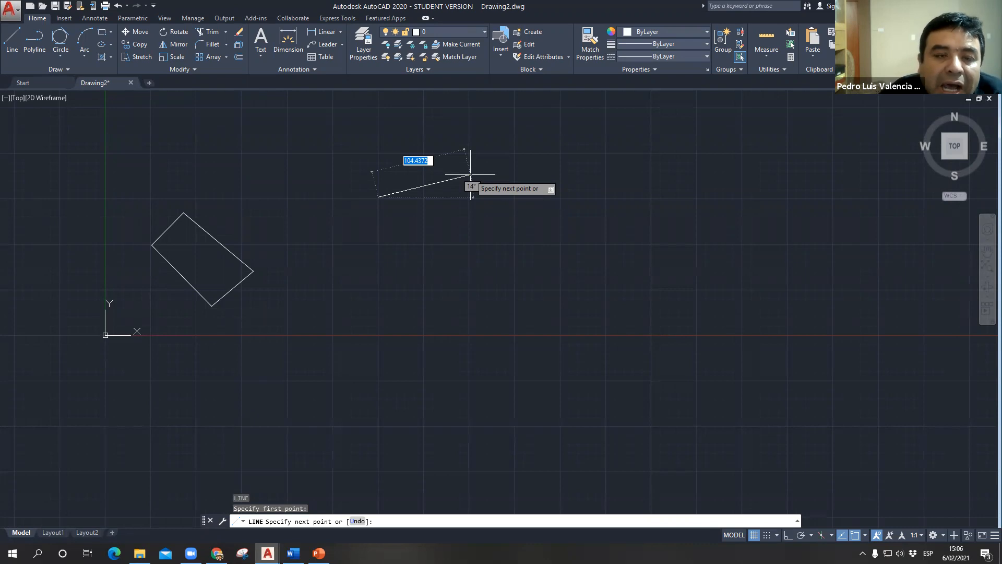
# - Switch ortho mode on and off twice while the new line's second point is pending, ending with it off
pyautogui.press('F8')
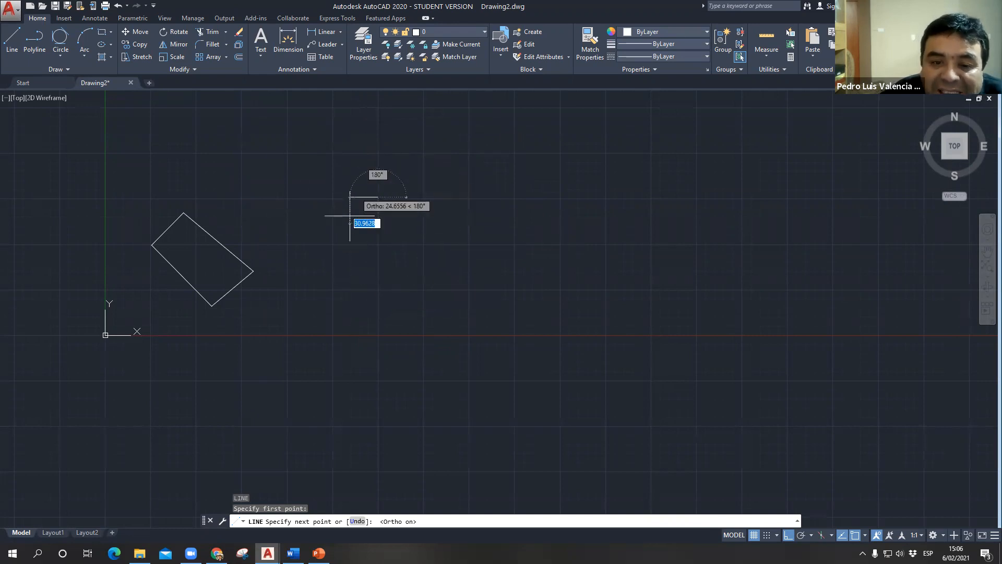
pyautogui.press('F8')
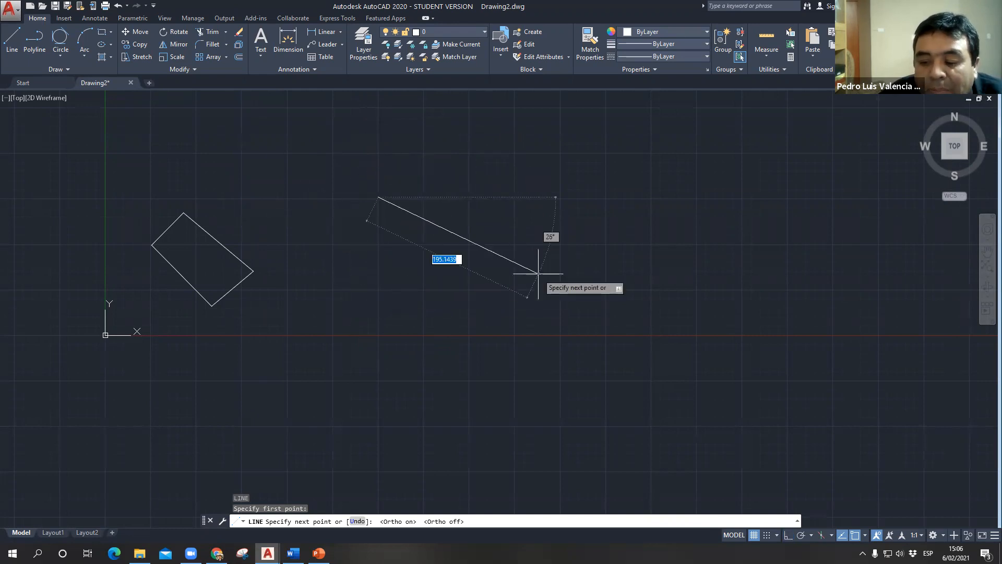
pyautogui.press('F8')
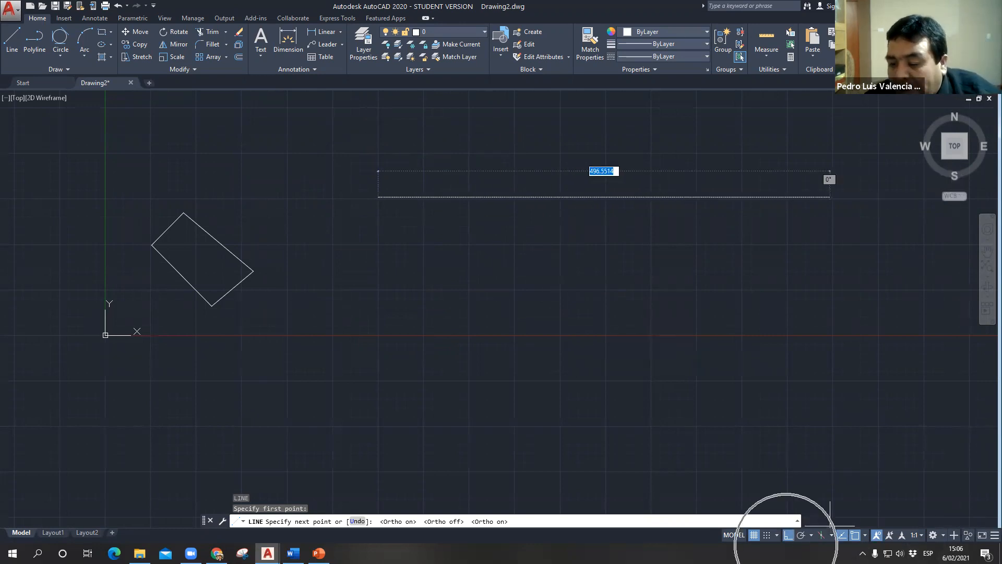
pyautogui.click(788, 540)
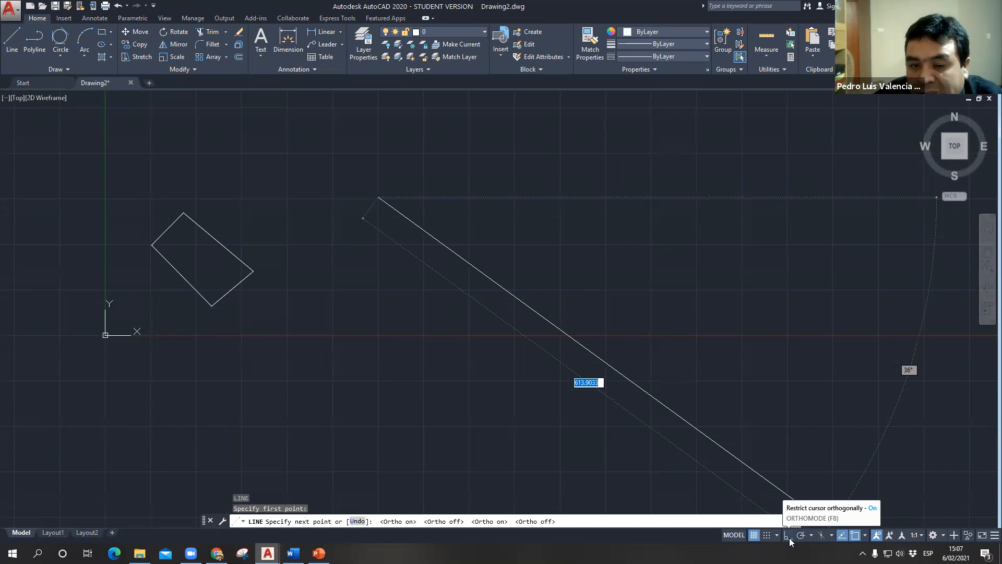
# - Turn ortho mode on and draw a 100-unit segment upward from the pending start point, followed by a 50-unit segment to the right
pyautogui.click(789, 540)
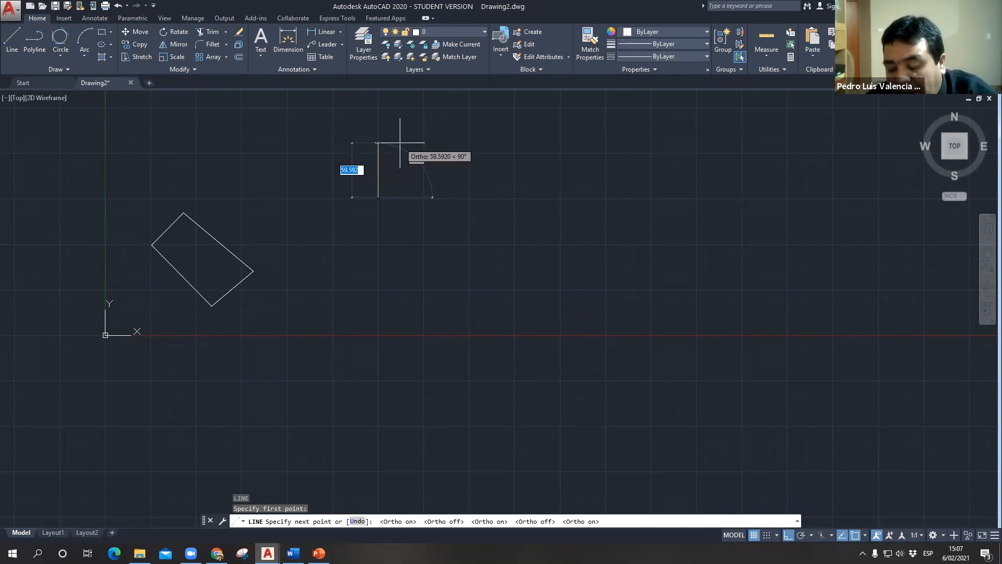
pyautogui.write('100')
pyautogui.press('Return')
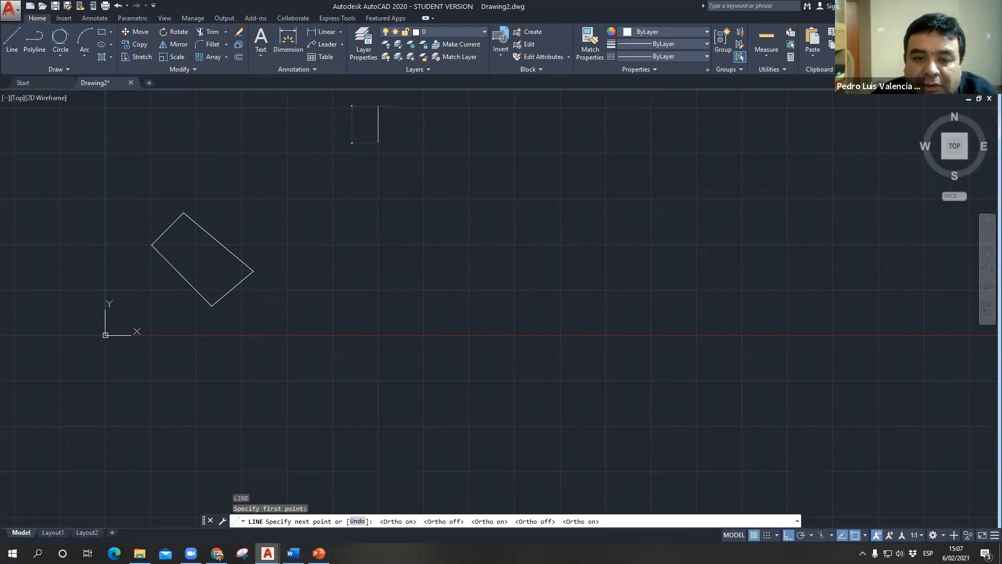
pyautogui.scroll(-2, 556, 251)
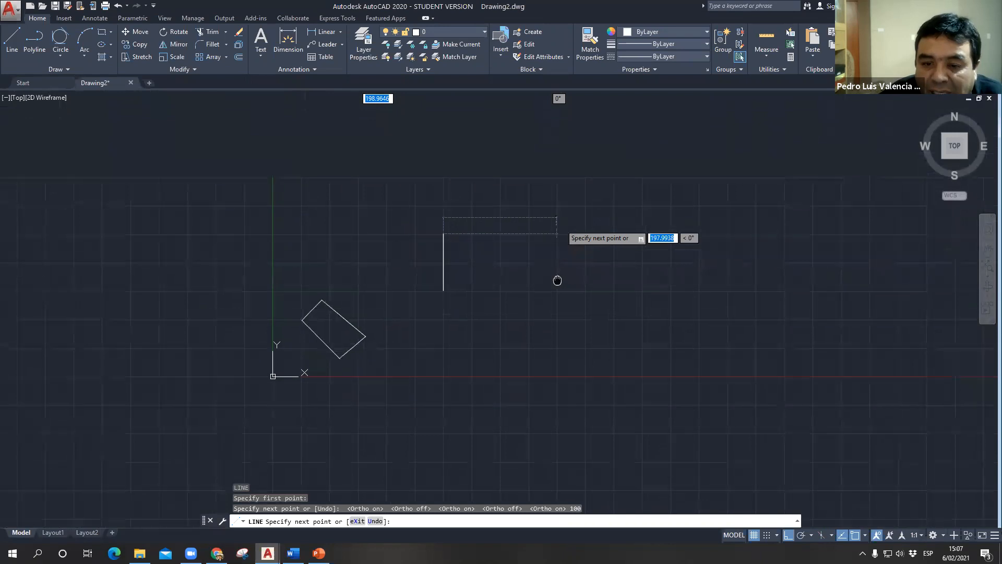
pyautogui.write('50')
pyautogui.press('Return')
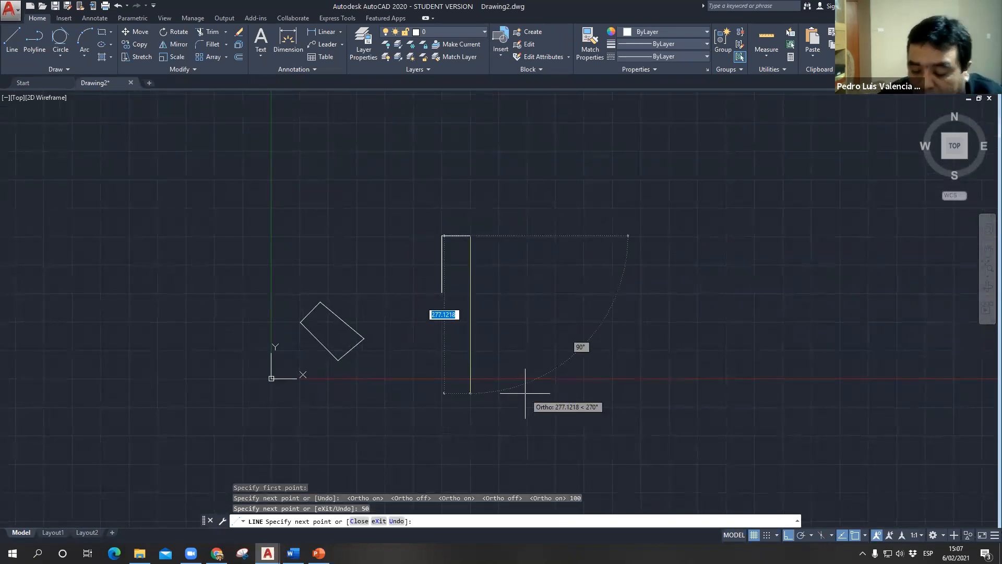
pyautogui.write('0')
# - Try to continue the outline downward from its upper-right corner, entering a distance of 0 twice
pyautogui.press('Return')
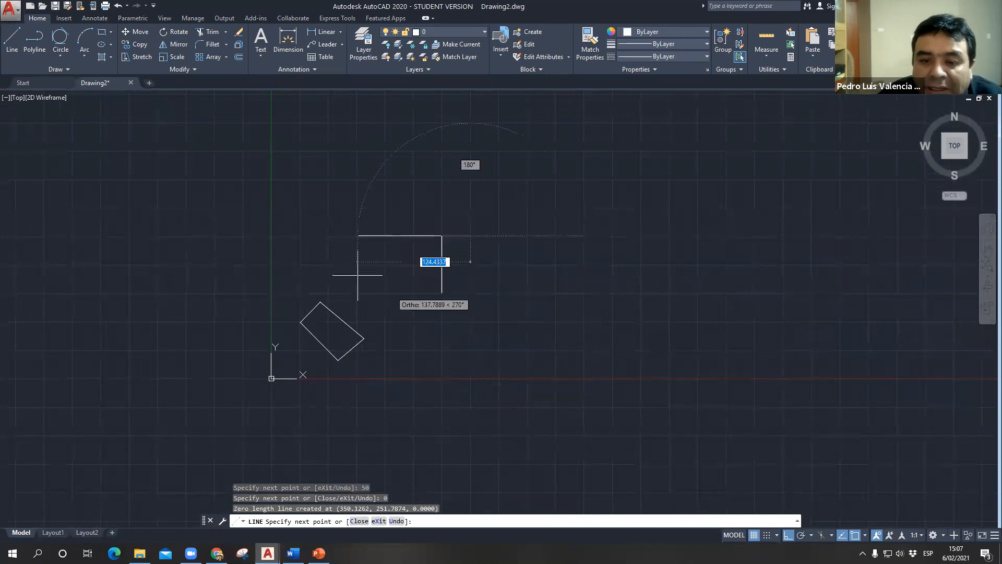
pyautogui.scroll(4, 417, 287)
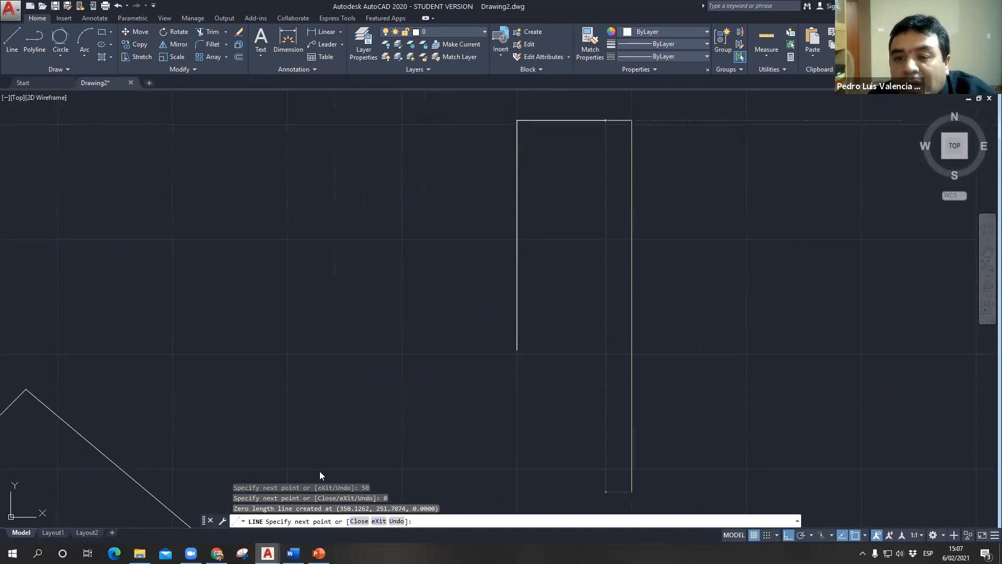
pyautogui.write('0')
pyautogui.press('Return')
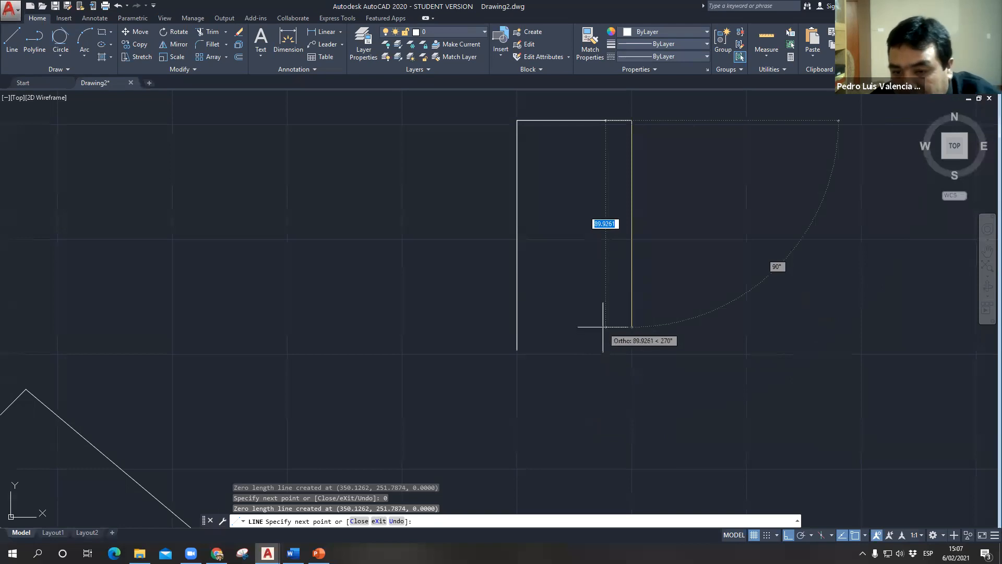
# - Continue the outline with segments of 30 units downward, 20 units to the left and 30 units downward
pyautogui.write('0')
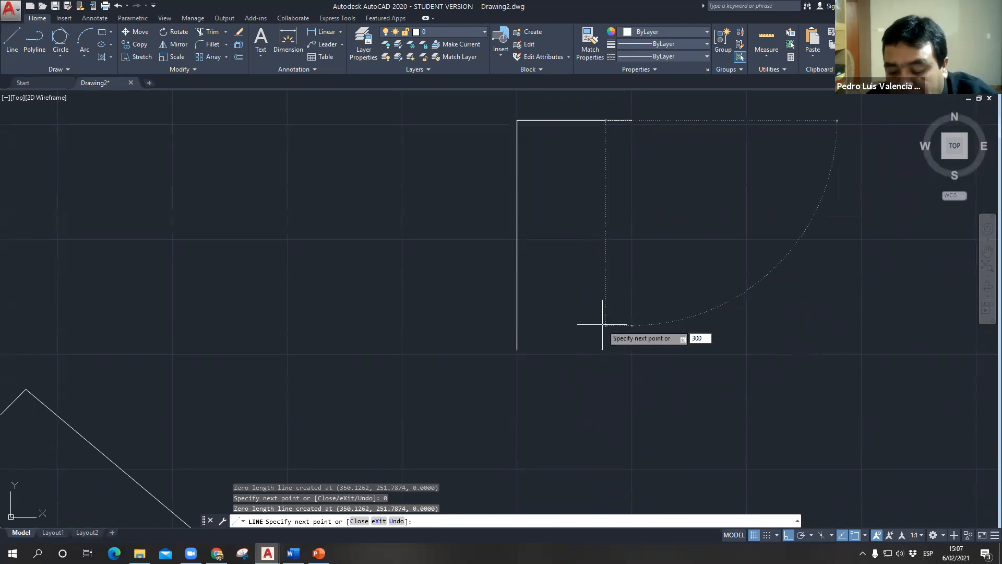
pyautogui.press('Return')
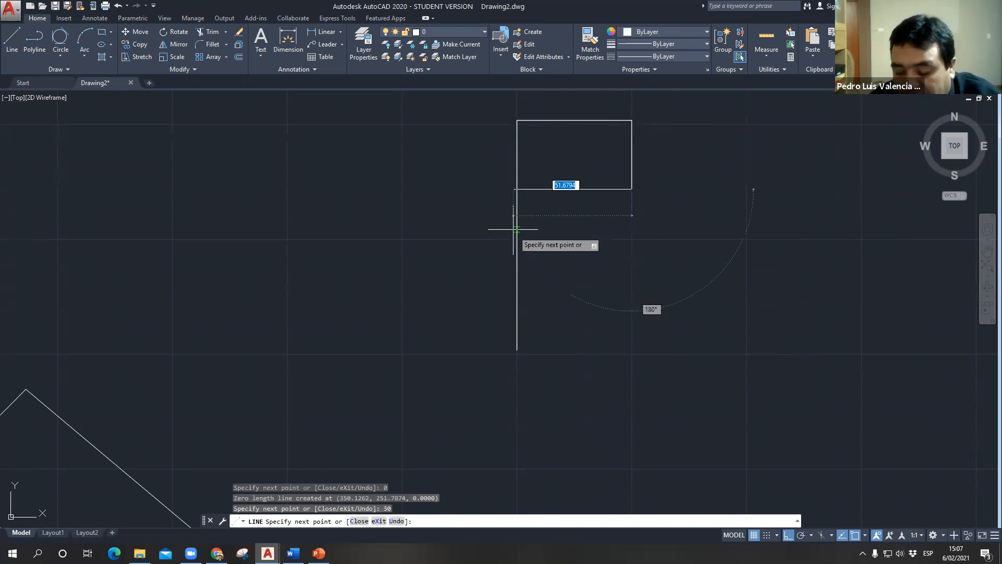
pyautogui.write('20')
pyautogui.press('Return')
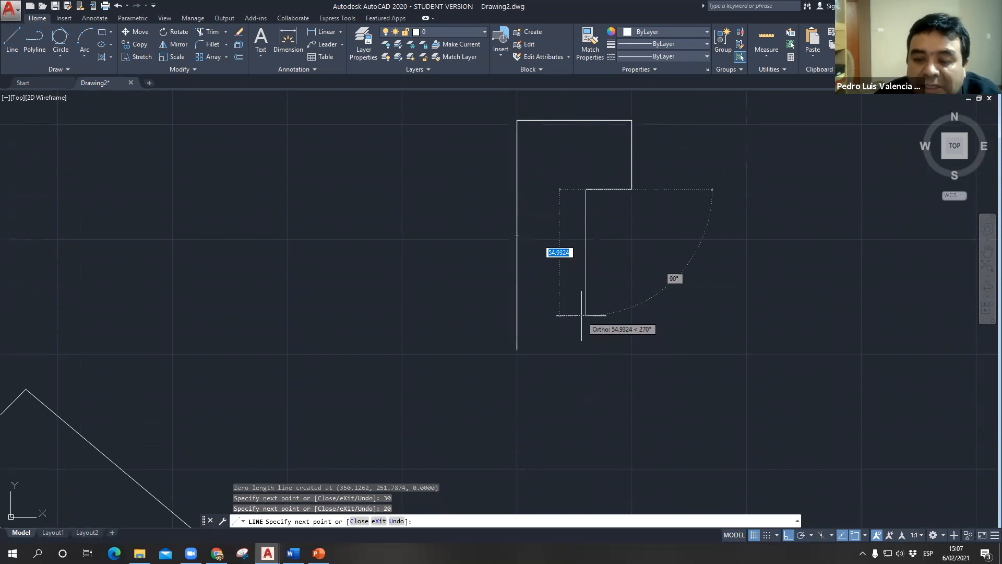
pyautogui.write('30')
pyautogui.press('Return')
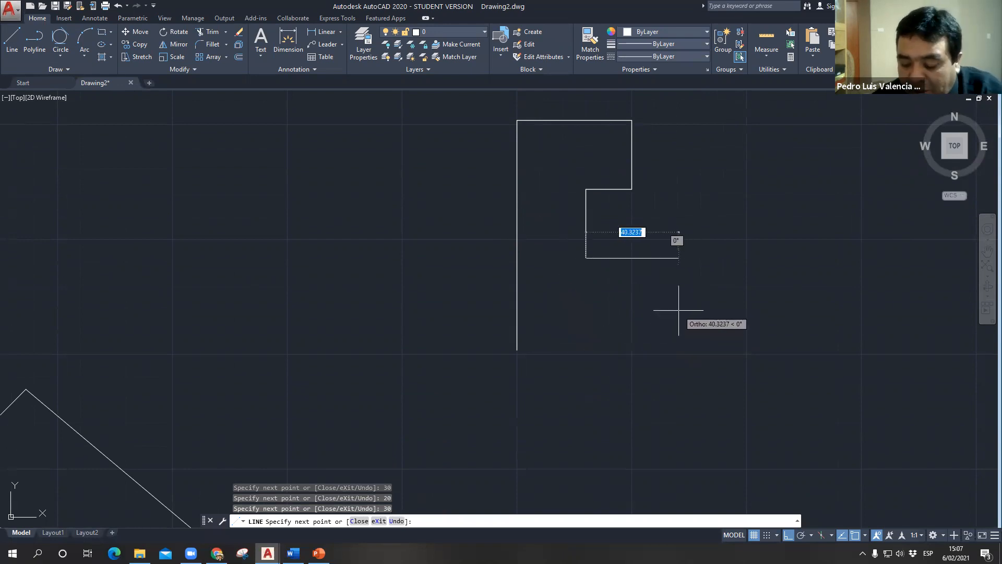
# - Draw a 100-unit segment to the right and remove it with the Undo option of the Line command
pyautogui.write('100')
pyautogui.press('Return')
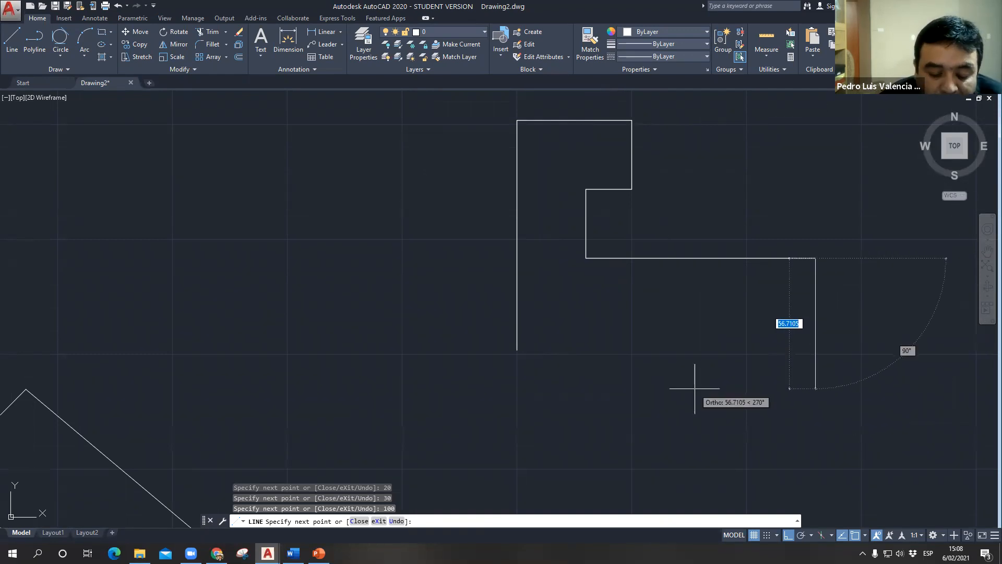
pyautogui.write('u')
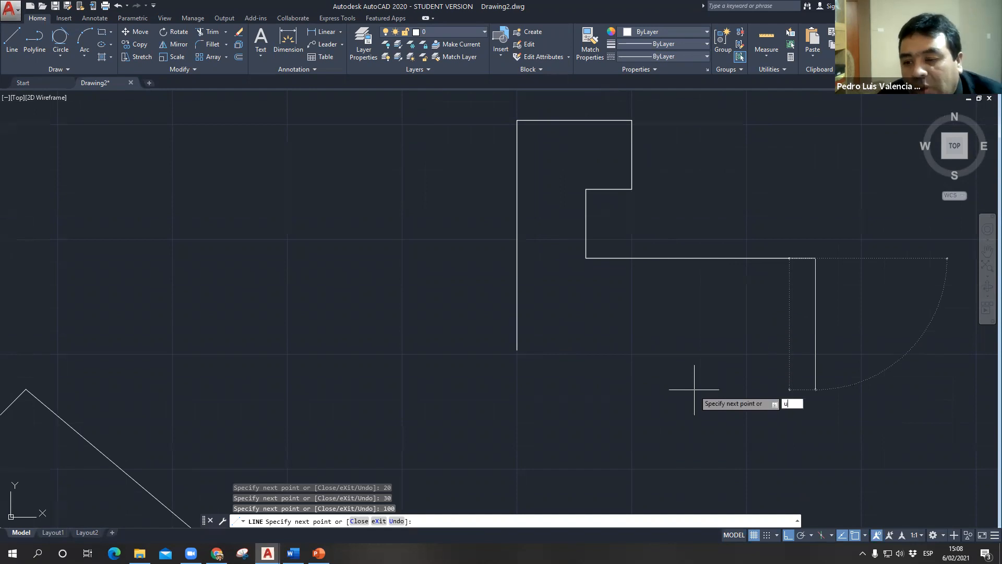
pyautogui.press('Return')
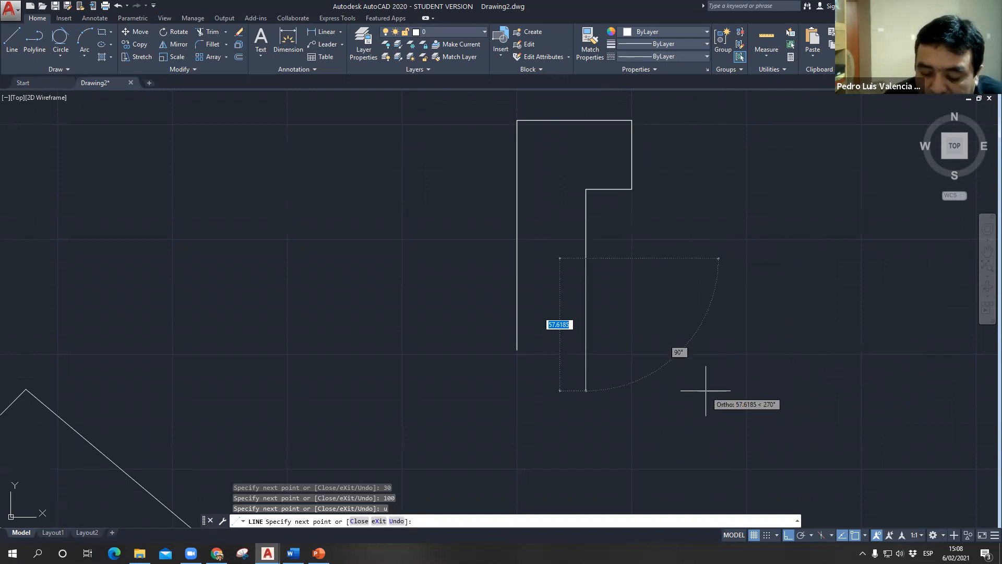
# - Extend the outline further downward and close it back to its starting point with the Close option
pyautogui.write('3')
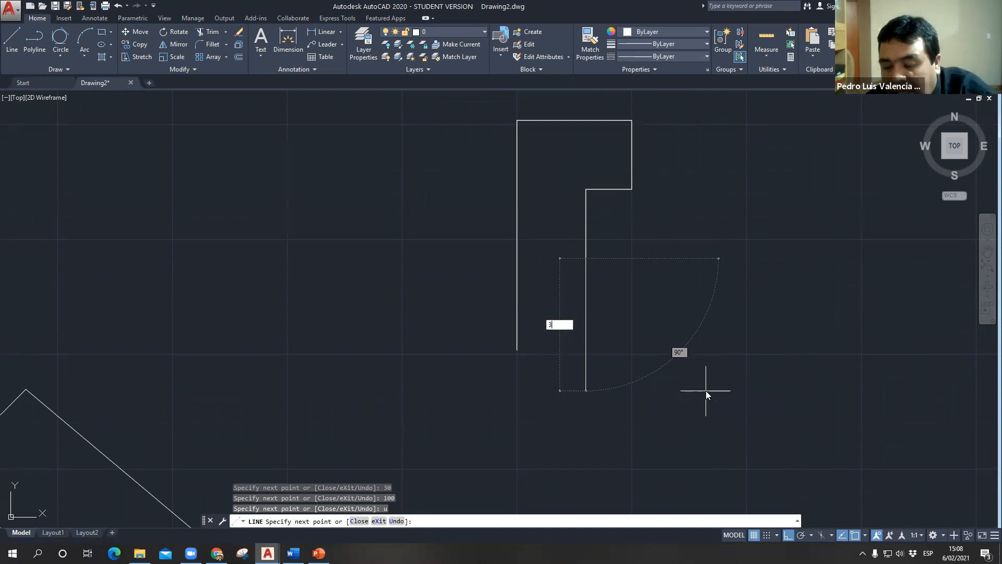
pyautogui.write('0')
pyautogui.press('Return')
pyautogui.write('c')
pyautogui.press('Return')
pyautogui.moveTo(612, 311); pyautogui.dragTo(523, 325, button='middle')
pyautogui.scroll(-3, 507, 273)
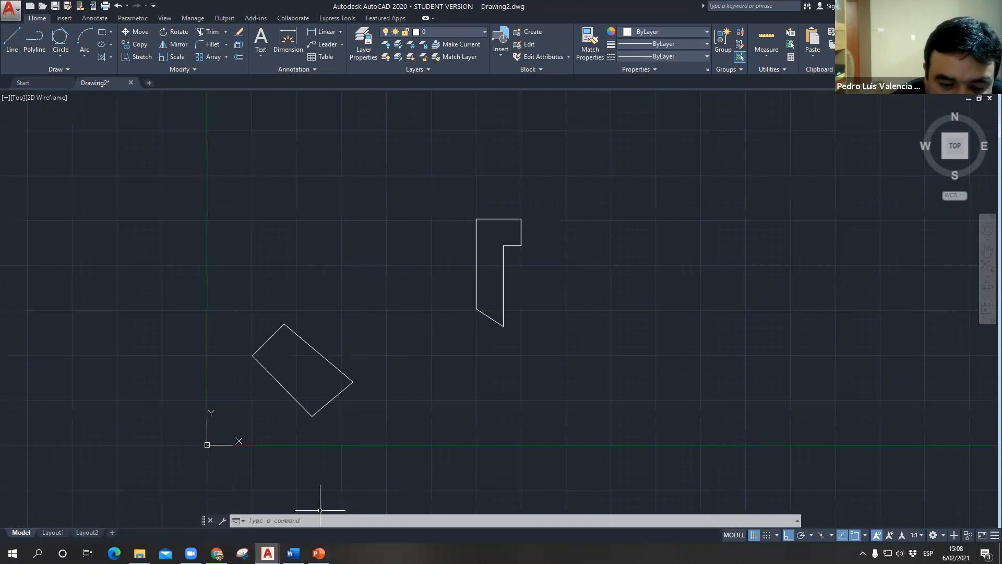
# - Switch to the PowerPoint presentation and review slide 5 on the Rectangle (rec) command and its corner coordinates
pyautogui.click(319, 553)
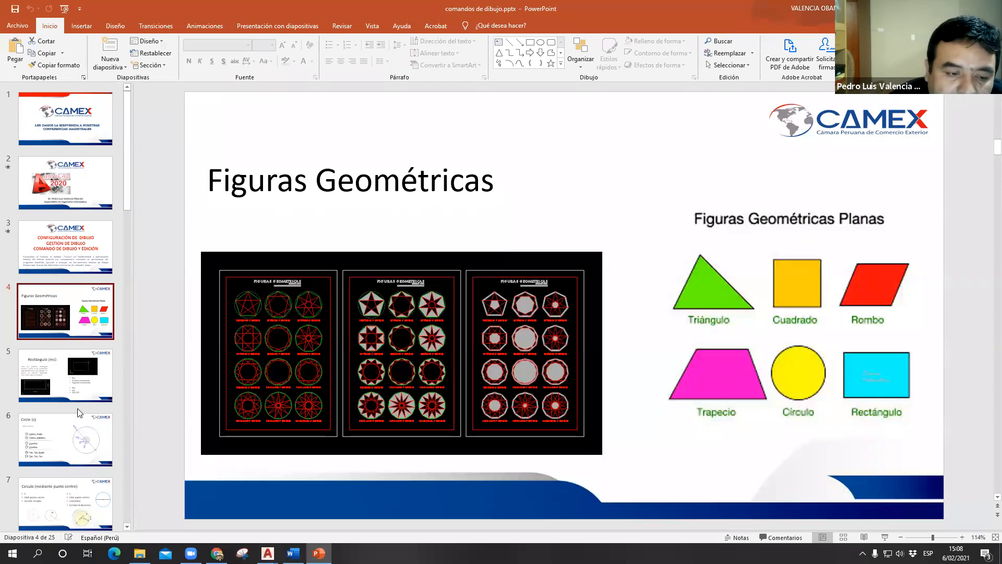
pyautogui.click(57, 381)
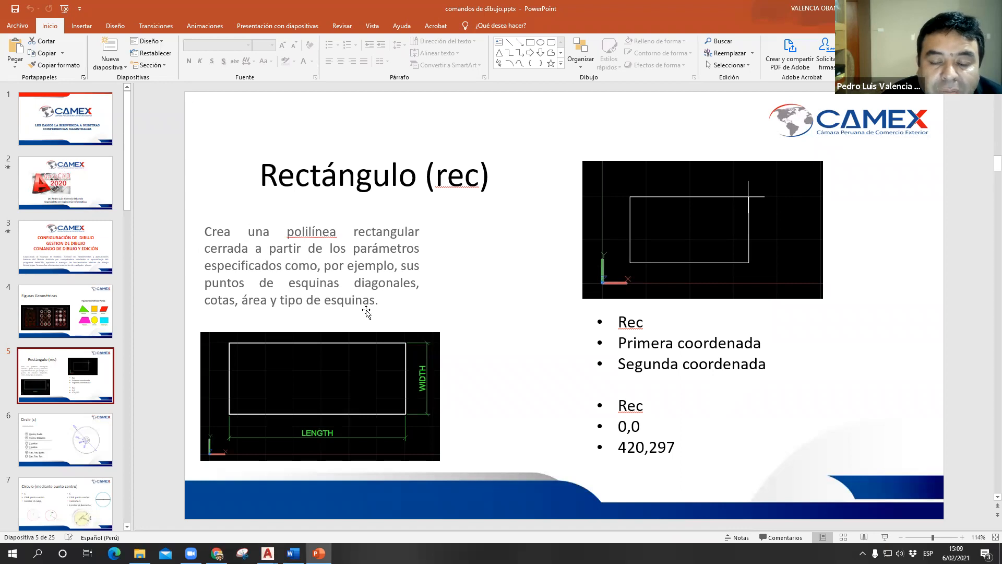
pyautogui.click(674, 347)
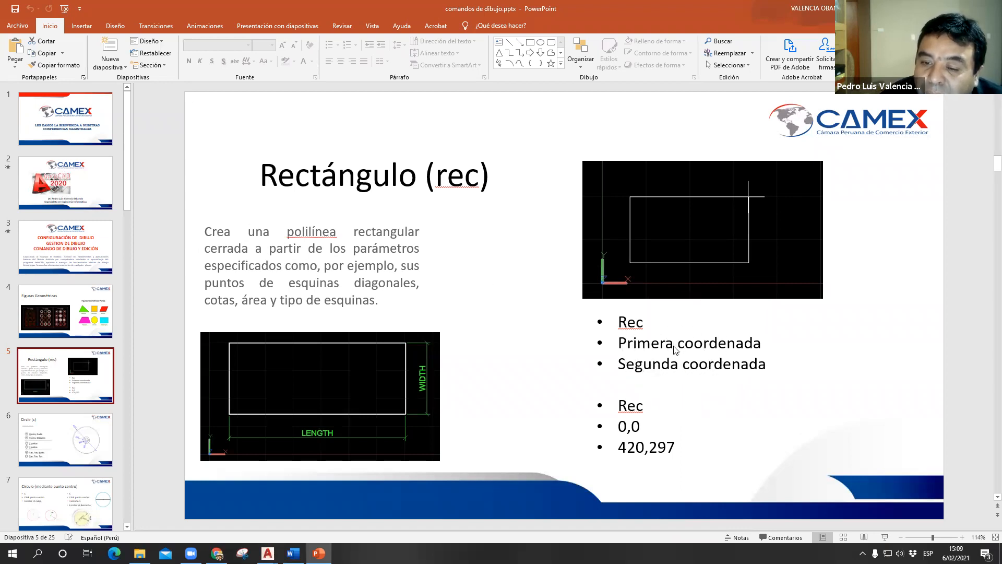
pyautogui.press('ctrl')
pyautogui.press('ctrl')
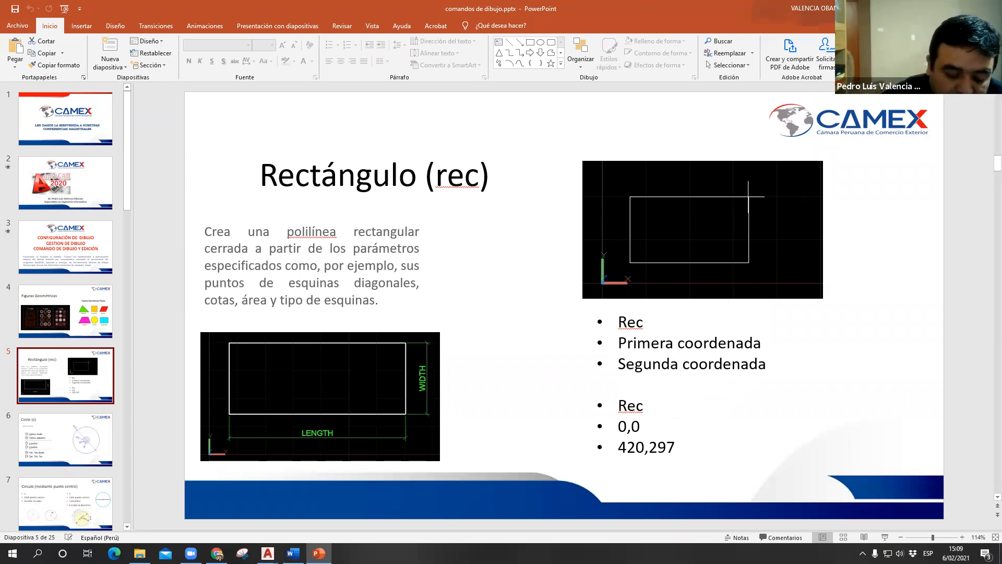
# - Switch back to AutoCAD and start the Rectangle command using the REC alias
pyautogui.hotkey('alt', 'Tab')
pyautogui.write('r')
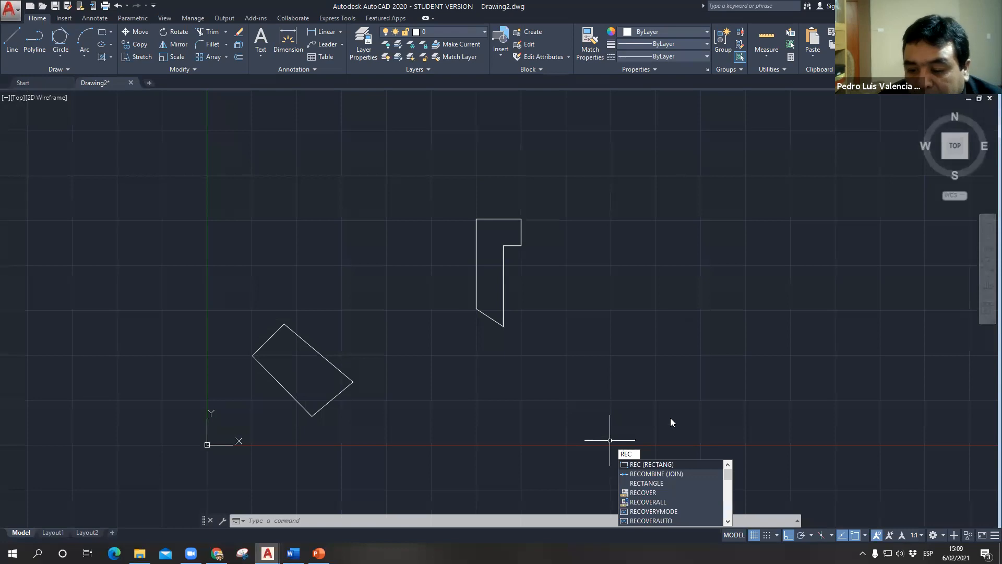
pyautogui.press('ctrl')
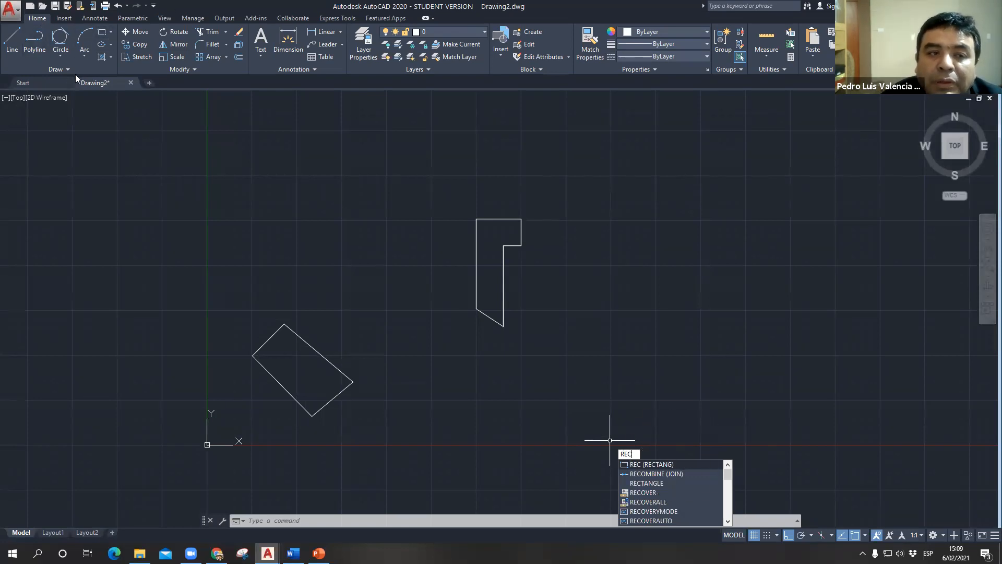
pyautogui.press('ctrl')
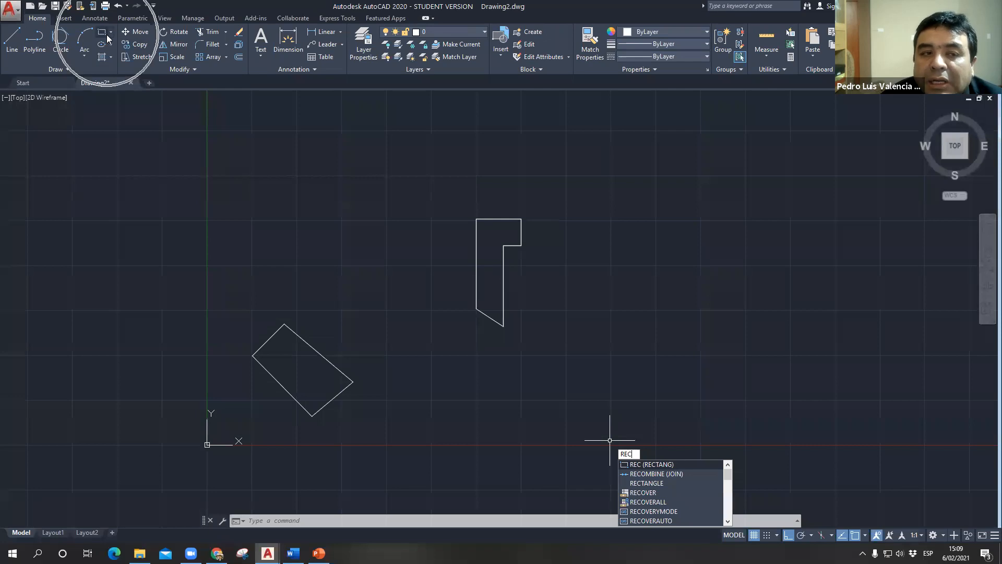
pyautogui.click(637, 466)
# - Draw a trial rectangle to the right of the existing outlines with only 200 entered as its horizontal dimension, and delete it
pyautogui.moveTo(628, 326)
pyautogui.mouseDown(button='middle')
pyautogui.moveTo(526, 312)
pyautogui.moveTo(358, 316)
pyautogui.mouseUp(button='middle')
pyautogui.scroll(2, 360, 320)
pyautogui.scroll(-2, 494, 359)
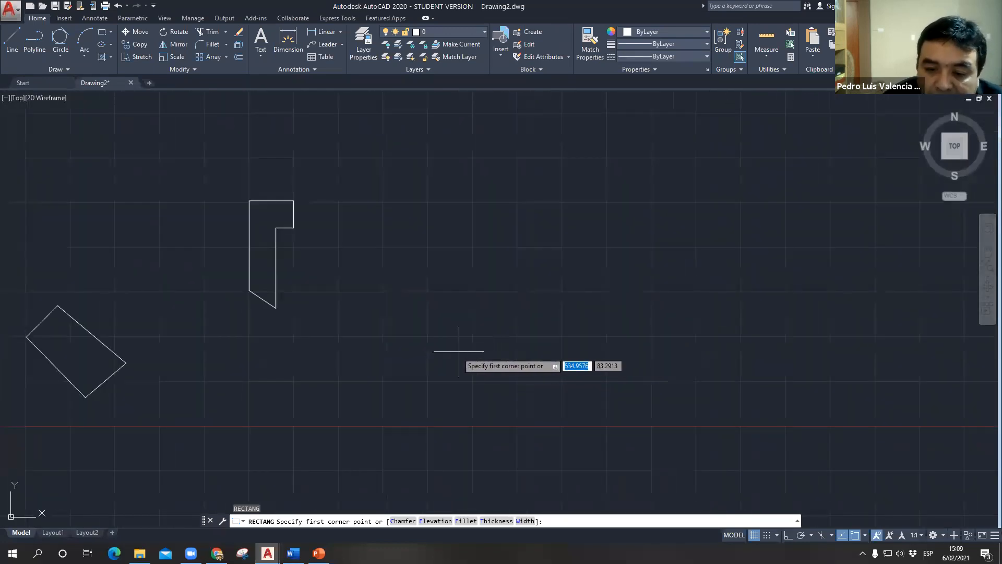
pyautogui.click(474, 337)
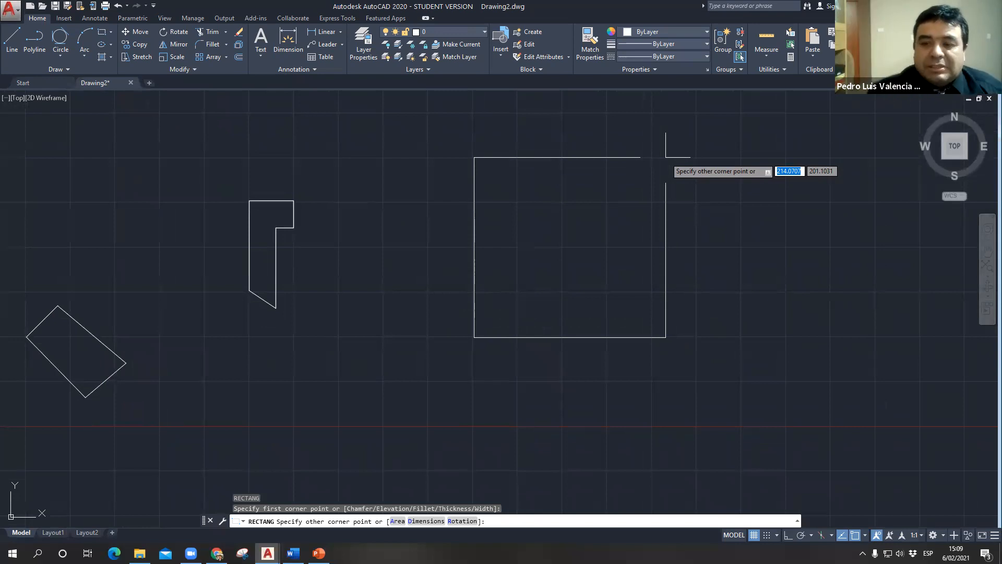
pyautogui.write('200')
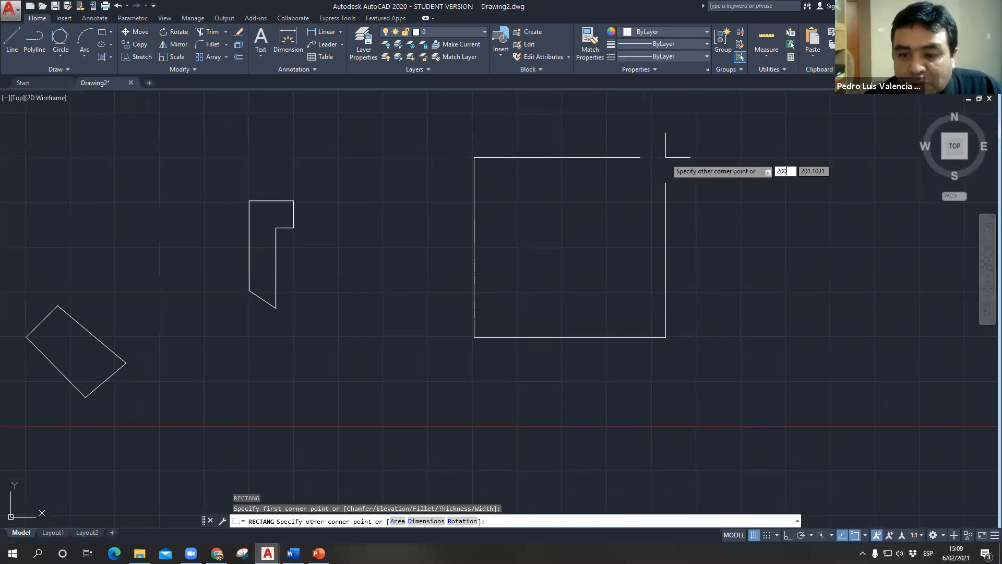
pyautogui.press('Return')
pyautogui.click(448, 253)
pyautogui.click(548, 418)
pyautogui.press('Delete')
# - Draw a rectangle 200 units wide and 60 units high in the empty area to the right of the two outlines
pyautogui.write('rec')
pyautogui.press('Return')
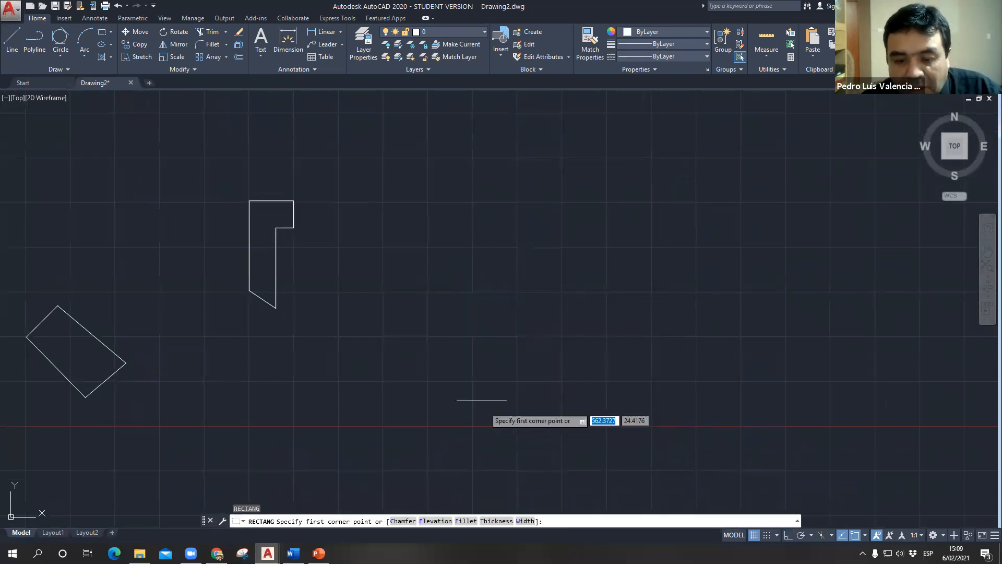
pyautogui.click(472, 377)
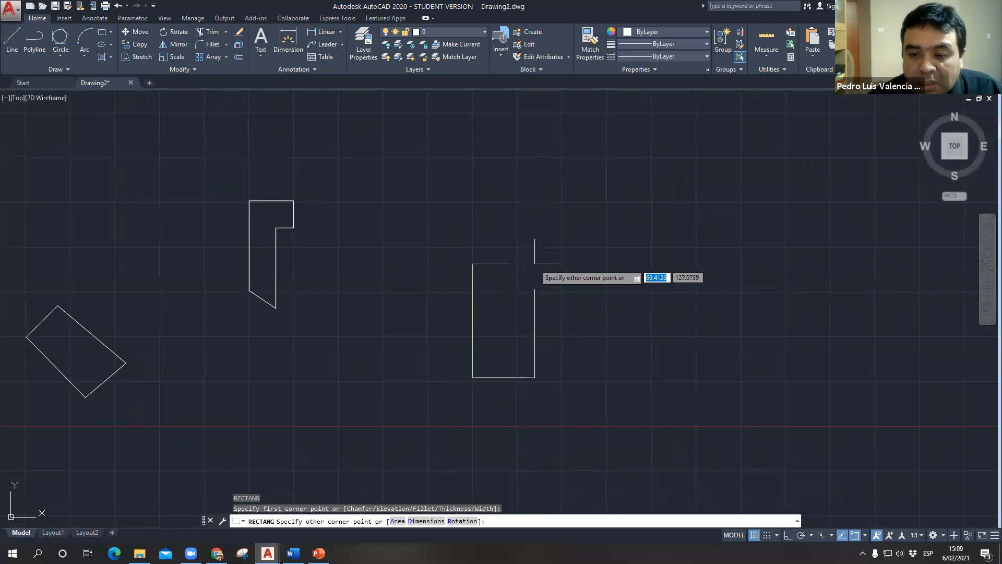
pyautogui.write('200')
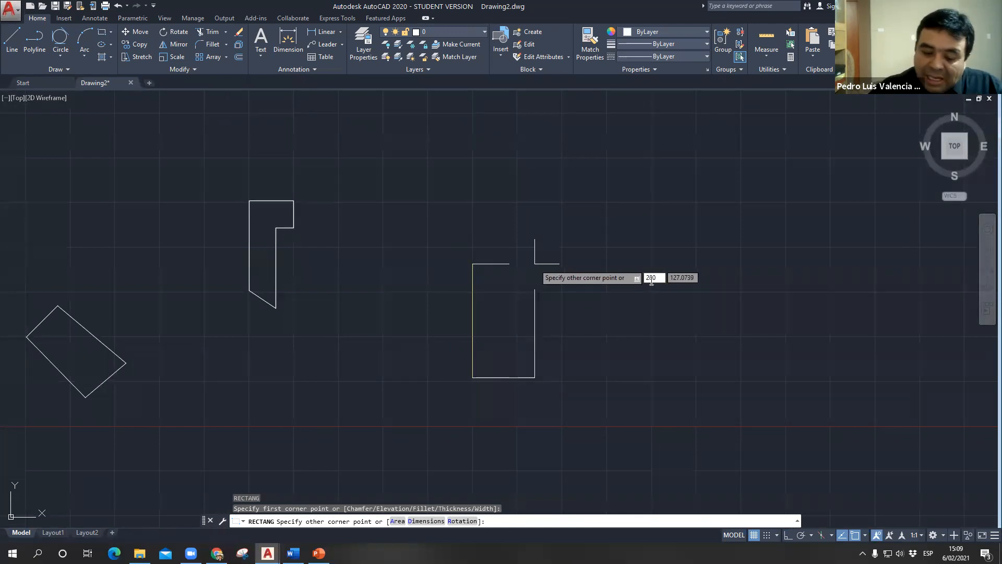
pyautogui.press('Tab')
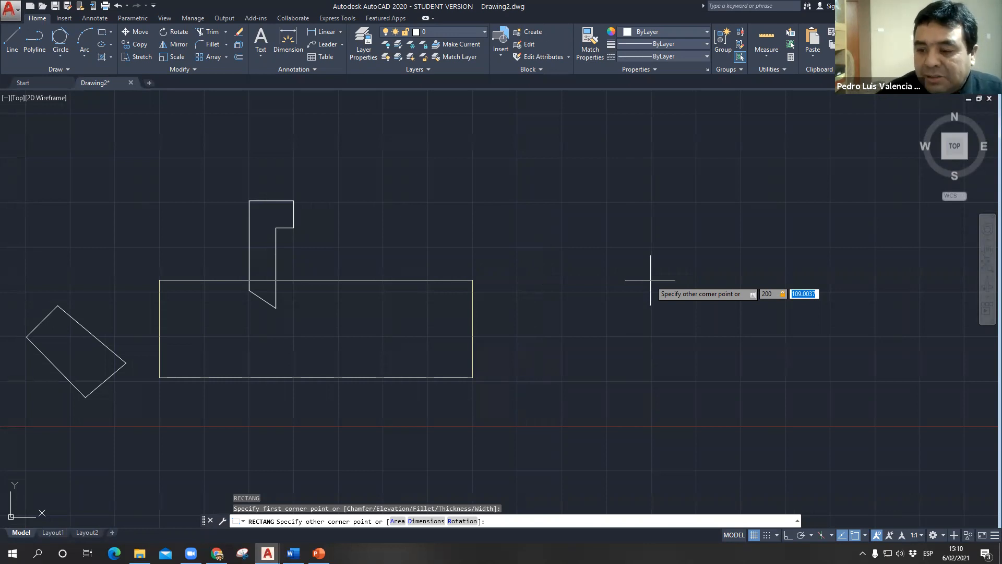
pyautogui.write('60')
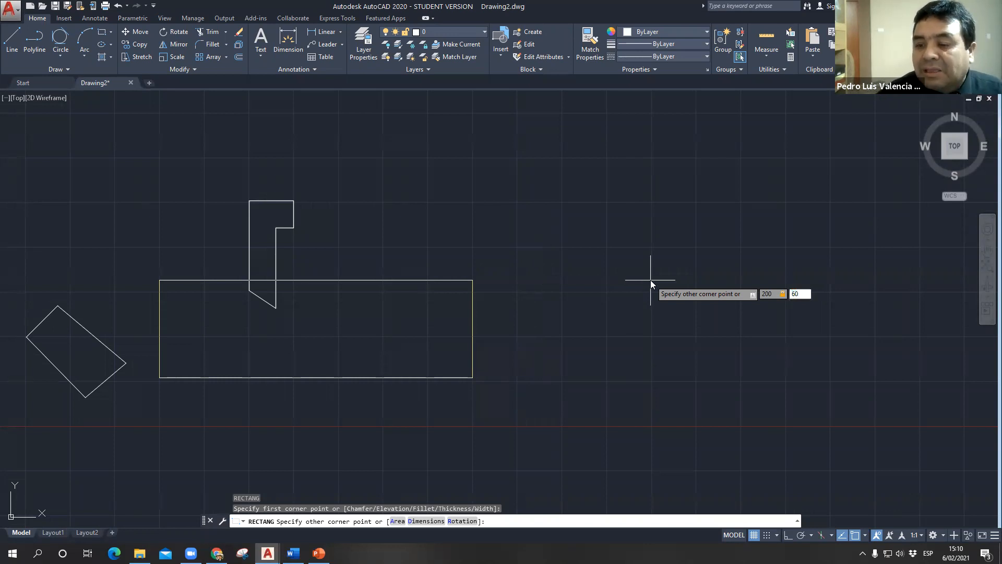
pyautogui.press('Return')
pyautogui.moveTo(554, 331); pyautogui.dragTo(499, 277, button='middle')
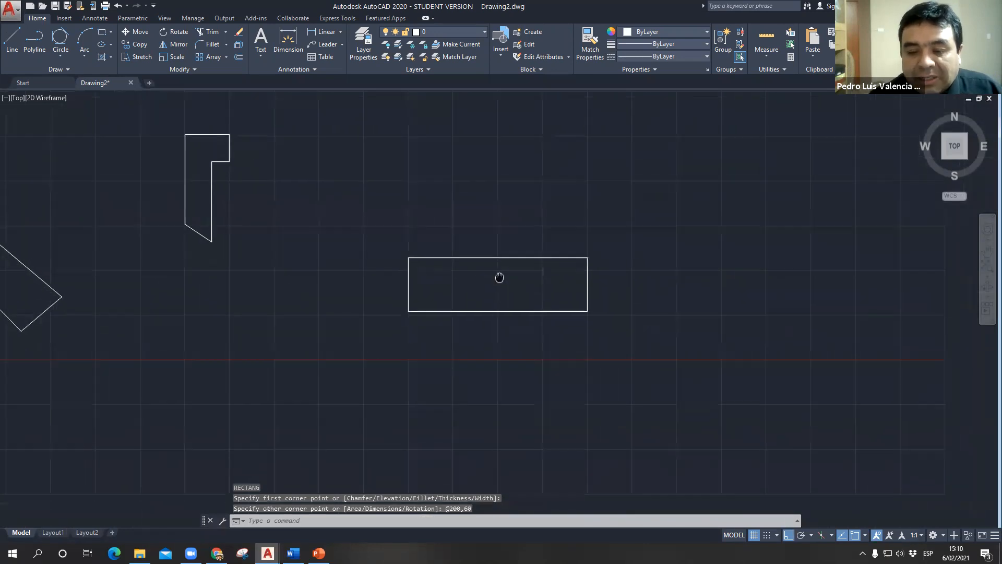
pyautogui.scroll(-5, 496, 333)
pyautogui.click(261, 157)
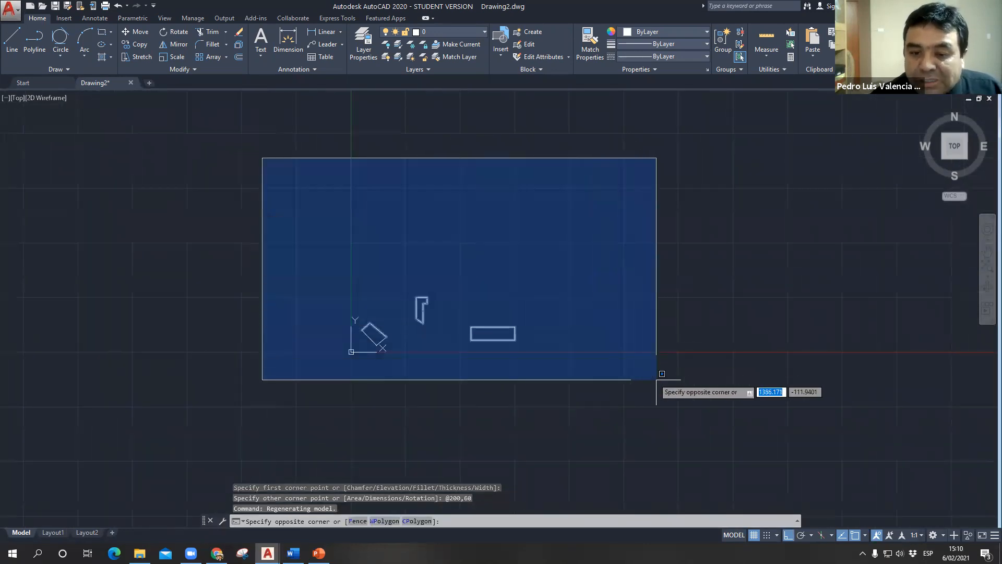
pyautogui.click(635, 406)
pyautogui.press('Escape')
pyautogui.press('Escape')
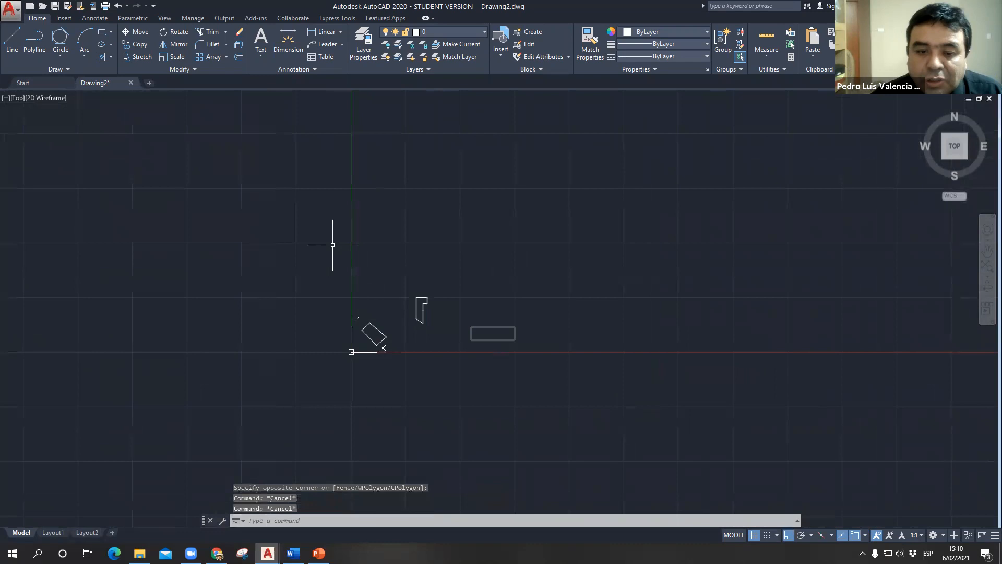
# - Delete the two outlines and the rectangle so the drawing is empty
pyautogui.click(271, 186)
pyautogui.click(612, 414)
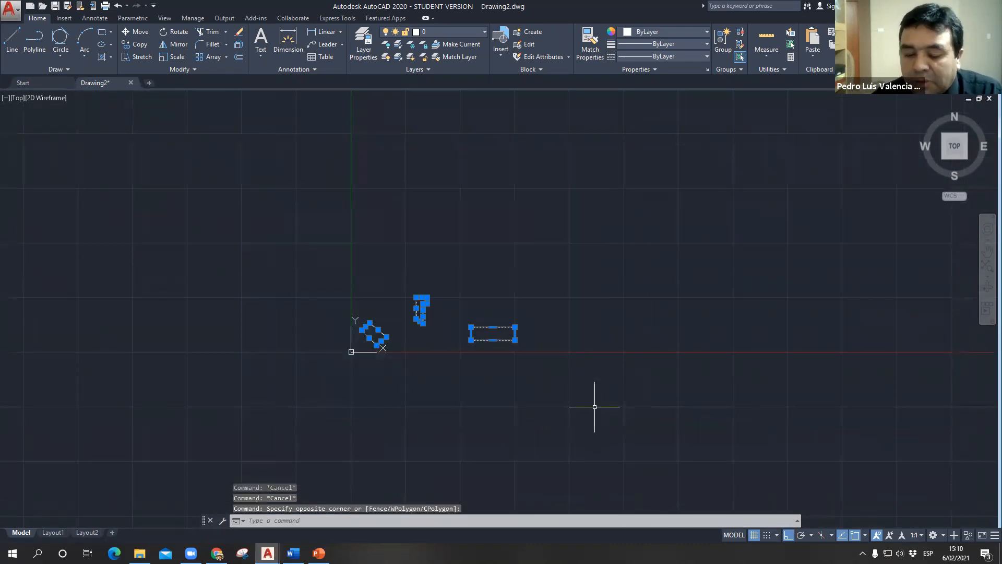
pyautogui.press('Delete')
# - Start a rectangle with the REC alias and place its first corner at the origin, 0,0
pyautogui.moveTo(401, 280); pyautogui.dragTo(189, 313, button='middle')
pyautogui.scroll(-2, 381, 300)
pyautogui.scroll(-3, 376, 292)
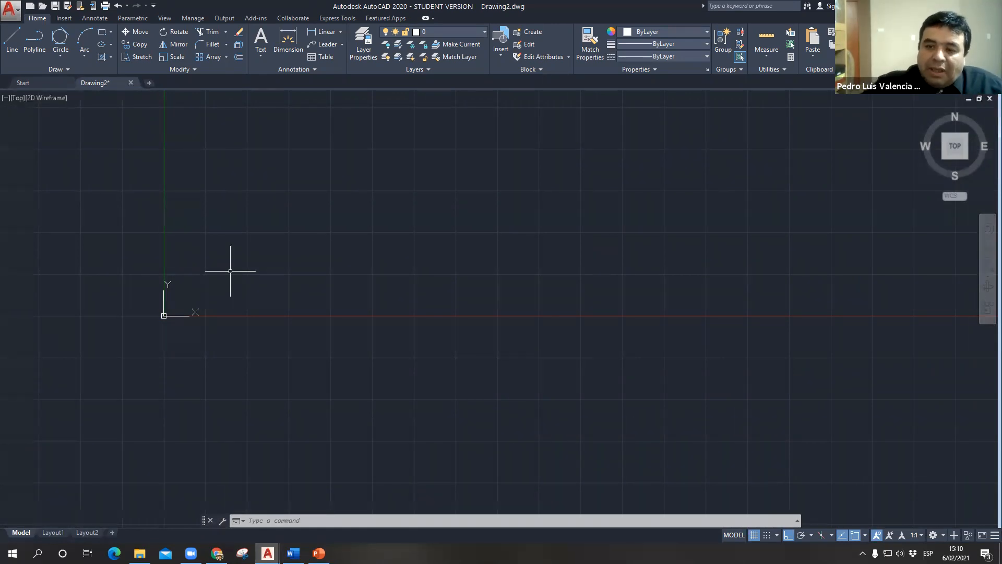
pyautogui.write('rec')
pyautogui.press('Return')
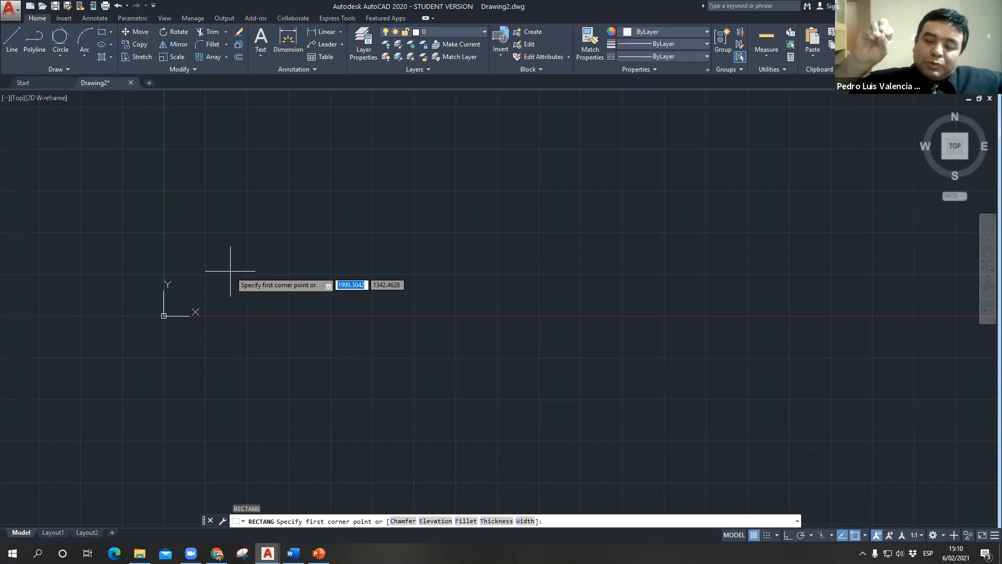
pyautogui.write('0')
pyautogui.press('Tab')
pyautogui.write('0')
pyautogui.press('Return')
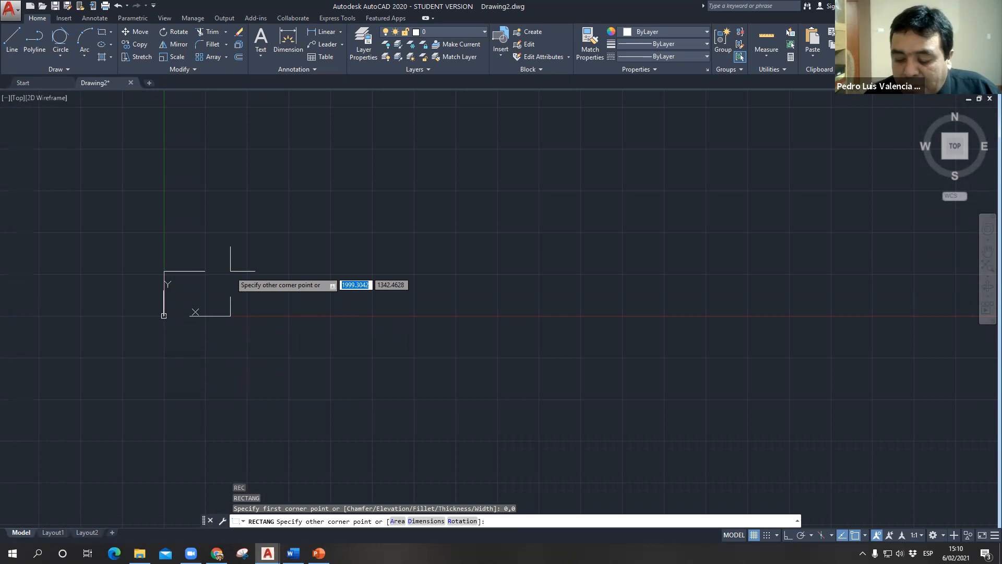
# - Complete the rectangle from the origin with a width of 420 and a height of 297
pyautogui.write('420')
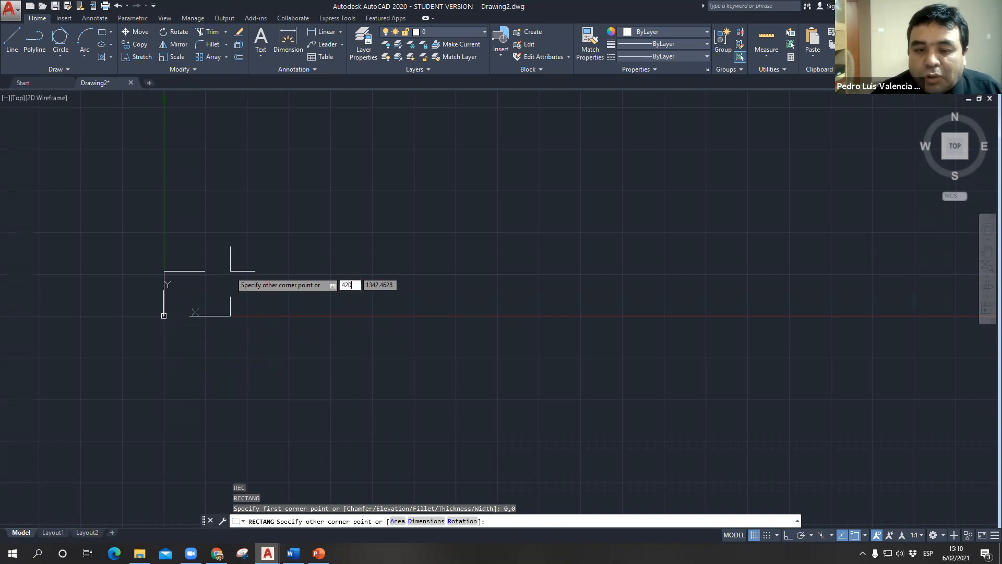
pyautogui.press('Tab')
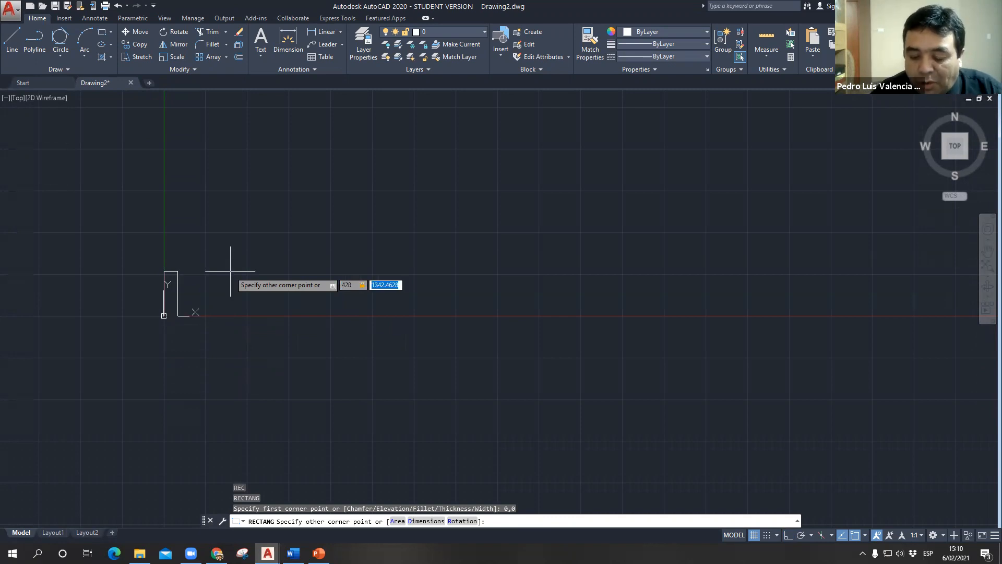
pyautogui.write('297')
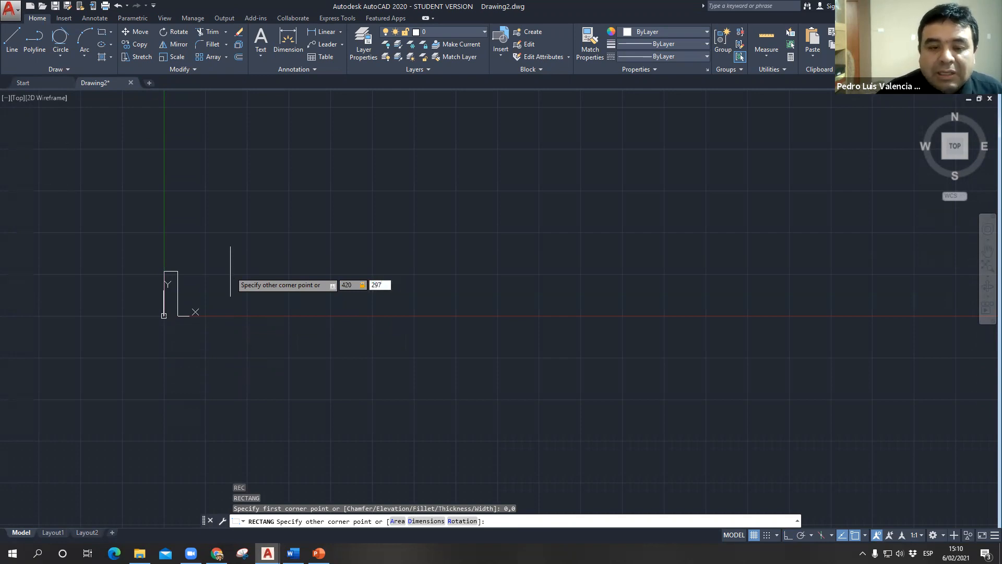
pyautogui.press('Return')
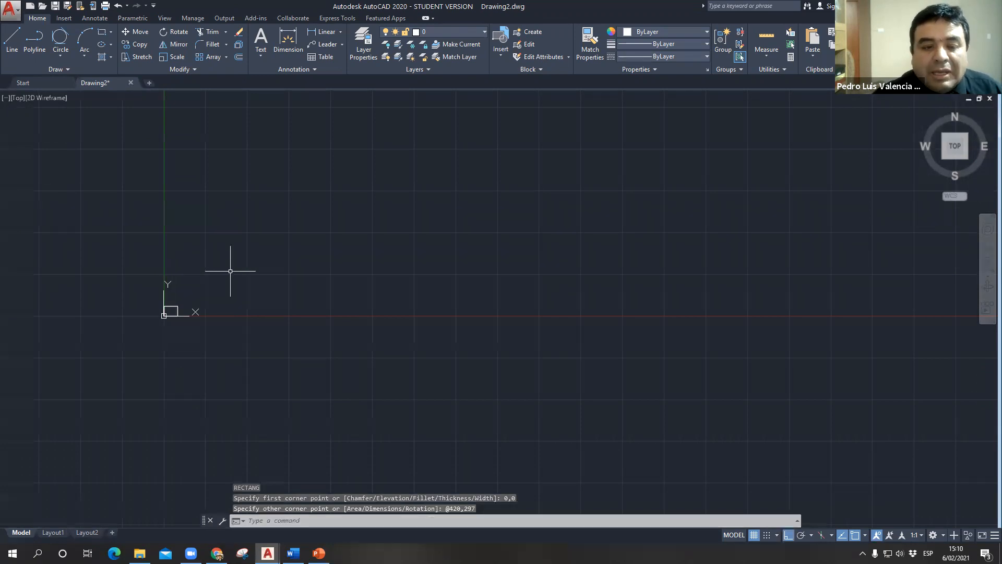
pyautogui.scroll(8, 190, 235)
pyautogui.moveTo(225, 235); pyautogui.dragTo(193, 293, button='middle')
pyautogui.scroll(4, 211, 284)
pyautogui.scroll(-2, 211, 284)
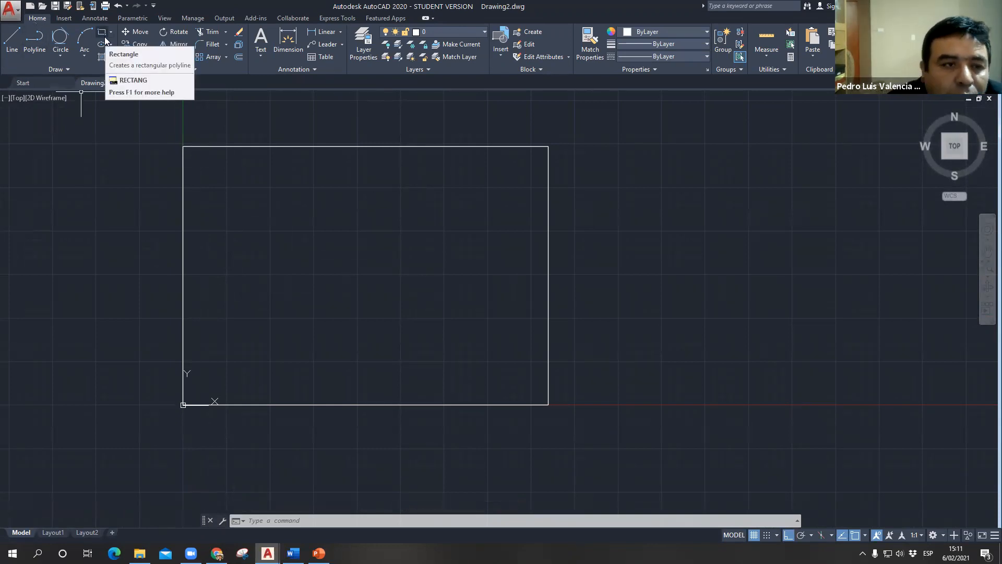
pyautogui.press('Escape')
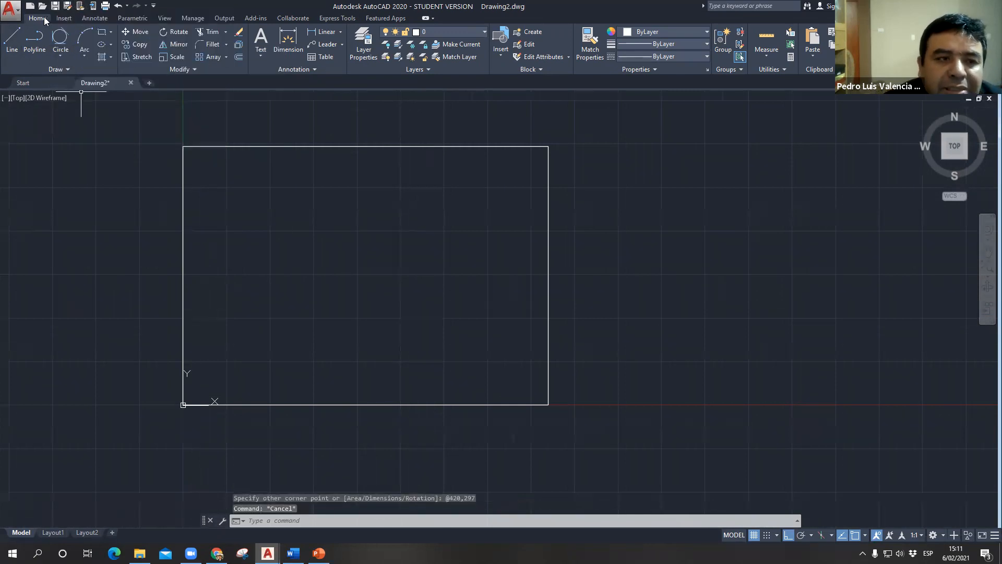
# - Add a linear dimension to the rectangle's upper edge, placing it just above the edge
pyautogui.click(329, 34)
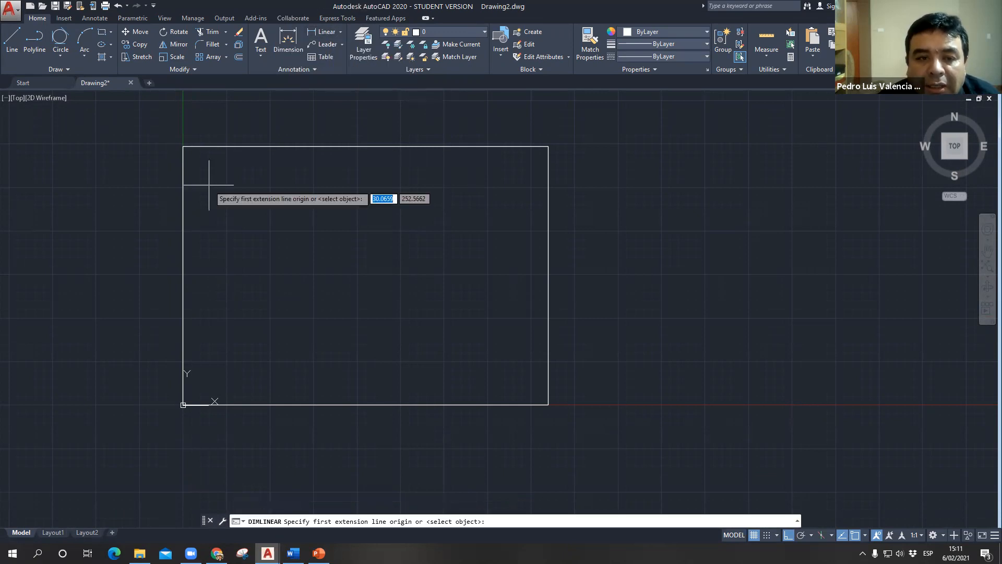
pyautogui.click(183, 146)
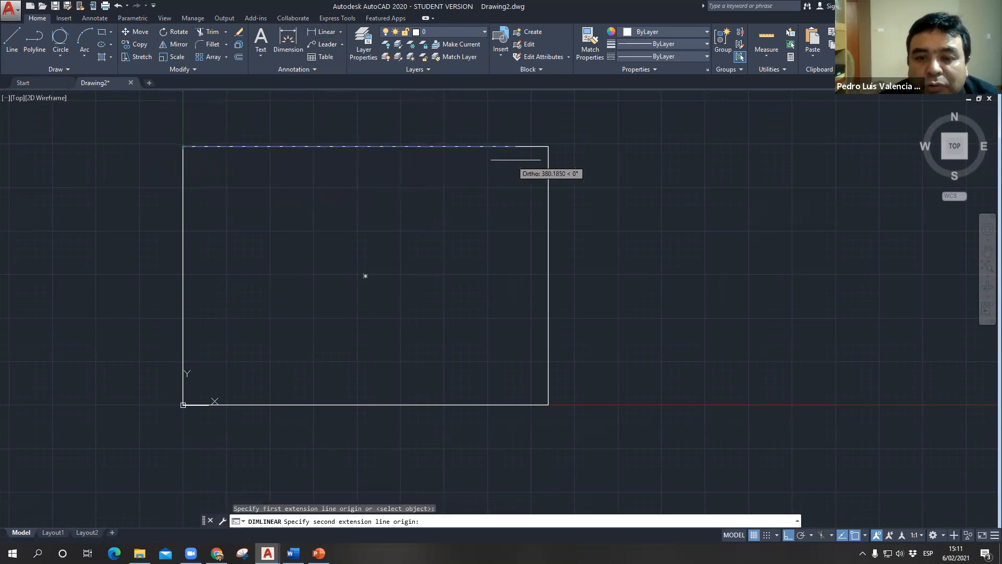
pyautogui.click(548, 147)
pyautogui.click(522, 130)
pyautogui.scroll(3, 356, 141)
pyautogui.scroll(3, 344, 142)
pyautogui.scroll(-6, 365, 237)
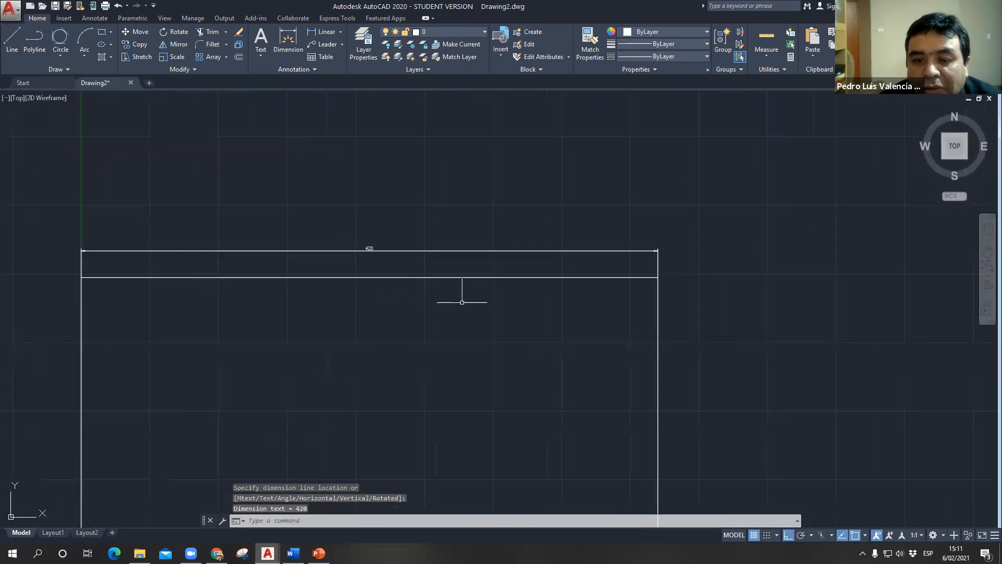
pyautogui.scroll(-3, 315, 255)
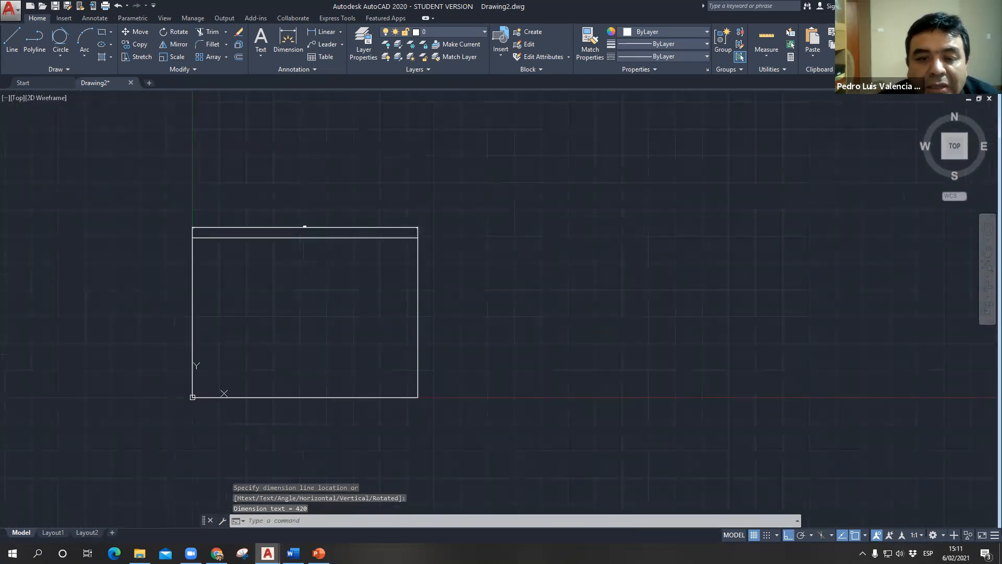
# - Add a vertical linear dimension to the rectangle's right edge, placing it just outside the edge
pyautogui.click(323, 32)
pyautogui.scroll(5, 407, 282)
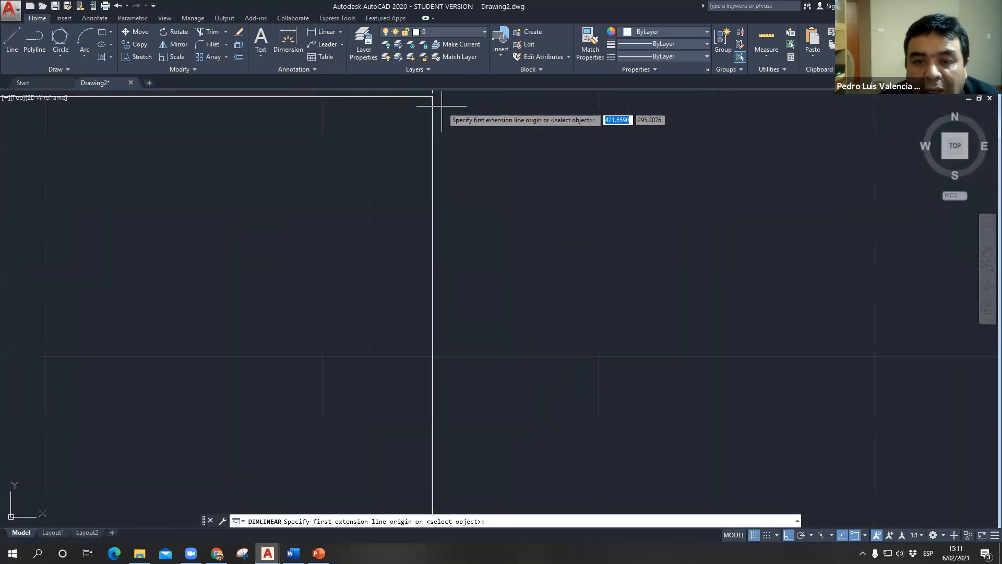
pyautogui.scroll(-1, 424, 97)
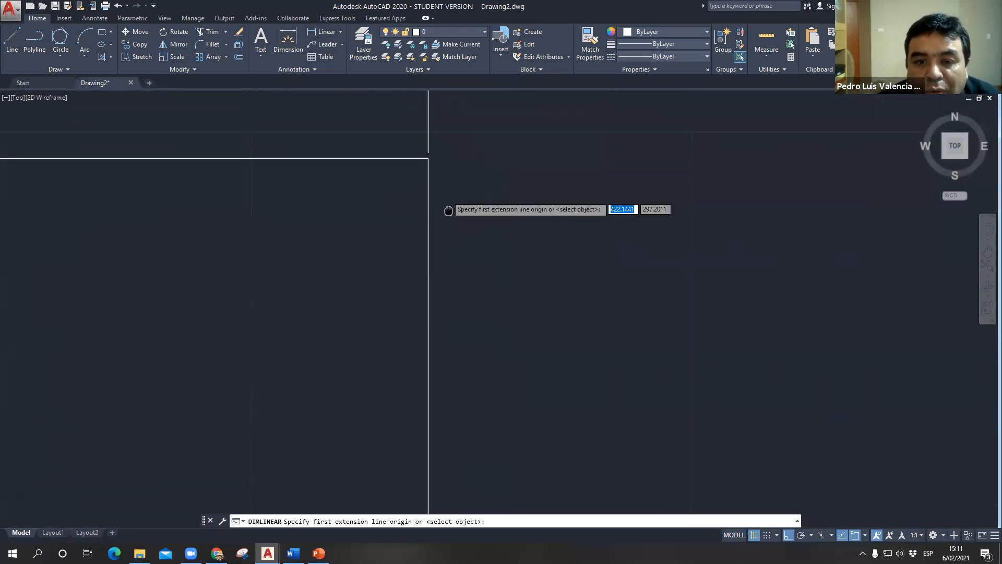
pyautogui.click(430, 157)
pyautogui.scroll(-4, 449, 285)
pyautogui.scroll(-2, 452, 287)
pyautogui.moveTo(453, 287); pyautogui.dragTo(505, 72, button='middle')
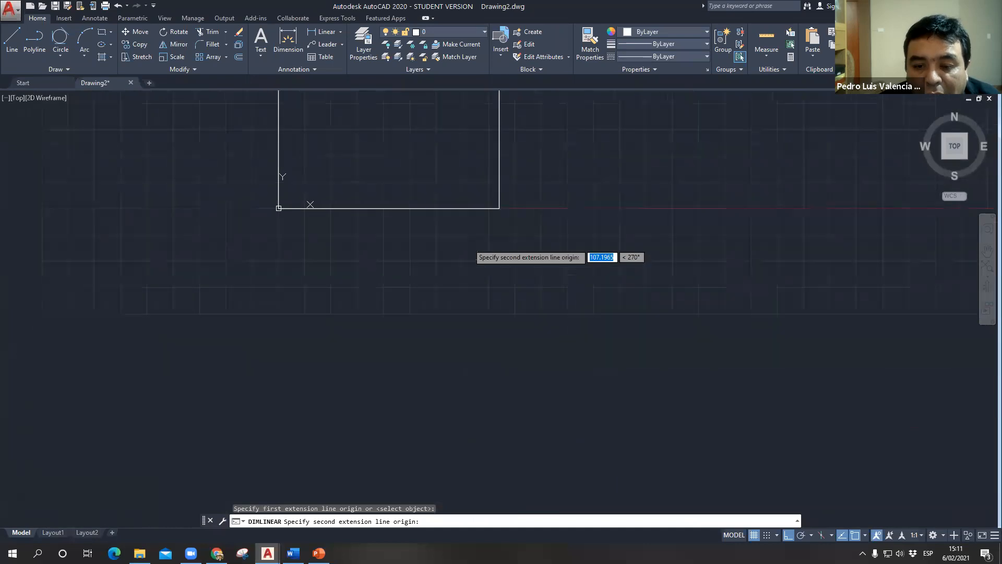
pyautogui.click(498, 208)
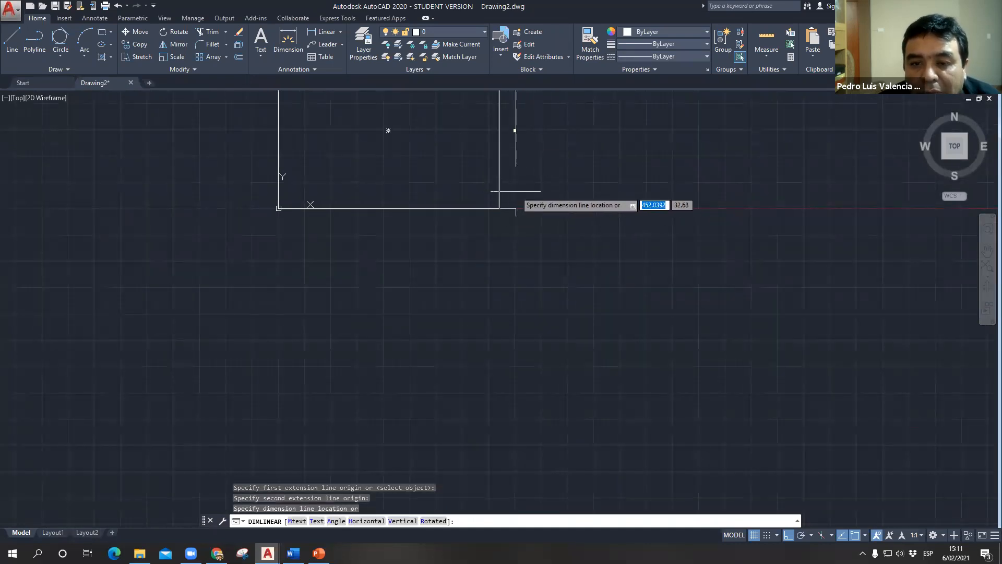
pyautogui.click(513, 145)
pyautogui.scroll(8, 523, 144)
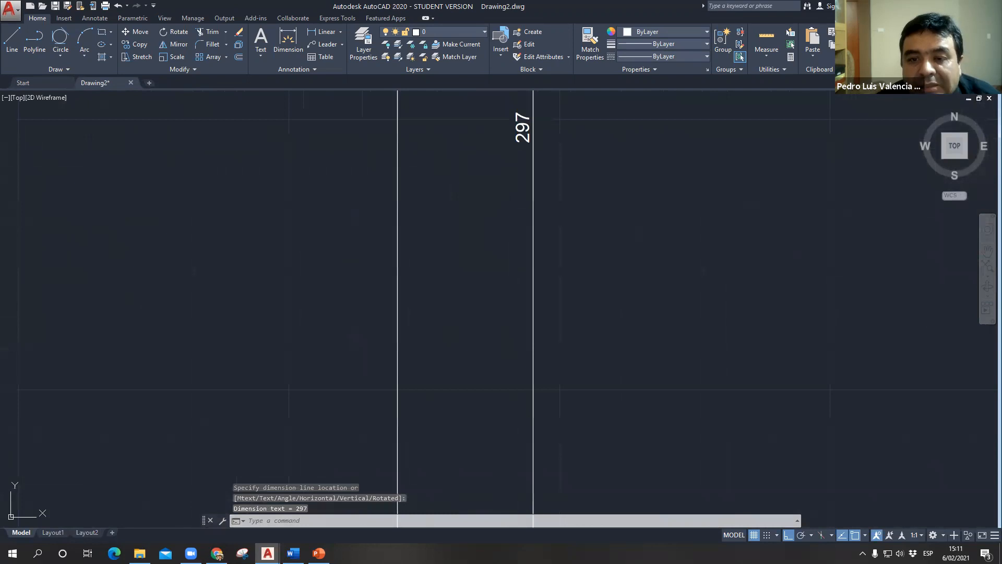
pyautogui.scroll(-8, 515, 252)
pyautogui.scroll(-2, 437, 155)
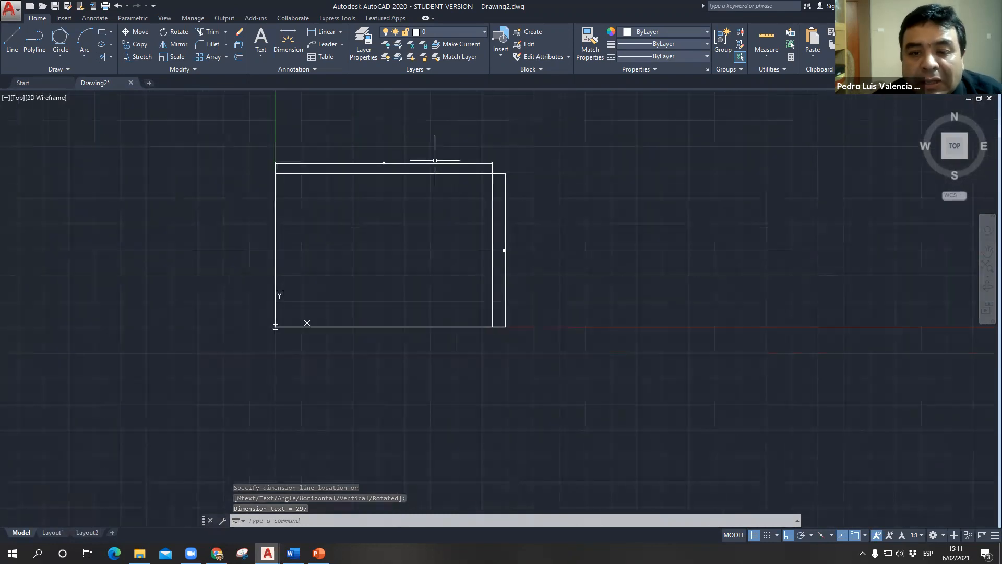
# - Delete the horizontal and vertical dimensions from the rectangle
pyautogui.click(435, 160)
pyautogui.press('Delete')
pyautogui.click(505, 190)
pyautogui.press('Delete')
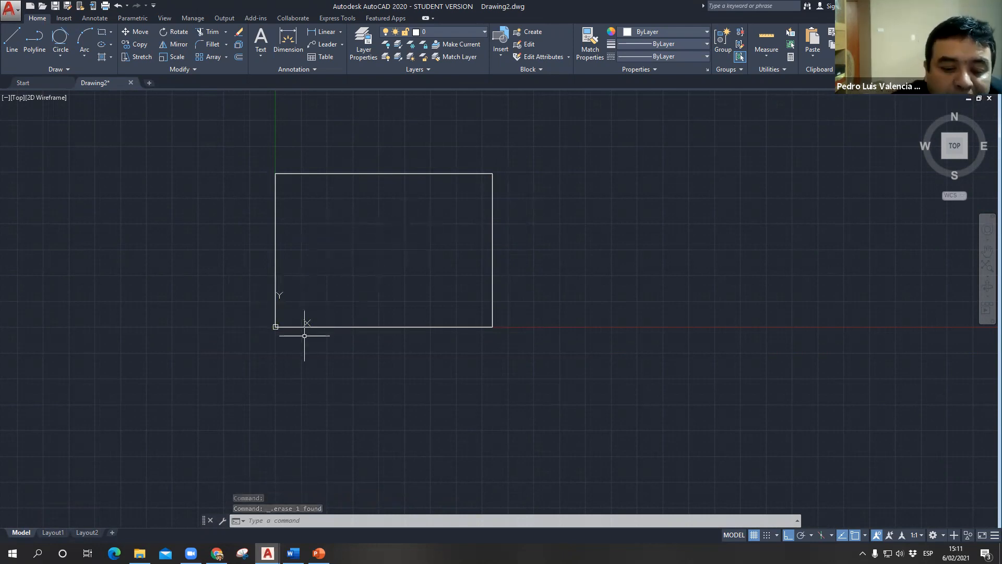
# - Switch to the PowerPoint presentation and review the first and second coordinates of the rec command on the Rectángulo slide
pyautogui.click(319, 553)
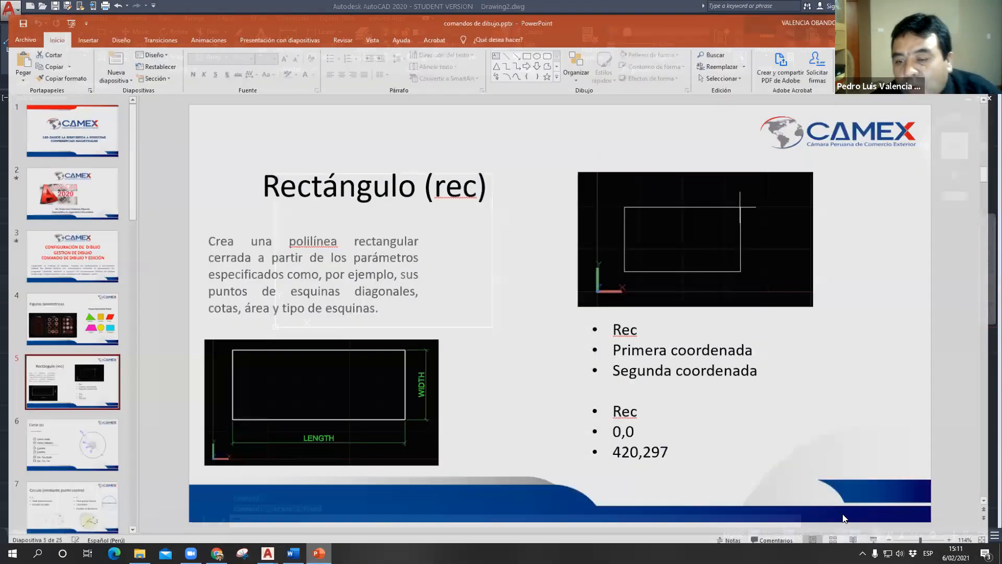
pyautogui.press('ctrl')
pyautogui.press('ctrl')
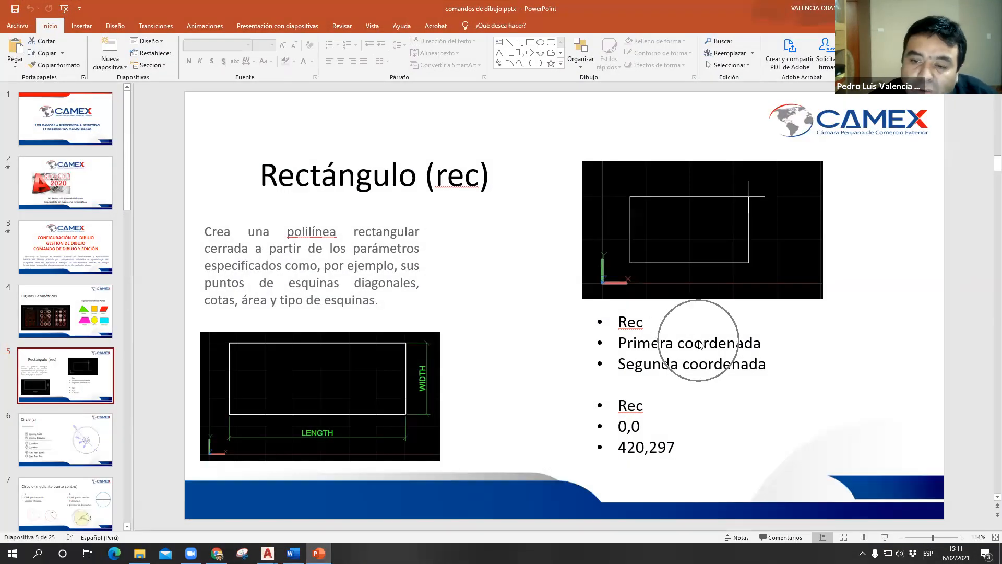
pyautogui.press('ctrl')
pyautogui.press('ctrl')
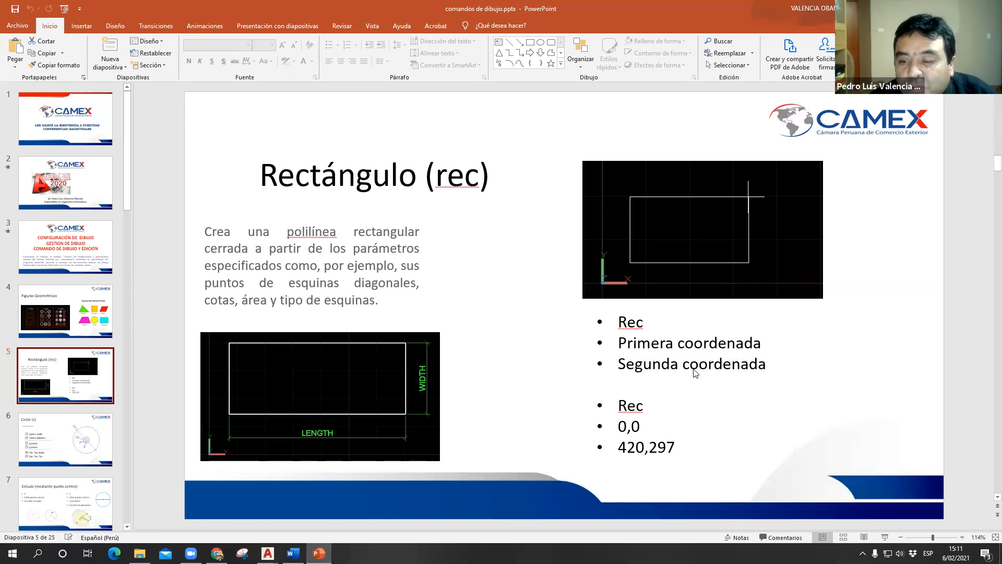
pyautogui.press('ctrl')
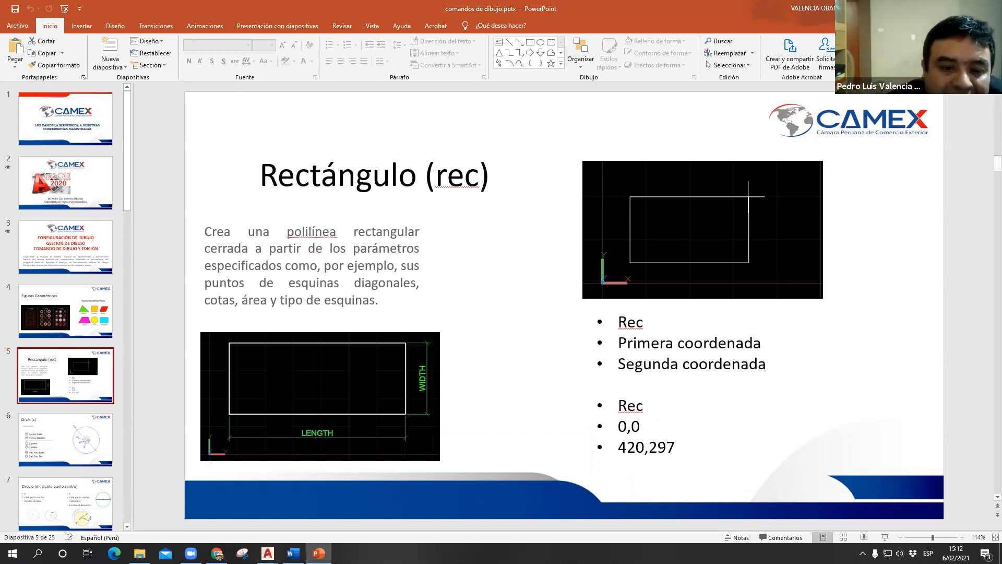
# - Switch back to AutoCAD and draw a rectangle 60 wide and 100 high inside the large rectangle, near its lower-left corner
pyautogui.hotkey('alt', 'Tab')
pyautogui.moveTo(327, 127); pyautogui.dragTo(418, 274, button='middle')
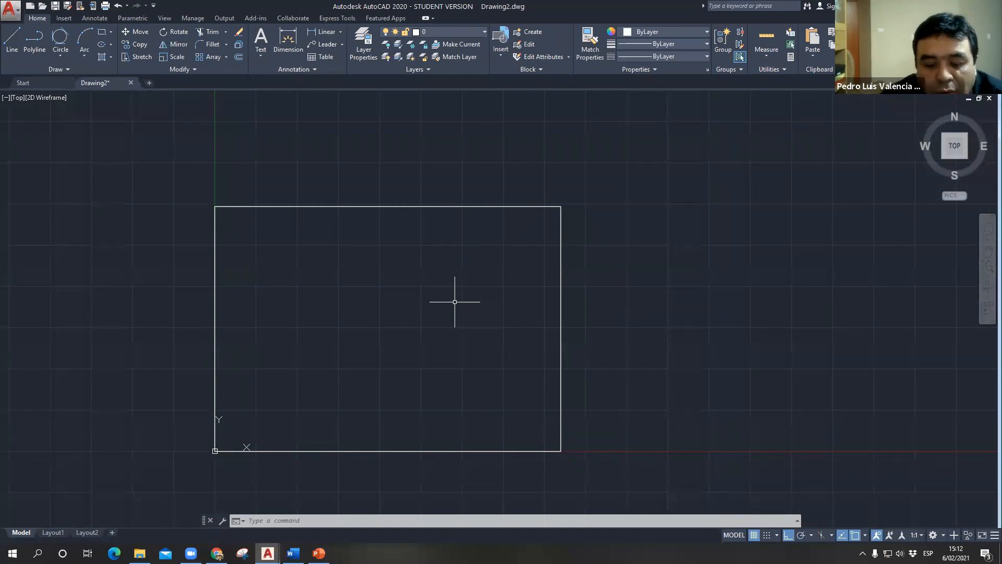
pyautogui.write('rec')
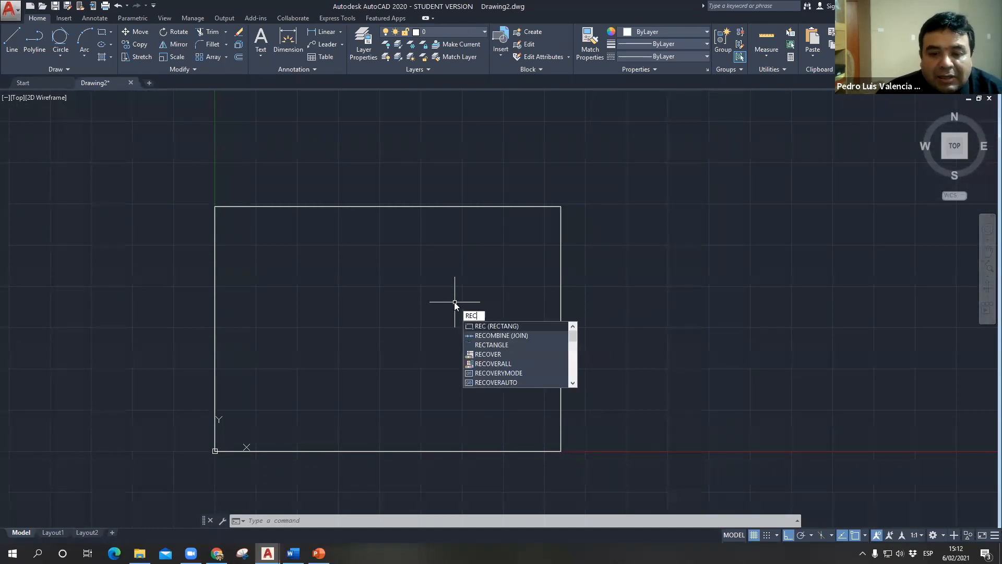
pyautogui.press('Return')
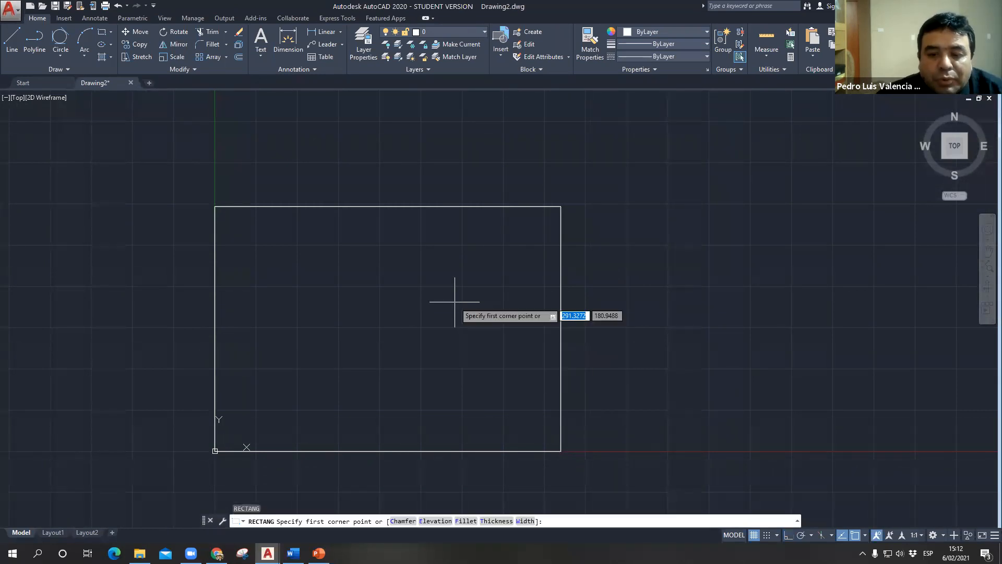
pyautogui.click(256, 410)
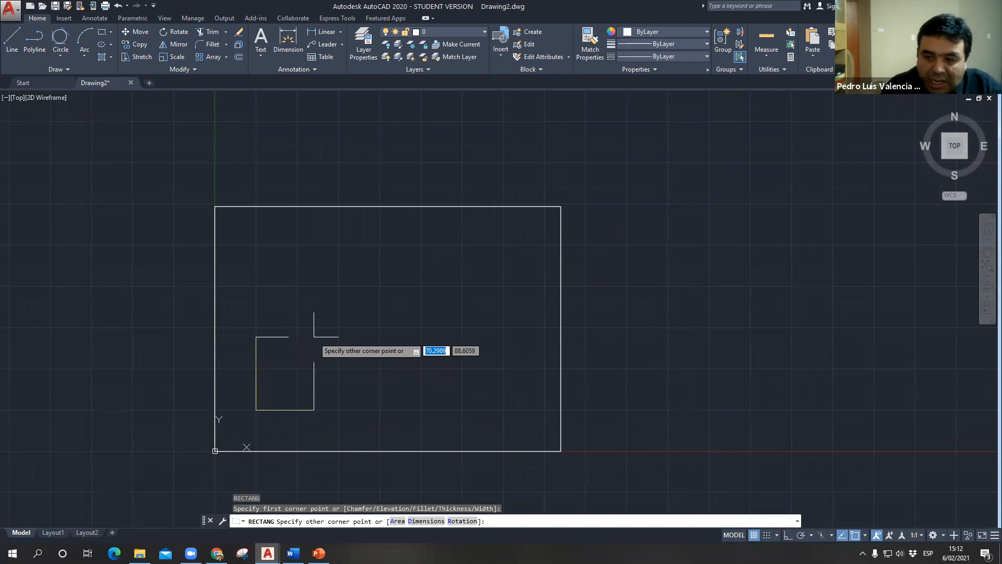
pyautogui.write('60')
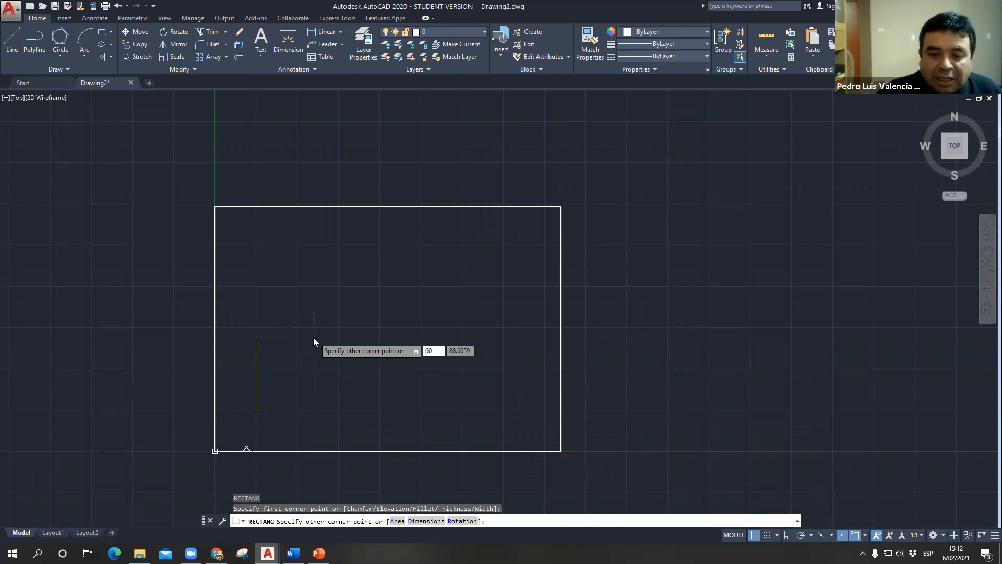
pyautogui.press('Tab')
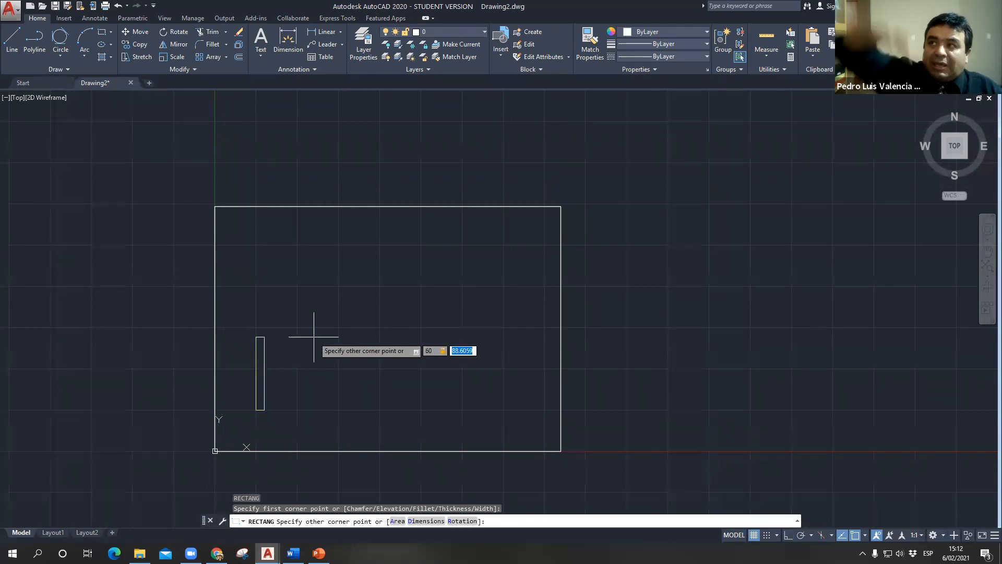
pyautogui.write('100')
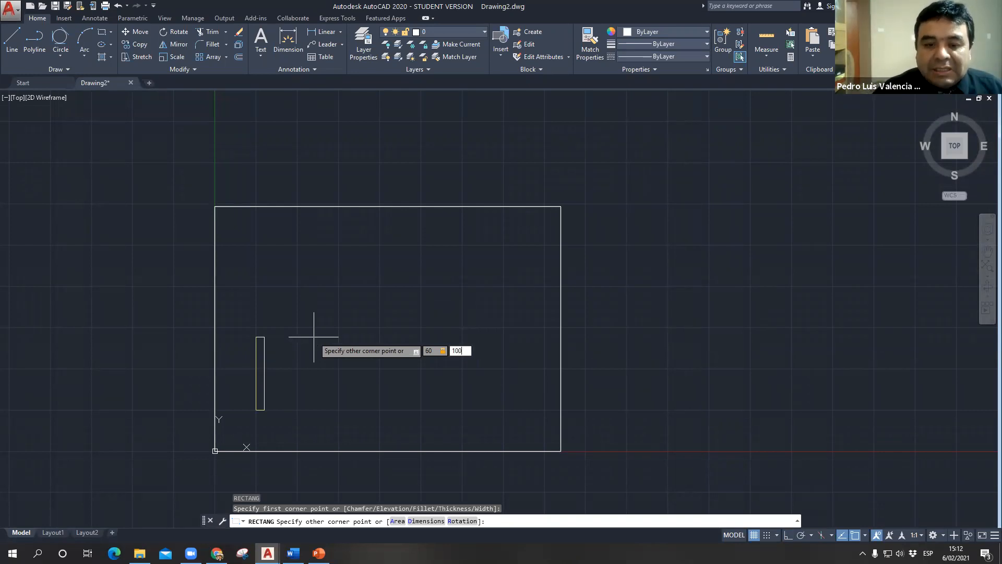
pyautogui.press('Return')
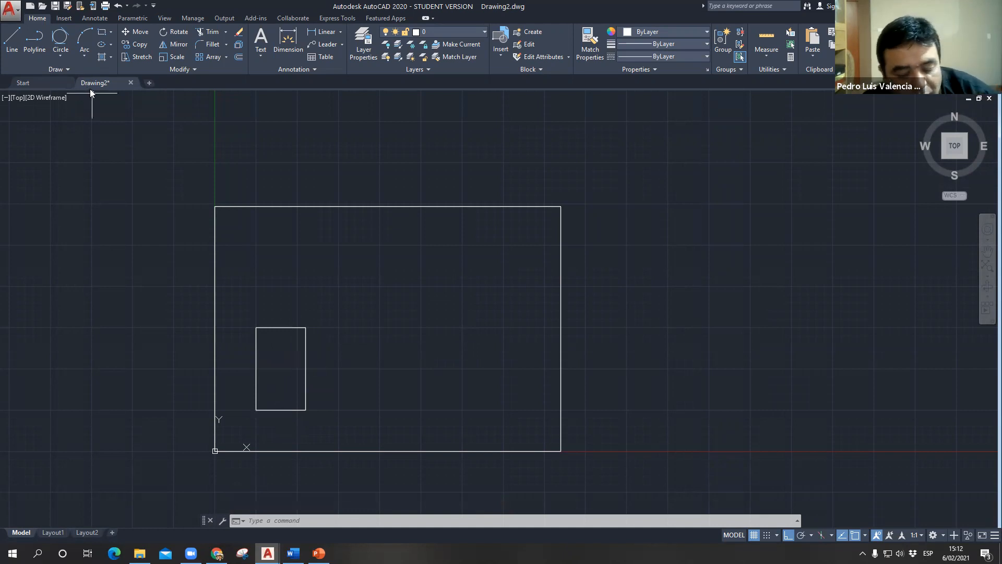
pyautogui.write('rec')
pyautogui.press('Return')
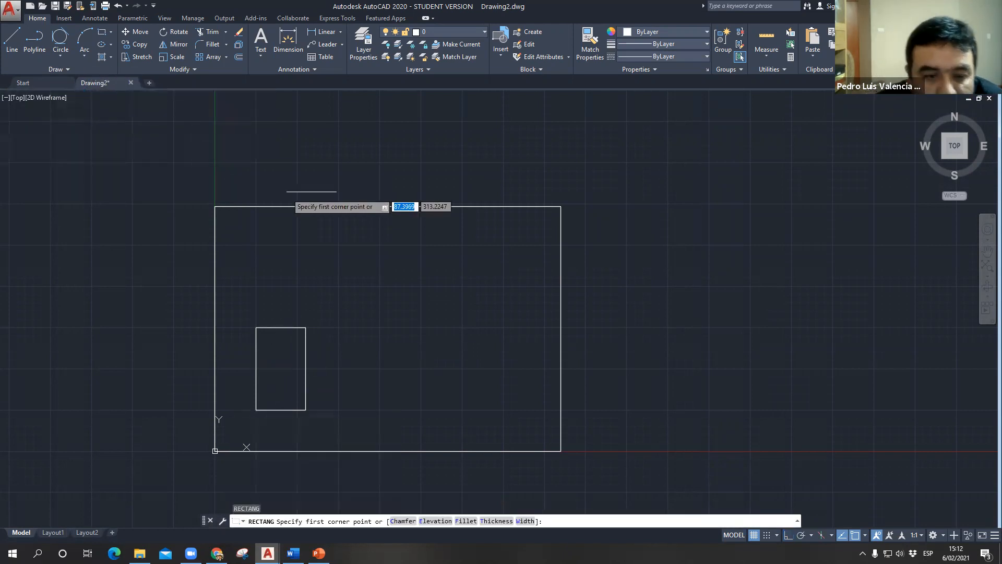
pyautogui.click(257, 303)
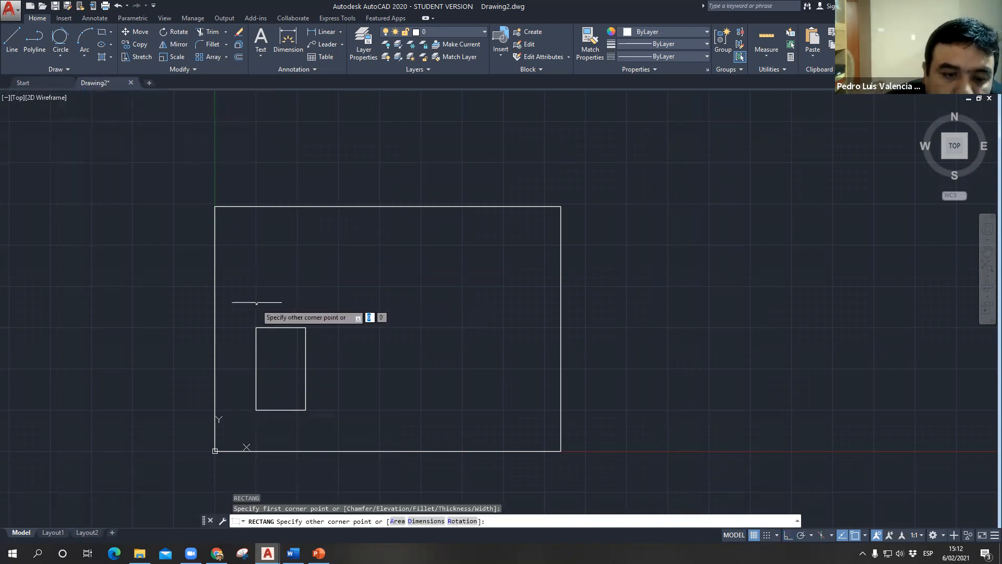
pyautogui.write('60')
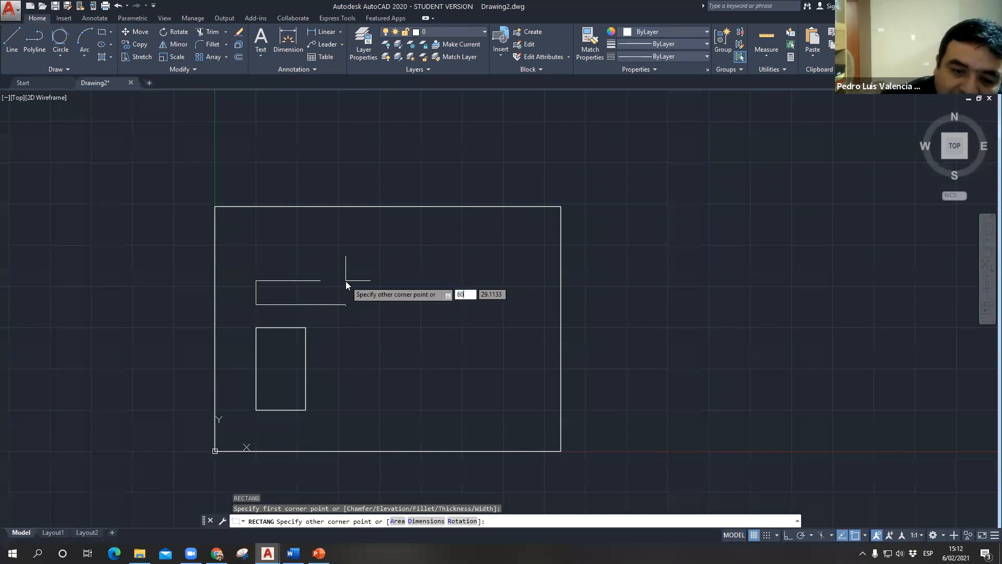
pyautogui.press('Return')
pyautogui.write(',')
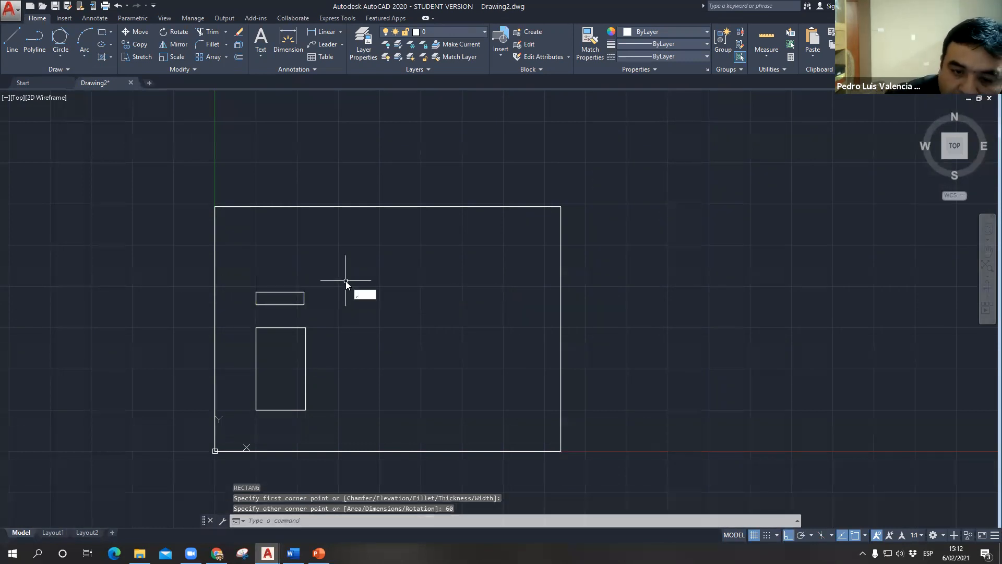
pyautogui.press('Escape')
pyautogui.press('Escape')
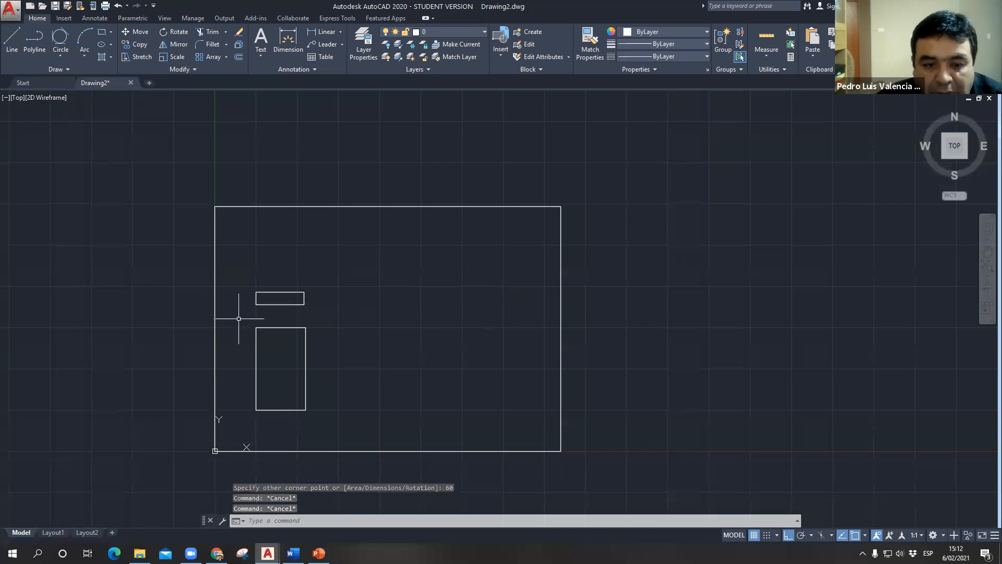
pyautogui.click(236, 280)
pyautogui.click(315, 306)
pyautogui.press('Delete')
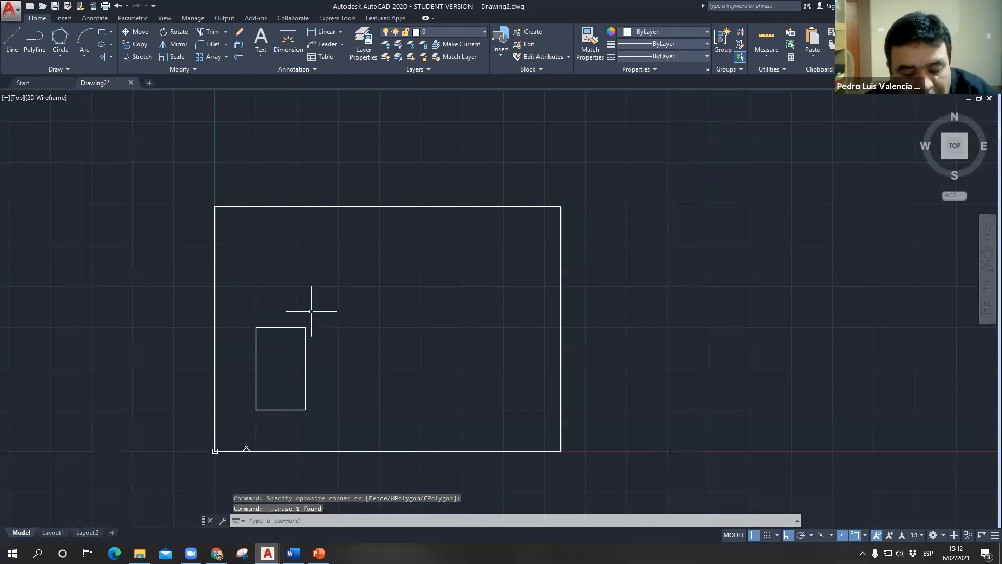
# - Draw a rectangle 60 wide and 30 high just above the tall rectangle inside the large one
pyautogui.write('rec')
pyautogui.press('Return')
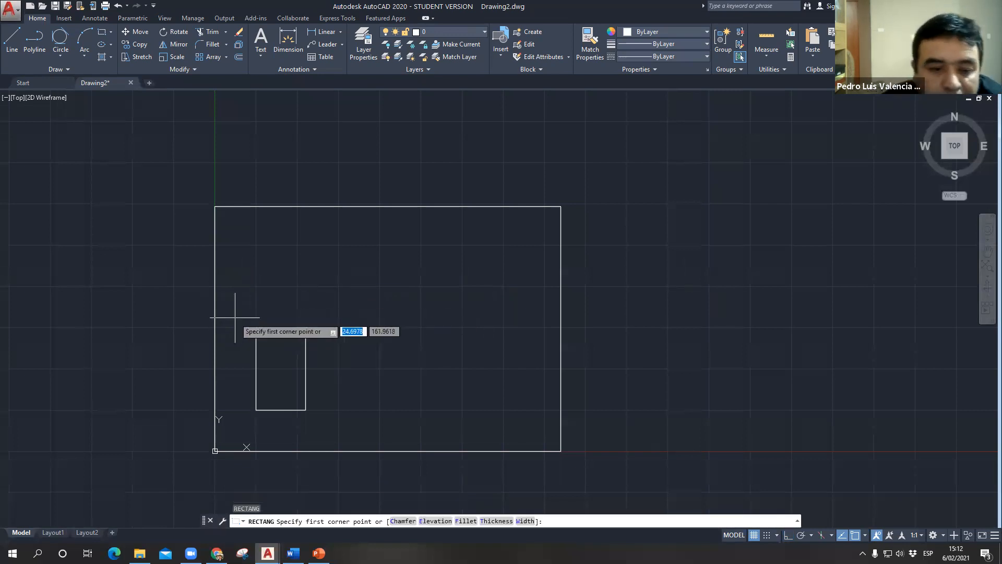
pyautogui.click(255, 307)
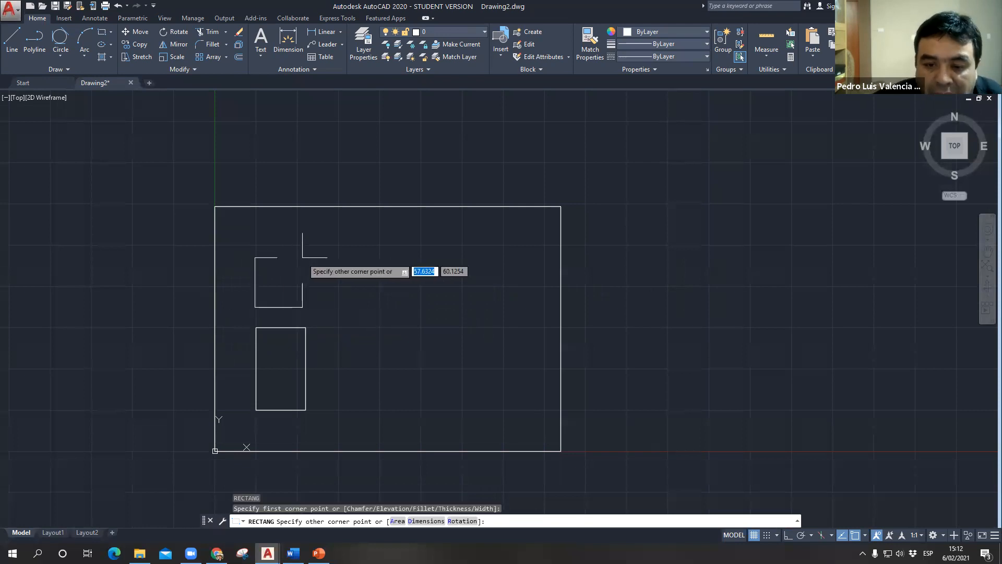
pyautogui.write('60')
pyautogui.press('Tab')
pyautogui.write('30')
pyautogui.press('Return')
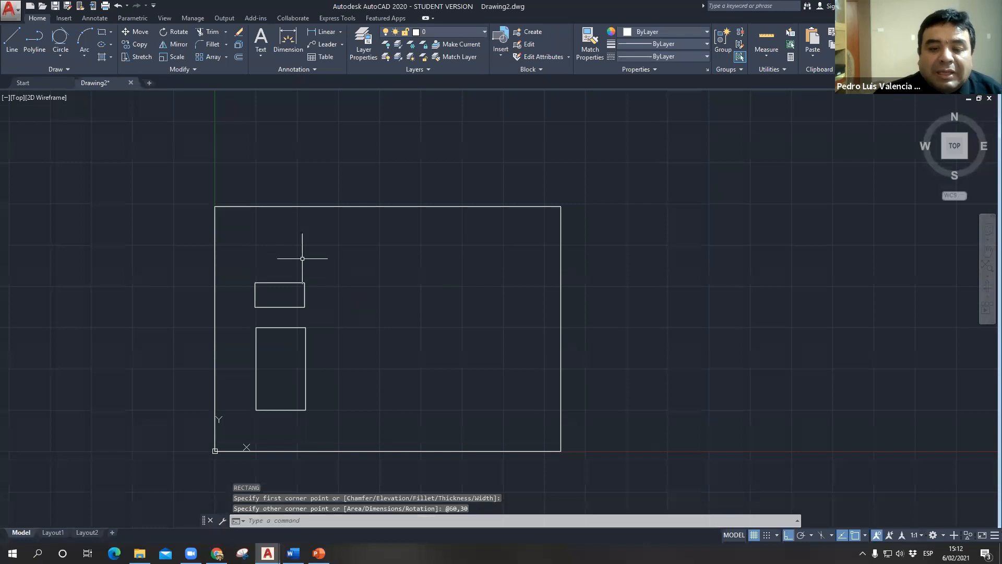
# - Draw a rectangle 100 wide and 60 high inside the large rectangle, to the right of the two small rectangles
pyautogui.scroll(2, 305, 305)
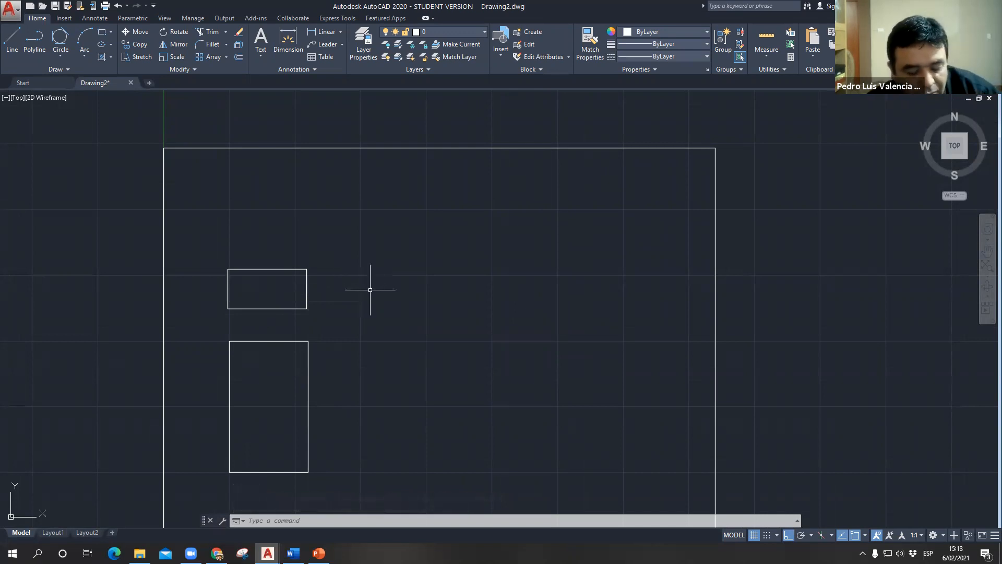
pyautogui.write('rec')
pyautogui.press('Return')
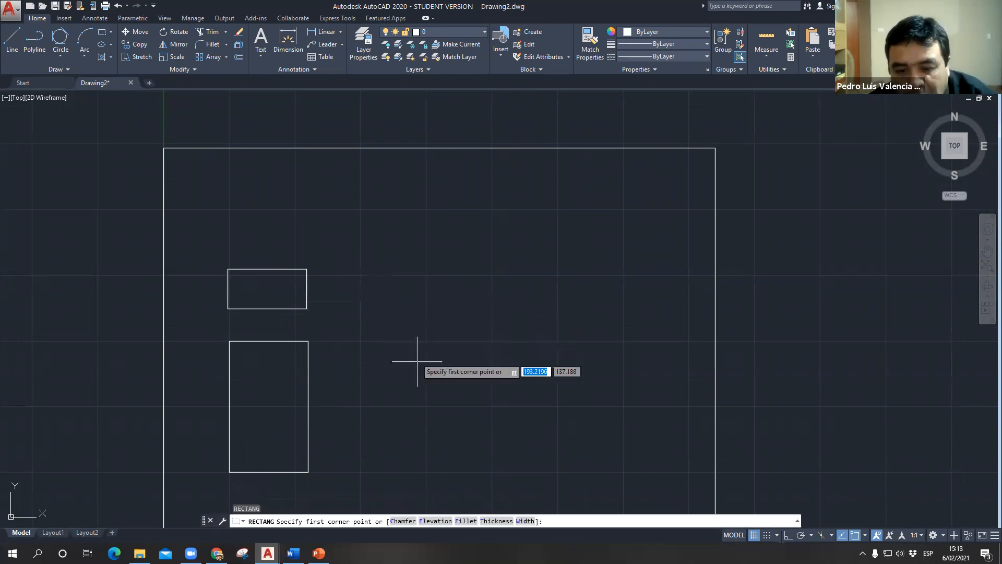
pyautogui.click(423, 406)
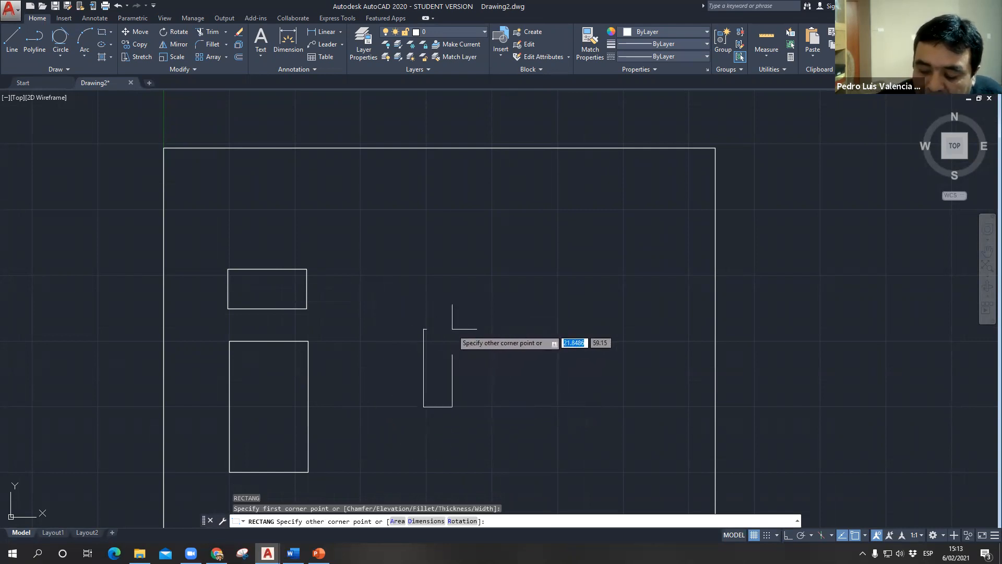
pyautogui.write('100')
pyautogui.press('Tab')
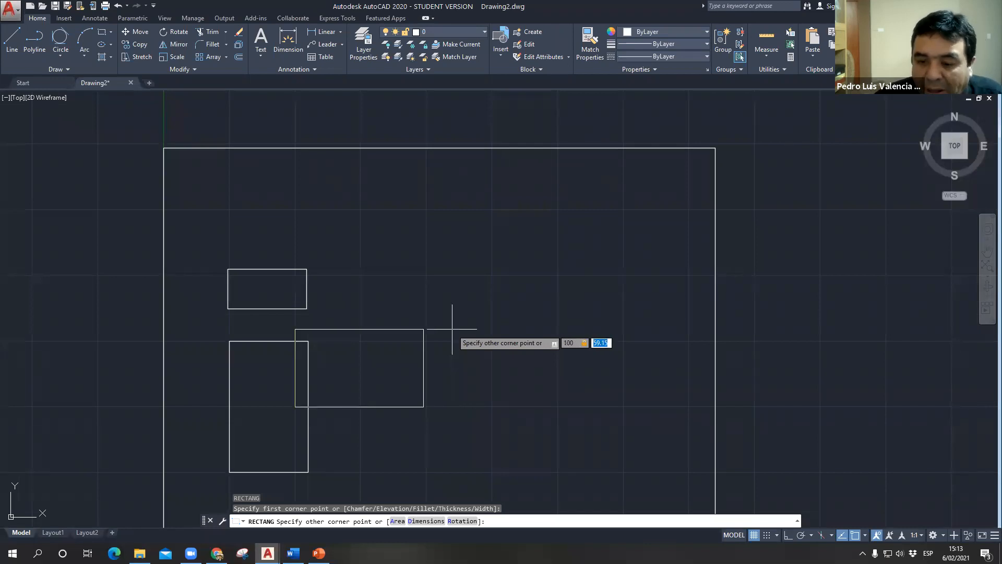
pyautogui.write('60')
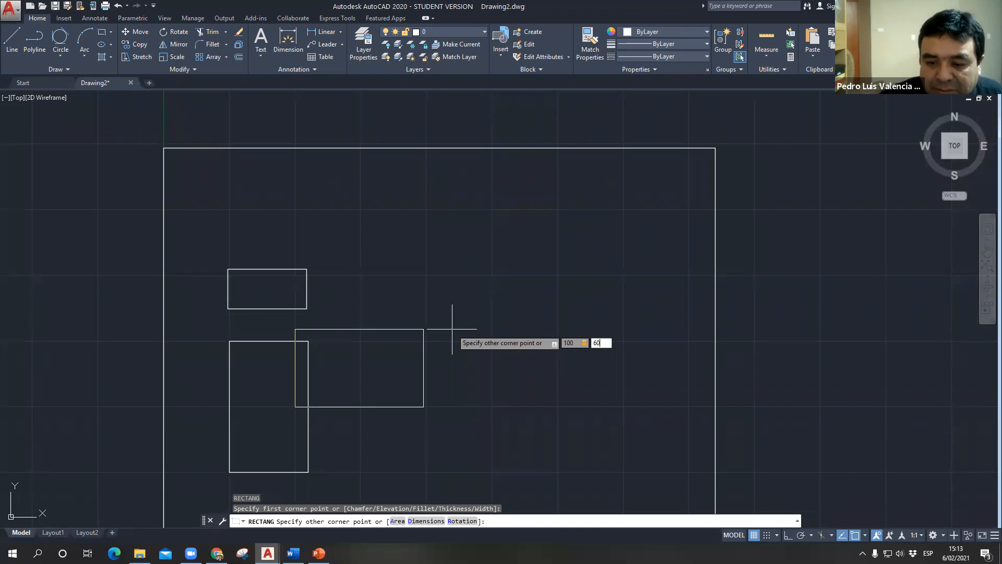
pyautogui.press('Return')
pyautogui.moveTo(468, 336)
pyautogui.mouseDown(button='middle')
pyautogui.moveTo(519, 255)
pyautogui.moveTo(512, 273)
pyautogui.mouseUp(button='middle')
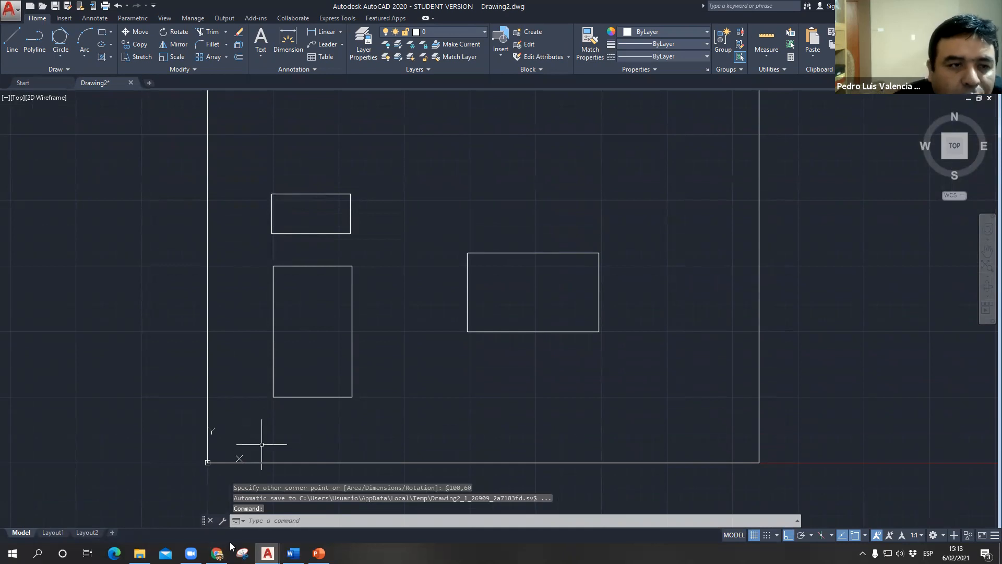
pyautogui.scroll(-3, 463, 298)
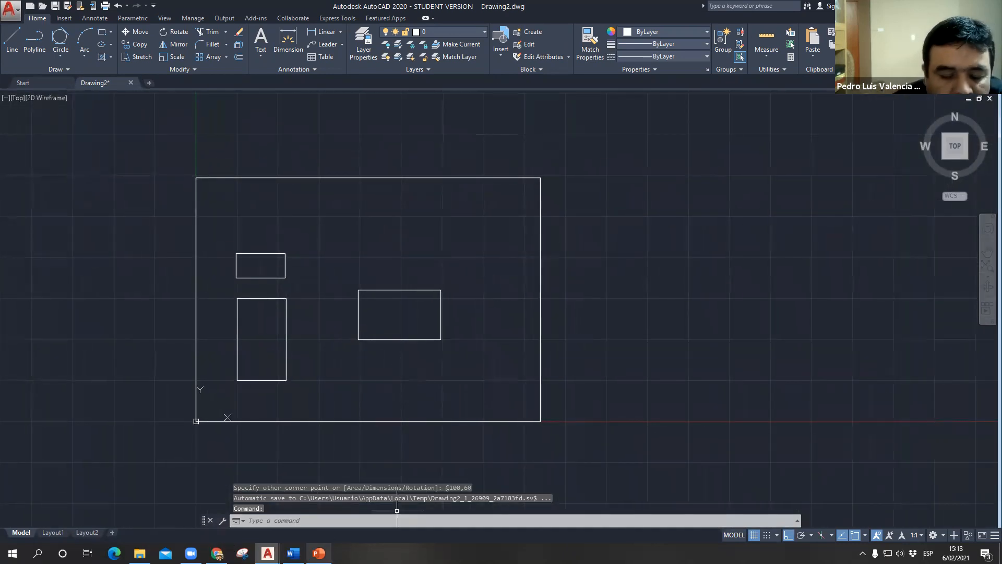
# - Check the Rectángulo slide in PowerPoint, return to AutoCAD and select the 100 by 60 rectangle to inspect it, leaving it deselected
pyautogui.click(318, 553)
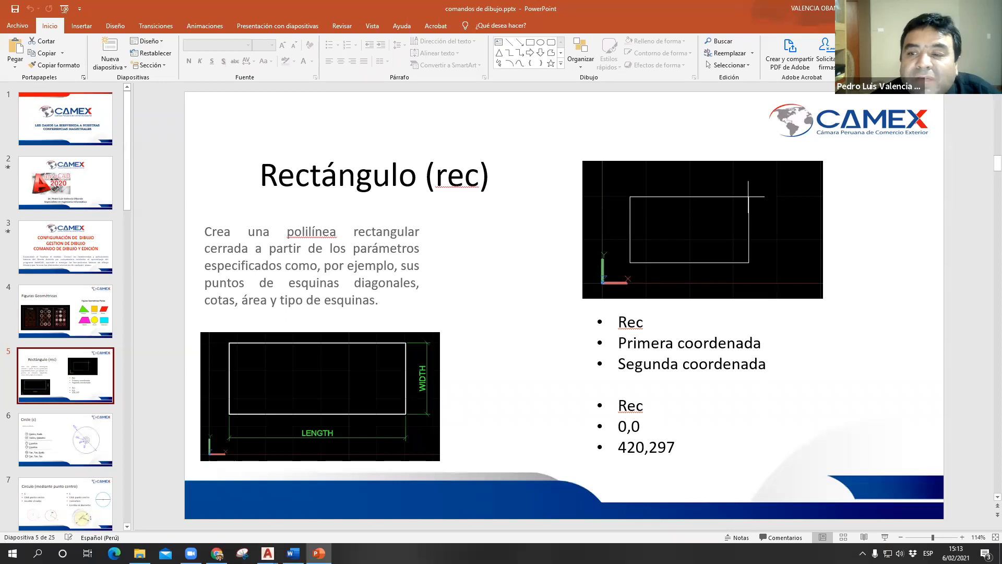
pyautogui.hotkey('alt', 'Tab')
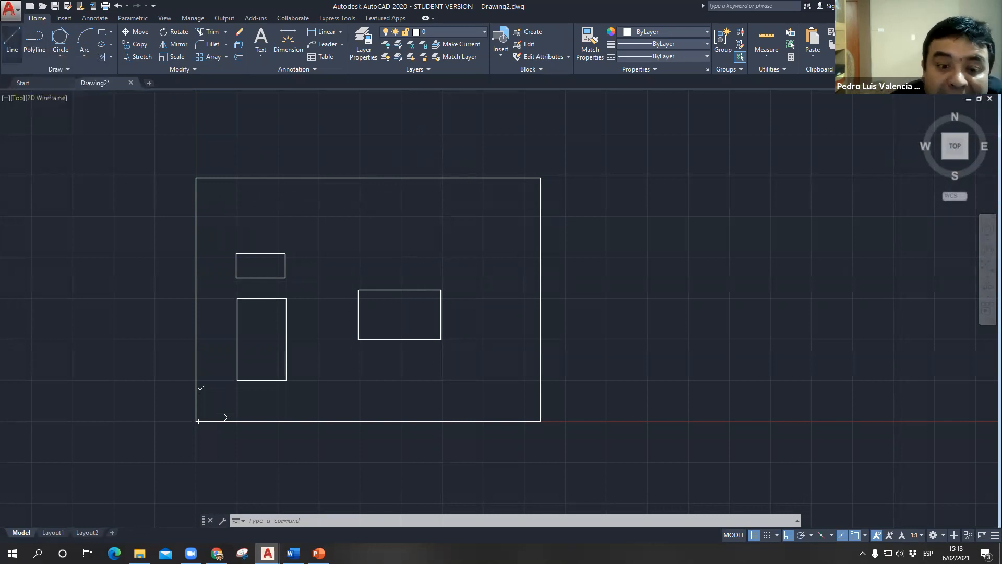
pyautogui.click(392, 290)
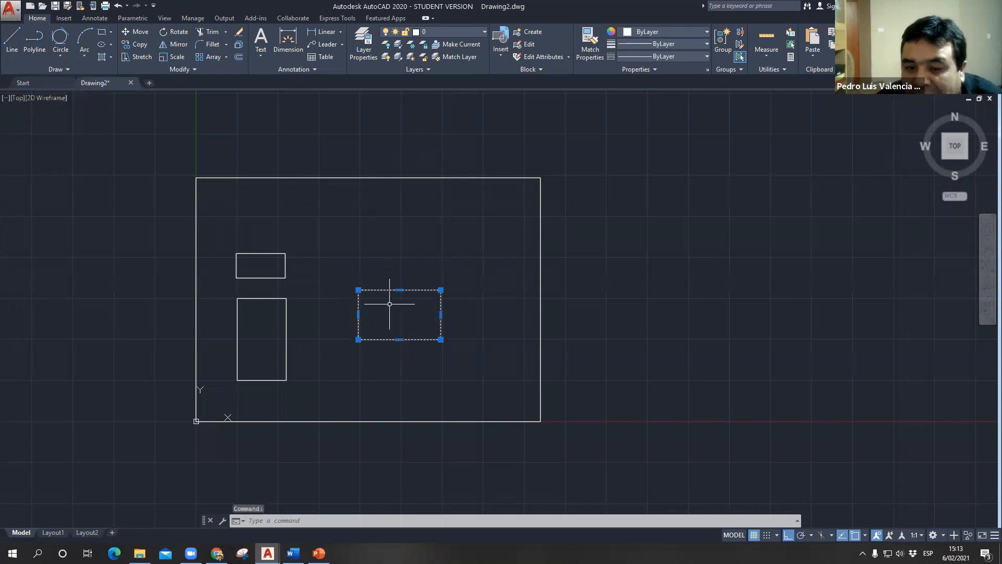
pyautogui.press('Escape')
# - Draw a closed four-sided outline with the Line command outside the large rectangle's right edge: 100 up, 80 right, 100 down, closed to the start
pyautogui.click(12, 39)
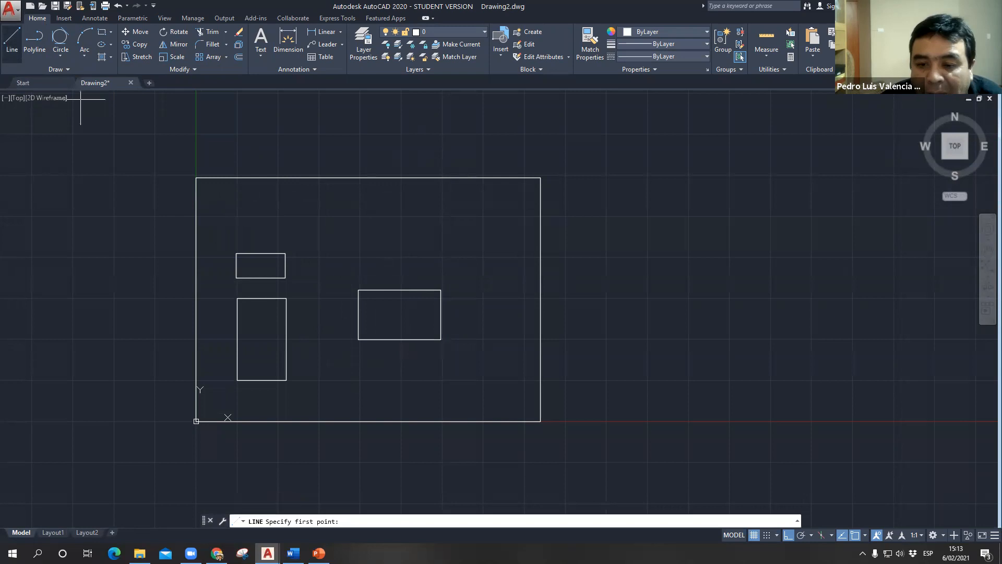
pyautogui.click(637, 360)
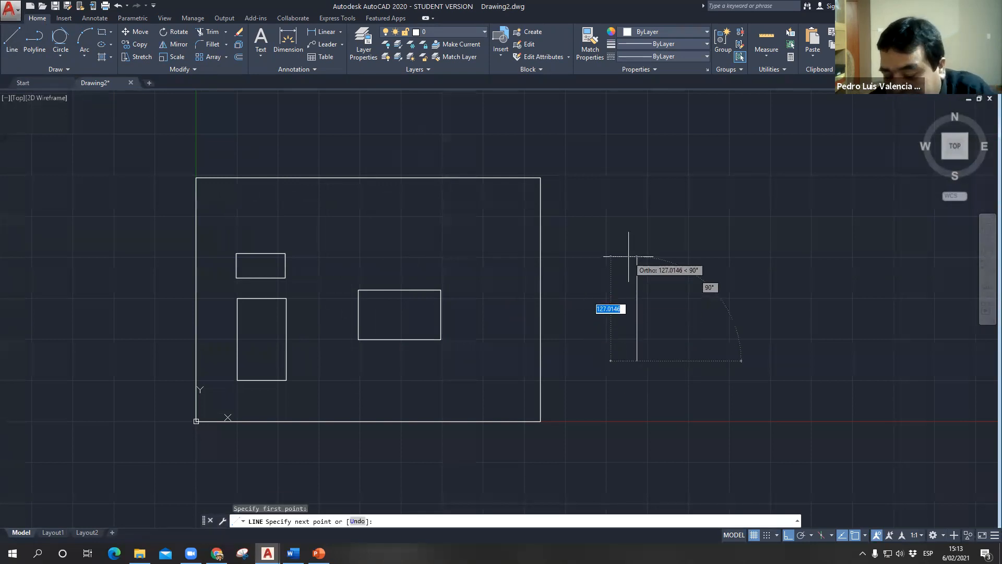
pyautogui.write('100')
pyautogui.press('Return')
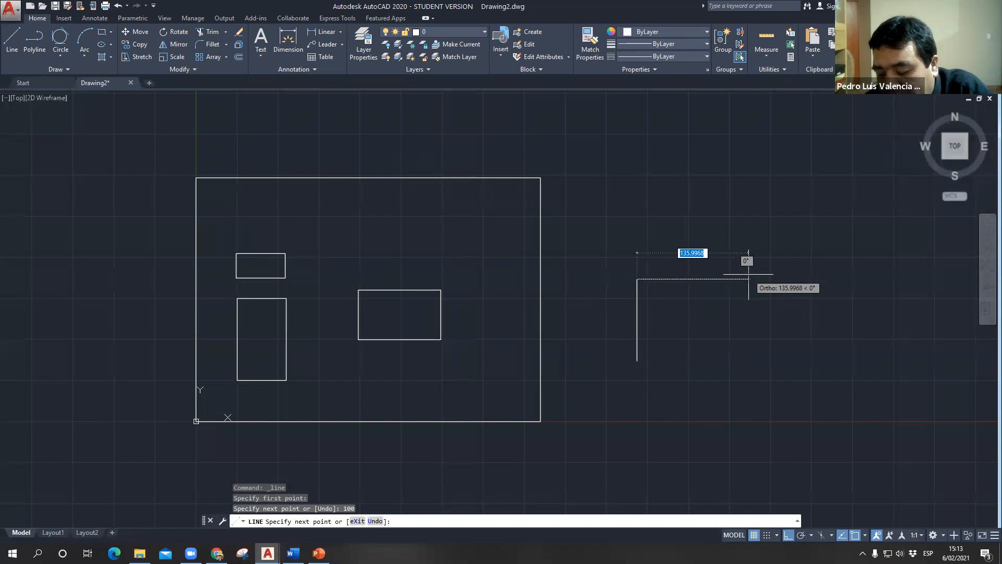
pyautogui.write('80')
pyautogui.press('Return')
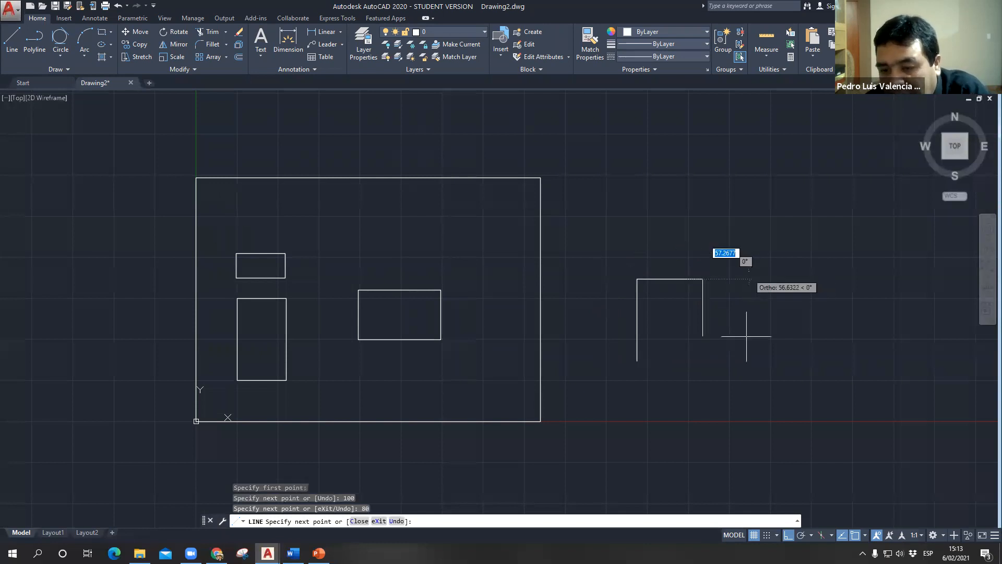
pyautogui.write('100')
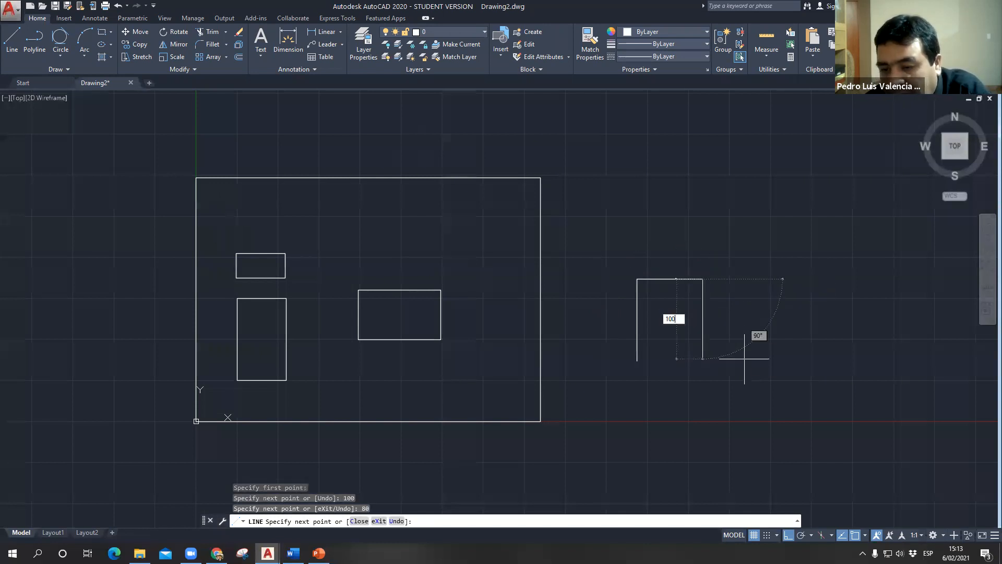
pyautogui.press('Return')
pyautogui.write('c')
pyautogui.press('Return')
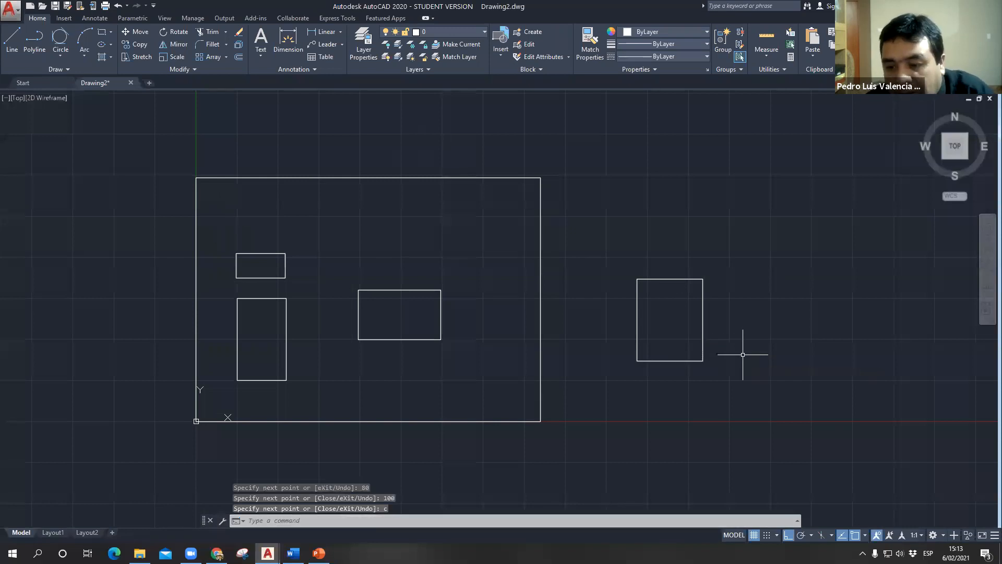
# - Compare how the separate edges of the line-drawn outline and the 100 by 60 rectangle get selected, leaving nothing selected
pyautogui.scroll(4, 694, 295)
pyautogui.scroll(-5, 669, 307)
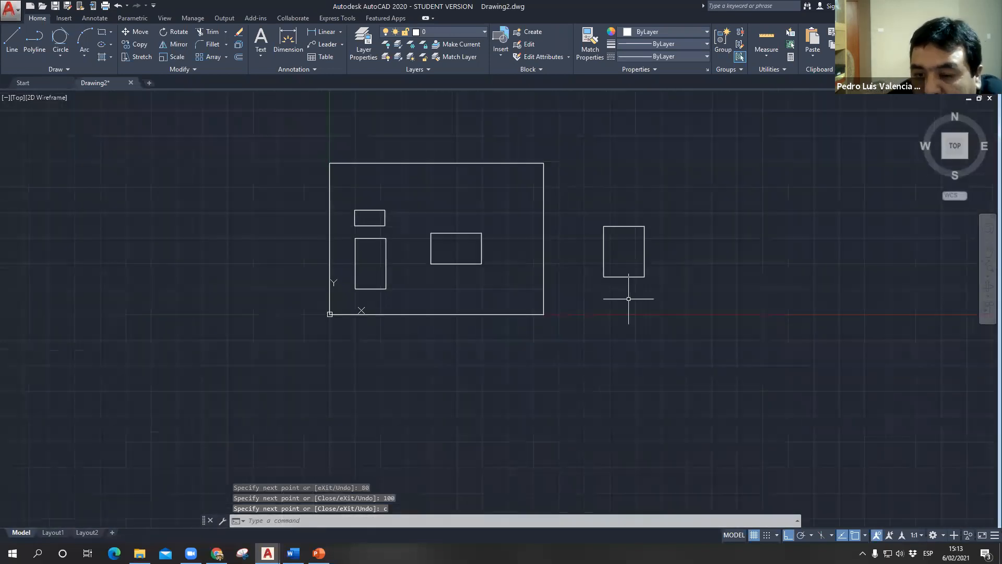
pyautogui.click(622, 226)
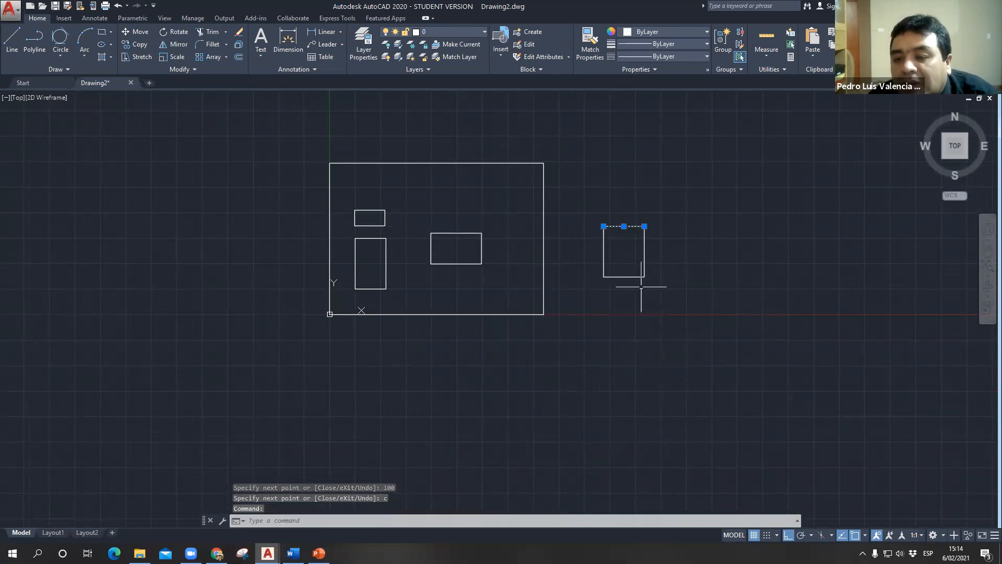
pyautogui.press('Escape')
pyautogui.press('Escape')
pyautogui.click(630, 270)
pyautogui.click(623, 279)
pyautogui.press('Escape')
pyautogui.click(607, 250)
pyautogui.click(603, 246)
pyautogui.press('Escape')
pyautogui.press('Escape')
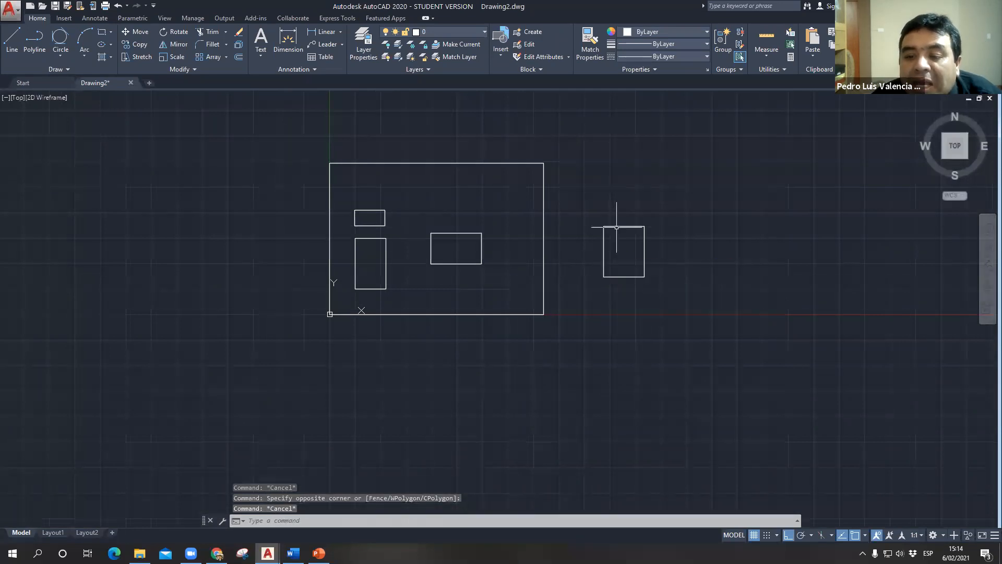
pyautogui.click(459, 232)
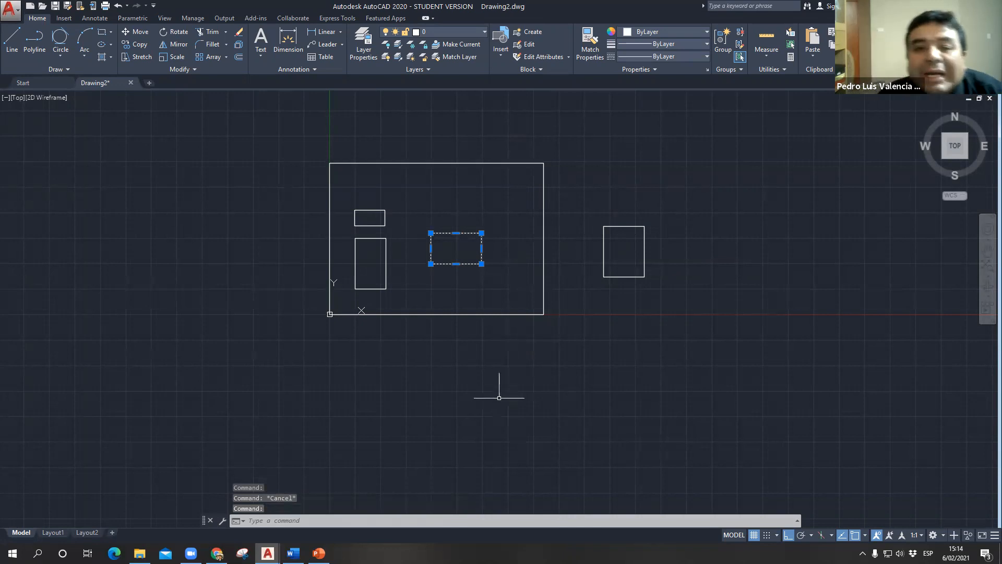
pyautogui.press('Escape')
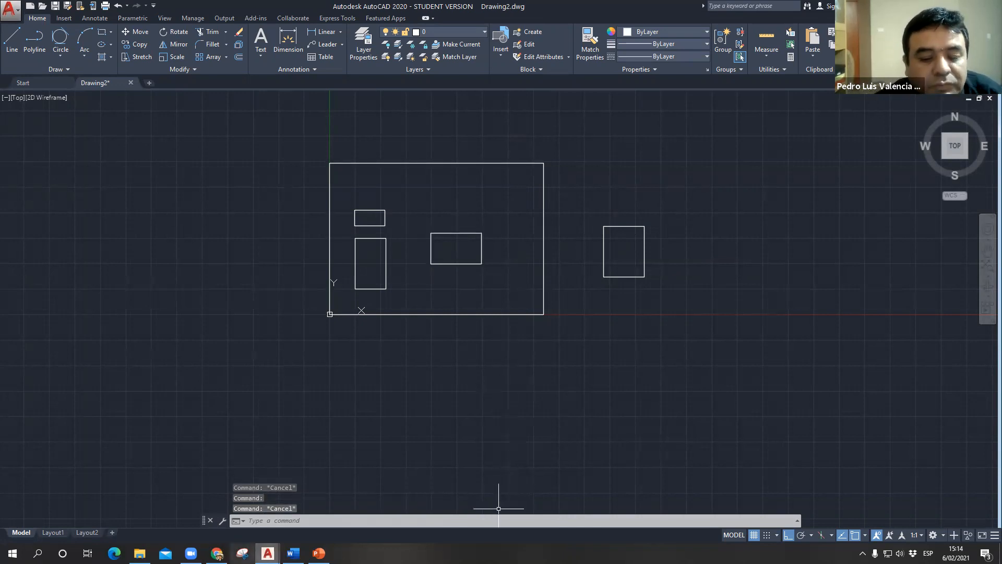
# - Show the Circle (c) slide in PowerPoint, and switch to the Word document semana03.docx to review the Practica 3 circle exercises
pyautogui.click(318, 554)
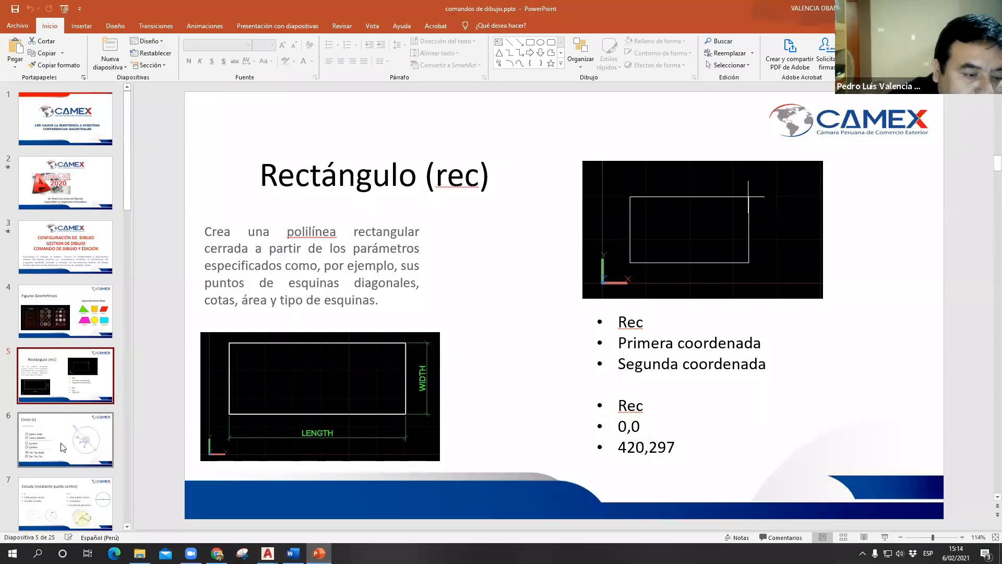
pyautogui.click(80, 439)
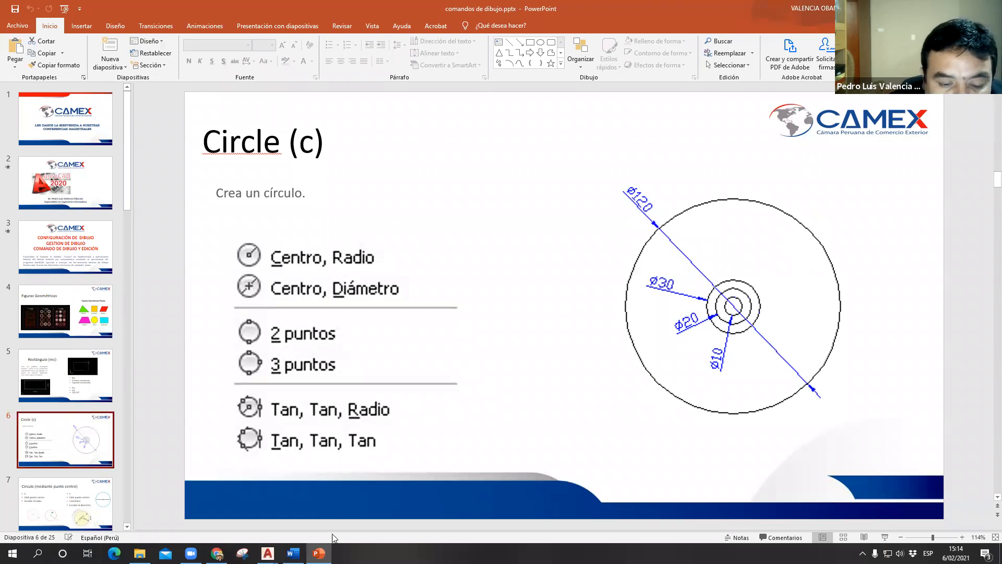
pyautogui.click(293, 553)
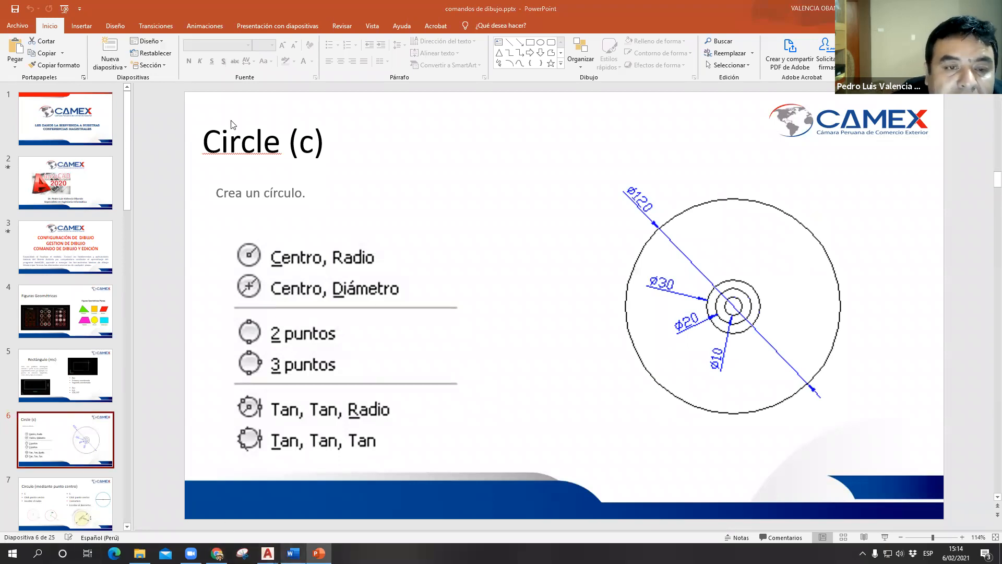
pyautogui.keyDown('ctrl'); pyautogui.scroll(6, 455, 237); pyautogui.keyUp('ctrl')
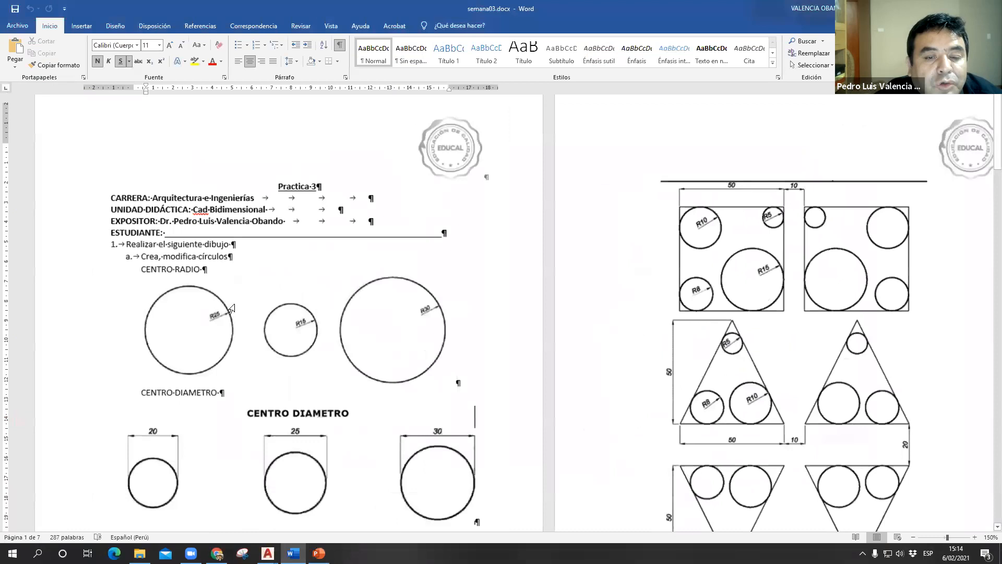
pyautogui.keyDown('ctrl'); pyautogui.scroll(4, 443, 350); pyautogui.keyUp('ctrl')
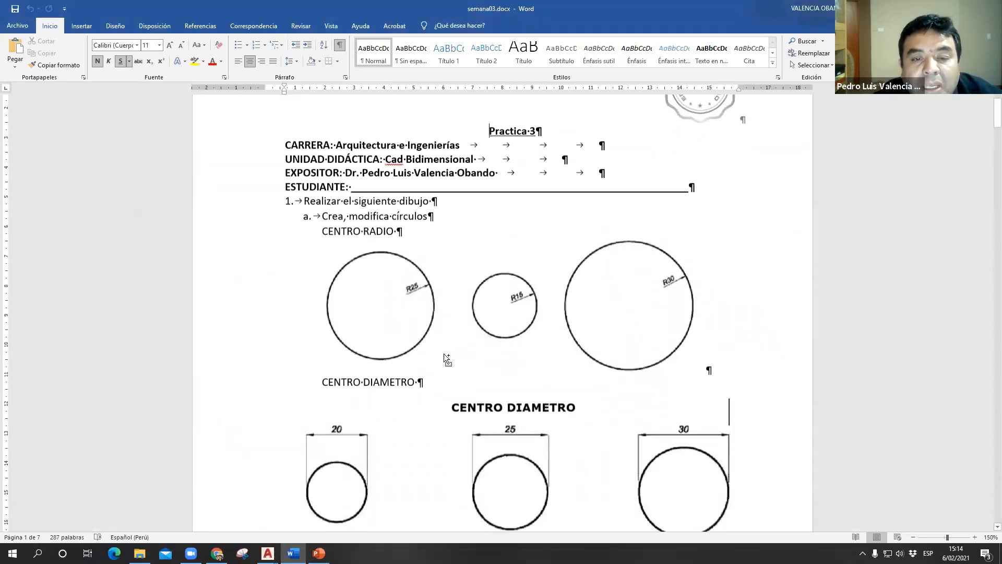
# - Examine the CENTRO RADIO circle exercise in the Word document up close, and put the document away
pyautogui.keyDown('ctrl'); pyautogui.scroll(4, 383, 317); pyautogui.keyUp('ctrl')
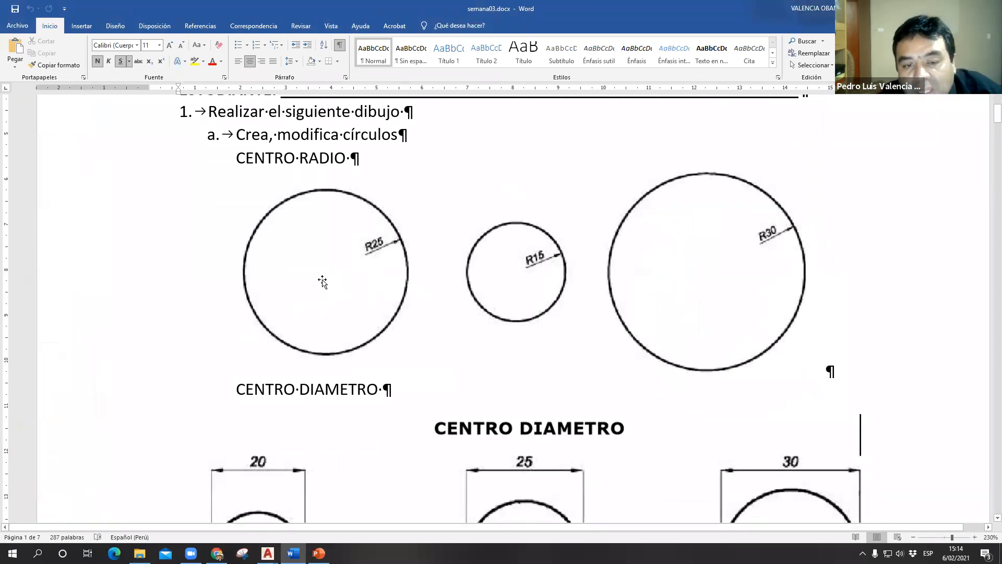
pyautogui.press('ctrl')
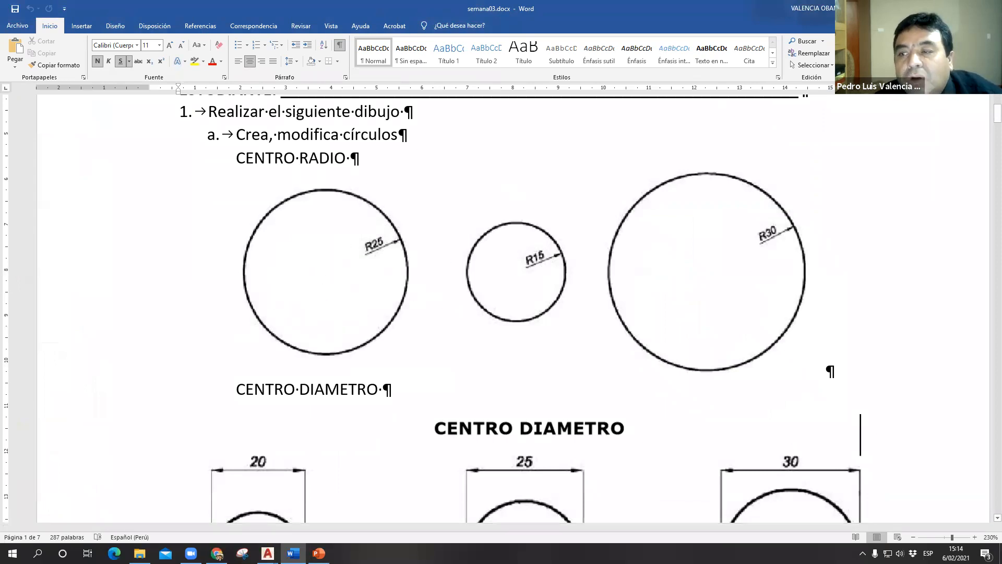
pyautogui.click(942, 9)
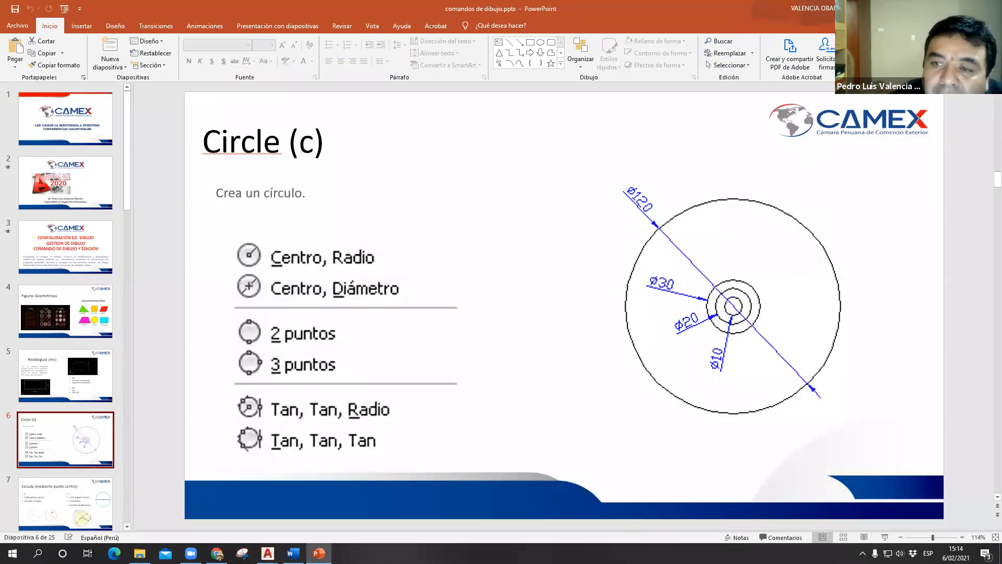
# - Switch to AutoCAD and draw a circle of radius 25 below the 100 by 60 rectangle with the Circle command
pyautogui.hotkey('alt', 'Tab')
pyautogui.scroll(4, 415, 256)
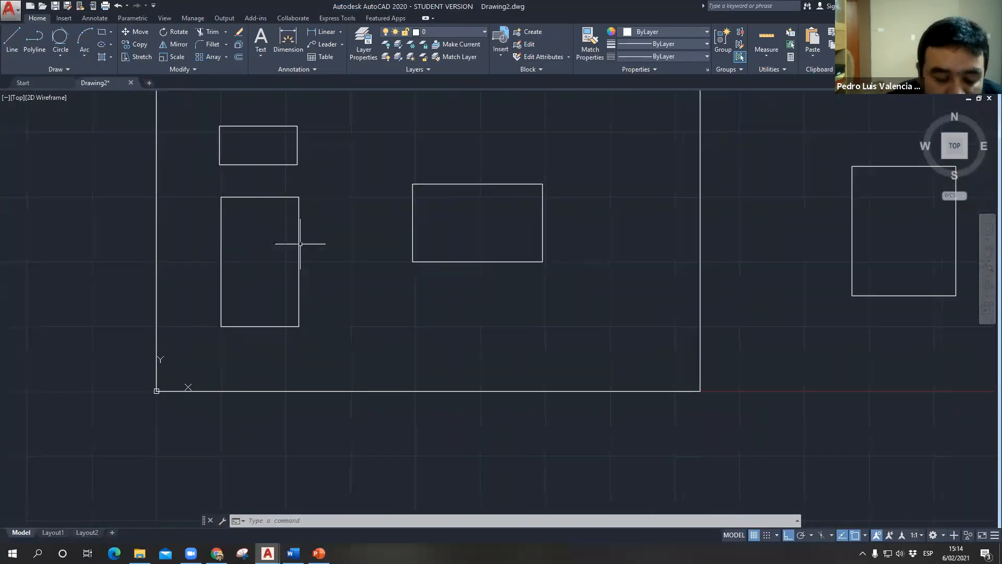
pyautogui.write('c')
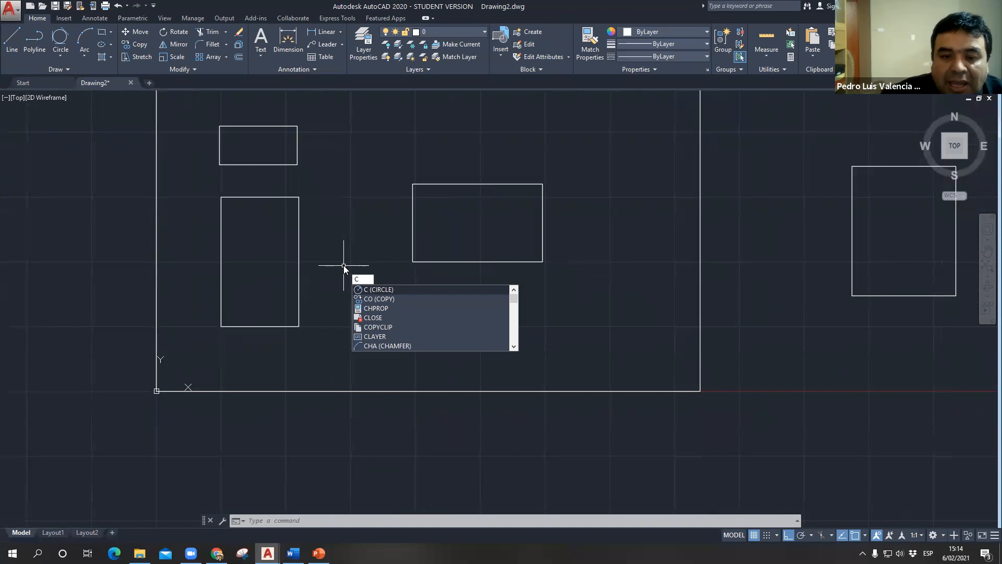
pyautogui.press('Return')
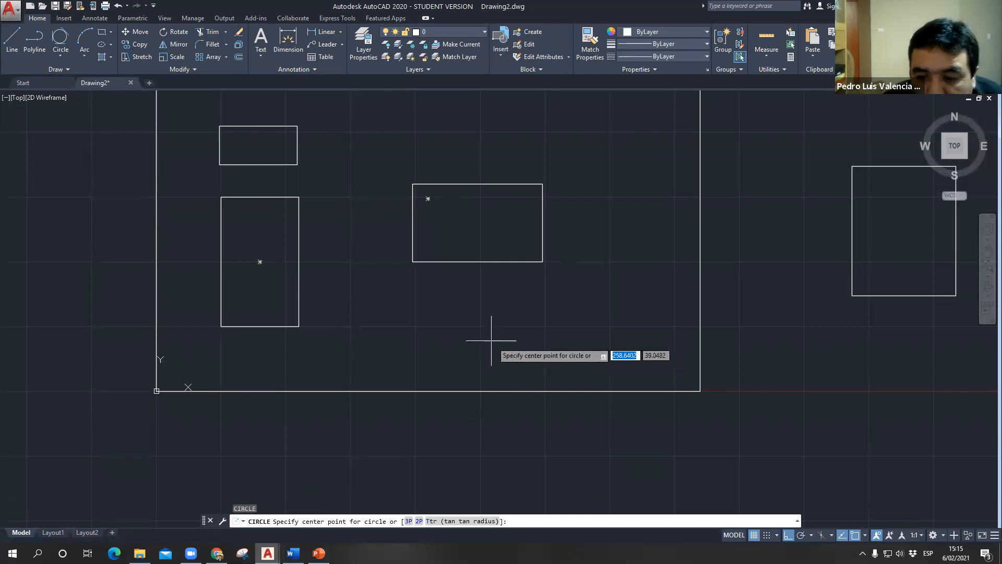
pyautogui.click(481, 328)
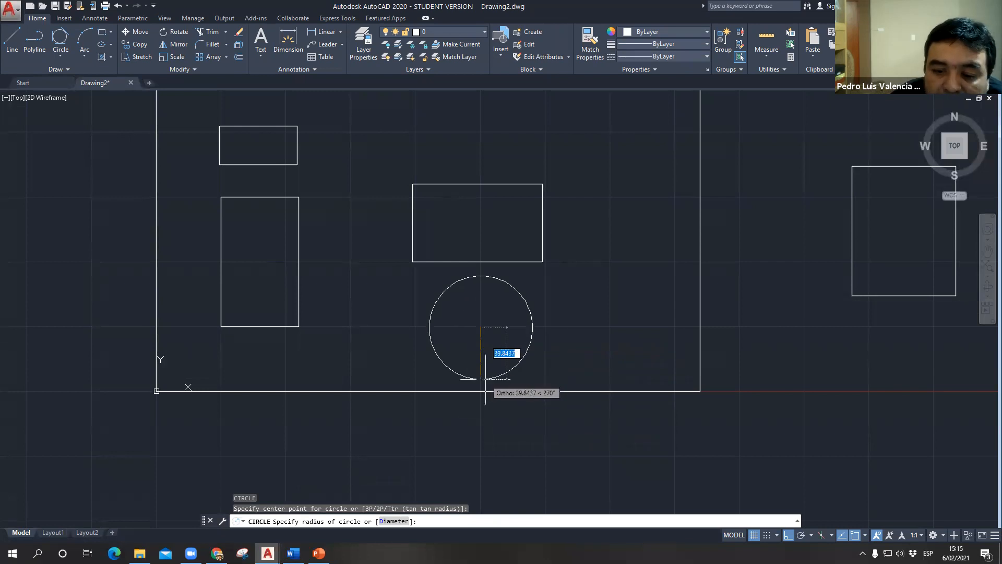
pyautogui.write('25')
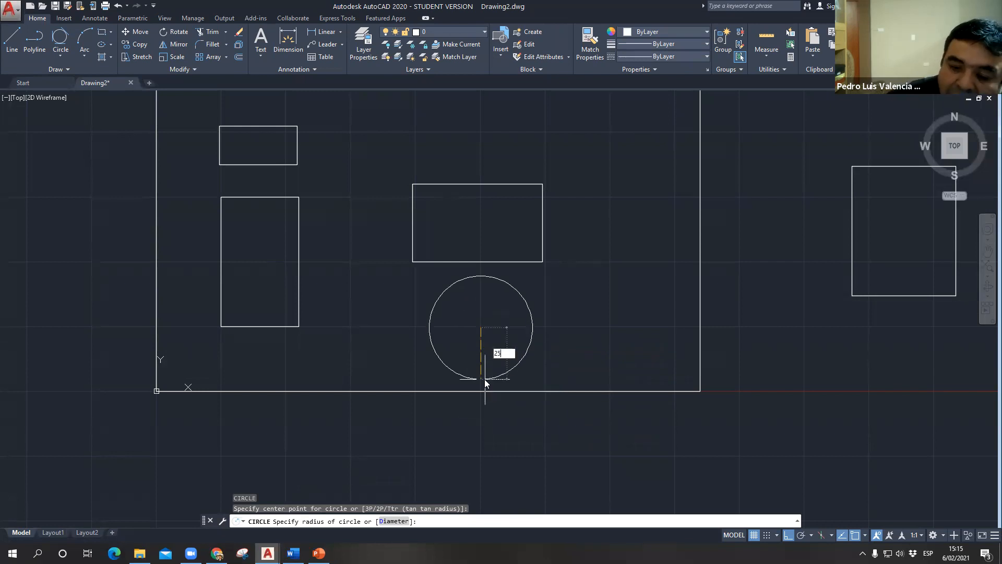
pyautogui.press('Return')
pyautogui.scroll(4, 478, 324)
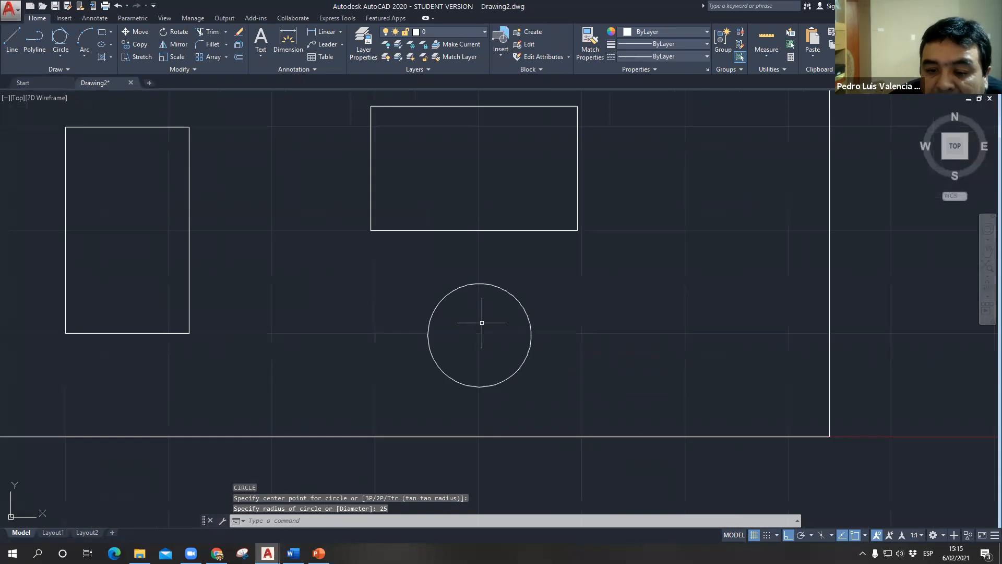
# - Draw a second circle of radius 15 to the right of the radius 25 circle, roughly level with its center
pyautogui.write('c')
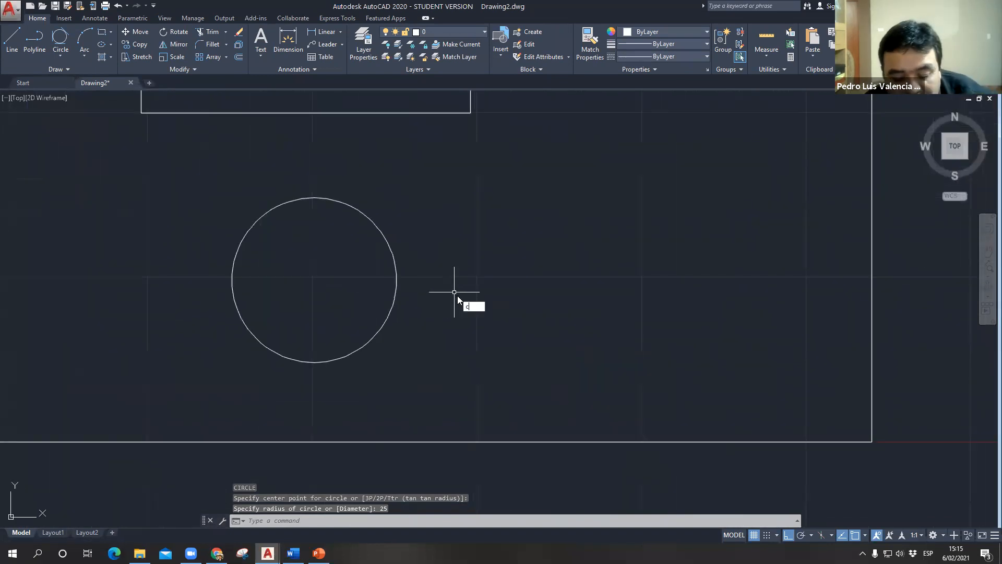
pyautogui.press('Return')
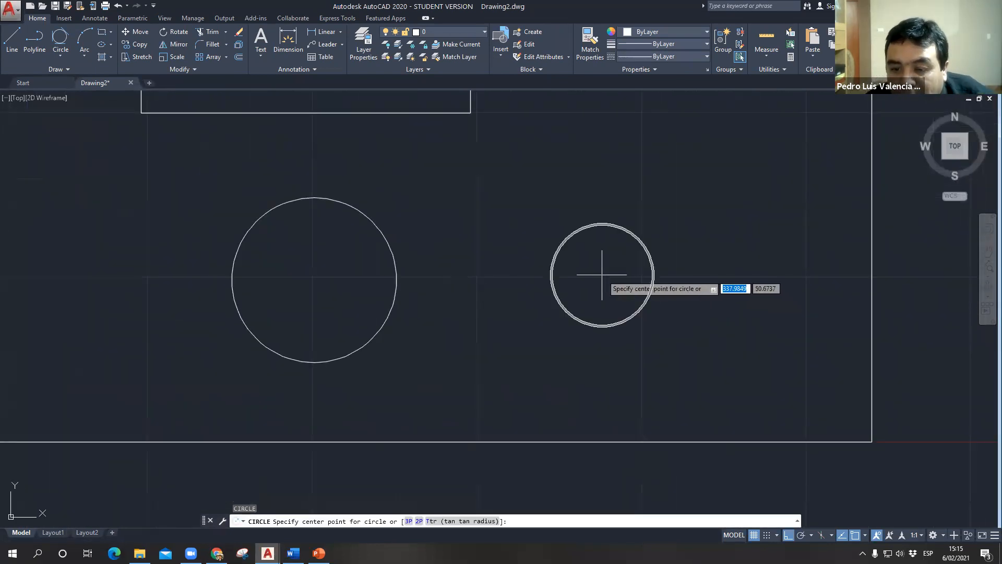
pyautogui.click(608, 275)
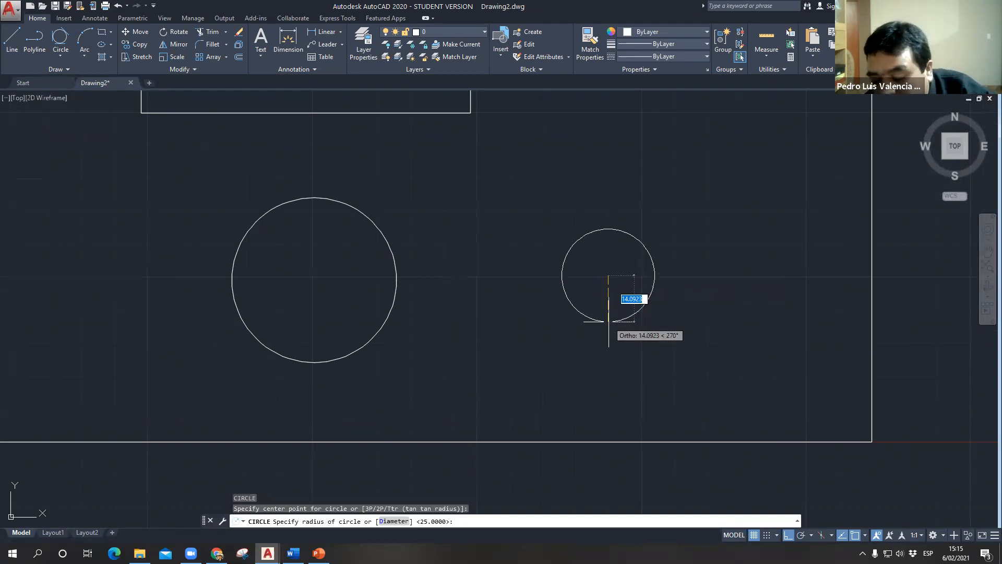
pyautogui.write('15')
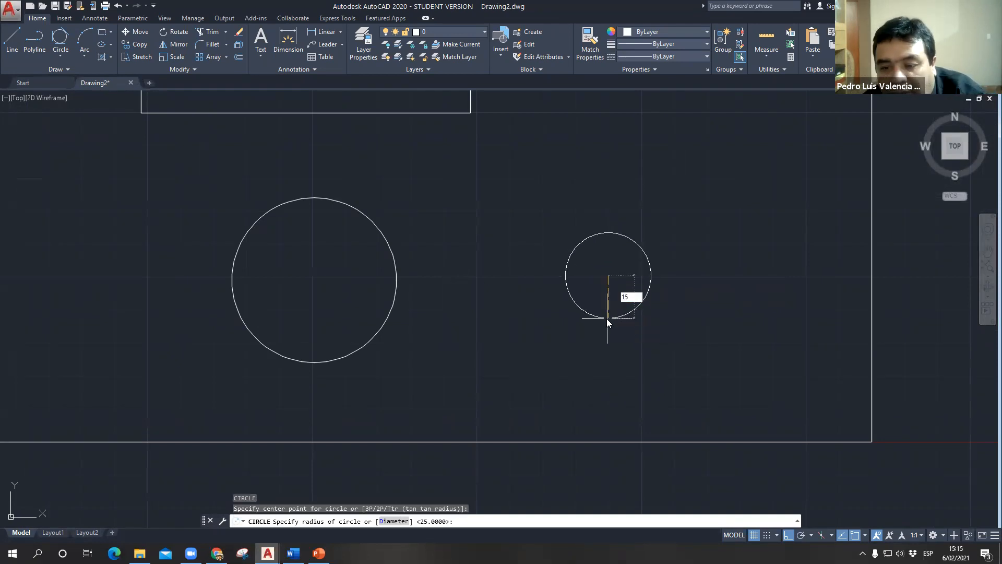
pyautogui.press('Return')
pyautogui.scroll(-2, 588, 370)
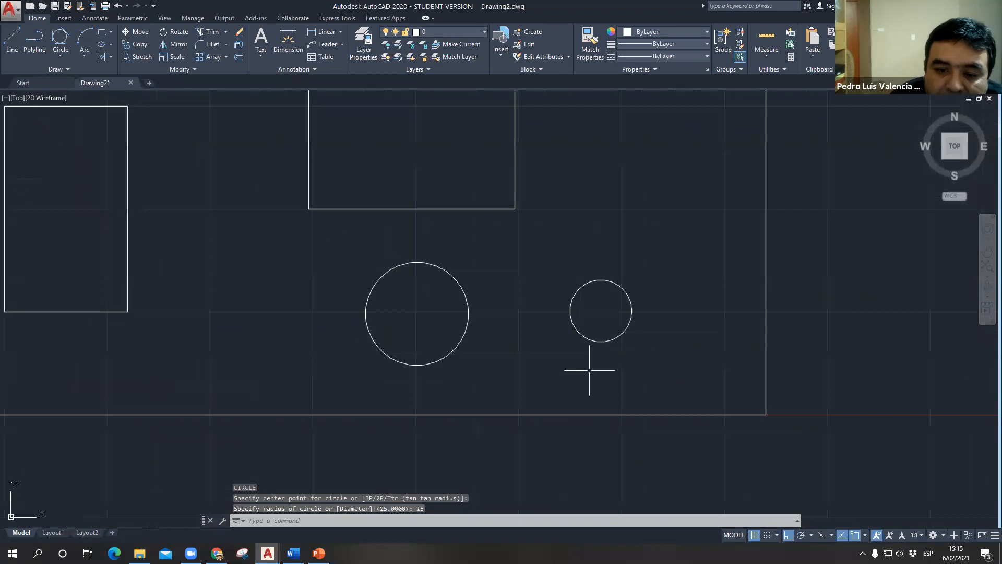
# - Repeat the Circle command to draw another circle of radius 25 between the tall rectangle and the first circle
pyautogui.press('Return')
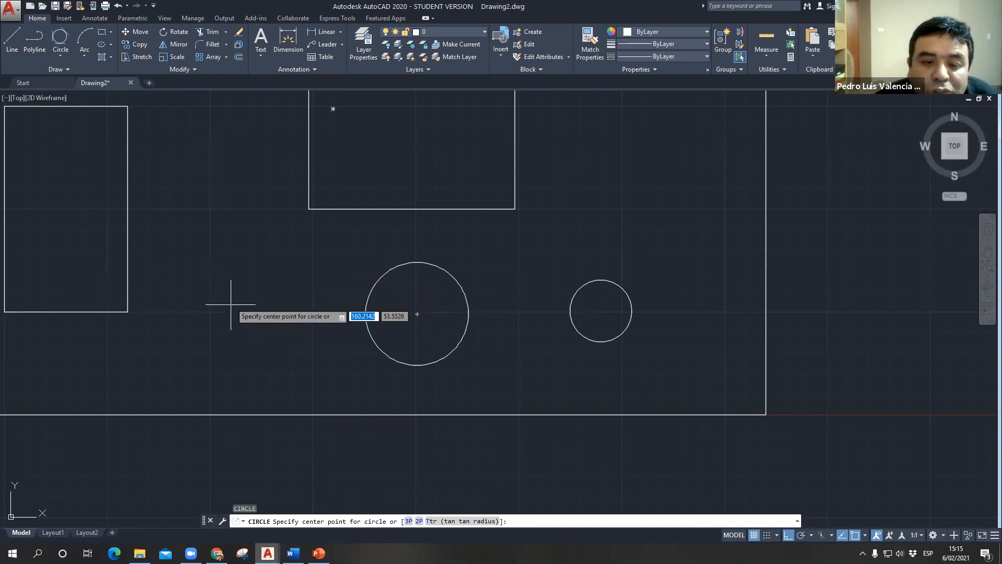
pyautogui.click(240, 313)
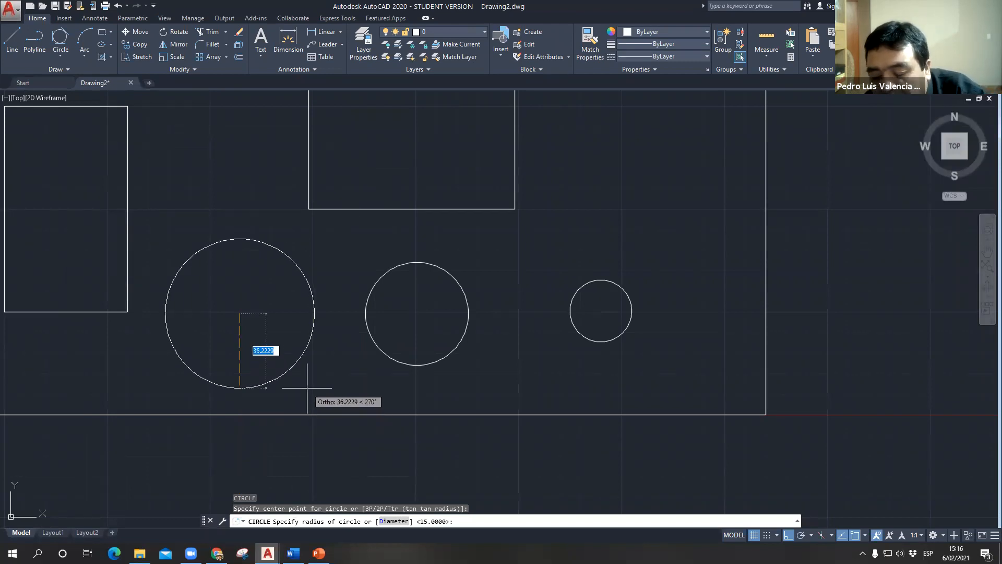
pyautogui.write('25')
pyautogui.press('Return')
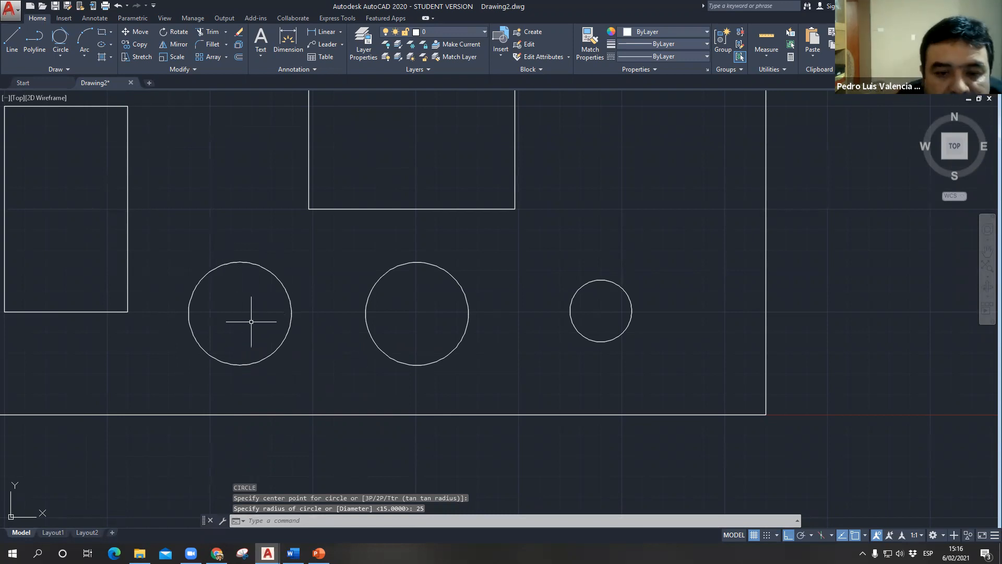
pyautogui.scroll(-4, 345, 326)
pyautogui.scroll(2, 293, 308)
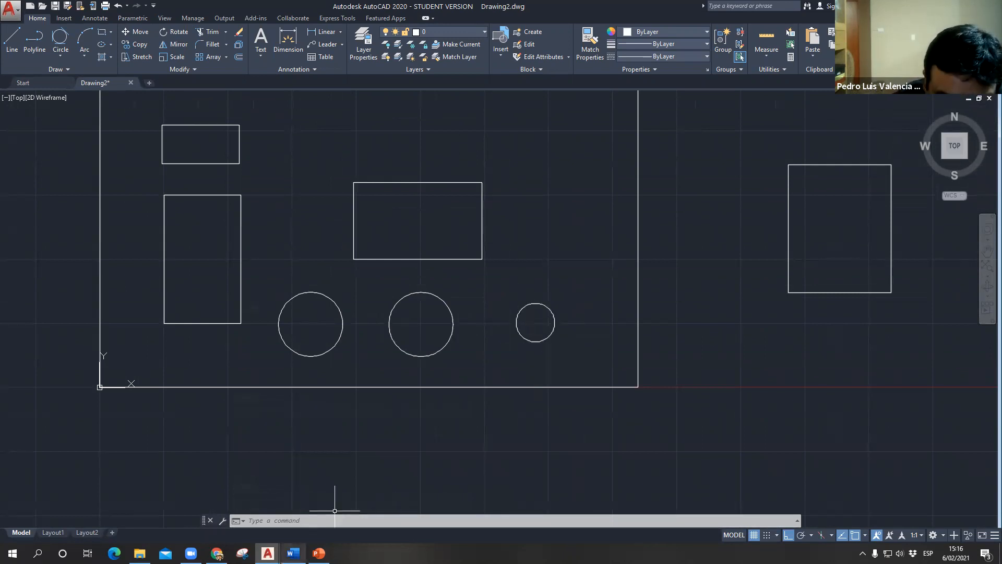
# - Switch to the Word document semana03.docx and review the CENTRO DIAMETRO circle exercise
pyautogui.click(293, 553)
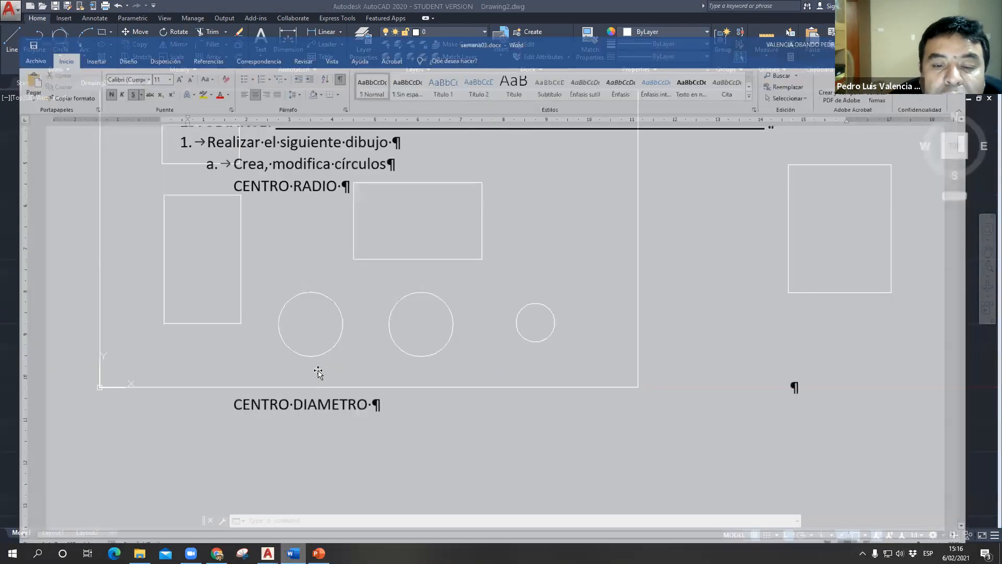
pyautogui.scroll(-5, 388, 361)
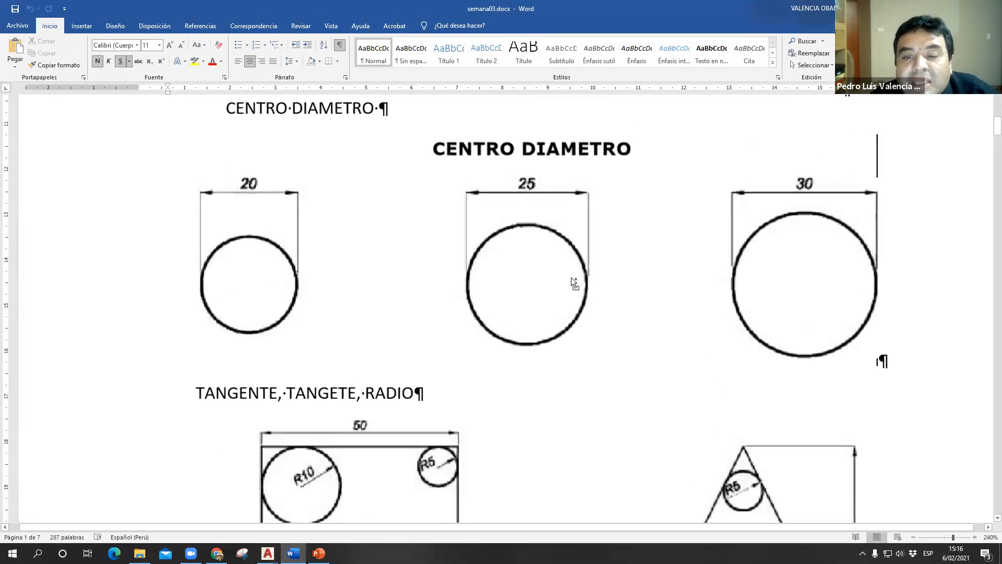
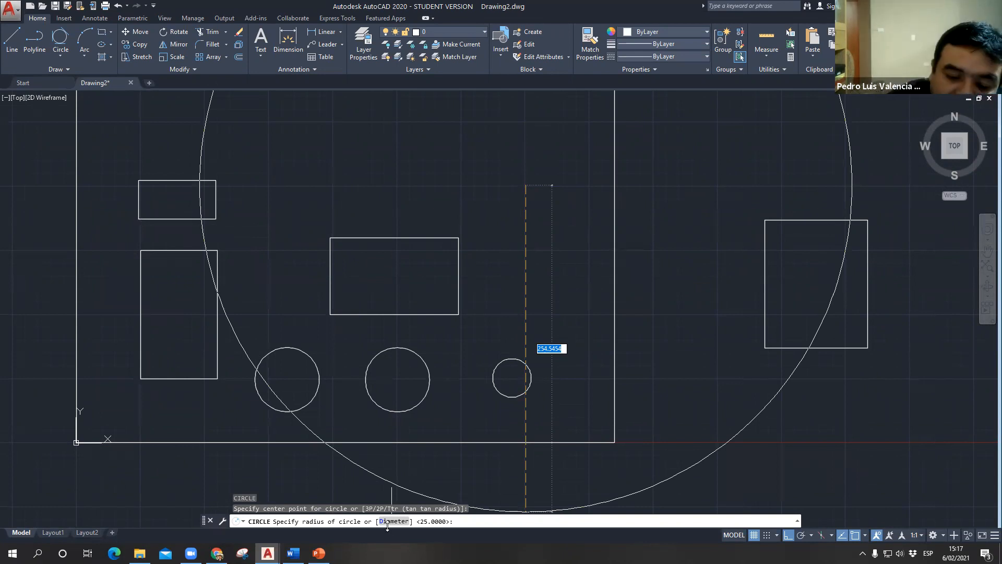
# - Complete the circle above and to the right of the 100 by 60 rectangle using the Diameter option with a value of 30
pyautogui.press('ctrl')
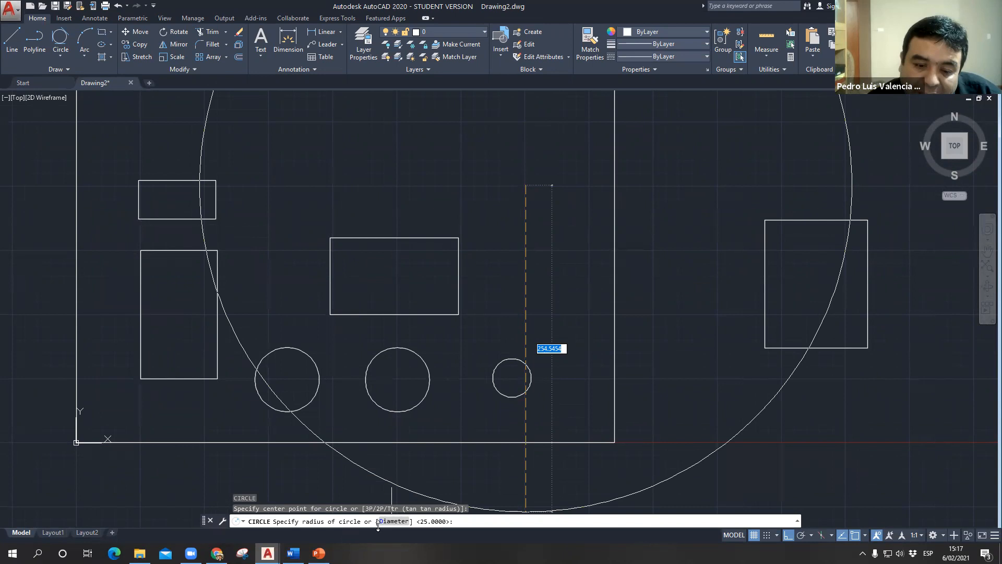
pyautogui.press('Return')
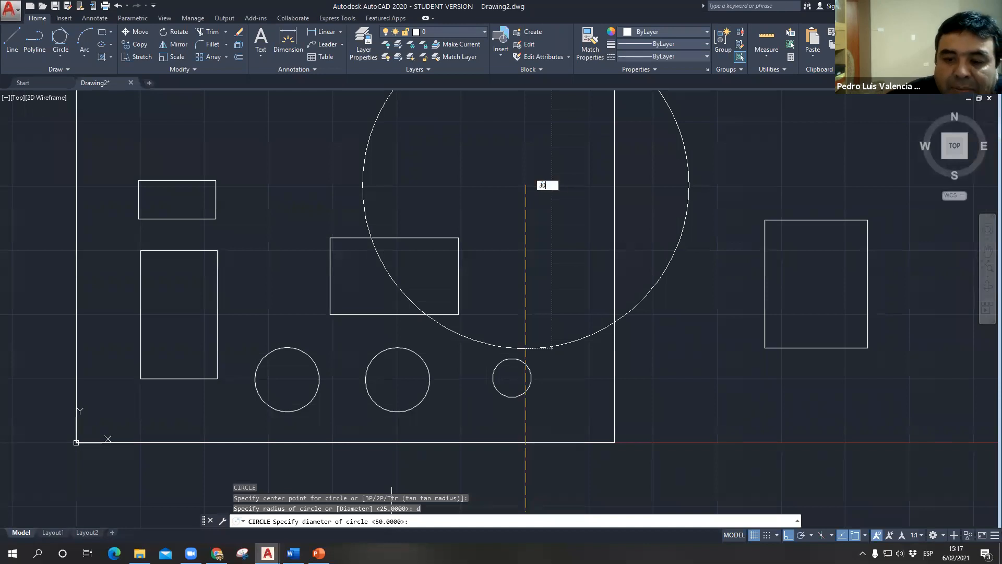
pyautogui.press('Return')
# - Draw a circle of diameter 20 to the right of the 100 by 60 rectangle, below the diameter 30 circle
pyautogui.write('c')
pyautogui.press('Return')
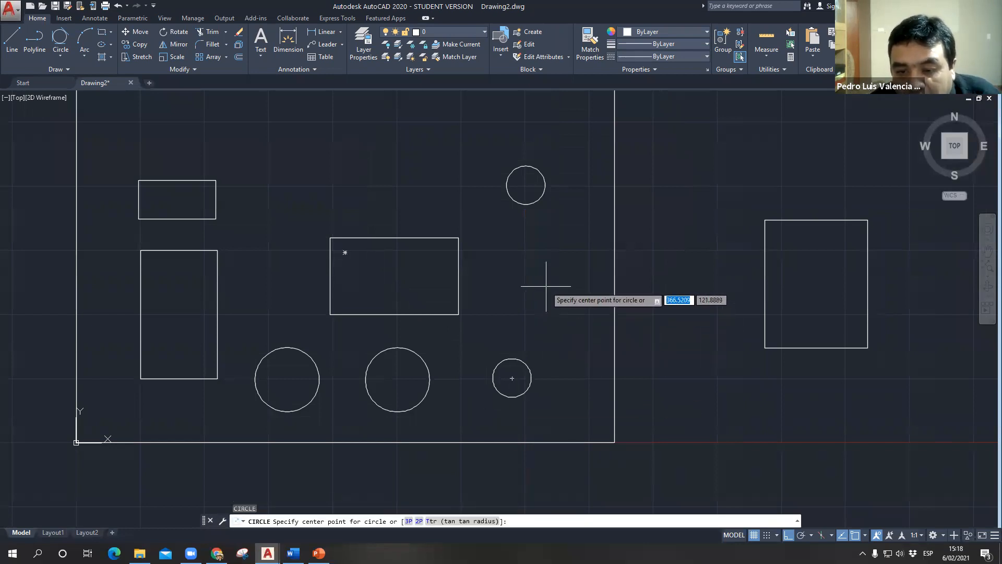
pyautogui.click(546, 286)
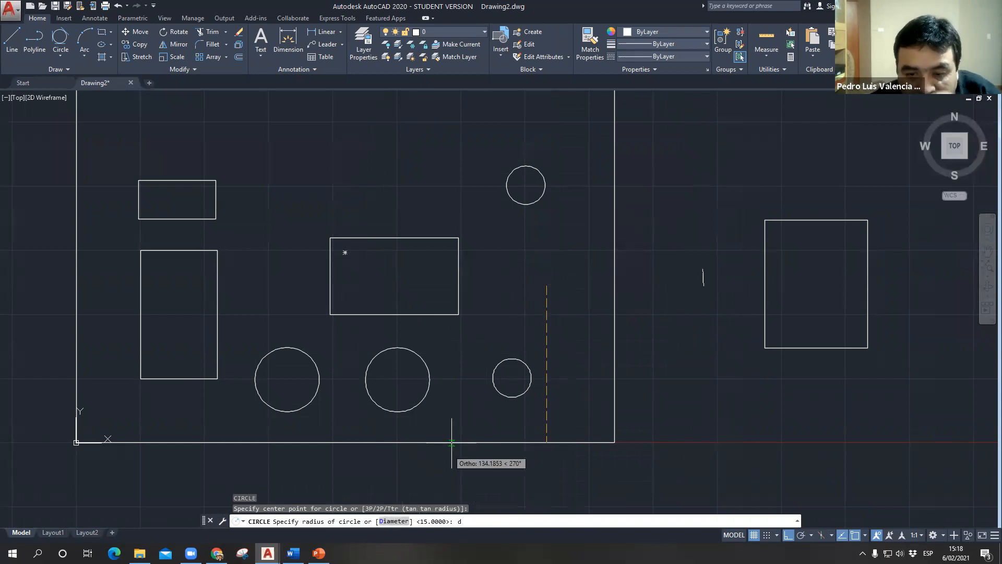
pyautogui.write('d')
pyautogui.write('20')
pyautogui.press('Return')
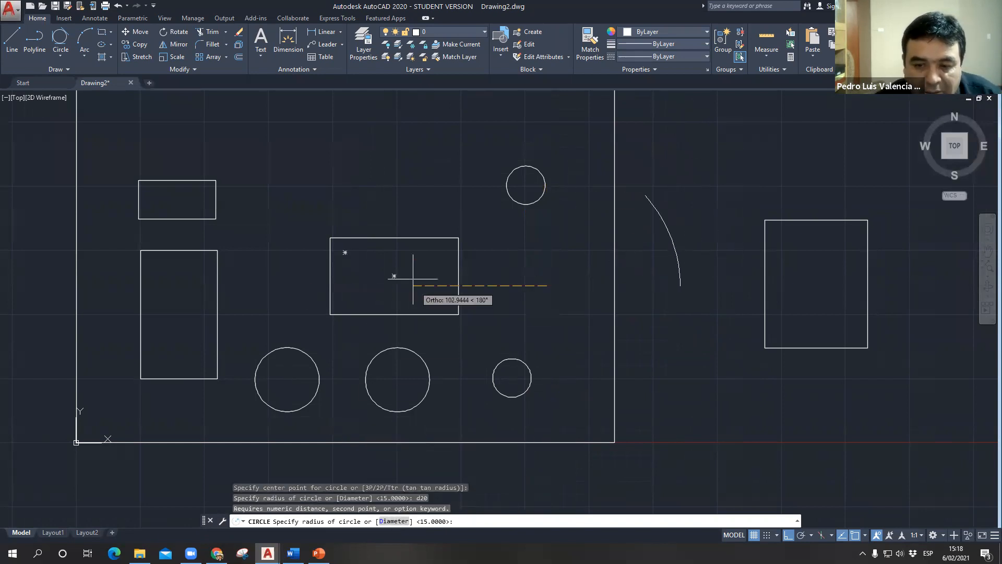
pyautogui.click(394, 520)
pyautogui.write('20')
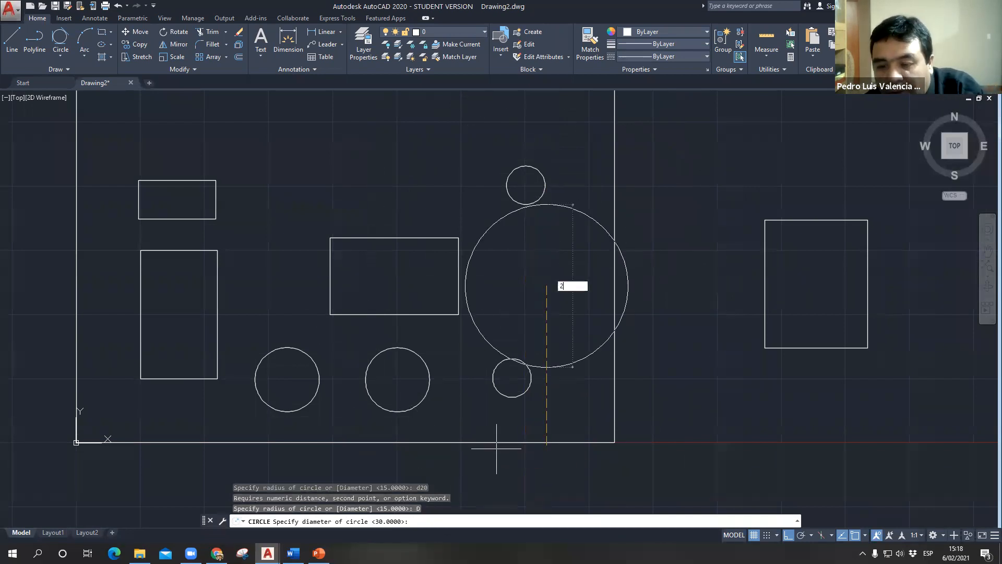
pyautogui.press('Return')
# - Draw a circle of diameter 15 between the diameter 30 and diameter 20 circles, slightly to their right
pyautogui.write('c')
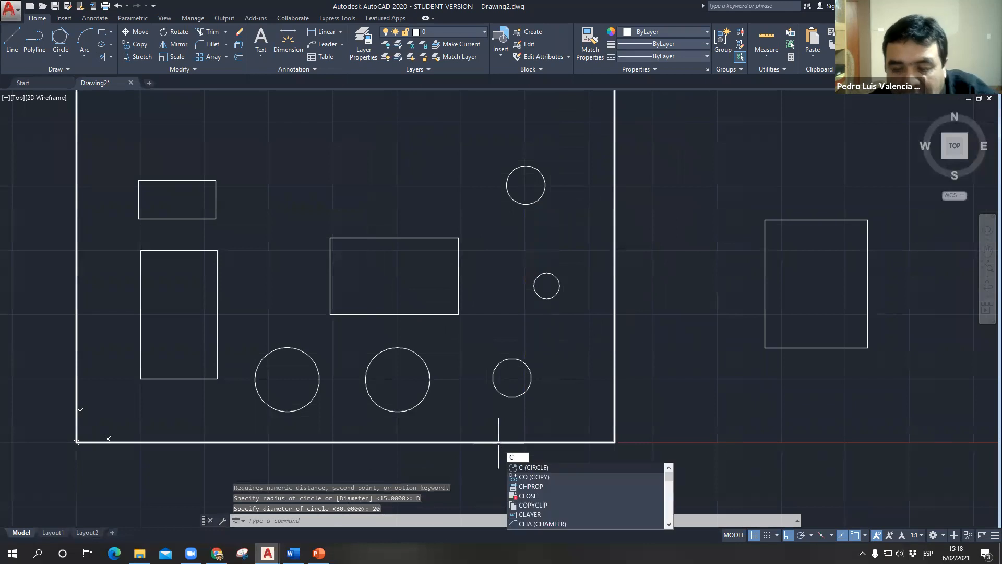
pyautogui.press('Return')
pyautogui.click(561, 238)
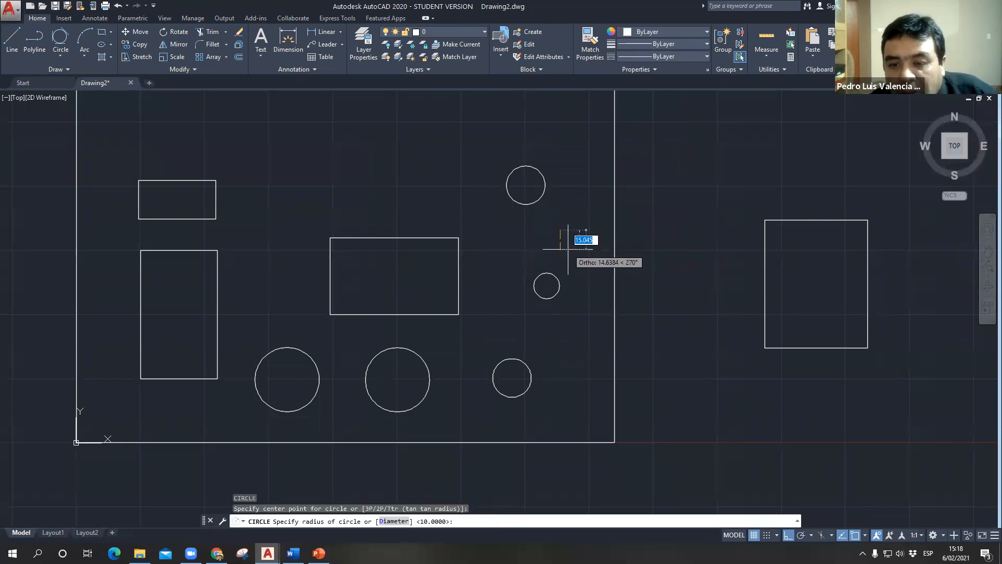
pyautogui.click(378, 521)
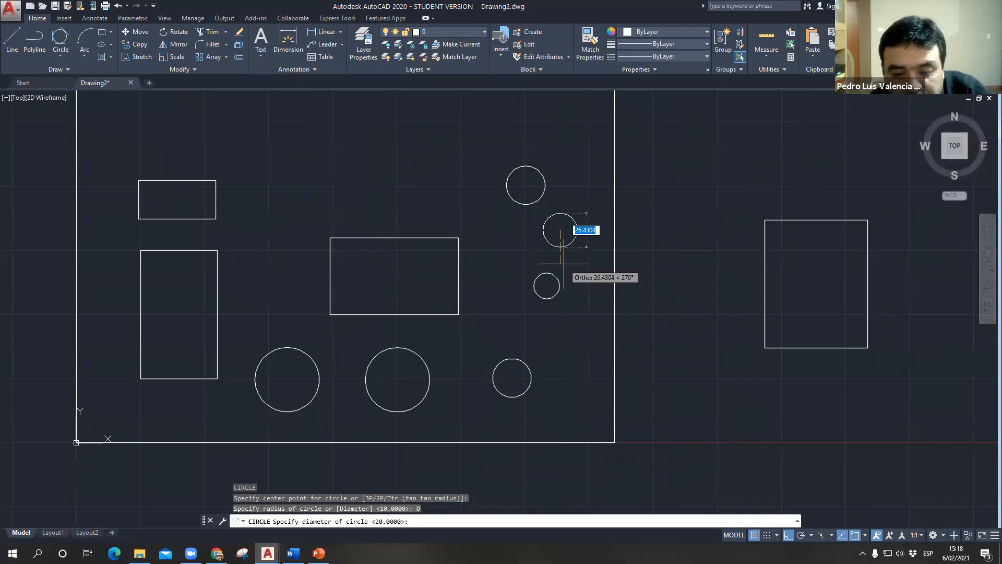
pyautogui.write('15')
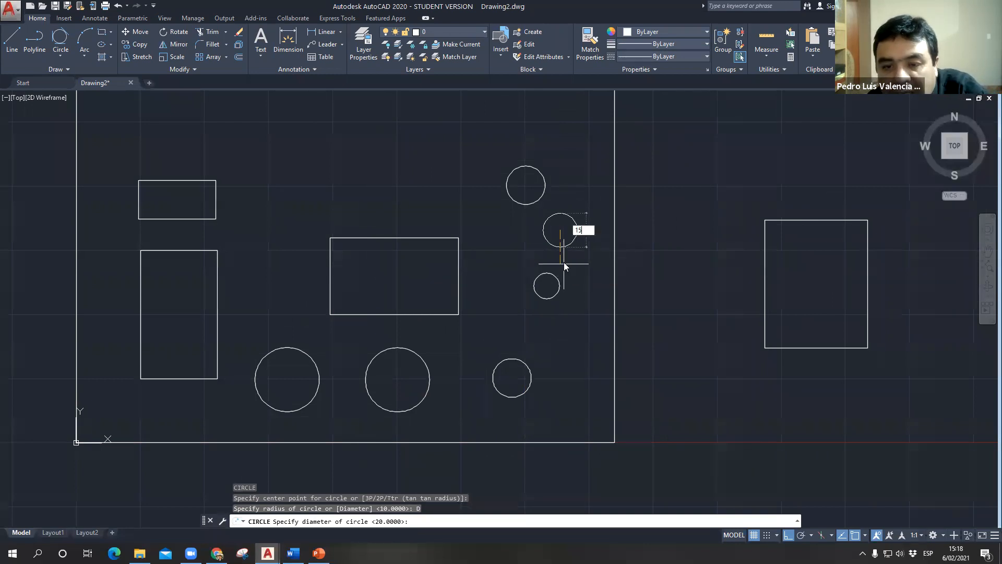
pyautogui.press('Return')
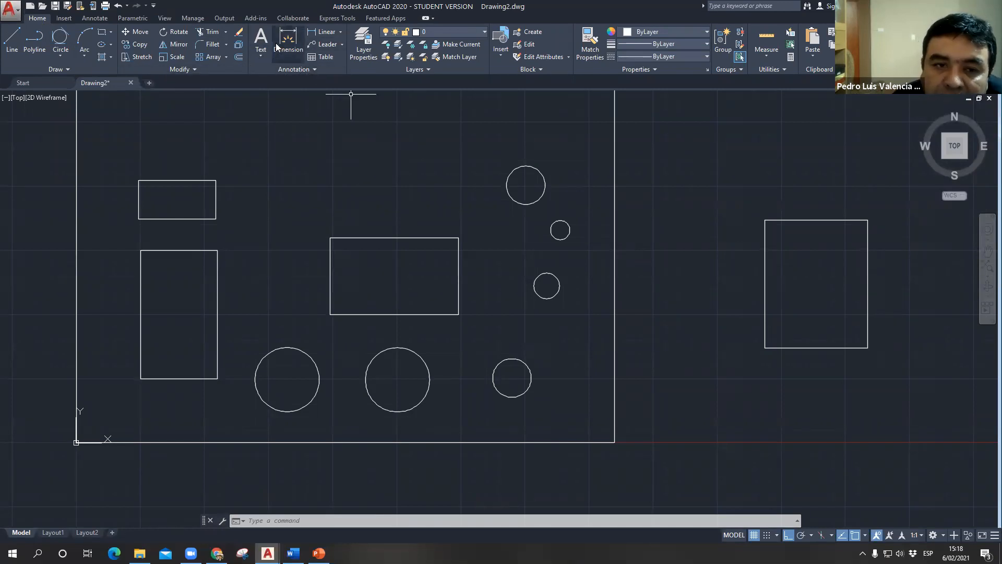
# - Add a Radius dimension to the leftmost large circle of the lower row, with its text outside at the circle's upper right
pyautogui.click(341, 32)
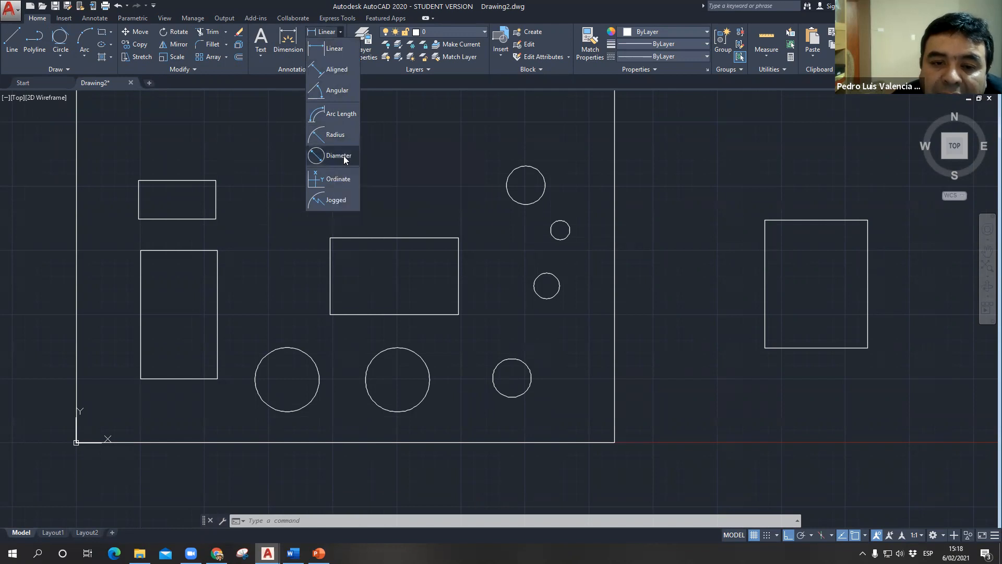
pyautogui.click(334, 135)
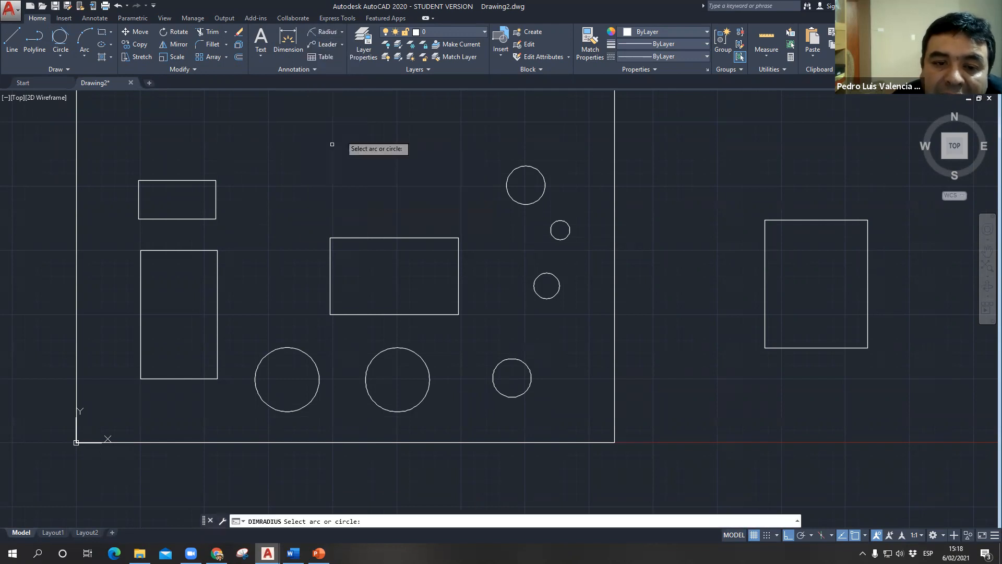
pyautogui.click(266, 352)
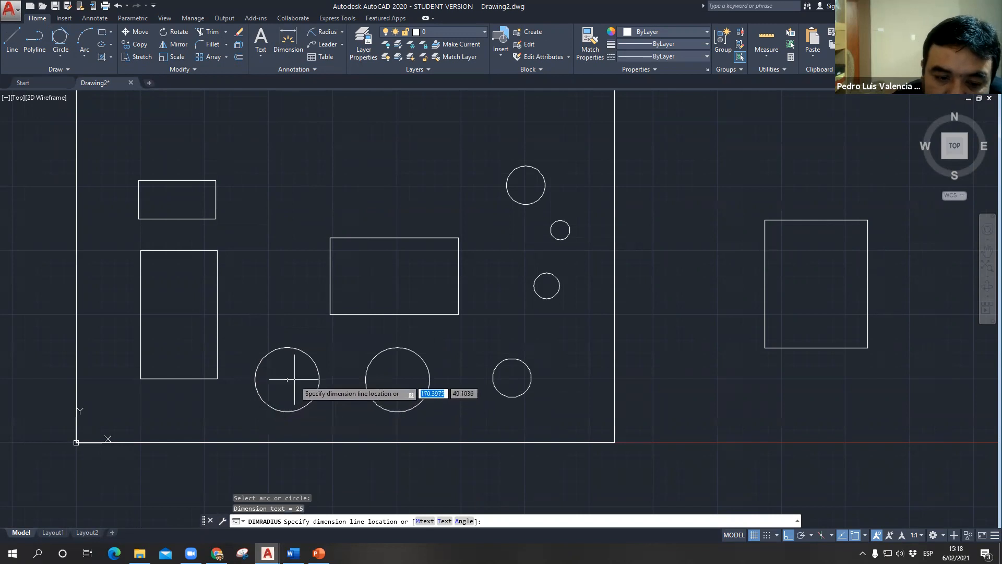
pyautogui.scroll(4, 293, 365)
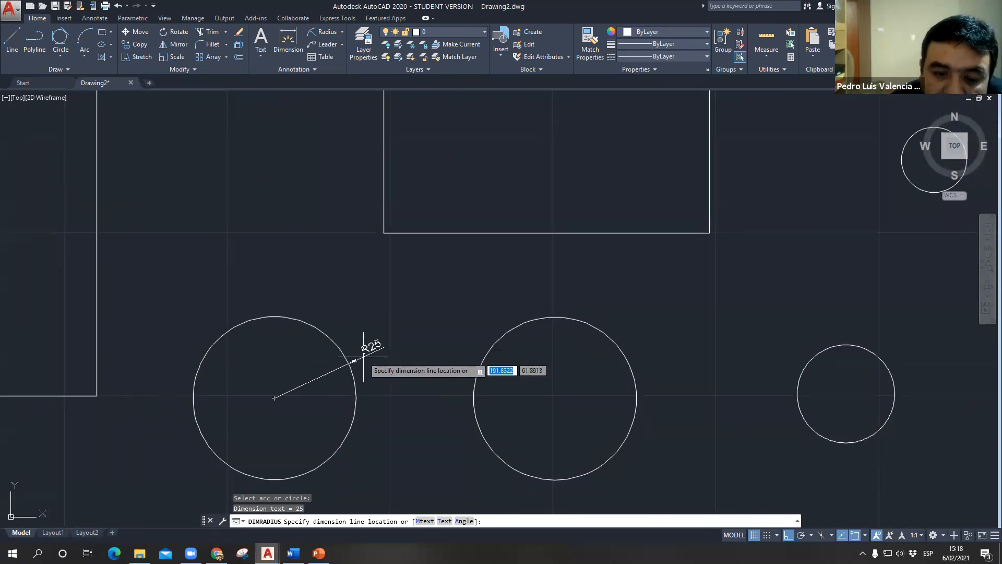
pyautogui.click(349, 361)
# - Add Radius dimensions to the middle and right circles of the lower row, placing both texts inside the circles
pyautogui.moveTo(398, 358); pyautogui.dragTo(353, 294, button='middle')
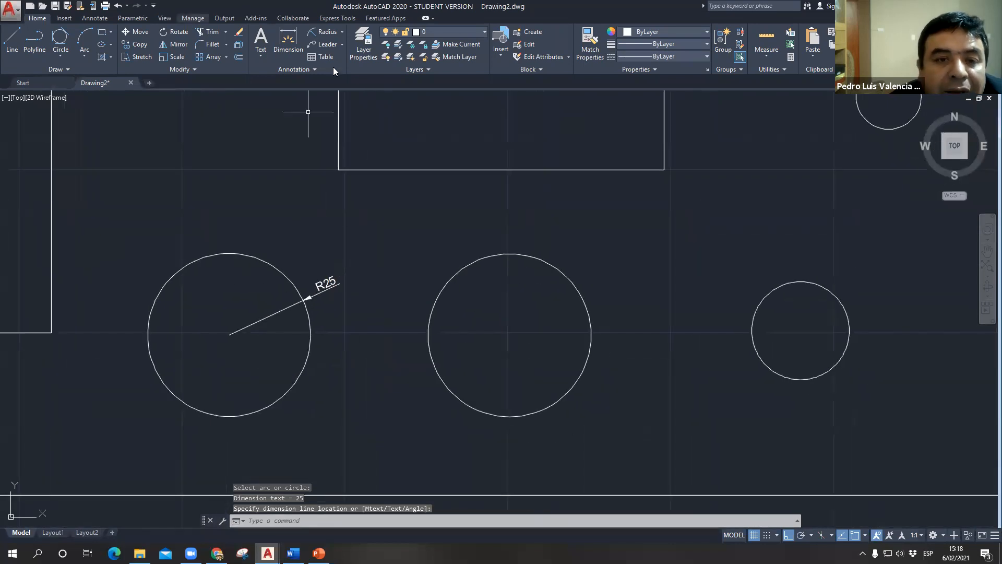
pyautogui.click(315, 31)
pyautogui.click(450, 288)
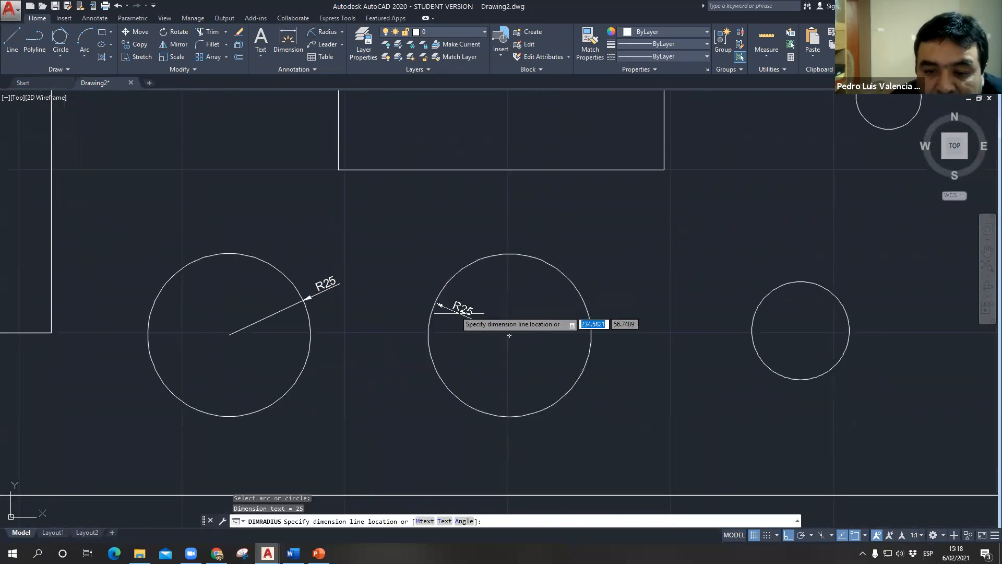
pyautogui.click(485, 325)
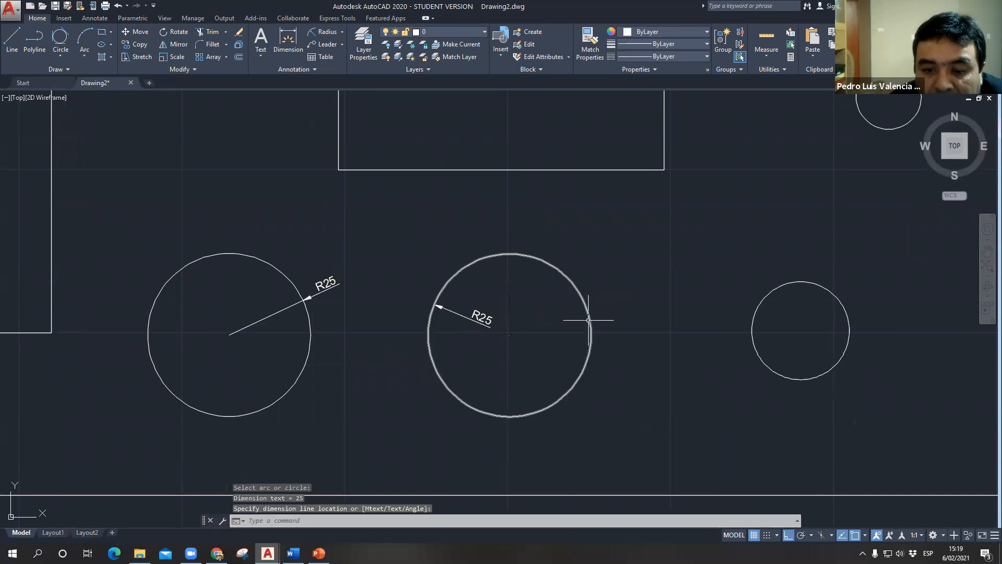
pyautogui.click(316, 33)
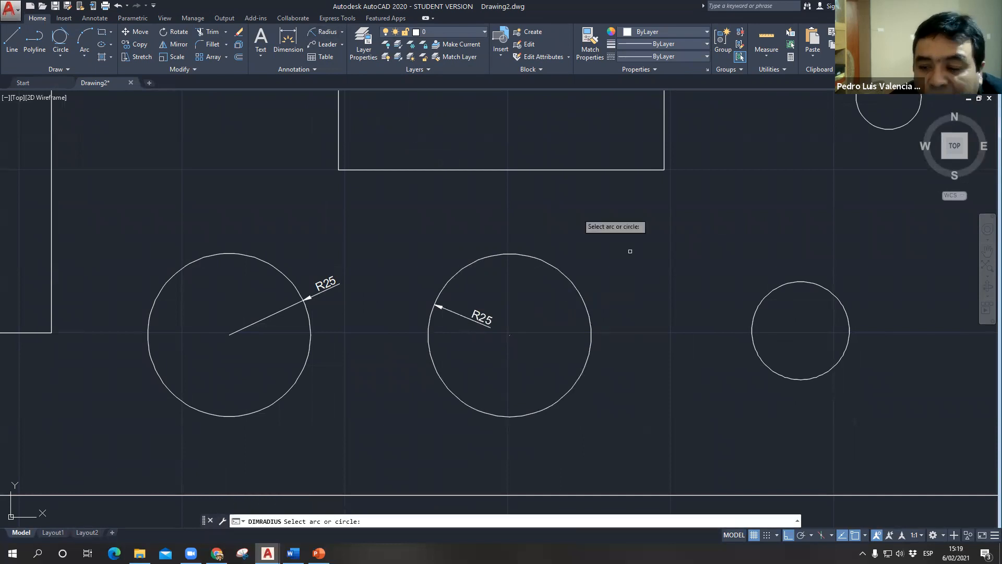
pyautogui.click(757, 353)
pyautogui.click(773, 337)
# - Add a Radius dimension inside the topmost circle of the group to the right of the 100 by 60 rectangle
pyautogui.moveTo(693, 350)
pyautogui.mouseDown(button='middle')
pyautogui.moveTo(649, 288)
pyautogui.moveTo(633, 287)
pyautogui.mouseUp(button='middle')
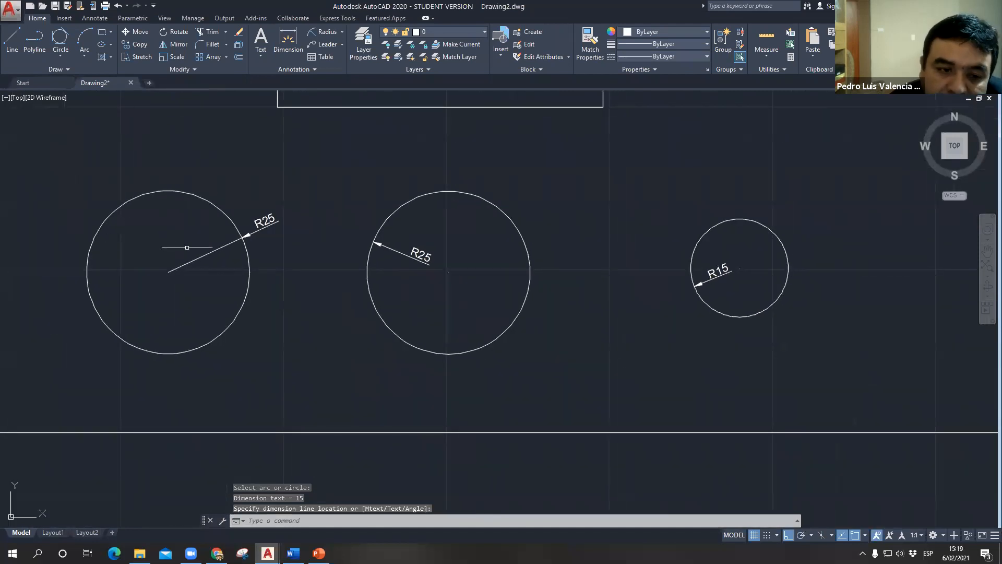
pyautogui.moveTo(669, 331); pyautogui.dragTo(359, 428, button='middle')
pyautogui.scroll(-1, 670, 331)
pyautogui.moveTo(447, 368)
pyautogui.mouseDown(button='middle')
pyautogui.moveTo(420, 449)
pyautogui.moveTo(431, 447)
pyautogui.mouseUp(button='middle')
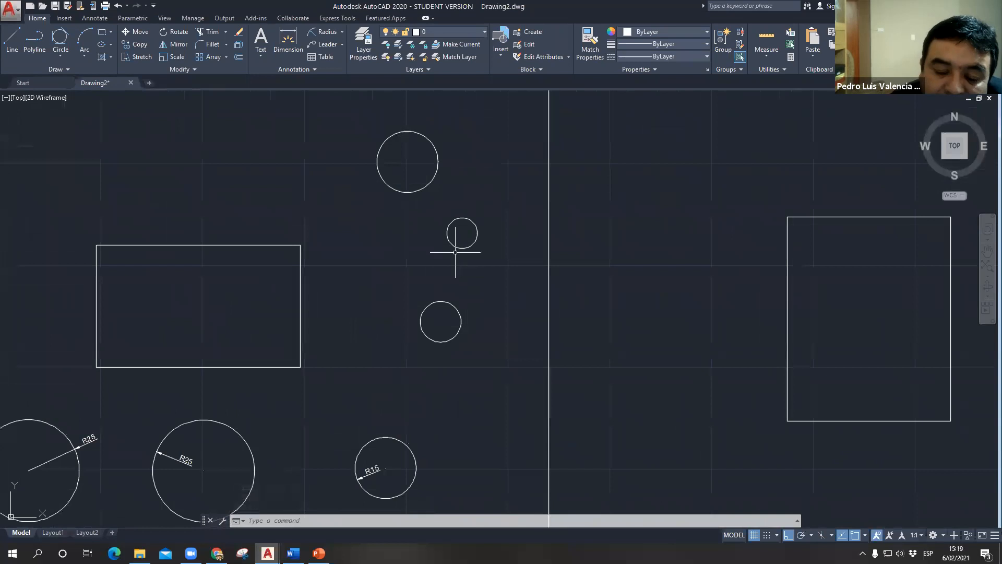
pyautogui.click(325, 35)
pyautogui.click(412, 191)
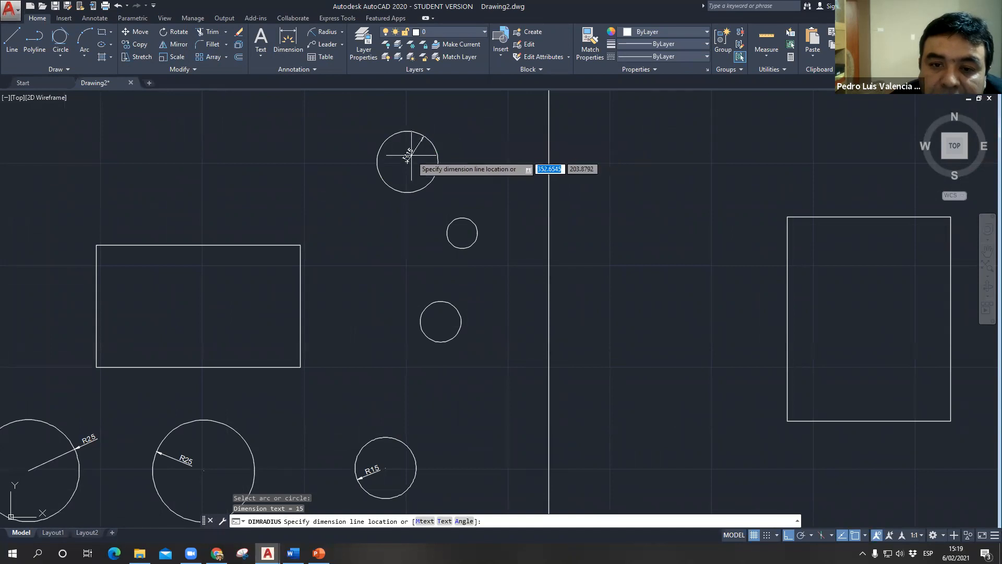
pyautogui.scroll(2, 416, 153)
pyautogui.click(412, 152)
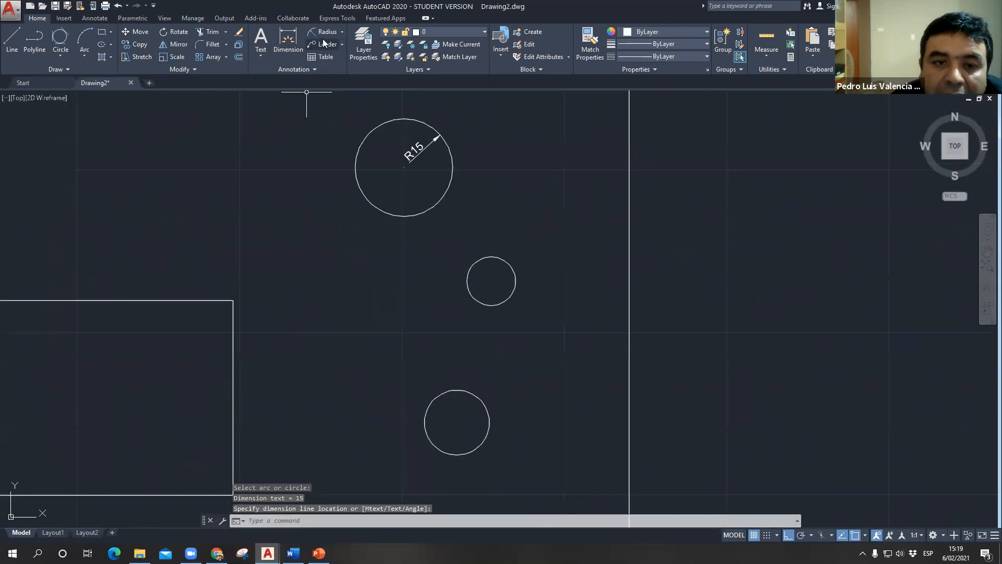
# - Add Radius dimensions to the diameter 15 and diameter 20 circles, placing both texts outside to their right
pyautogui.click(325, 35)
pyautogui.click(476, 299)
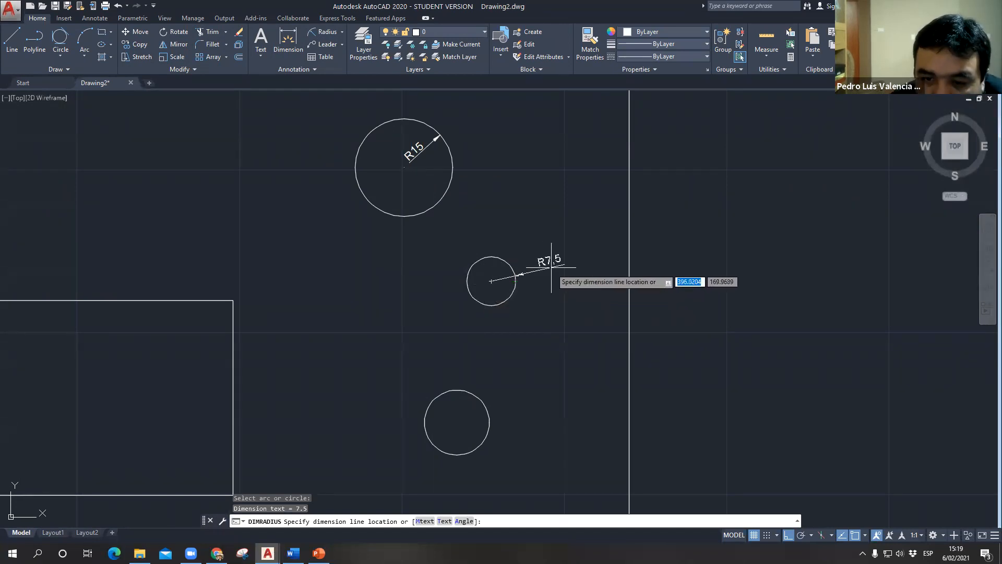
pyautogui.click(548, 267)
pyautogui.click(324, 35)
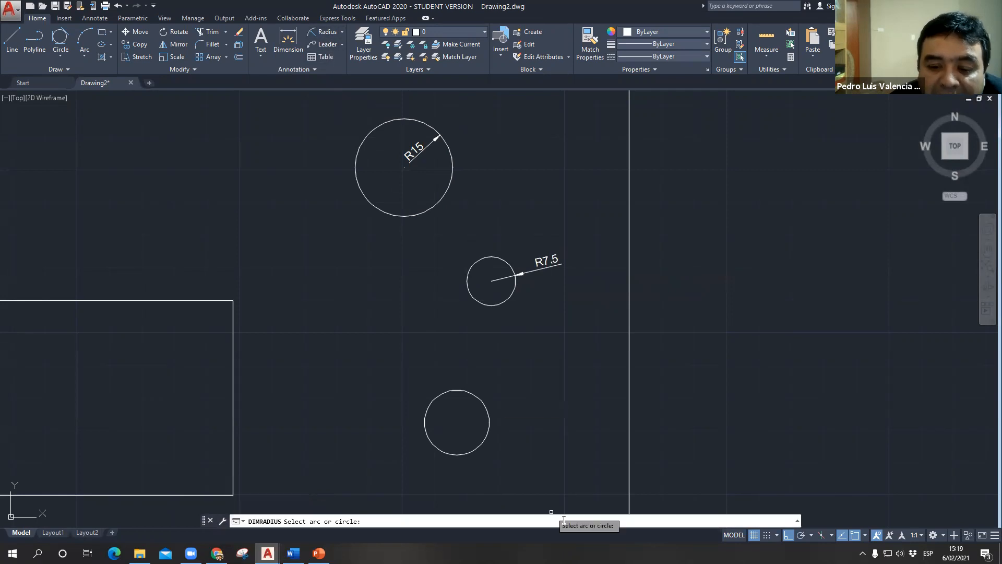
pyautogui.click(490, 425)
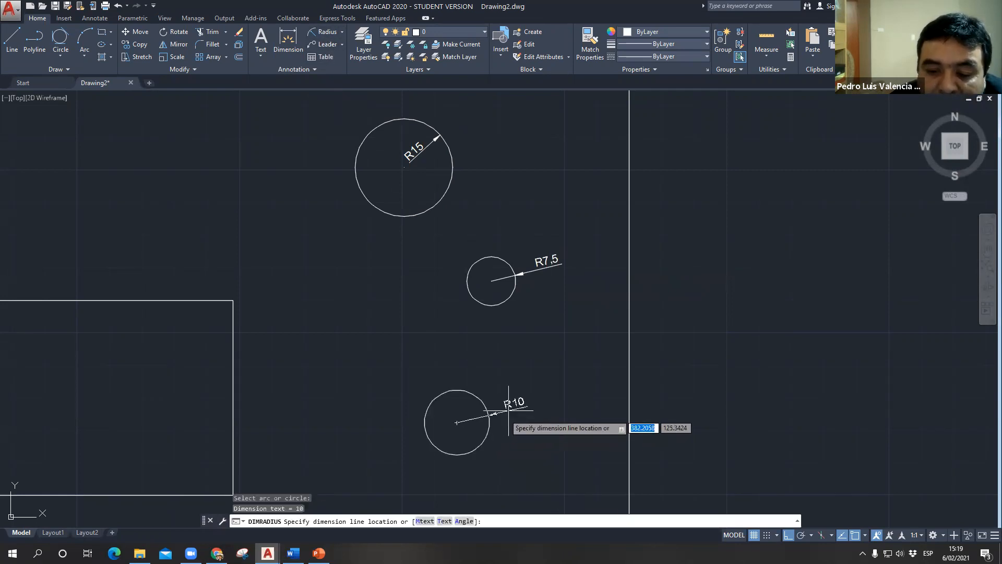
pyautogui.click(519, 399)
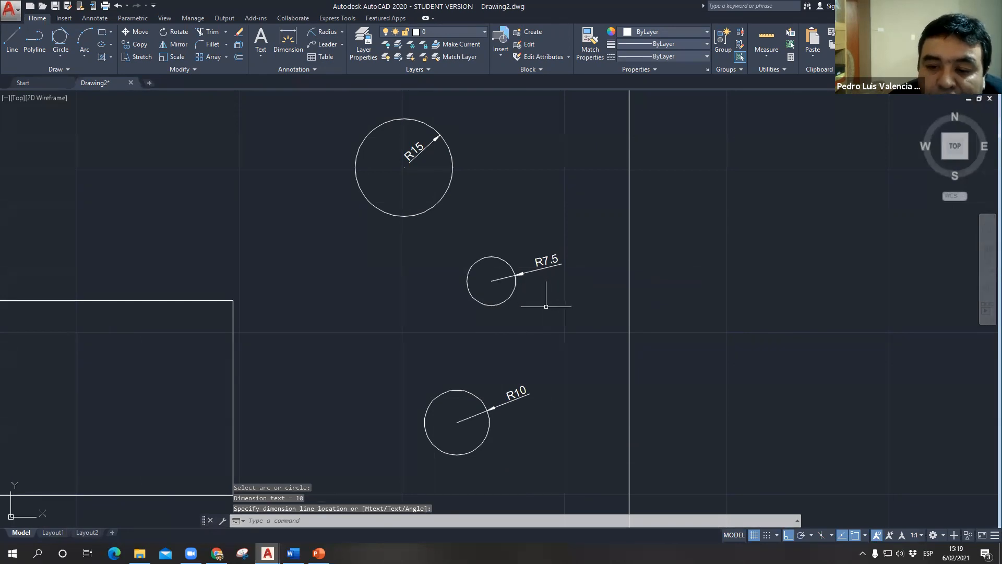
# - Add a Diameter dimension to the leftmost large circle of the lower row, with its text outside at the circle's lower right
pyautogui.scroll(-2, 574, 271)
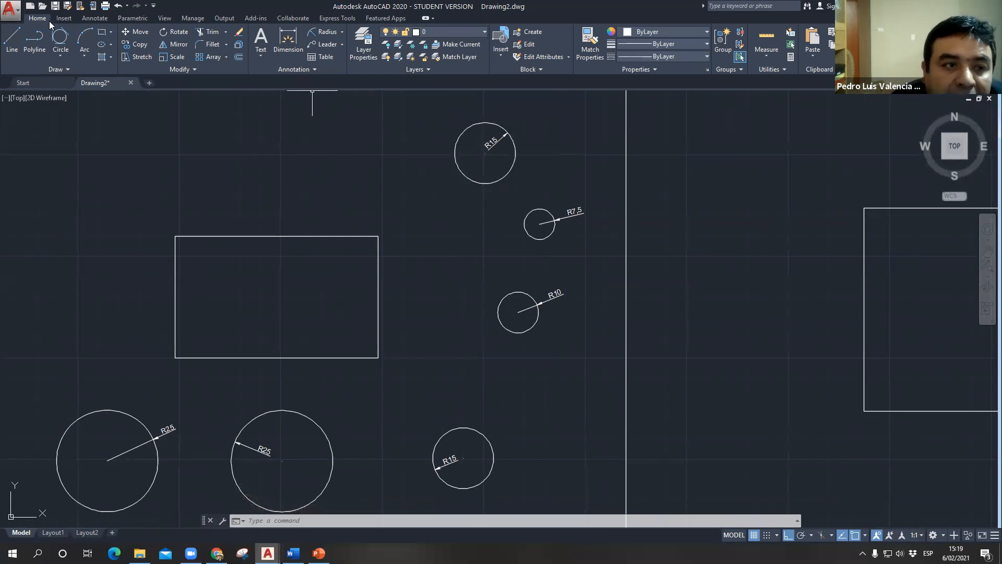
pyautogui.click(342, 32)
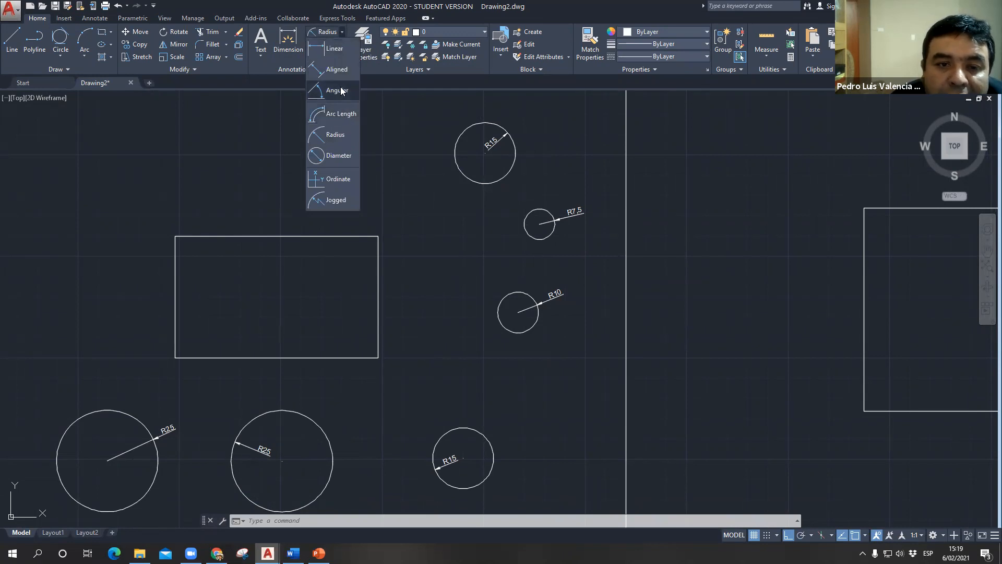
pyautogui.click(347, 163)
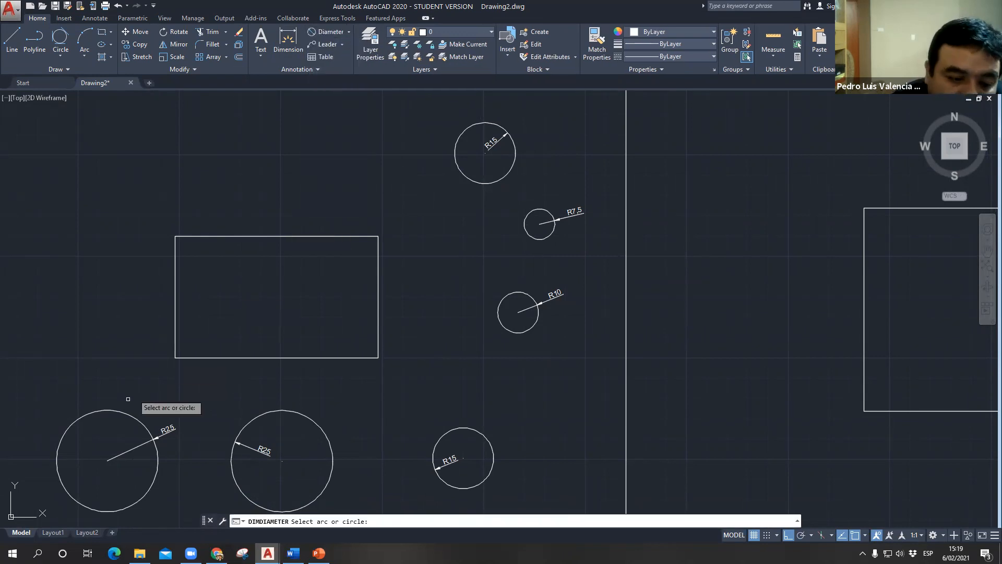
pyautogui.moveTo(144, 367); pyautogui.dragTo(181, 221, button='middle')
pyautogui.click(127, 361)
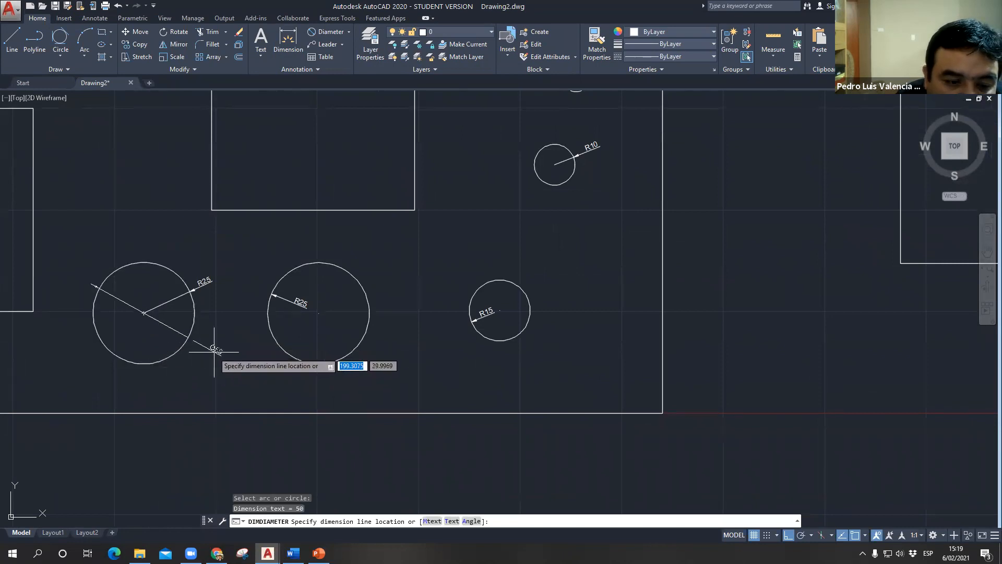
pyautogui.click(208, 341)
pyautogui.scroll(8, 230, 318)
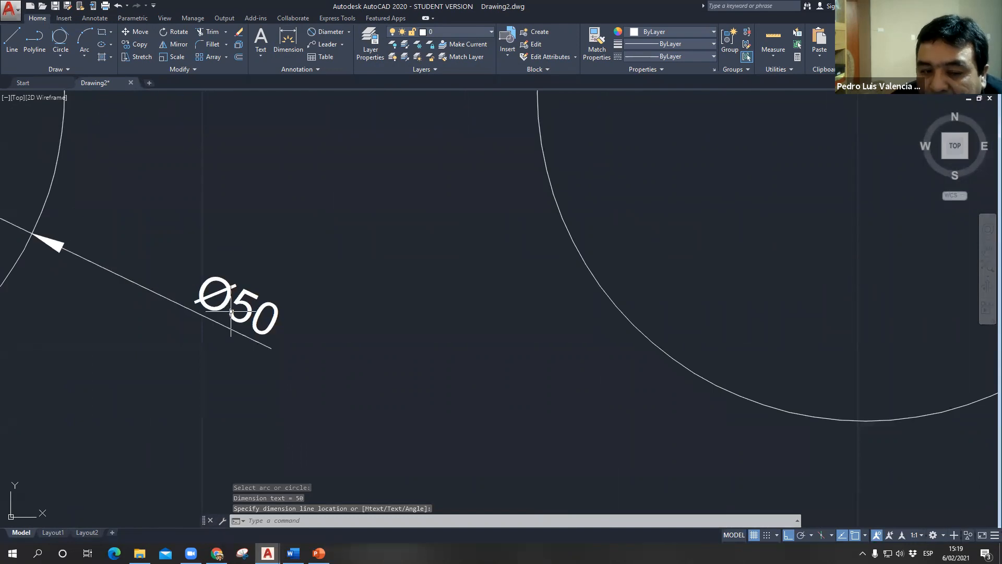
pyautogui.scroll(-8, 231, 311)
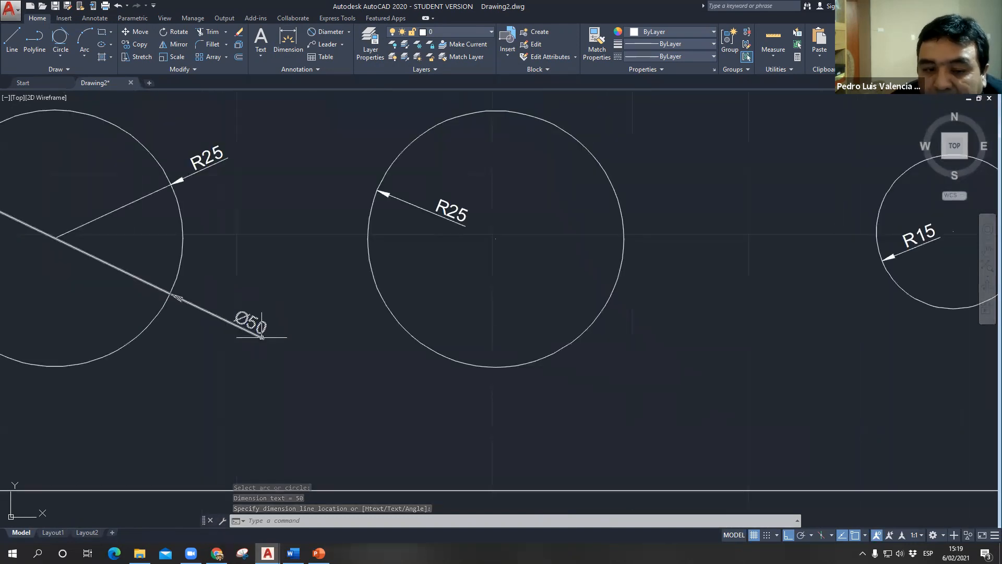
# - Add a Diameter dimension to the right circle of the lower row, with its text outside at the circle's upper left
pyautogui.click(325, 32)
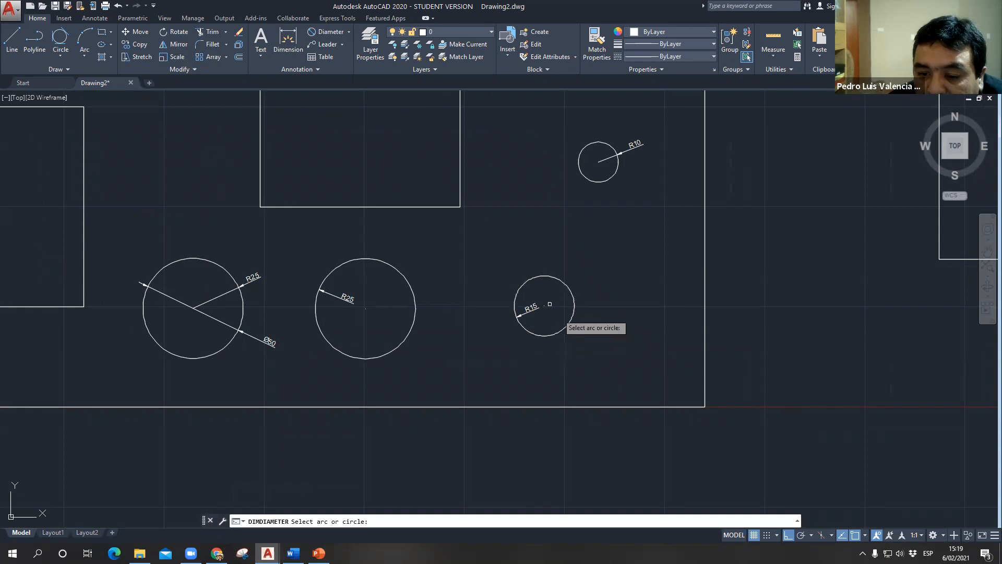
pyautogui.click(567, 288)
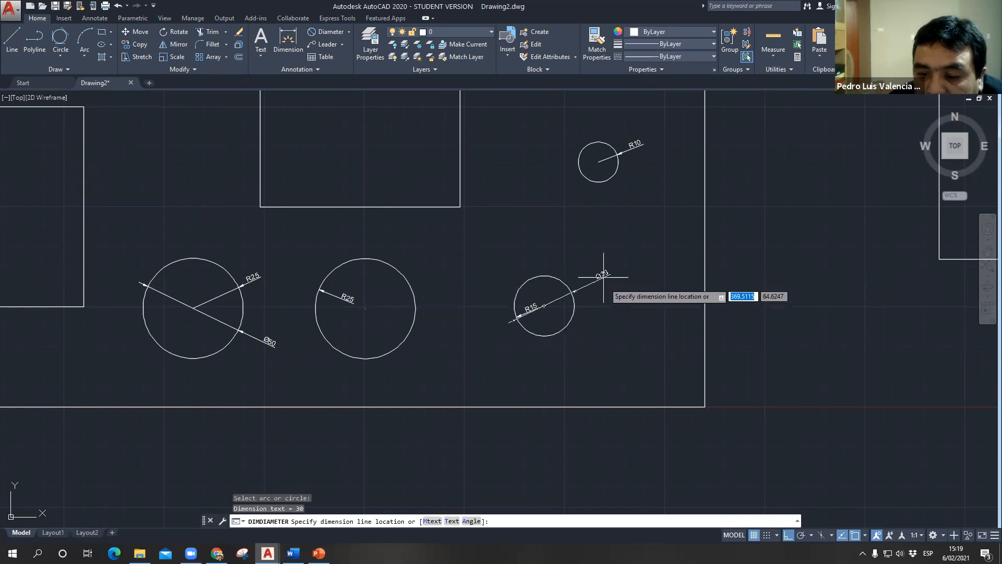
pyautogui.click(489, 258)
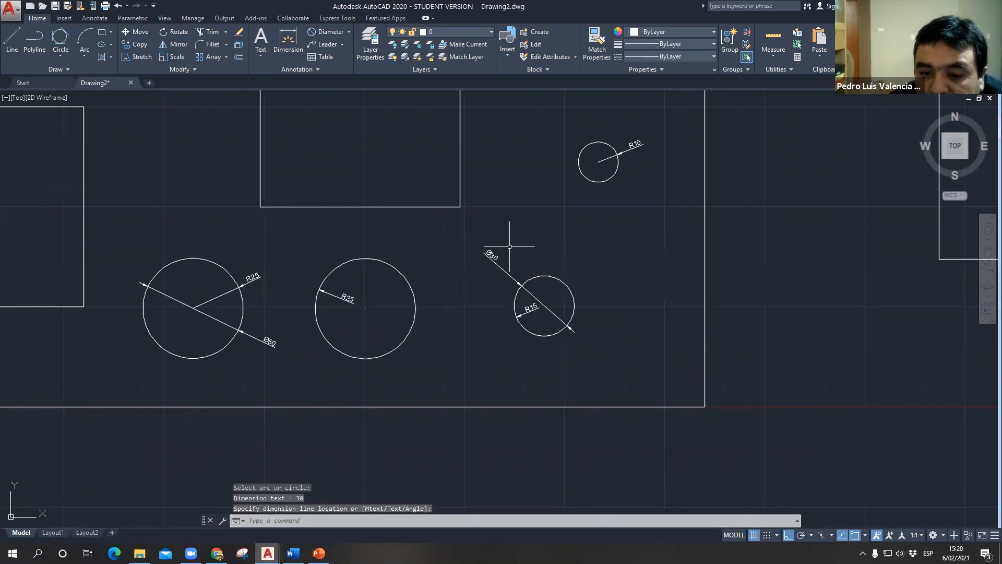
# - Add a Diameter dimension to the R10 circle above the lower row, with its text outside at the circle's upper left
pyautogui.scroll(2, 509, 247)
pyautogui.moveTo(522, 229); pyautogui.dragTo(405, 365, button='middle')
pyautogui.moveTo(613, 271); pyautogui.dragTo(488, 393, button='middle')
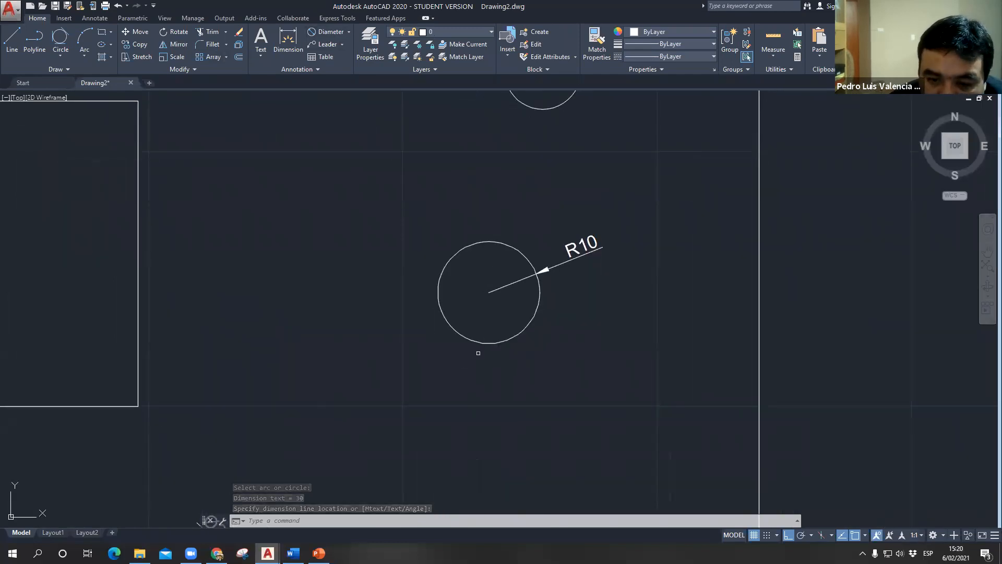
pyautogui.press('Return')
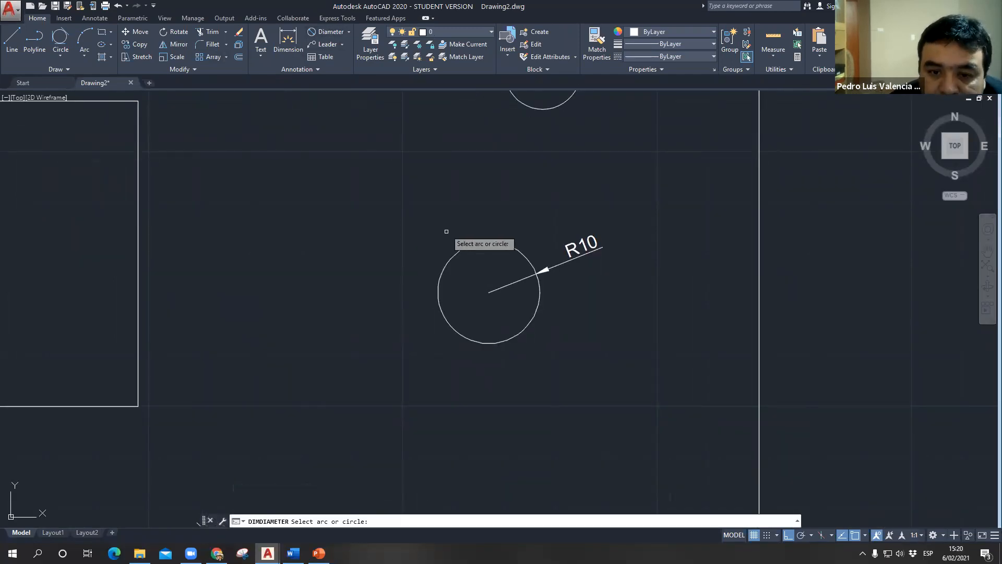
pyautogui.click(449, 259)
pyautogui.click(334, 237)
# - Add a Diameter dimension to the R7,5 circle, with its text outside at the circle's upper left
pyautogui.moveTo(471, 267); pyautogui.dragTo(415, 454, button='middle')
pyautogui.click(331, 31)
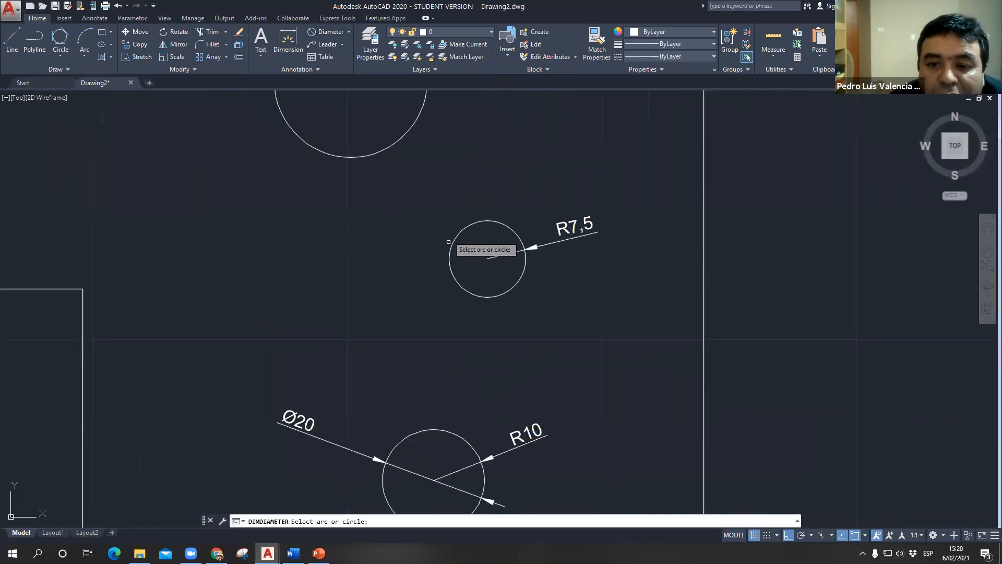
pyautogui.click(449, 248)
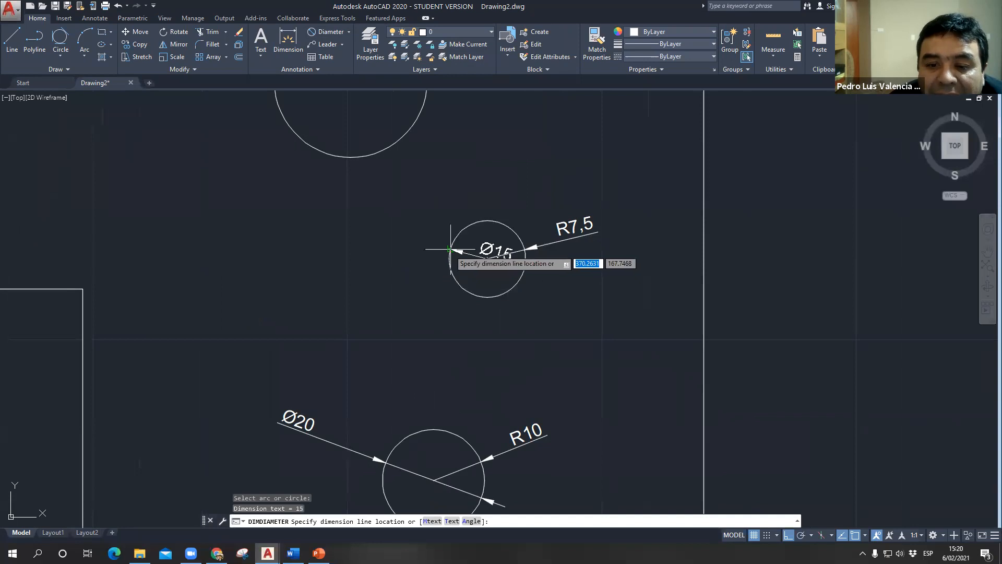
pyautogui.click(409, 222)
# - Add a Diameter dimension to the topmost R15 circle, with its text outside to the circle's right
pyautogui.moveTo(409, 239); pyautogui.dragTo(429, 356, button='middle')
pyautogui.click(345, 35)
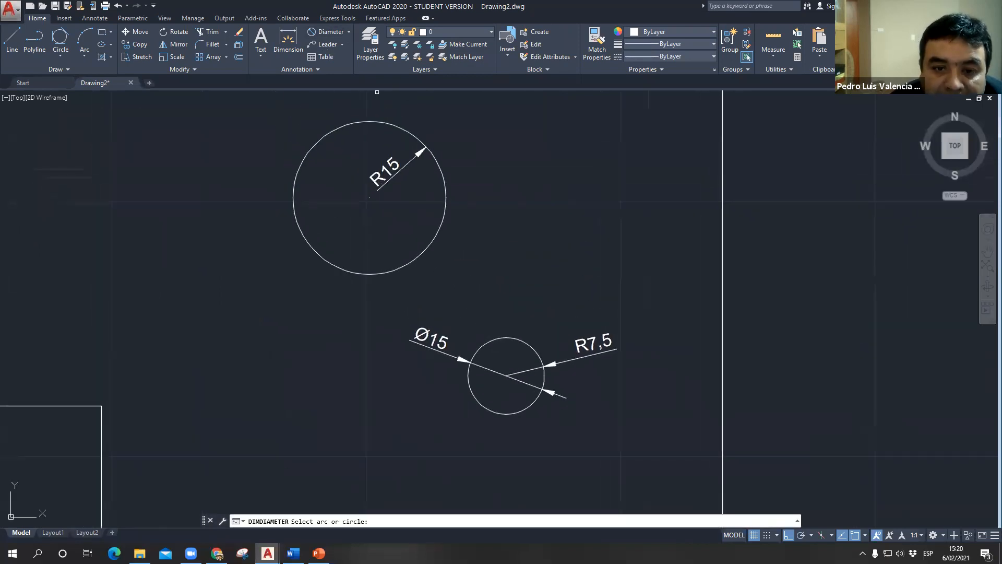
pyautogui.click(433, 240)
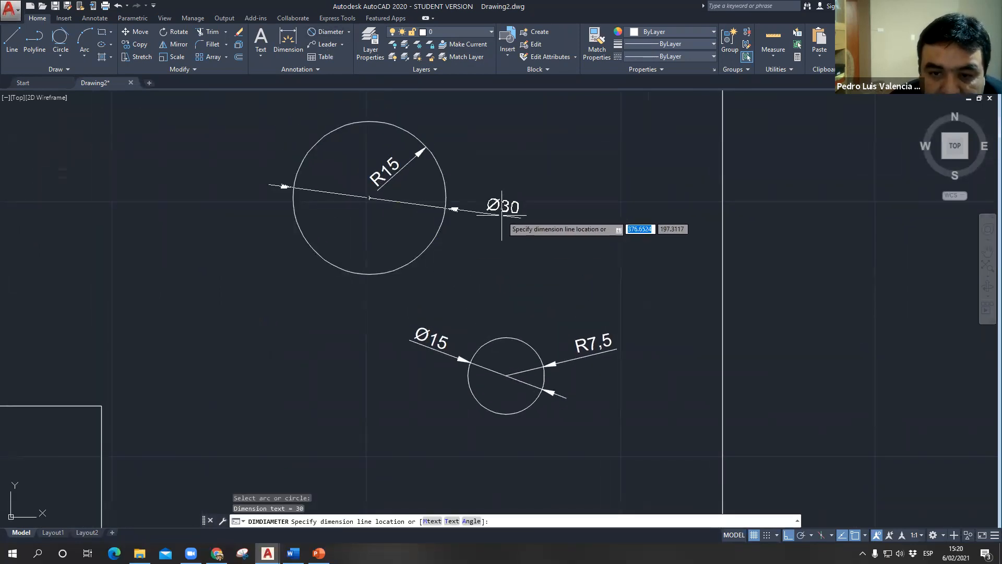
pyautogui.click(502, 211)
# - Switch to PowerPoint, review the slide "Circulo utilizando dos puntos", and return to the AutoCAD drawing
pyautogui.scroll(-3, 488, 264)
pyautogui.moveTo(463, 290); pyautogui.dragTo(483, 217, button='middle')
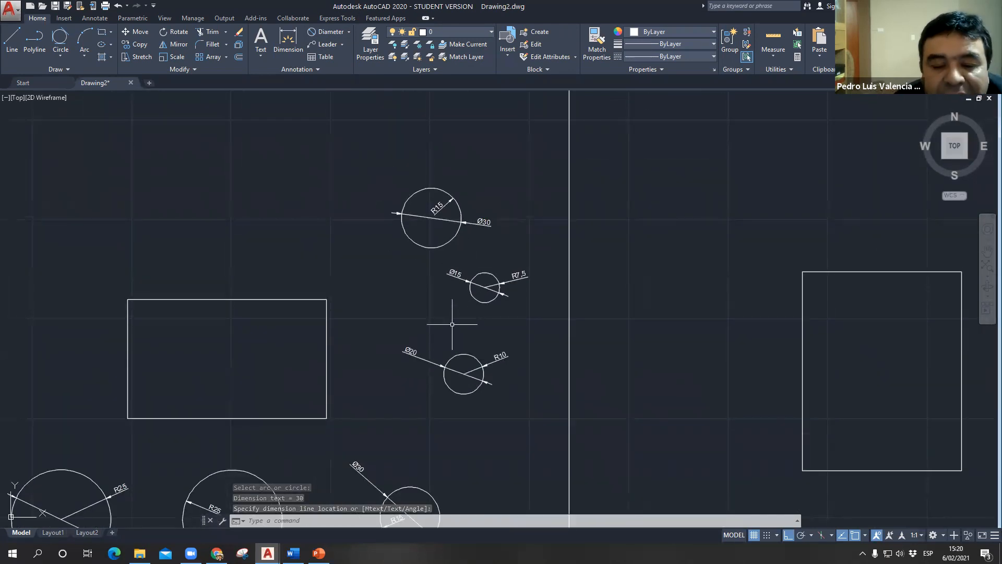
pyautogui.scroll(-2, 417, 313)
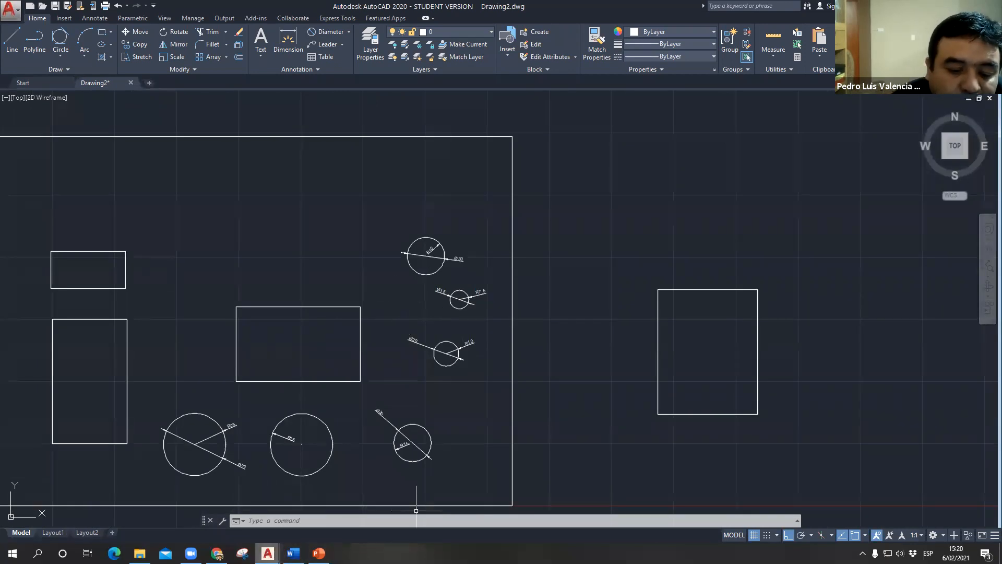
pyautogui.click(319, 553)
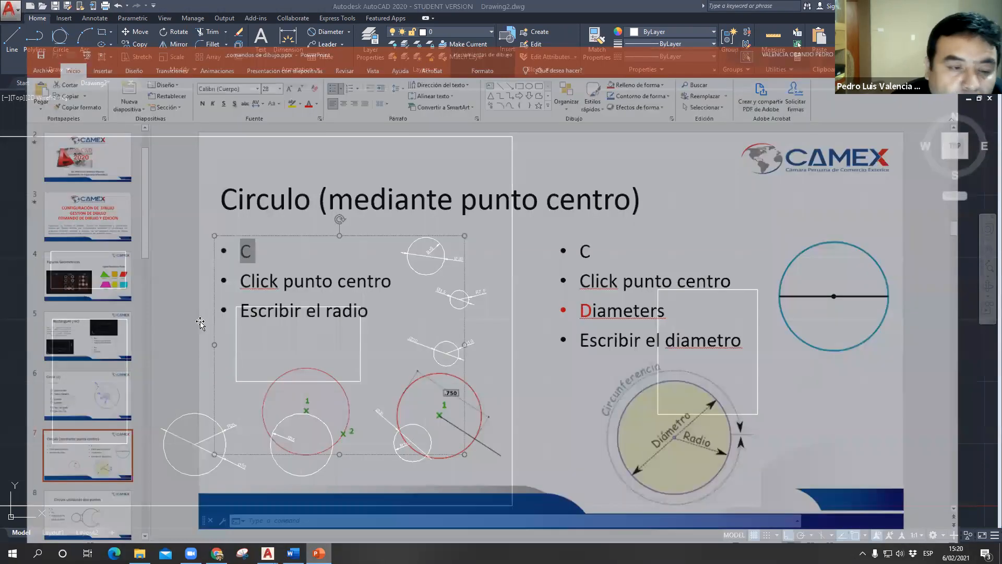
pyautogui.scroll(-4, 52, 323)
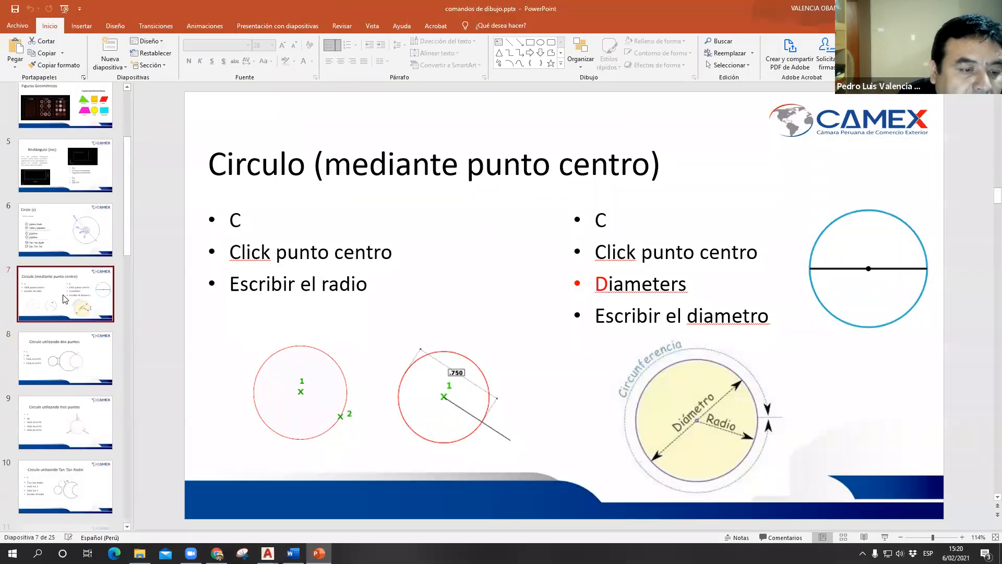
pyautogui.click(67, 291)
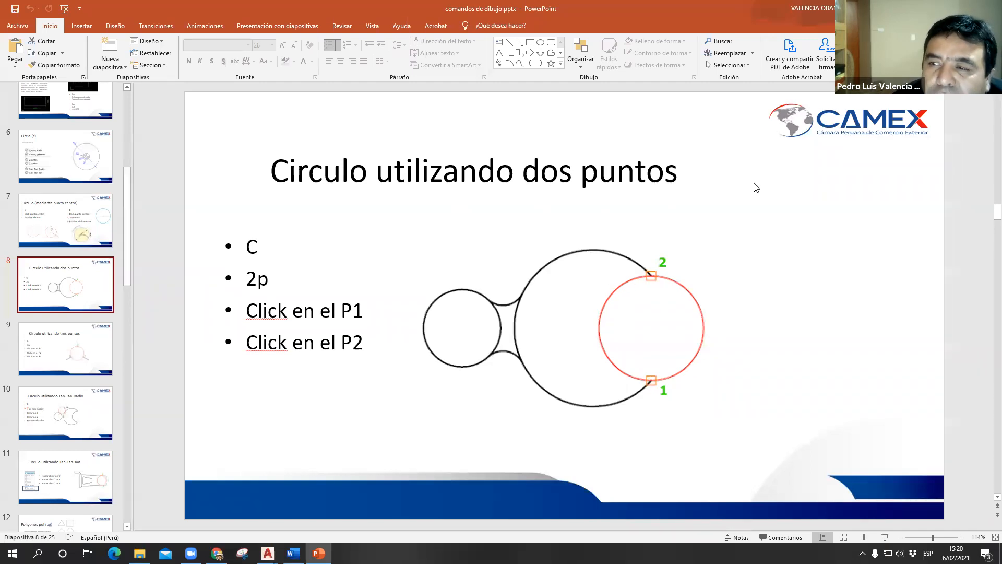
pyautogui.click(941, 8)
# - Draw a 2P circle about 24.8 in diameter between the facing edges of the two leftmost rectangles, at their middle
pyautogui.scroll(2, 366, 343)
pyautogui.moveTo(375, 331); pyautogui.dragTo(484, 198, button='middle')
pyautogui.moveTo(382, 274)
pyautogui.mouseDown(button='middle')
pyautogui.moveTo(403, 330)
pyautogui.moveTo(492, 380)
pyautogui.mouseUp(button='middle')
pyautogui.scroll(6, 185, 217)
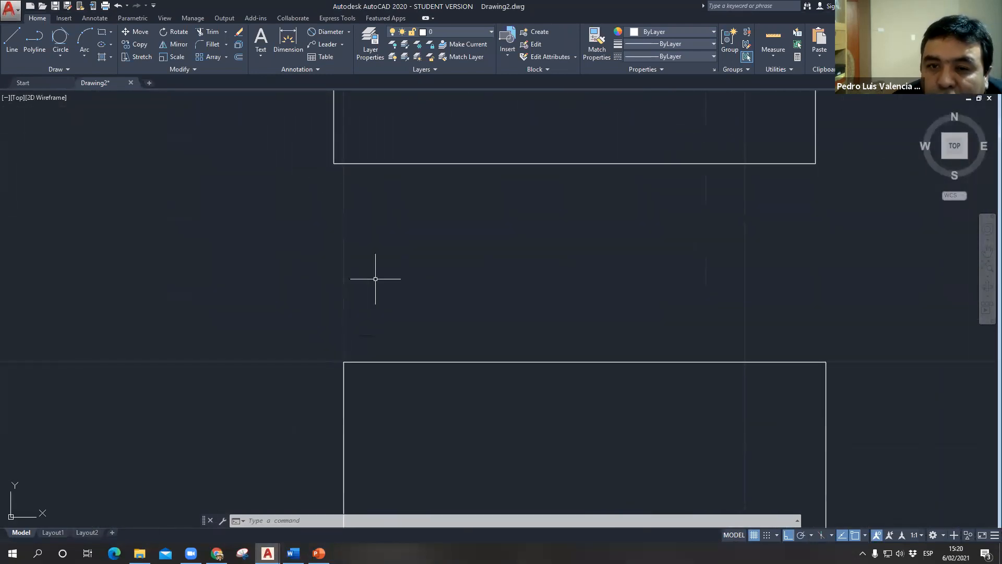
pyautogui.click(579, 163)
pyautogui.press('Escape')
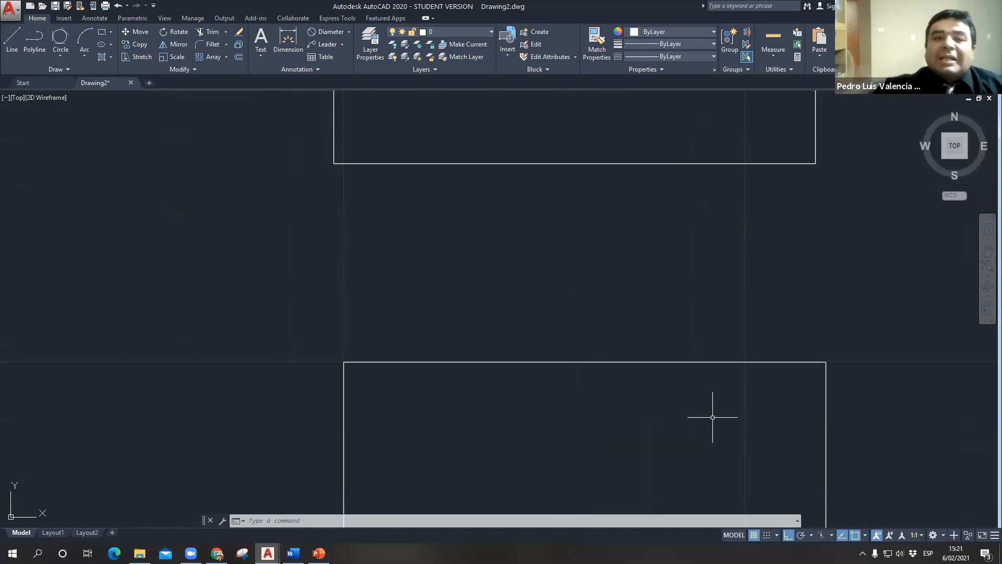
pyautogui.write('c')
pyautogui.press('Return')
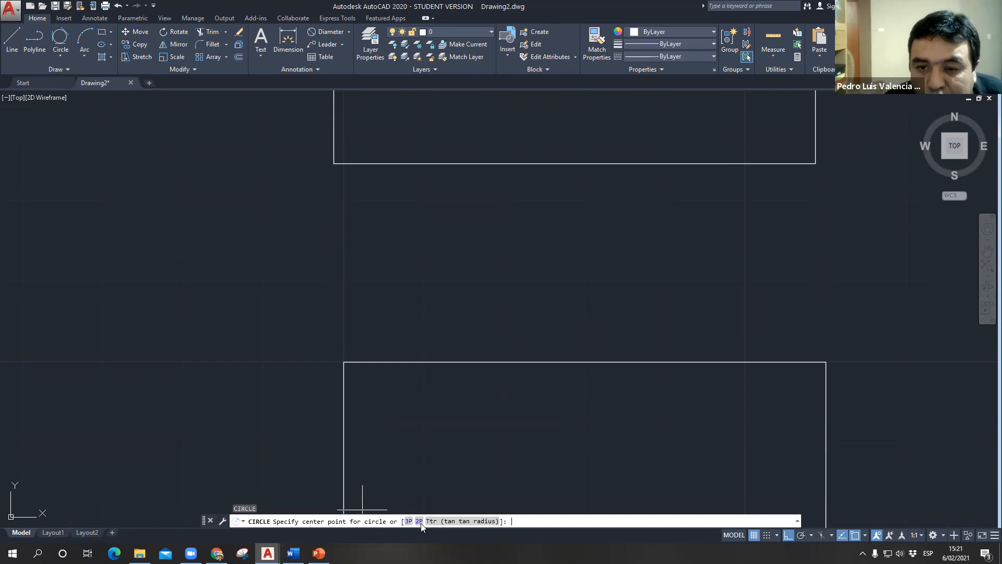
pyautogui.click(421, 521)
pyautogui.click(575, 164)
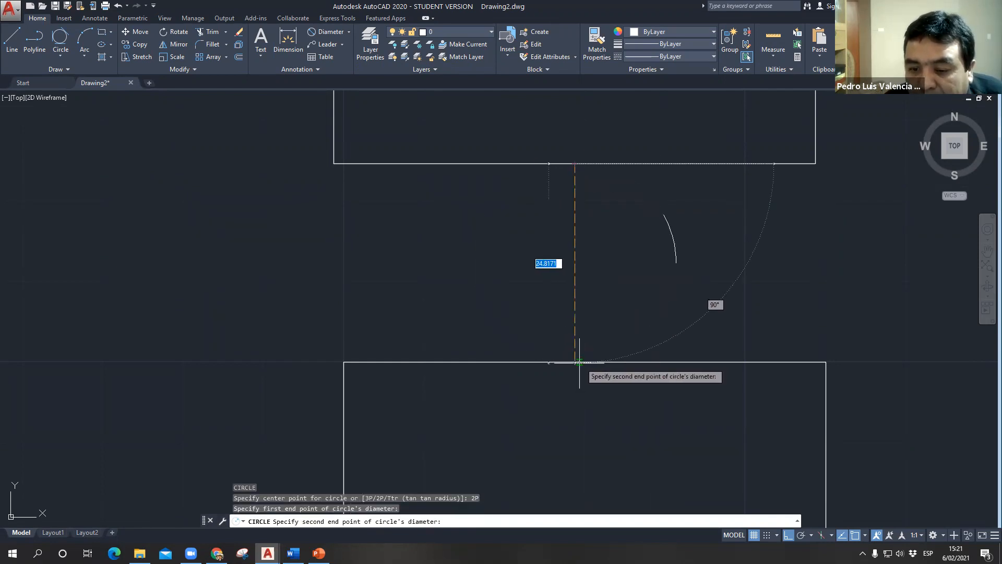
pyautogui.click(579, 362)
# - Draw a 2-Point circle from the central rectangle's bottom edge to the top of the R25 circle directly below it
pyautogui.moveTo(616, 364); pyautogui.dragTo(491, 360, button='middle')
pyautogui.scroll(-2, 533, 269)
pyautogui.moveTo(520, 287); pyautogui.dragTo(301, 255, button='middle')
pyautogui.scroll(-2, 466, 282)
pyautogui.moveTo(560, 329); pyautogui.dragTo(435, 263, button='middle')
pyautogui.scroll(4, 459, 296)
pyautogui.moveTo(558, 352); pyautogui.dragTo(510, 318, button='middle')
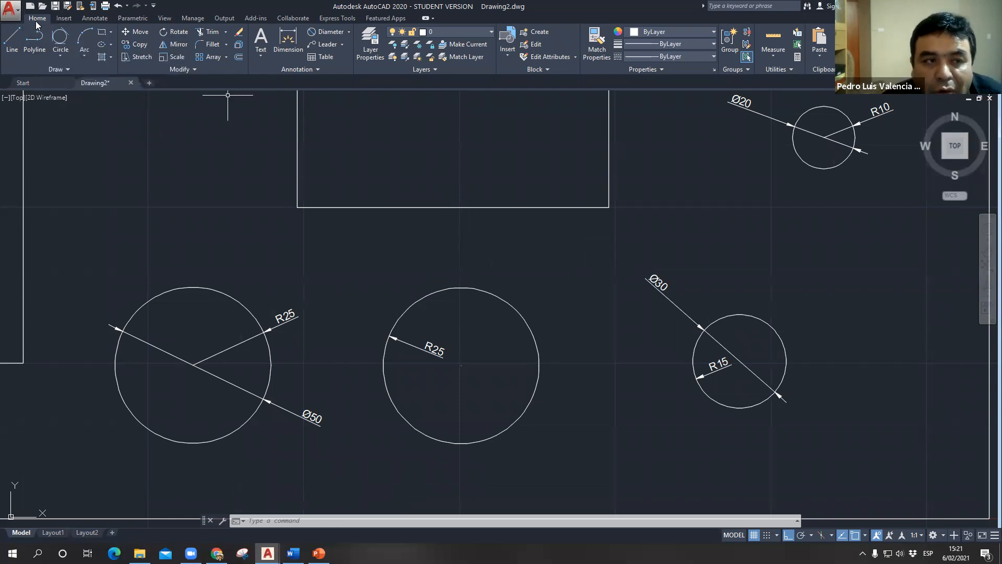
pyautogui.click(63, 57)
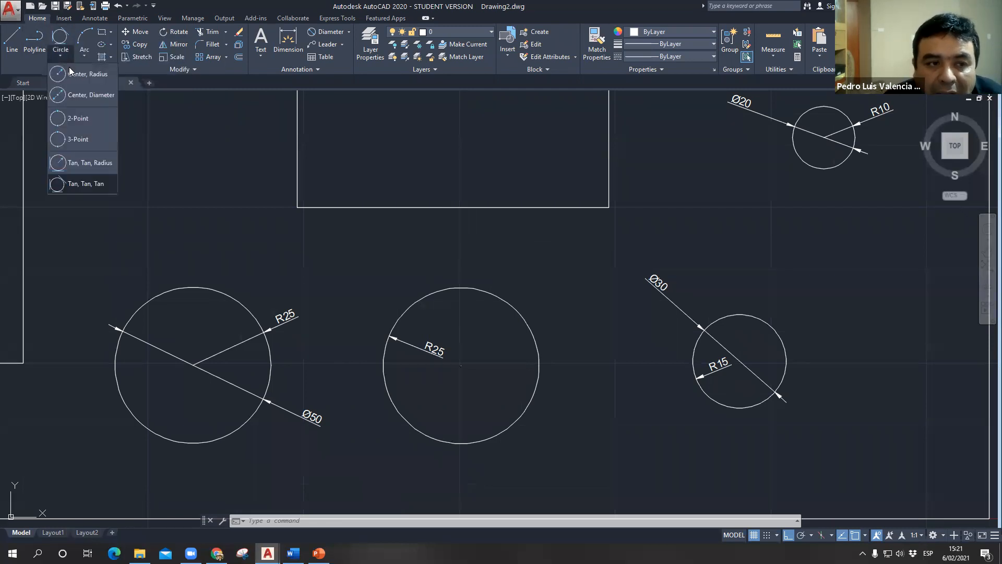
pyautogui.click(84, 125)
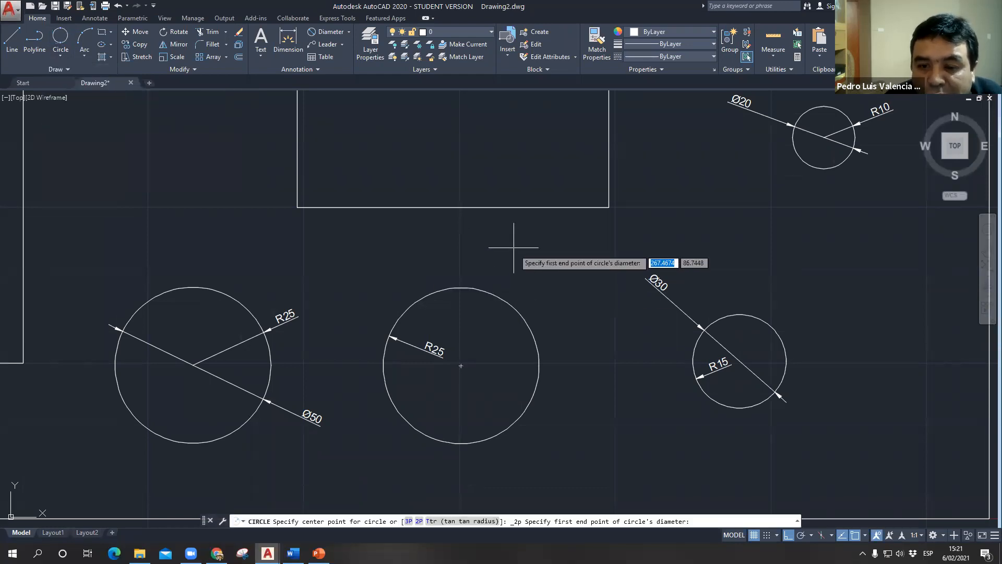
pyautogui.click(459, 207)
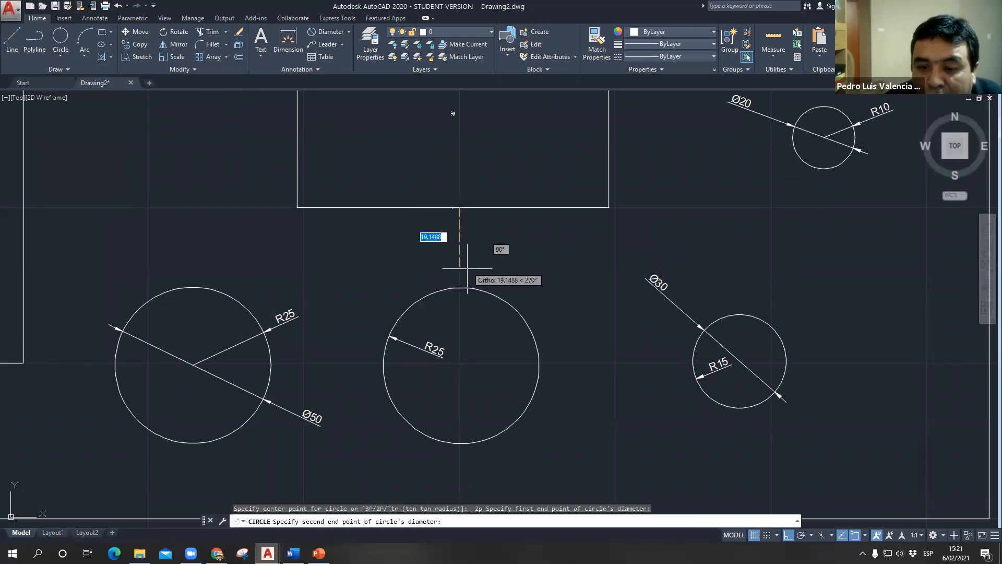
pyautogui.click(461, 287)
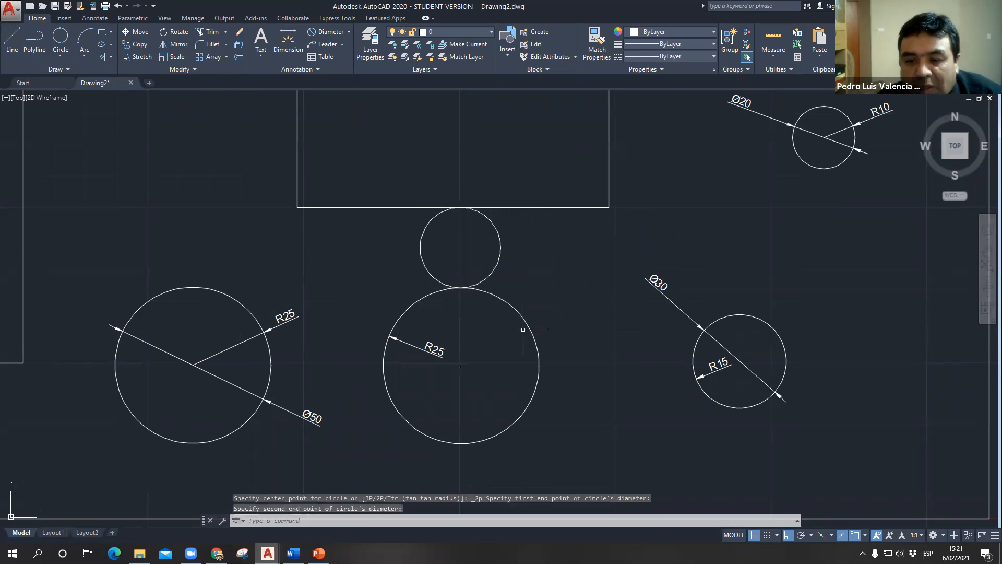
# - Draw a 2P circle from the bottom of the diameter 15 circle to the upper edge of the diameter 20 circle
pyautogui.scroll(-2, 523, 329)
pyautogui.moveTo(575, 311)
pyautogui.mouseDown(button='middle')
pyautogui.moveTo(550, 386)
pyautogui.moveTo(523, 395)
pyautogui.mouseUp(button='middle')
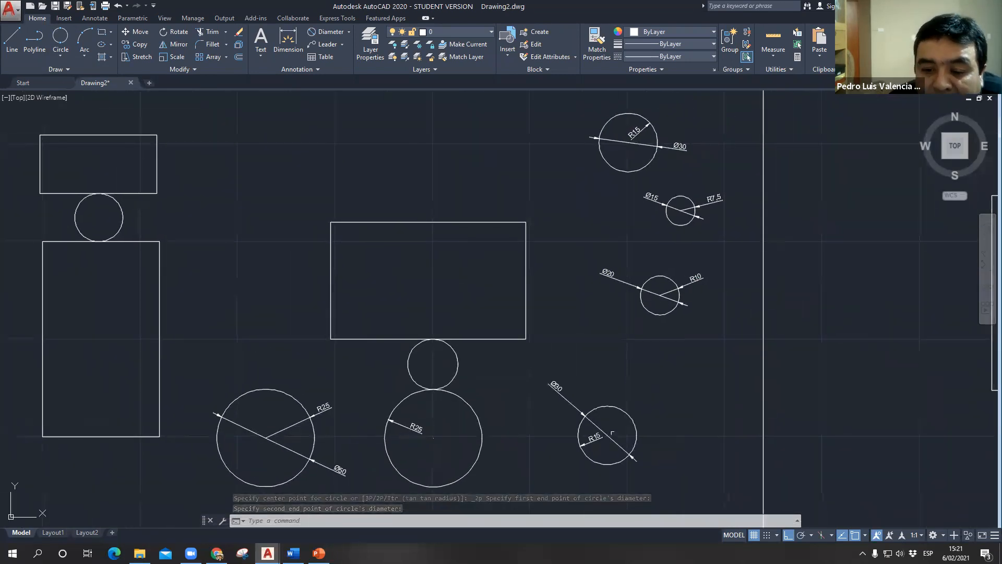
pyautogui.moveTo(662, 230); pyautogui.dragTo(647, 190, button='middle')
pyautogui.scroll(2, 637, 319)
pyautogui.scroll(6, 635, 248)
pyautogui.scroll(-4, 658, 200)
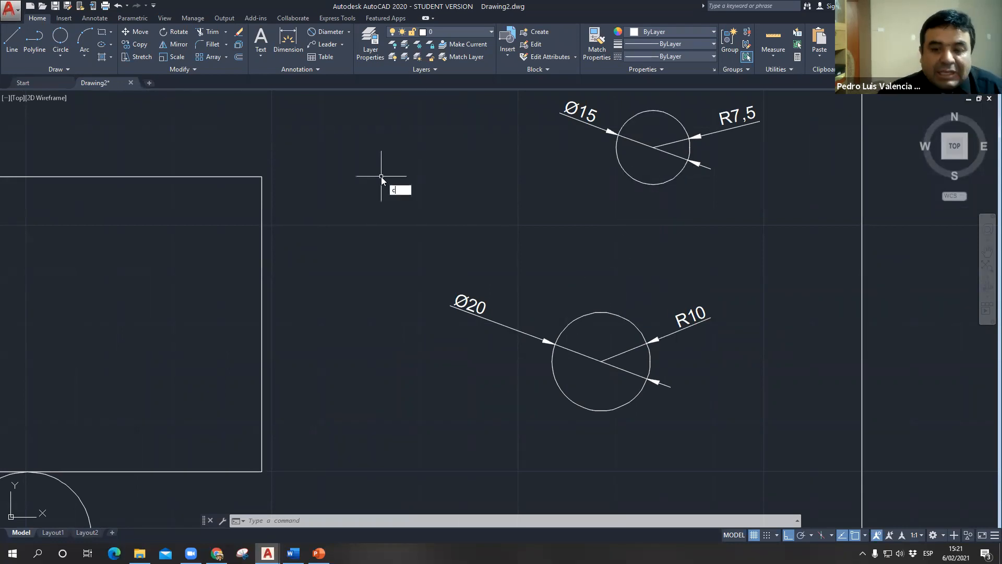
pyautogui.press('Return')
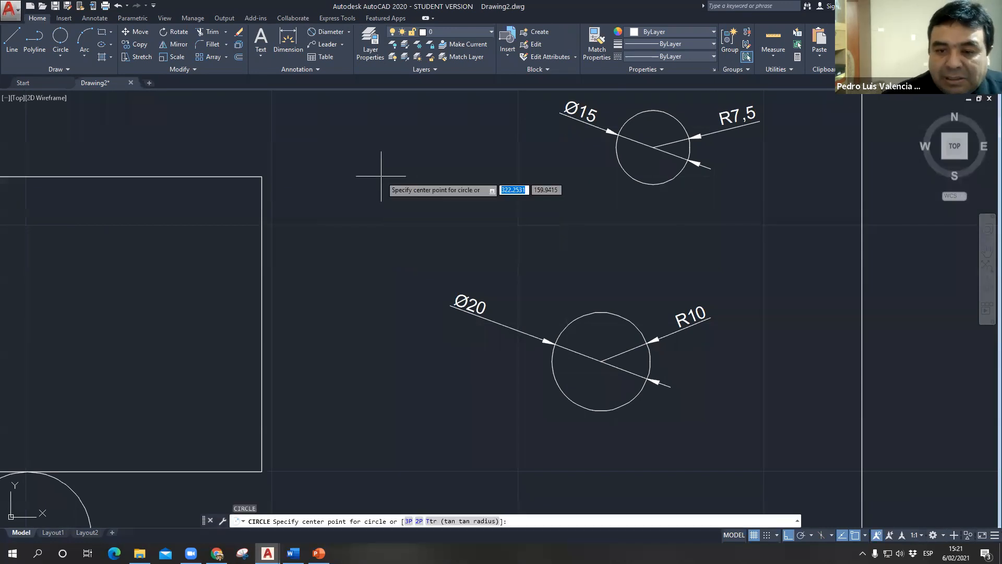
pyautogui.click(419, 520)
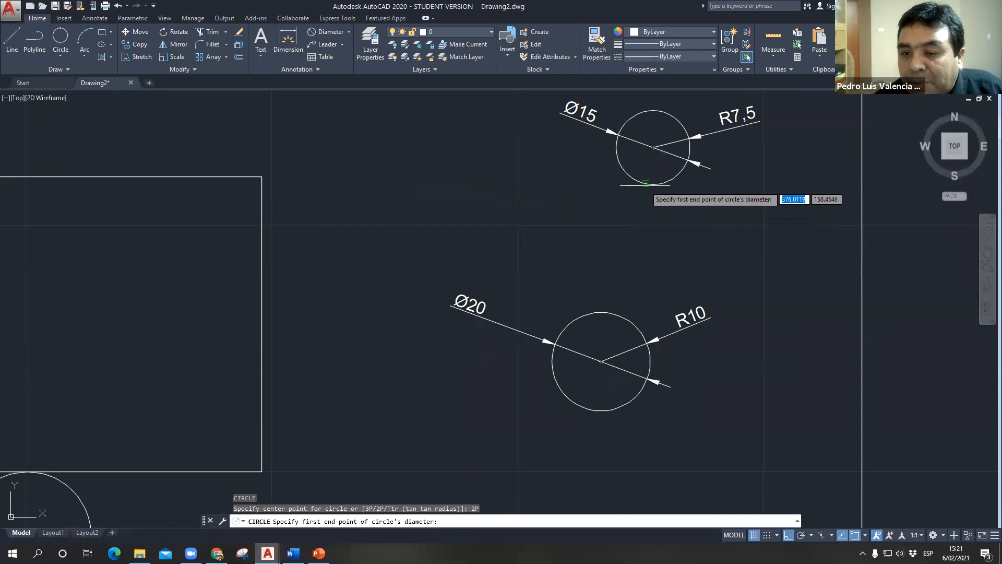
pyautogui.click(652, 184)
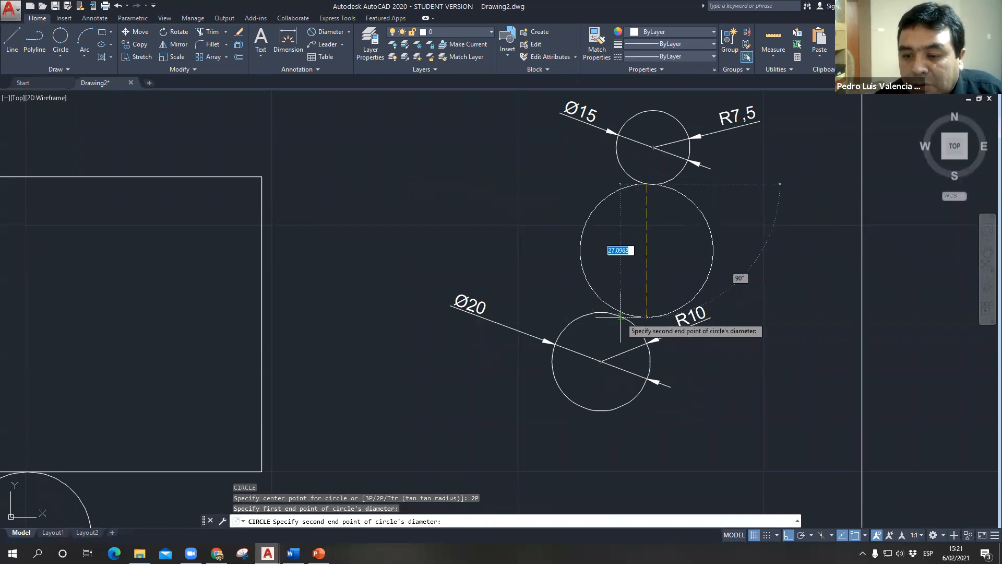
pyautogui.click(619, 315)
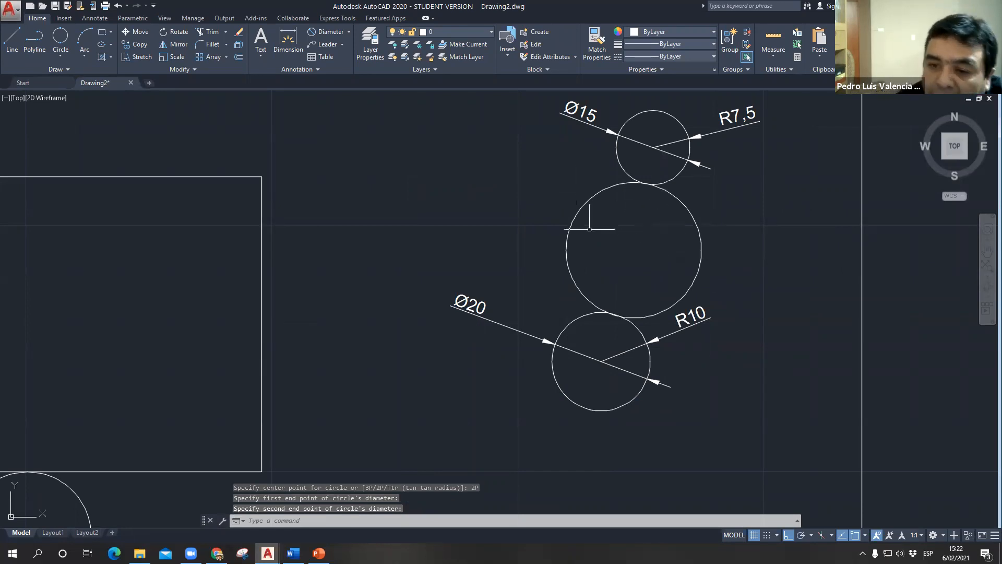
# - Turn off object snap and try starting a circle without it at the central rectangle
pyautogui.scroll(-4, 648, 304)
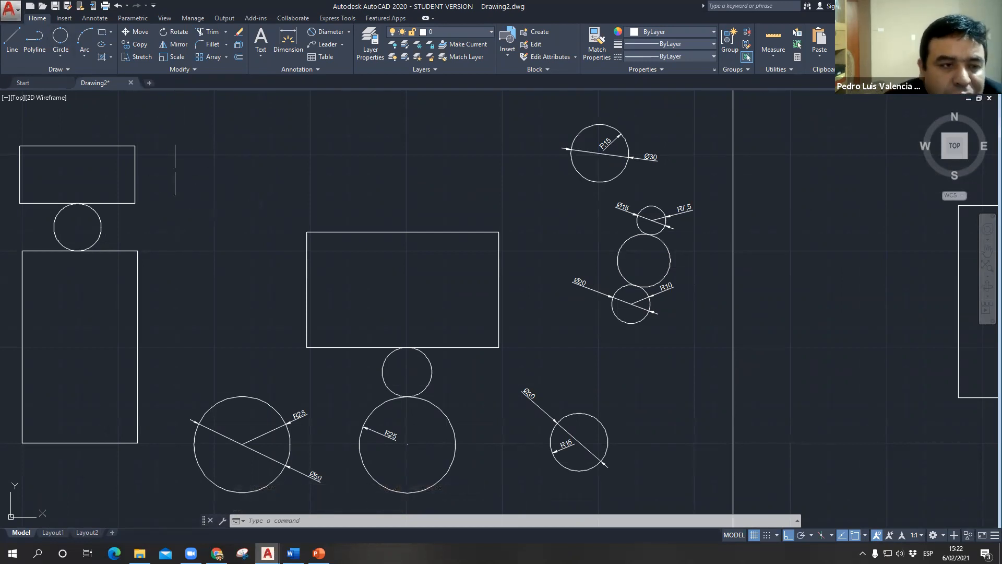
pyautogui.press('F3')
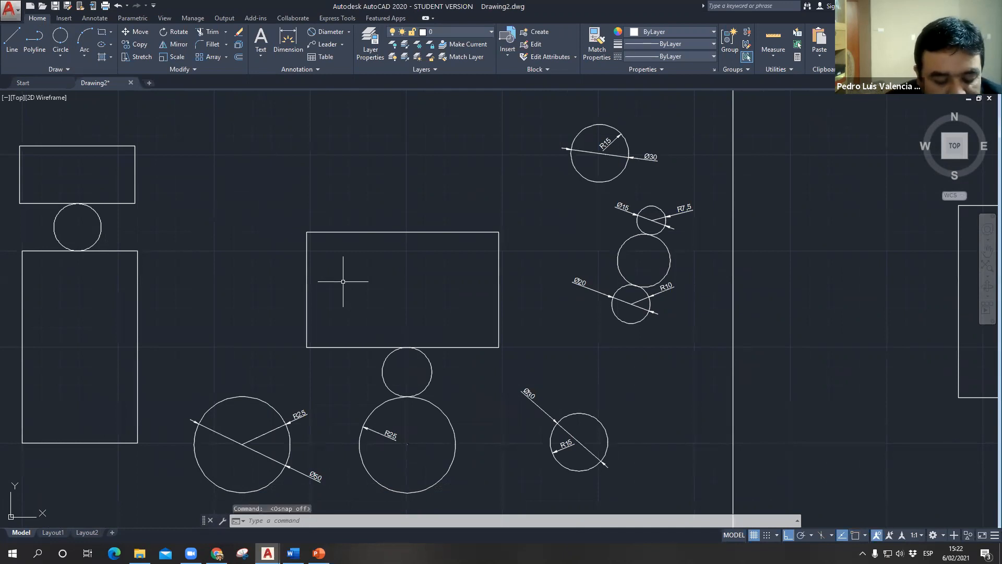
pyautogui.press('Return')
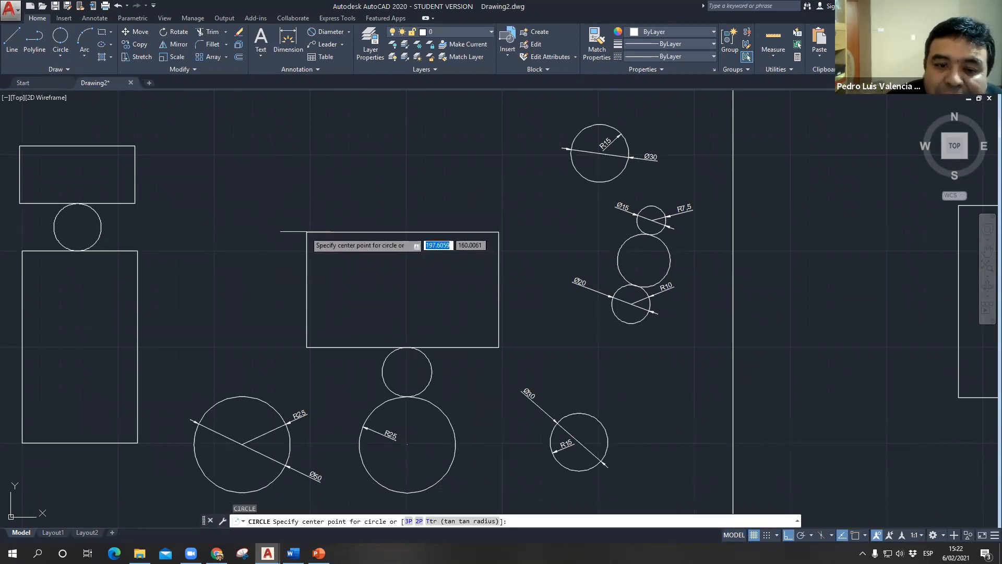
pyautogui.press('Escape')
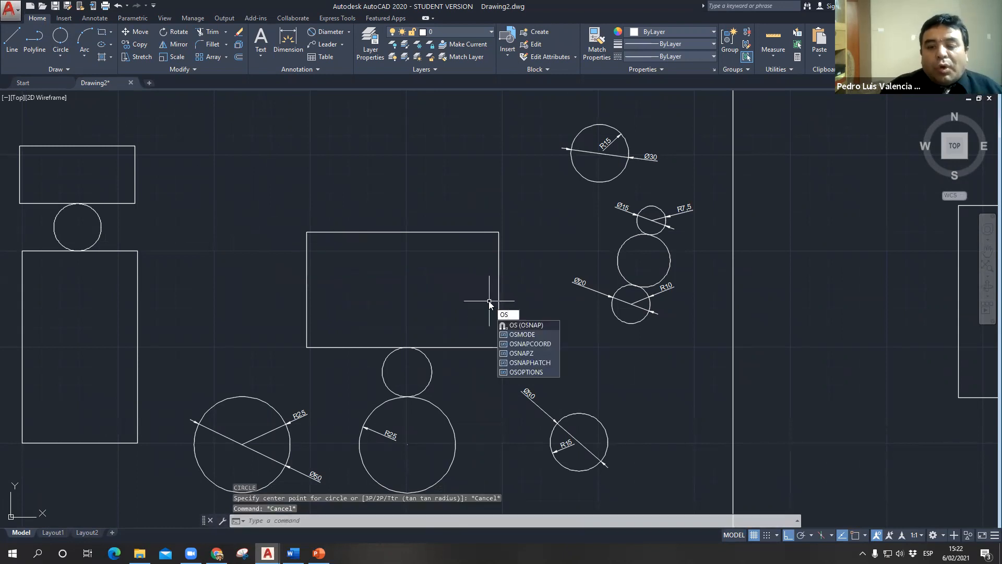
# - Turn object snap back on in the drafting settings and enable all object snap modes
pyautogui.press('Return')
pyautogui.click(231, 173)
pyautogui.click(402, 201)
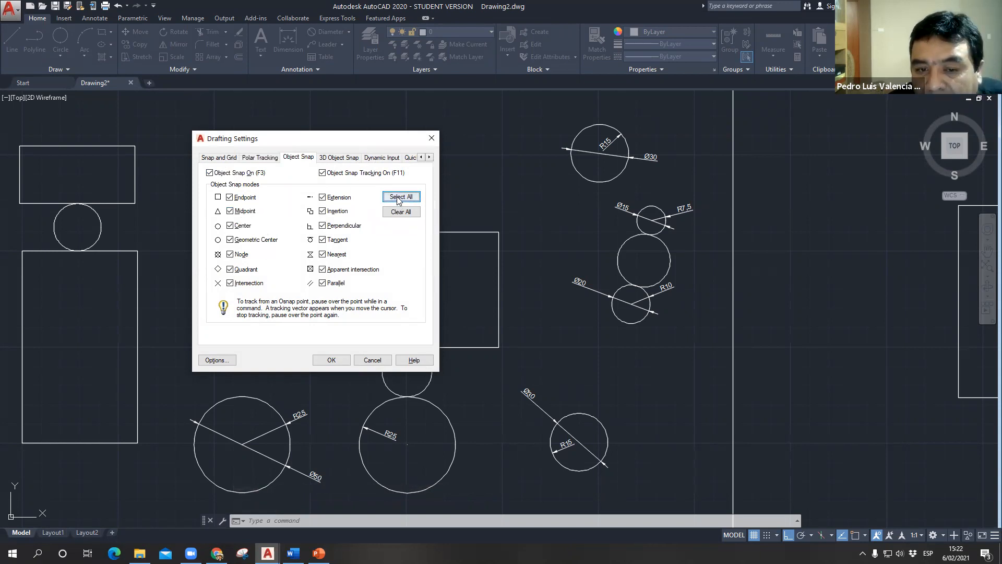
pyautogui.press('ctrl')
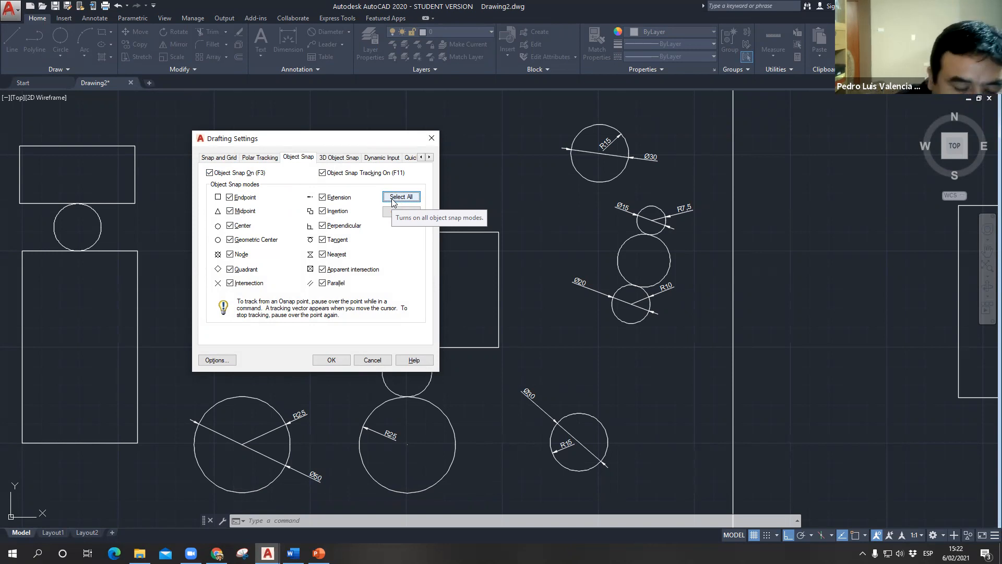
pyautogui.click(331, 359)
pyautogui.write('c')
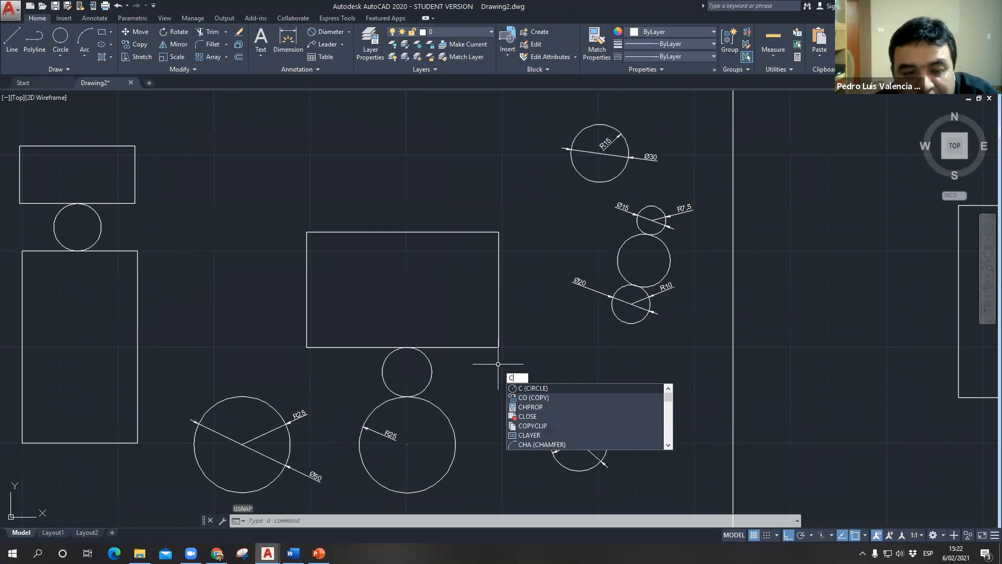
pyautogui.press('Return')
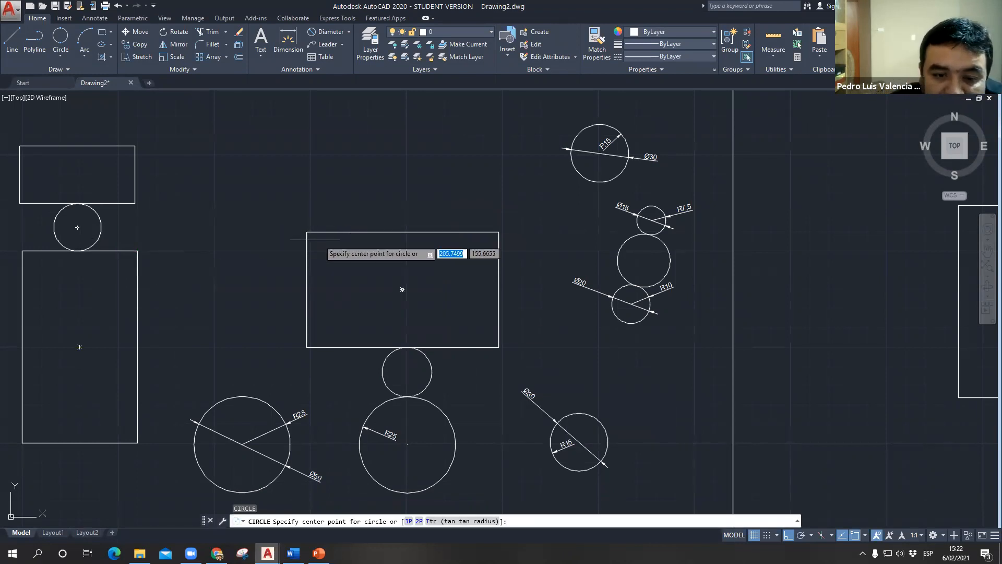
pyautogui.click(138, 251)
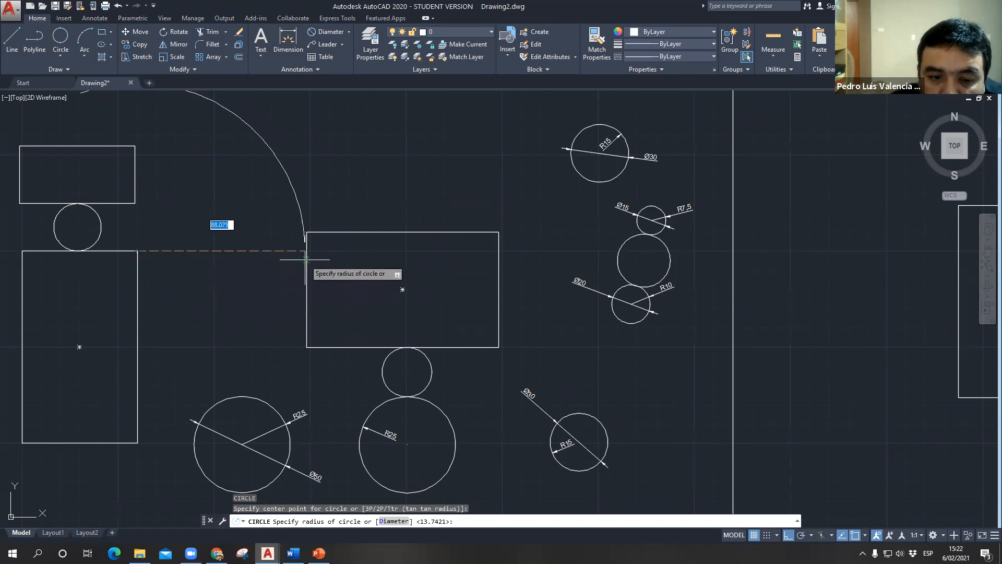
pyautogui.press('Escape')
# - Draw a 2P circle about 88 in diameter from the tall left rectangle's top-right corner to the central rectangle's left edge
pyautogui.write('c')
pyautogui.press('Return')
pyautogui.write('2p')
pyautogui.press('Return')
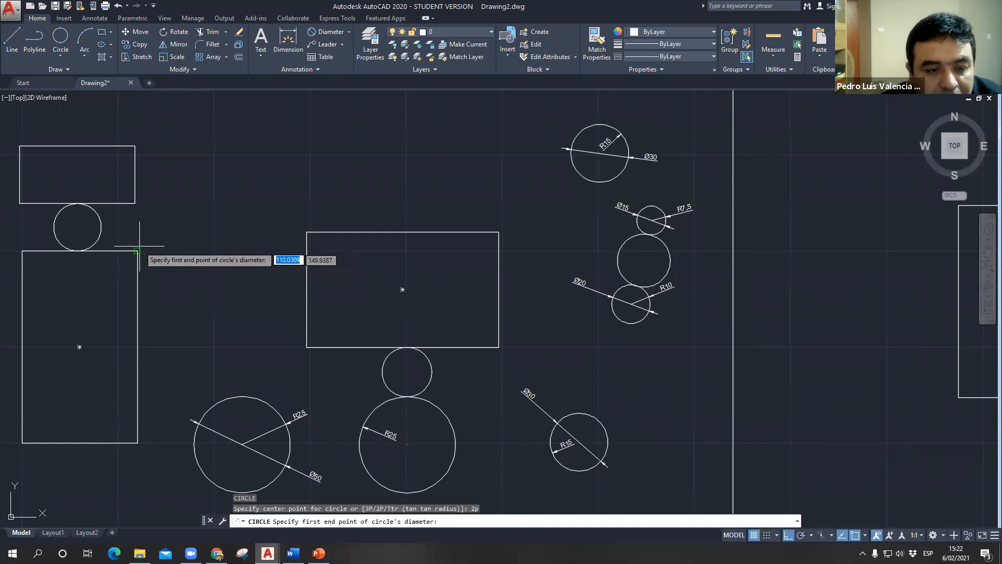
pyautogui.click(137, 251)
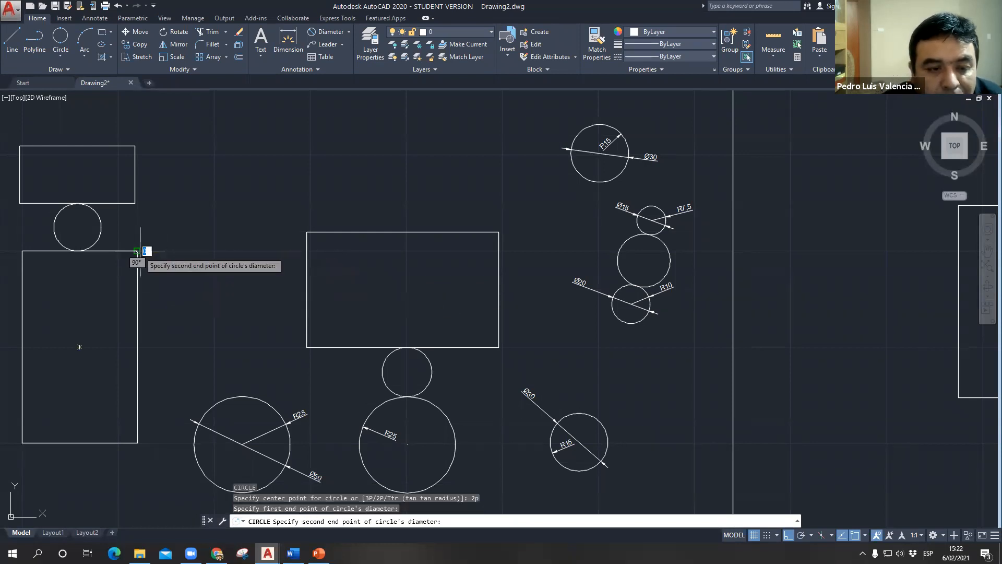
pyautogui.click(307, 265)
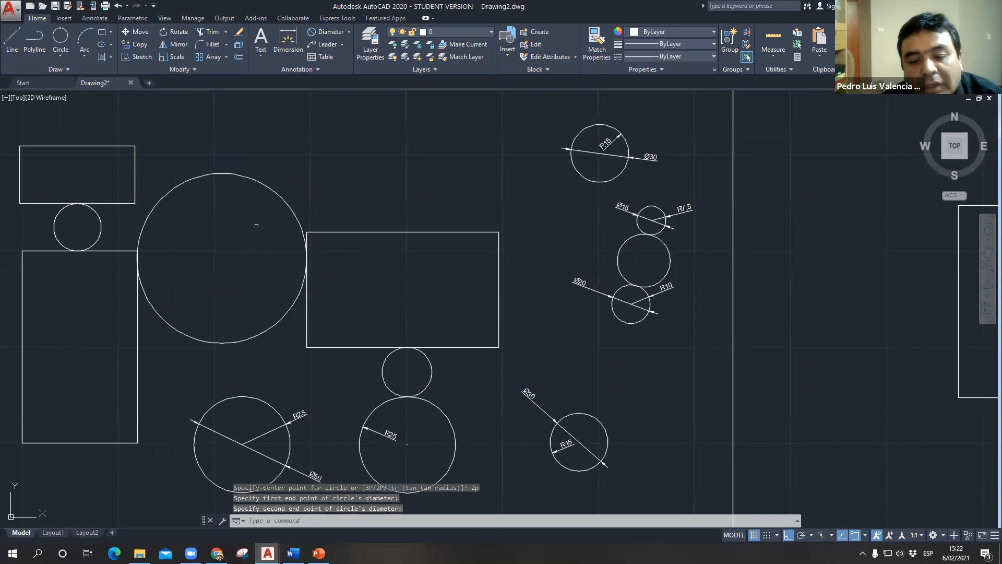
pyautogui.scroll(-2, 402, 299)
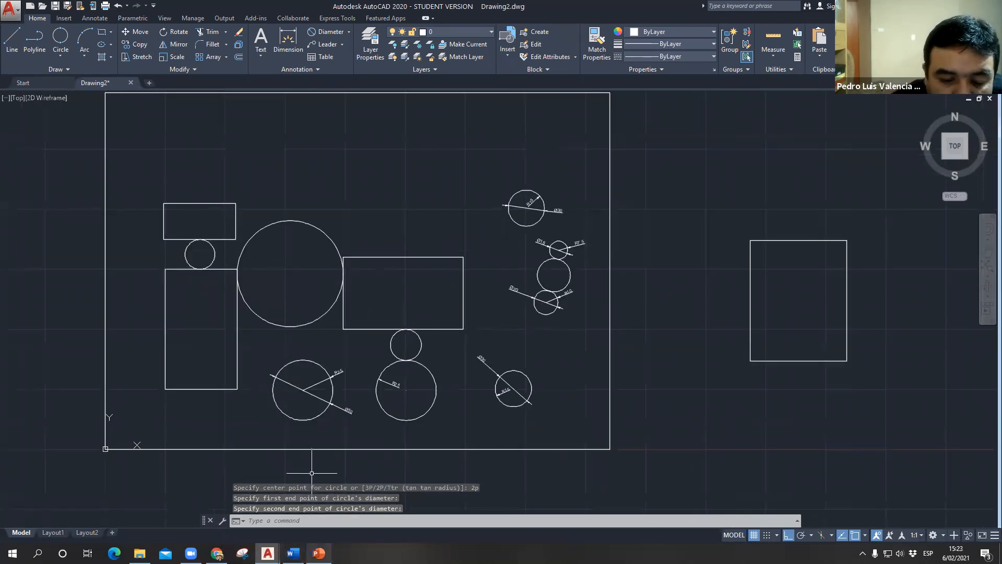
# - Switch to PowerPoint, review the slide on drawing a circle with three points, and return to AutoCAD
pyautogui.click(319, 553)
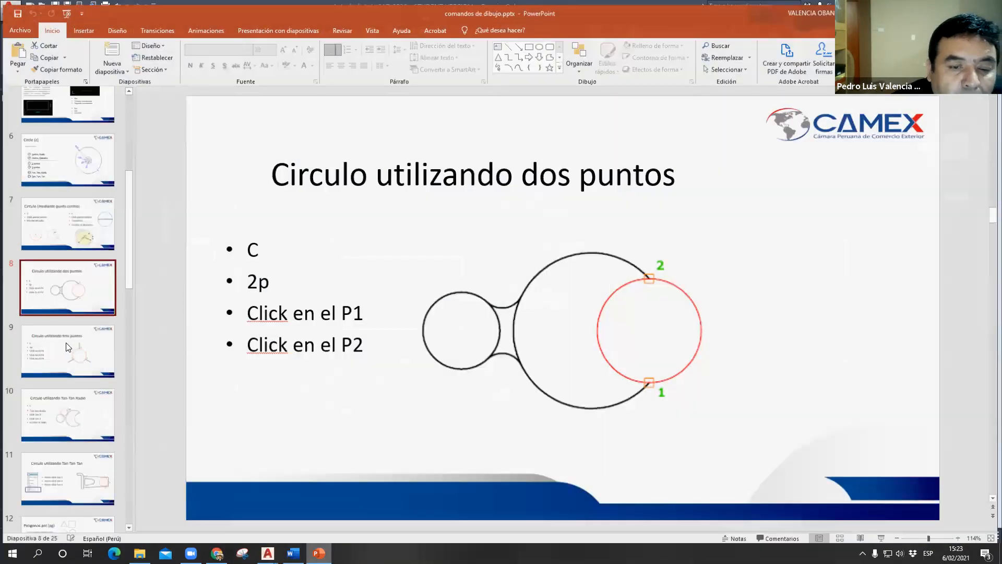
pyautogui.click(65, 344)
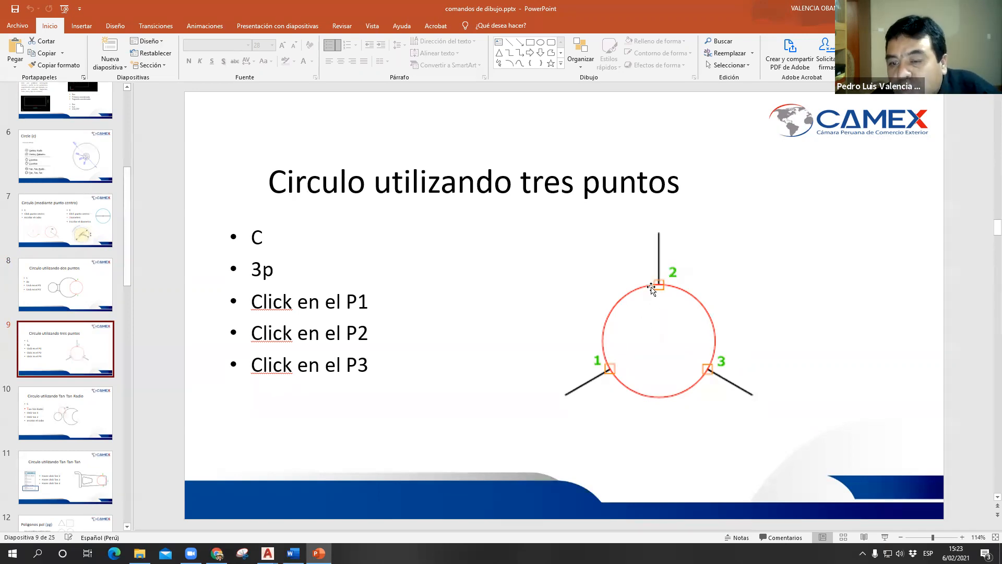
pyautogui.click(708, 390)
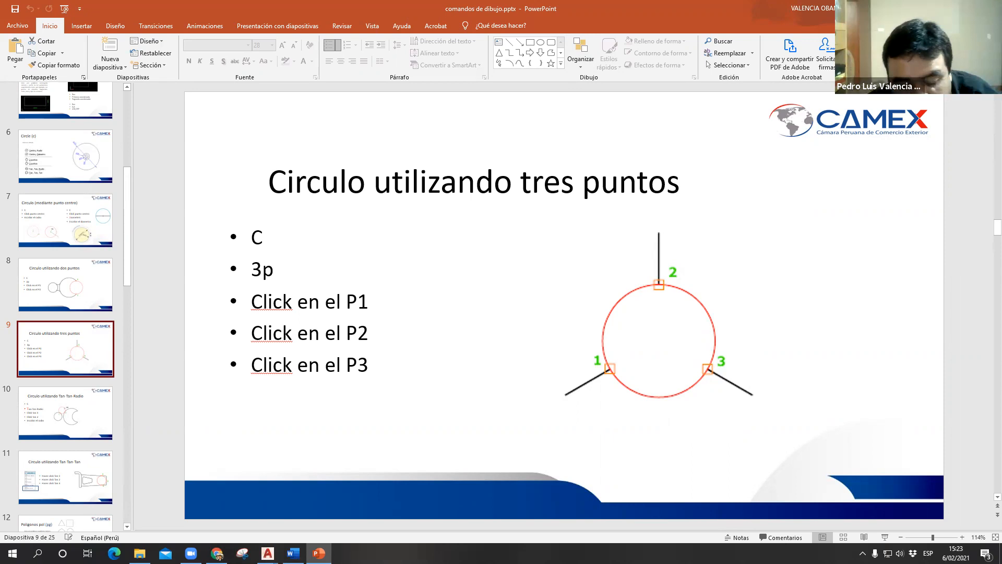
pyautogui.click(939, 8)
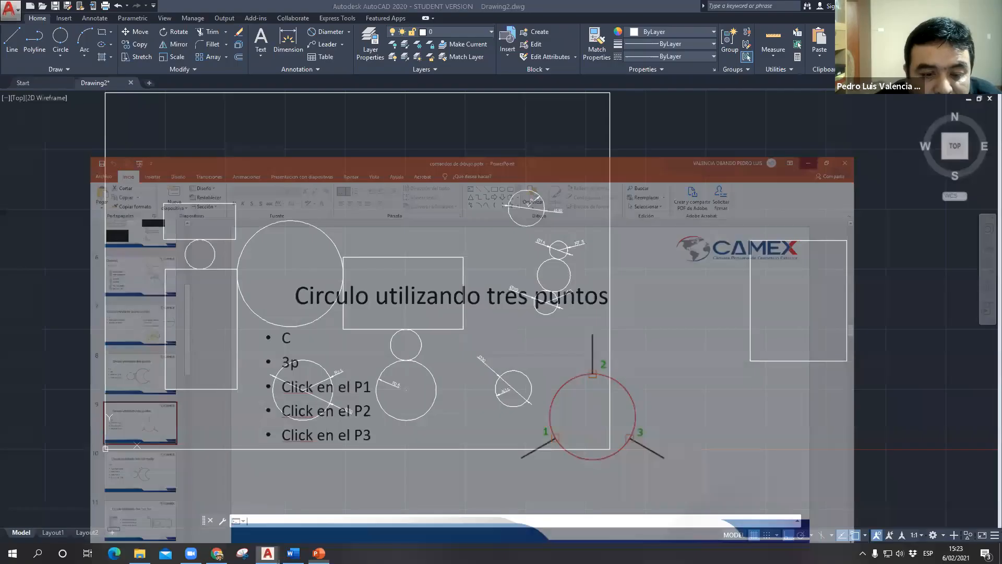
# - Draw a 3P circle through the tall left rectangle's right edge, the top of the diameter 50 circle and the large circle's lower arc
pyautogui.click(239, 346)
pyautogui.click(303, 360)
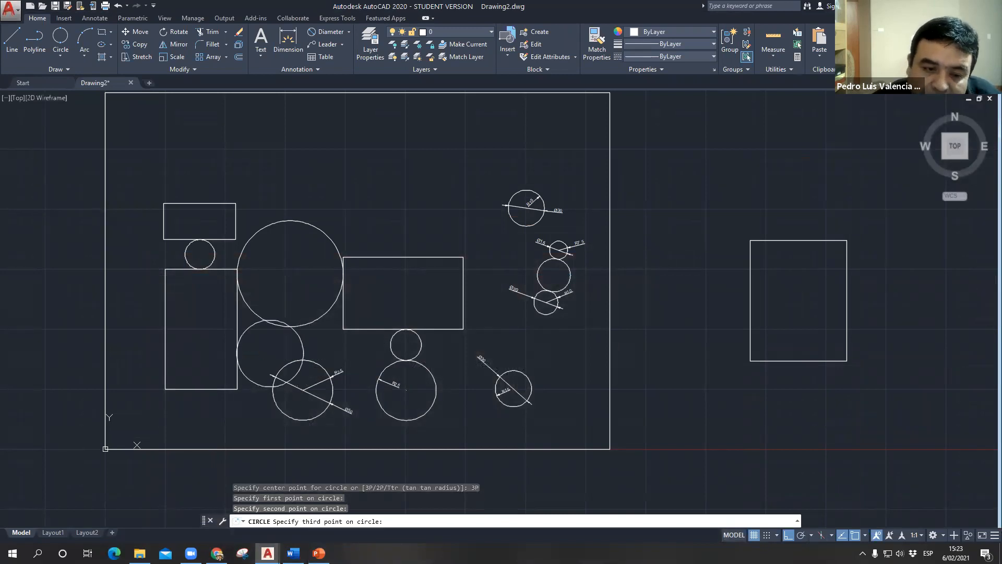
pyautogui.click(268, 320)
pyautogui.scroll(2, 268, 320)
pyautogui.moveTo(279, 322); pyautogui.dragTo(334, 149, button='middle')
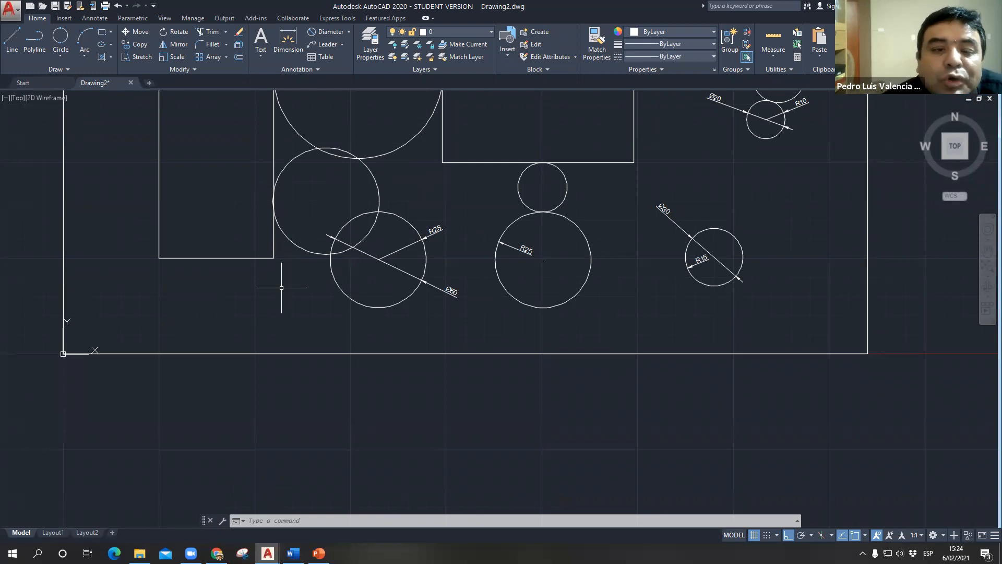
# - Draw a 3P circle through the central rectangle's lower-left corner, the diameter 50 circle's upper right and the R25 circle's upper left, and inspect its contacts
pyautogui.scroll(-2, 380, 291)
pyautogui.write('c')
pyautogui.press('Return')
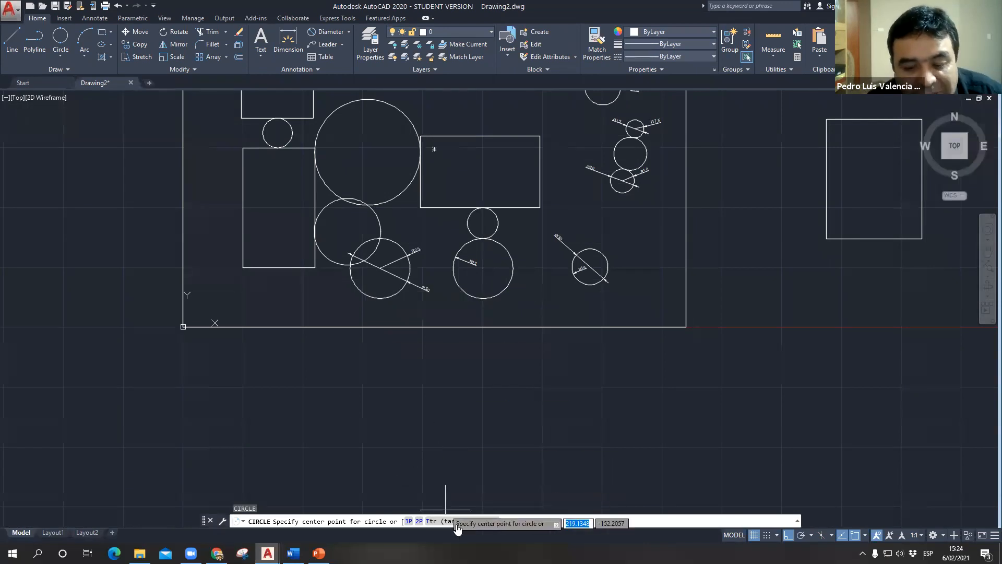
pyautogui.click(409, 522)
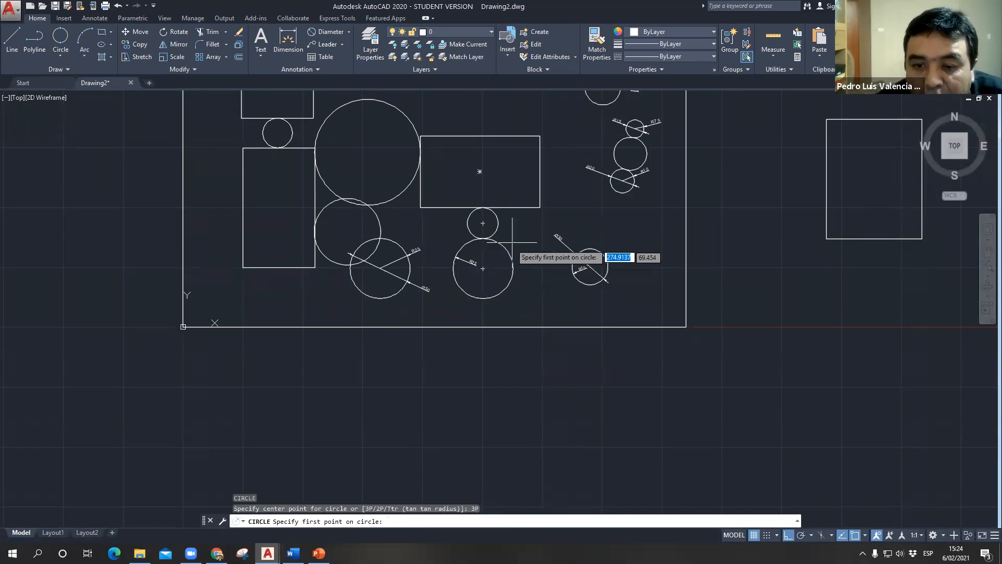
pyautogui.scroll(2, 514, 241)
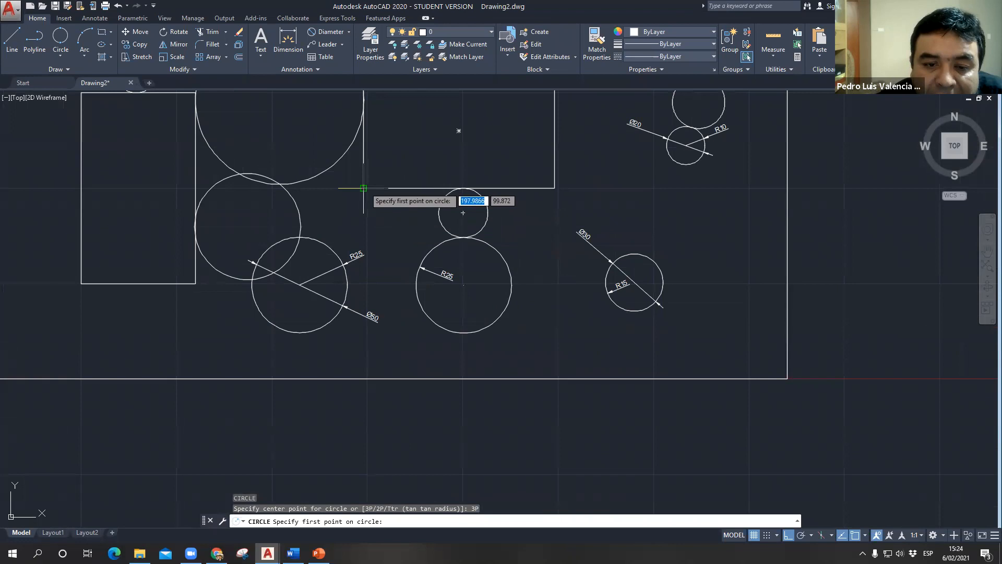
pyautogui.click(364, 188)
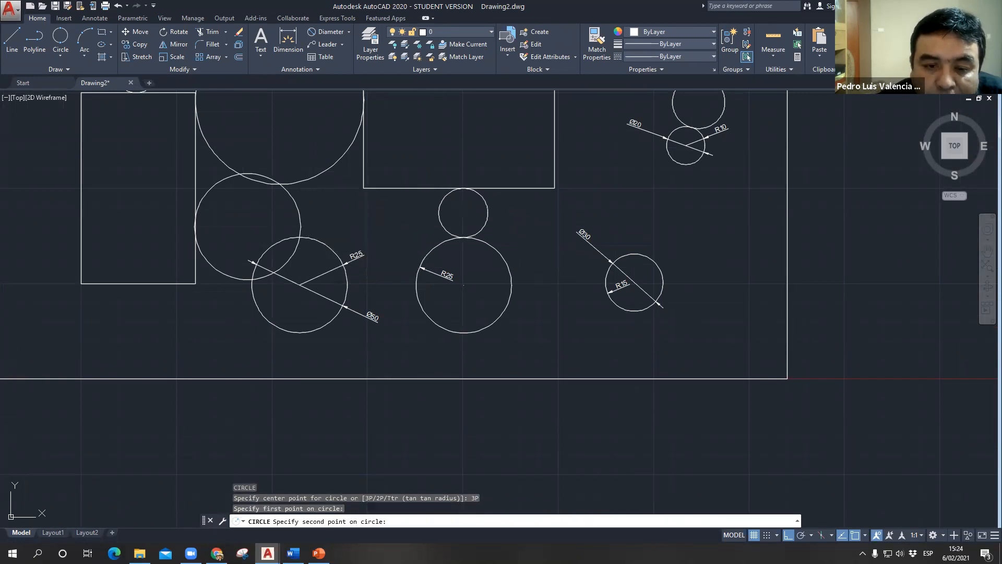
pyautogui.click(337, 248)
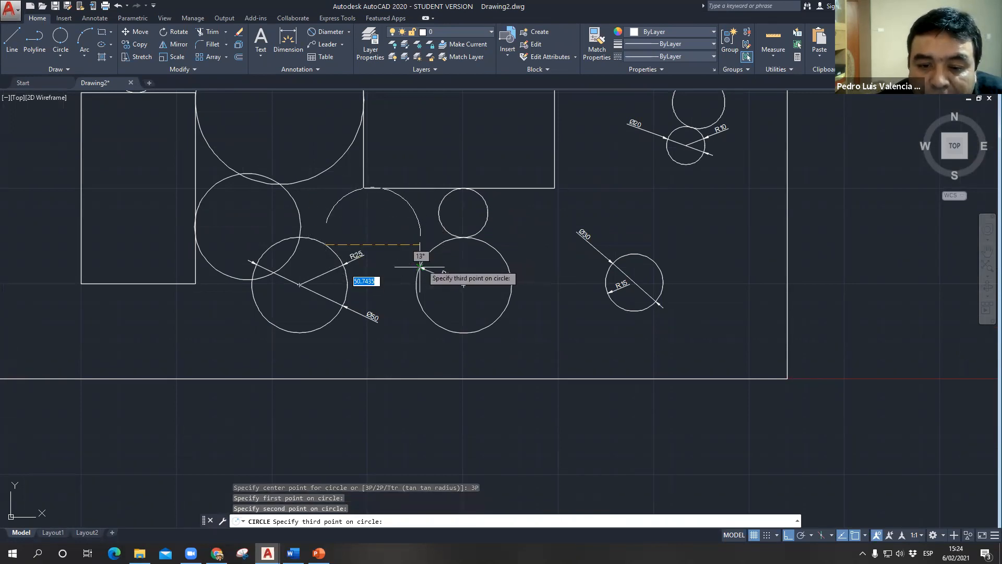
pyautogui.click(422, 264)
pyautogui.scroll(4, 376, 201)
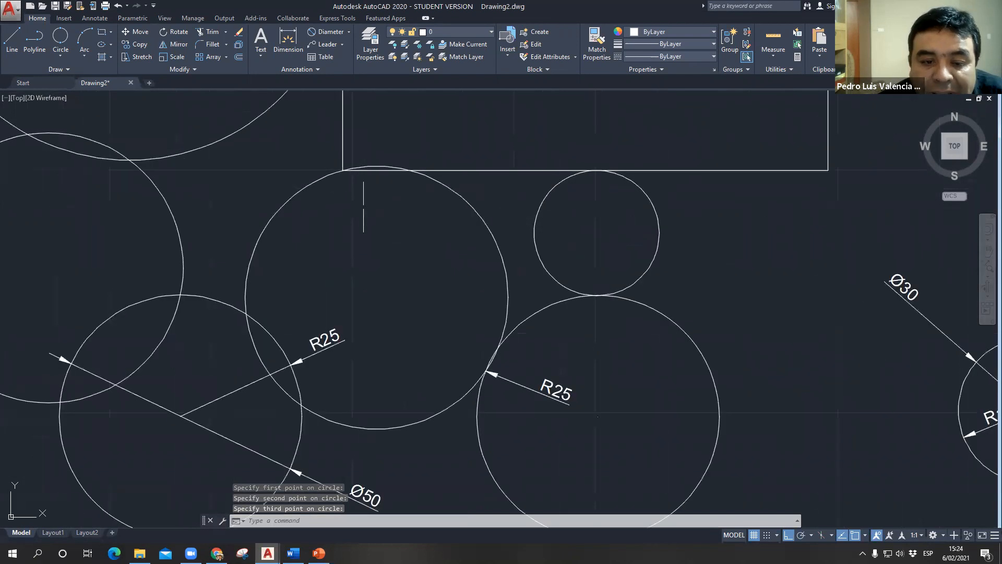
pyautogui.scroll(2, 352, 166)
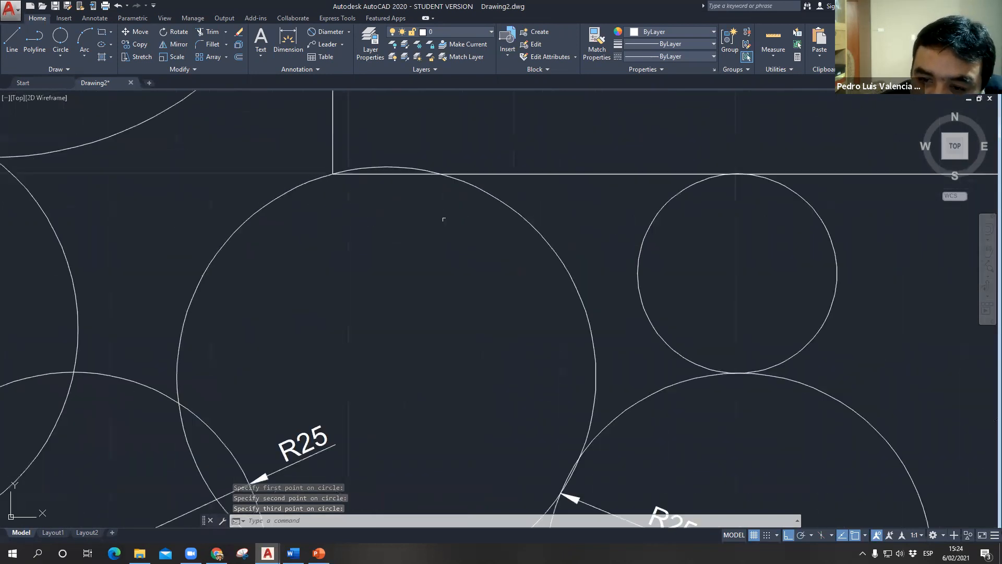
pyautogui.scroll(-4, 444, 224)
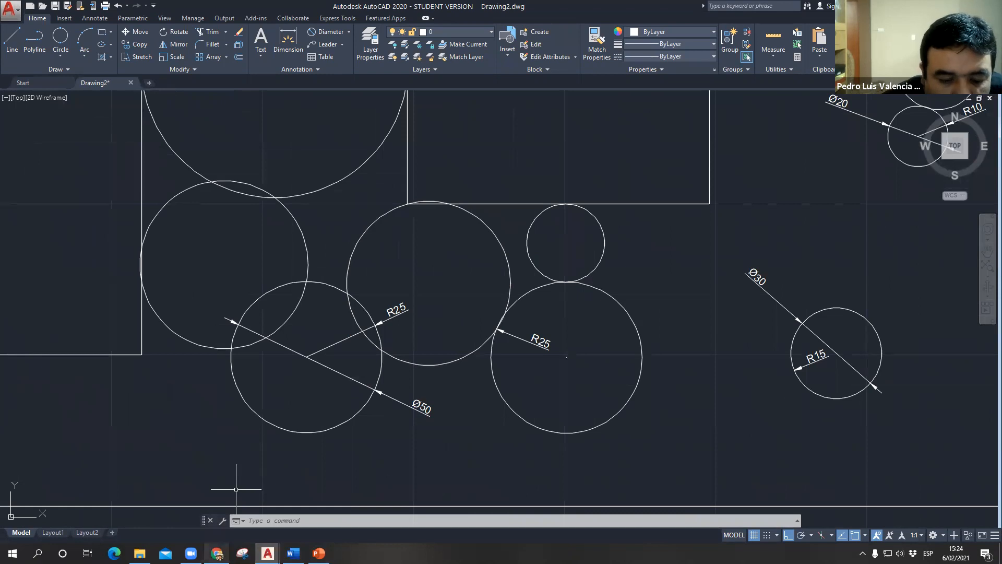
# - Switch to PowerPoint, review the circle methods overview and the Tan-Tan-Radio slide, and return to AutoCAD
pyautogui.click(319, 553)
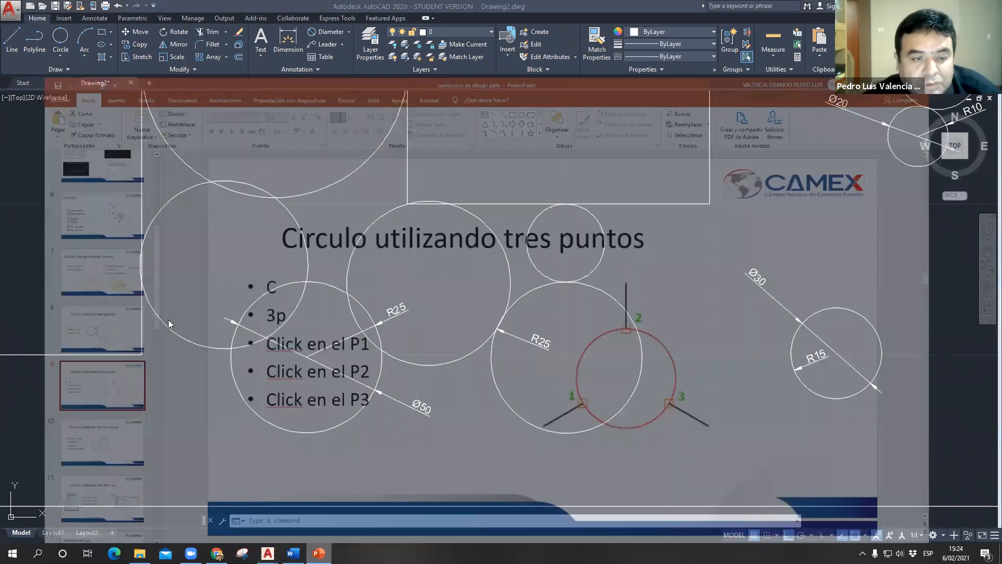
pyautogui.scroll(3, 319, 235)
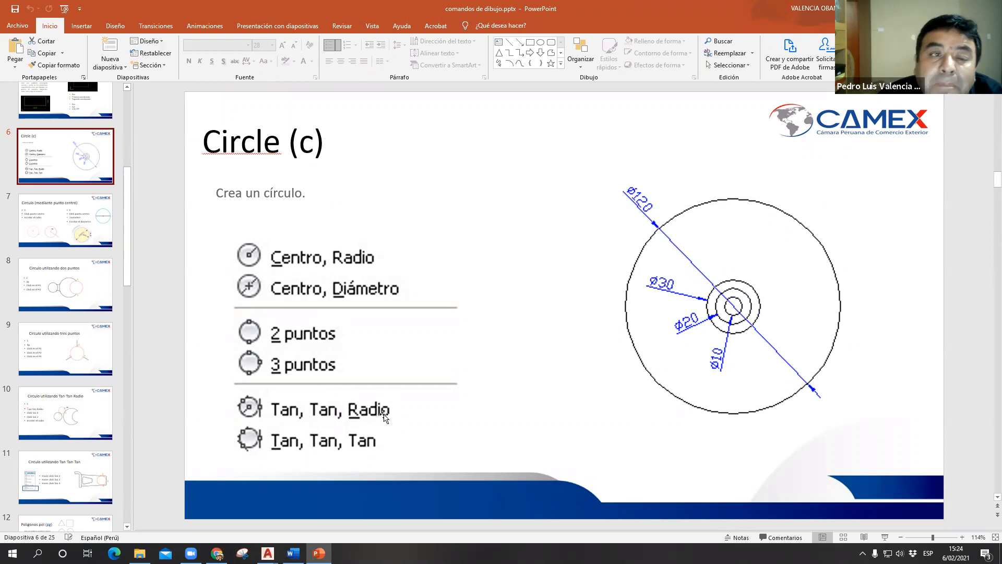
pyautogui.click(75, 472)
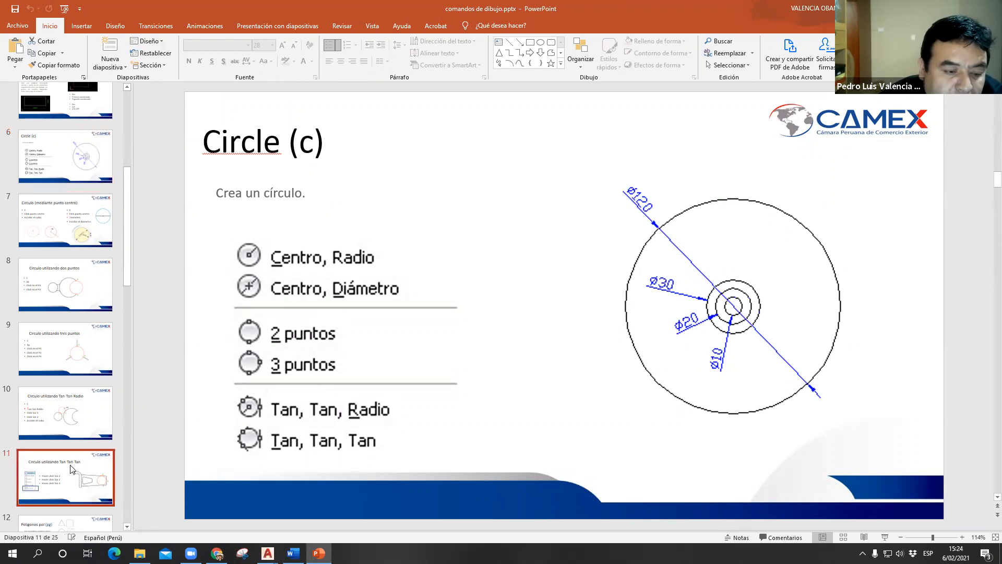
pyautogui.press('Down')
pyautogui.press('Up')
pyautogui.press('Up')
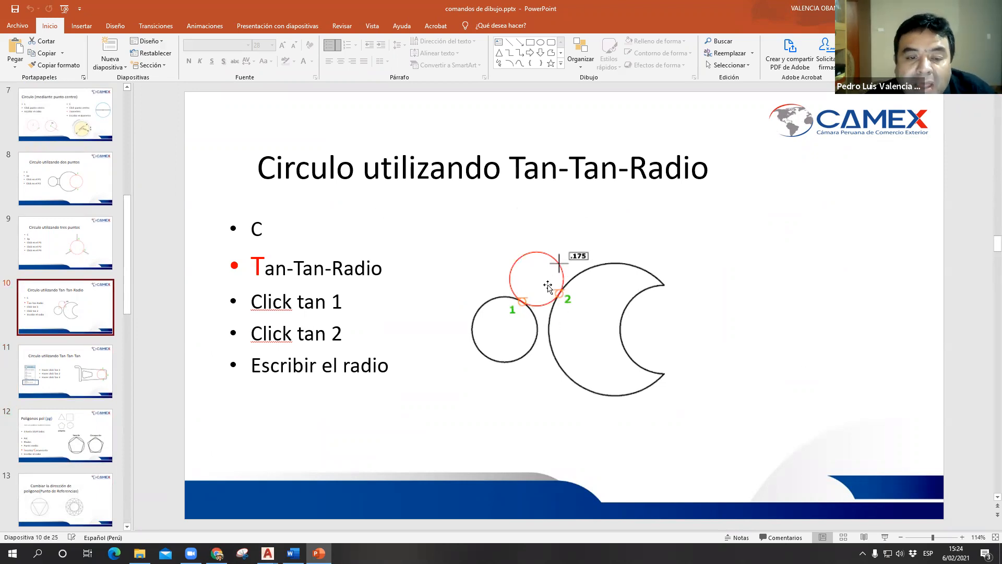
pyautogui.hotkey('alt', 'Tab')
# - Draw a Ttr circle of radius 25 tangent to the central rectangle's bottom edge and the upper right of the R25 circle below it
pyautogui.moveTo(595, 426)
pyautogui.mouseDown(button='middle')
pyautogui.moveTo(563, 447)
pyautogui.moveTo(508, 449)
pyautogui.moveTo(499, 437)
pyautogui.mouseUp(button='middle')
pyautogui.scroll(-3, 564, 448)
pyautogui.write('c')
pyautogui.press('Return')
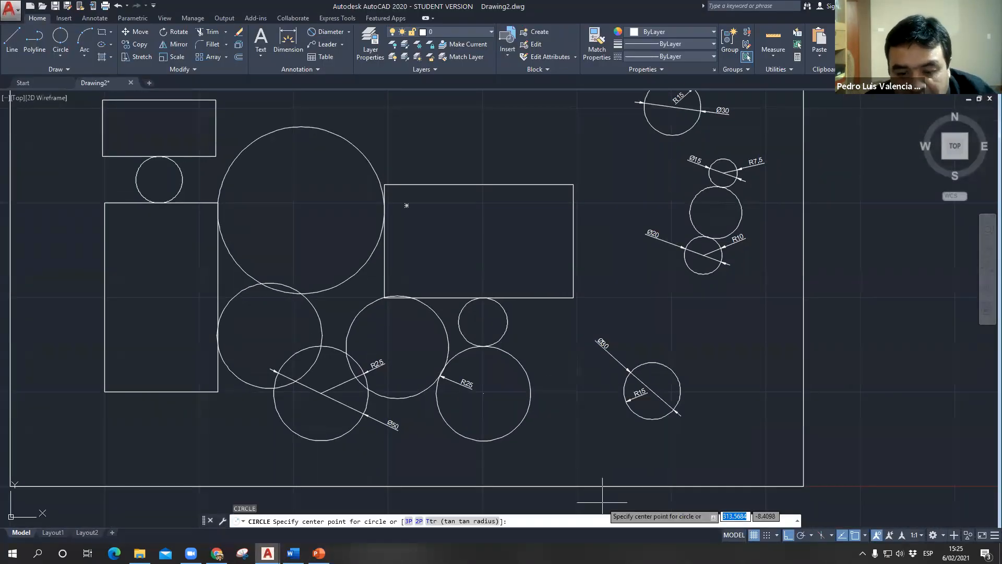
pyautogui.click(434, 521)
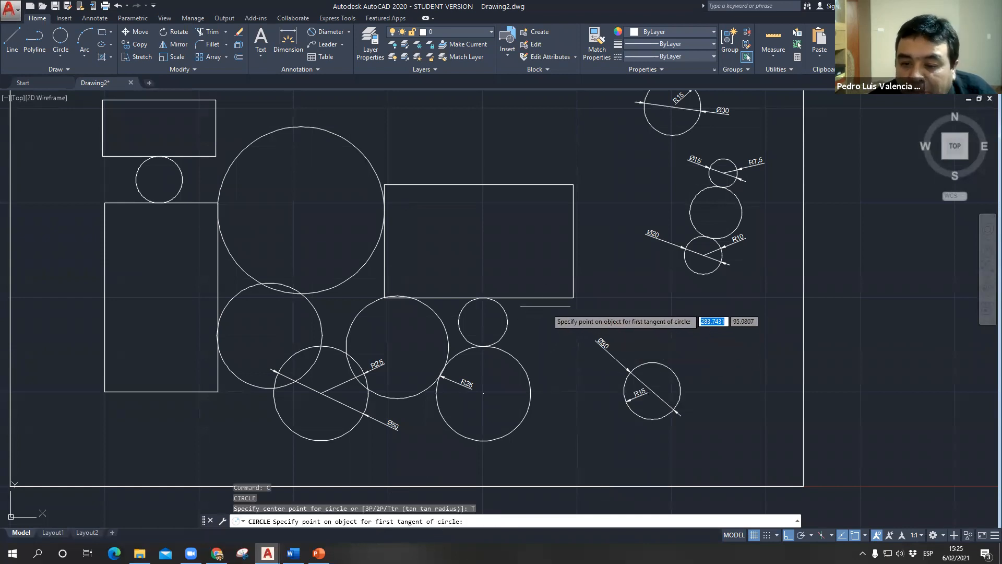
pyautogui.click(542, 298)
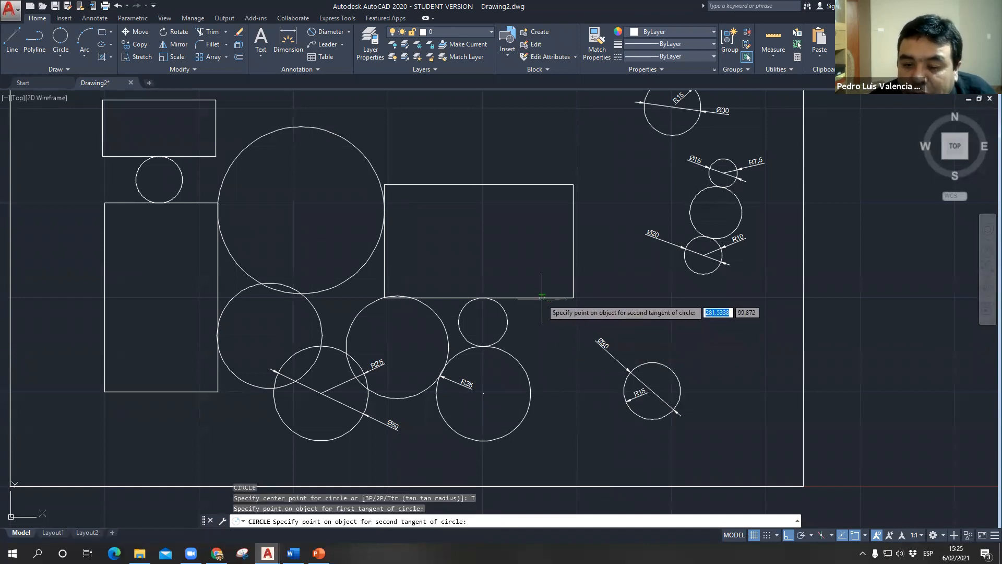
pyautogui.click(525, 367)
pyautogui.write('2')
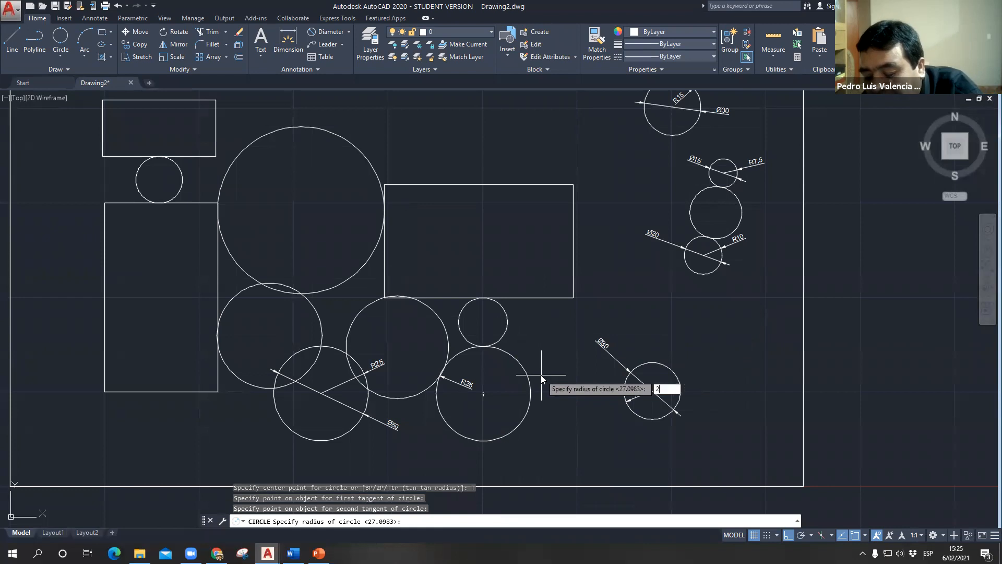
pyautogui.write('5')
pyautogui.press('Return')
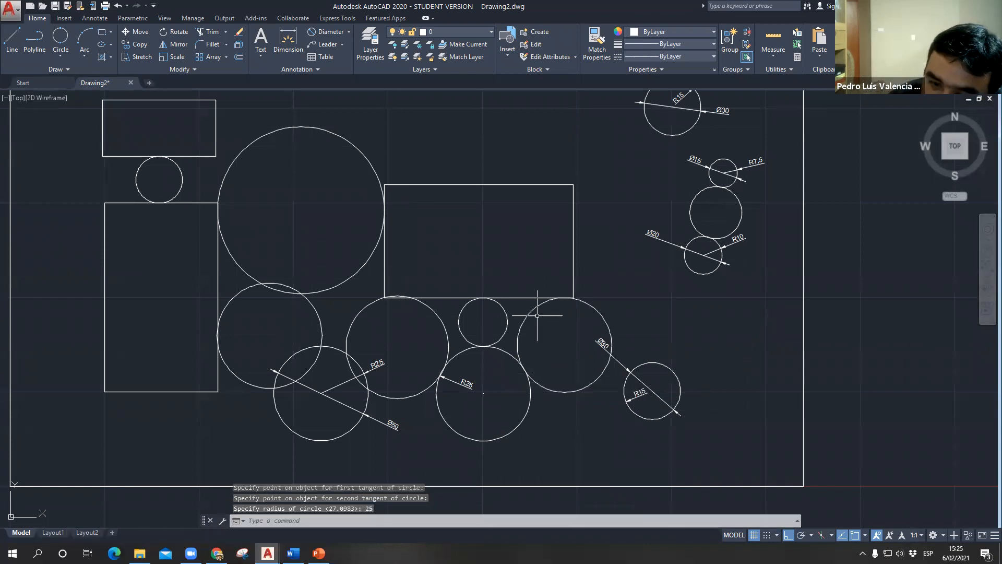
pyautogui.scroll(6, 514, 308)
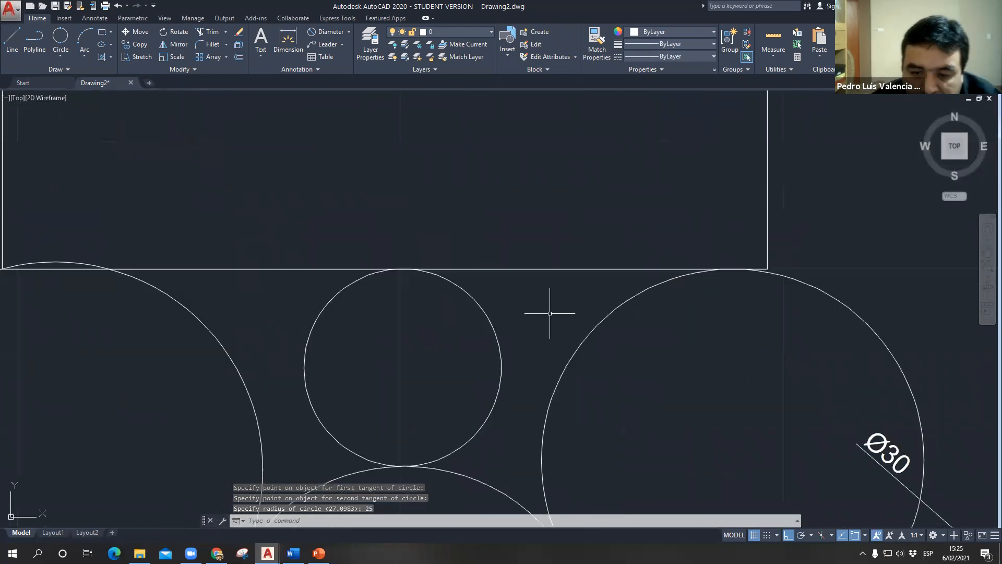
pyautogui.scroll(-6, 518, 313)
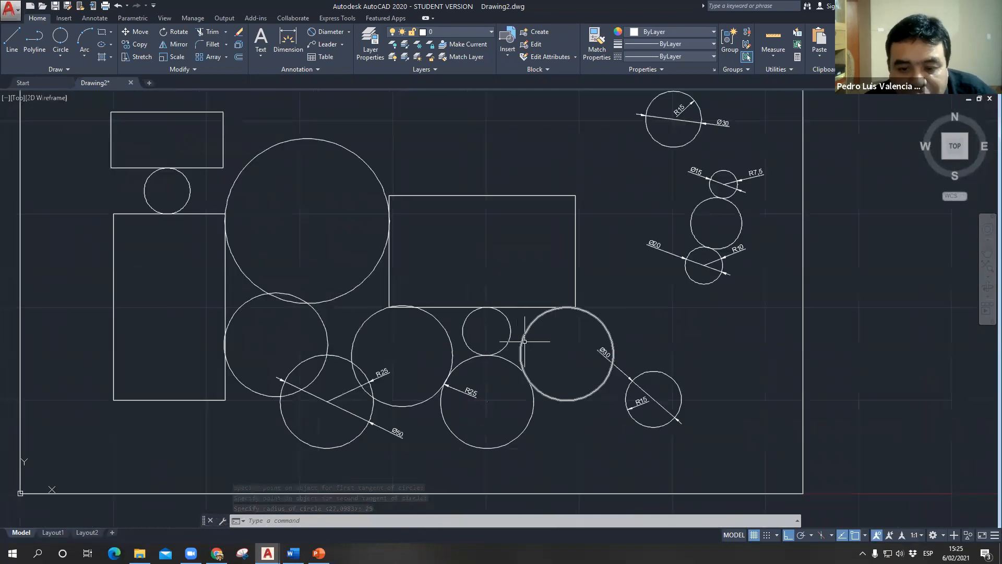
# - Draw a Ttr circle of radius 10 tangent to the central rectangle's bottom edge and the upper right of the small circle beneath it
pyautogui.press('Return')
pyautogui.write('t')
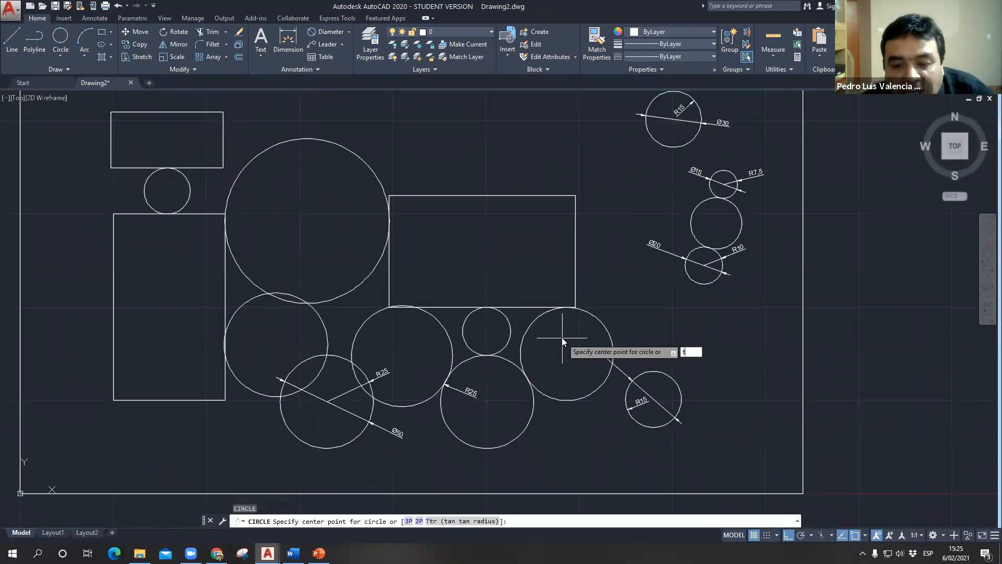
pyautogui.press('Return')
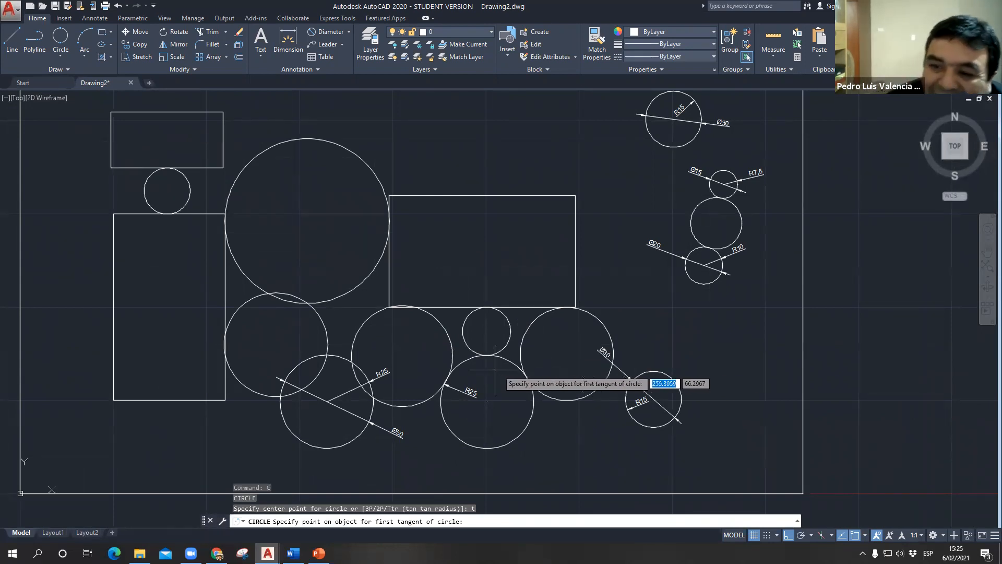
pyautogui.scroll(4, 514, 315)
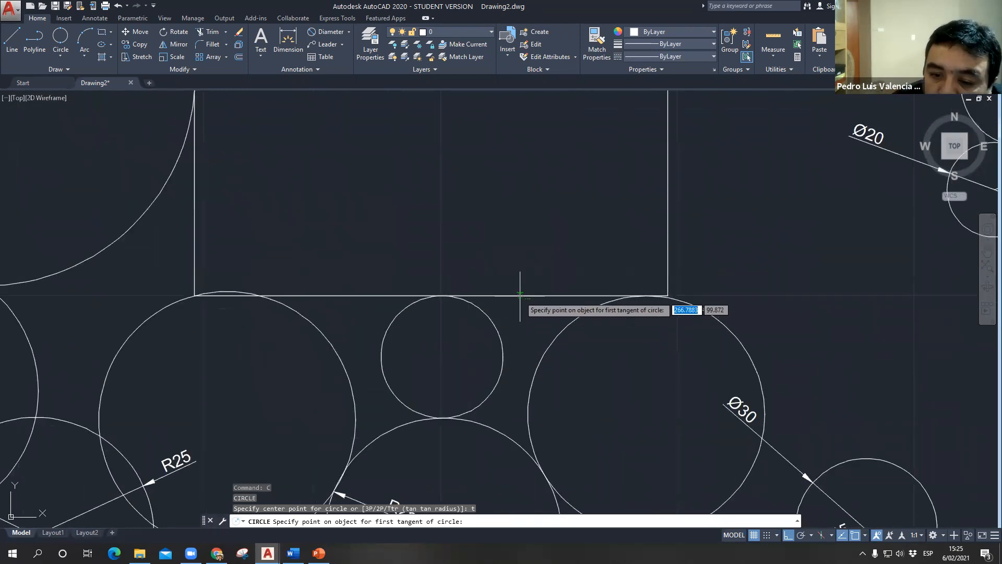
pyautogui.click(518, 307)
pyautogui.click(496, 325)
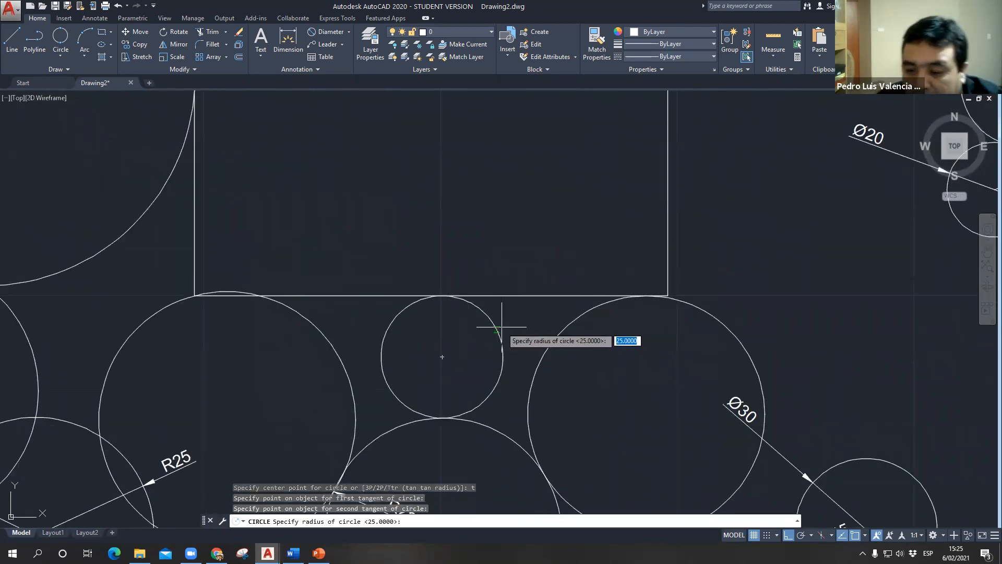
pyautogui.write('10')
pyautogui.press('Return')
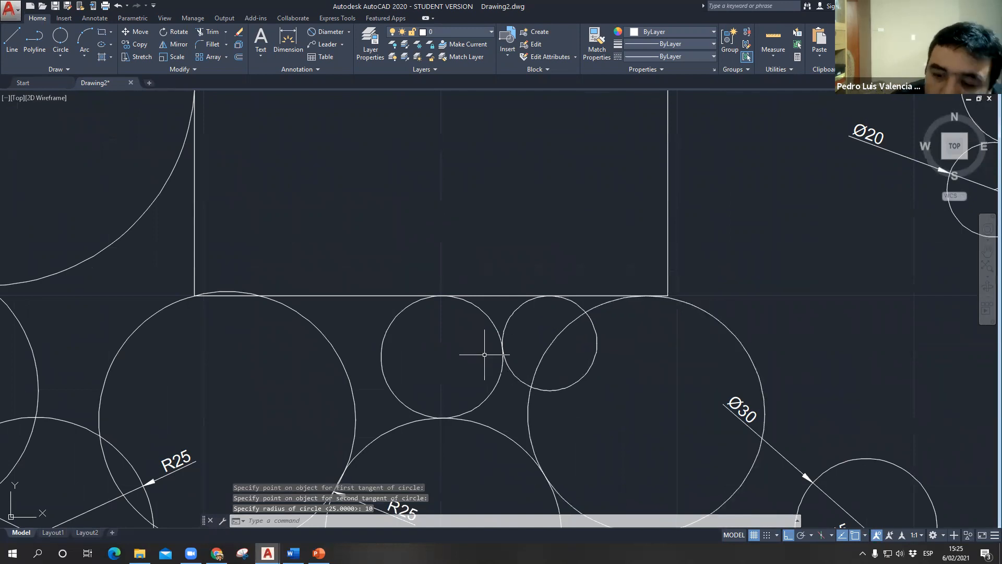
pyautogui.scroll(-2, 510, 347)
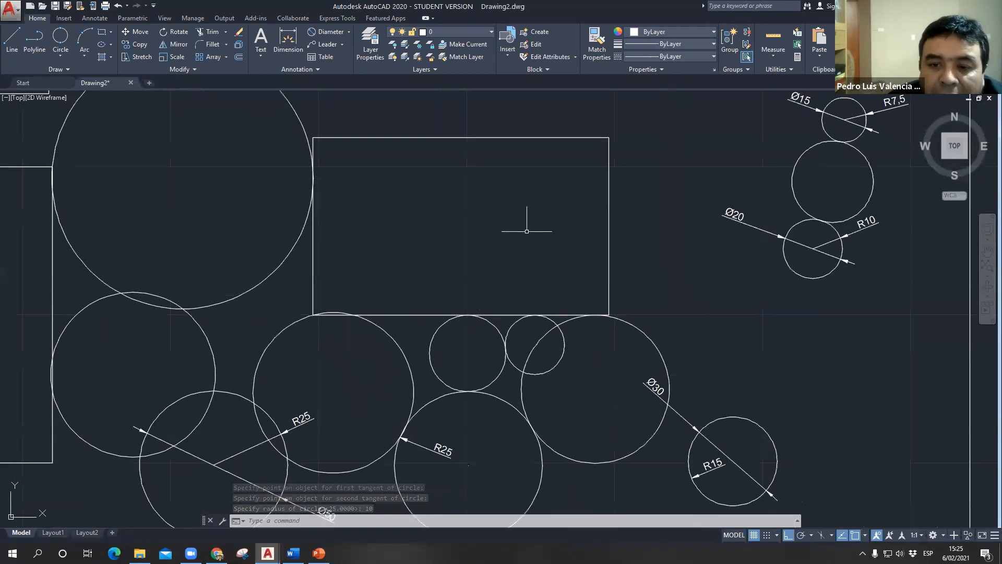
pyautogui.click(511, 142)
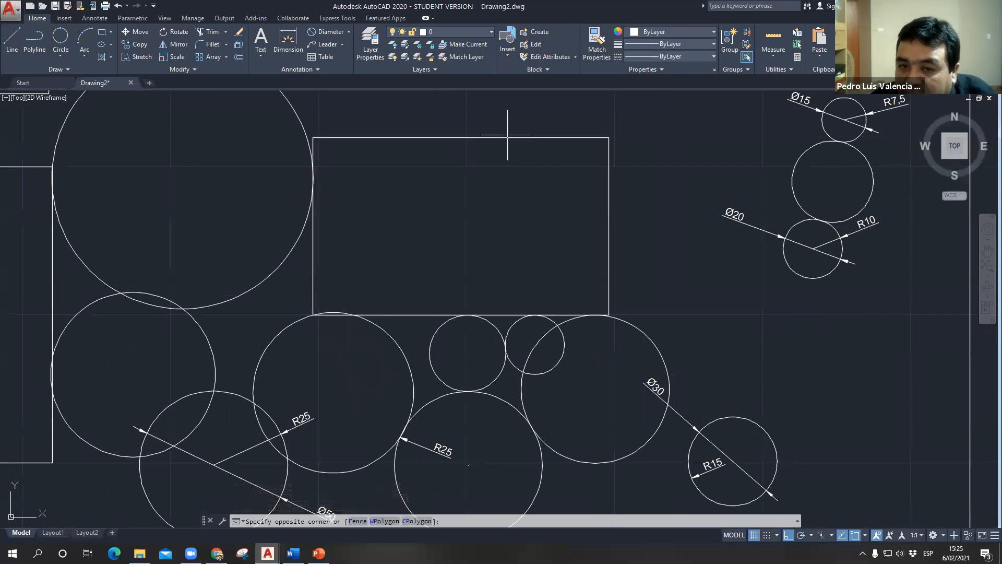
pyautogui.click(513, 141)
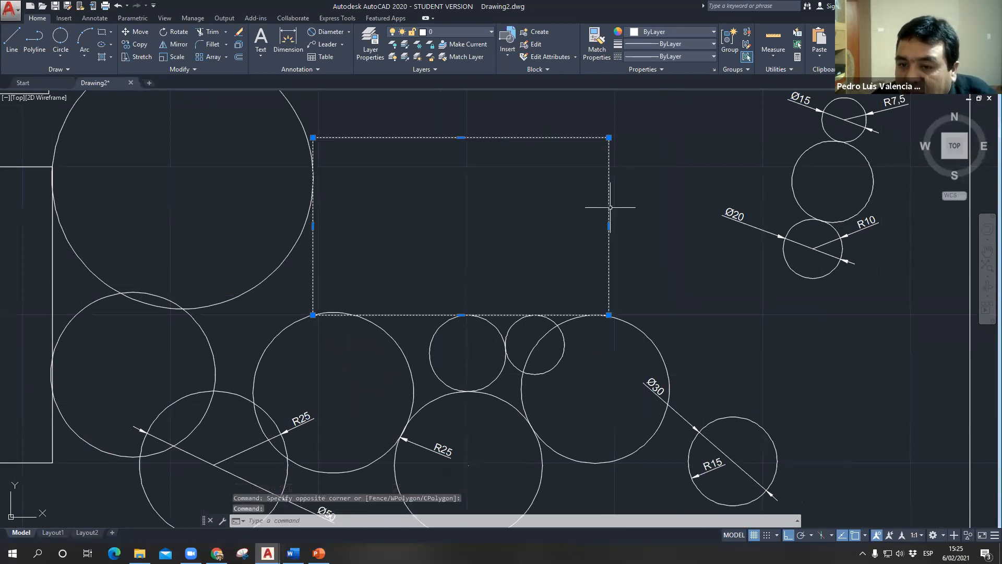
pyautogui.press('Escape')
pyautogui.press('Escape')
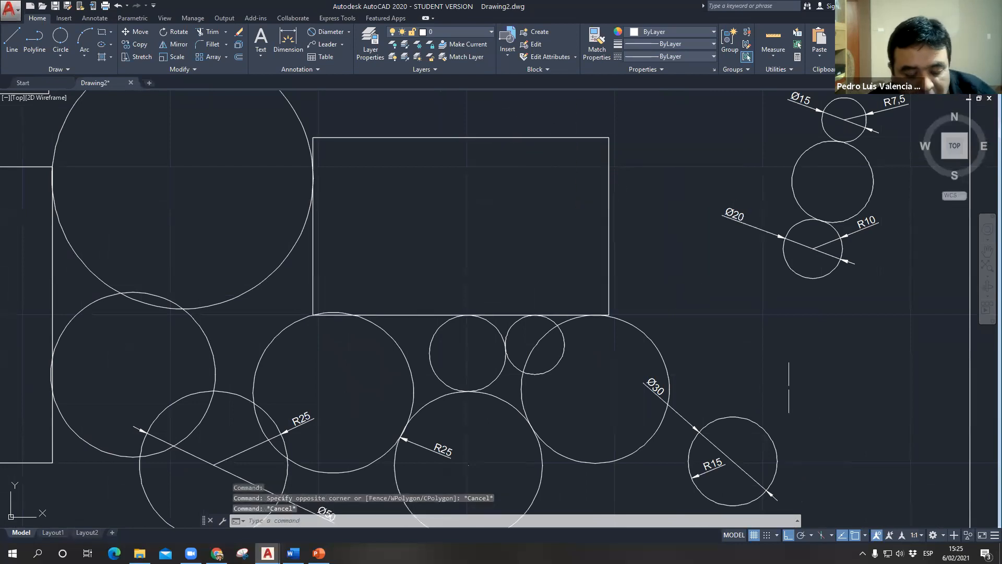
# - Draw a Ttr circle of radius 5 tangent to the central rectangle's top and right edges, inside its upper-right corner
pyautogui.write('c')
pyautogui.press('Return')
pyautogui.write('t')
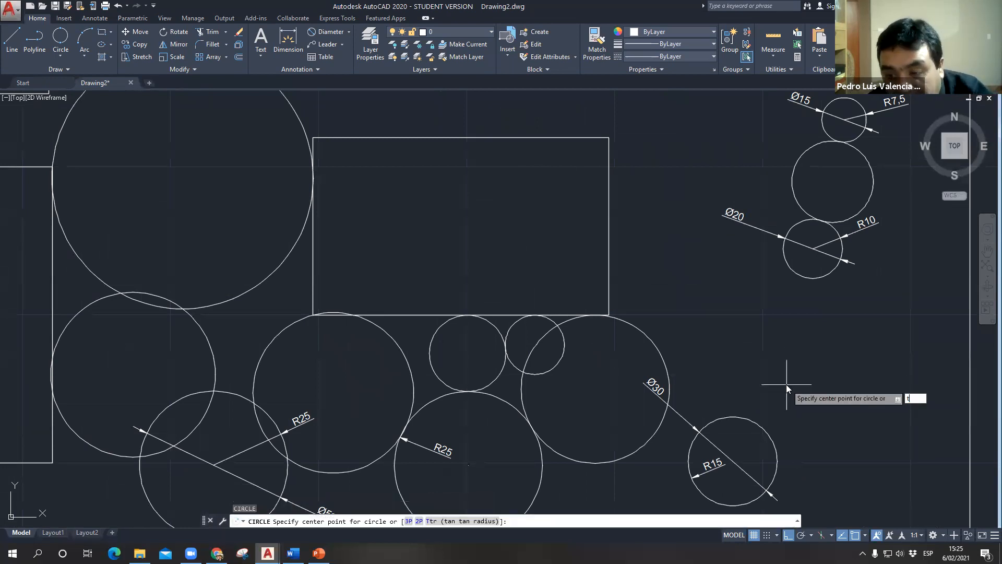
pyautogui.press('Return')
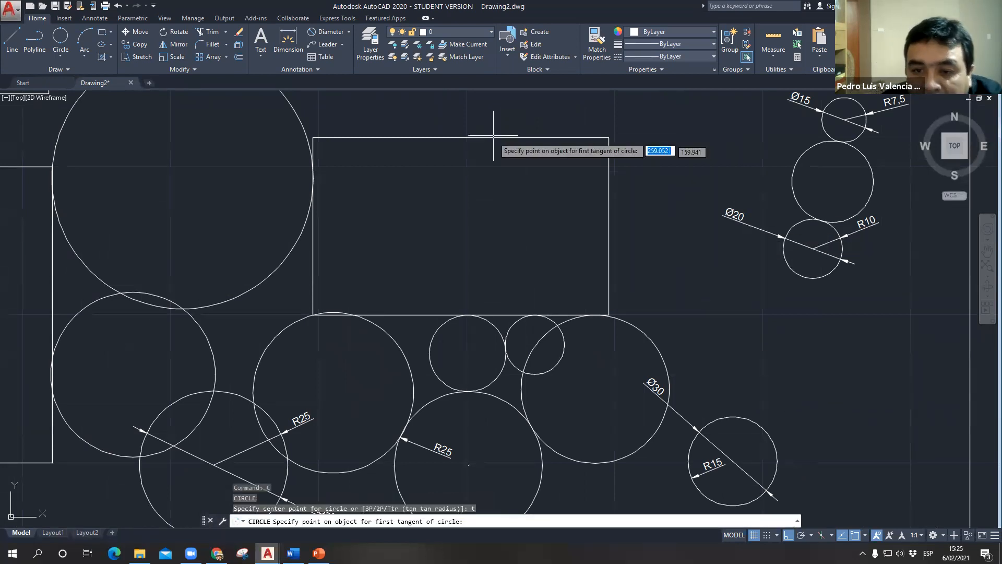
pyautogui.click(526, 135)
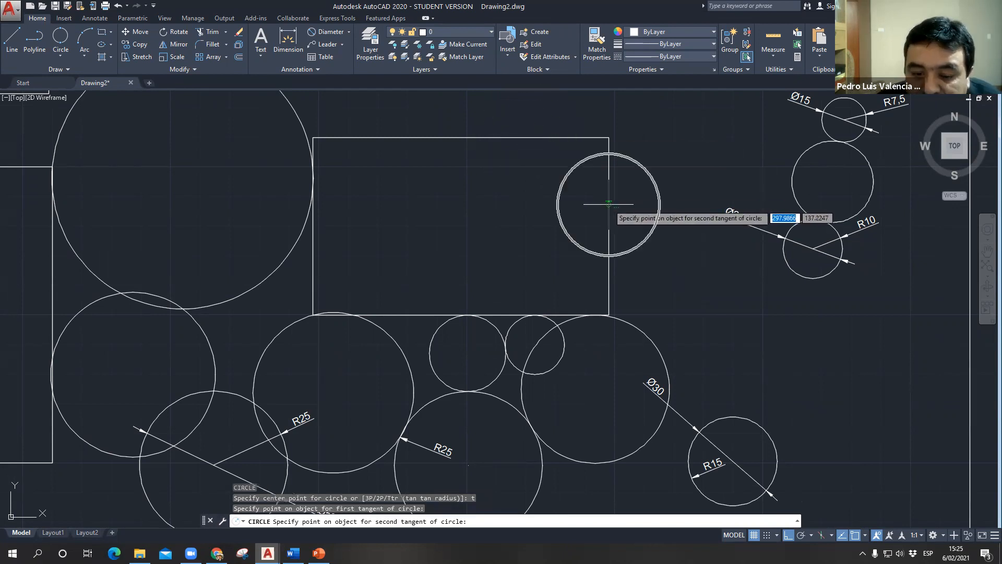
pyautogui.click(608, 203)
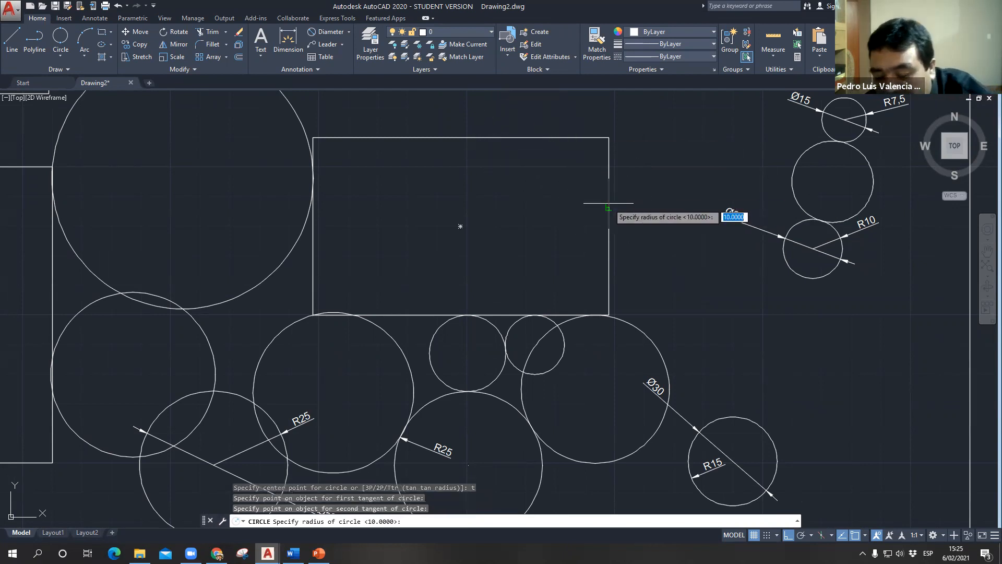
pyautogui.write('5')
pyautogui.press('Return')
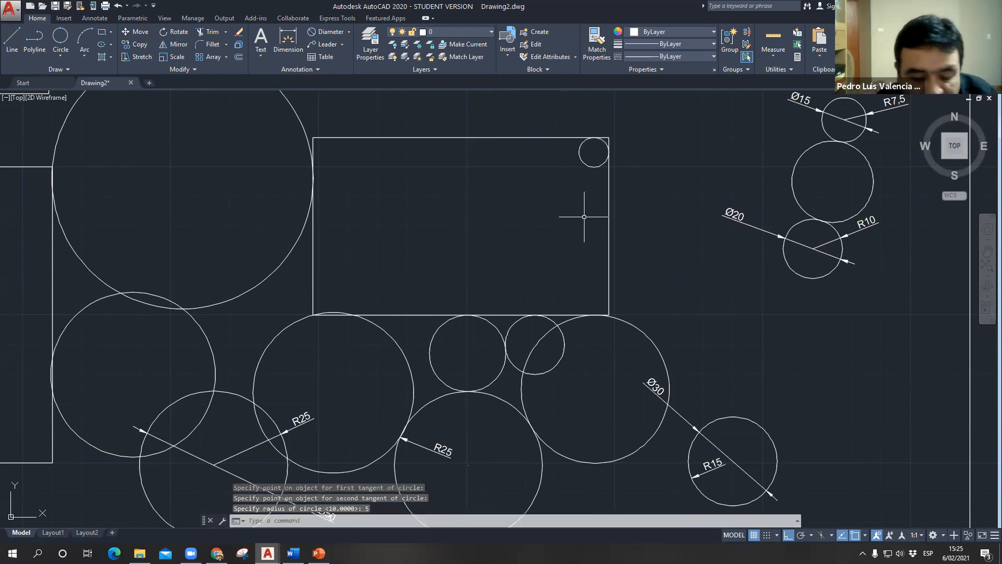
# - Draw a Ttr circle of radius 20 tangent to the central rectangle's right and bottom edges, inside its lower-right corner
pyautogui.write('c')
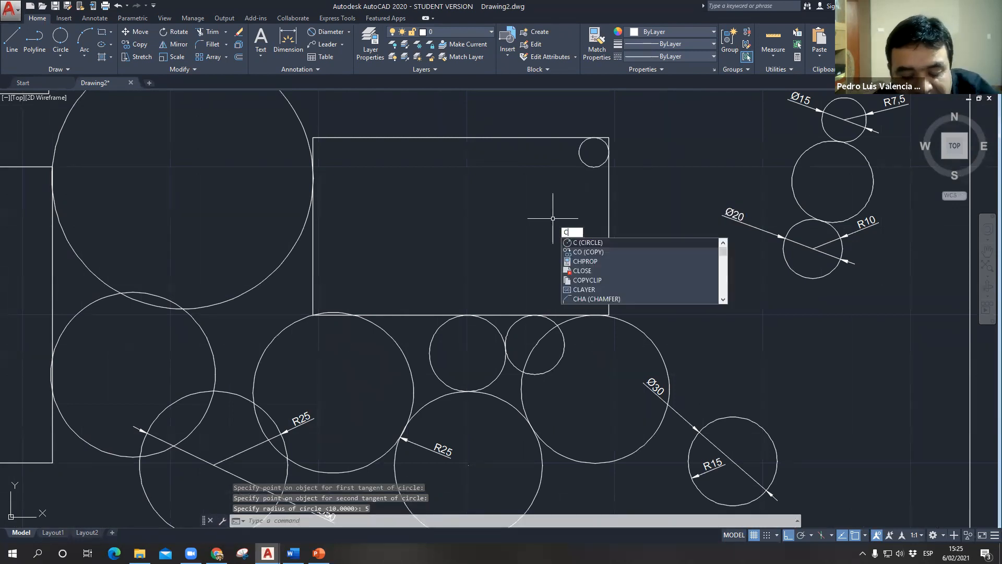
pyautogui.press('Return')
pyautogui.write('t')
pyautogui.press('Return')
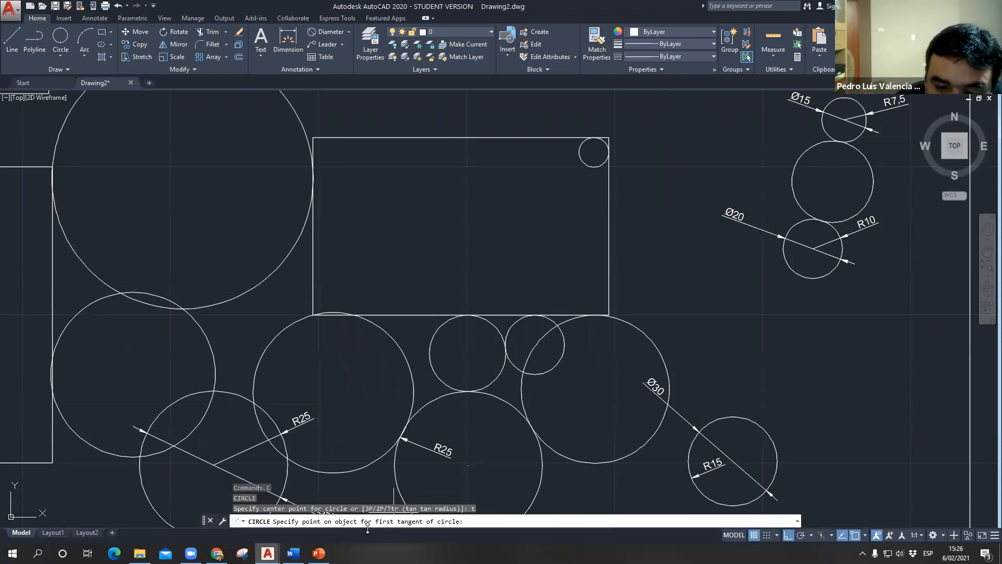
pyautogui.click(607, 260)
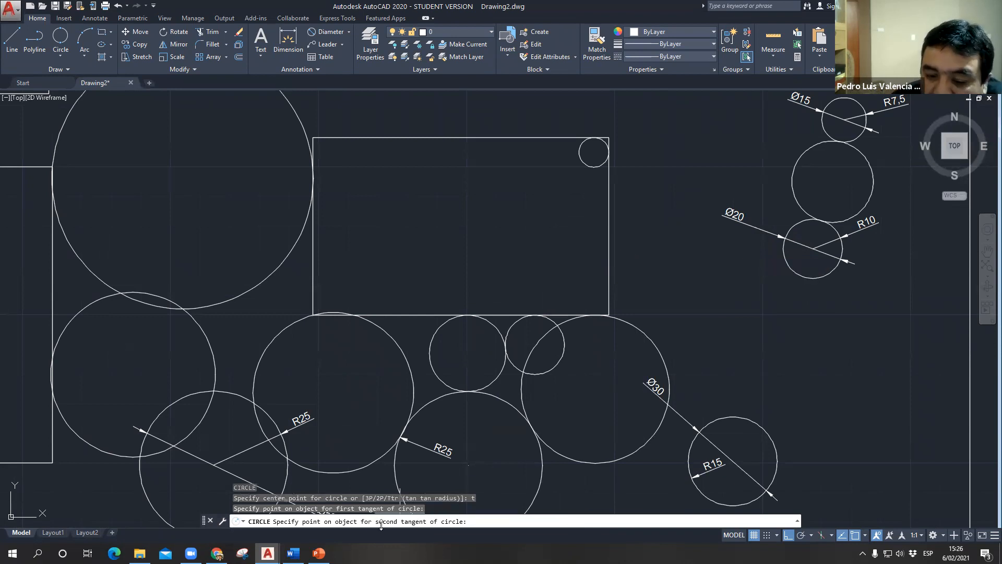
pyautogui.click(500, 313)
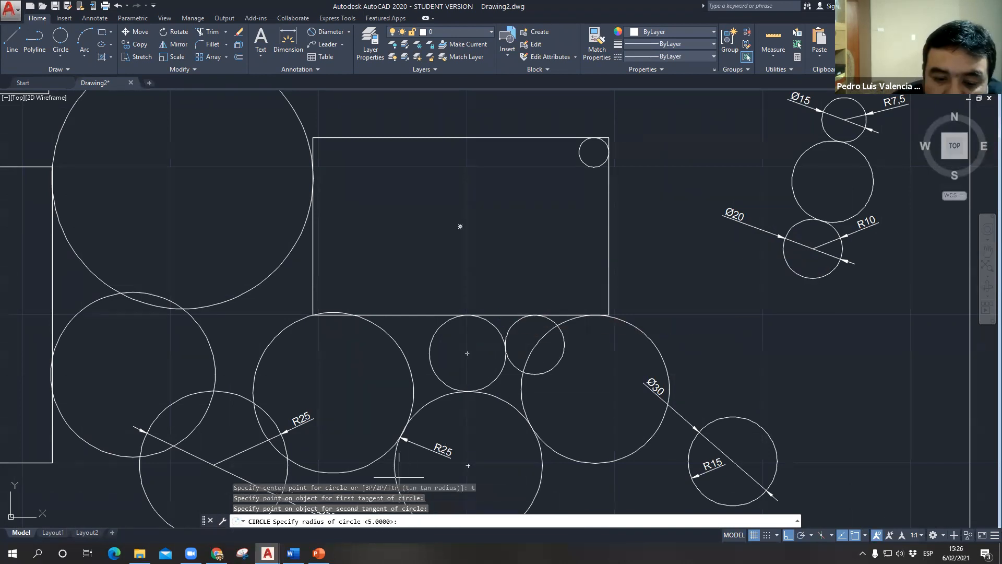
pyautogui.write('20')
pyautogui.press('Return')
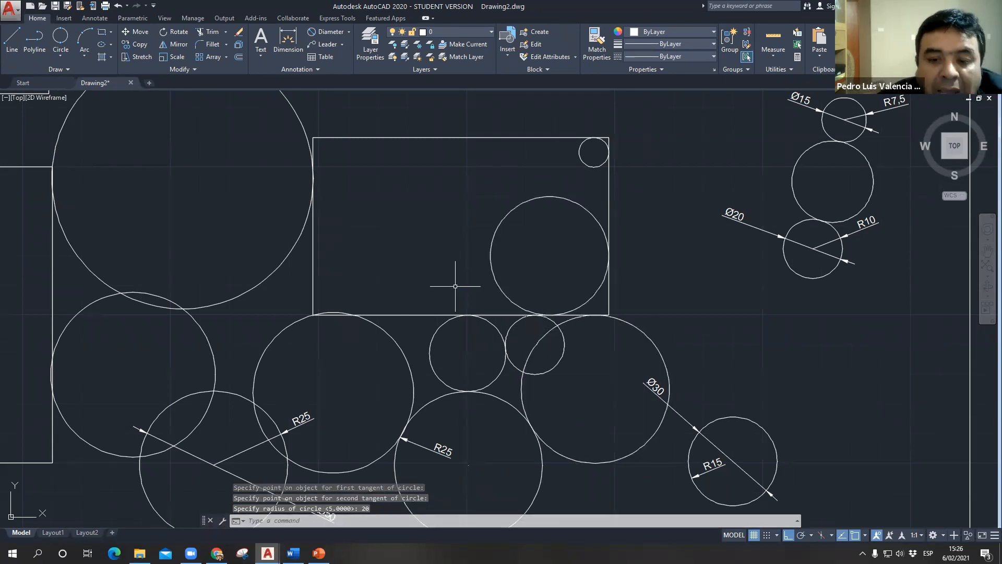
# - Highlight the central rectangle, the large circle at its lower-left corner and the small circle beneath its bottom edge, and clear the selection
pyautogui.scroll(4, 405, 339)
pyautogui.moveTo(406, 339); pyautogui.dragTo(407, 296, button='middle')
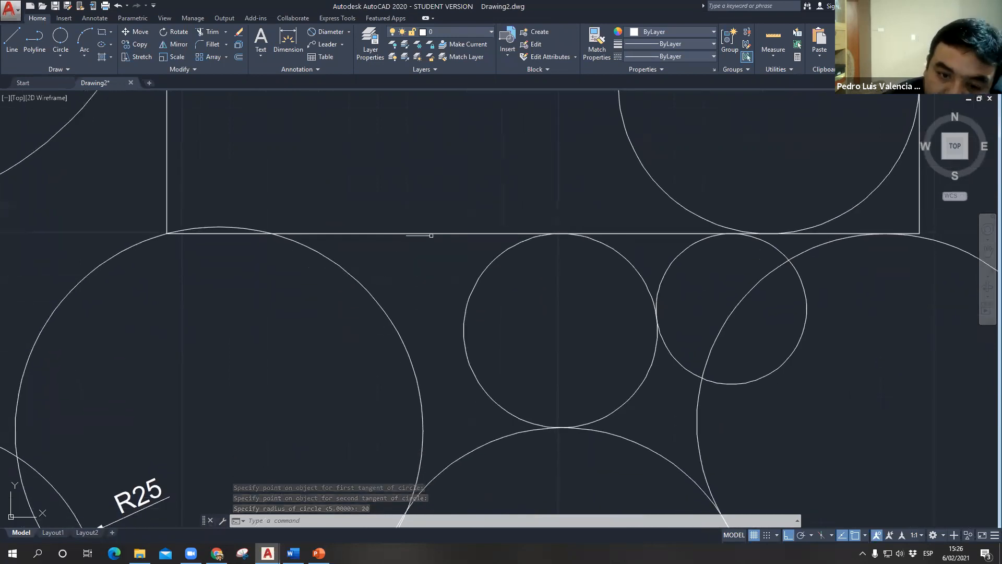
pyautogui.click(411, 234)
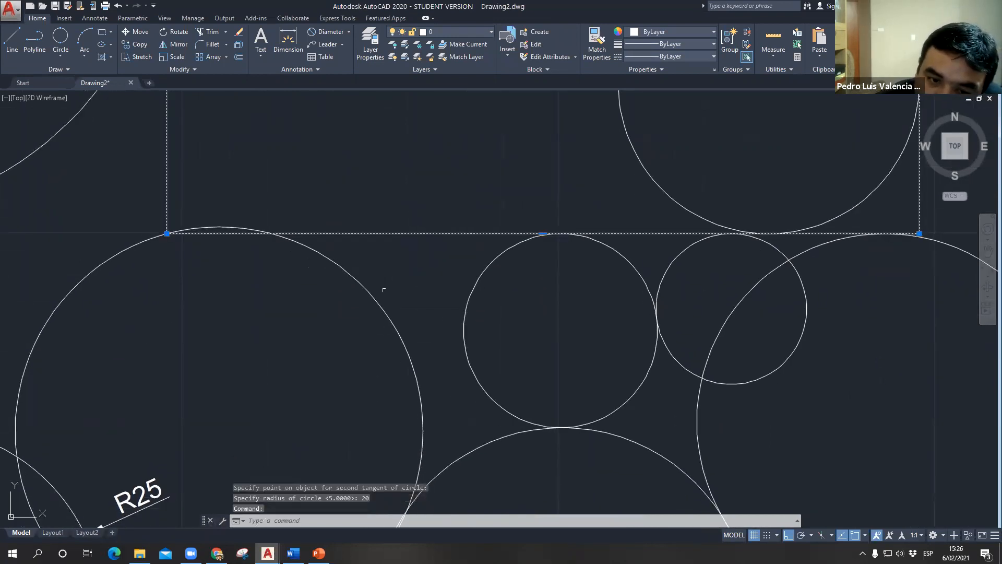
pyautogui.click(382, 305)
pyautogui.click(465, 300)
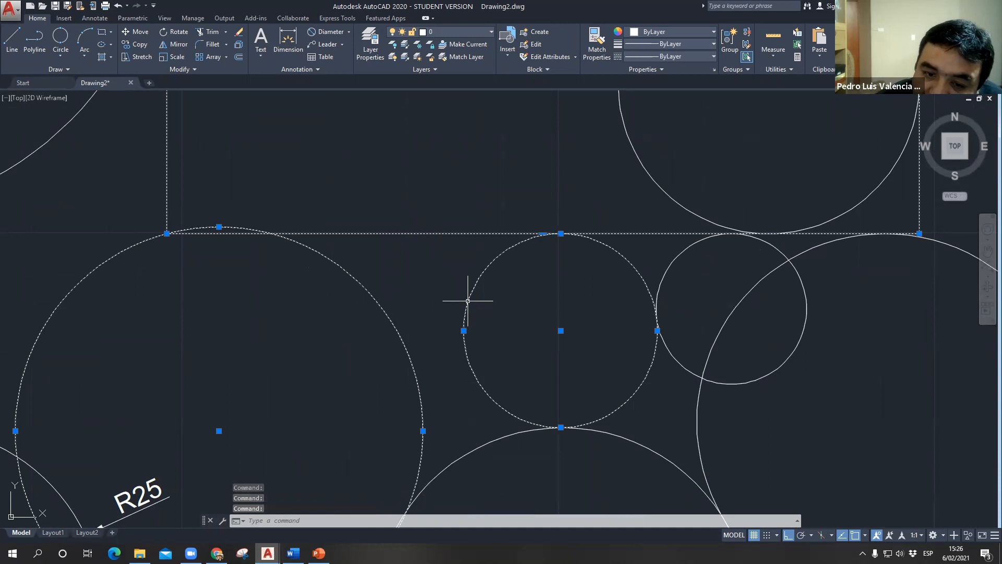
pyautogui.press('Escape')
# - Try a 3-Point circle between the rectangle's bottom edge, the large circle and the small circle, and delete it
pyautogui.click(61, 57)
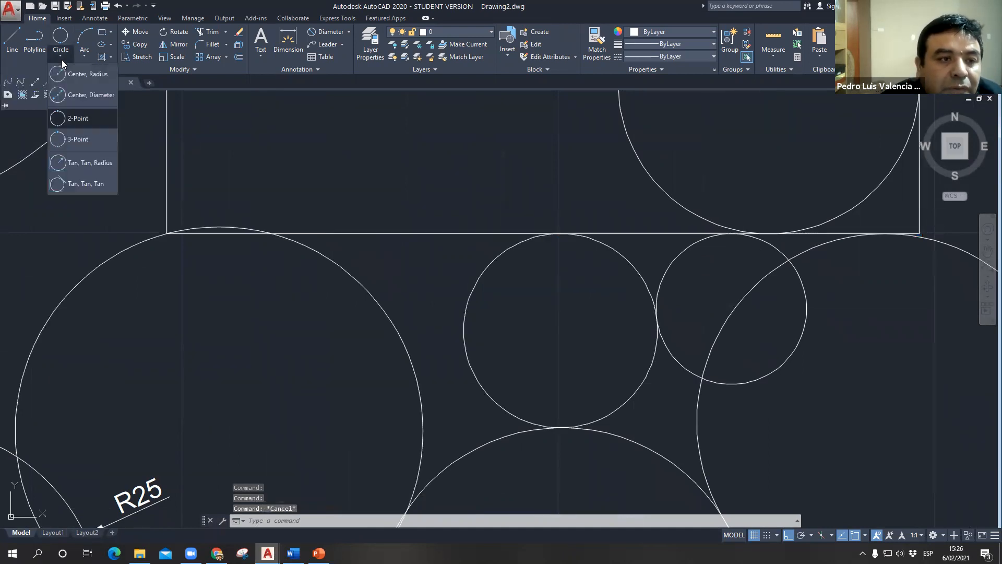
pyautogui.click(92, 141)
pyautogui.click(420, 233)
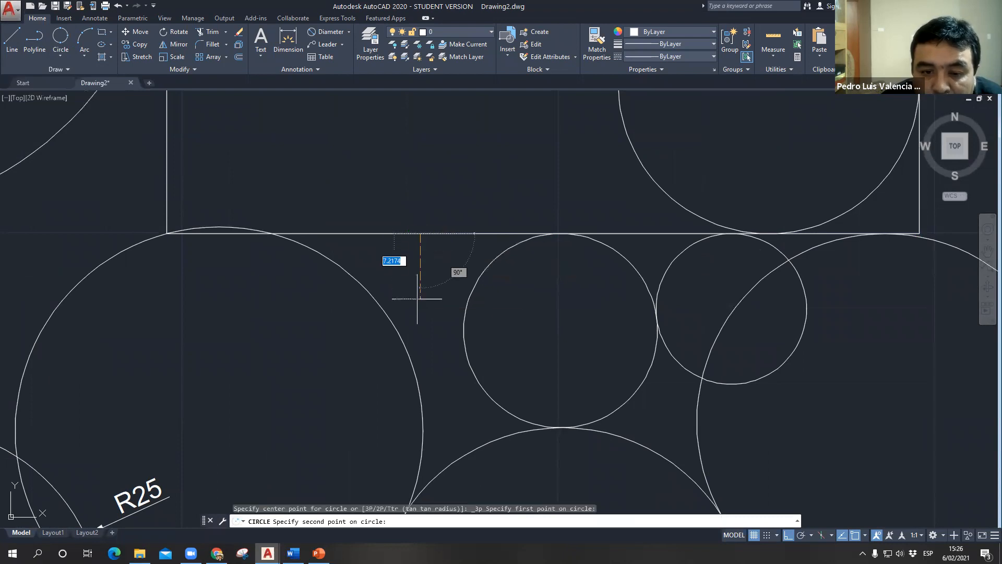
pyautogui.click(421, 334)
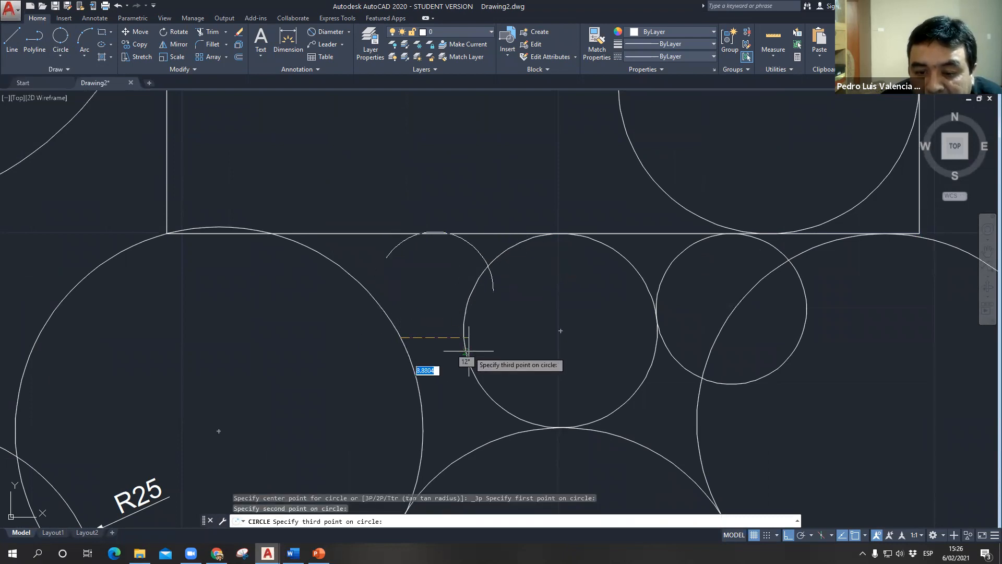
pyautogui.click(455, 356)
pyautogui.click(504, 318)
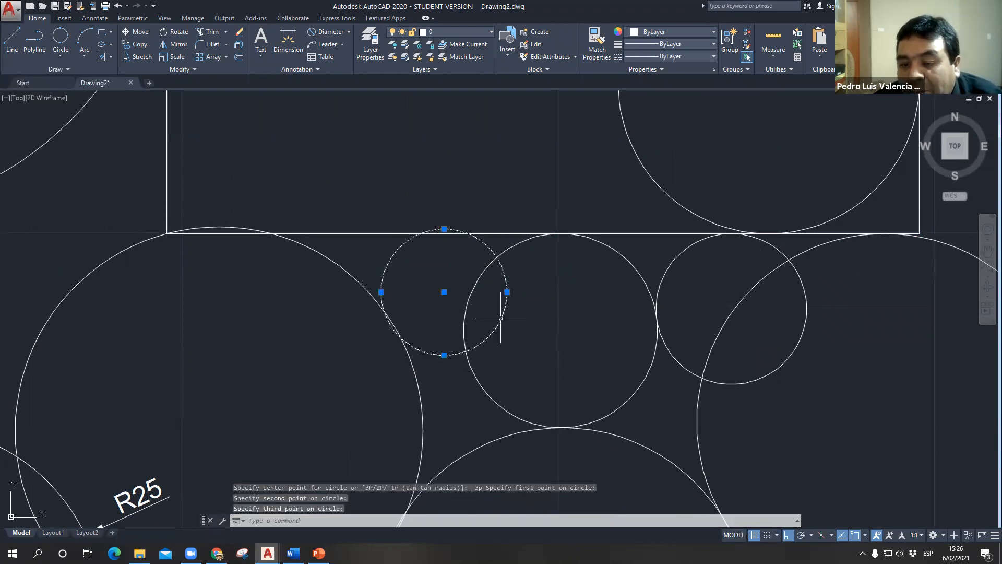
pyautogui.press('Delete')
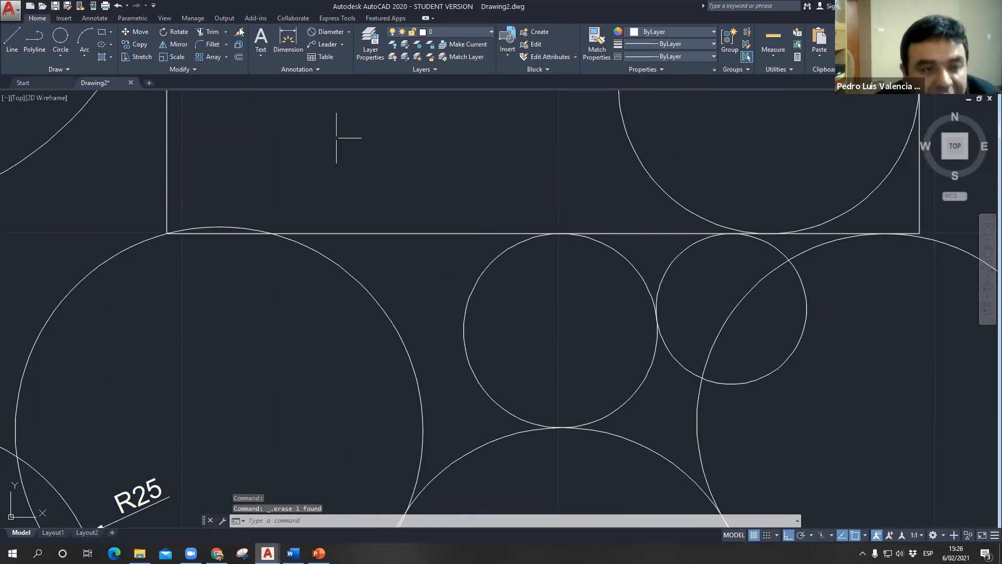
pyautogui.write('c')
pyautogui.press('Return')
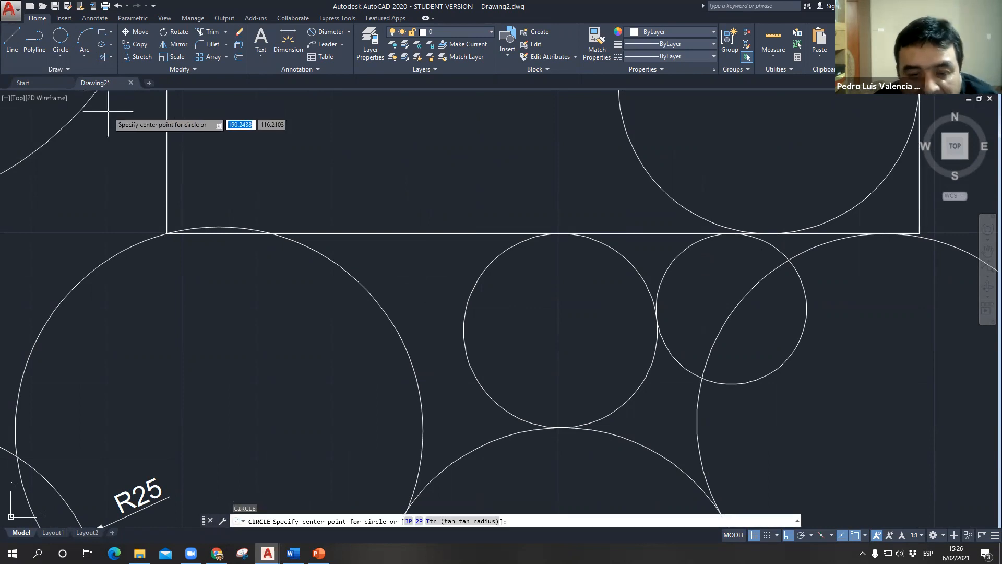
pyautogui.press('Escape')
pyautogui.press('Escape')
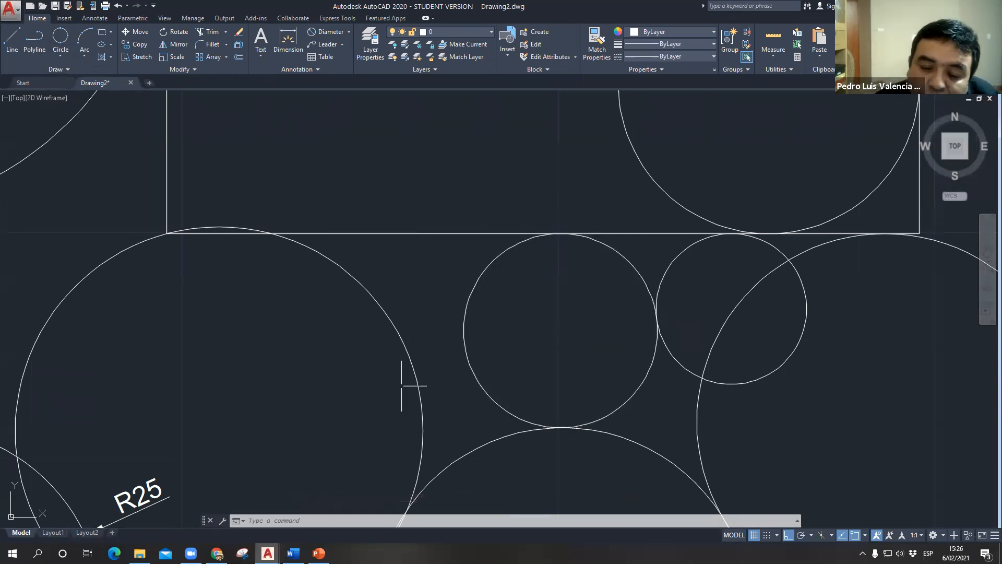
pyautogui.write('c')
pyautogui.press('Return')
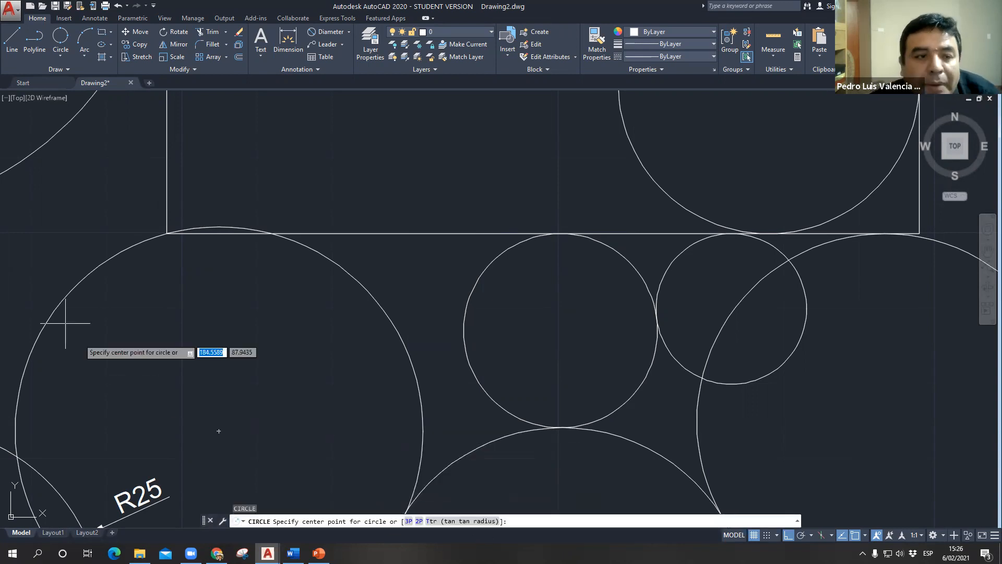
pyautogui.press('Escape')
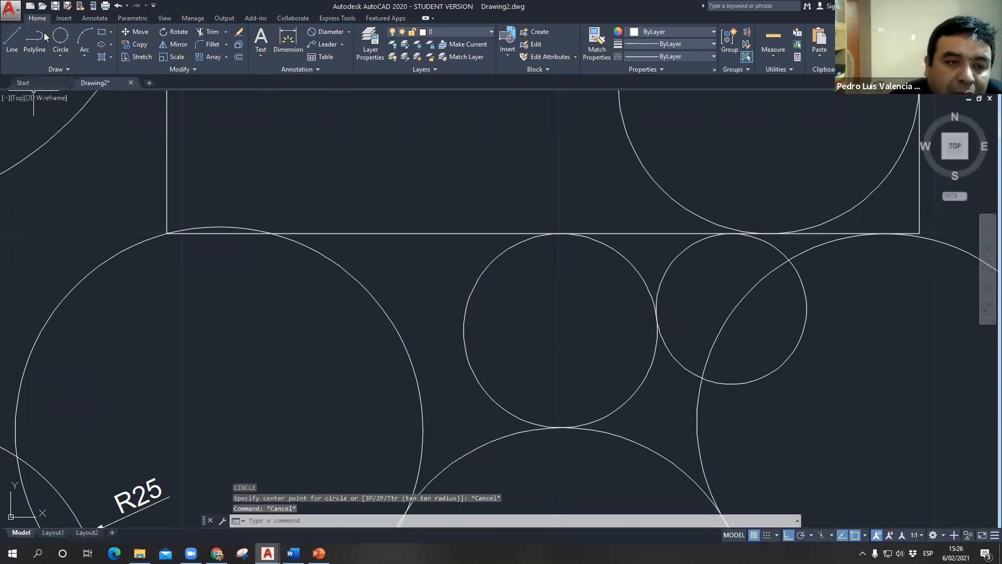
# - Draw a Tan, Tan, Tan circle touching the central rectangle's bottom edge, the large circle's upper right and the small circle's upper left
pyautogui.click(60, 56)
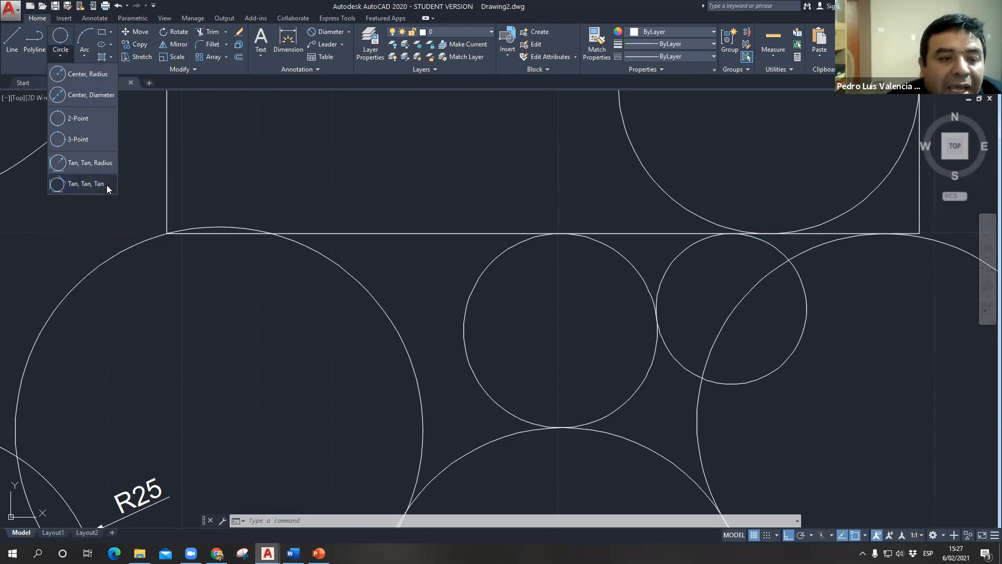
pyautogui.click(107, 184)
pyautogui.click(406, 234)
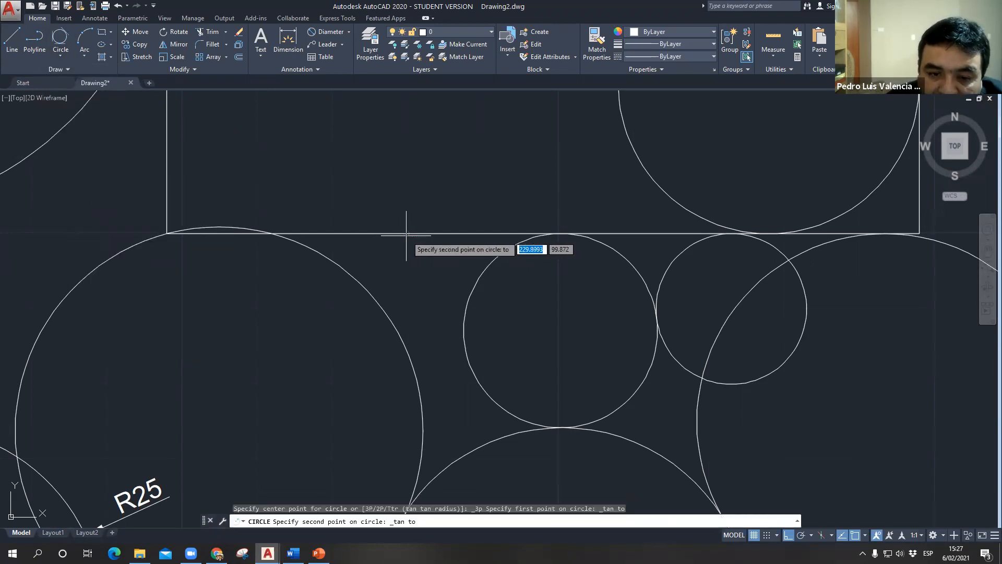
pyautogui.click(376, 287)
pyautogui.click(465, 302)
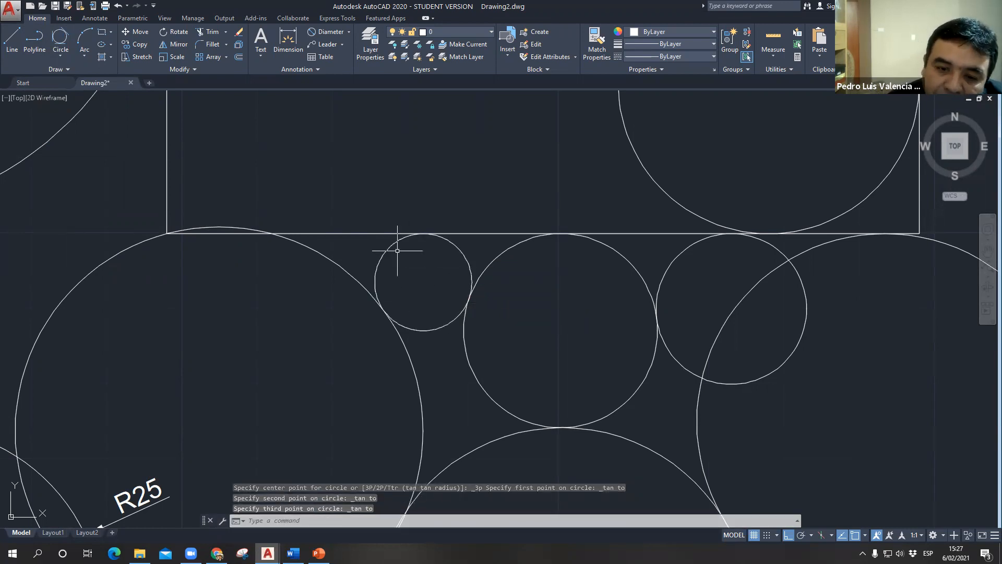
# - Draw a Tan, Tan, Tan circle picking the rectangle's bottom edge, the middle circle's right side and the top of the circle beside it
pyautogui.scroll(6, 397, 250)
pyautogui.scroll(-2, 395, 244)
pyautogui.click(60, 38)
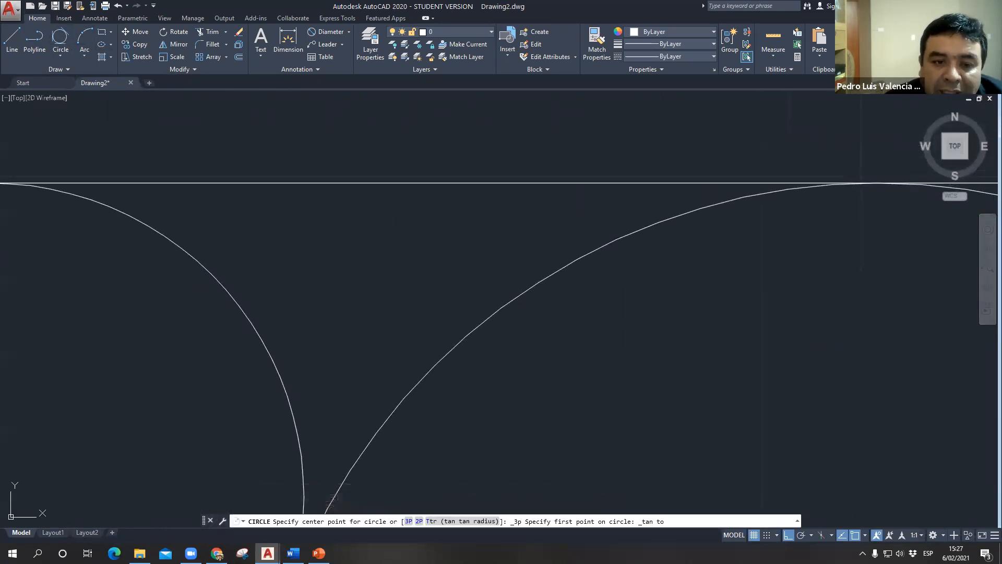
pyautogui.click(65, 48)
pyautogui.click(94, 182)
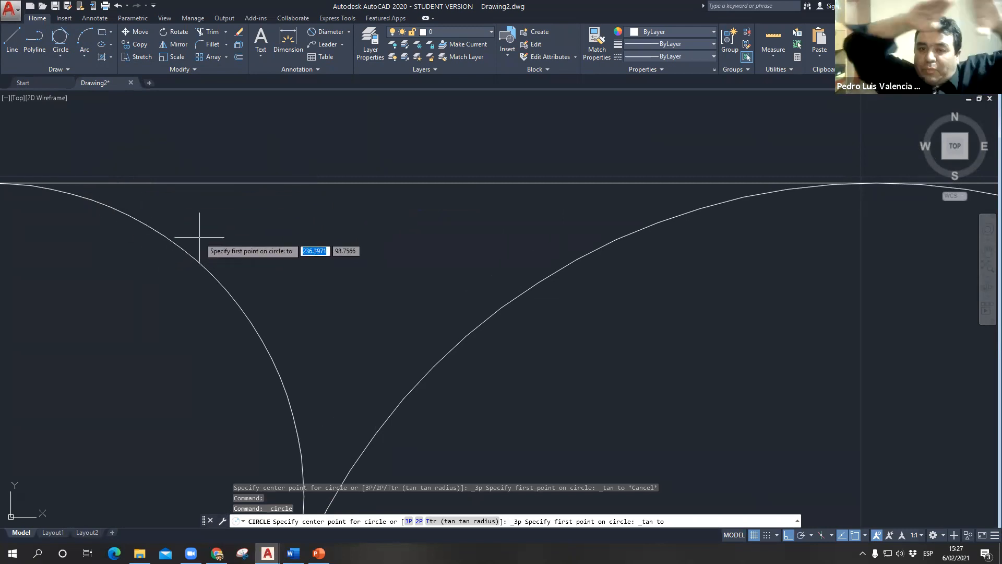
pyautogui.click(111, 189)
pyautogui.click(302, 472)
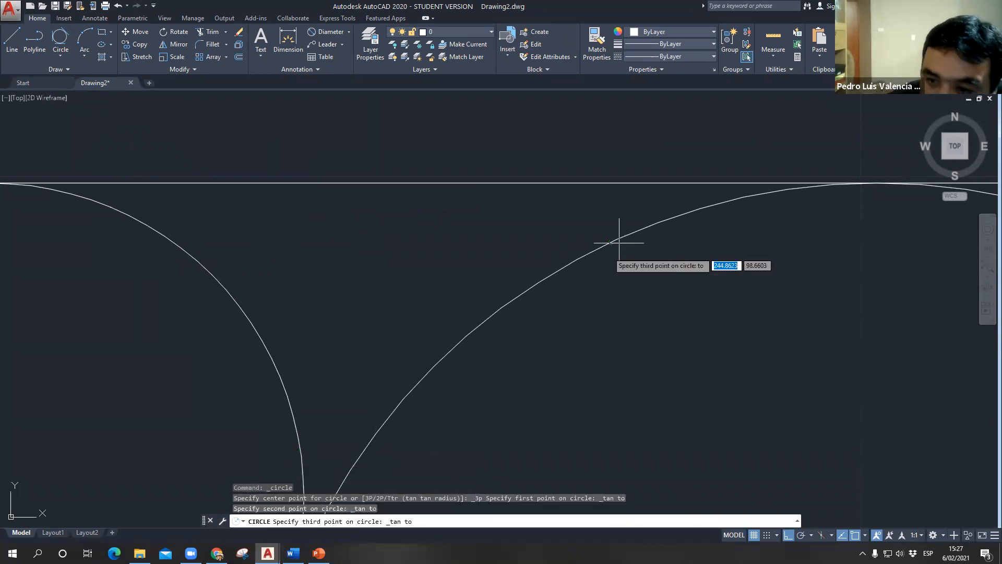
pyautogui.click(754, 191)
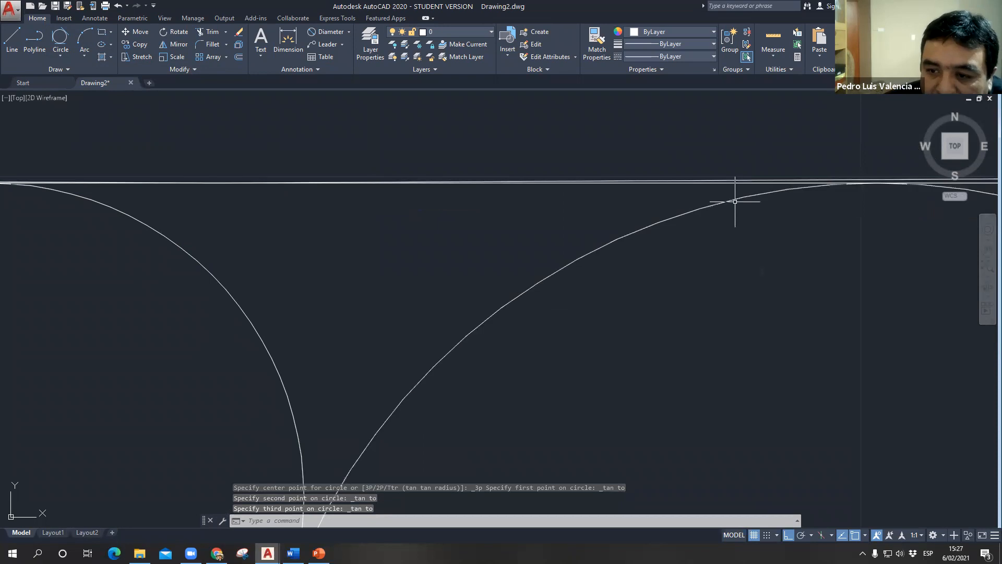
# - Draw a Tan, Tan, Tan circle touching the rectangle's bottom edge, the middle circle's upper right and the neighbouring circle's upper left
pyautogui.scroll(-5, 384, 376)
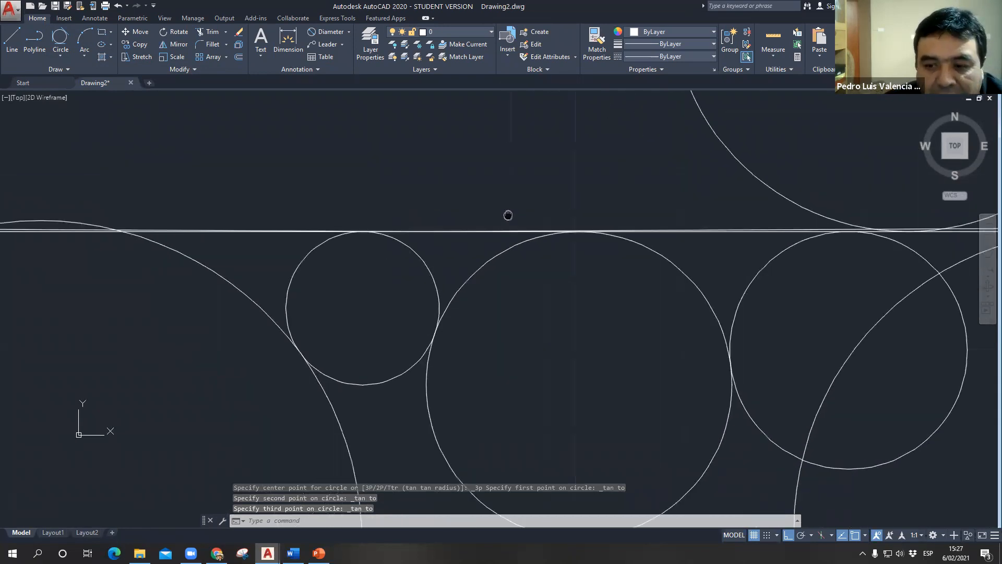
pyautogui.write('c')
pyautogui.press('Return')
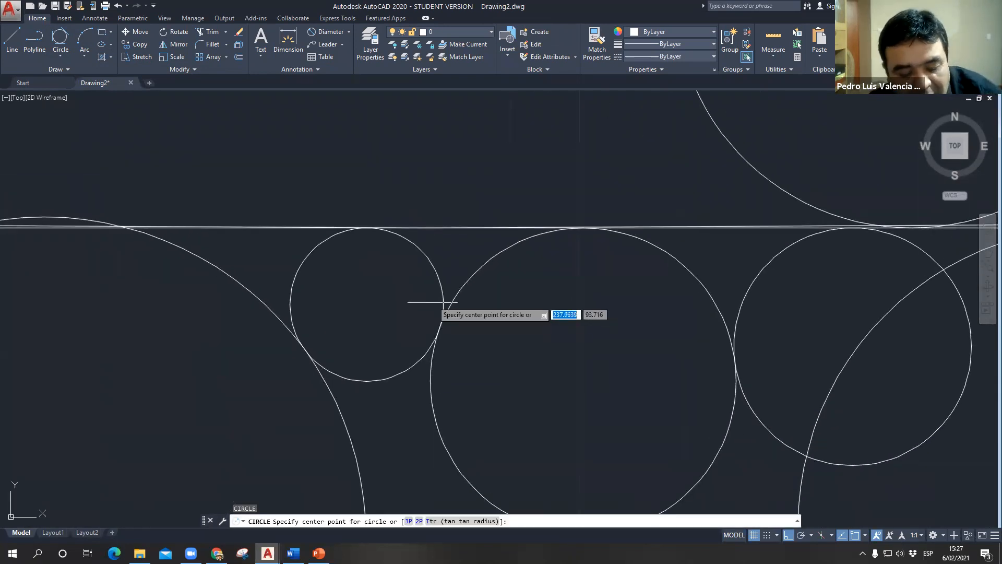
pyautogui.press('Escape')
pyautogui.click(67, 39)
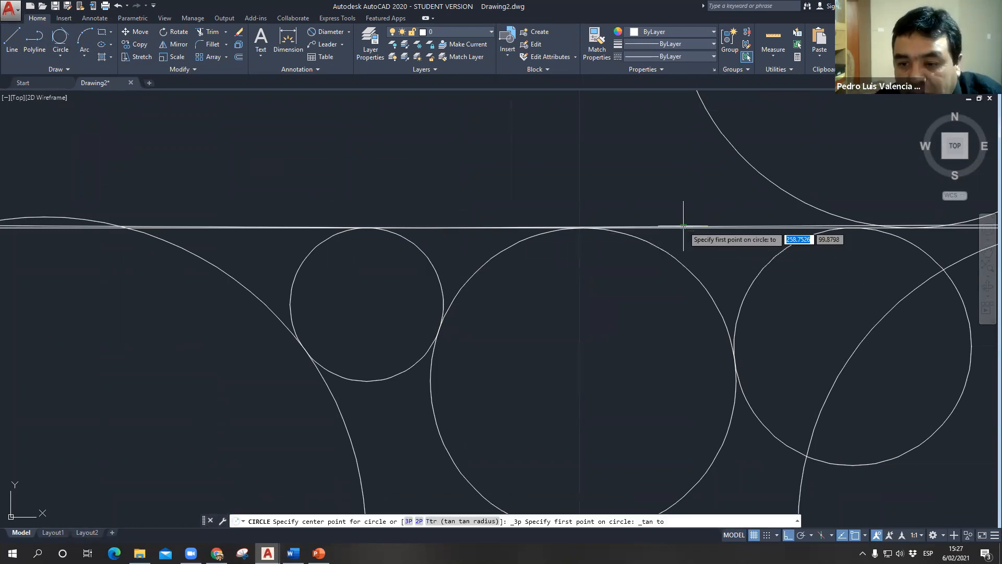
pyautogui.click(654, 228)
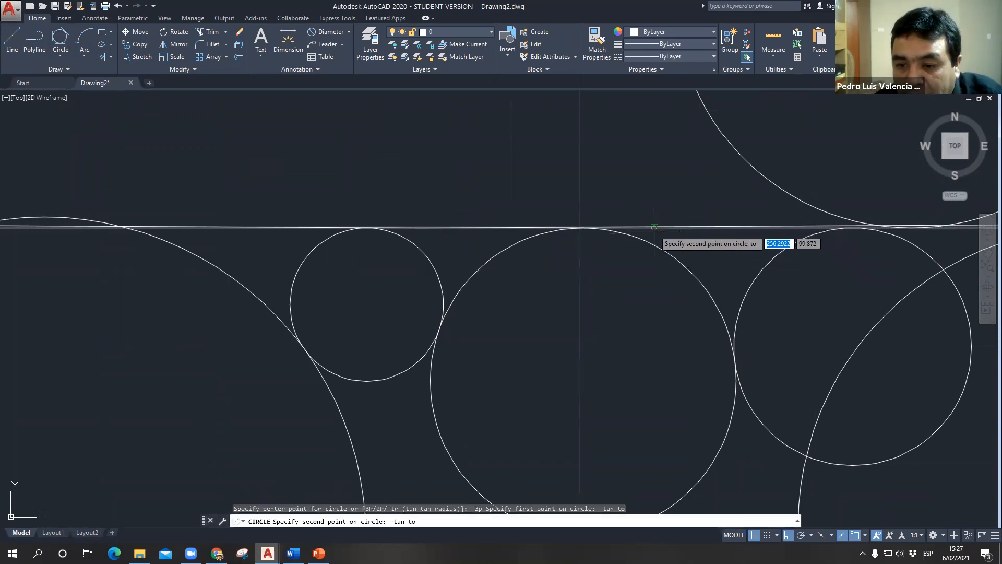
pyautogui.click(705, 282)
pyautogui.click(782, 249)
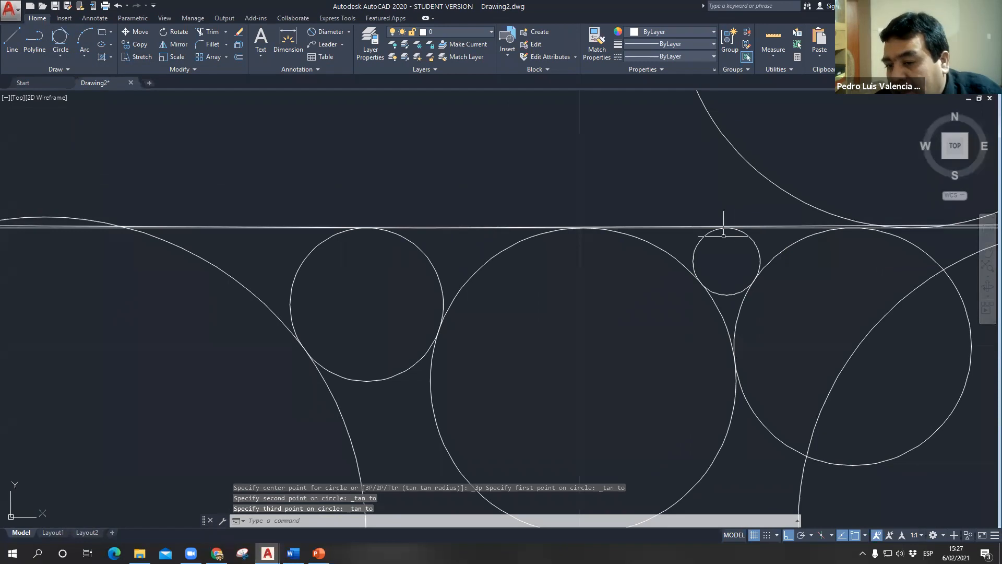
# - Draw a smaller Tan, Tan, Tan circle between the rectangle's bottom edge, the newest small circle's right side and the larger circle beside it
pyautogui.scroll(4, 736, 279)
pyautogui.scroll(2, 847, 241)
pyautogui.moveTo(846, 240); pyautogui.dragTo(635, 321, button='middle')
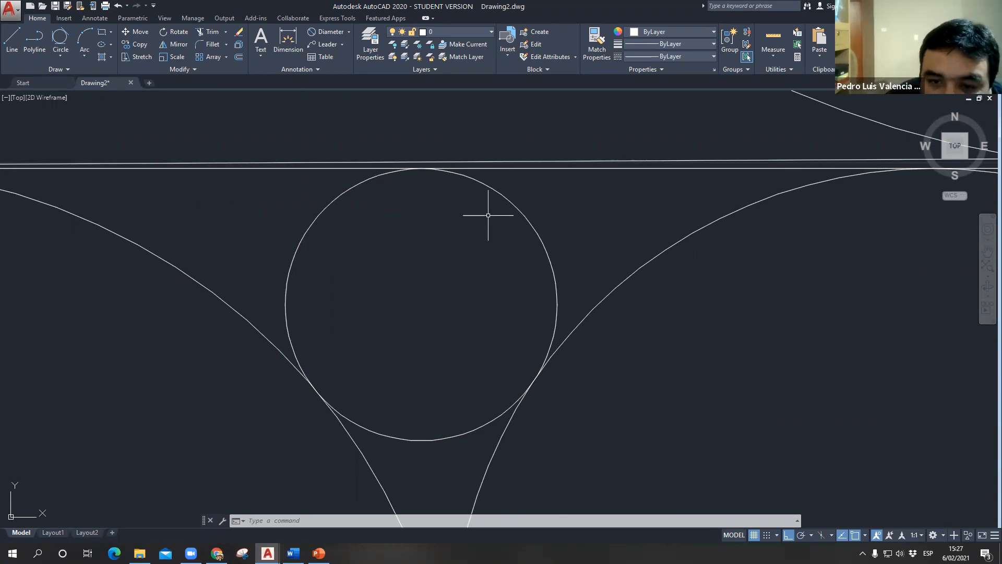
pyautogui.scroll(-8, 458, 331)
pyautogui.scroll(2, 486, 319)
pyautogui.scroll(6, 486, 319)
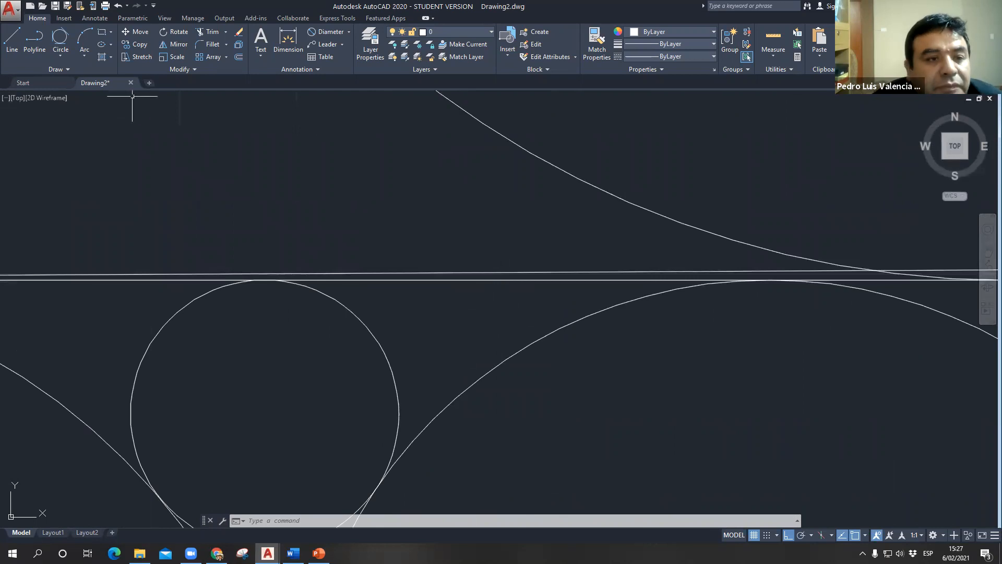
pyautogui.click(69, 31)
pyautogui.click(452, 280)
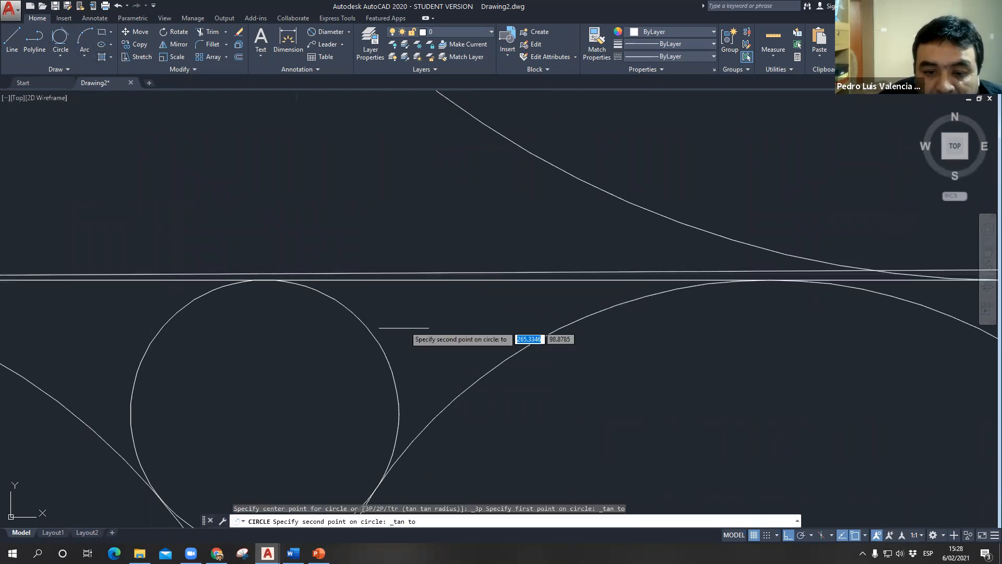
pyautogui.click(386, 354)
pyautogui.click(483, 380)
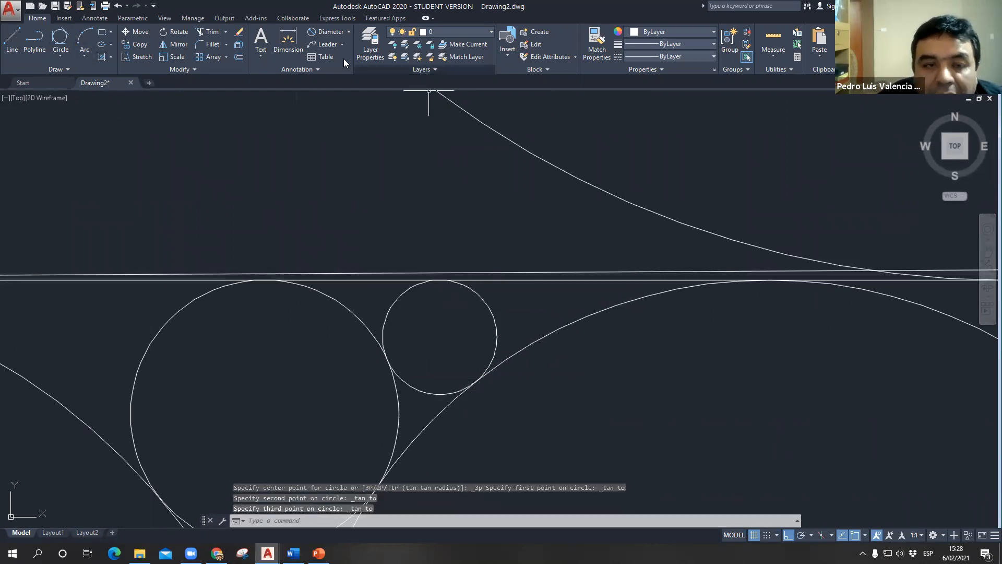
# - Add a second, smaller Tan, Tan, Tan circle to the row, touching the bottom edge, the preceding circle and the larger circle's arc
pyautogui.click(60, 39)
pyautogui.click(557, 281)
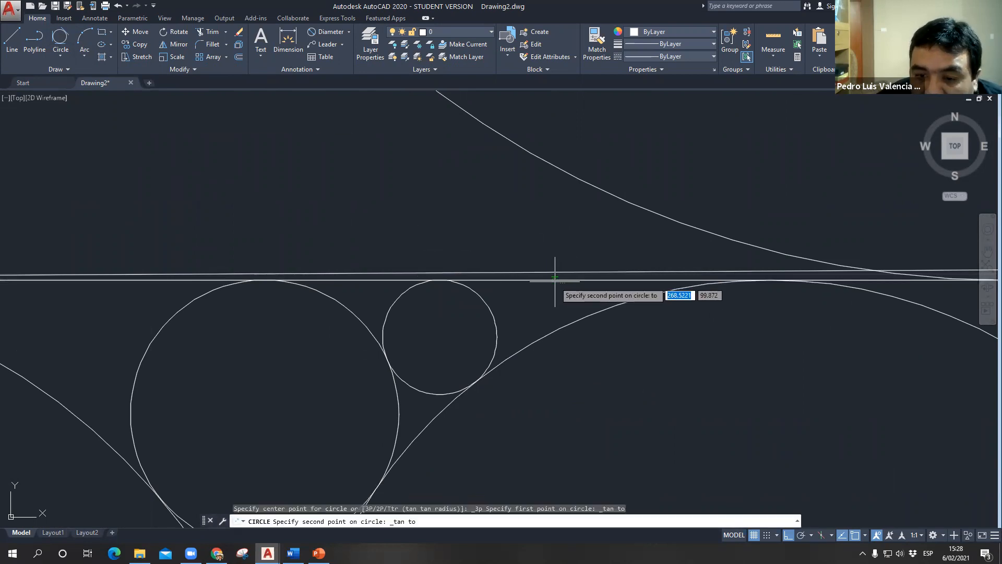
pyautogui.click(501, 319)
pyautogui.click(549, 334)
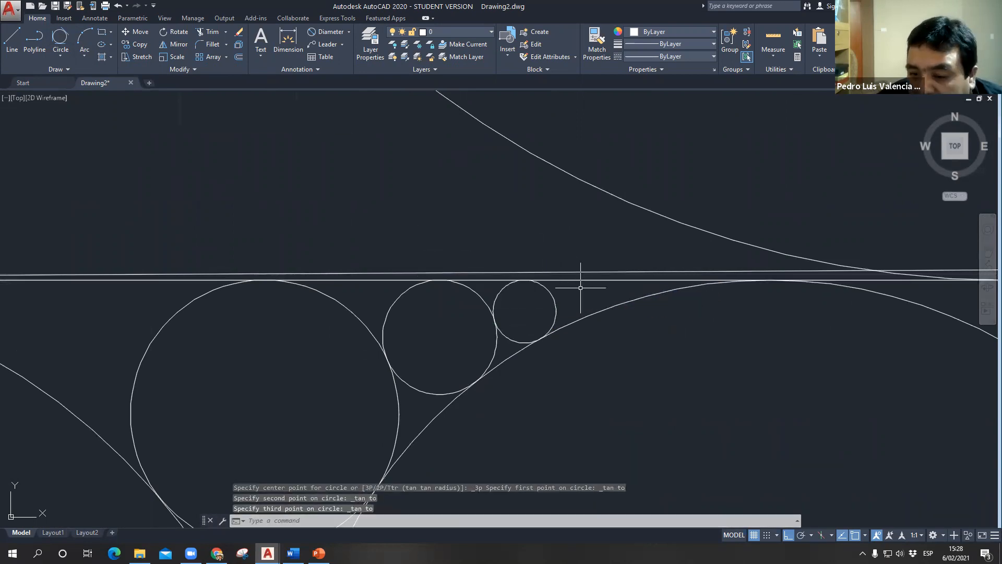
# - Add a third Tan, Tan, Tan circle farther into the narrowing gap, tangent to the bottom edge, the second circle and the larger arc
pyautogui.click(72, 39)
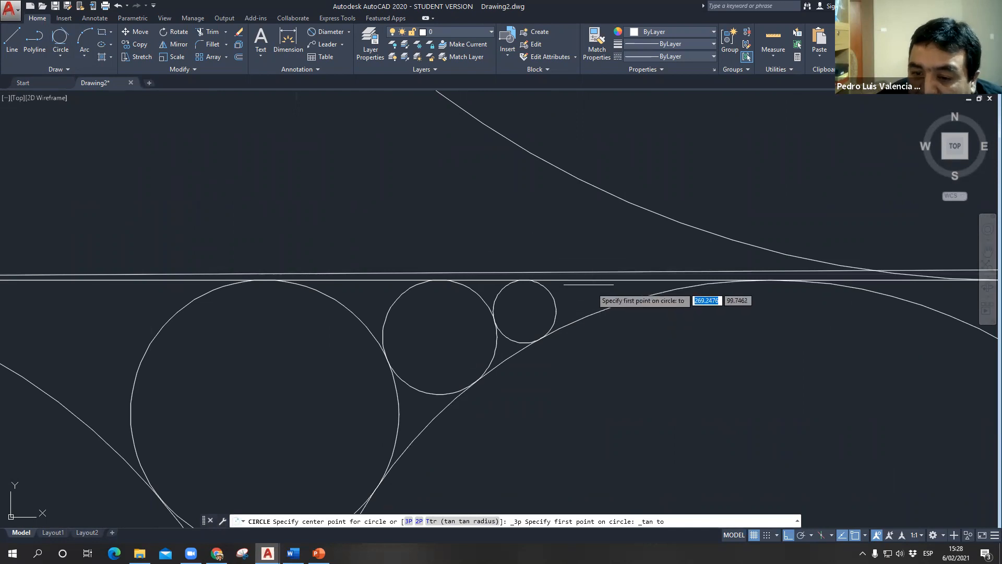
pyautogui.click(582, 282)
pyautogui.click(554, 305)
pyautogui.click(607, 313)
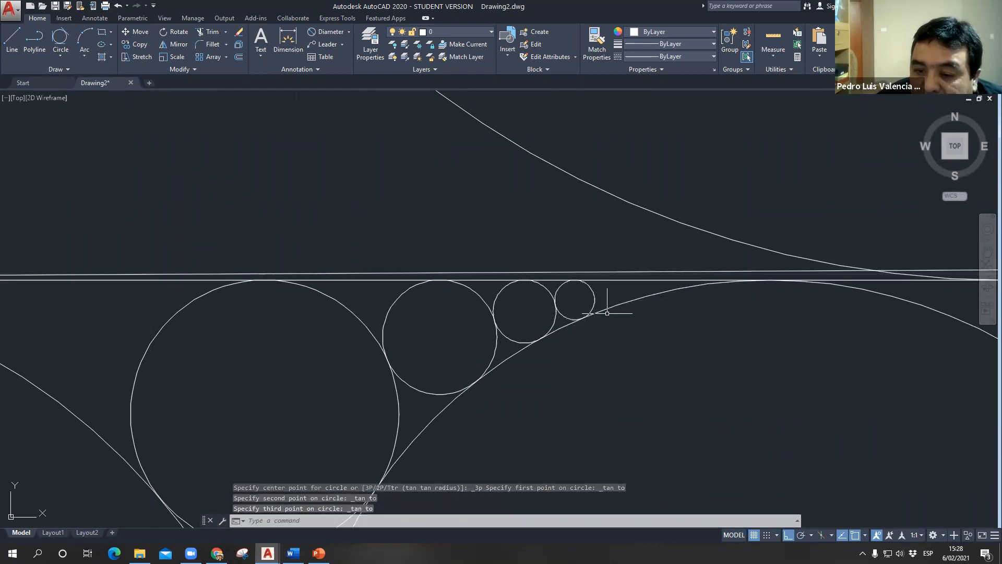
# - Complete the row with a fourth, tiny Tan, Tan, Tan circle tangent to the bottom edge, the third circle and the larger arc
pyautogui.click(63, 49)
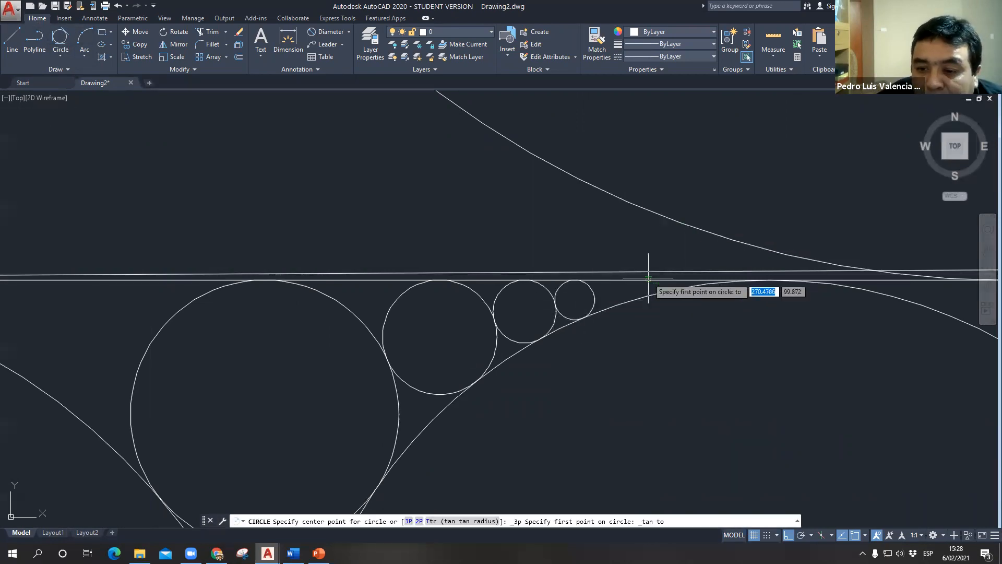
pyautogui.click(644, 277)
pyautogui.click(594, 296)
pyautogui.click(621, 304)
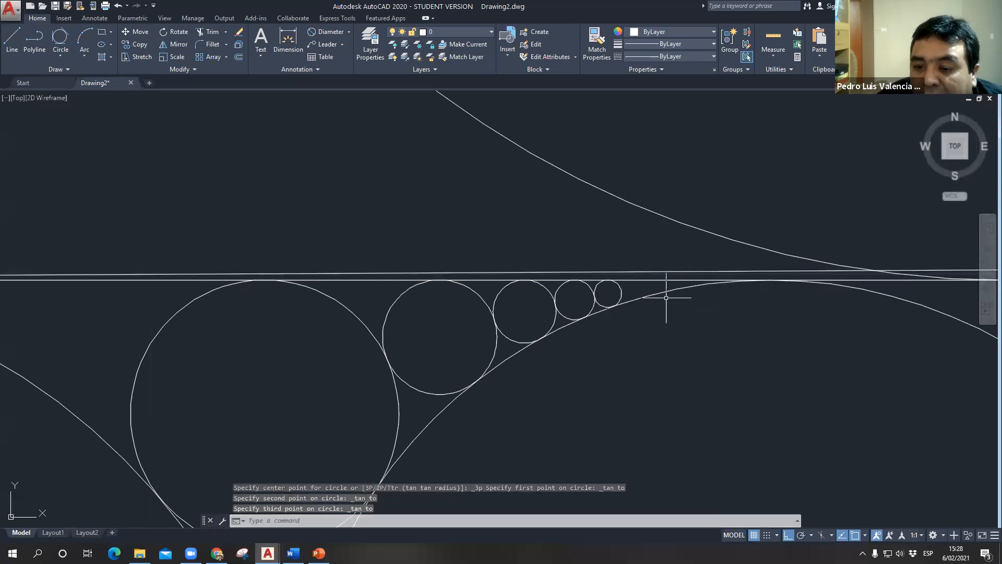
pyautogui.press('Escape')
pyautogui.scroll(-5, 682, 324)
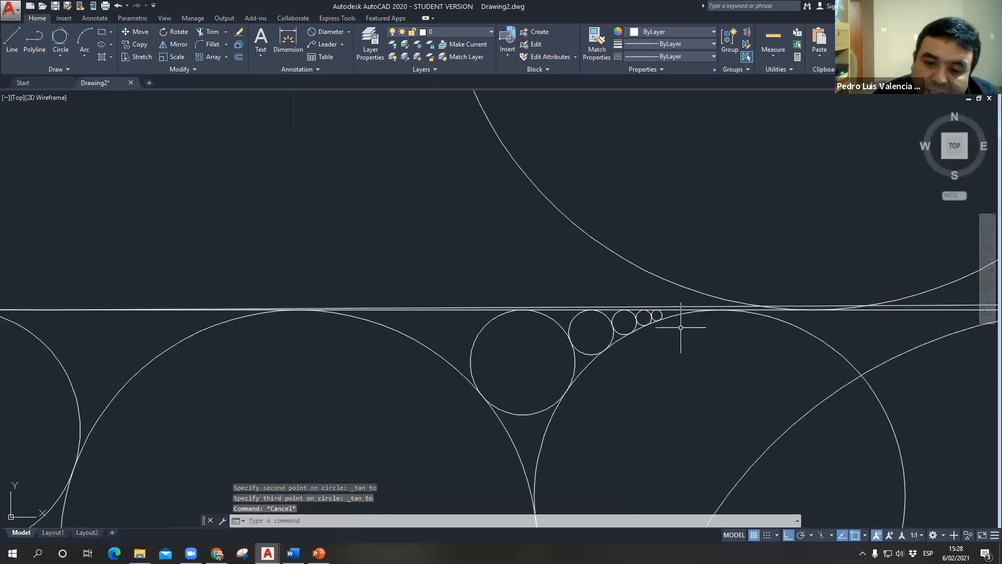
pyautogui.scroll(-3, 490, 264)
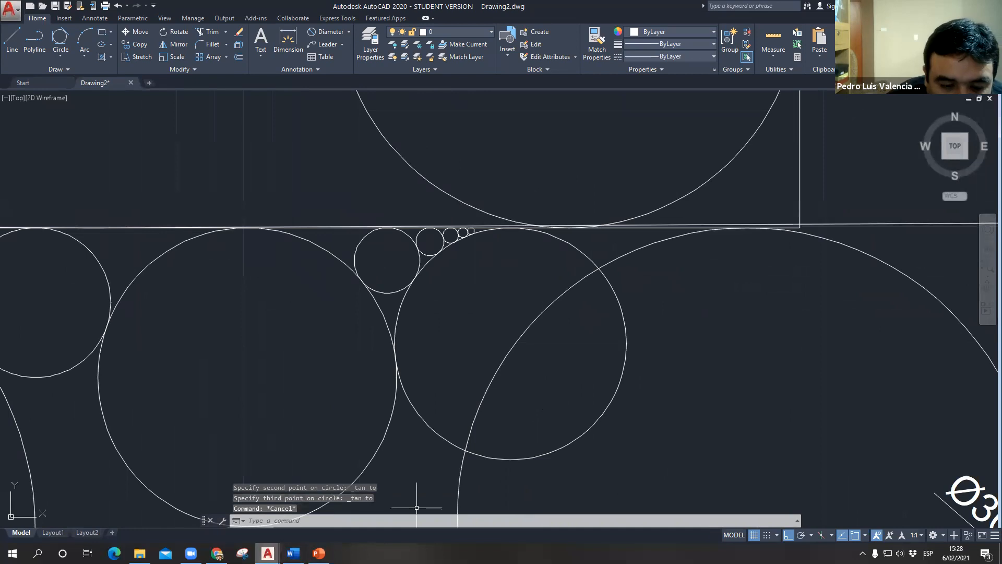
# - Switch to the PowerPoint presentation and show slide 11, "Circulo utilizando Tan-Tan-Tan"
pyautogui.click(318, 553)
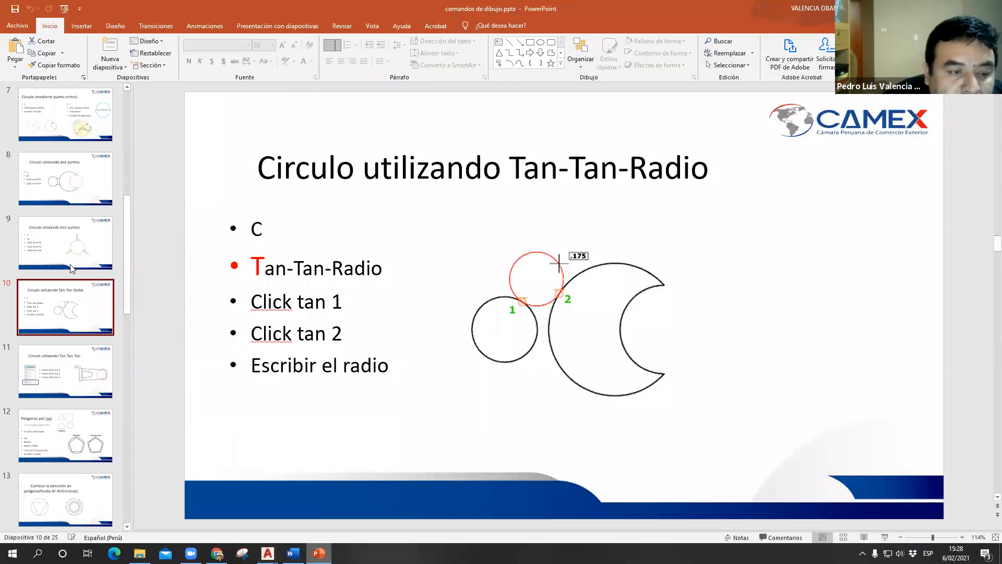
pyautogui.click(86, 376)
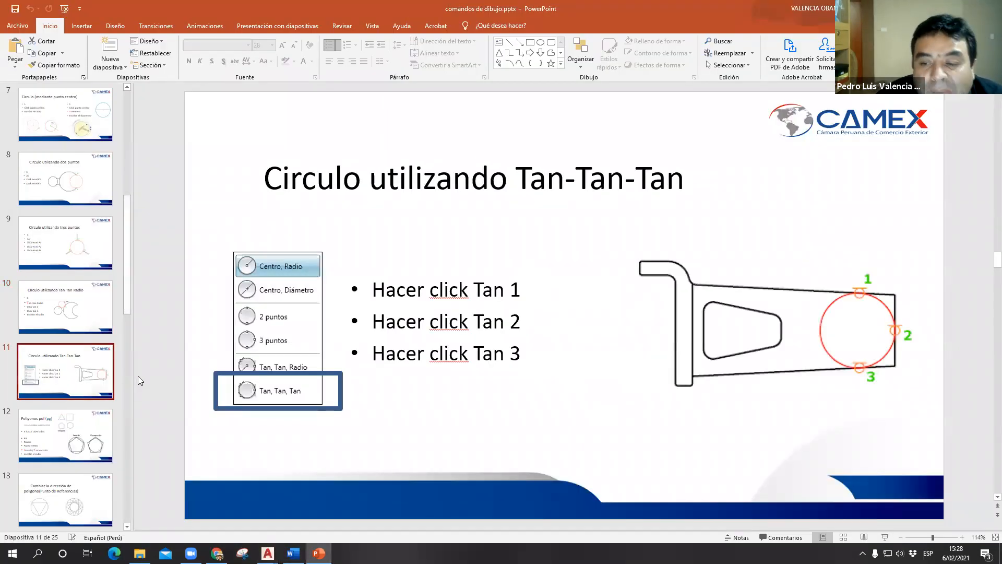
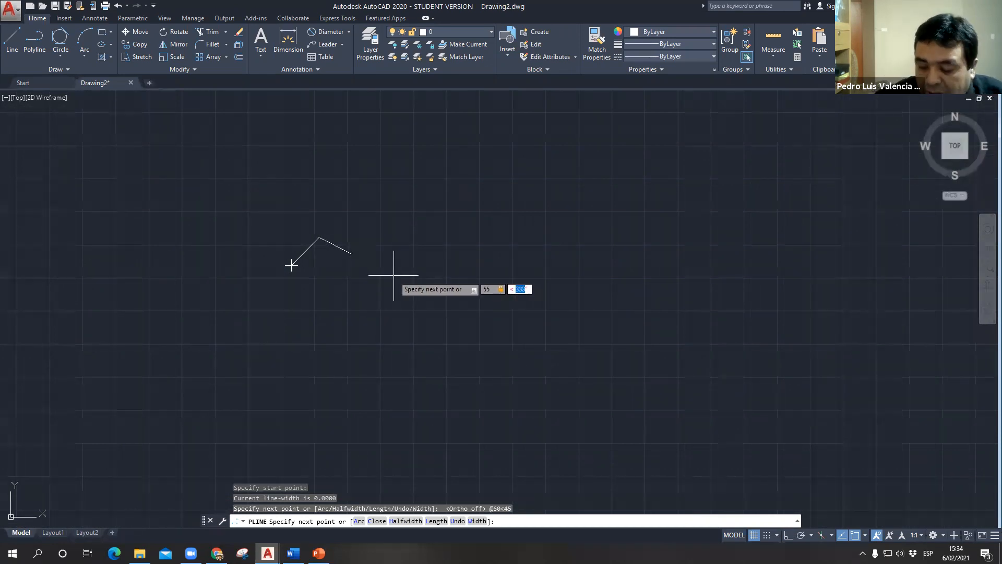
# - Extend the polyline with a 55-unit segment at -30° and a 65-unit segment at 230°
pyautogui.write('-30')
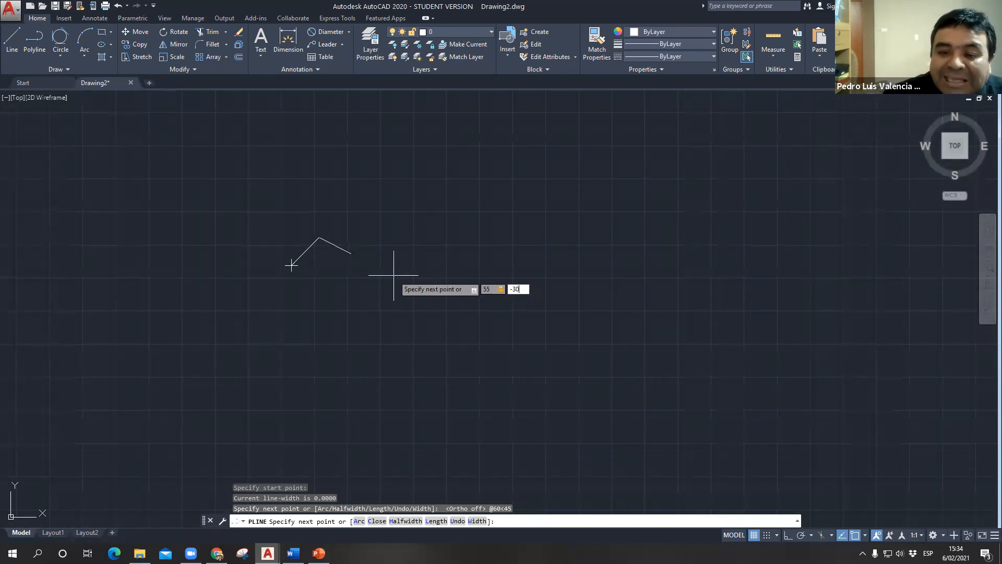
pyautogui.press('Return')
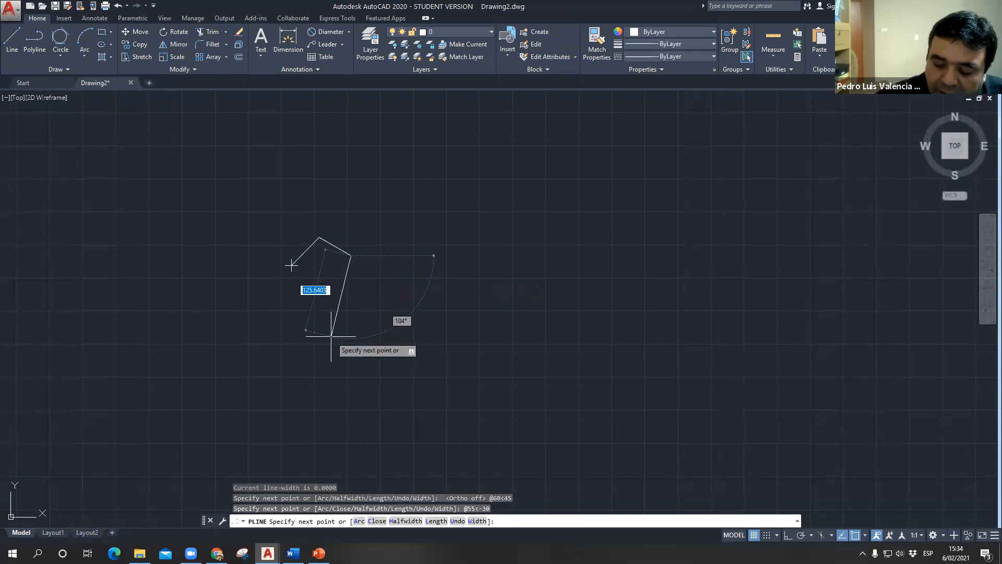
pyautogui.write('65')
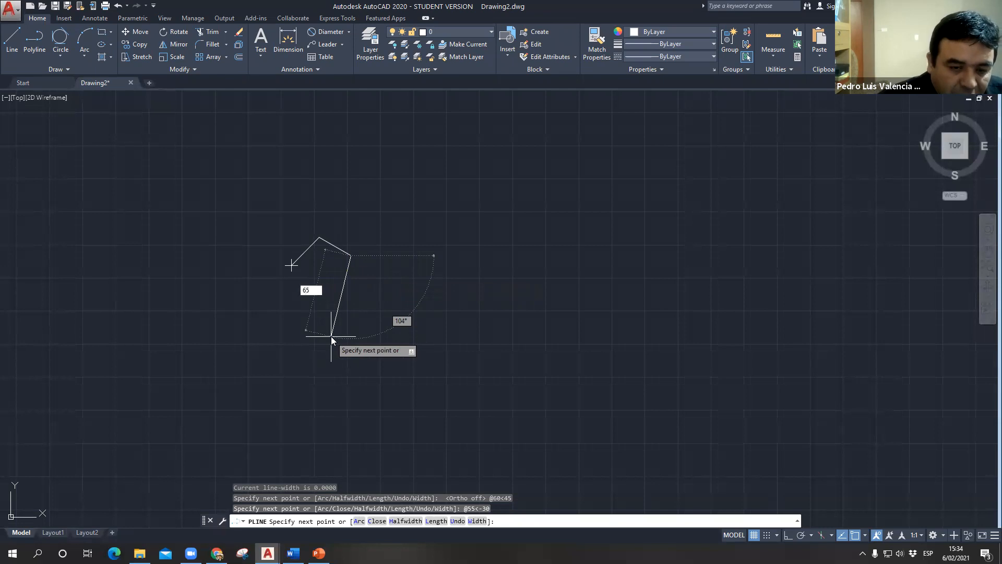
pyautogui.press('Tab')
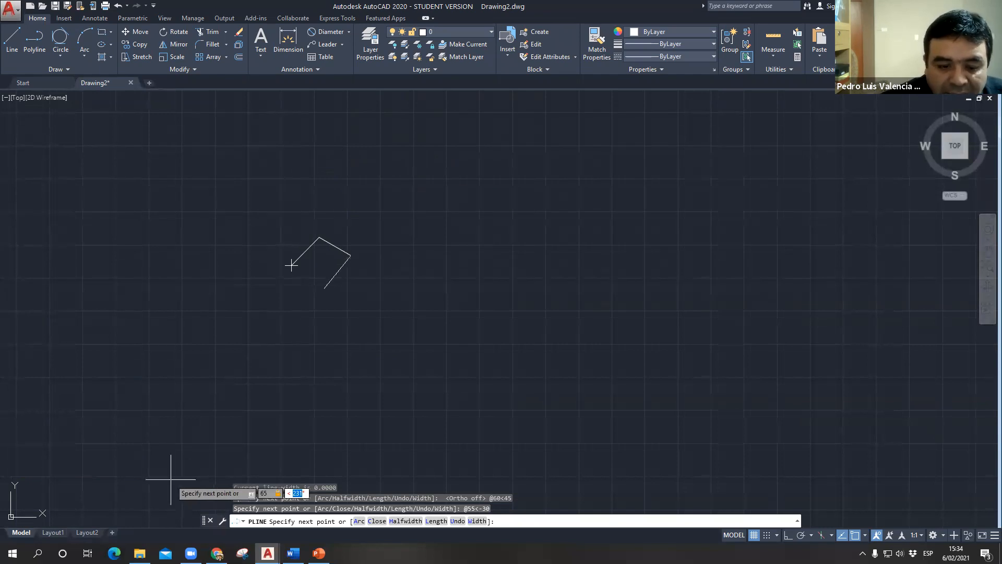
pyautogui.write('230')
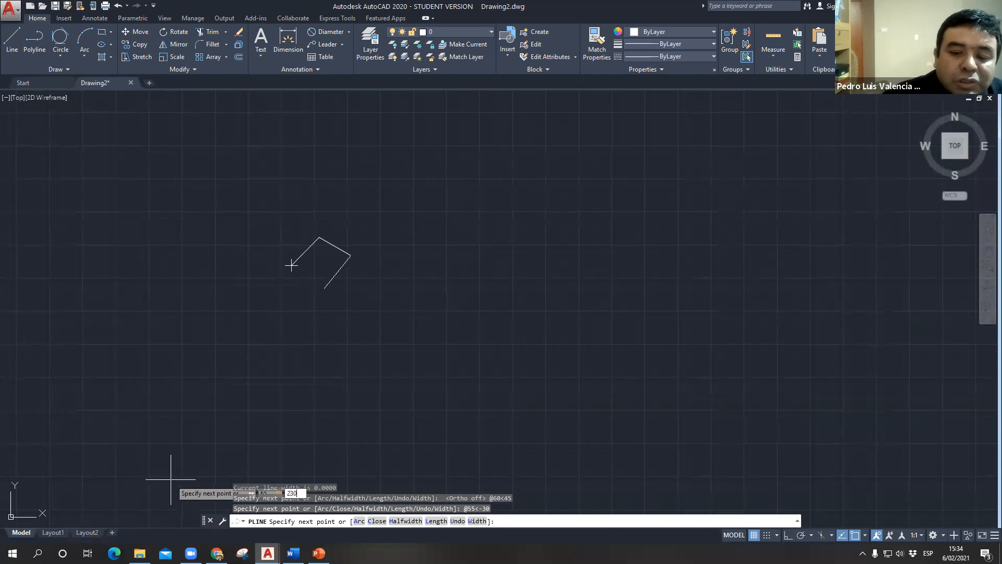
pyautogui.press('Return')
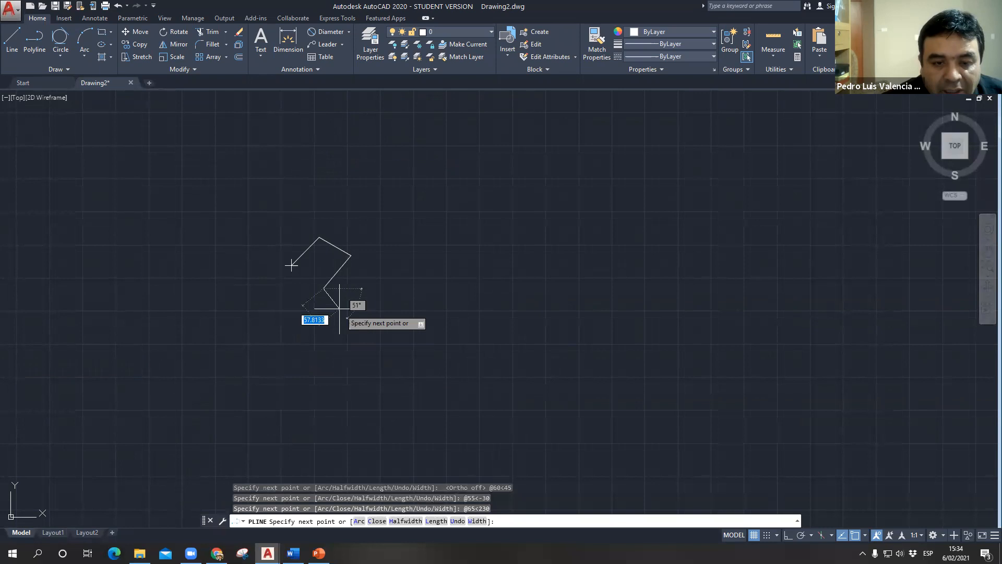
# - Close the polyline back to its start point to form a four-sided figure
pyautogui.write('x')
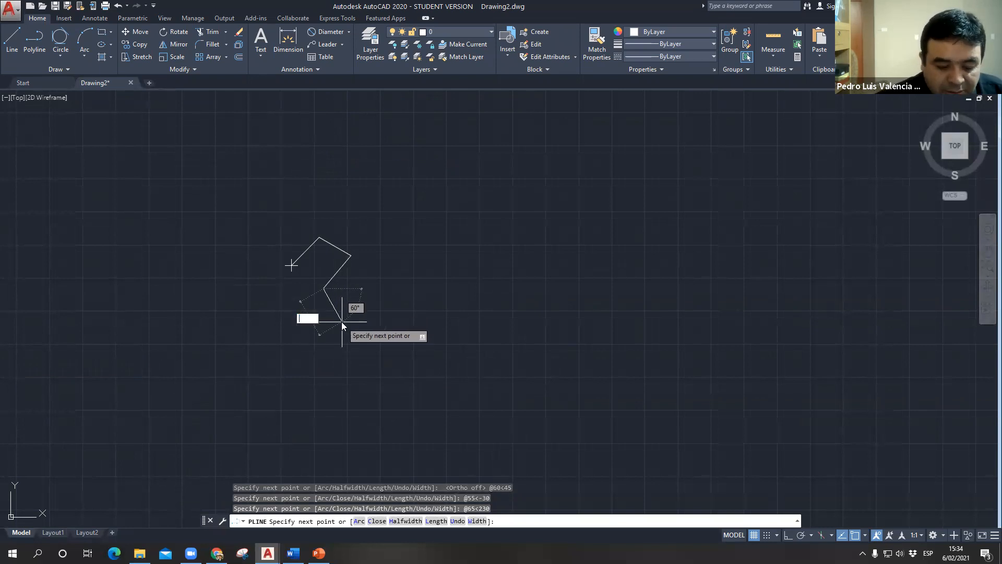
pyautogui.press('Return')
pyautogui.scroll(5, 71, 306)
pyautogui.scroll(-2, 609, 358)
pyautogui.moveTo(609, 358); pyautogui.dragTo(30, 251, button='middle')
pyautogui.scroll(1, 167, 204)
pyautogui.scroll(3, 167, 205)
pyautogui.moveTo(190, 257); pyautogui.dragTo(230, 286, button='middle')
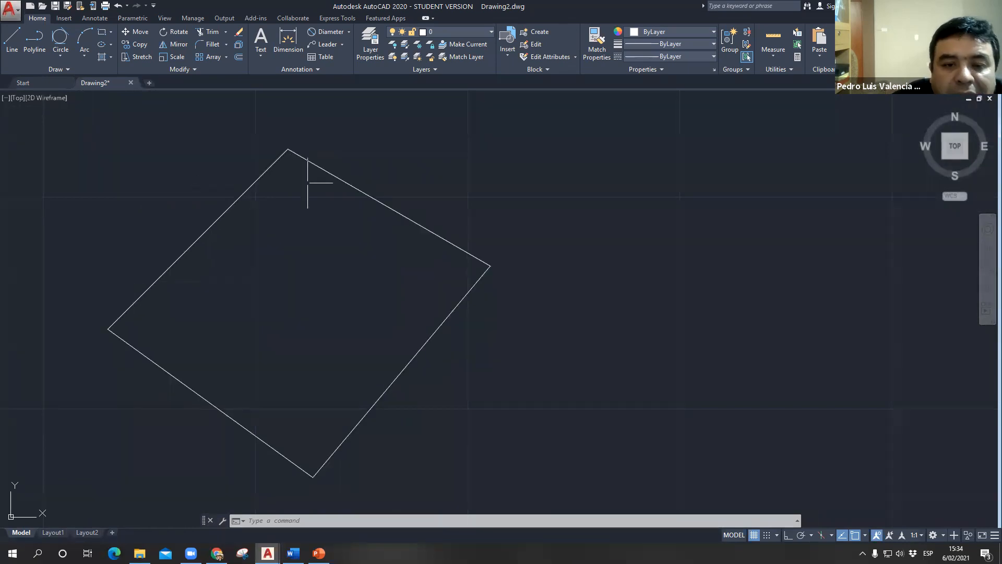
# - Draw a similar but larger four-sided figure beside the closed polyline using four connected Line segments
pyautogui.scroll(-2, 362, 310)
pyautogui.click(10, 41)
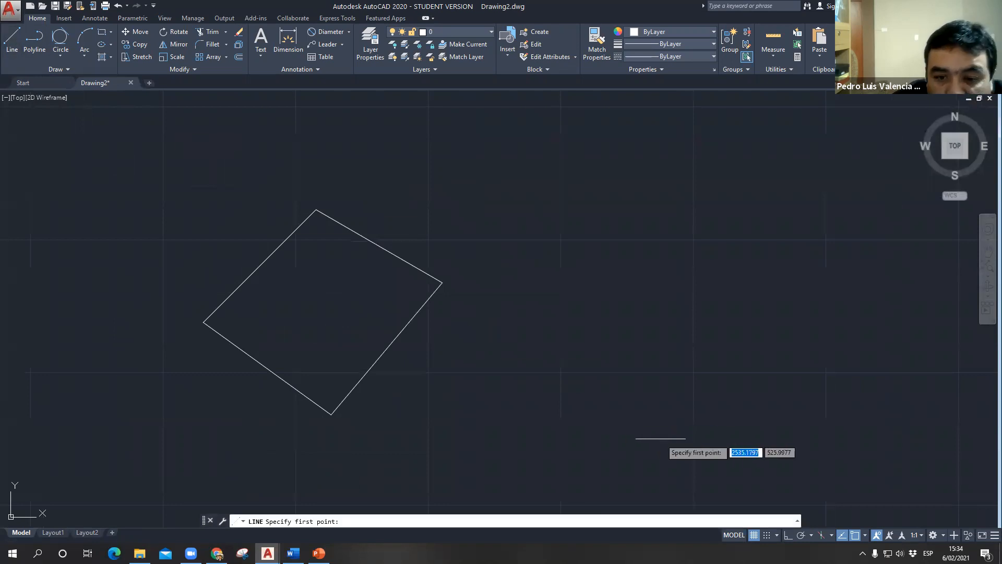
pyautogui.click(561, 326)
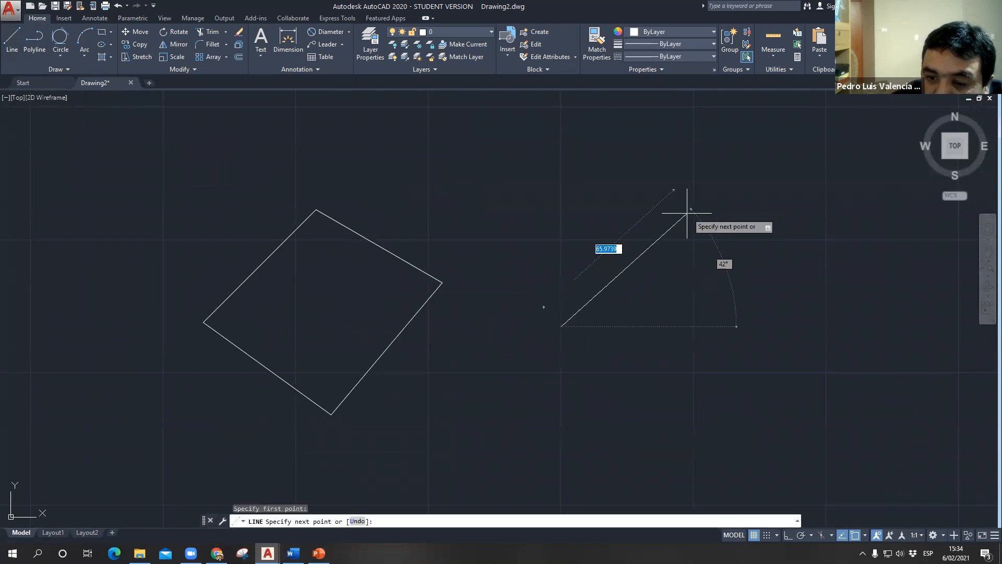
pyautogui.click(686, 214)
pyautogui.click(853, 314)
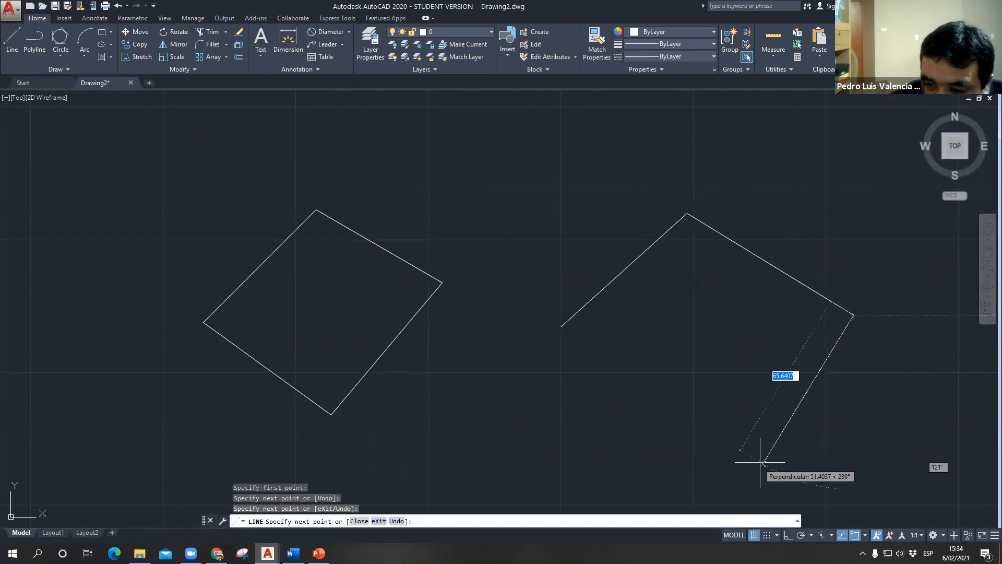
pyautogui.click(737, 483)
pyautogui.click(561, 326)
pyautogui.press('Escape')
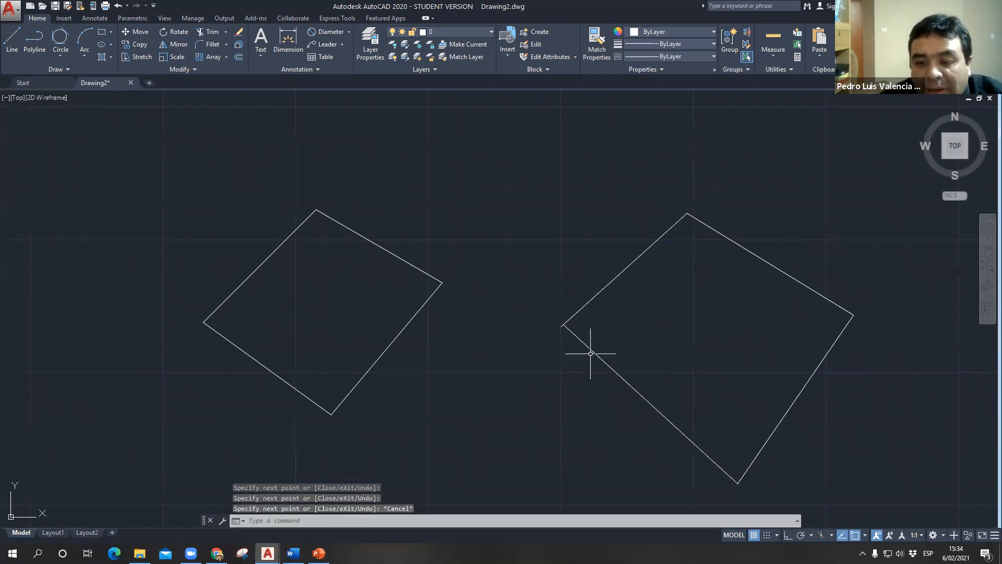
# - Replace the misaligned closing side of the Line figure with a line joining its two open endpoints exactly
pyautogui.click(588, 349)
pyautogui.press('Delete')
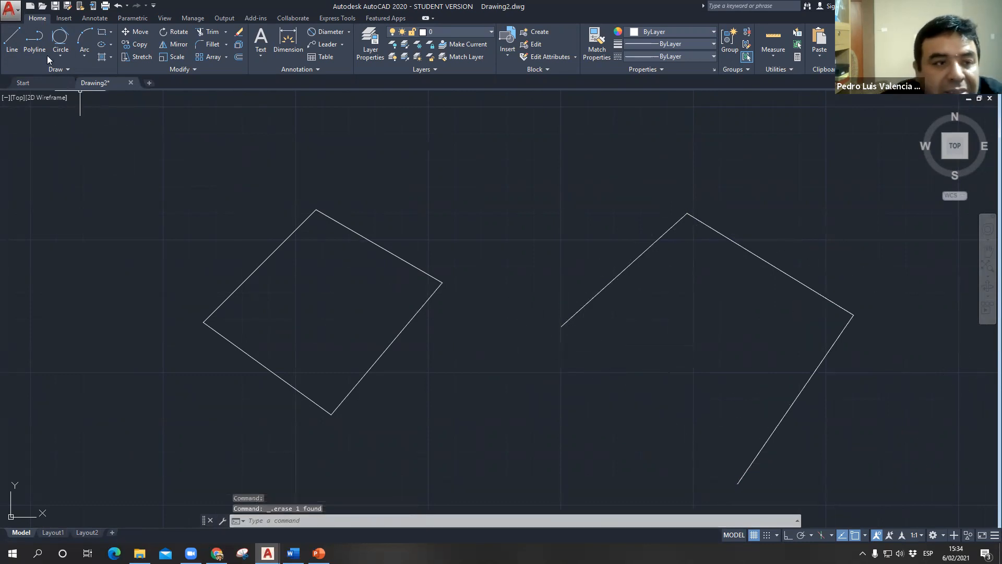
pyautogui.click(12, 40)
pyautogui.click(562, 326)
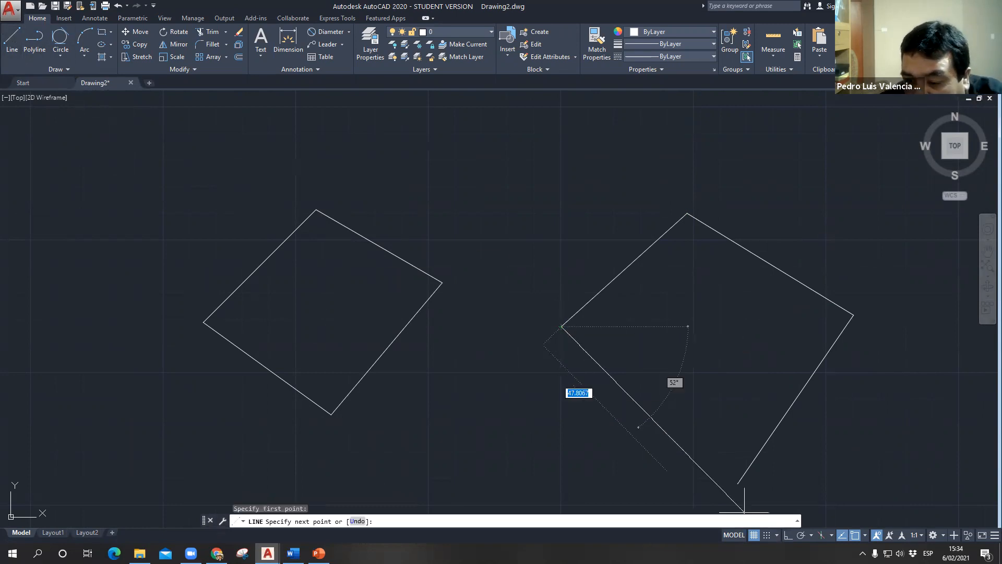
pyautogui.click(738, 483)
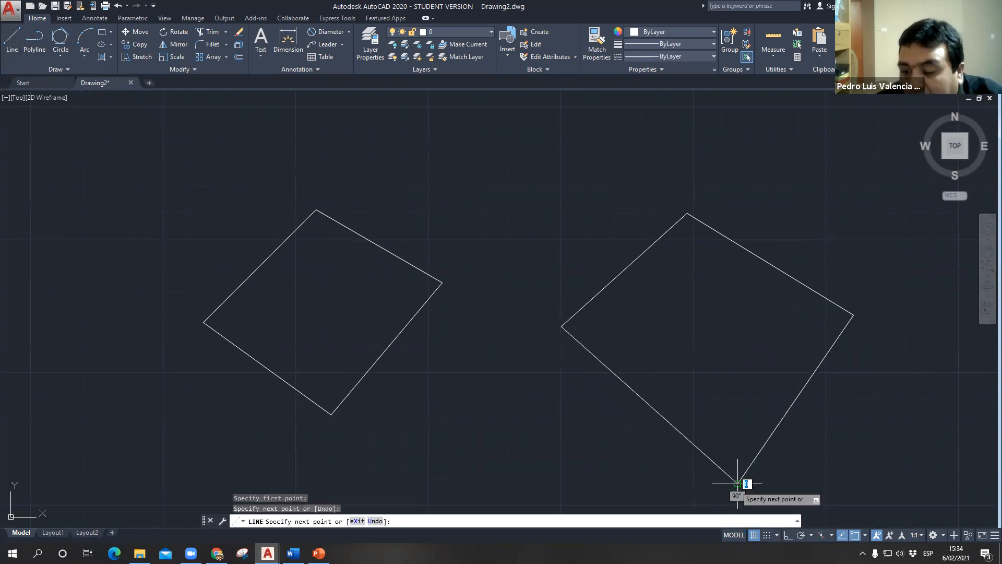
pyautogui.press('Escape')
pyautogui.scroll(-2, 541, 346)
pyautogui.moveTo(483, 355); pyautogui.dragTo(352, 337, button='middle')
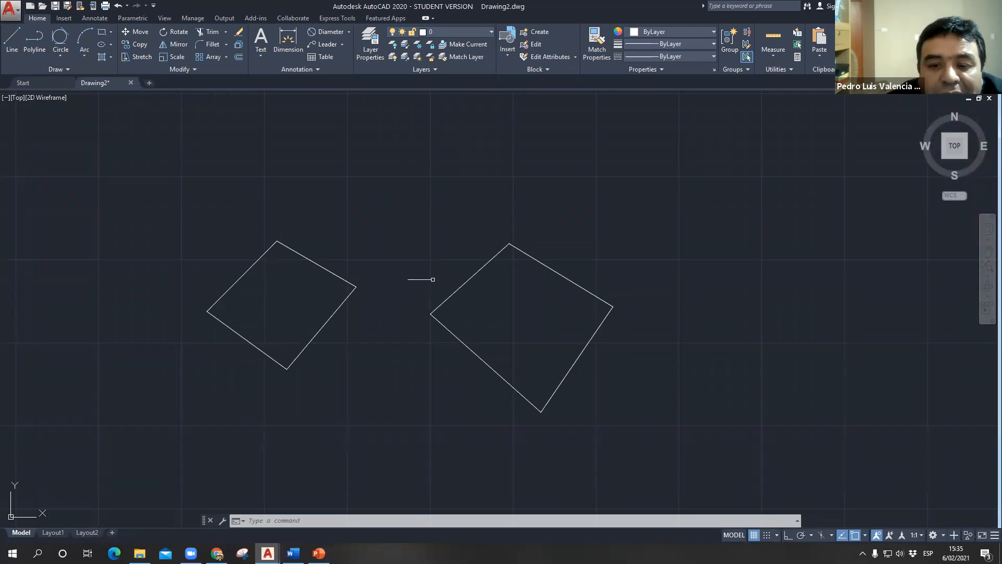
# - Compare how the closed polyline and the individual sides of the Line figure are selected, clearing each selection
pyautogui.click(335, 274)
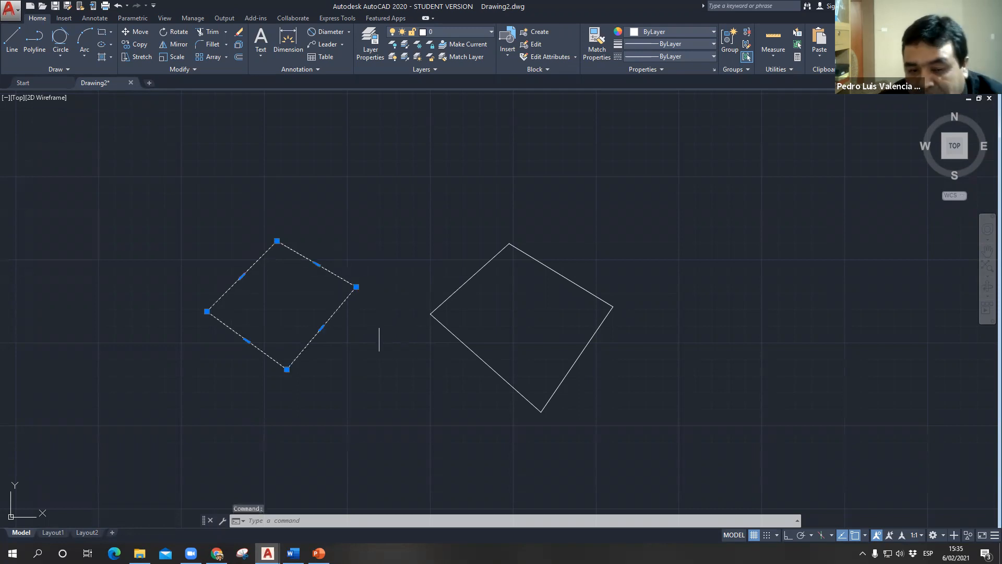
pyautogui.press('Escape')
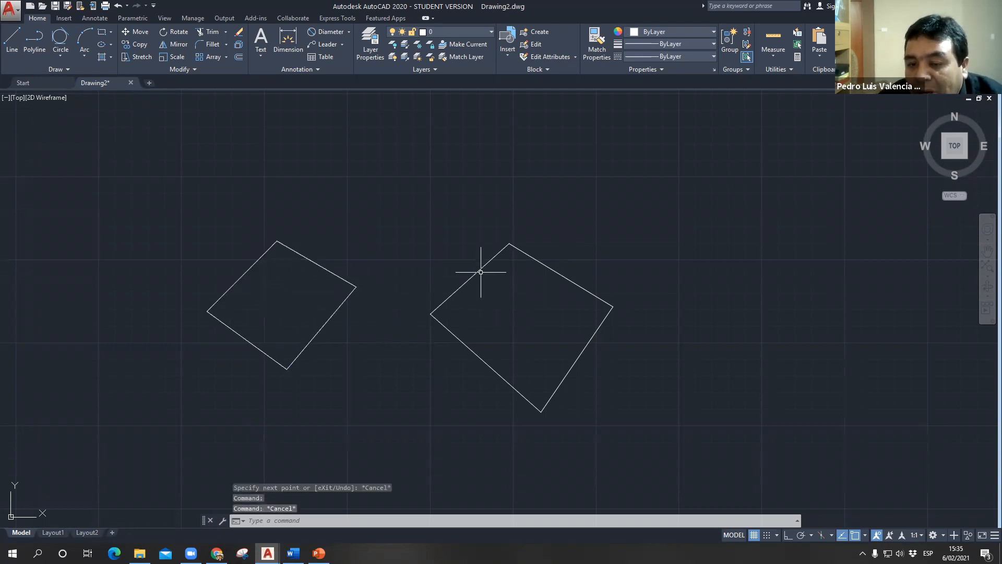
pyautogui.click(480, 272)
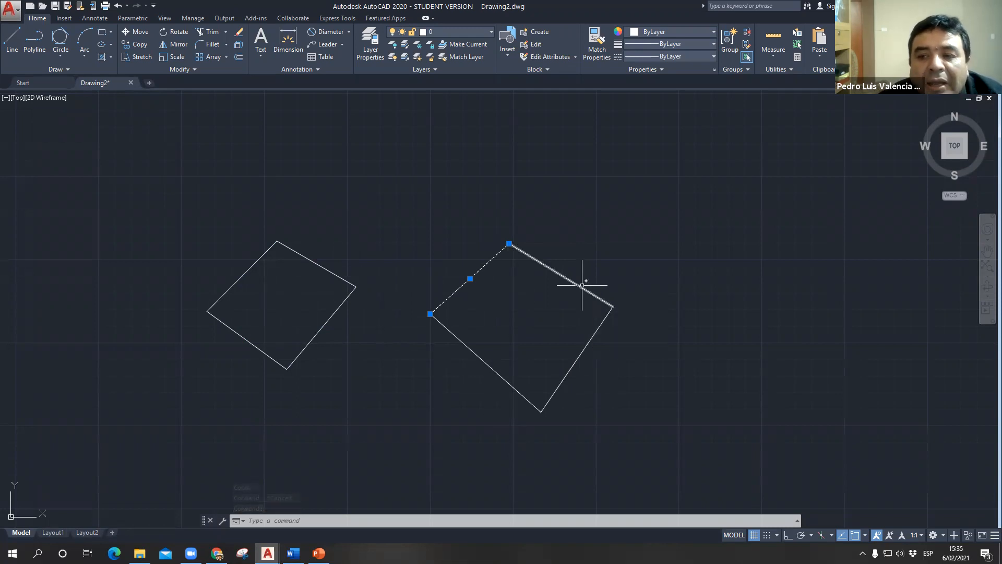
pyautogui.press('Escape')
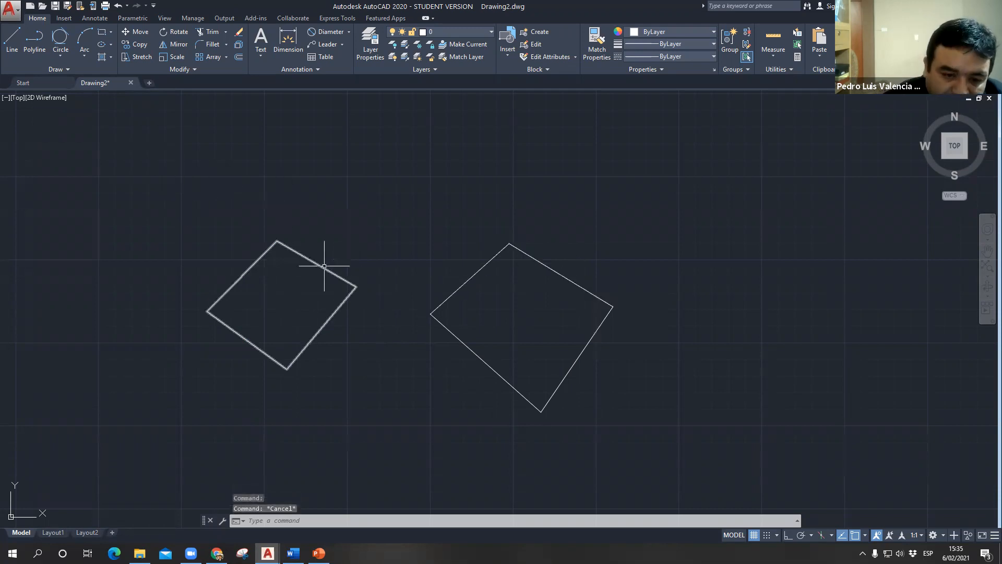
pyautogui.click(464, 282)
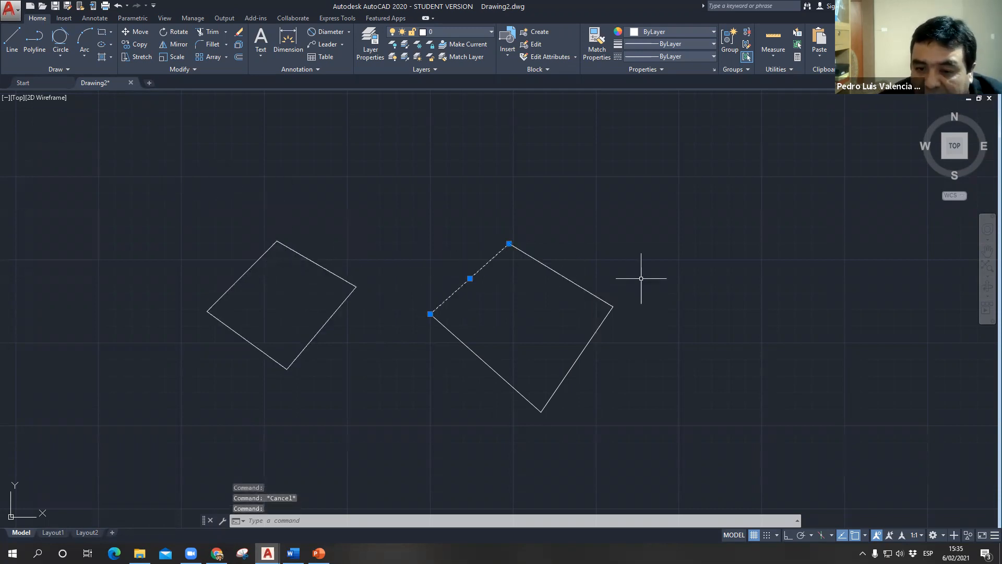
pyautogui.click(574, 283)
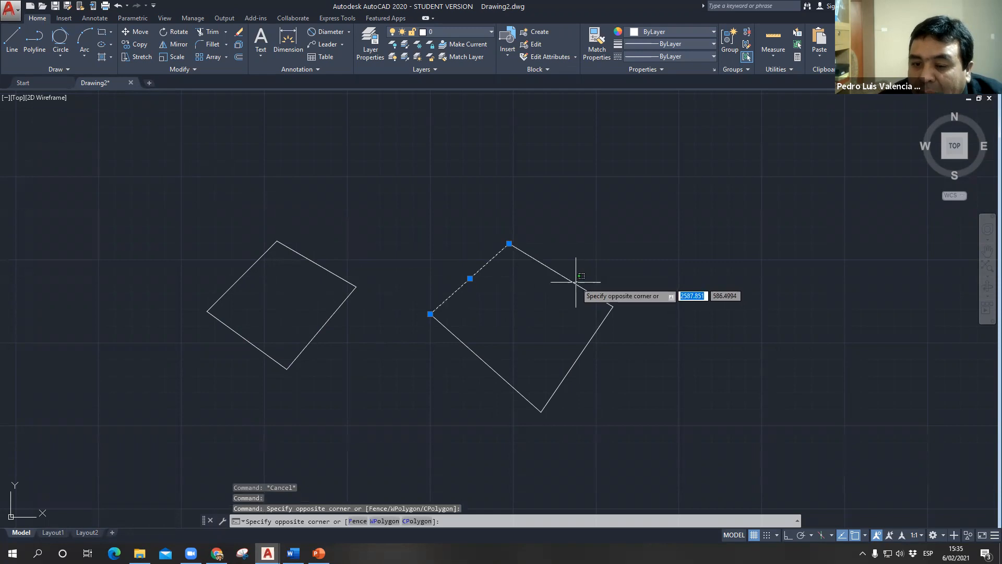
pyautogui.click(571, 276)
pyautogui.press('Escape')
pyautogui.press('Escape')
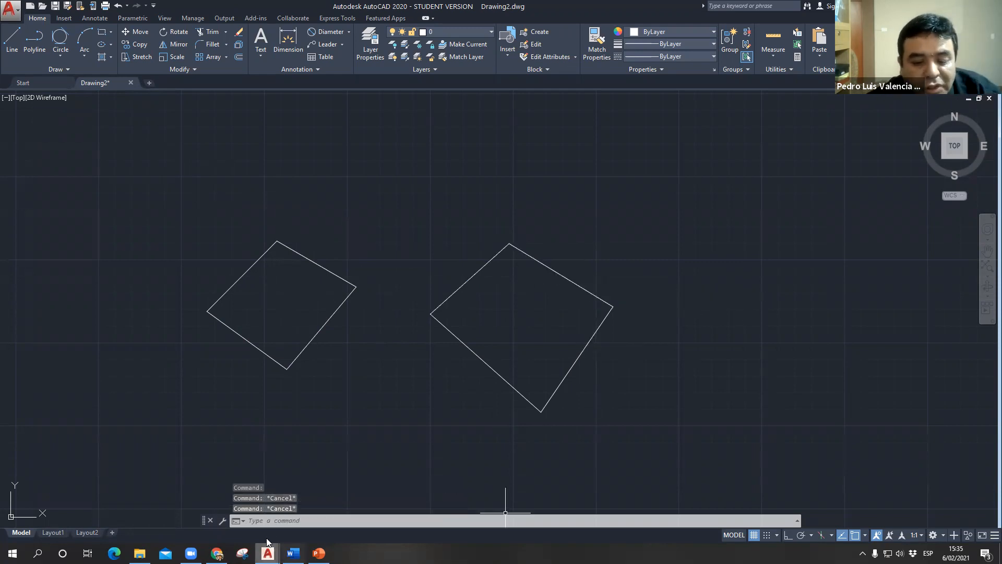
# - Switch to the PowerPoint presentation, show the slides up to slide 16, "Area AA", and return to the AutoCAD drawing
pyautogui.click(318, 553)
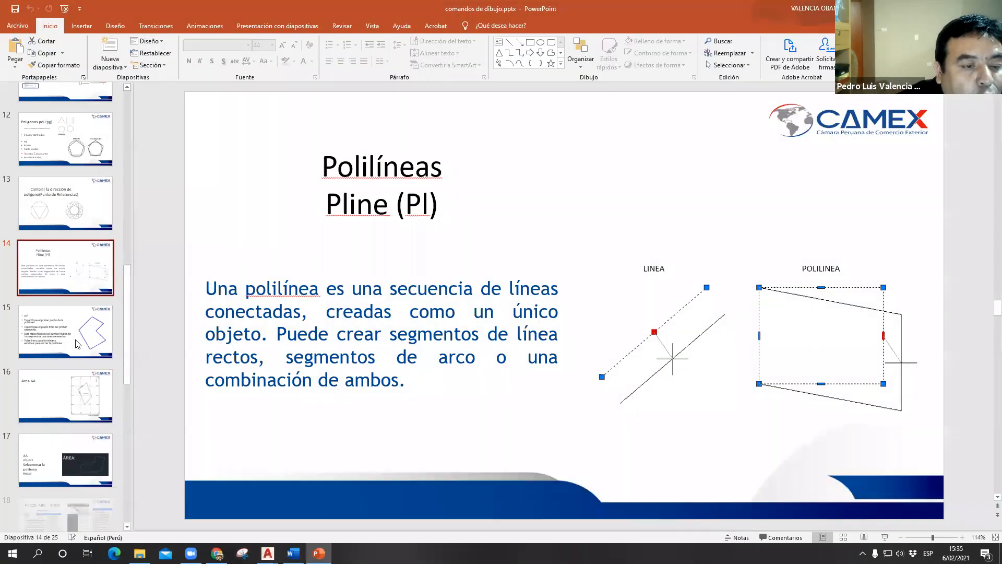
pyautogui.click(78, 347)
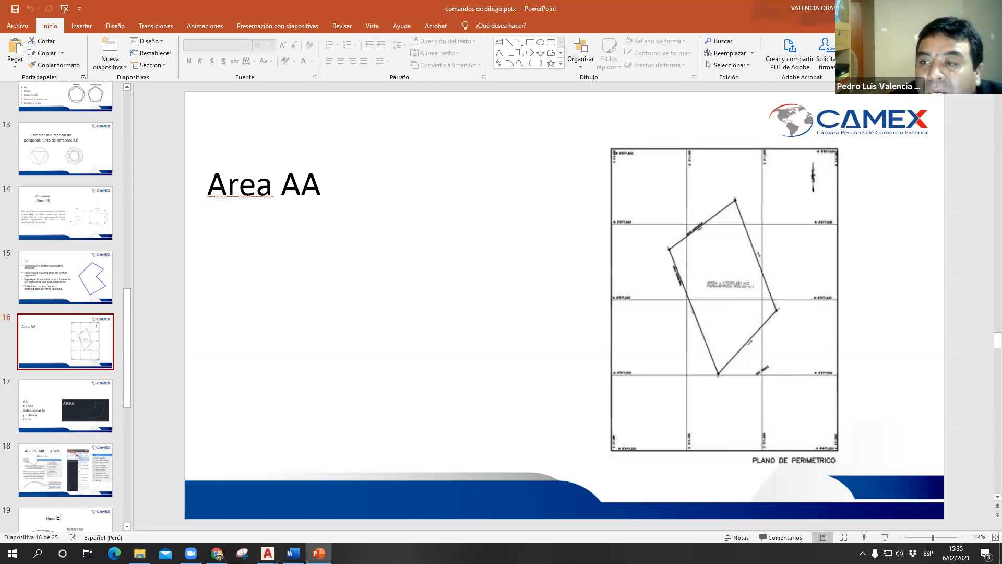
pyautogui.click(942, 8)
pyautogui.write('AA')
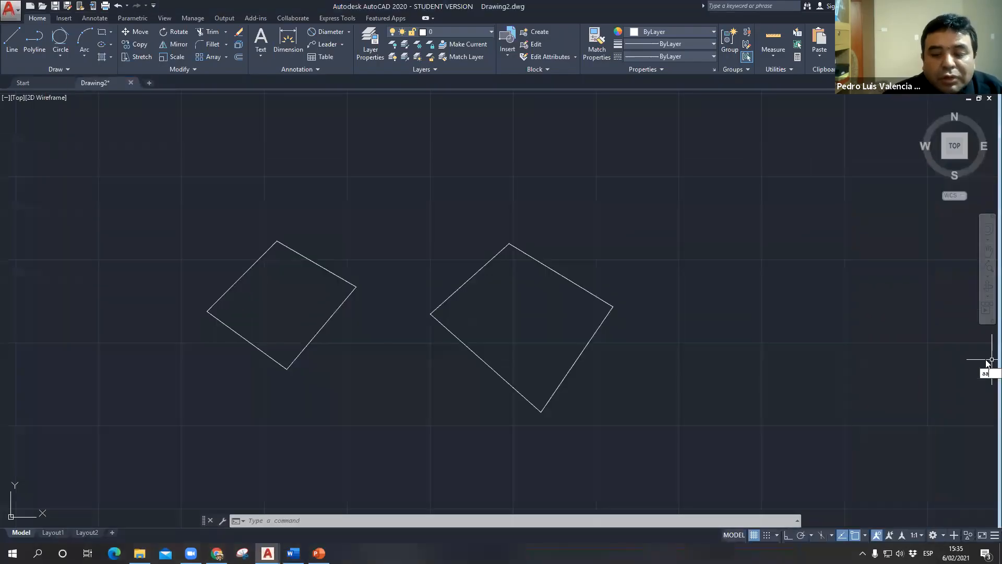
pyautogui.press('Escape')
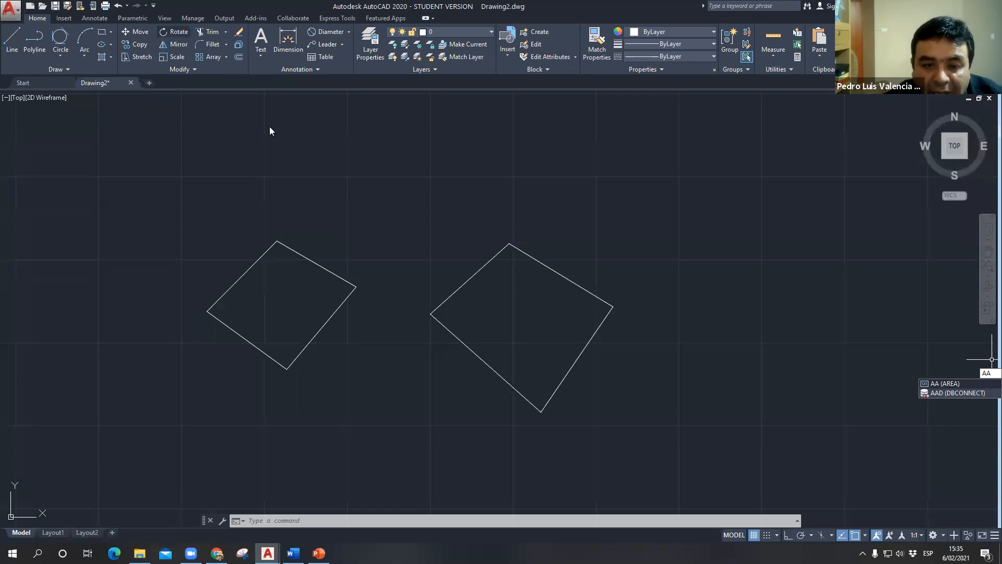
pyautogui.click(351, 172)
pyautogui.press('Escape')
pyautogui.press('Escape')
# - Measure the closed polyline's area and perimeter with the AREA (AA) command's Object option
pyautogui.write('aqa')
pyautogui.press('BackSpace')
pyautogui.press('BackSpace')
pyautogui.write('a')
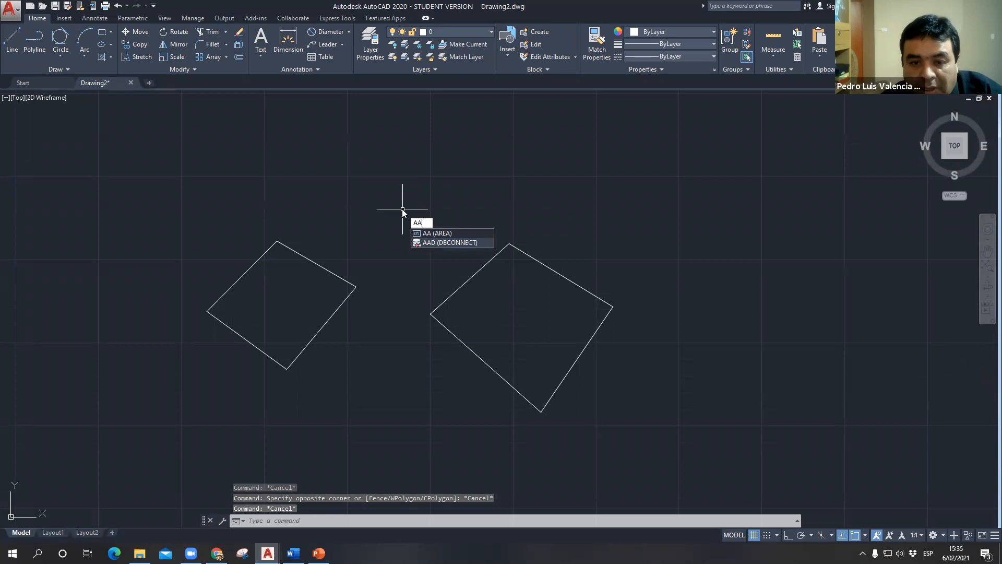
pyautogui.press('Return')
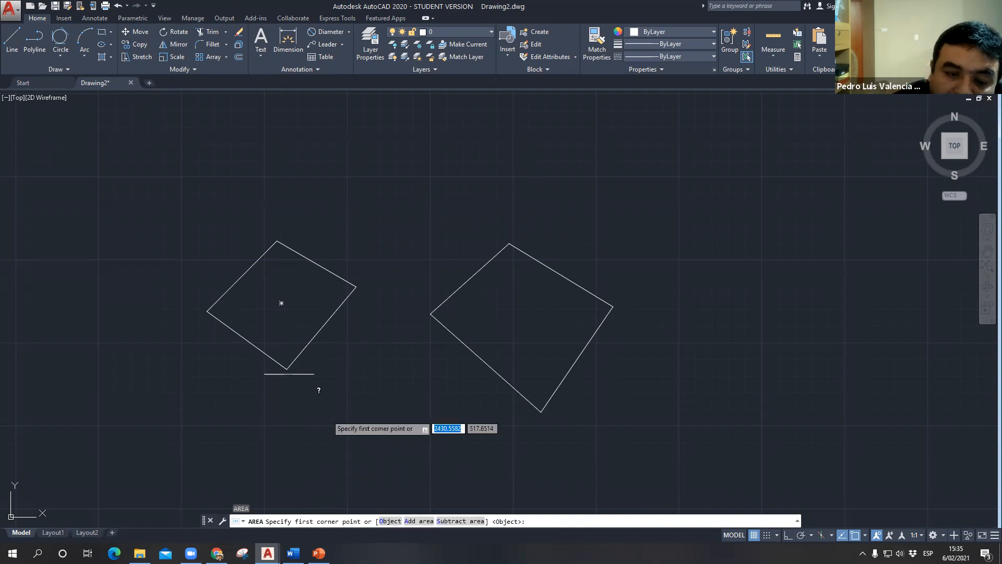
pyautogui.click(390, 521)
pyautogui.click(233, 285)
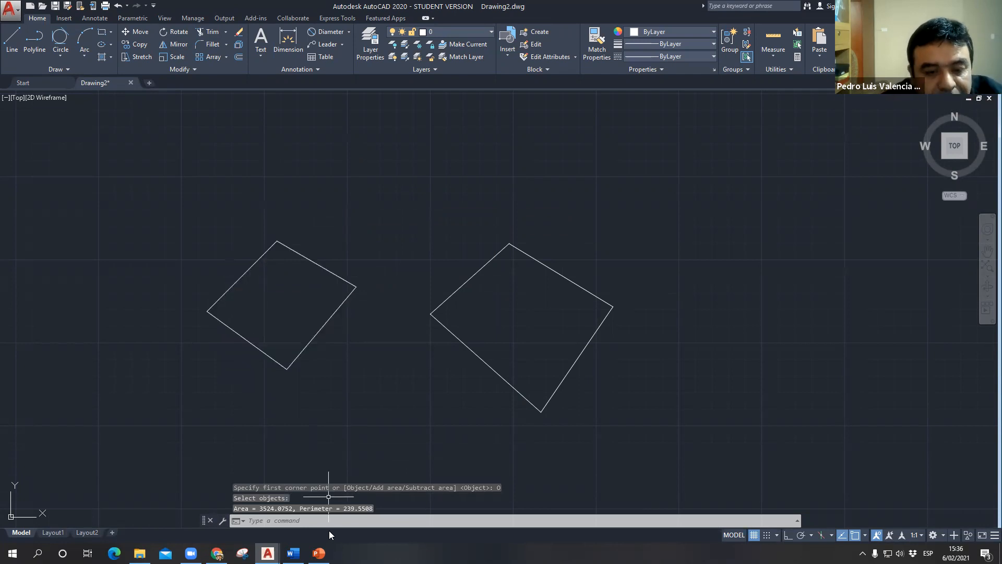
# - Expand the command history, highlight the area and perimeter result, and close the history again
pyautogui.press('F2')
pyautogui.moveTo(369, 509); pyautogui.dragTo(240, 515)
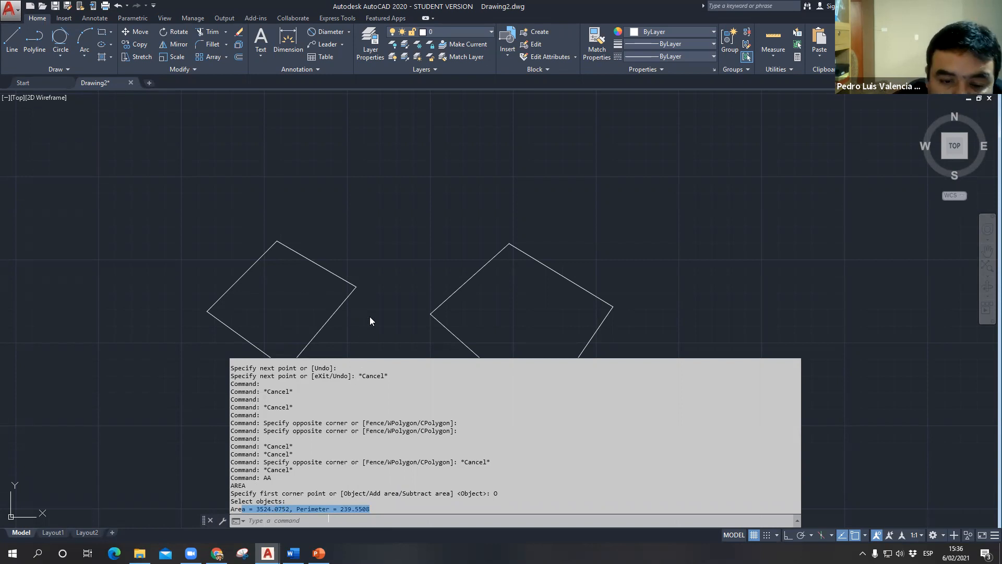
pyautogui.press('Escape')
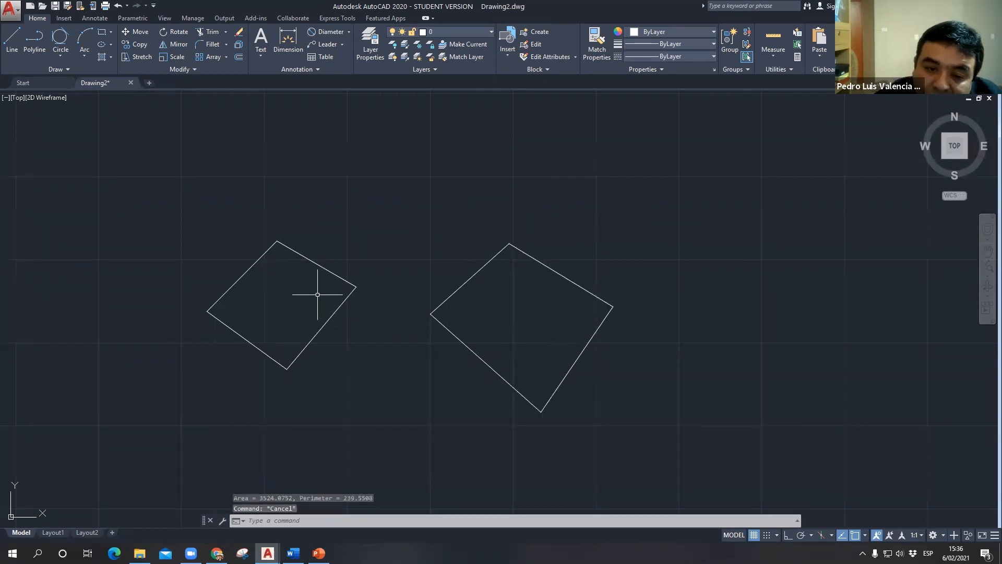
# - Check the selection of the closed polyline against a single upper side of the Line figure
pyautogui.click(290, 250)
pyautogui.press('Escape')
pyautogui.click(570, 280)
pyautogui.press('Escape')
pyautogui.click(572, 281)
pyautogui.press('Escape')
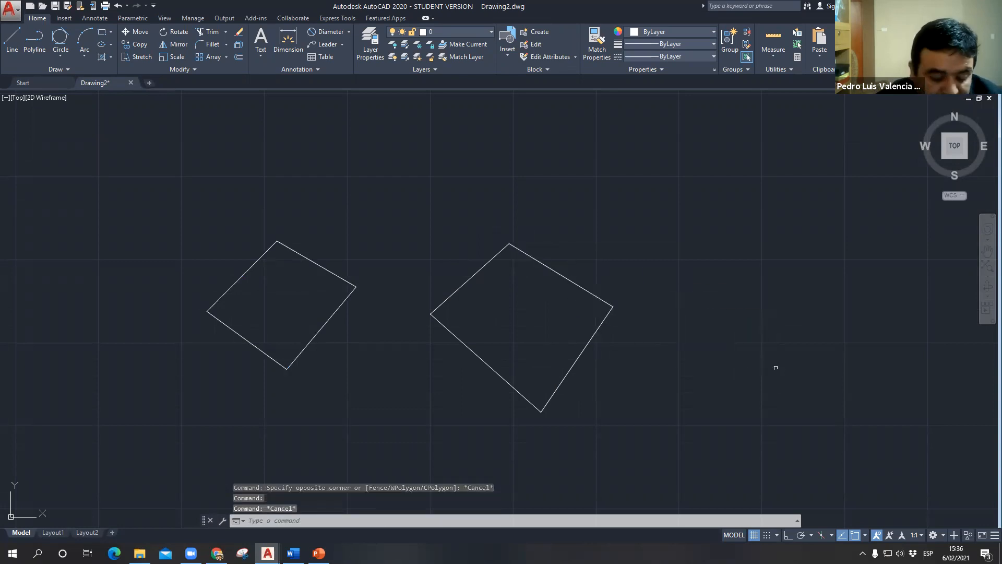
# - Try to measure the Line figure's area with AREA (AA) and its Object option, picking its upper-left side
pyautogui.write('area')
pyautogui.press('Return')
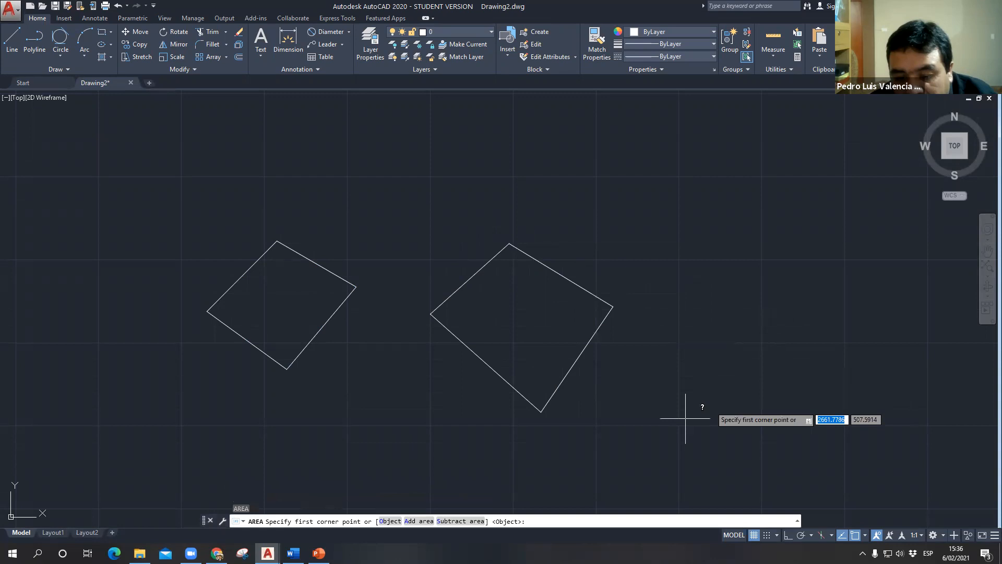
pyautogui.click(391, 521)
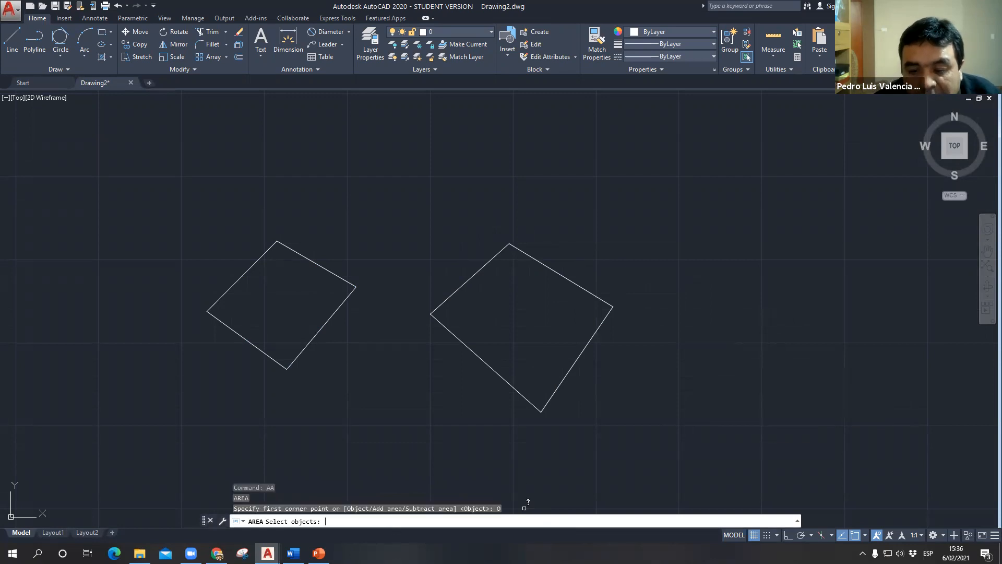
pyautogui.click(468, 277)
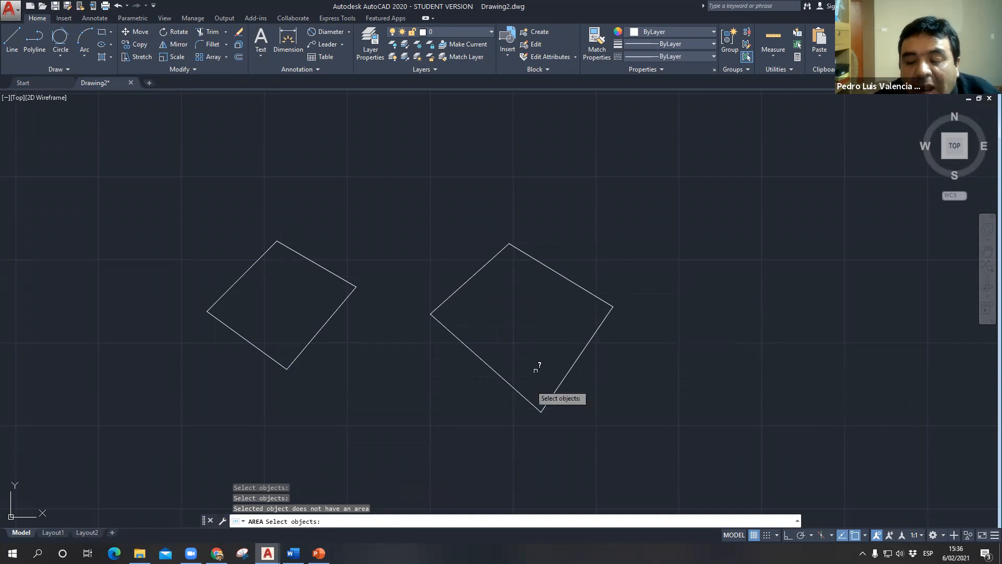
pyautogui.press('Escape')
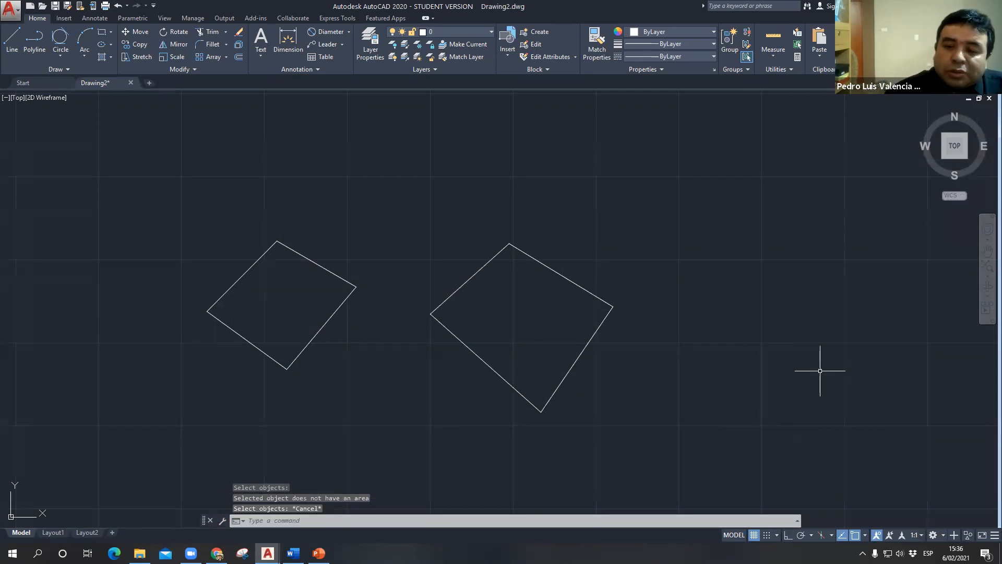
pyautogui.press('Escape')
# - Select the upper-right, lower-right and lower-left sides of the Line figure one by one to check they are separate, and clear the selection
pyautogui.click(577, 280)
pyautogui.click(565, 278)
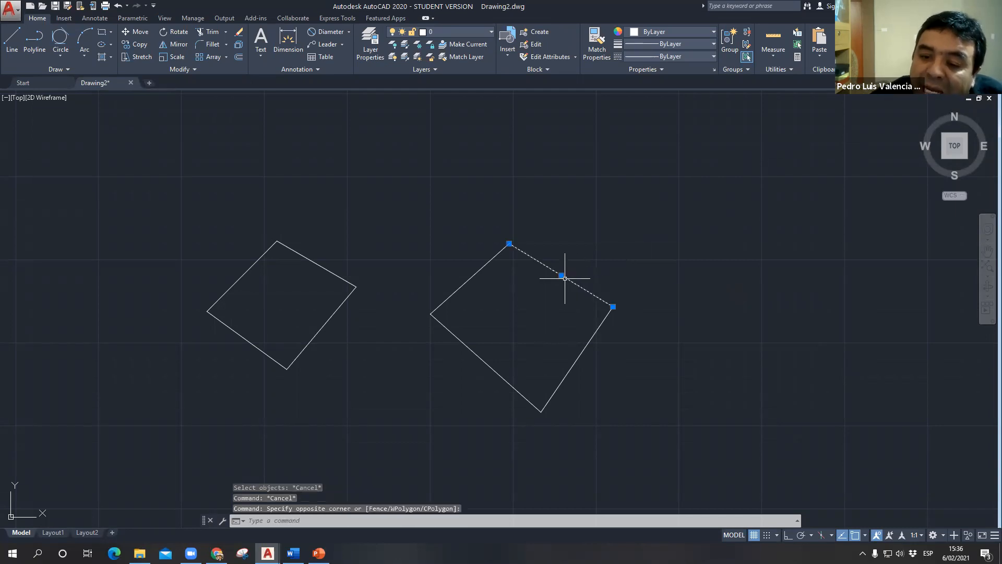
pyautogui.click(585, 347)
pyautogui.click(509, 382)
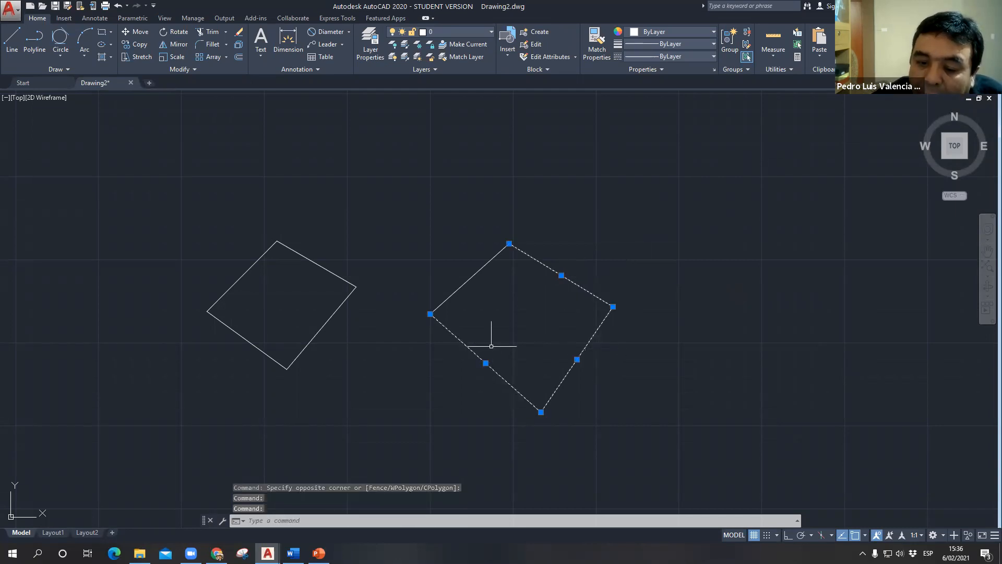
pyautogui.press('Escape')
pyautogui.press('Escape')
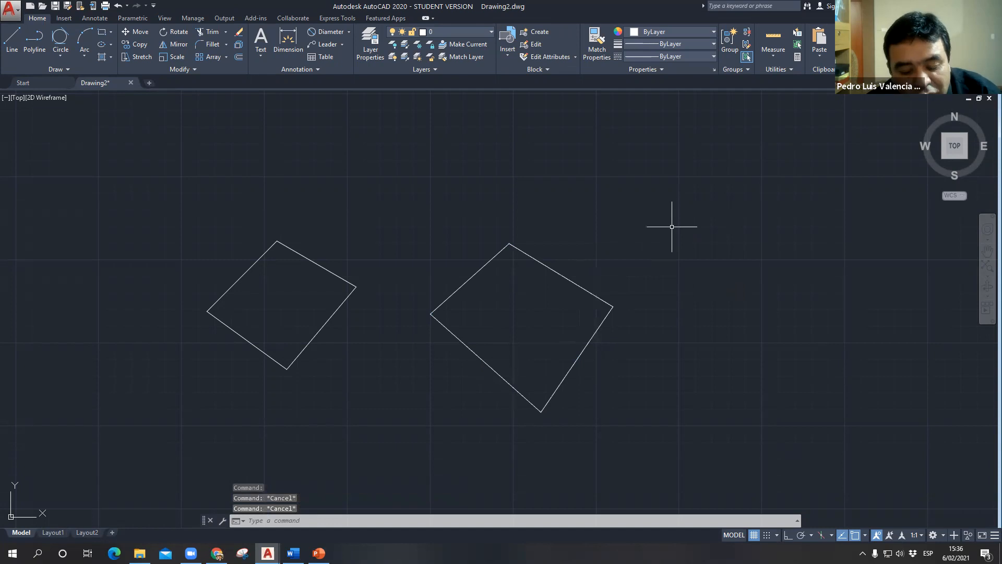
# - Join the four separate lines of the larger figure into one polyline with the JOIN command and a window selection
pyautogui.write('j')
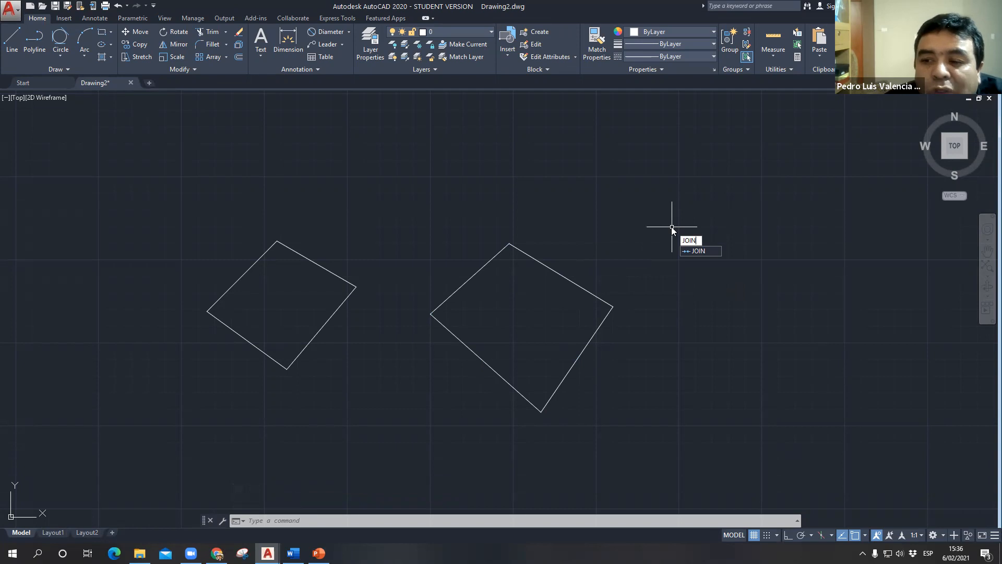
pyautogui.press('Return')
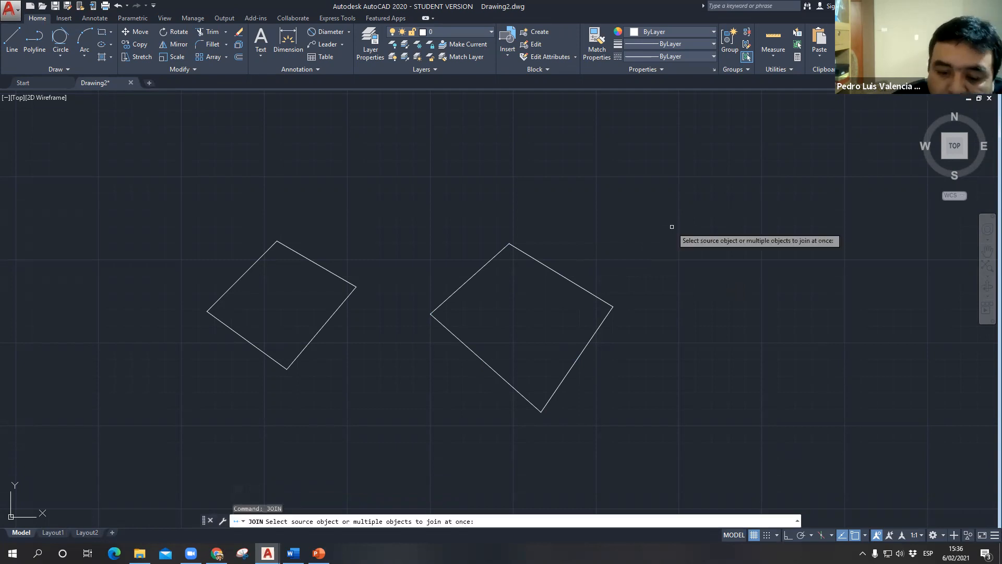
pyautogui.click(405, 202)
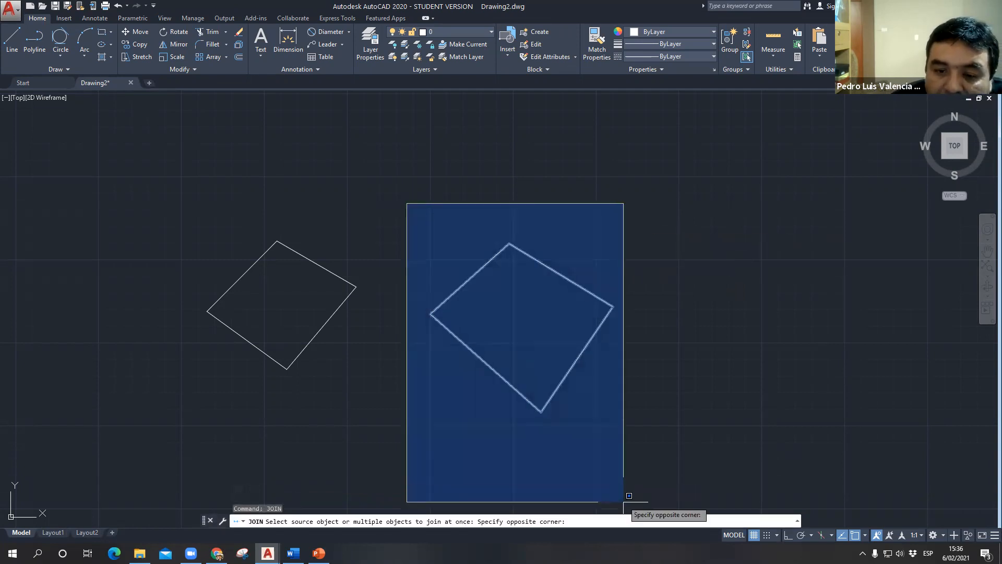
pyautogui.click(736, 509)
pyautogui.press('Return')
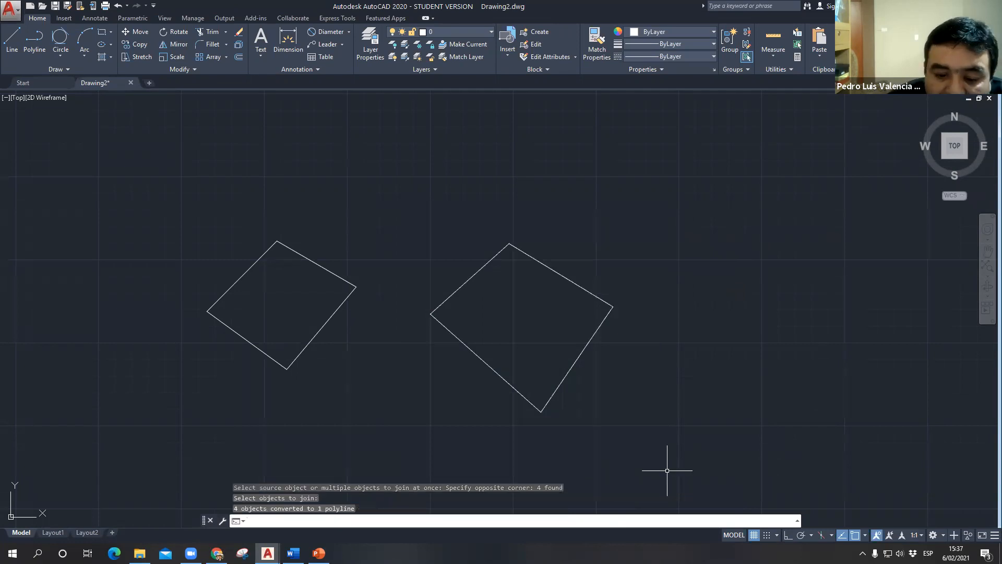
# - Check the joined figure's selection by picking its lower-right side, and clear the selection
pyautogui.click(587, 348)
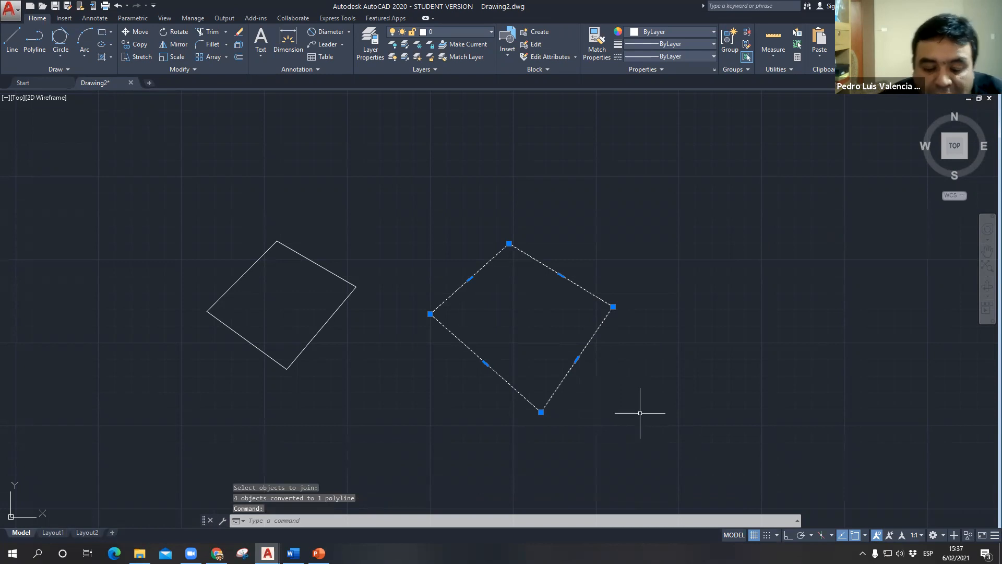
pyautogui.press('Escape')
pyautogui.click(588, 349)
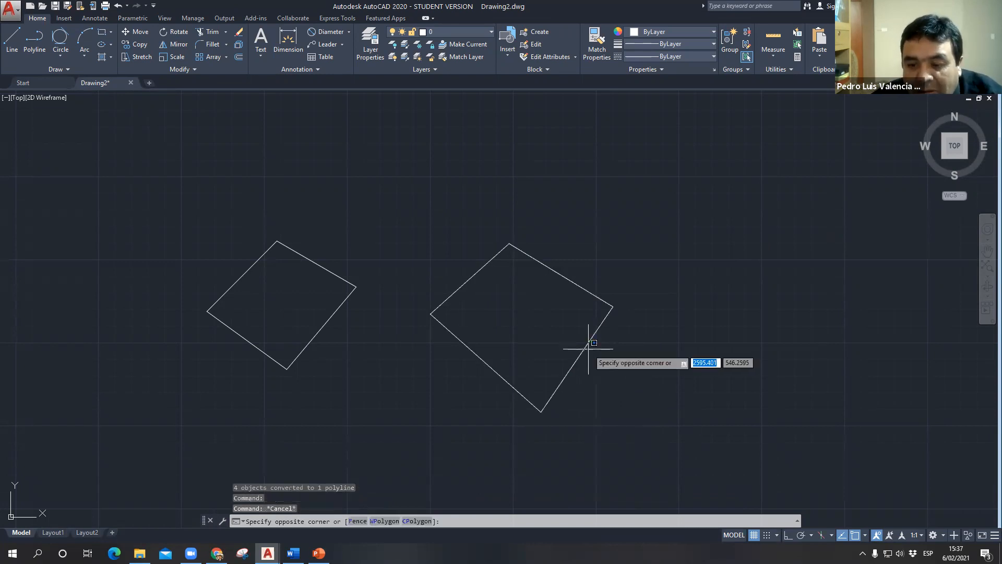
pyautogui.press('Escape')
# - Measure the joined figure's area and perimeter with the AREA (AA) command's Object option
pyautogui.write('area')
pyautogui.press('Return')
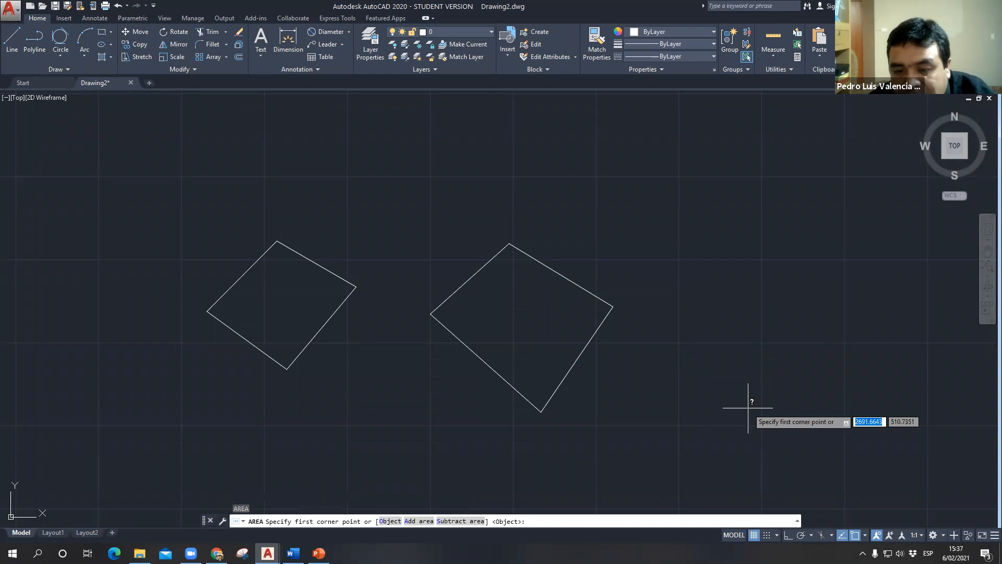
pyautogui.click(389, 521)
pyautogui.click(569, 279)
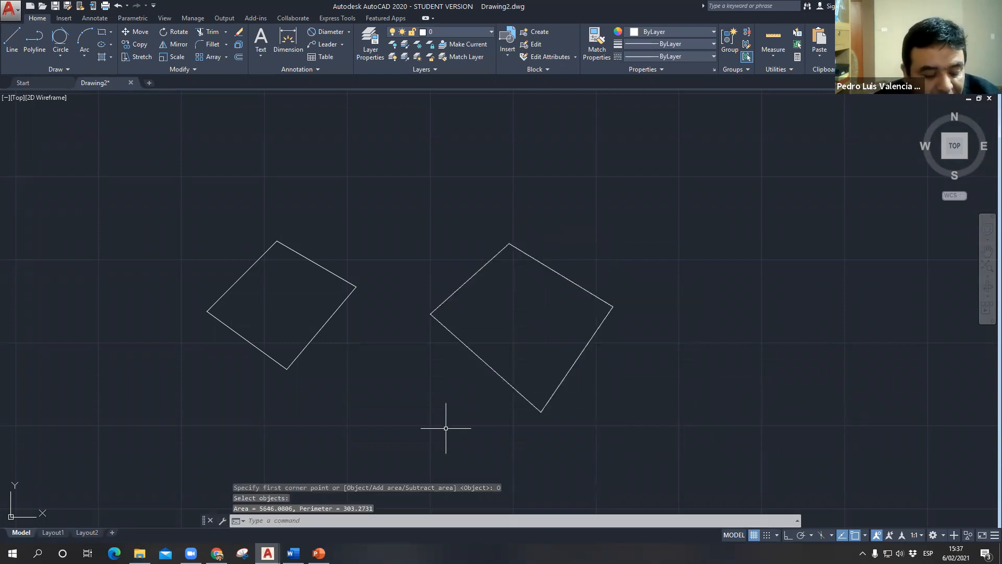
# - Expand the command history, highlight the joined figure's area and perimeter result, and close the history again
pyautogui.press('F2')
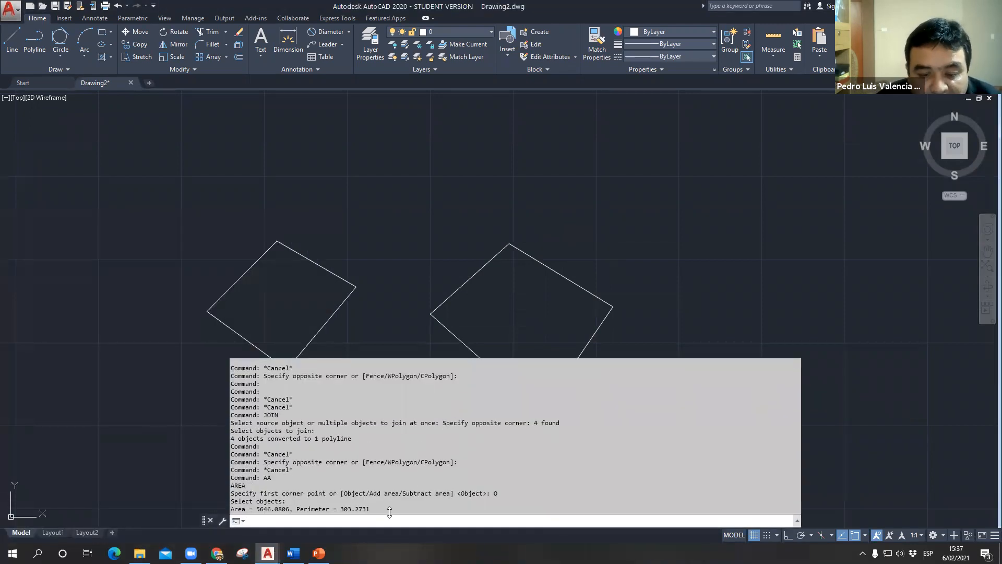
pyautogui.moveTo(371, 509); pyautogui.dragTo(239, 507)
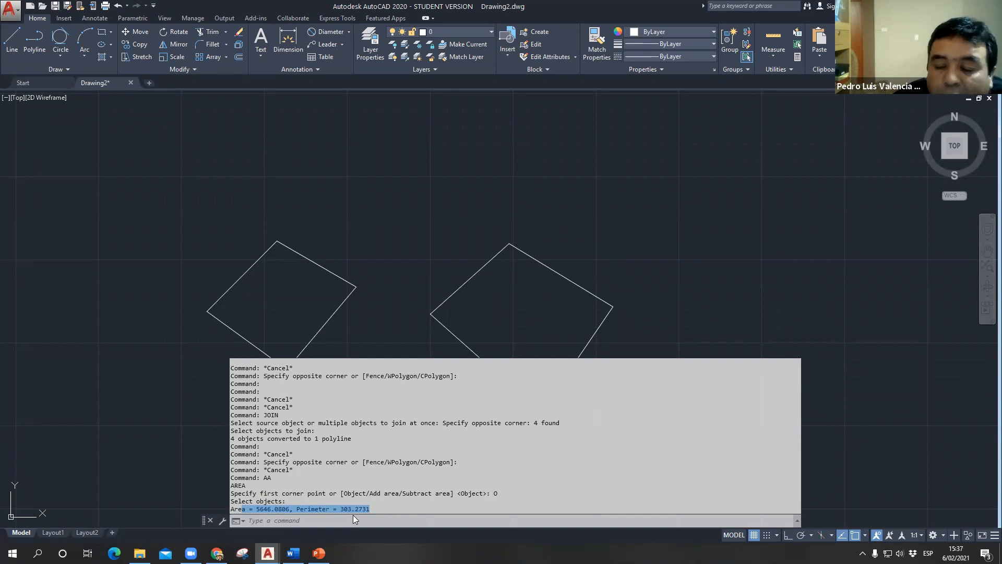
pyautogui.press('Escape')
pyautogui.press('Escape')
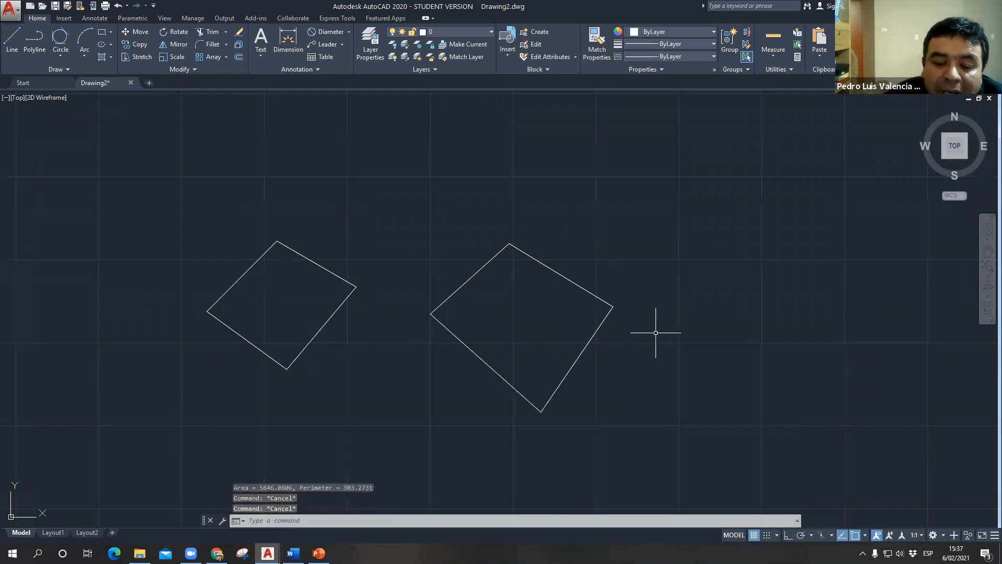
# - Switch to the PowerPoint presentation and show slide 18, "ARCOS ARC - -ARCO", by way of slide 17
pyautogui.click(319, 553)
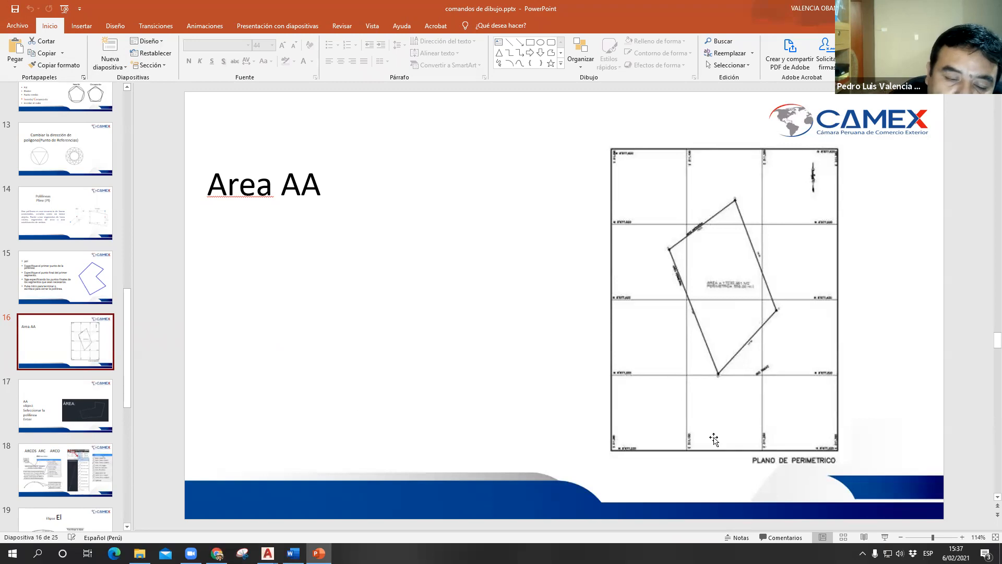
pyautogui.click(24, 432)
pyautogui.click(54, 471)
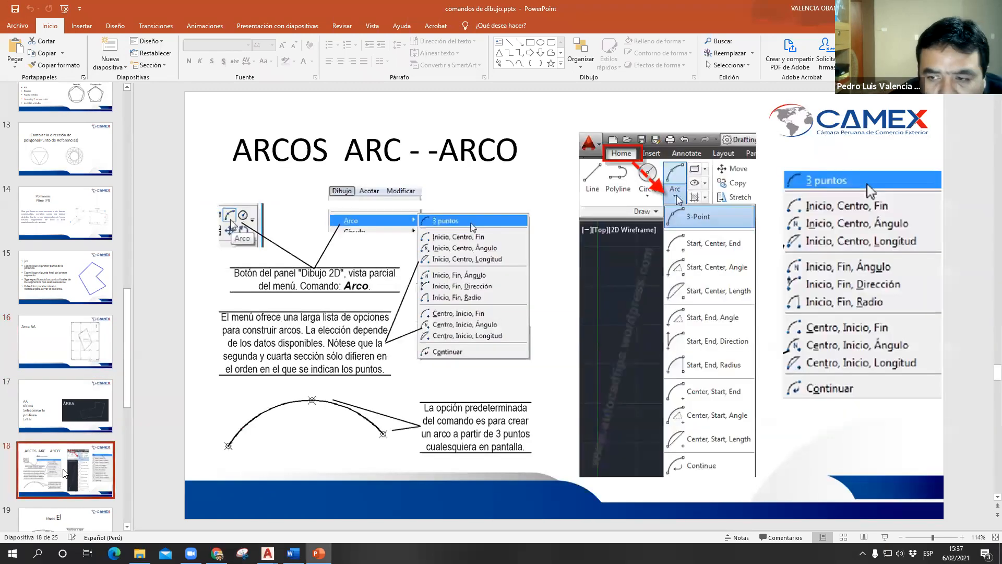
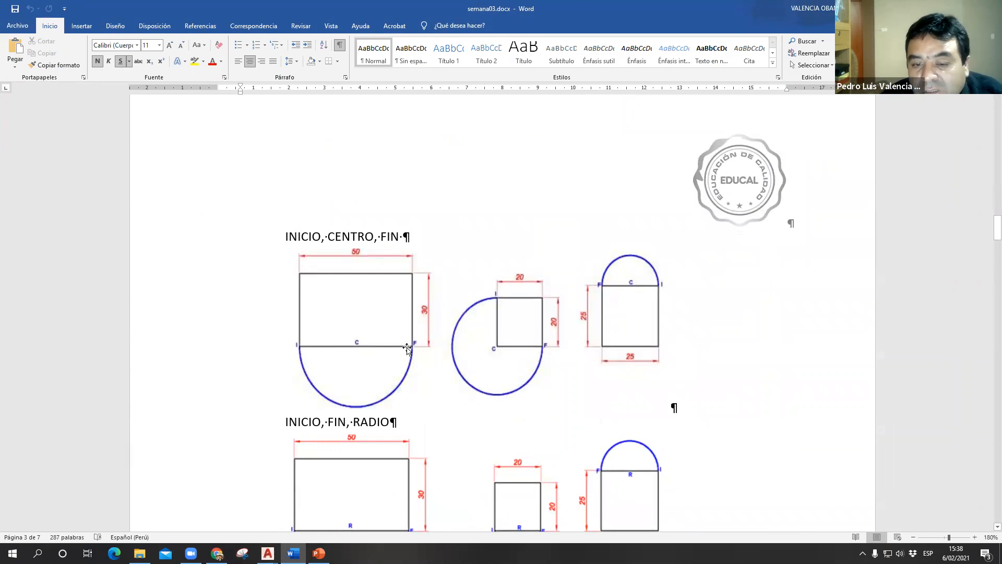
# - Review the INICIO, FIN, RADIO arc exercises in the Word document, and return to the AutoCAD drawing
pyautogui.scroll(-4, 411, 348)
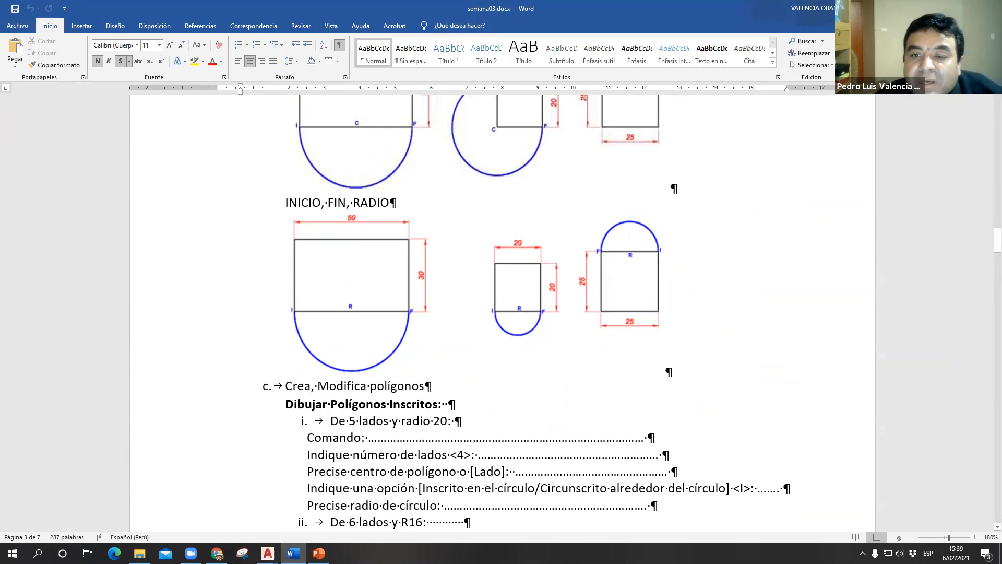
pyautogui.click(937, 8)
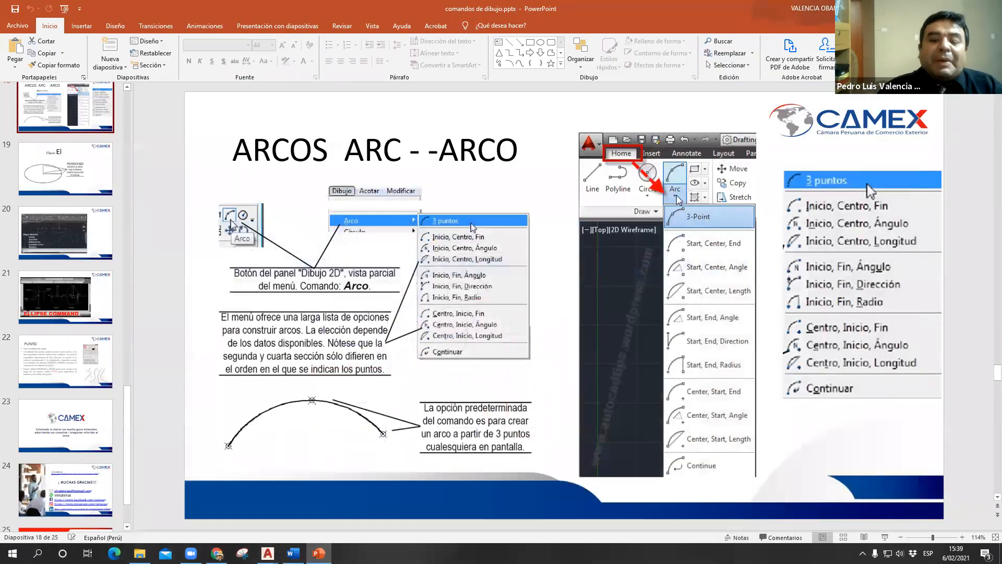
pyautogui.click(938, 8)
# - Draw a 60 by 40 rectangle in an empty area of the drawing
pyautogui.scroll(-3, 760, 153)
pyautogui.moveTo(340, 271); pyautogui.dragTo(620, 282, button='middle')
pyautogui.scroll(4, 464, 300)
pyautogui.moveTo(464, 299); pyautogui.dragTo(459, 308, button='middle')
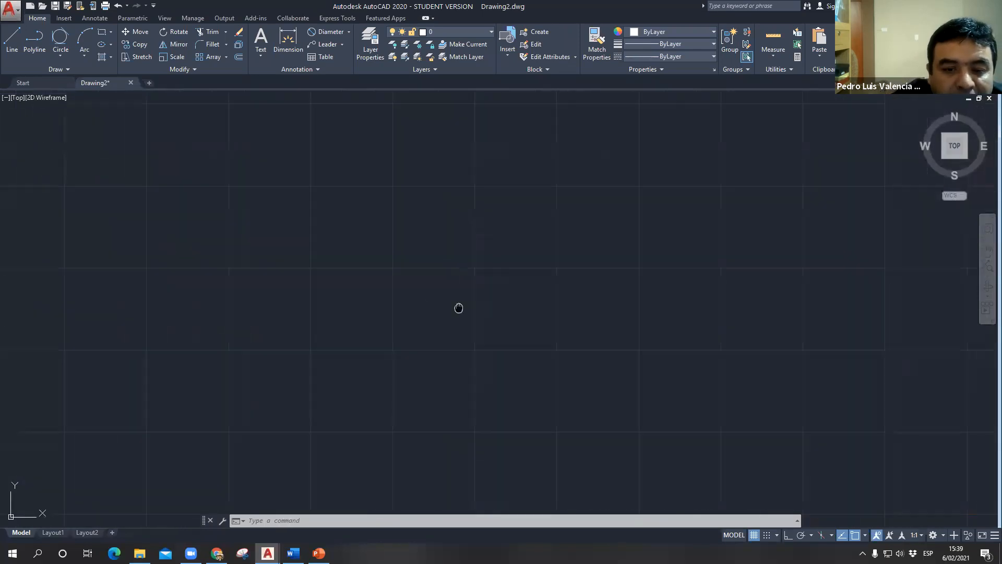
pyautogui.press('Escape')
pyautogui.press('Escape')
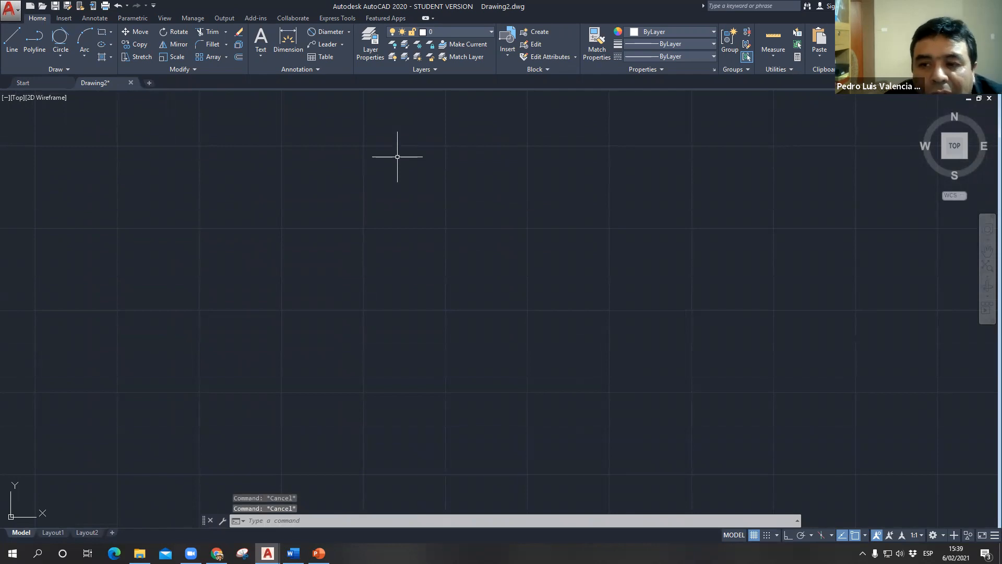
pyautogui.press('Return')
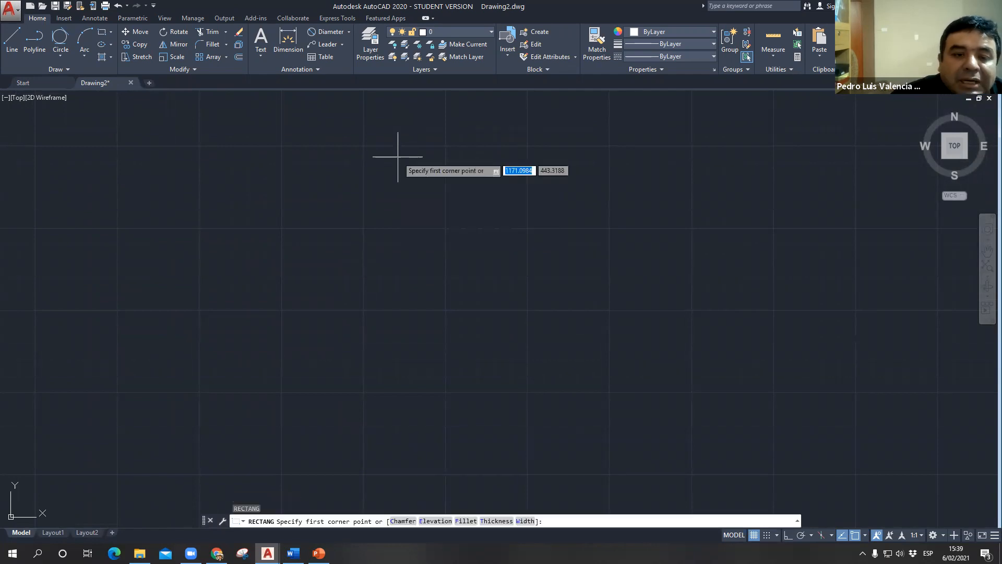
pyautogui.click(116, 390)
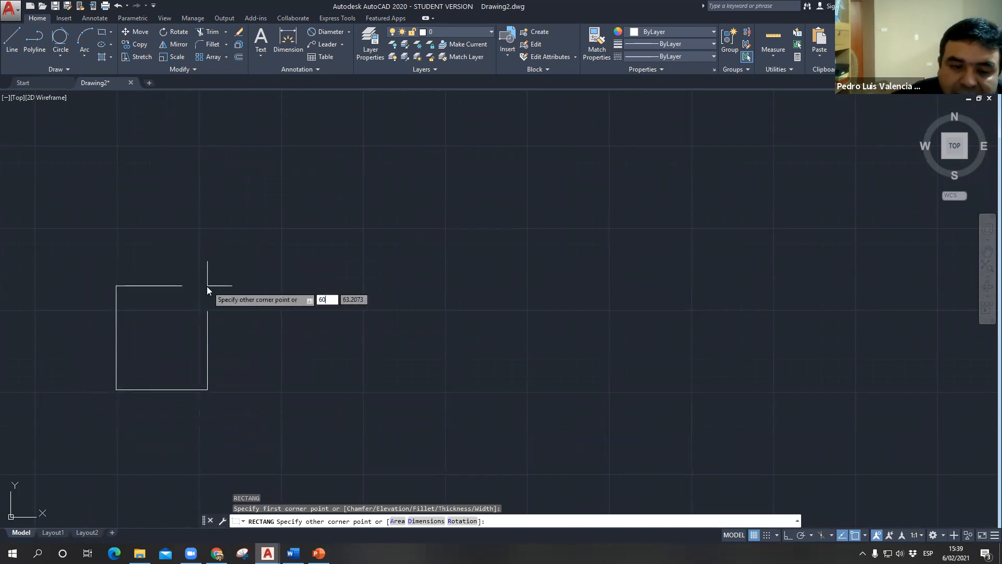
pyautogui.press('Tab')
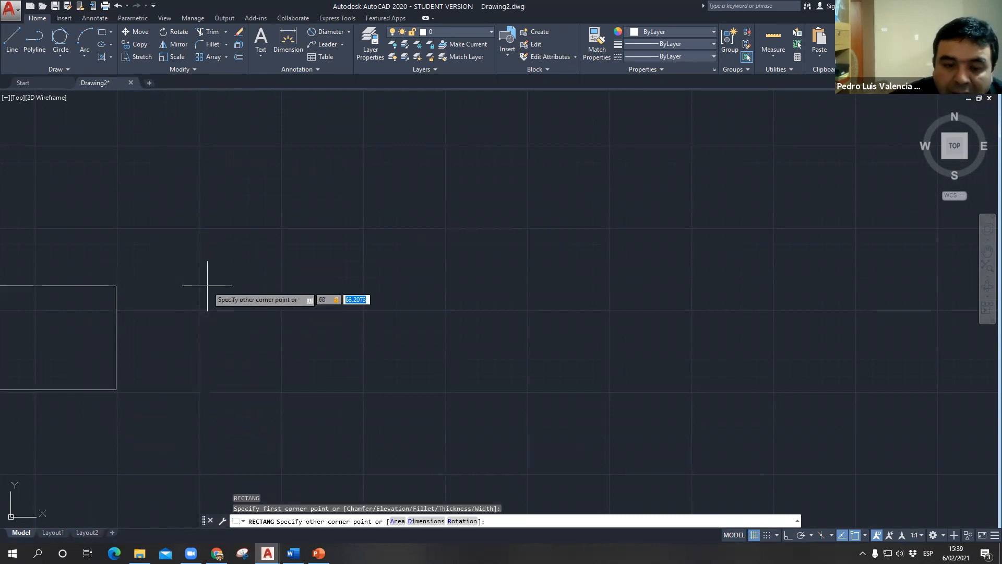
pyautogui.write('40')
pyautogui.press('Return')
# - Copy the rectangle from its lower-left corner to three spots in a row to its right
pyautogui.moveTo(201, 400)
pyautogui.mouseDown(button='middle')
pyautogui.moveTo(339, 257)
pyautogui.moveTo(320, 191)
pyautogui.mouseUp(button='middle')
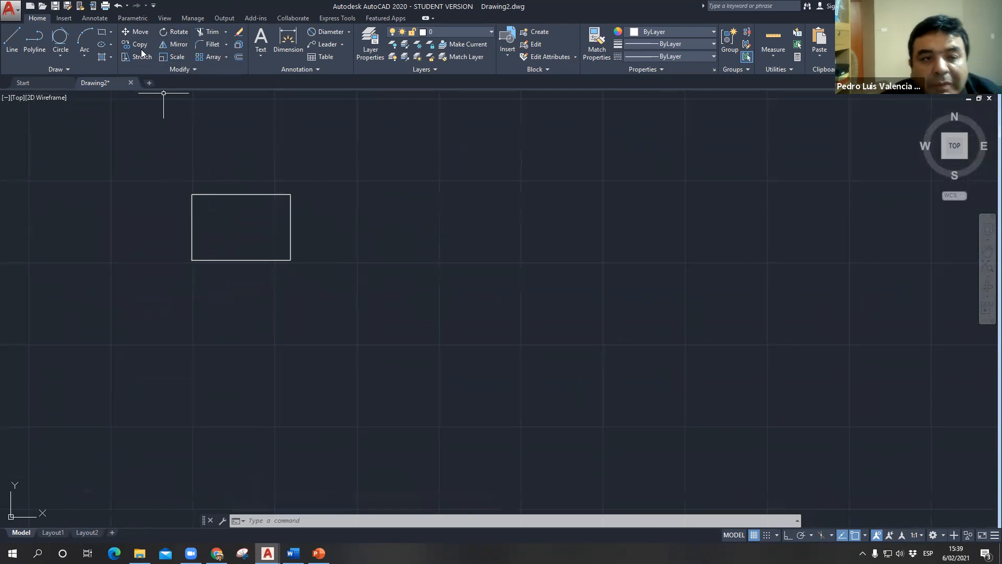
pyautogui.press('ctrl')
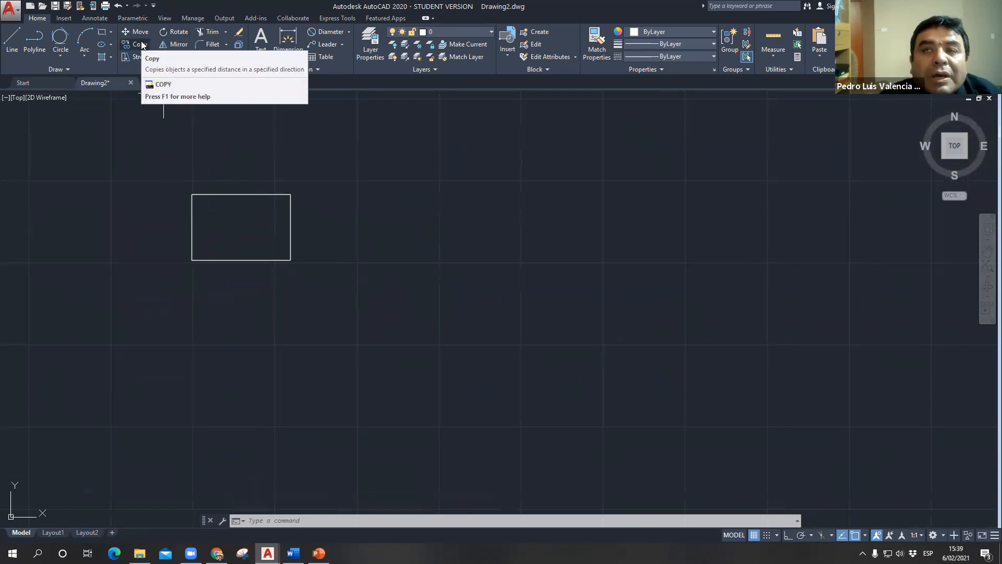
pyautogui.click(141, 45)
pyautogui.click(251, 260)
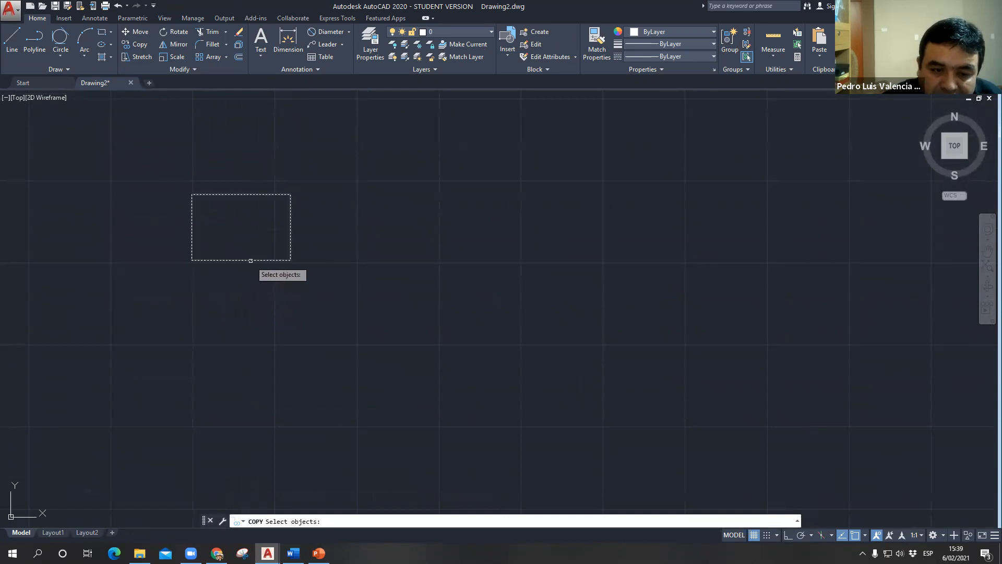
pyautogui.press('Return')
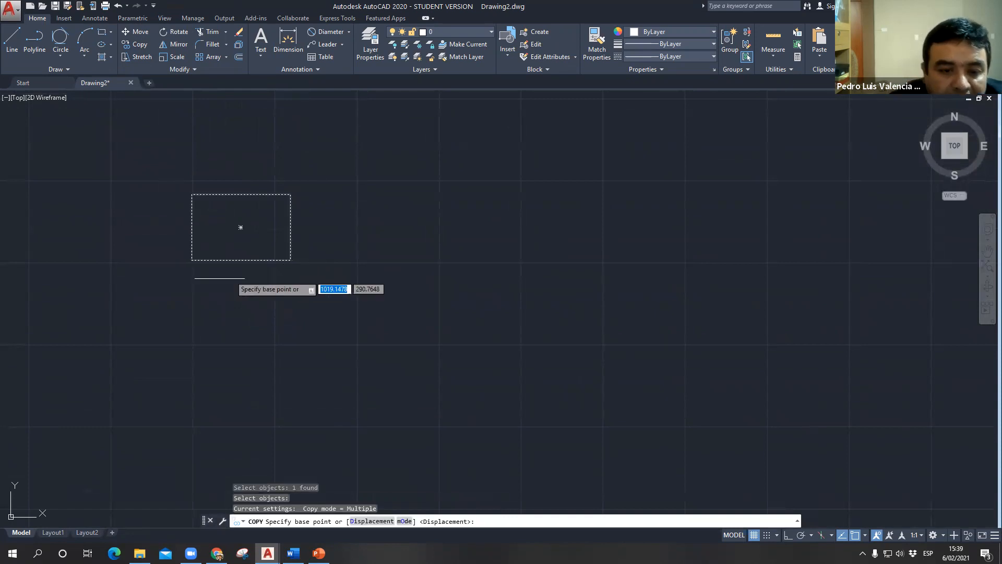
pyautogui.click(192, 260)
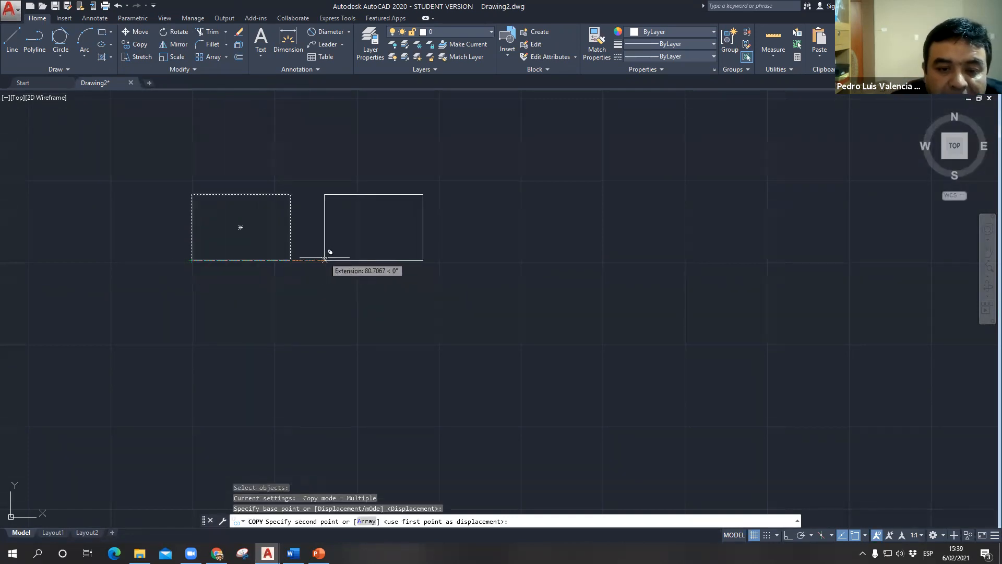
pyautogui.click(329, 260)
pyautogui.click(473, 260)
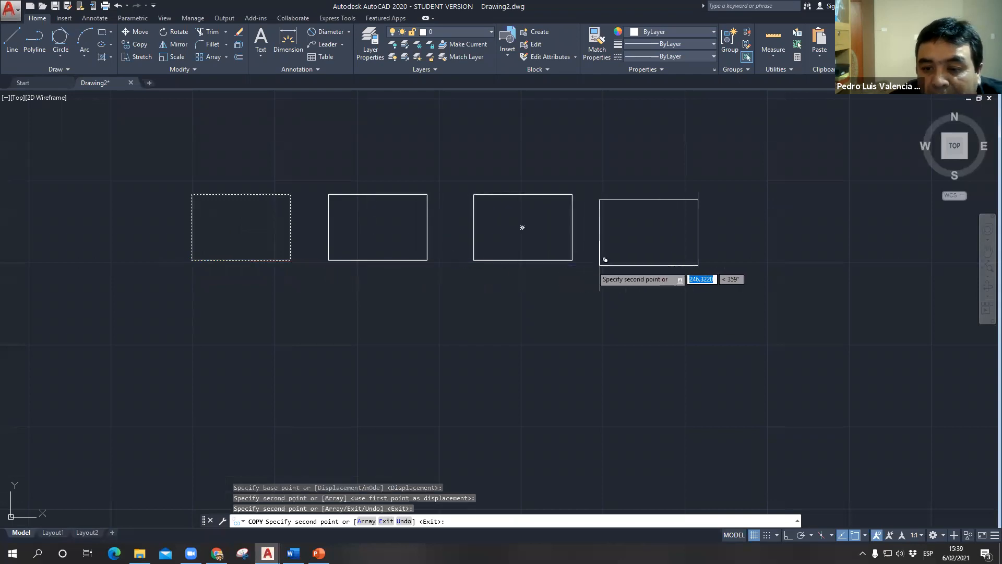
pyautogui.click(632, 259)
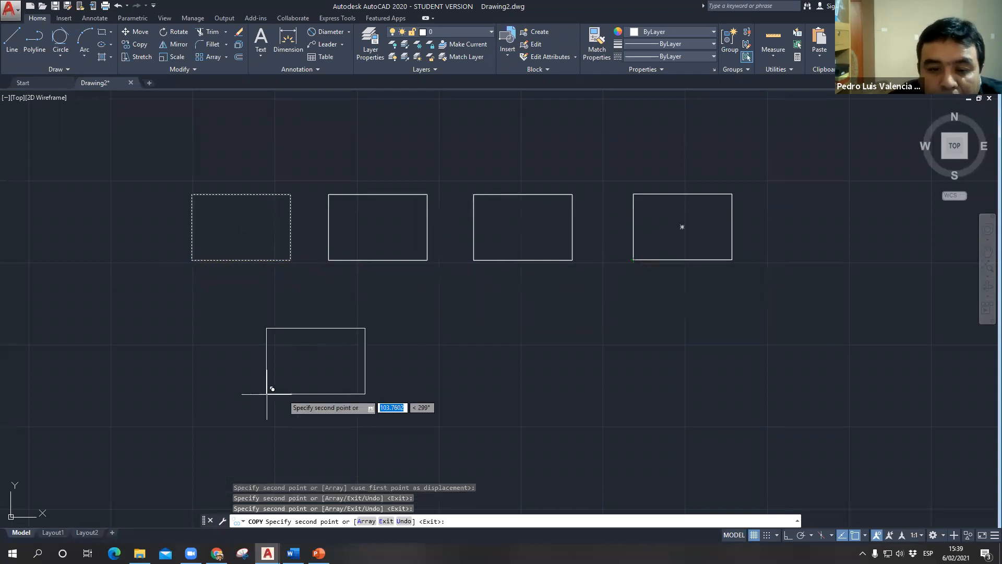
# - Place four more copies of the rectangle as a second row beneath the first, and finish copying
pyautogui.click(328, 393)
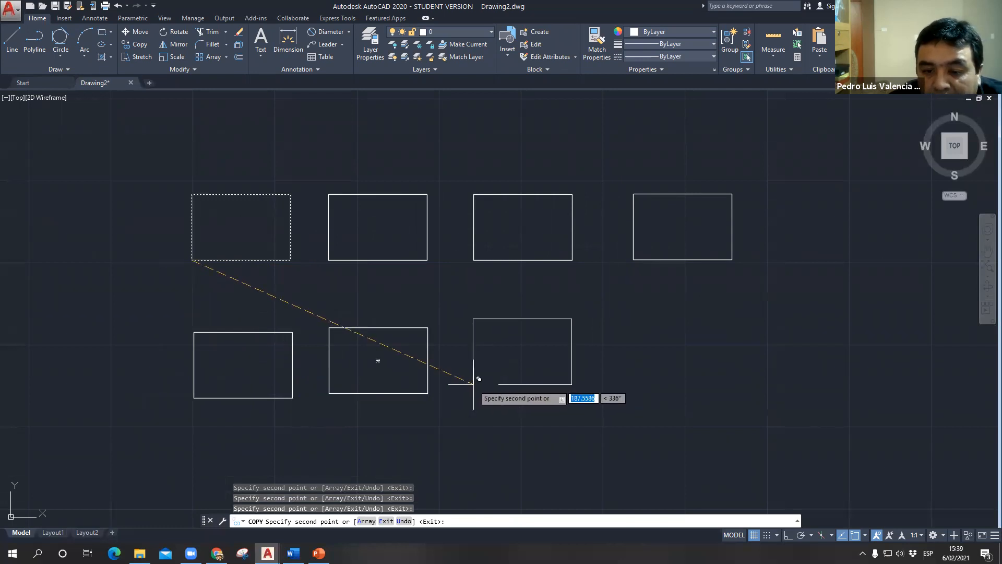
pyautogui.click(474, 391)
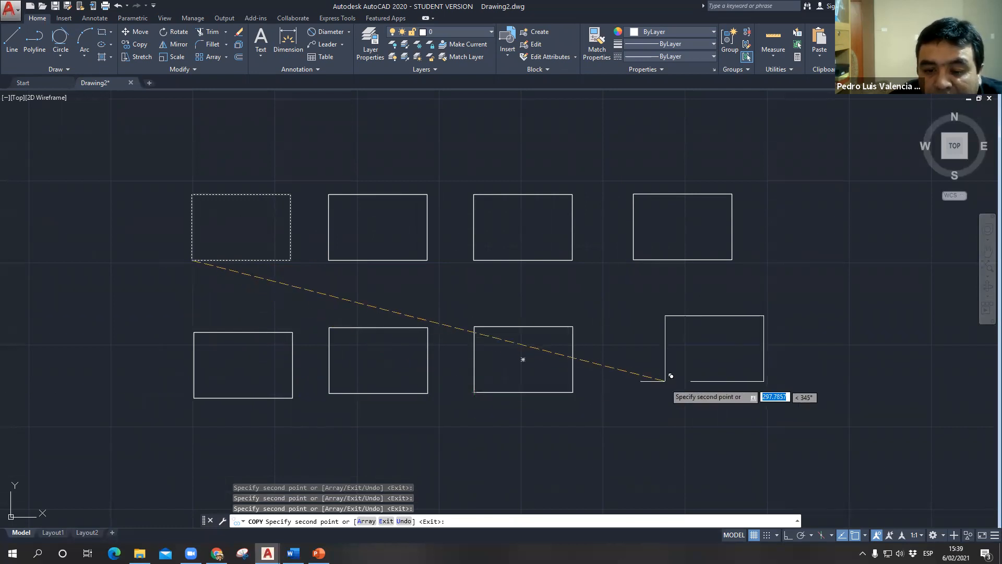
pyautogui.click(637, 391)
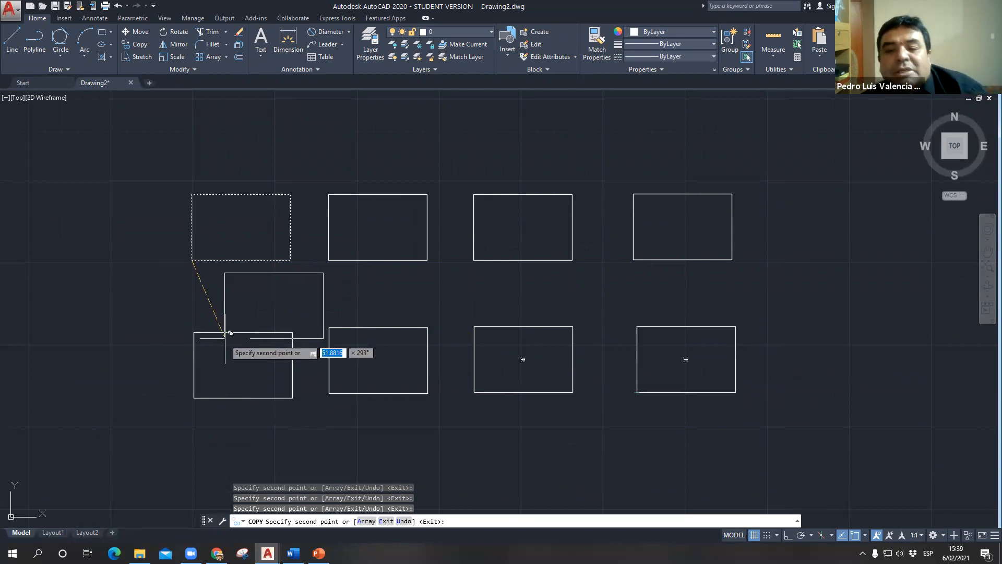
pyautogui.press('Escape')
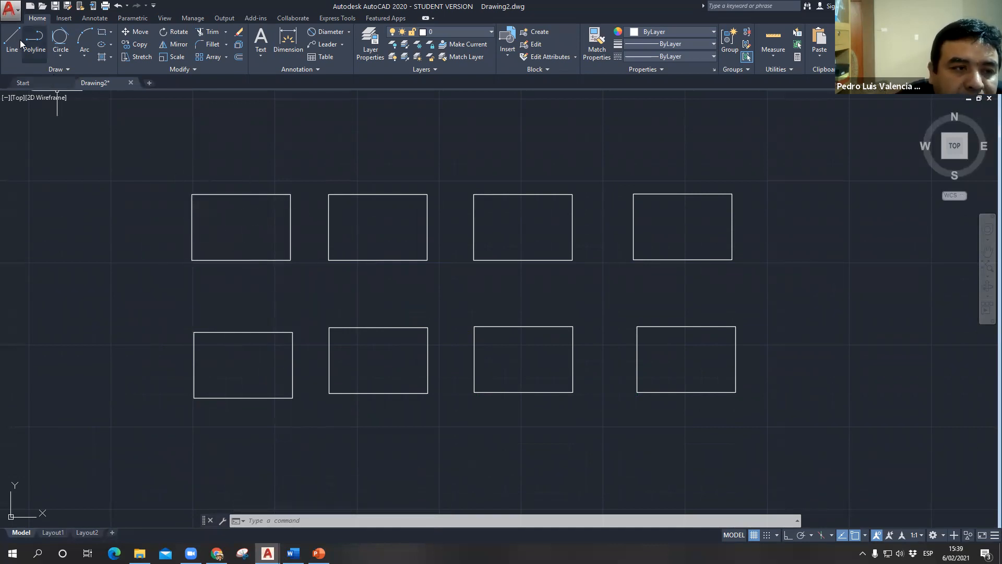
# - Draw a 3-Point arc through the first rectangle's upper-left, lower-left and lower-right corners
pyautogui.click(87, 60)
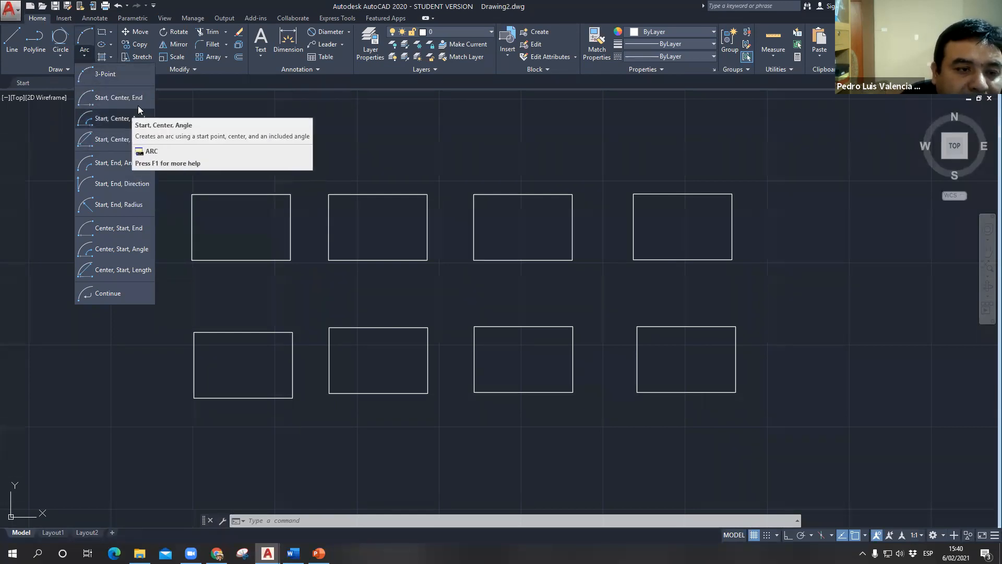
pyautogui.click(96, 76)
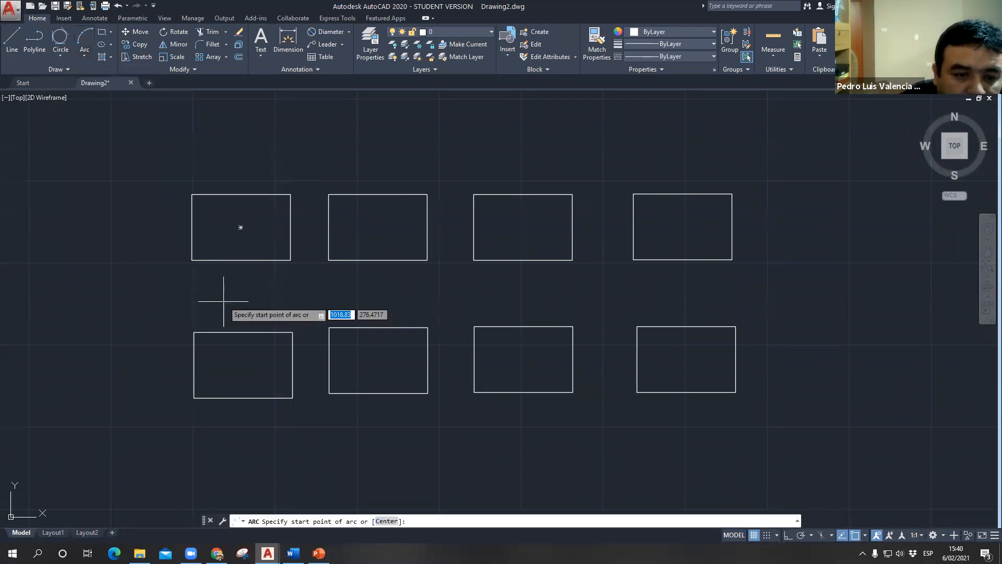
pyautogui.click(192, 195)
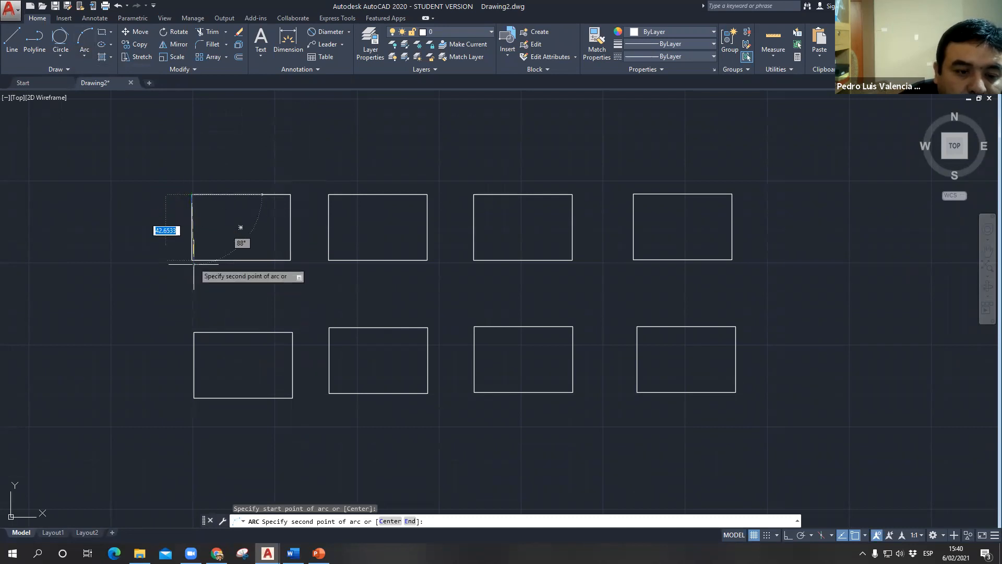
pyautogui.click(194, 264)
pyautogui.click(290, 260)
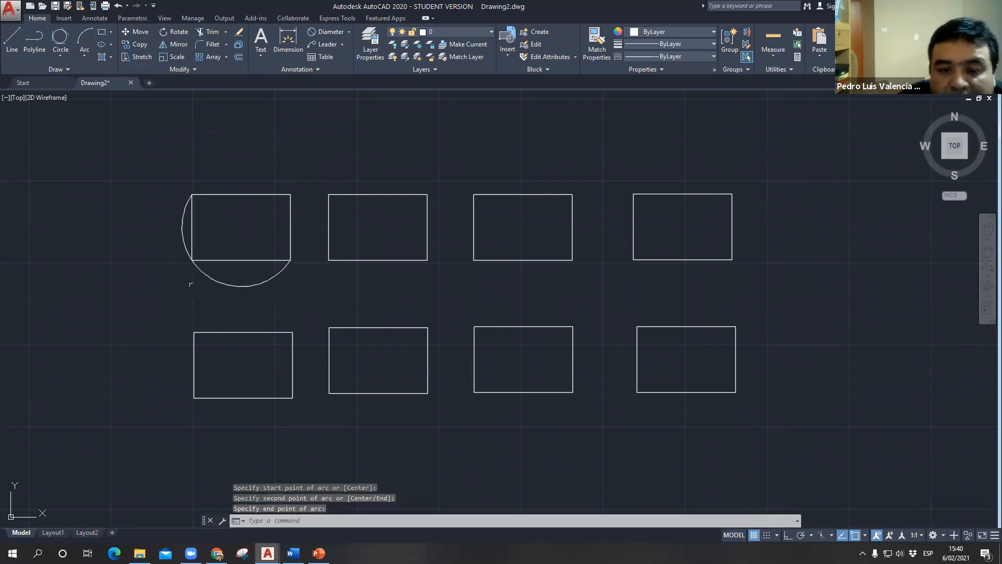
# - Erase the arc around the first rectangle
pyautogui.scroll(2, 201, 212)
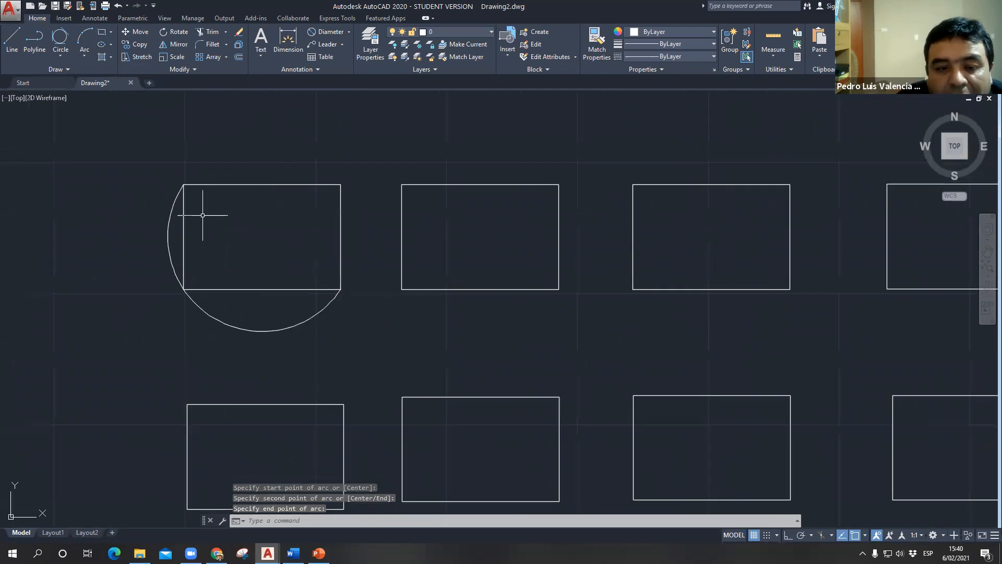
pyautogui.moveTo(273, 229); pyautogui.dragTo(265, 226, button='middle')
pyautogui.click(231, 327)
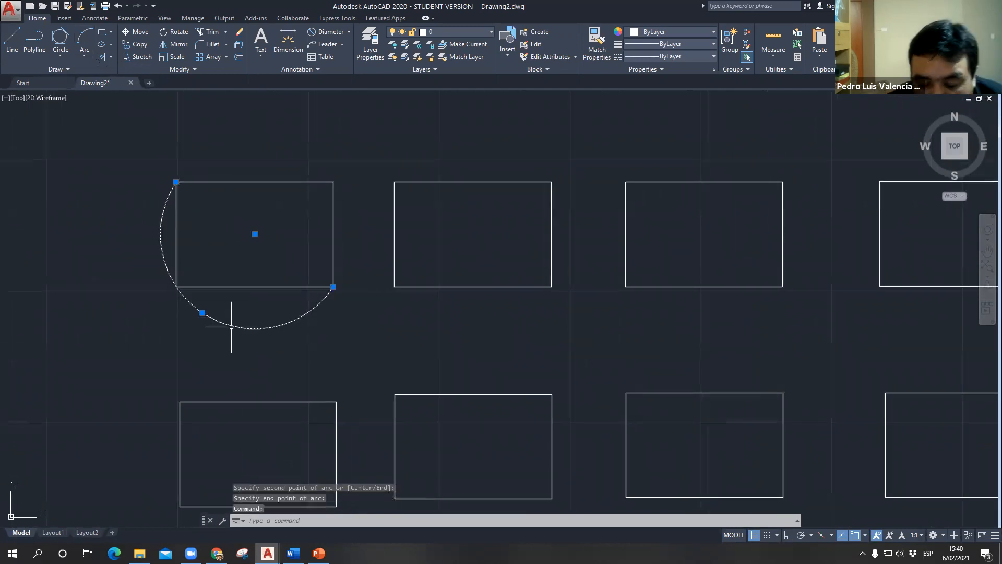
pyautogui.press('Delete')
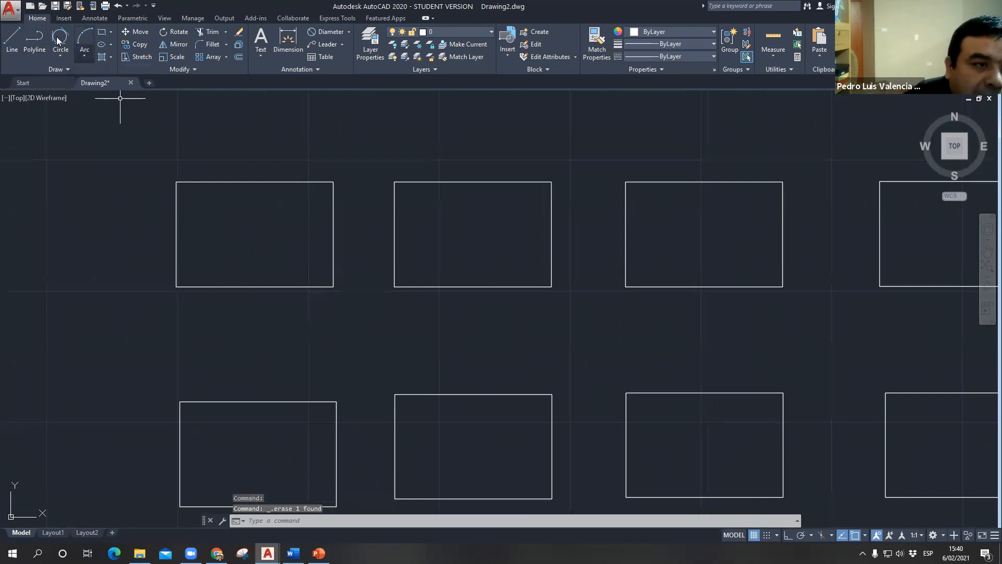
# - Redraw the 3-Point arc from the first rectangle's upper-left corner through its lower-left corner to its lower-right corner
pyautogui.click(84, 54)
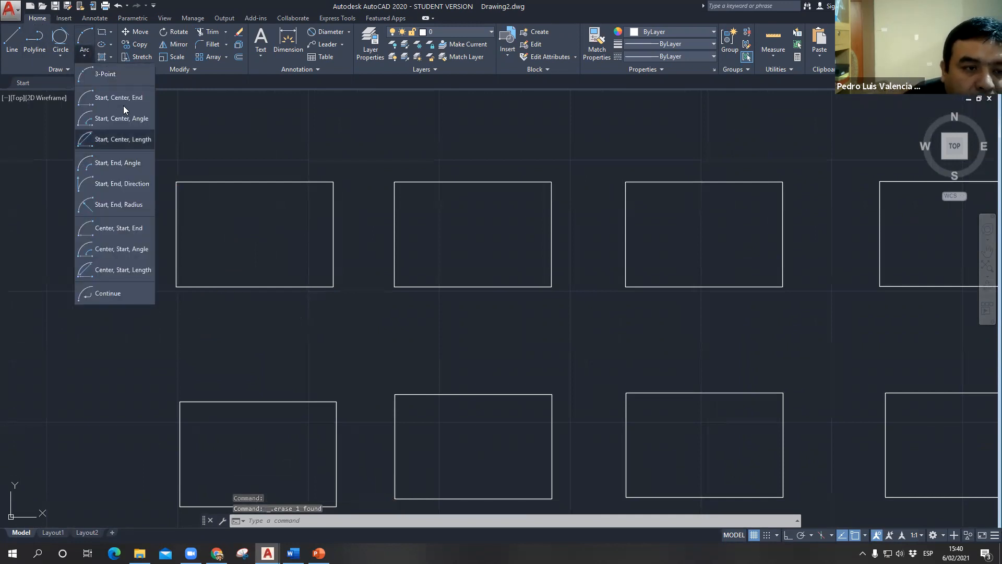
pyautogui.click(111, 76)
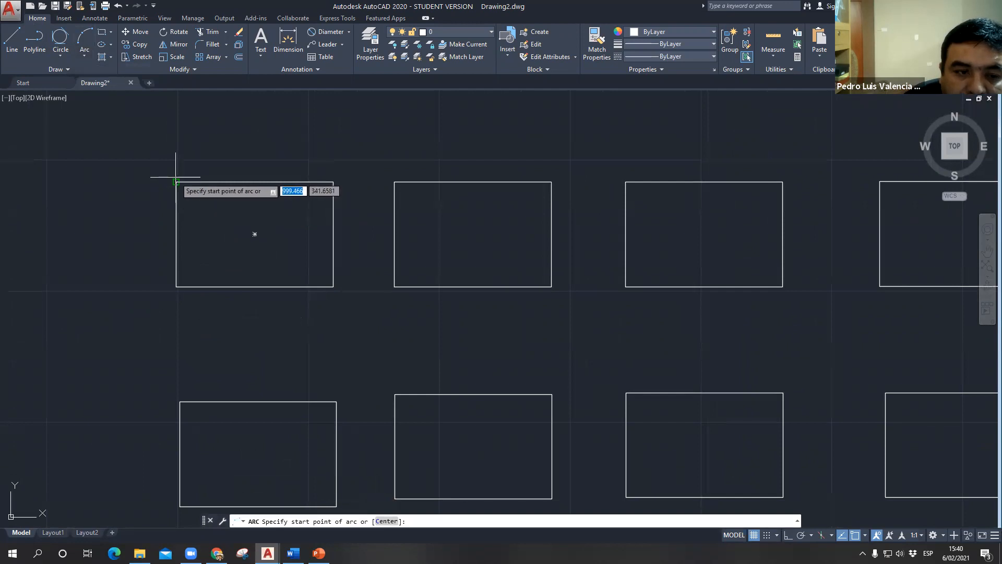
pyautogui.click(177, 182)
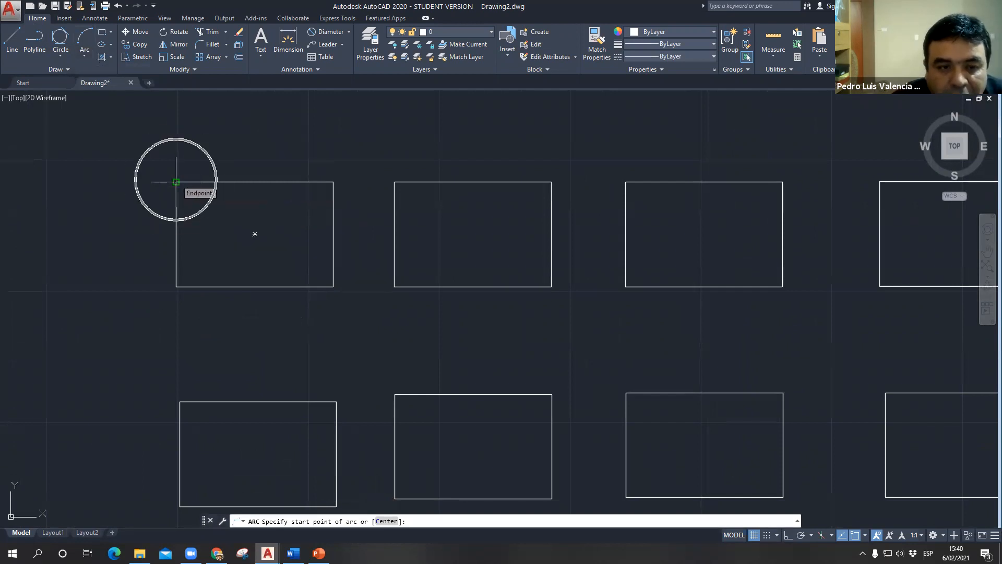
pyautogui.click(176, 286)
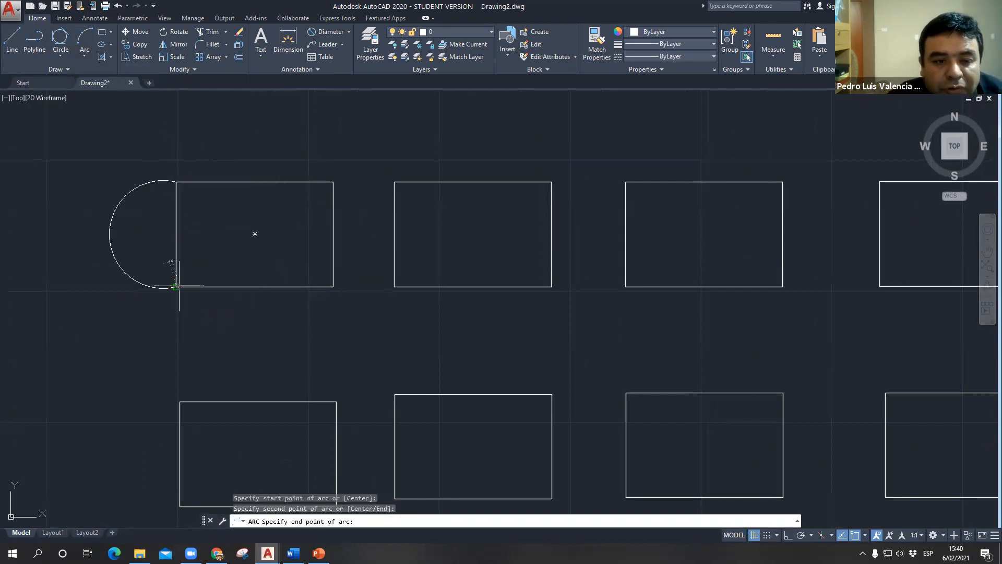
pyautogui.click(332, 287)
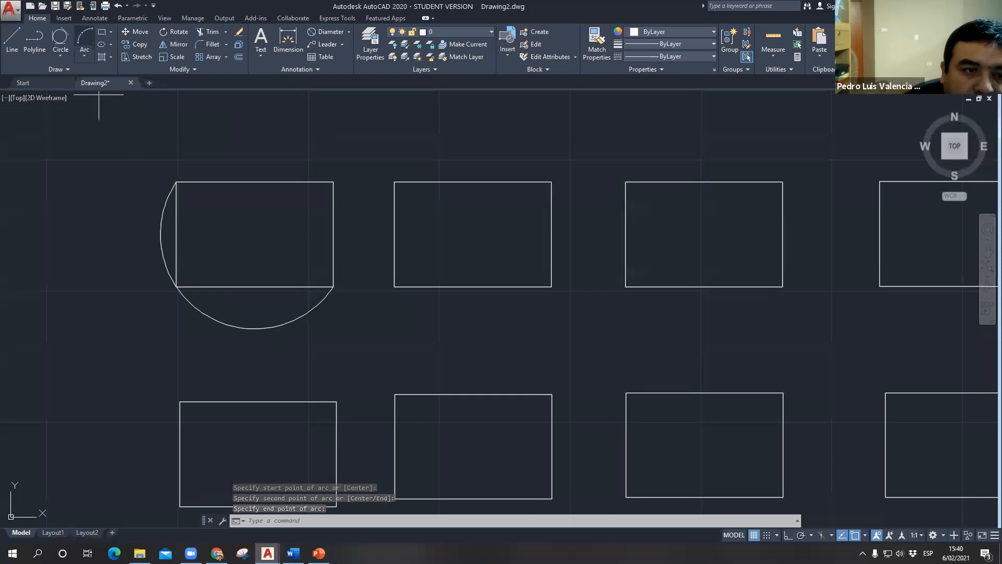
# - Draw a second 3-Point arc from the first rectangle's top-edge midpoint through its upper-right corner to its right-edge midpoint
pyautogui.click(85, 39)
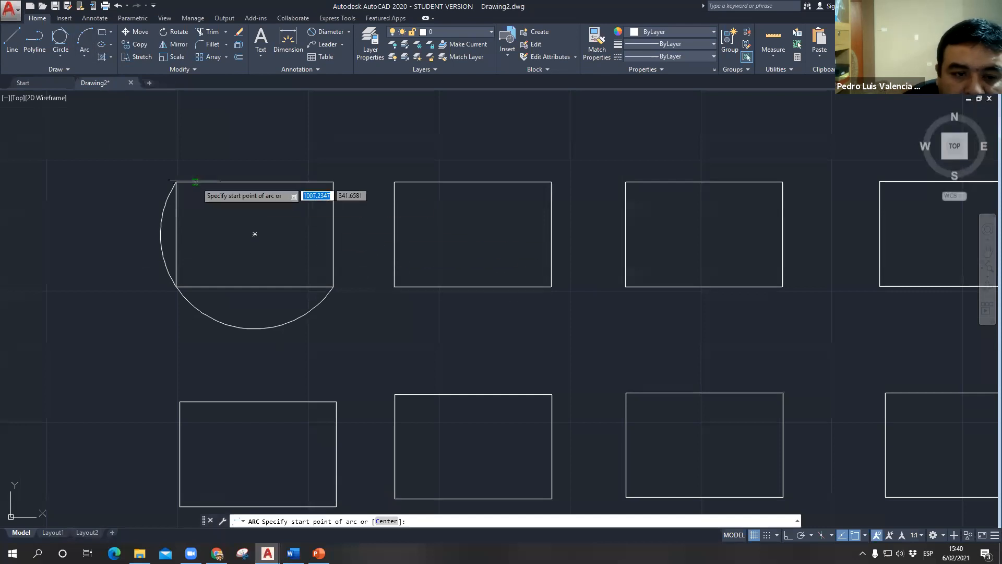
pyautogui.click(254, 182)
pyautogui.click(333, 182)
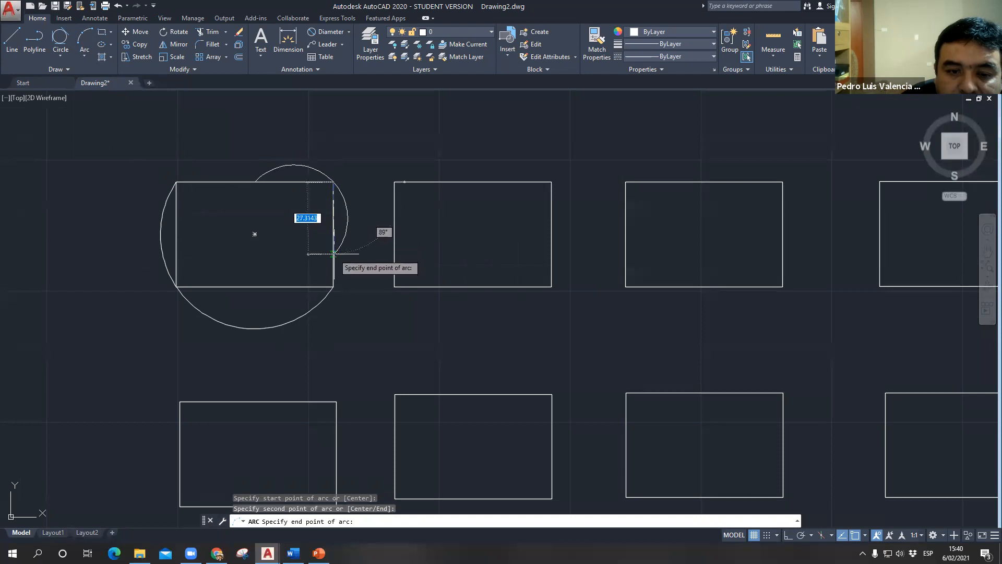
pyautogui.click(333, 234)
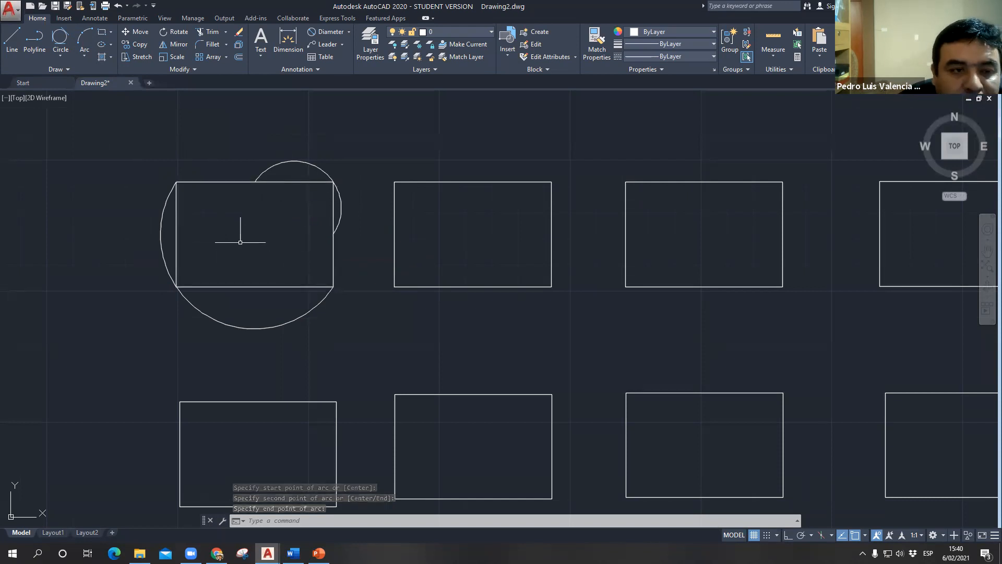
# - Draw a Start, Center, End arc from the second rectangle's upper-left corner, centred on its top-edge midpoint, to its upper-right corner
pyautogui.click(59, 55)
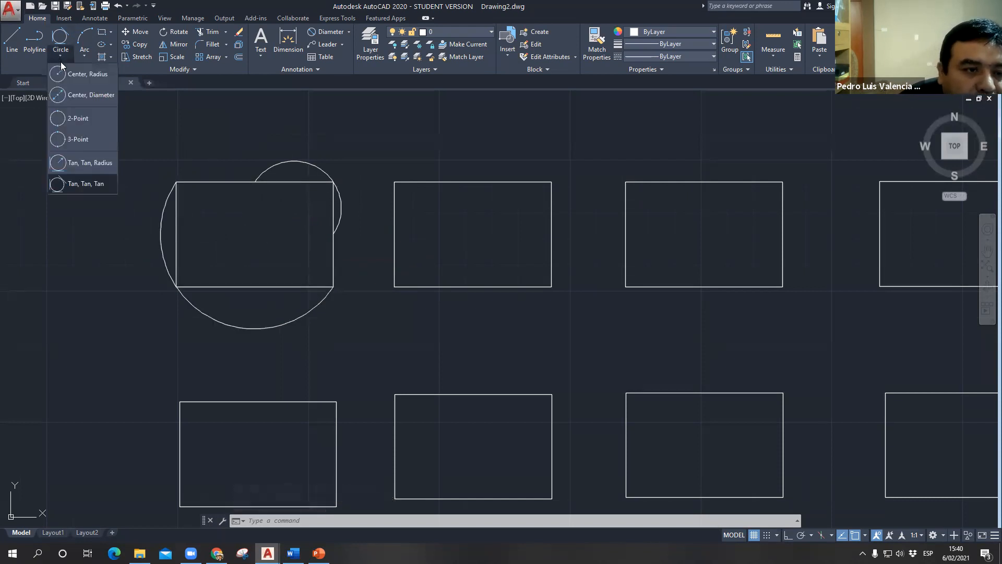
pyautogui.click(84, 56)
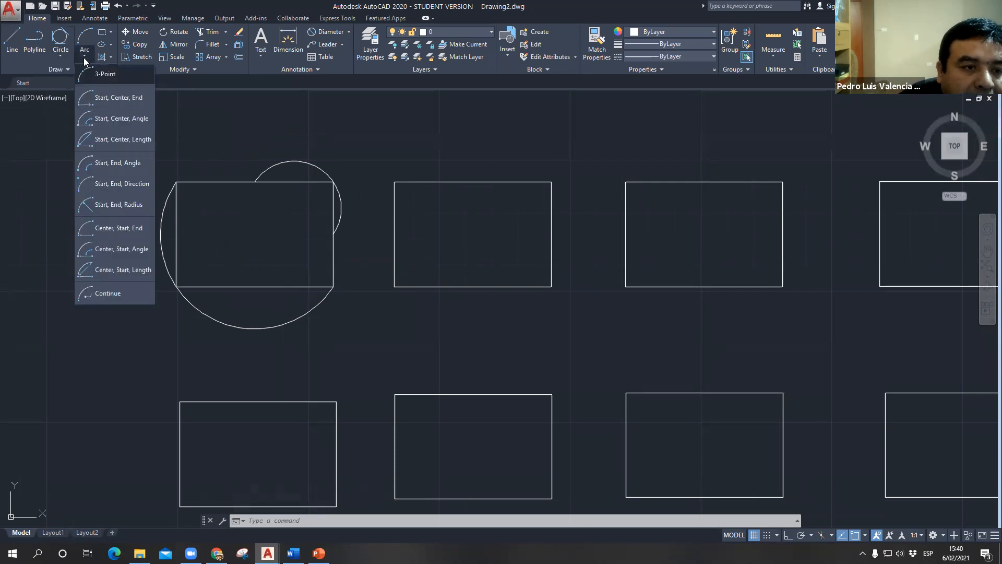
pyautogui.click(121, 100)
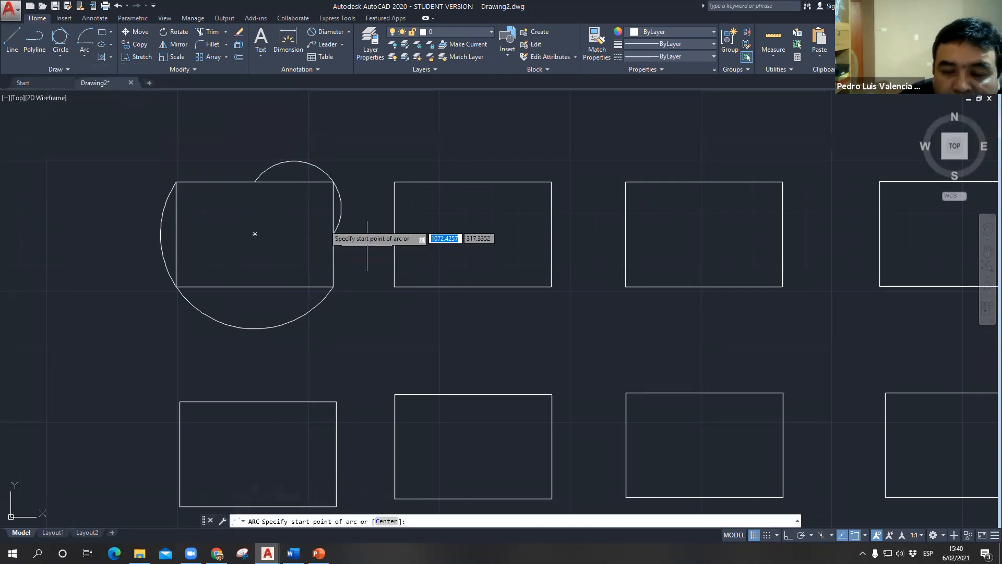
pyautogui.click(395, 182)
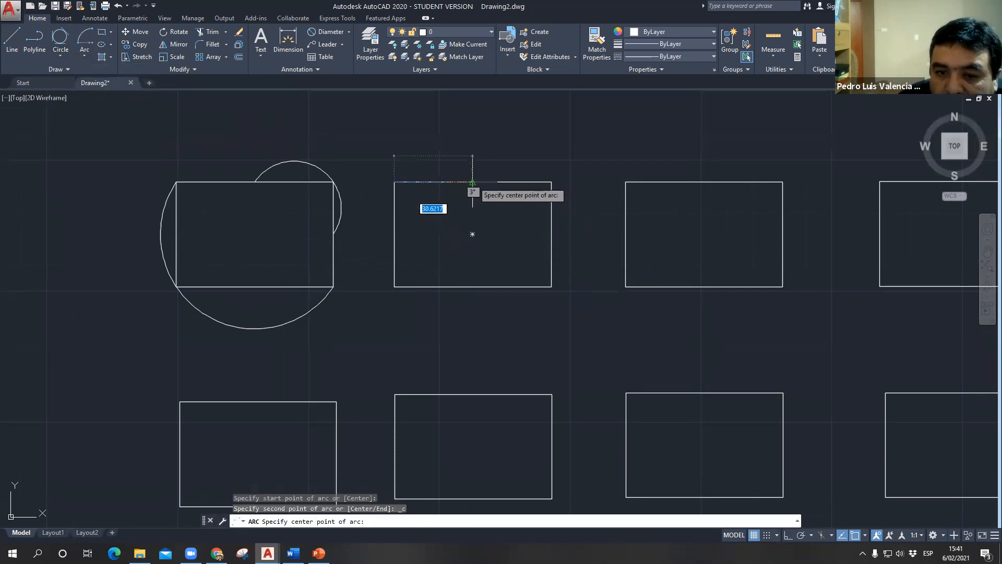
pyautogui.click(472, 182)
pyautogui.click(552, 182)
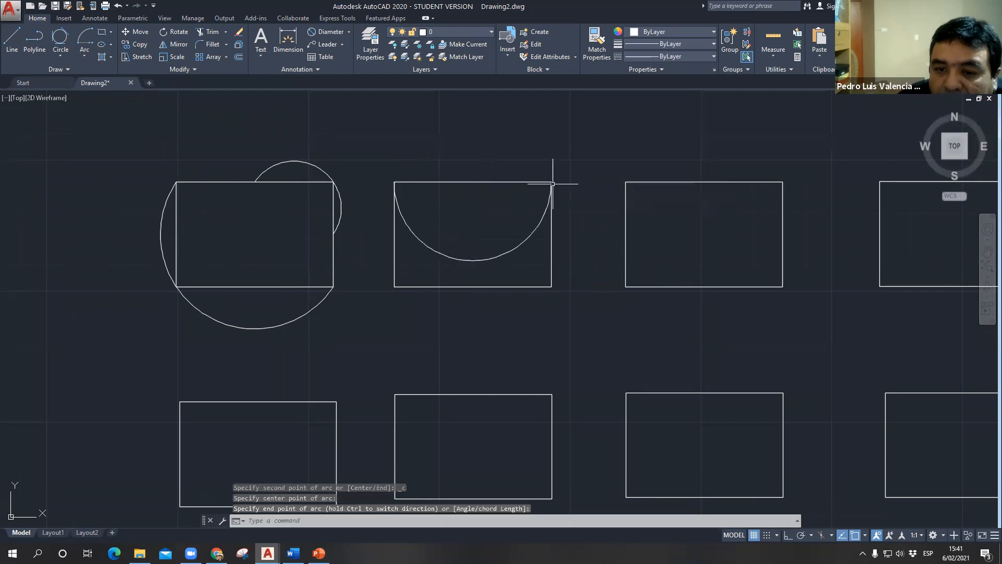
# - Draw a Start, Center, End arc from the second rectangle's upper-right corner, centred on its top-edge midpoint, to its upper-left corner
pyautogui.moveTo(405, 262)
pyautogui.mouseDown(button='middle')
pyautogui.moveTo(279, 248)
pyautogui.moveTo(128, 212)
pyautogui.mouseUp(button='middle')
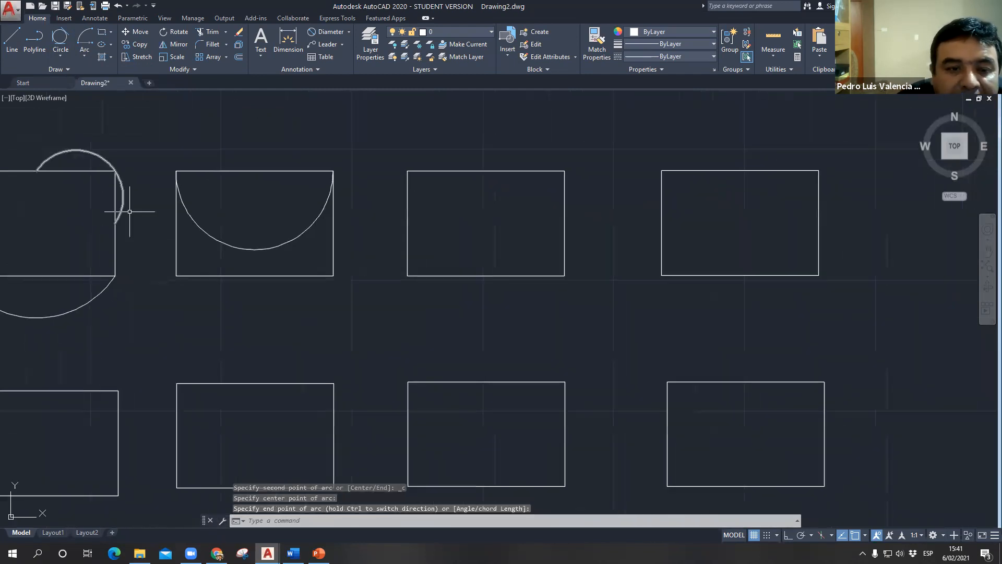
pyautogui.scroll(2, 169, 185)
pyautogui.scroll(2, 179, 157)
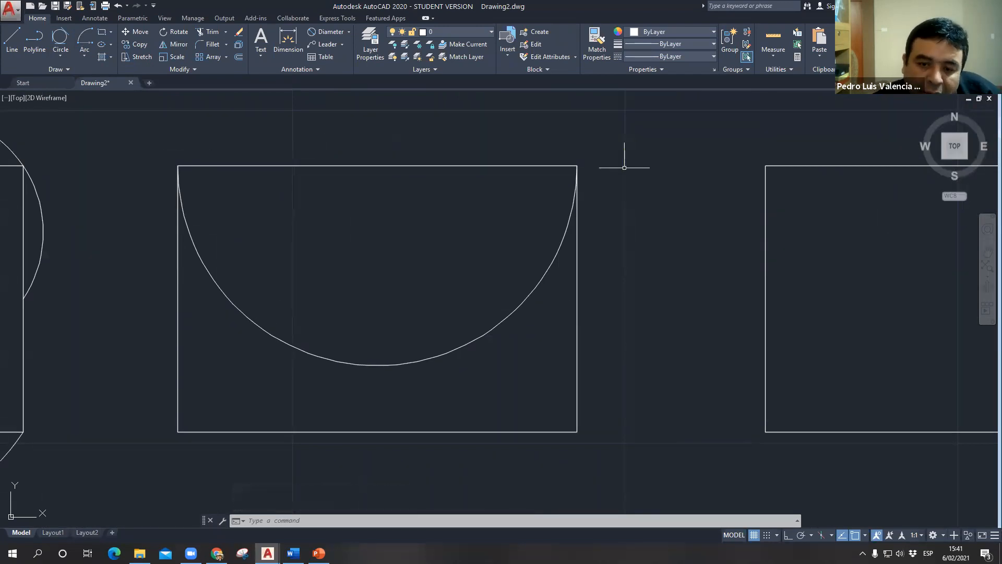
pyautogui.moveTo(461, 366); pyautogui.dragTo(459, 418, button='middle')
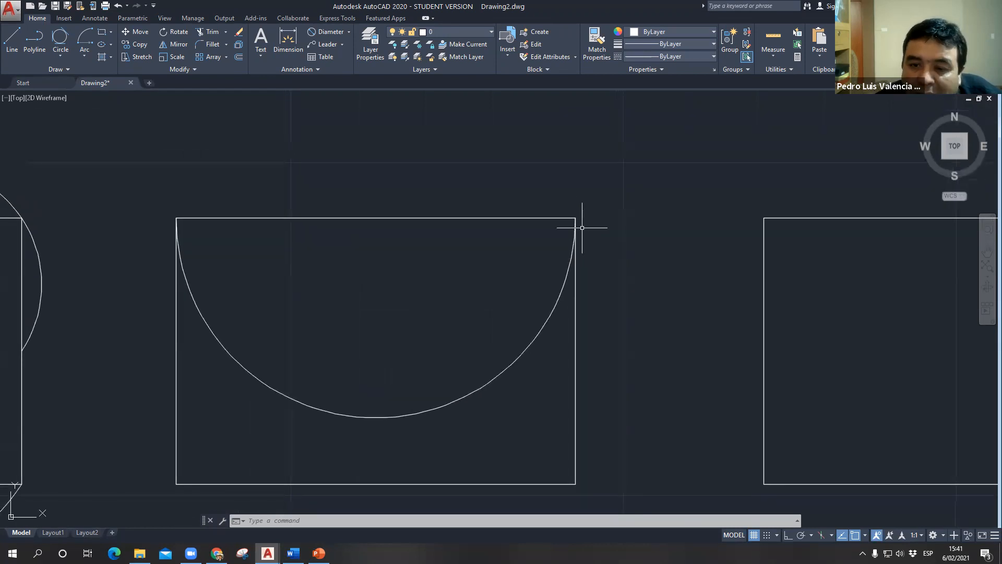
pyautogui.click(82, 54)
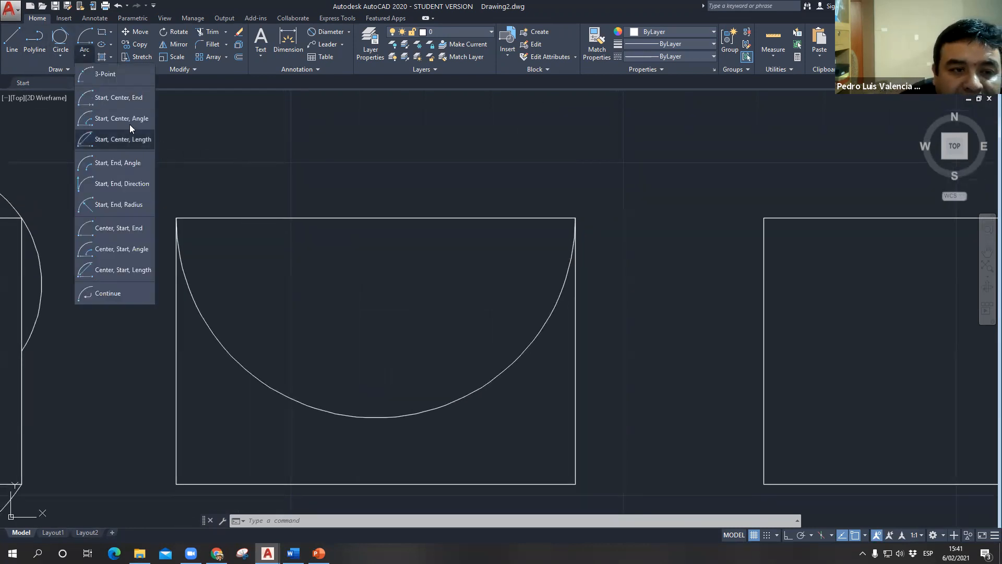
pyautogui.click(114, 90)
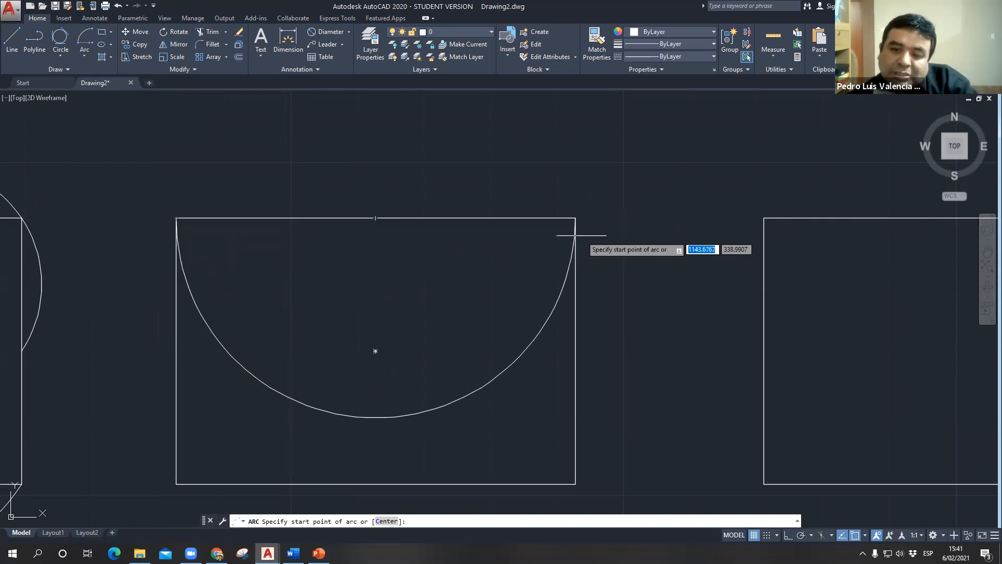
pyautogui.click(575, 218)
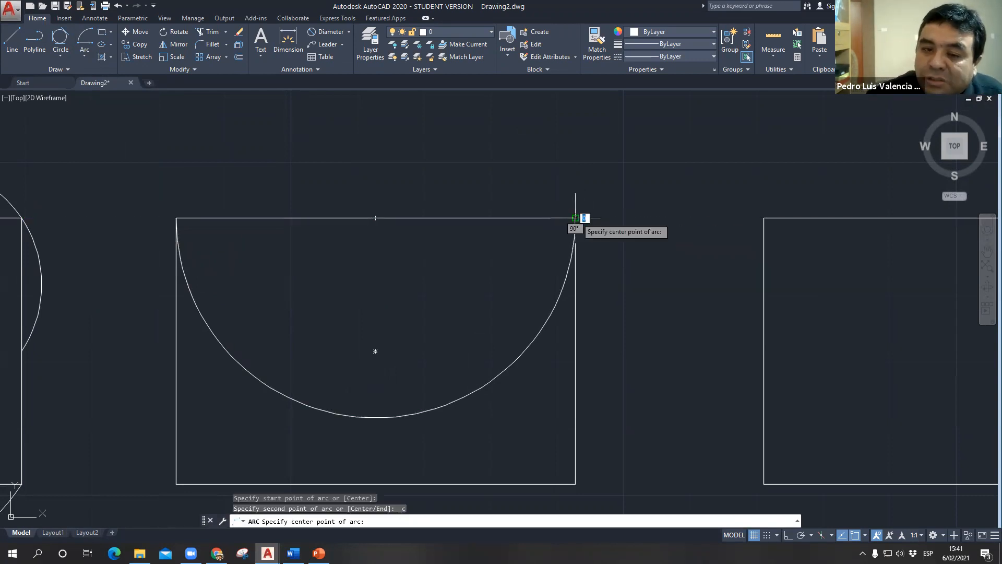
pyautogui.click(375, 219)
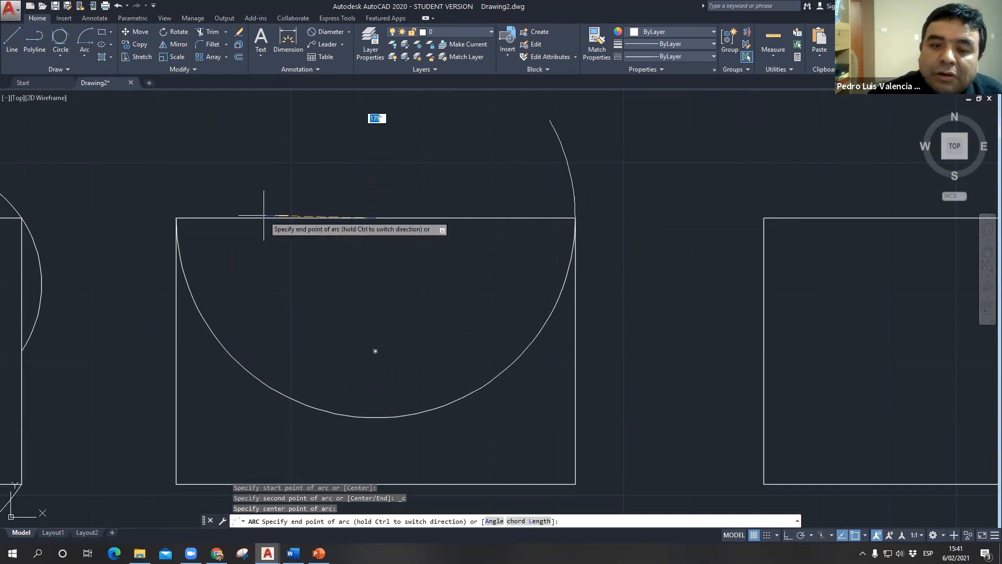
pyautogui.click(178, 217)
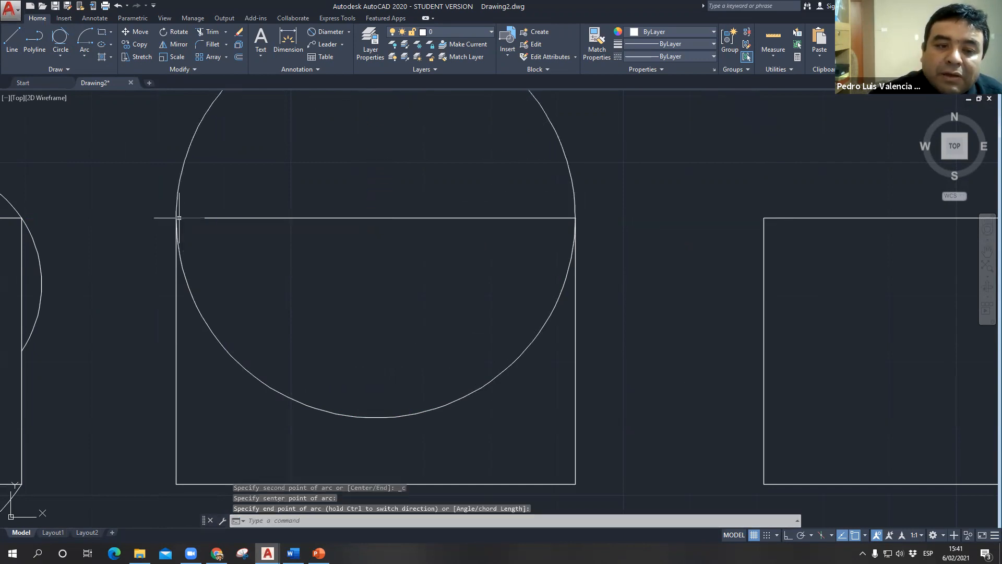
# - Erase the arc curving downward inside the second rectangle
pyautogui.click(338, 416)
pyautogui.press('Delete')
pyautogui.scroll(-6, 373, 336)
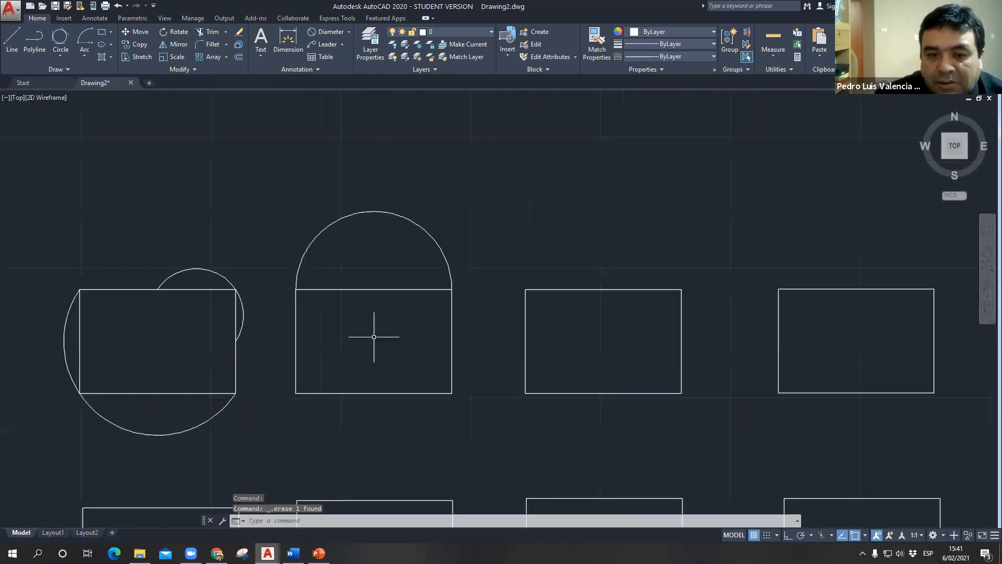
# - Draw a Start, Center, End arc from the second rectangle's lower-left corner, centred on its bottom-edge midpoint, to its lower-right corner
pyautogui.moveTo(391, 331); pyautogui.dragTo(423, 280, button='middle')
pyautogui.scroll(2, 391, 322)
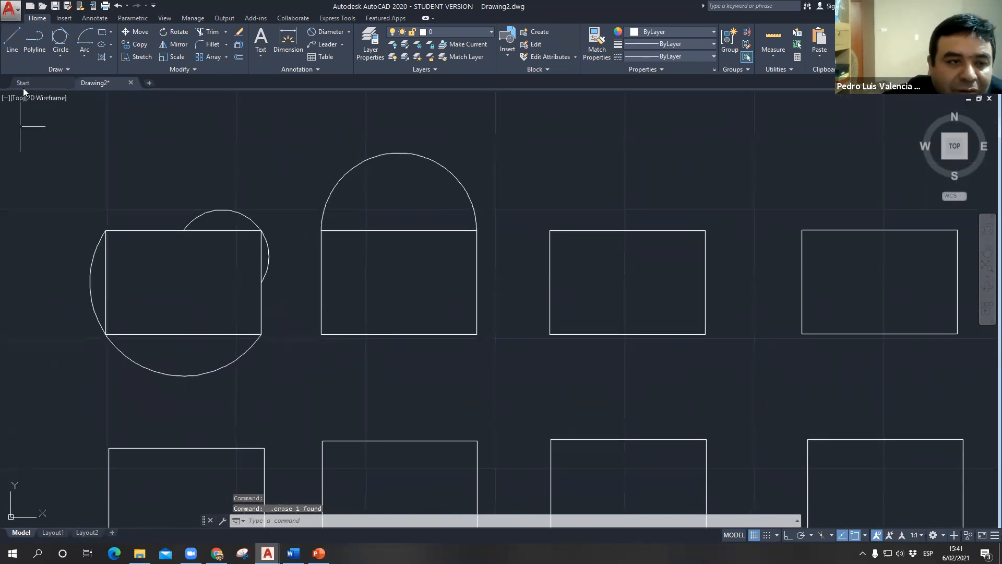
pyautogui.click(82, 45)
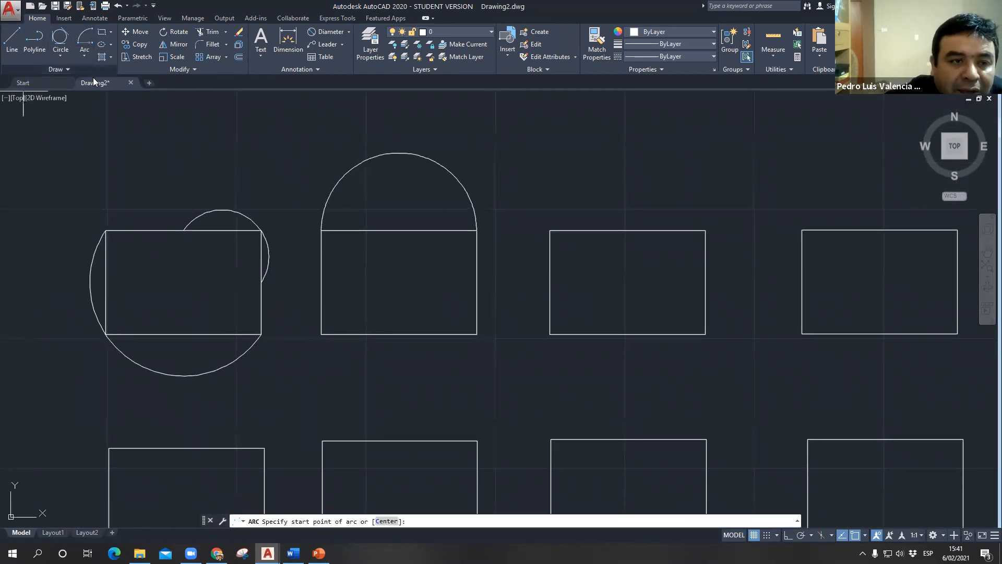
pyautogui.click(84, 58)
pyautogui.click(104, 98)
pyautogui.click(321, 334)
pyautogui.click(398, 334)
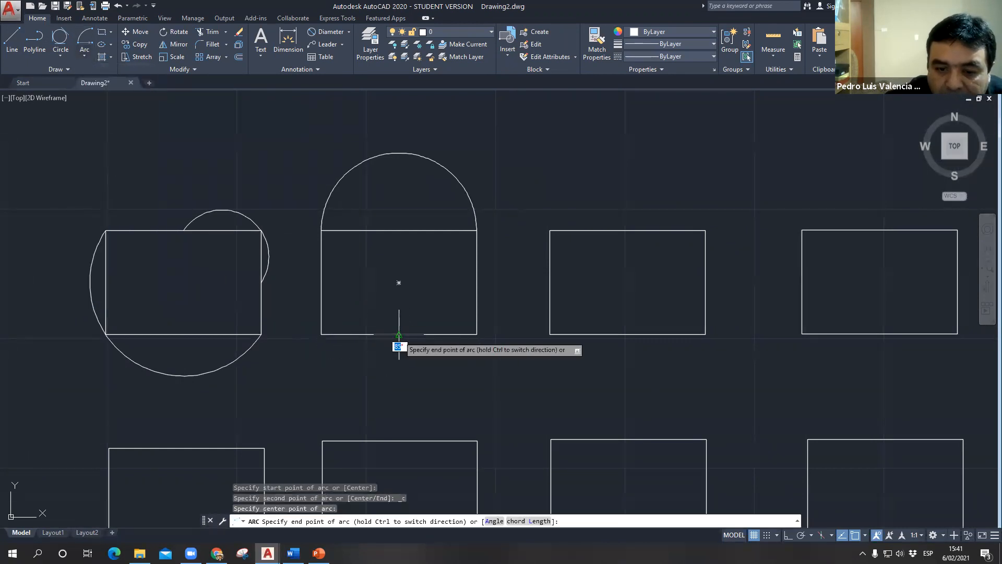
pyautogui.click(477, 335)
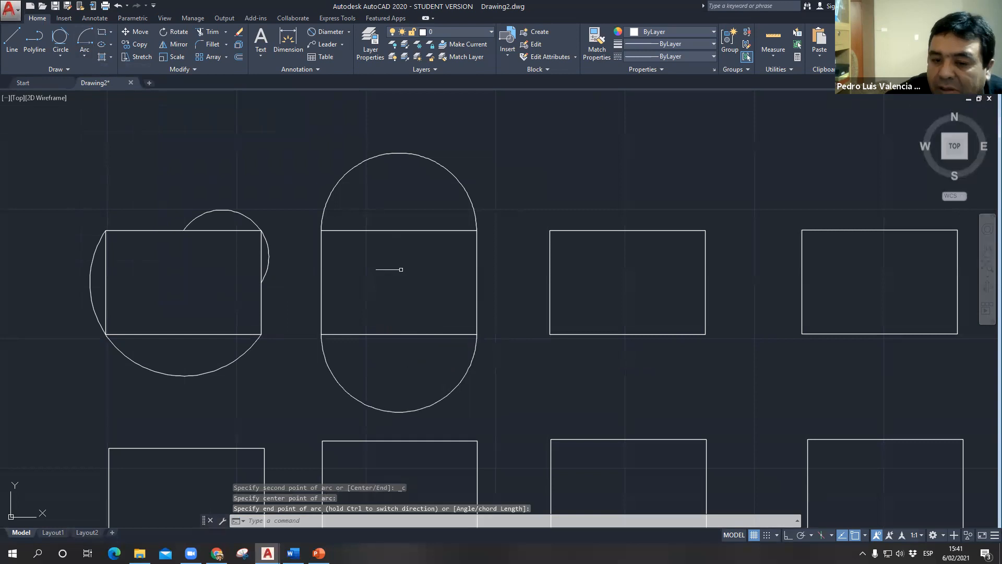
# - Draw a Start, Center, Angle arc from the third rectangle's upper-left corner, centred on its upper-right corner, with a 45° included angle
pyautogui.click(83, 60)
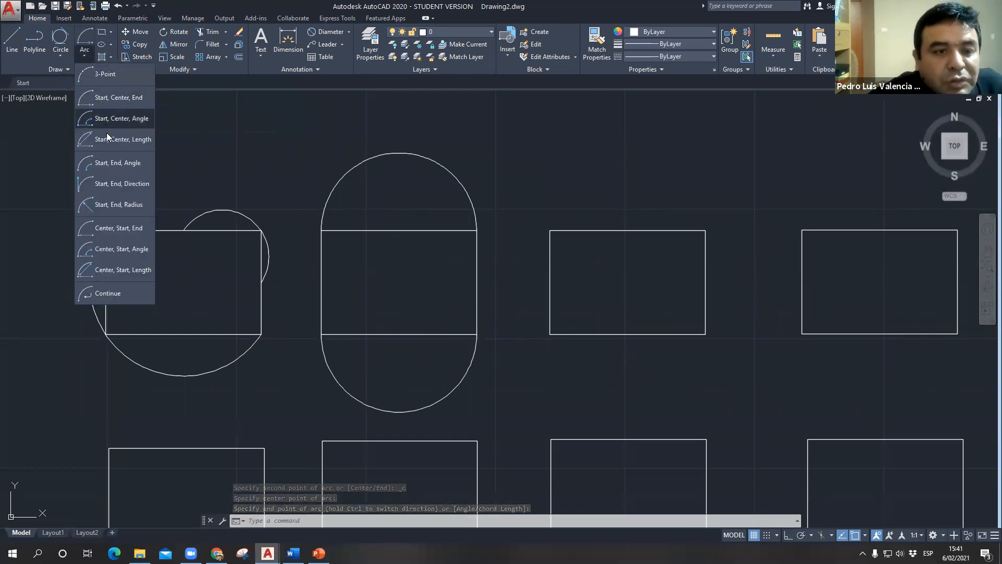
pyautogui.click(114, 120)
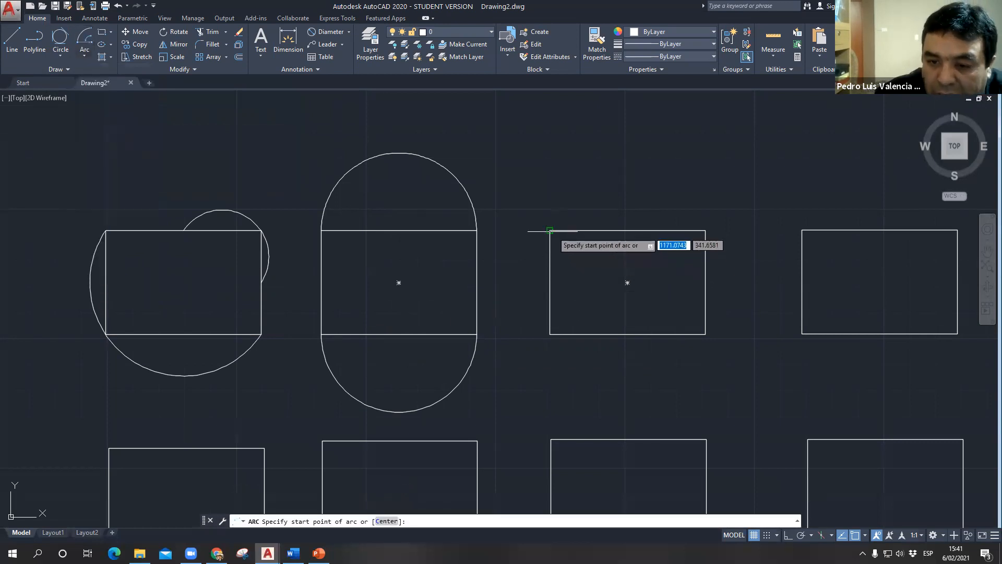
pyautogui.click(550, 230)
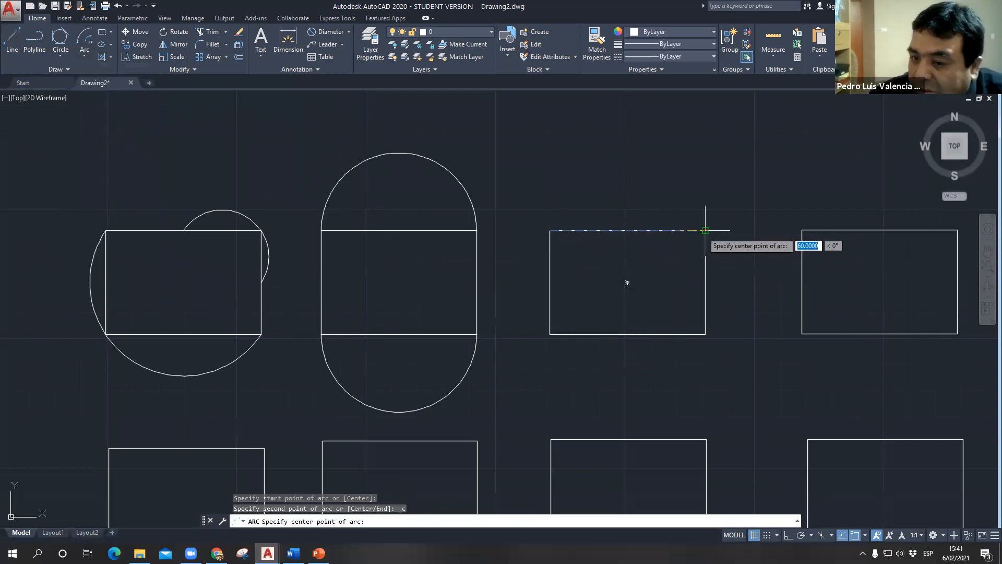
pyautogui.click(705, 230)
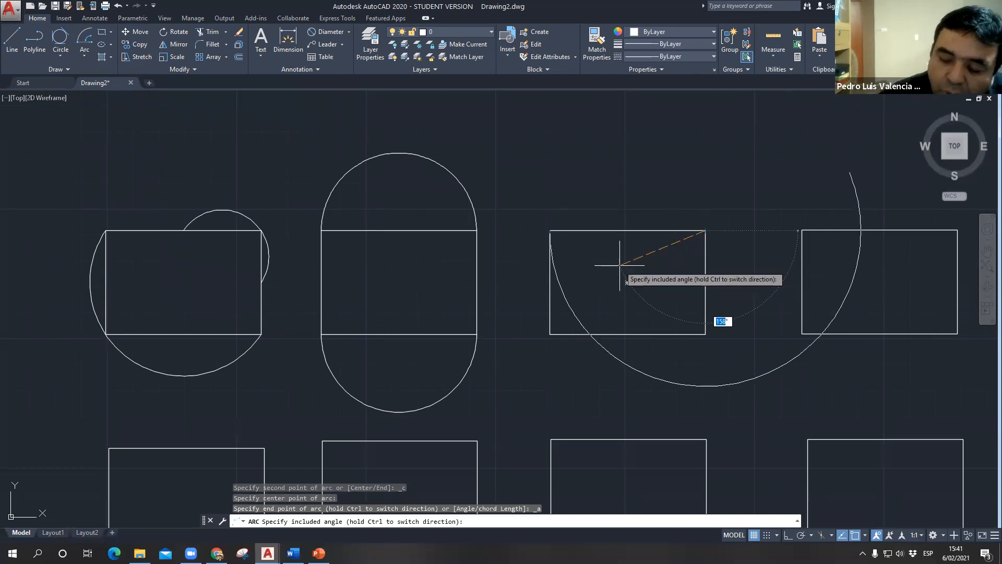
pyautogui.press('Return')
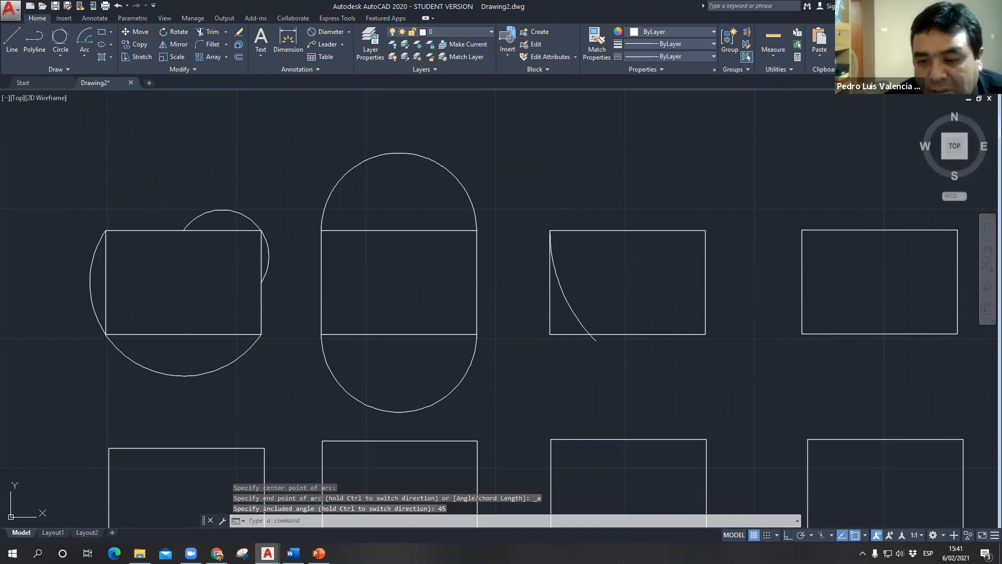
# - Draw a Start, Center, Length arc from the fourth rectangle's upper-left corner, centred on its lower-left corner, with a chord length of 70
pyautogui.moveTo(563, 262); pyautogui.dragTo(464, 214, button='middle')
pyautogui.click(80, 58)
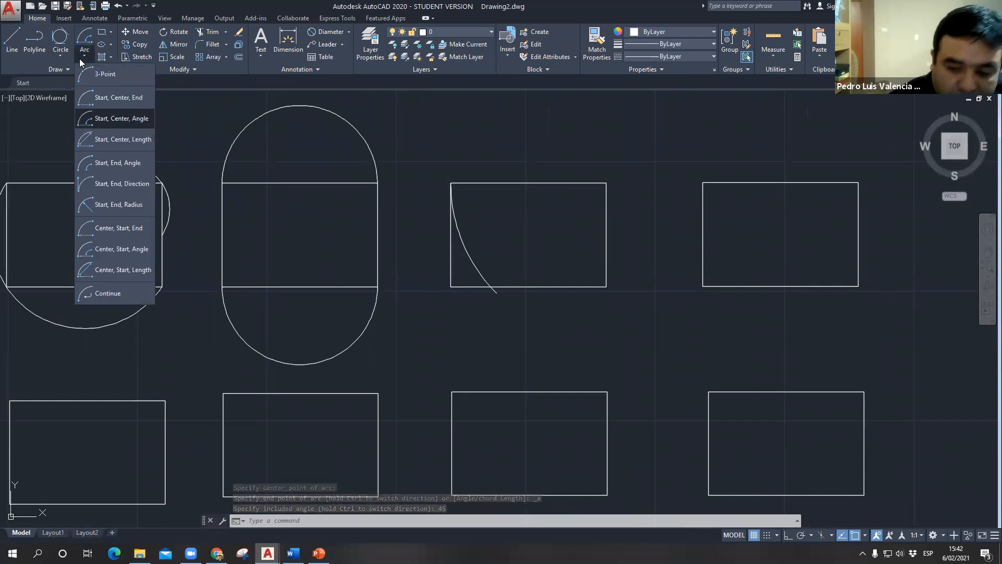
pyautogui.click(116, 140)
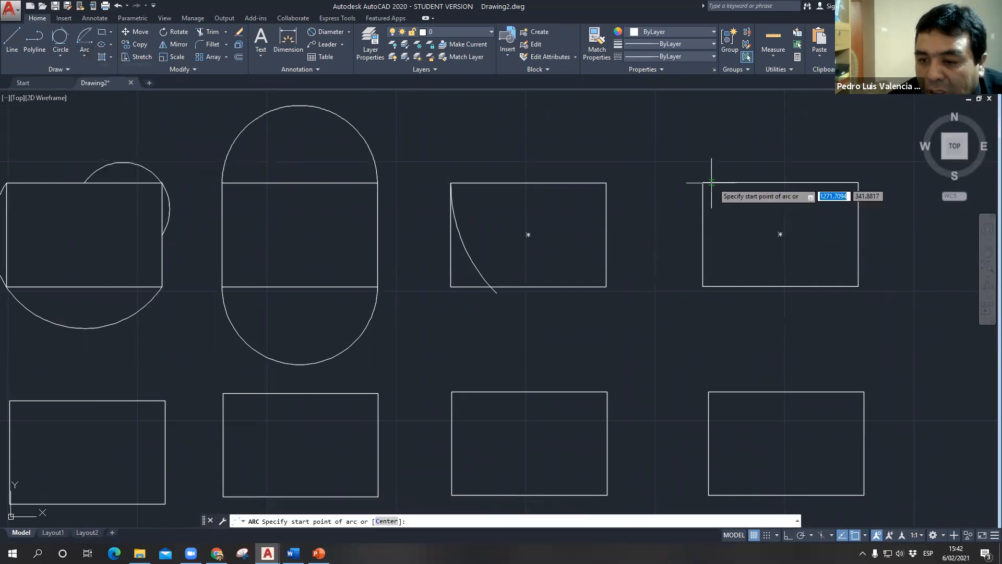
pyautogui.click(703, 183)
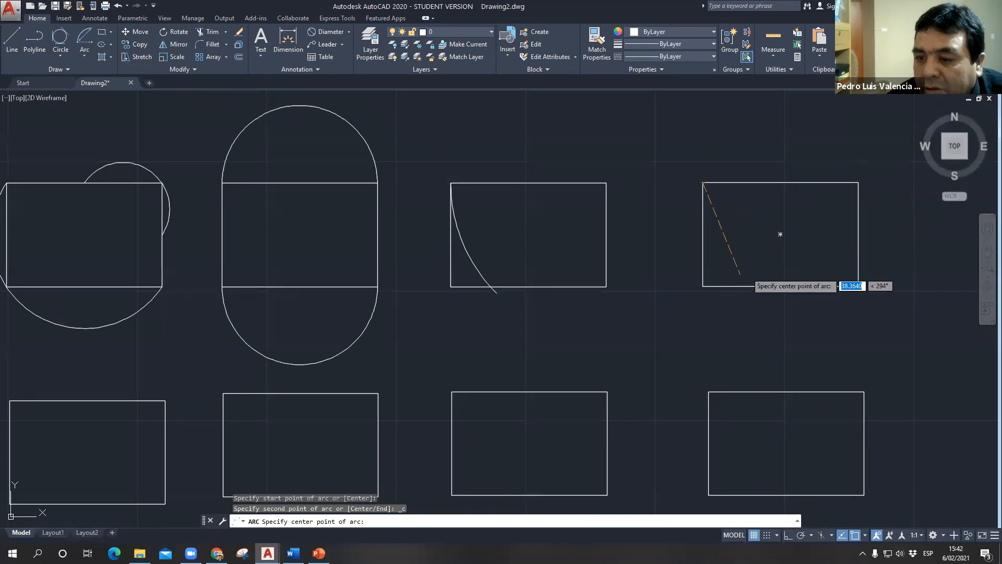
pyautogui.click(702, 286)
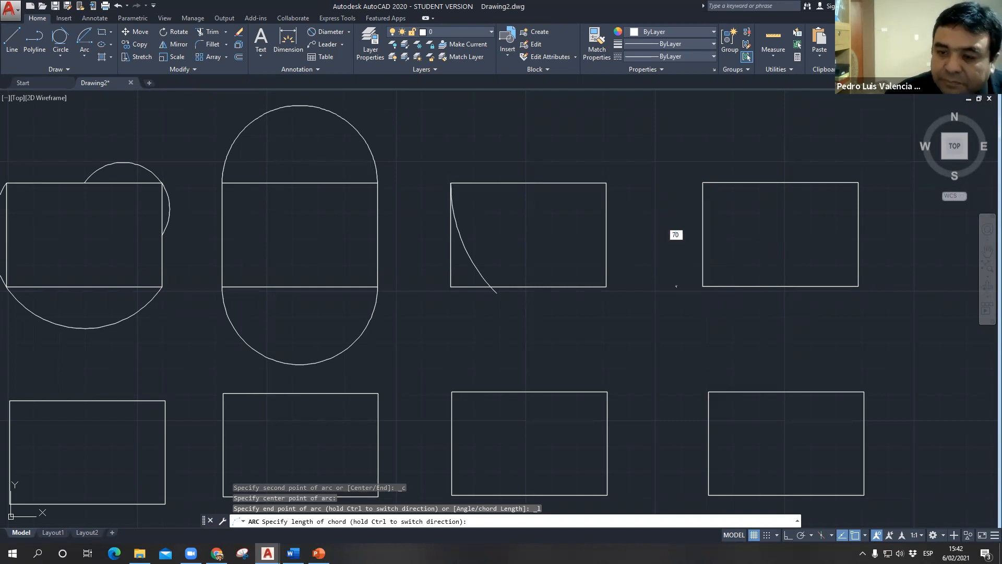
pyautogui.press('Return')
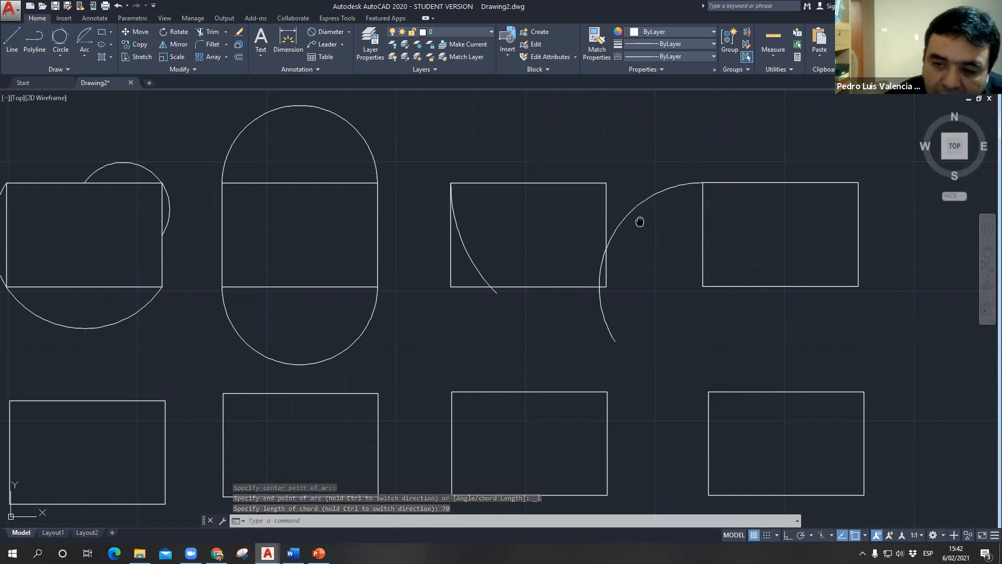
# - Draw a Start, Center, Length arc from the fourth rectangle's upper-right corner, centred on its lower-right corner, with a chord length of 40
pyautogui.moveTo(639, 222); pyautogui.dragTo(261, 226, button='middle')
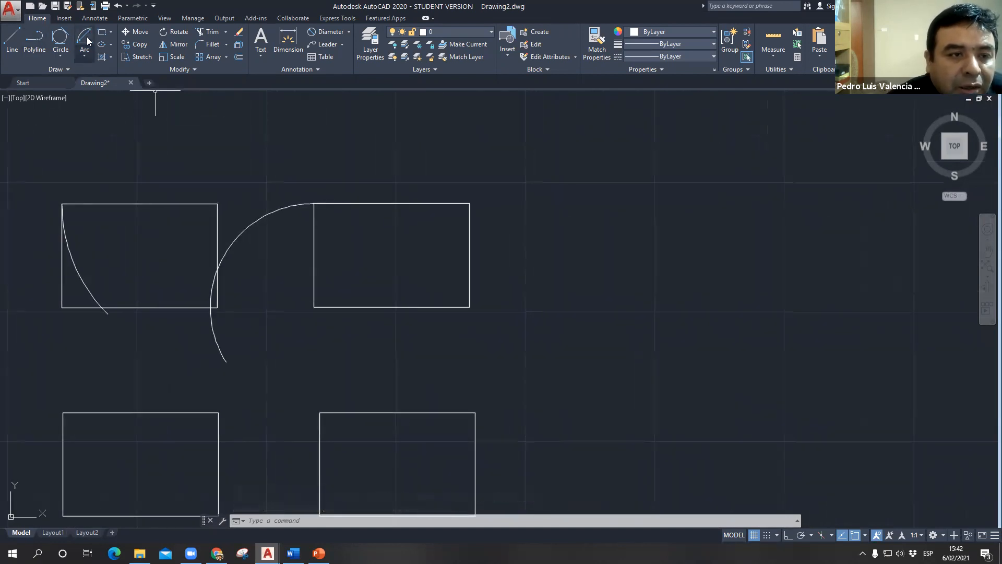
pyautogui.click(84, 38)
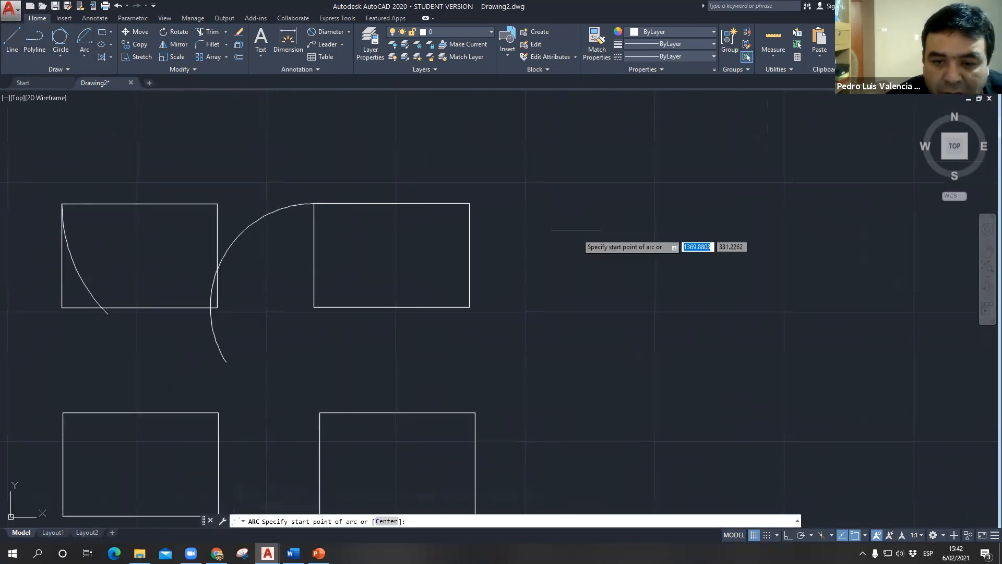
pyautogui.click(470, 203)
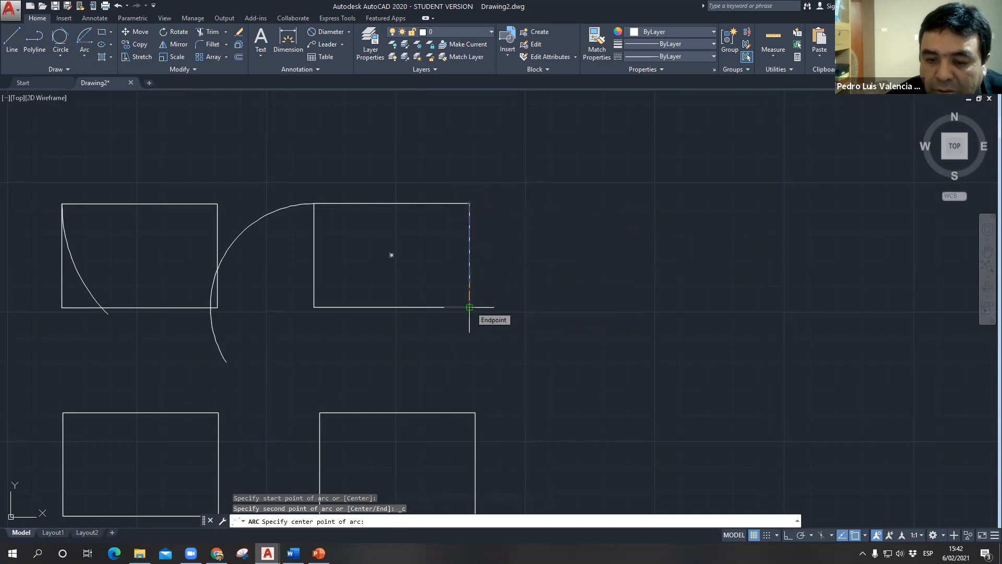
pyautogui.click(469, 307)
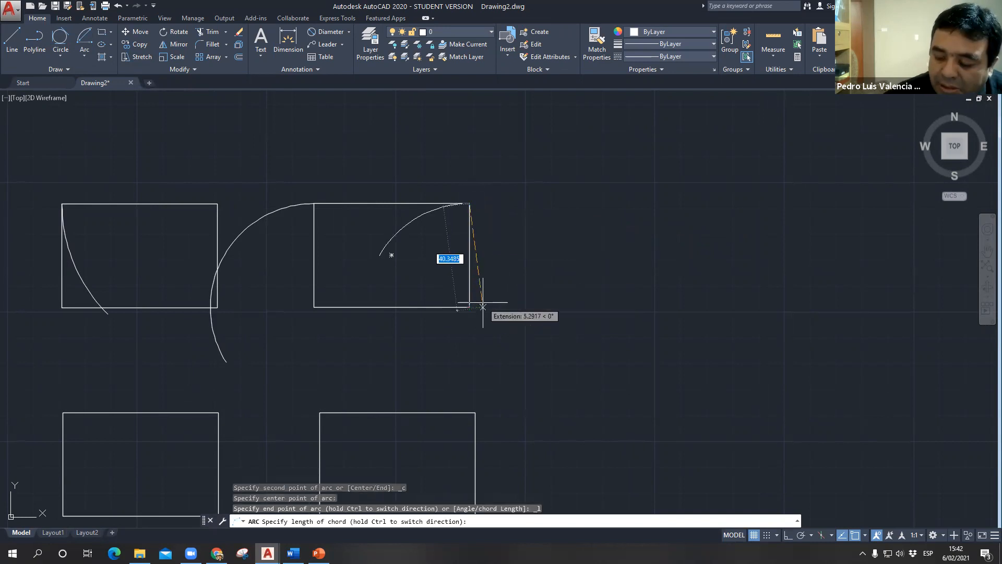
pyautogui.write('40')
pyautogui.press('Return')
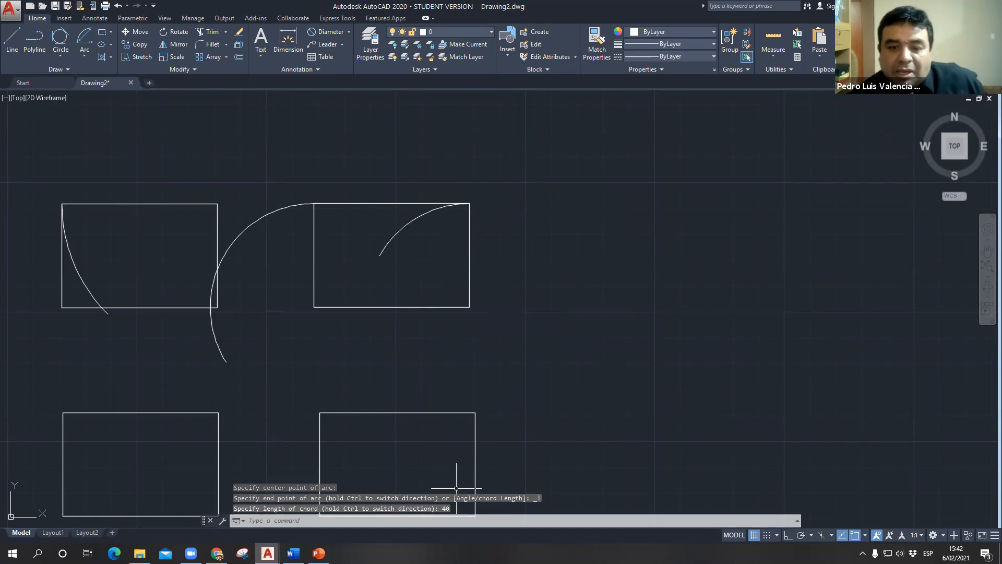
# - Draw a Start, End, Angle arc from the lower row's first rectangle's lower-left corner to its lower-right corner, with a 30° included angle
pyautogui.scroll(-5, 534, 336)
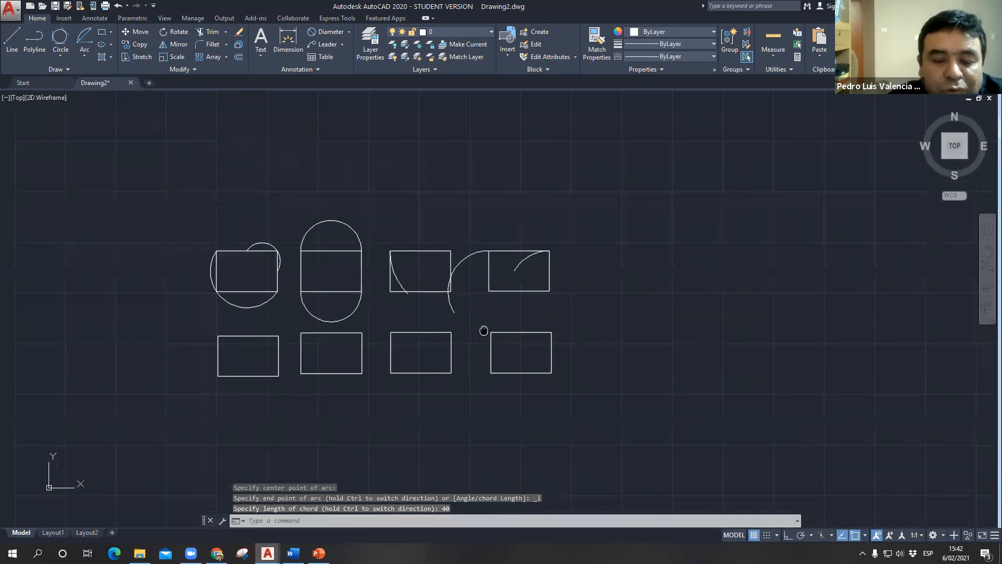
pyautogui.click(86, 55)
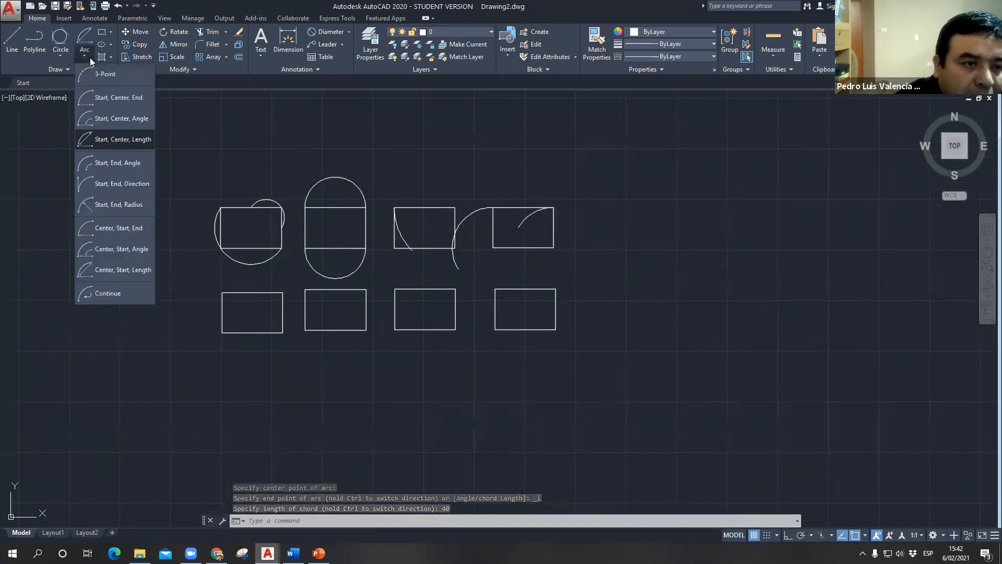
pyautogui.click(111, 168)
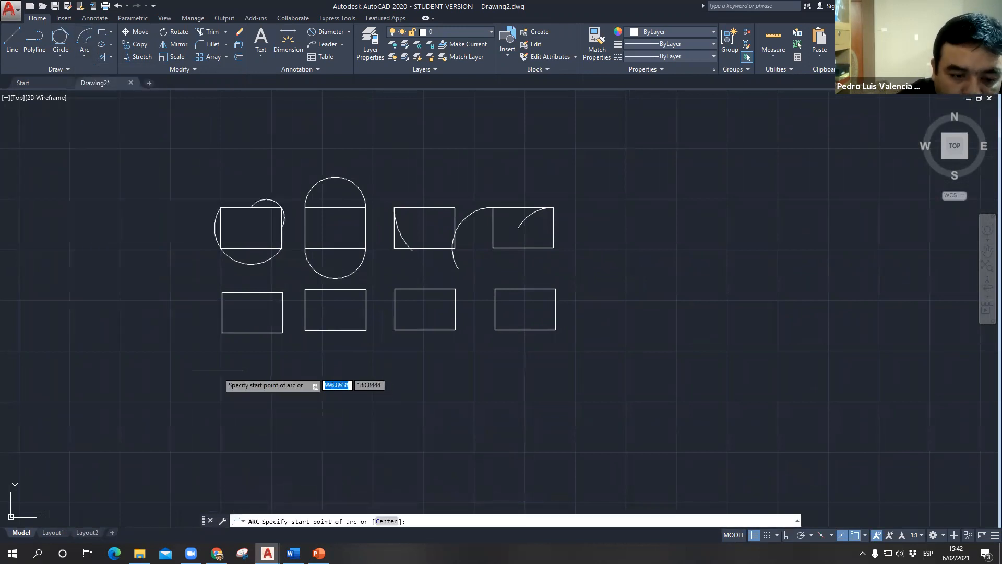
pyautogui.click(221, 333)
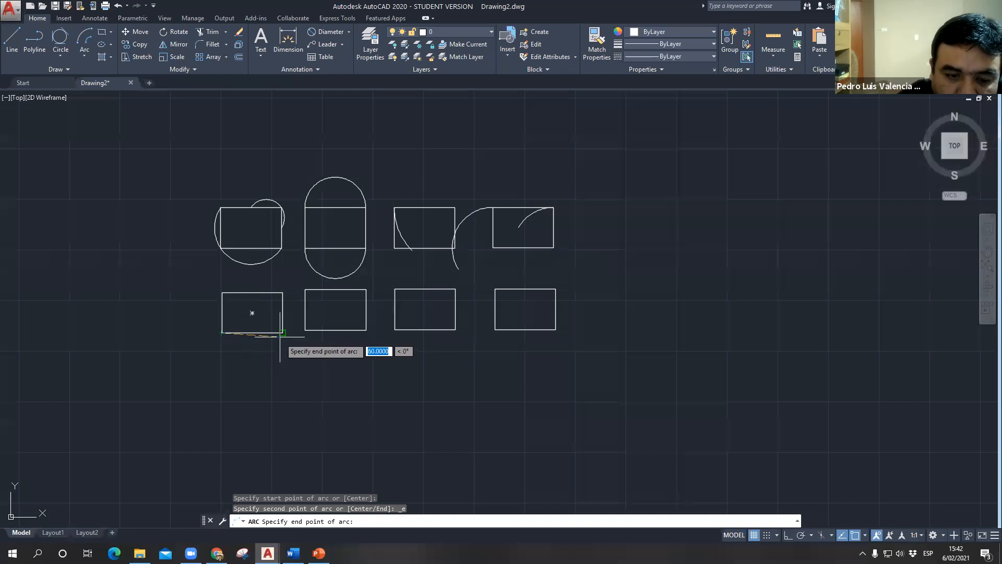
pyautogui.click(282, 332)
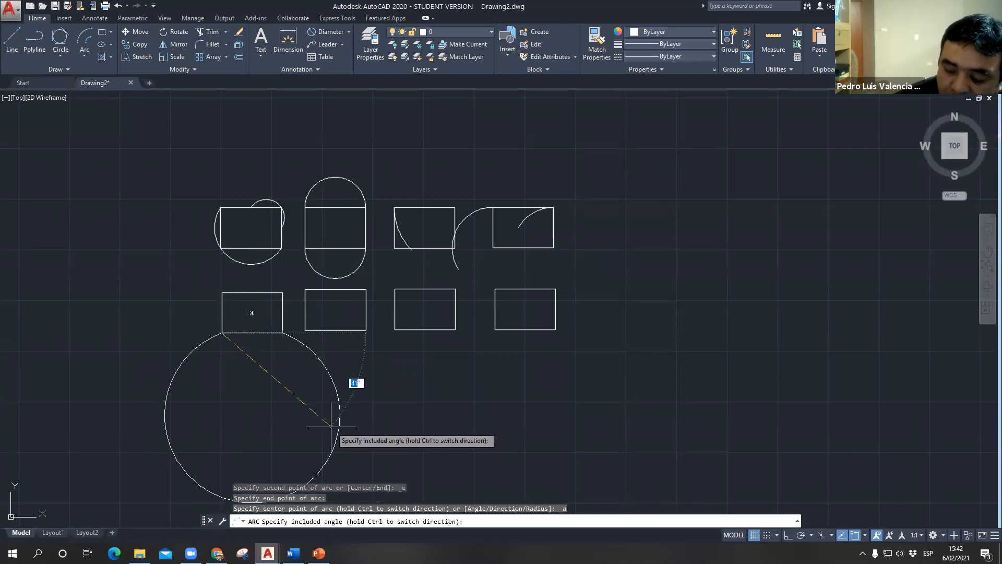
pyautogui.press('Return')
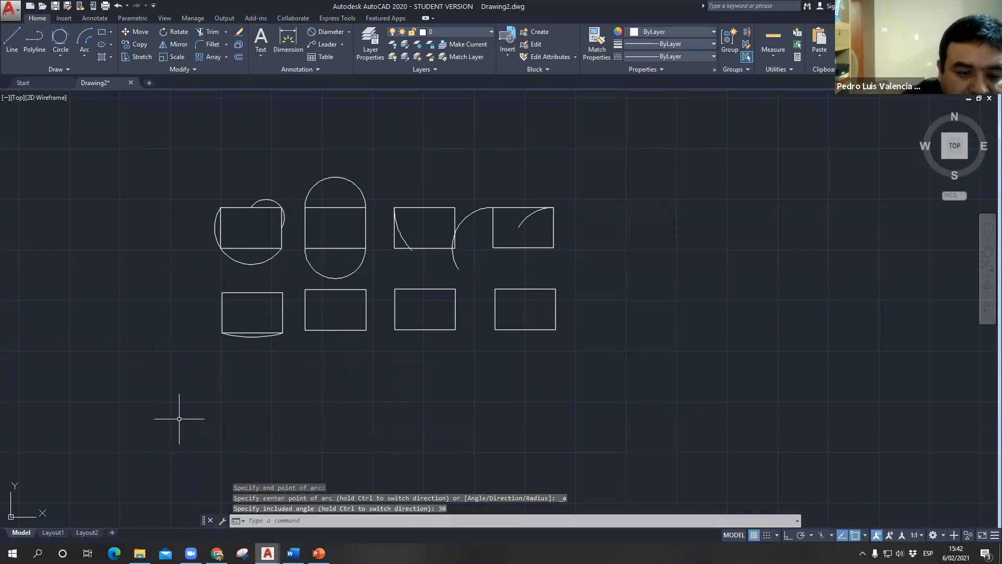
pyautogui.scroll(8, 254, 332)
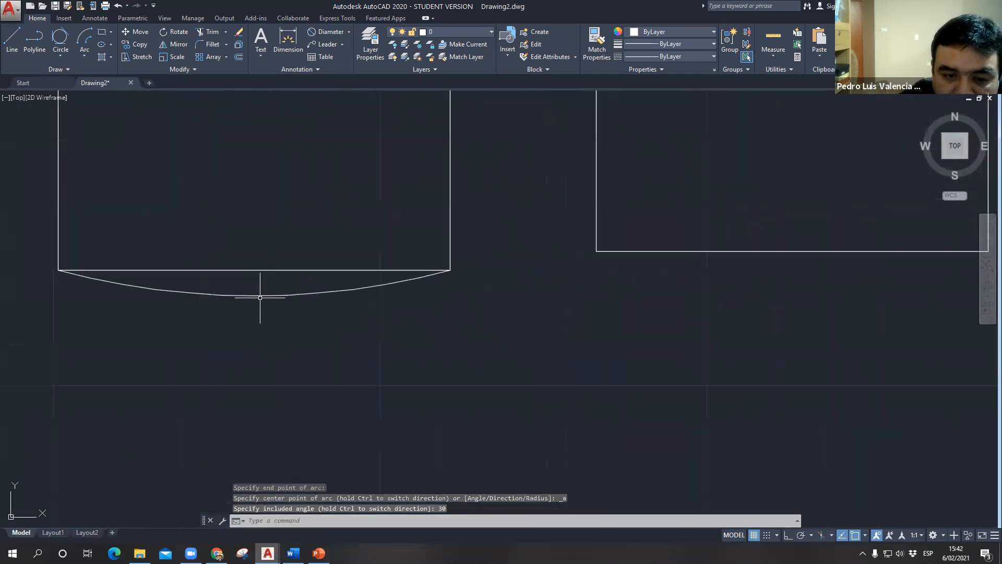
# - Draw a Start, End, Angle arc from the same rectangle's upper-left corner to its lower-left corner, with a 75° included angle
pyautogui.click(86, 55)
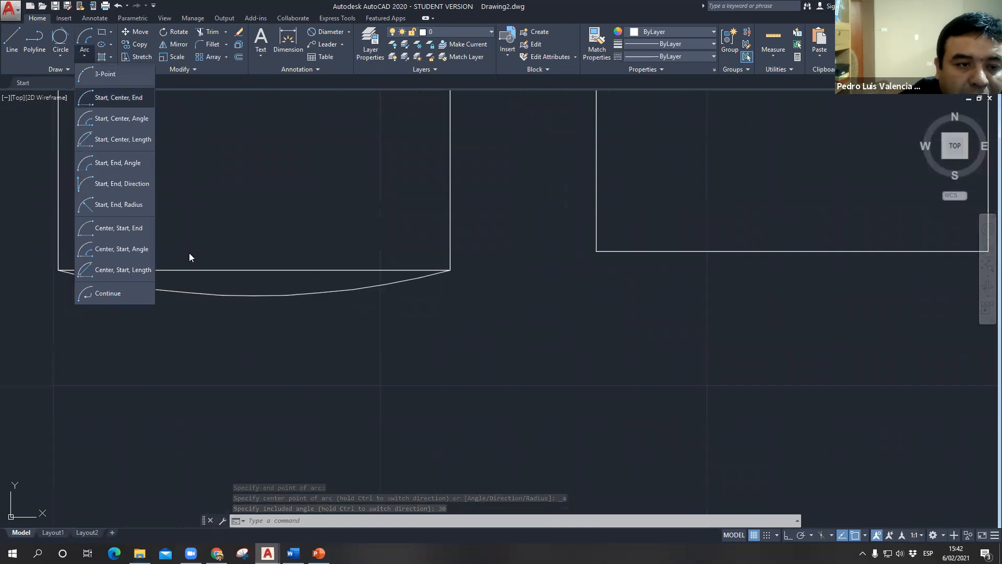
pyautogui.click(130, 168)
pyautogui.scroll(-3, 599, 334)
pyautogui.click(313, 244)
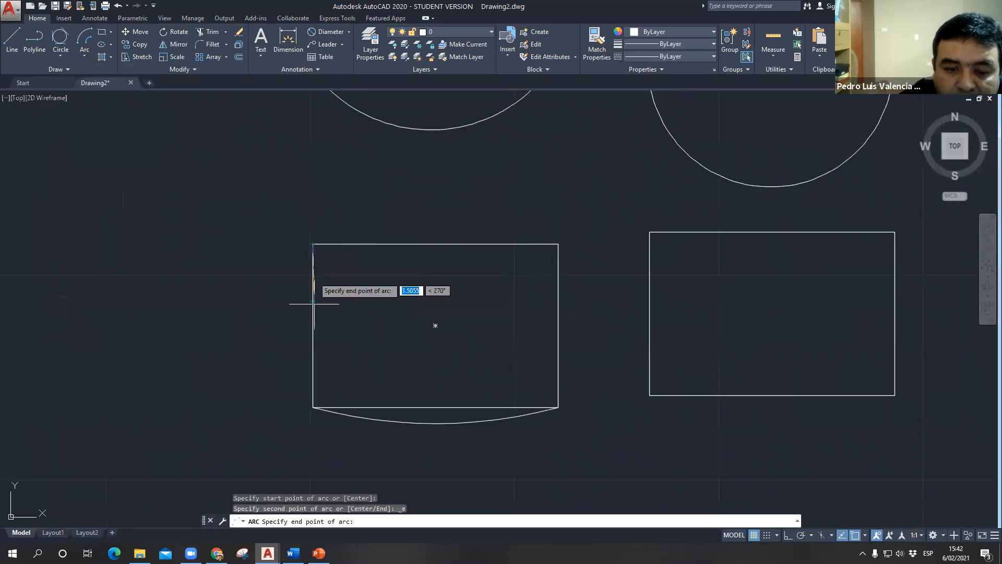
pyautogui.click(314, 407)
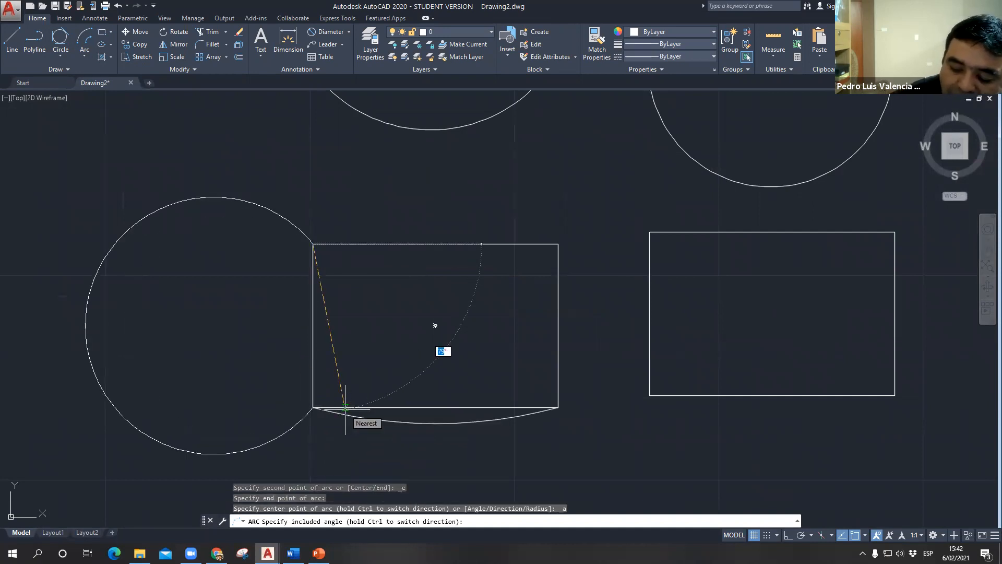
pyautogui.write('75')
pyautogui.press('Return')
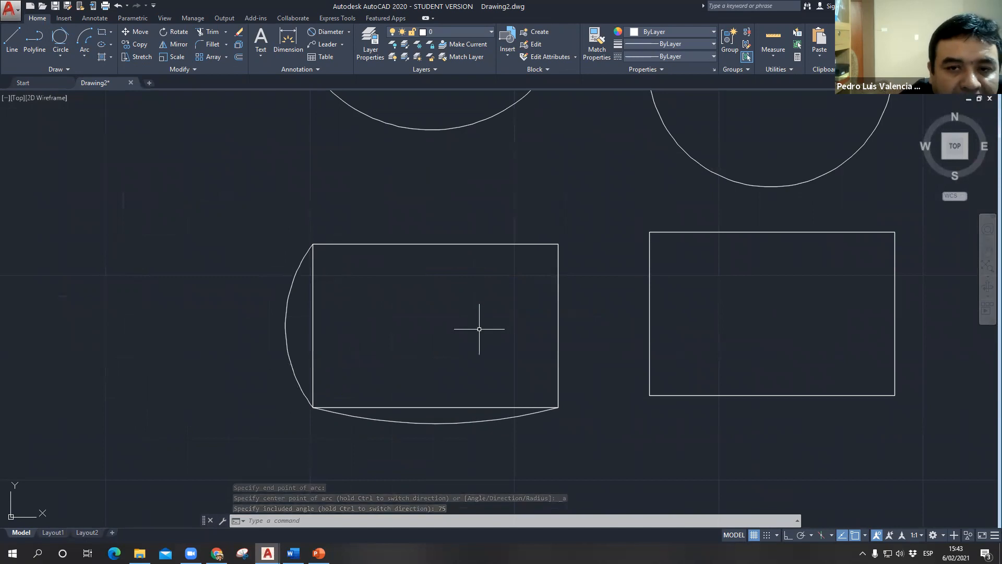
# - Draw a Start, End, Direction arc from the lower row's second rectangle's lower-left corner to its lower-right corner, with the start tangent pointing straight down
pyautogui.click(84, 55)
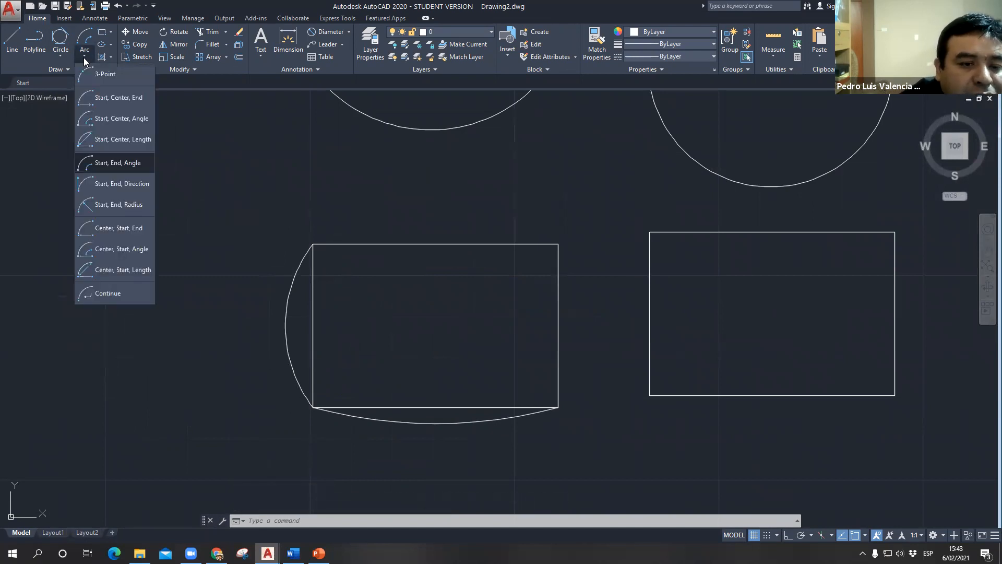
pyautogui.click(124, 189)
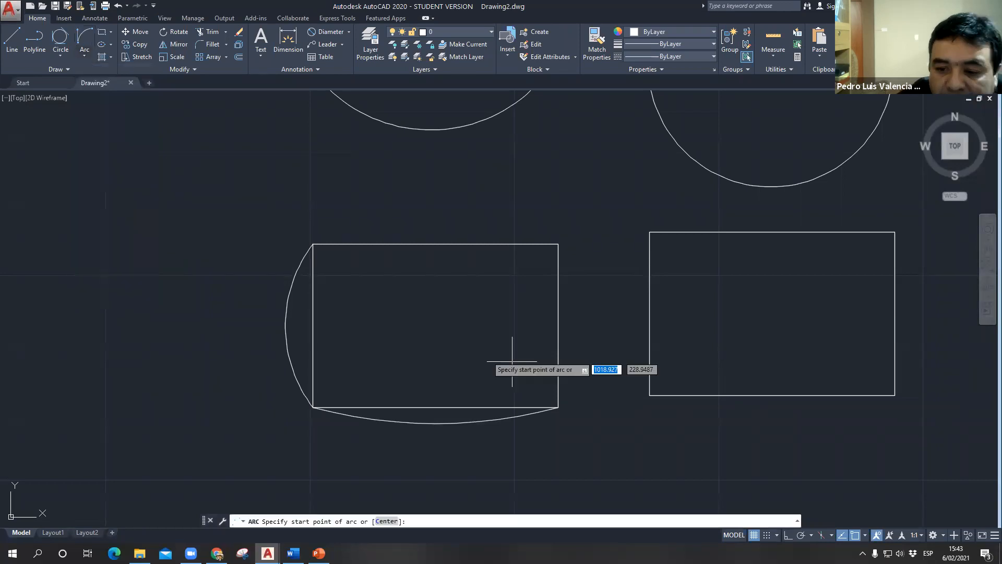
pyautogui.moveTo(632, 273); pyautogui.dragTo(384, 433, button='middle')
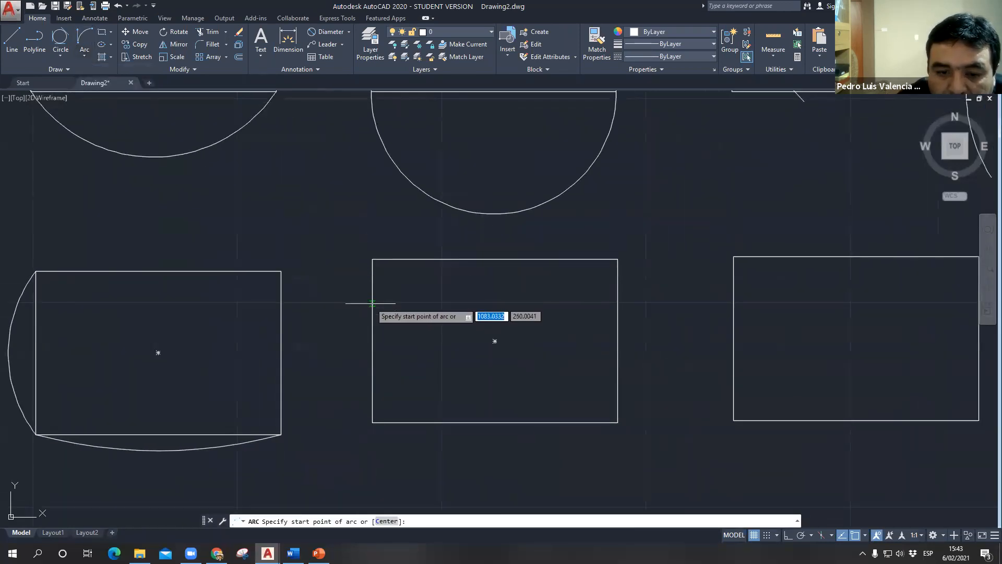
pyautogui.click(372, 422)
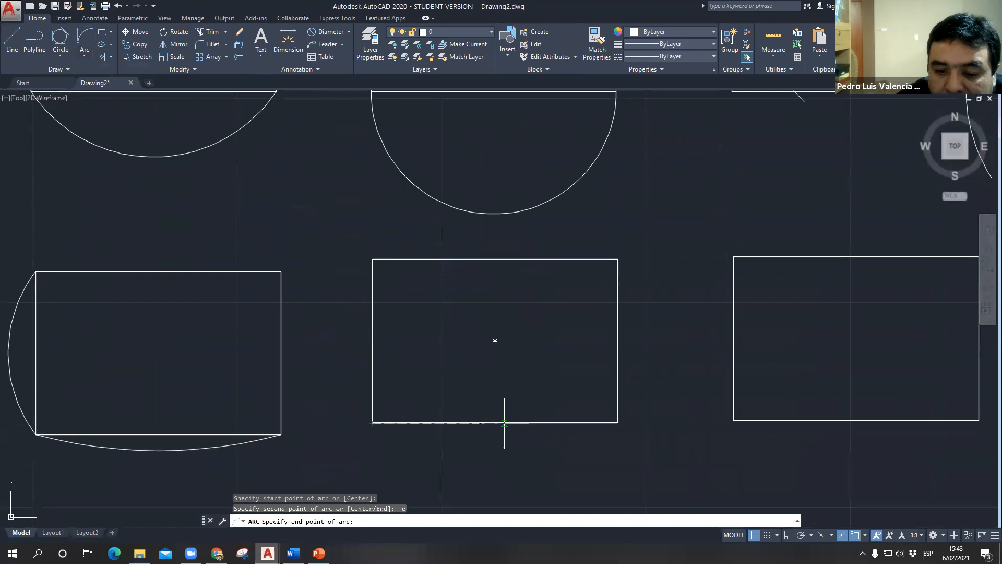
pyautogui.click(617, 422)
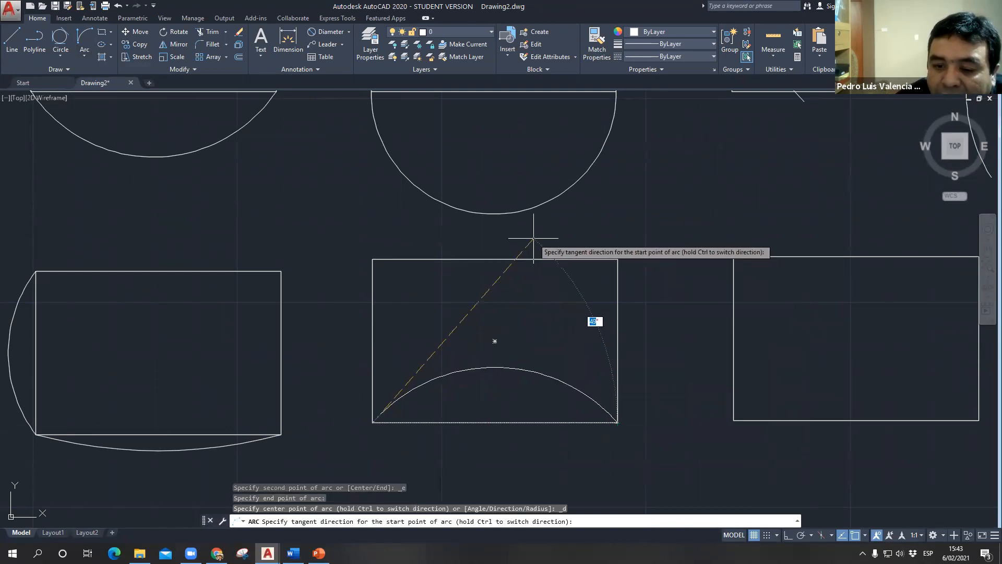
pyautogui.moveTo(534, 461); pyautogui.dragTo(561, 281, button='middle')
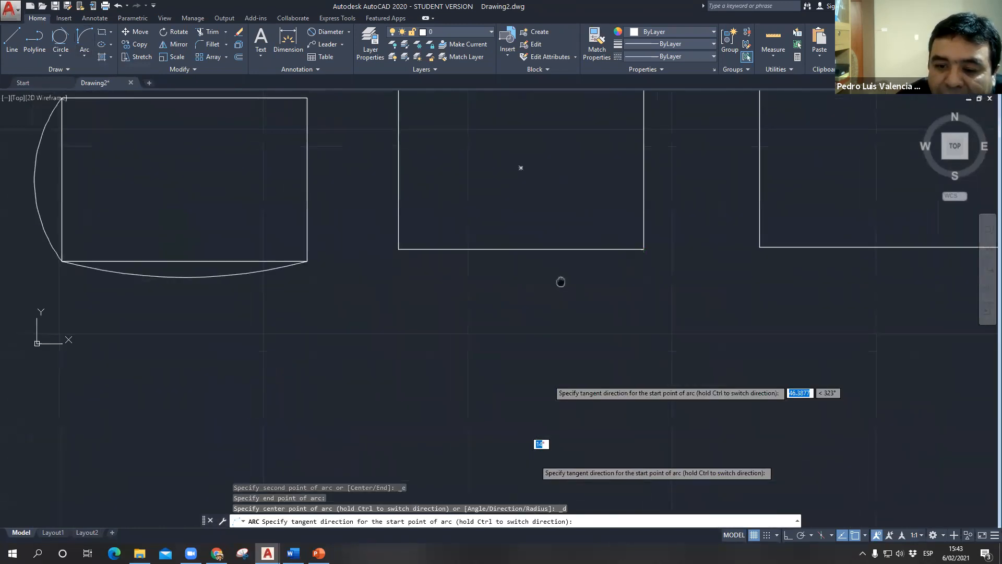
pyautogui.scroll(2, 556, 307)
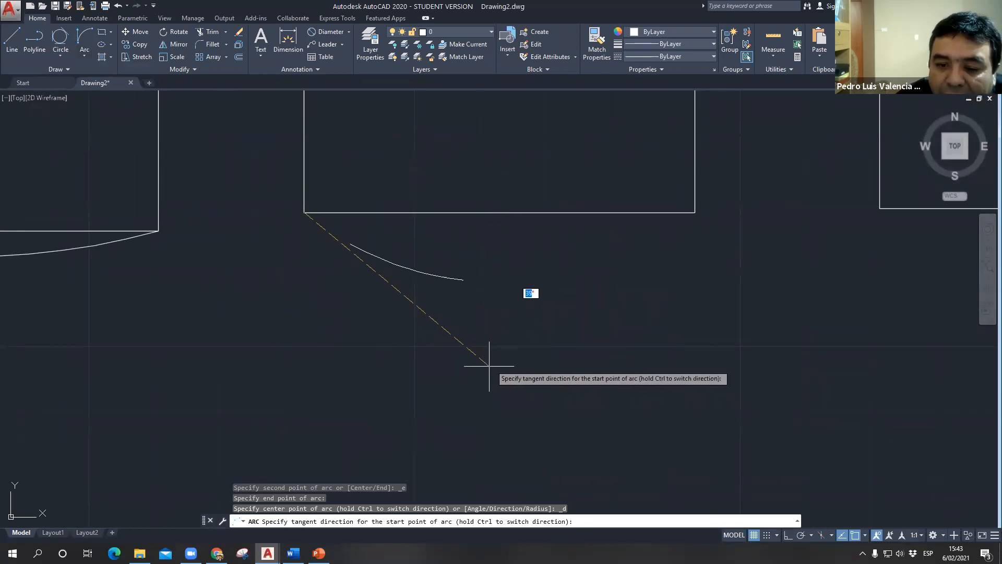
pyautogui.click(302, 426)
pyautogui.scroll(-5, 344, 393)
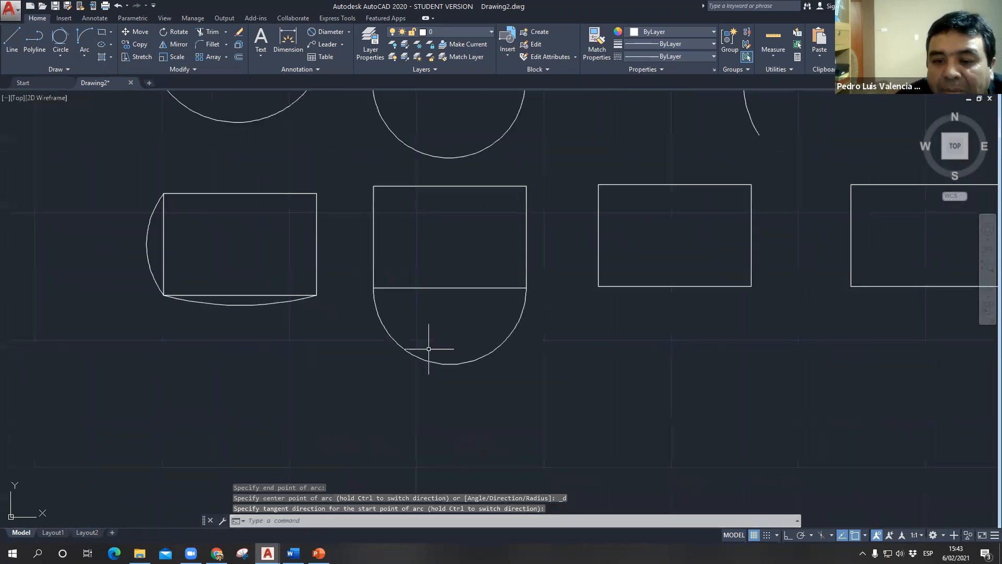
# - Draw a Start, End, Direction arc from the same rectangle's upper-right corner to its lower-right corner, with a 30° tangent direction
pyautogui.click(85, 54)
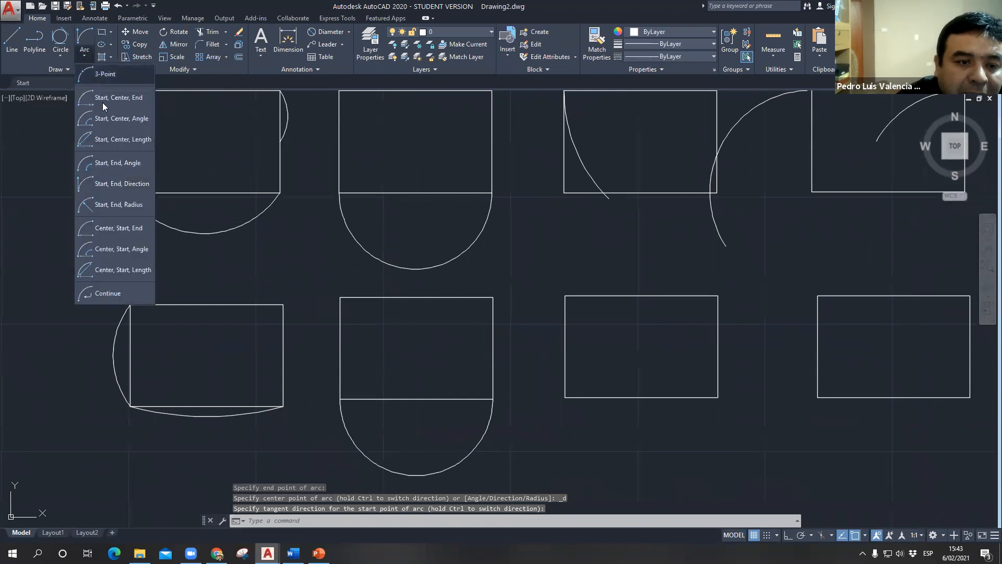
pyautogui.click(122, 183)
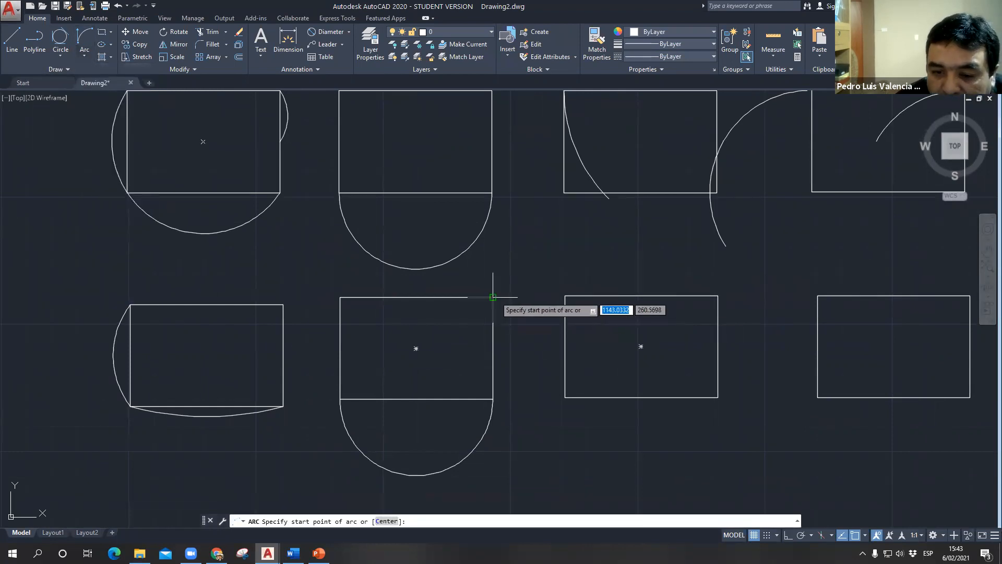
pyautogui.click(493, 297)
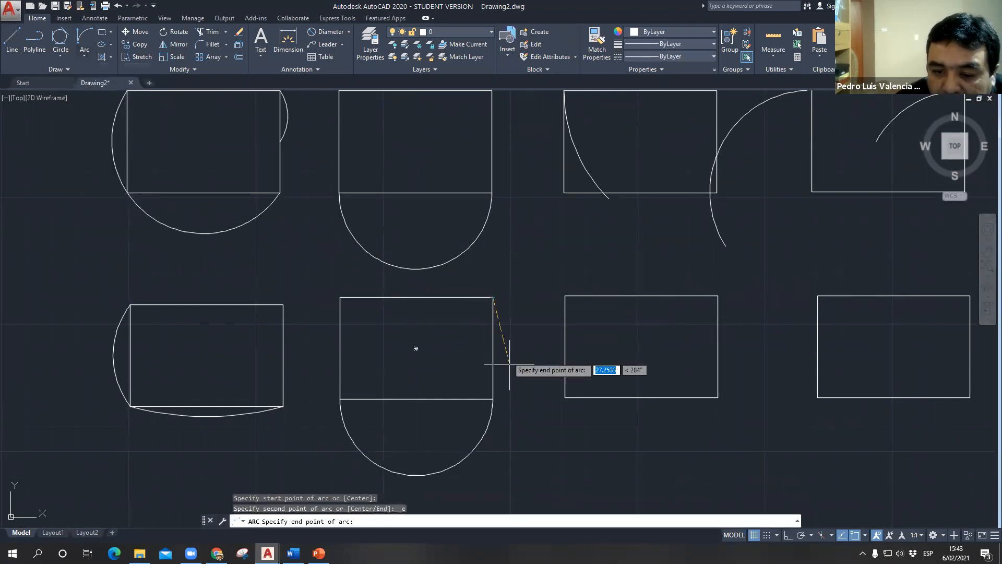
pyautogui.click(493, 399)
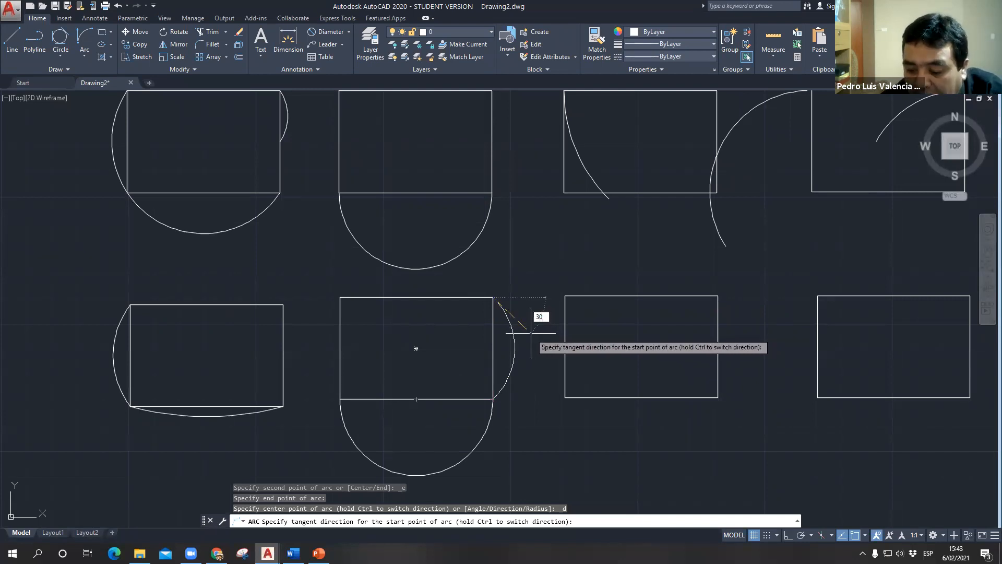
pyautogui.press('Return')
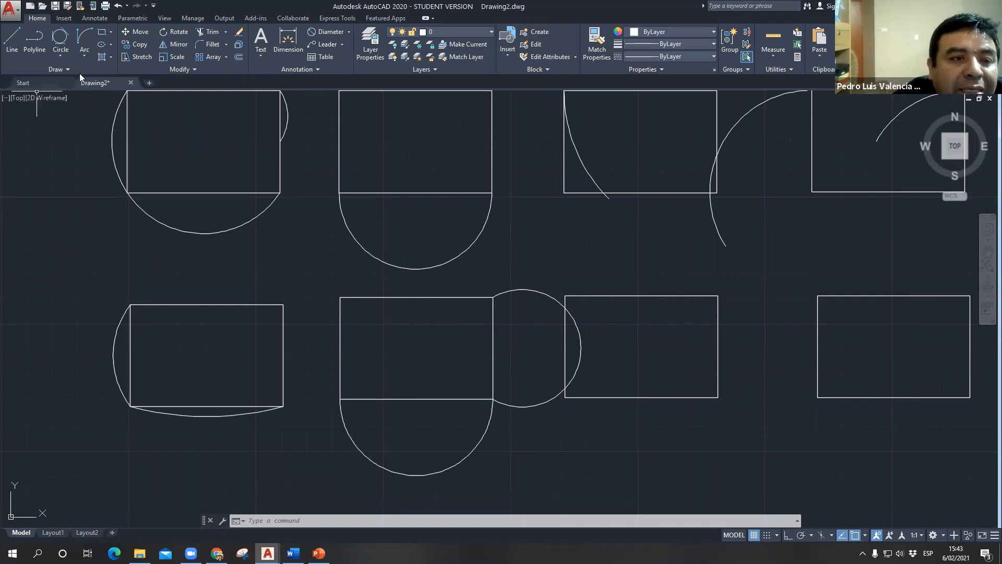
# - Draw a Center, Start, End arc centred on the lower row's third rectangle's top-edge midpoint, from its upper-left to its upper-right corner
pyautogui.click(86, 55)
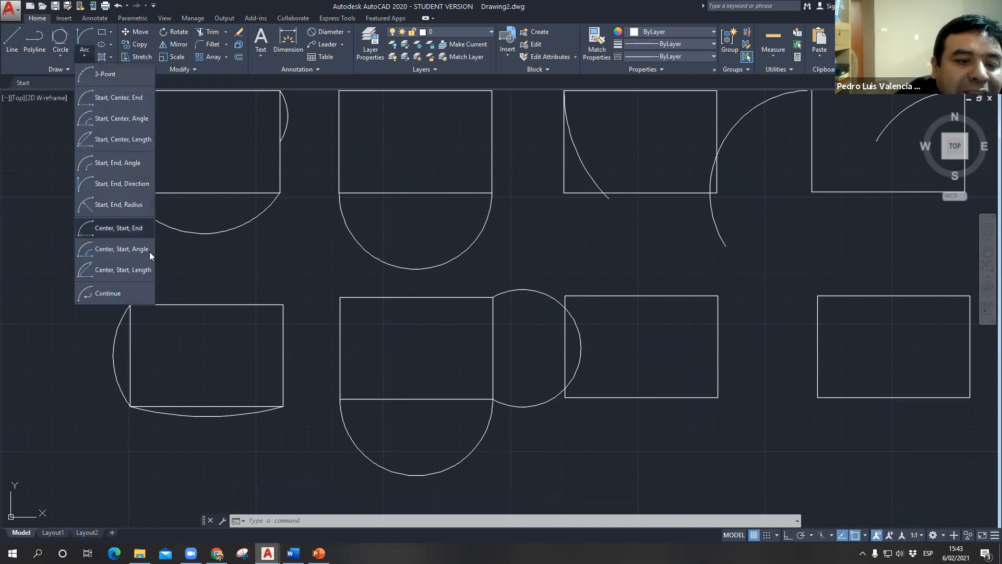
pyautogui.click(127, 230)
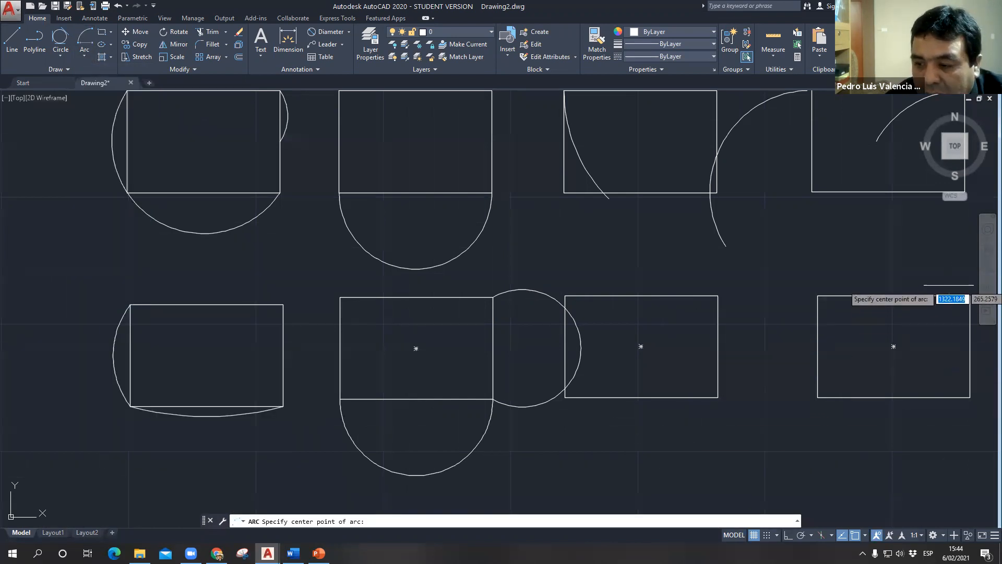
pyautogui.click(641, 295)
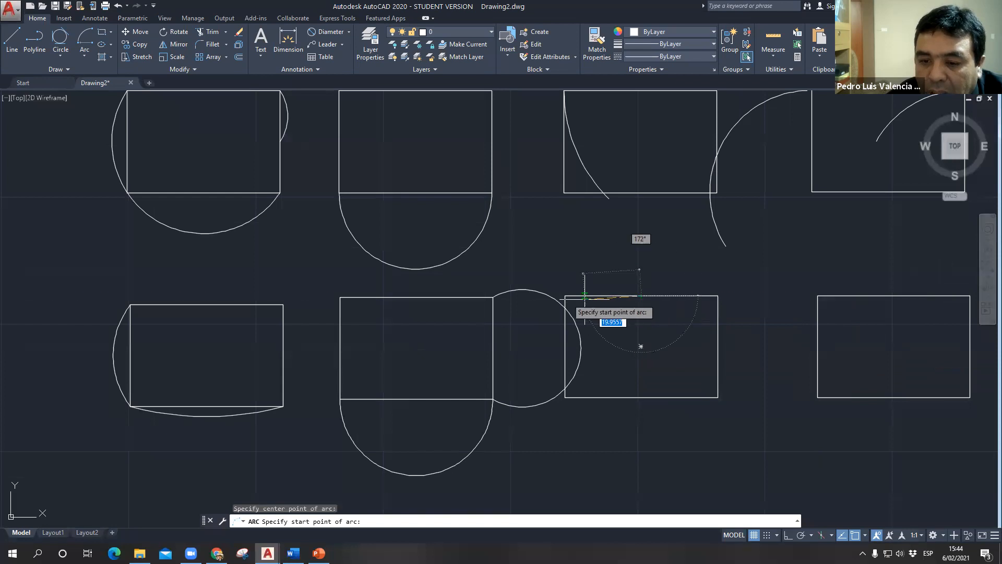
pyautogui.click(564, 296)
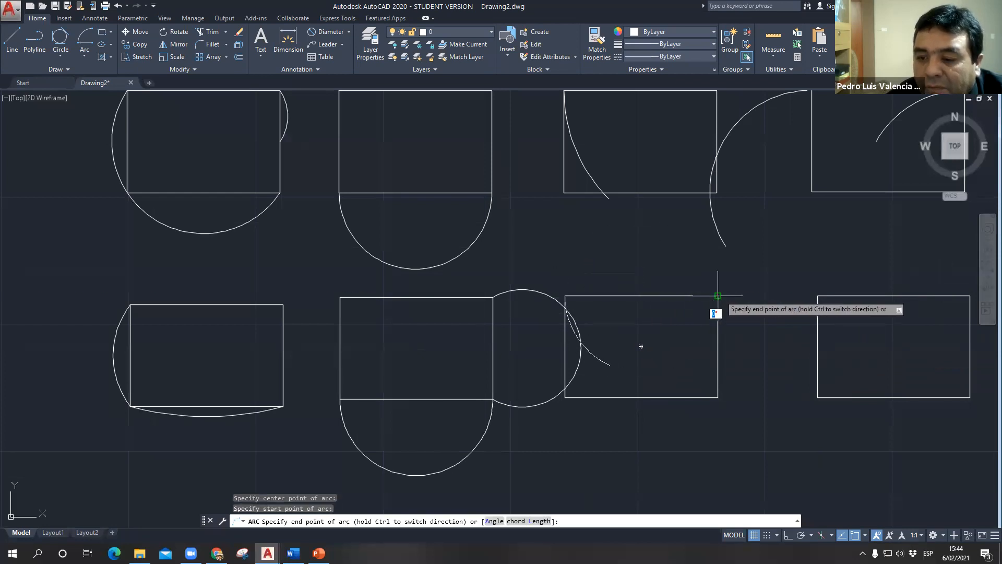
pyautogui.click(718, 296)
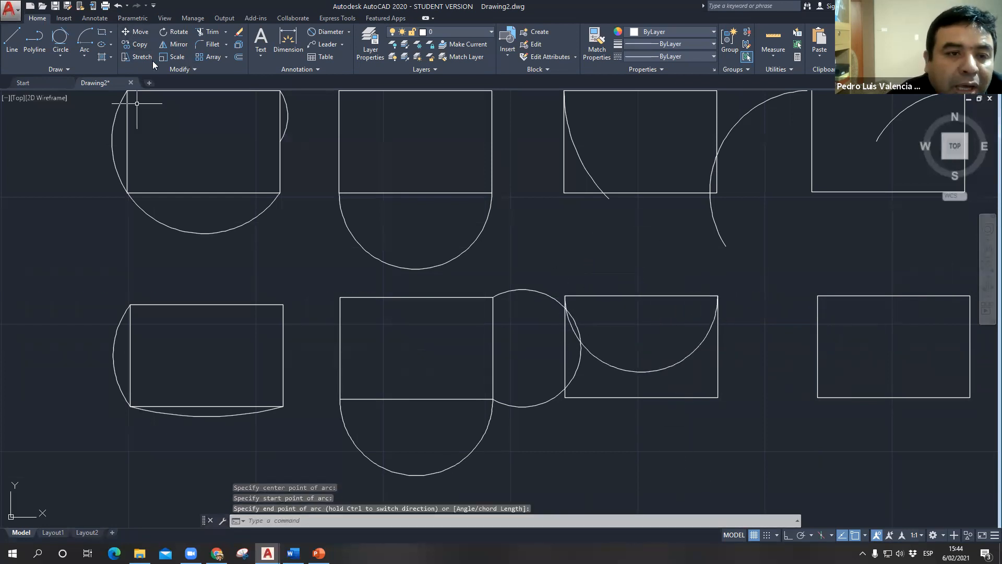
# - Draw a Center, Start, End arc centred on the same rectangle's bottom-edge midpoint, from its lower-right to its lower-left corner
pyautogui.click(89, 43)
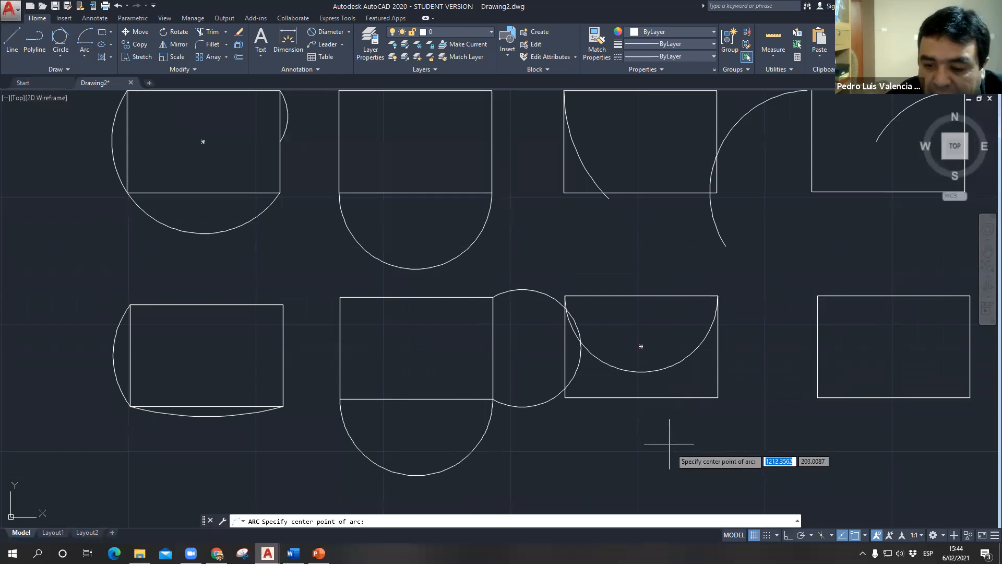
pyautogui.click(640, 398)
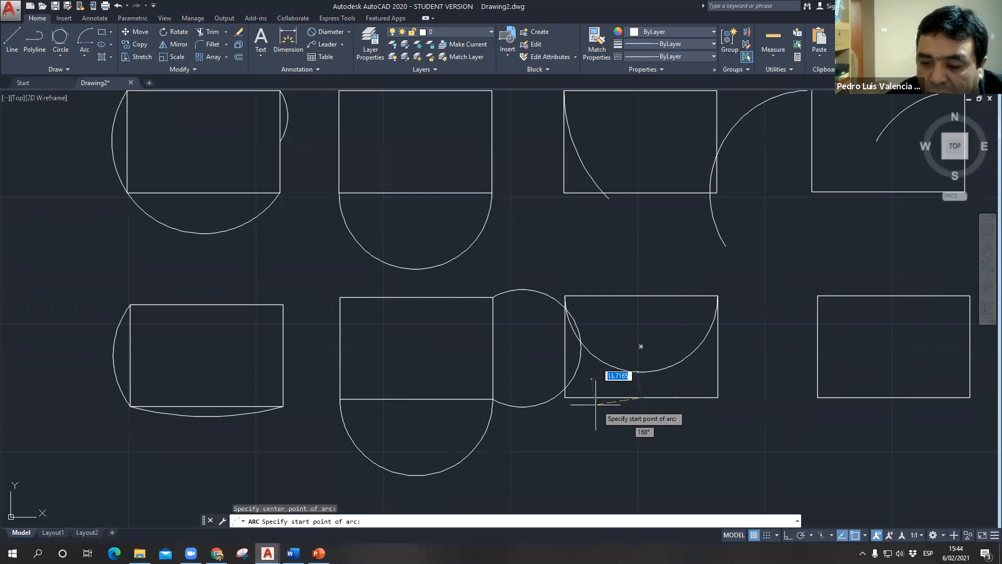
pyautogui.click(717, 397)
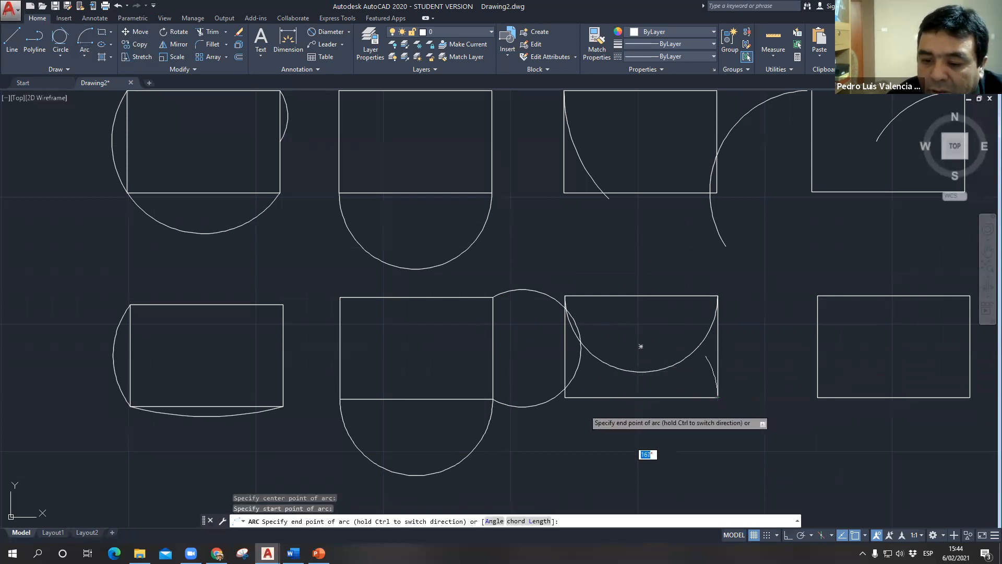
pyautogui.click(565, 398)
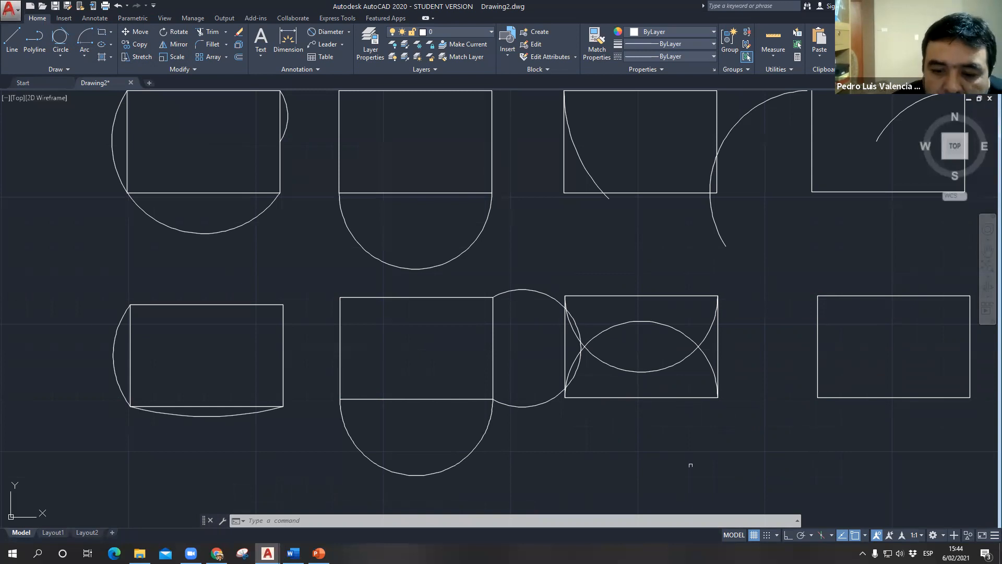
# - Draw a Center, Start, Angle arc centred on the lower row's fourth rectangle's upper-left corner, starting at its upper-right corner, with a 90° included angle
pyautogui.scroll(-3, 691, 465)
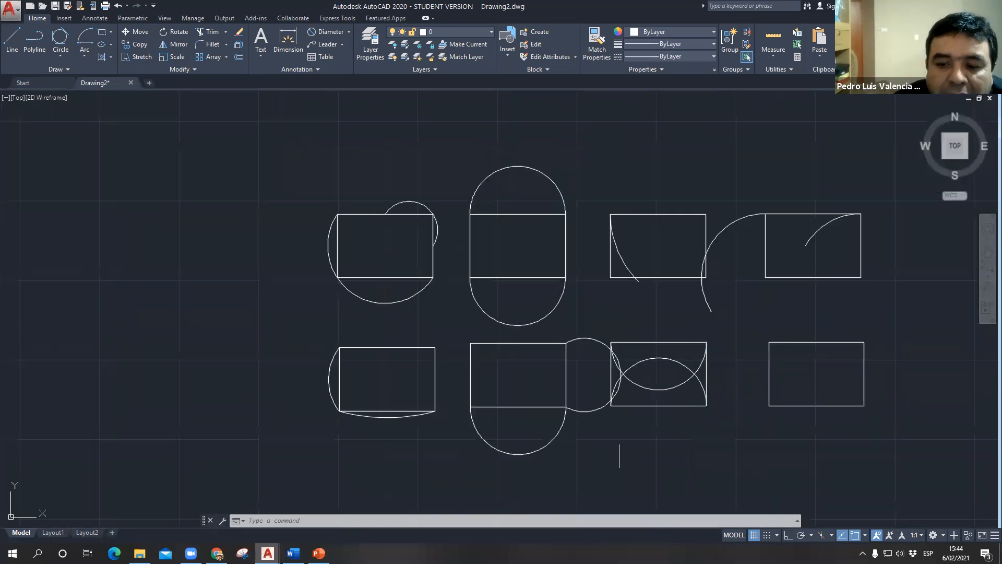
pyautogui.click(82, 57)
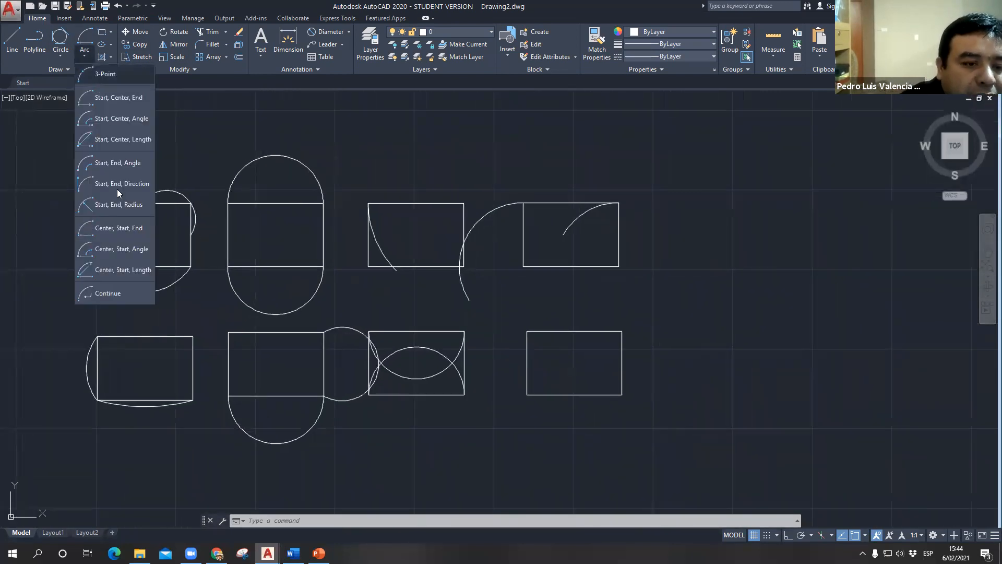
pyautogui.click(107, 252)
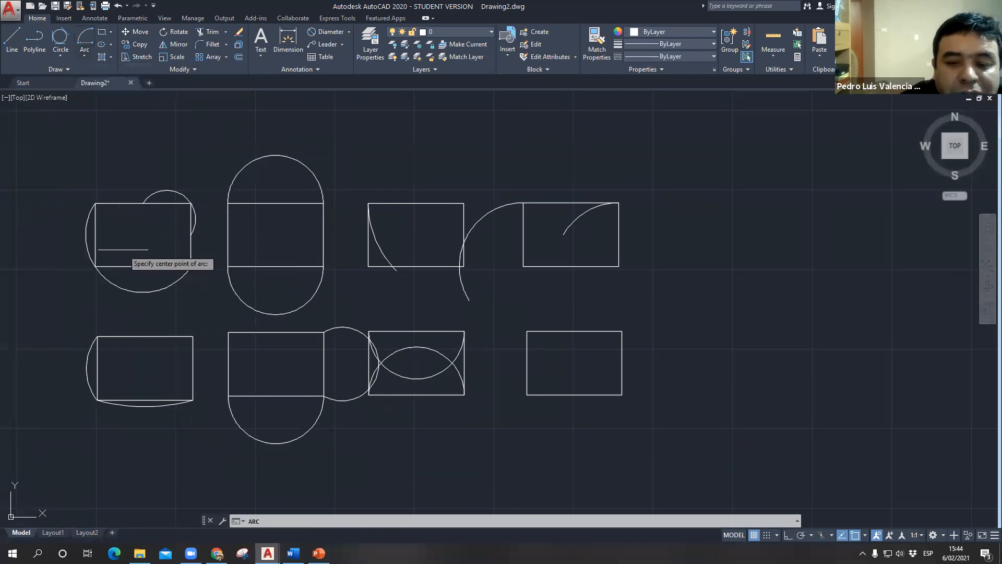
pyautogui.click(574, 362)
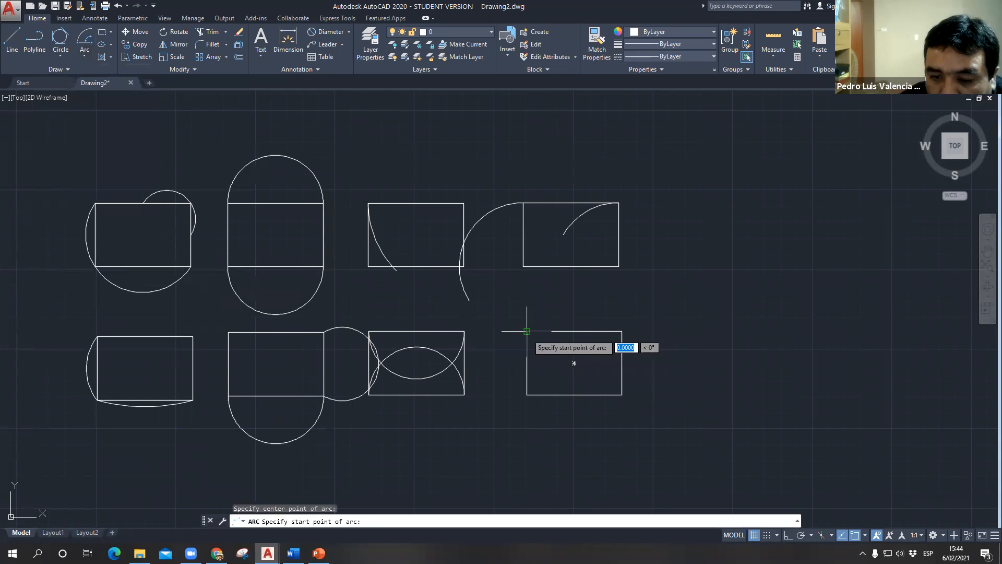
pyautogui.click(622, 331)
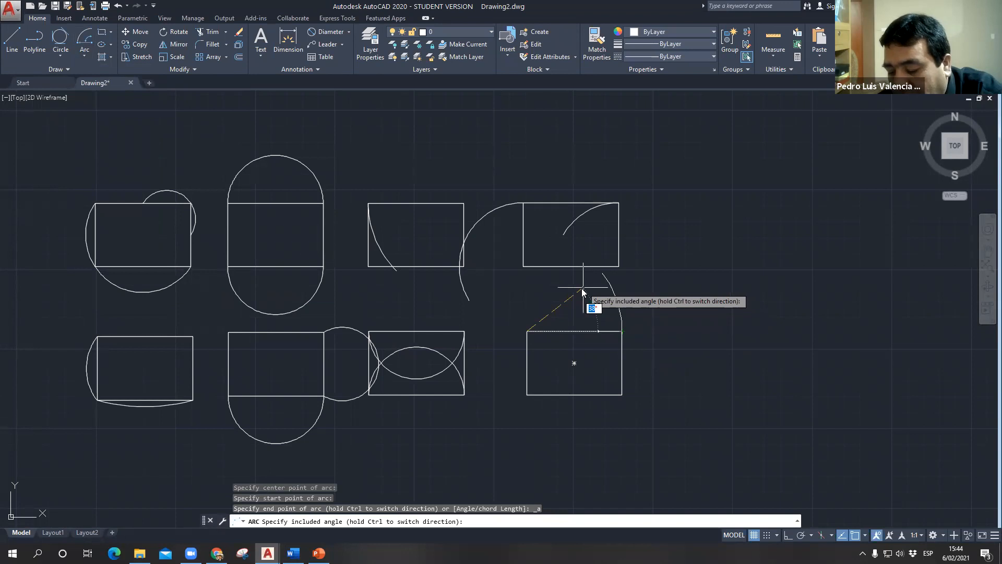
pyautogui.write('90')
pyautogui.press('Return')
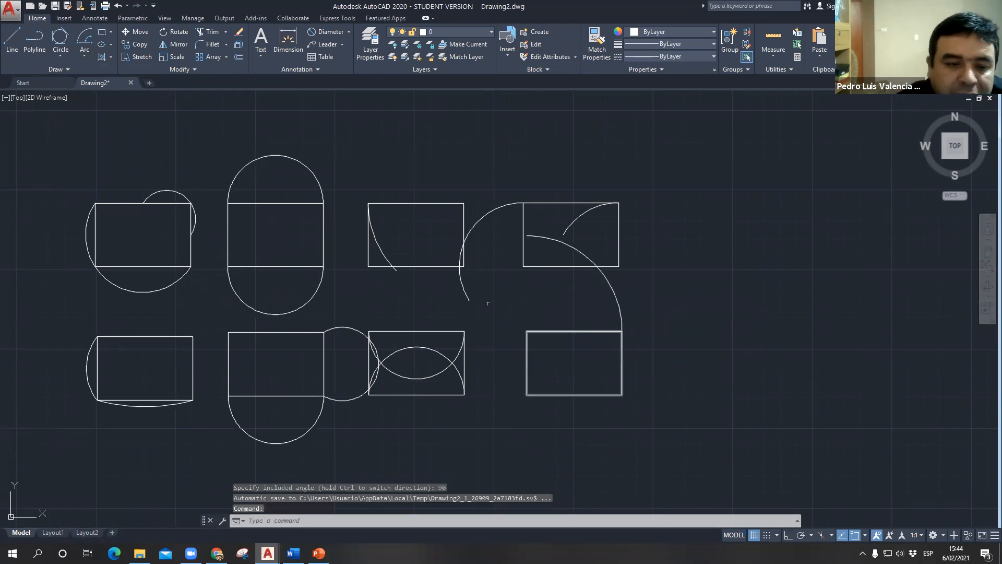
# - Draw a Center, Start, Length arc centred on the same rectangle's right-edge midpoint, starting at its lower-right corner, with a chord length of 20
pyautogui.click(89, 56)
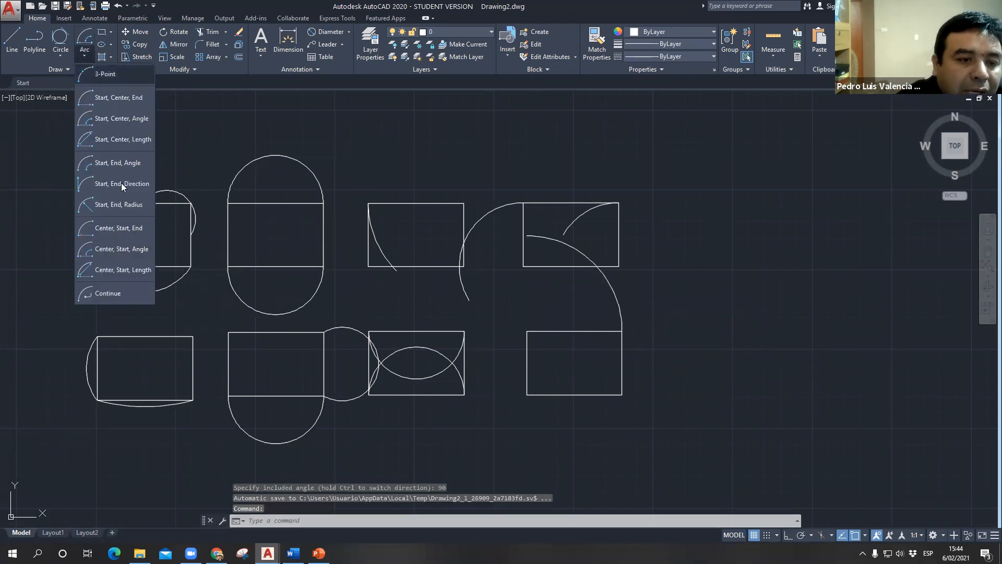
pyautogui.click(128, 272)
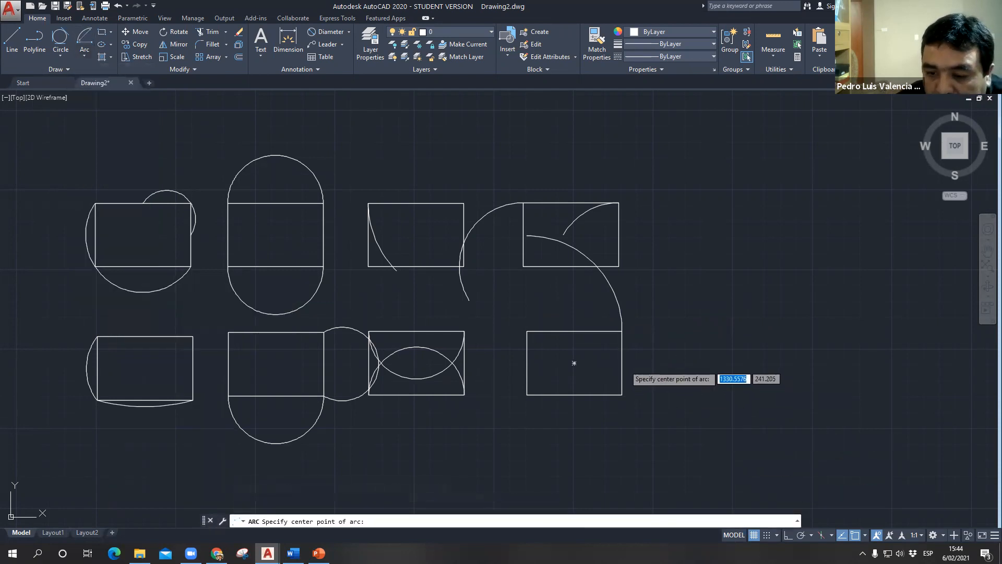
pyautogui.click(622, 362)
pyautogui.click(622, 394)
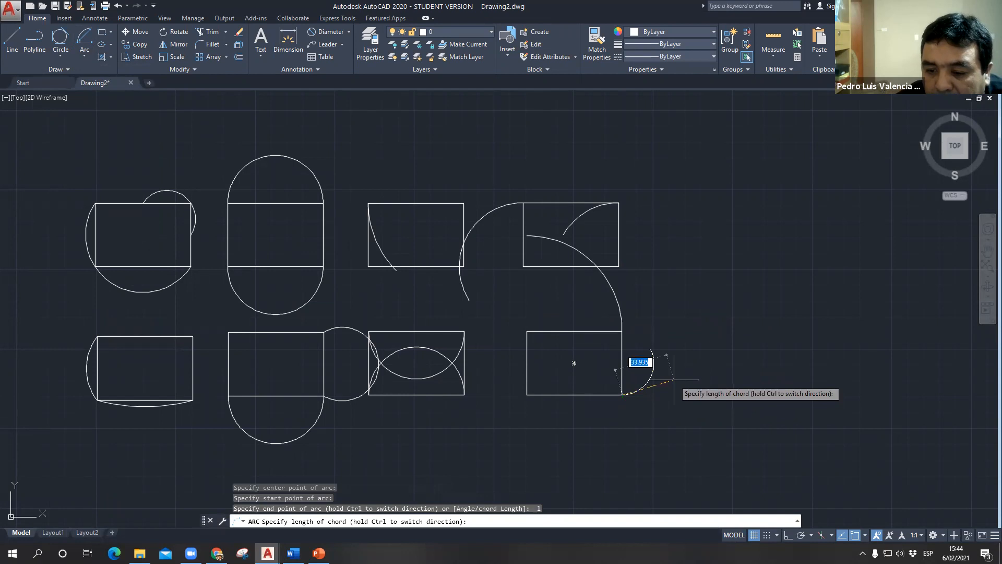
pyautogui.write('20')
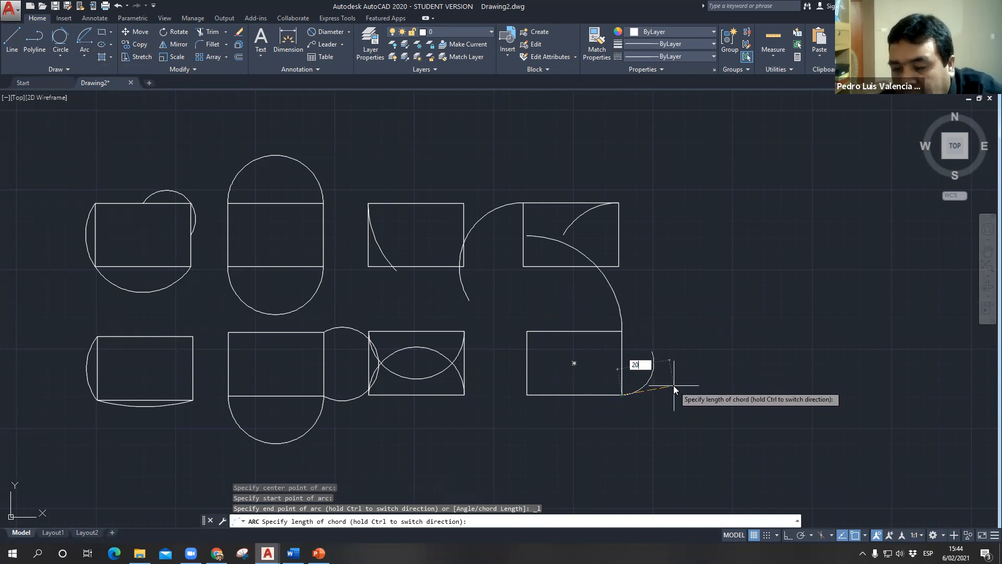
pyautogui.press('Return')
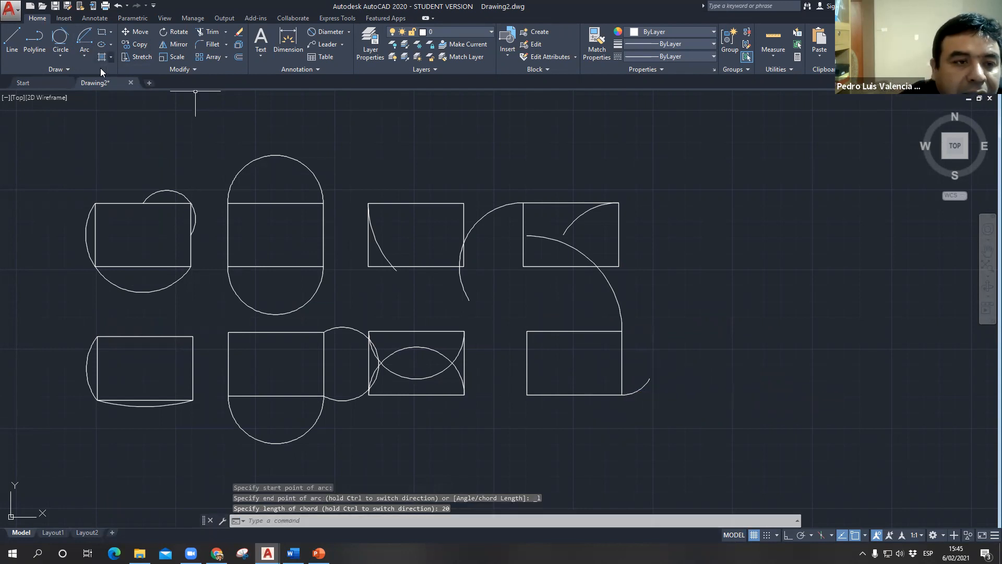
pyautogui.click(88, 58)
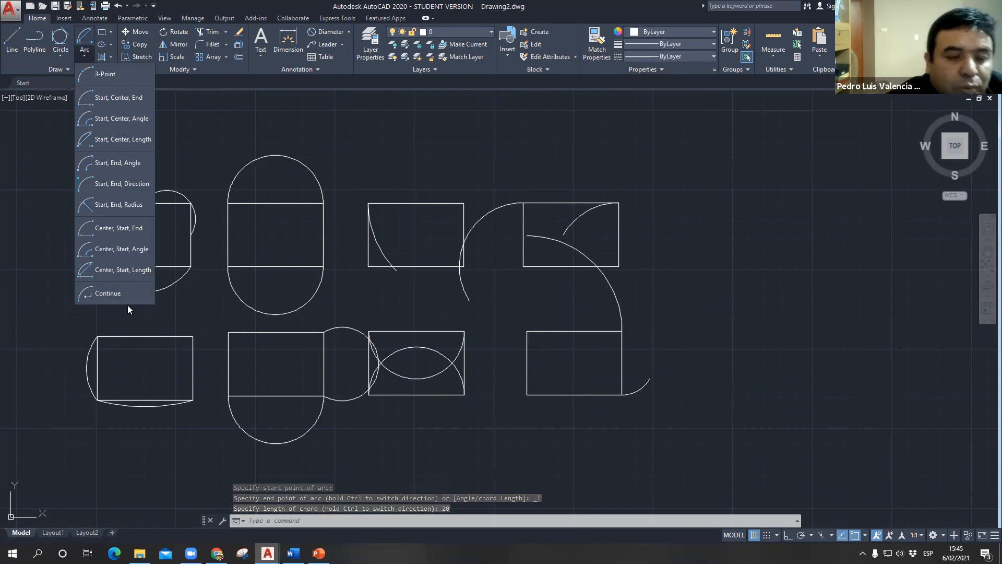
pyautogui.scroll(2, 649, 389)
pyautogui.moveTo(648, 381); pyautogui.dragTo(421, 314, button='middle')
pyautogui.scroll(2, 421, 314)
pyautogui.scroll(-6, 425, 369)
pyautogui.scroll(3, 441, 374)
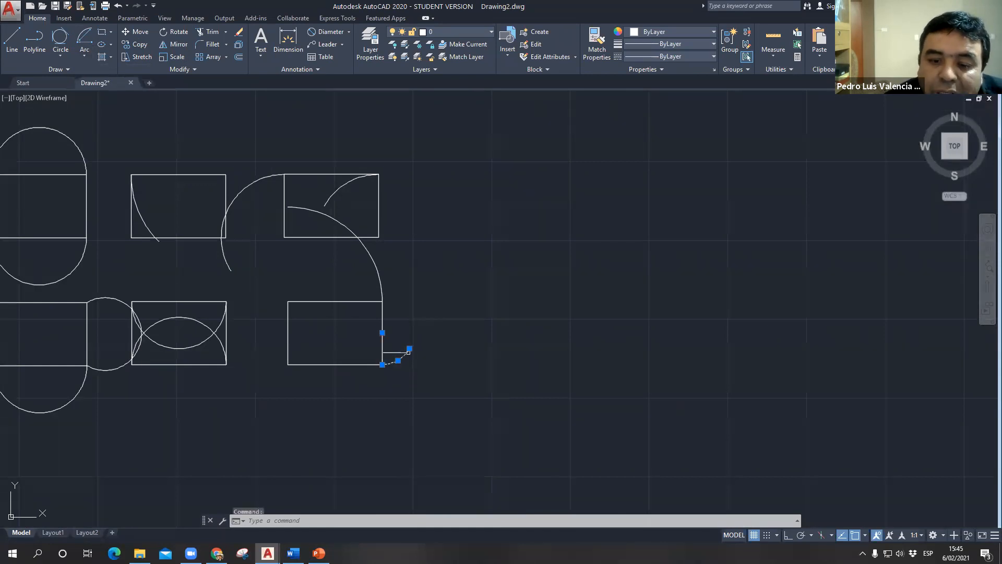
pyautogui.press('Escape')
pyautogui.press('Escape')
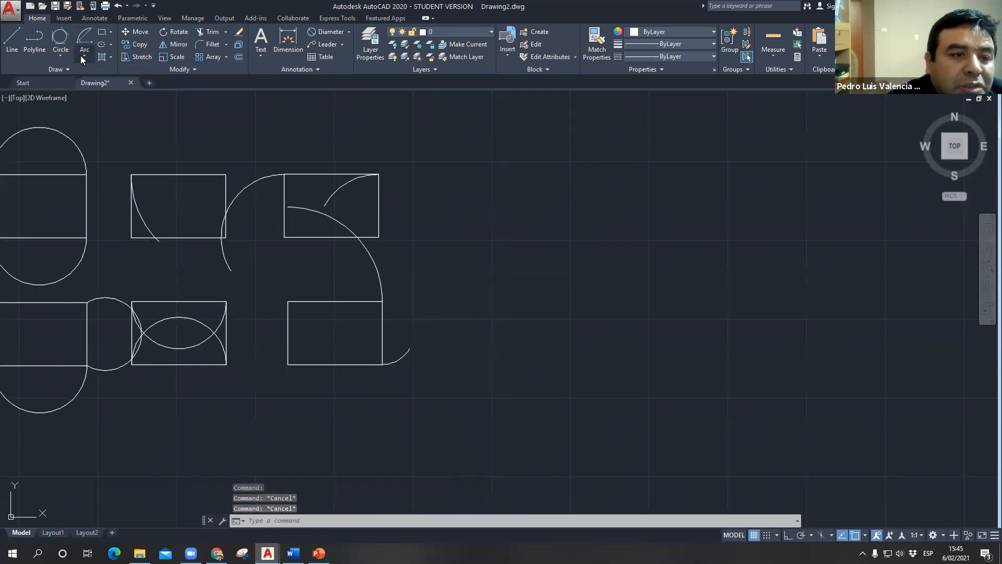
# - Draw a Continue arc from the free end of the chord-length arc to a point about 57 units almost horizontally to its right
pyautogui.click(81, 55)
pyautogui.click(125, 300)
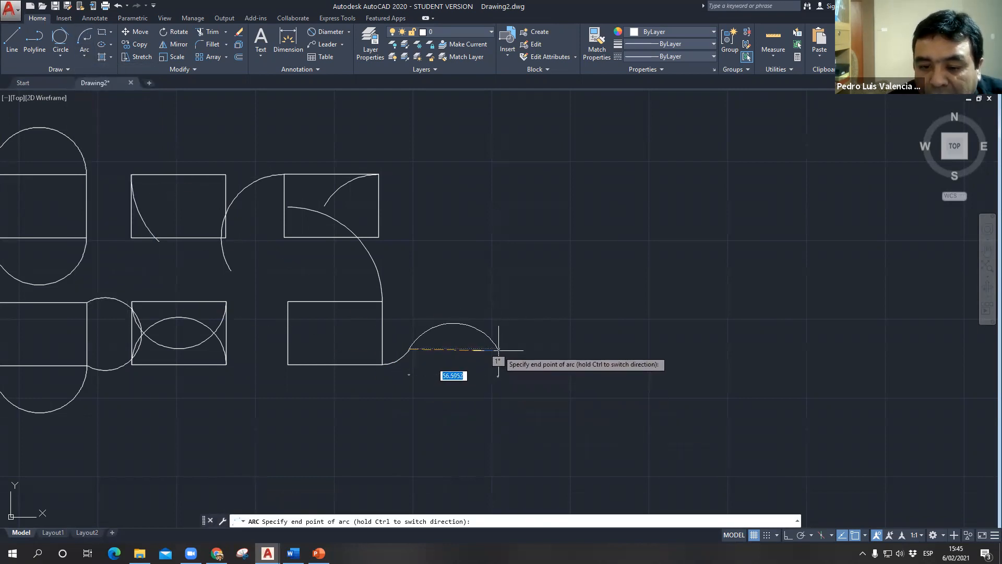
pyautogui.click(498, 350)
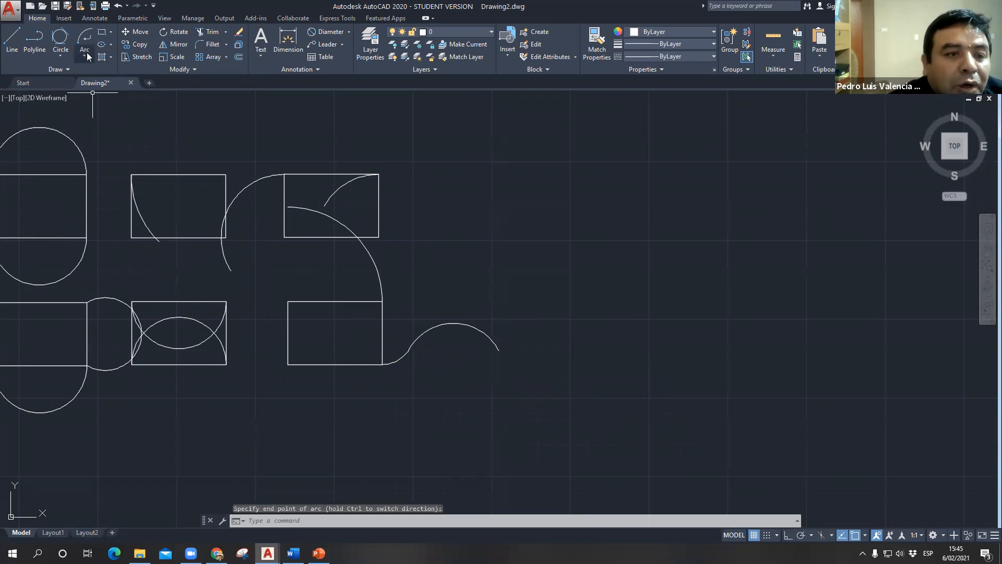
# - Draw a second Continue arc that dips below the first one's end and rises to a point up and to the right
pyautogui.click(85, 55)
pyautogui.click(127, 294)
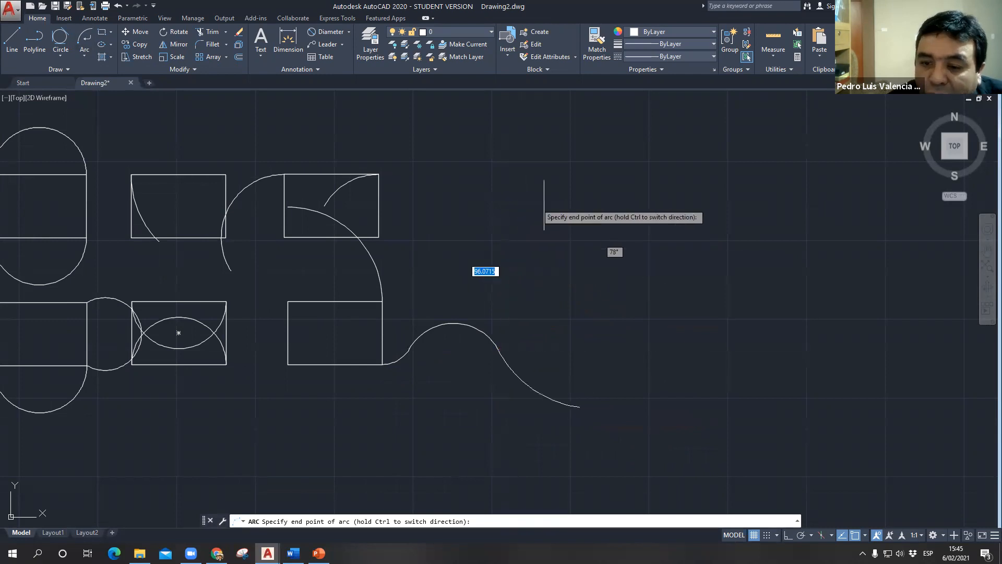
pyautogui.click(650, 257)
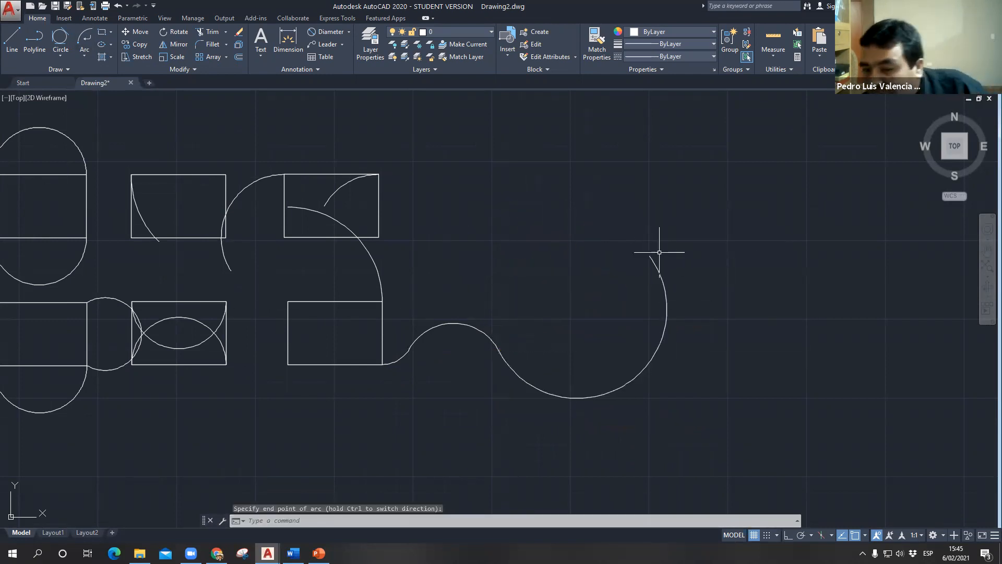
# - Draw a third Continue arc from the end of the chain to a point about 81 units away at about 56°
pyautogui.click(87, 56)
pyautogui.click(117, 293)
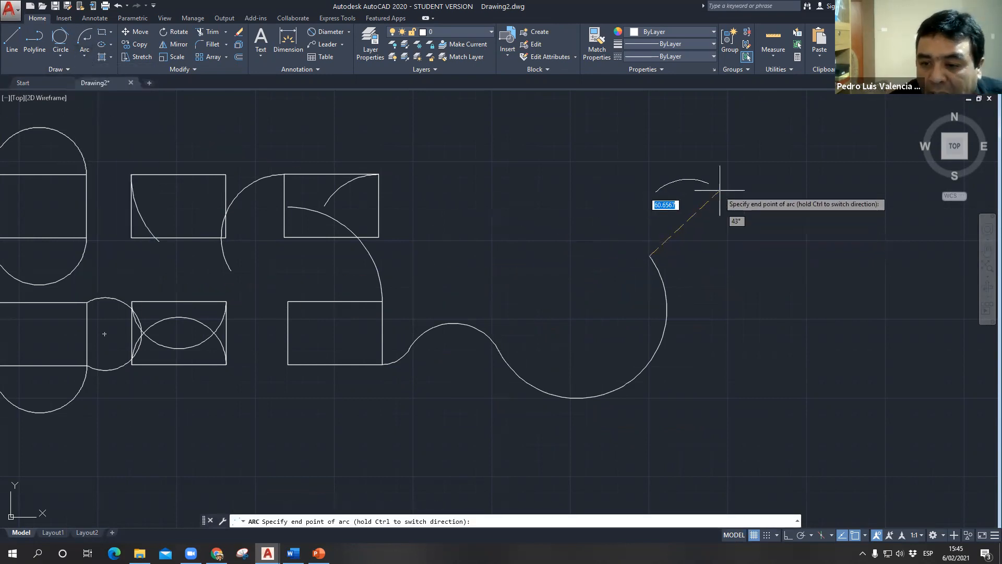
pyautogui.click(721, 150)
pyautogui.scroll(-2, 460, 309)
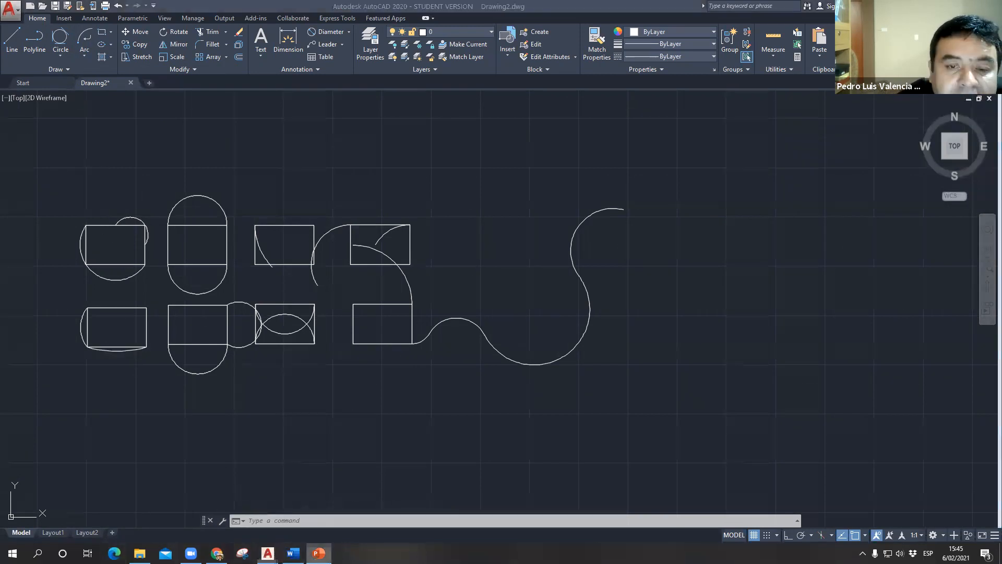
# - Switch to the PowerPoint presentation to view ellipse slides 19 and 20, and return to the AutoCAD drawing
pyautogui.hotkey('alt', 'Tab')
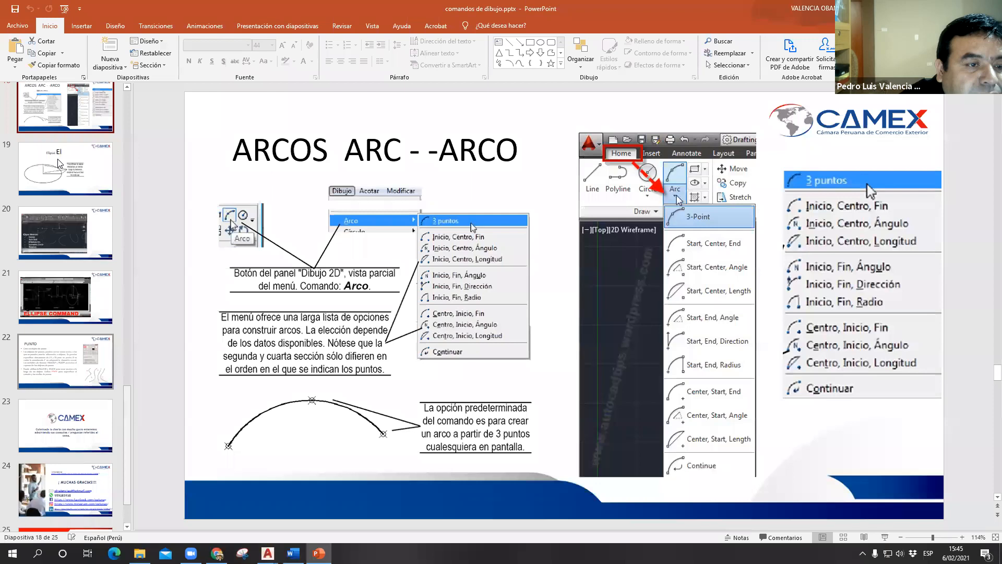
pyautogui.click(58, 163)
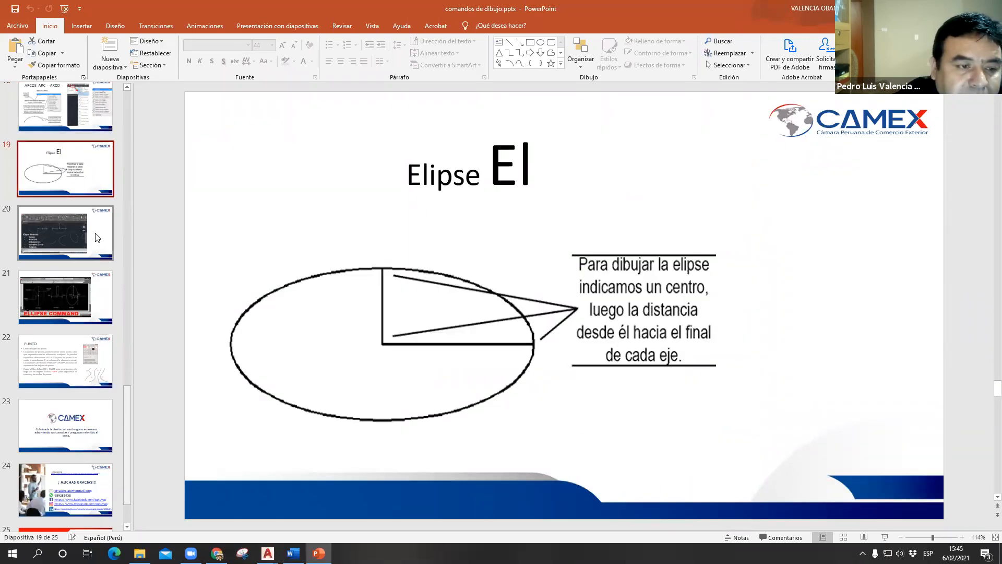
pyautogui.click(46, 239)
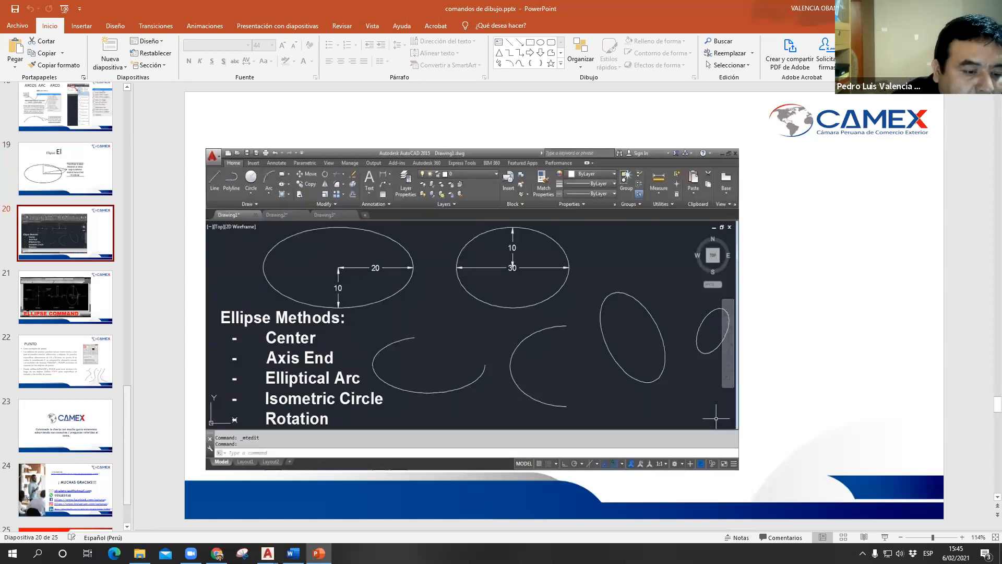
pyautogui.hotkey('alt', 'Tab')
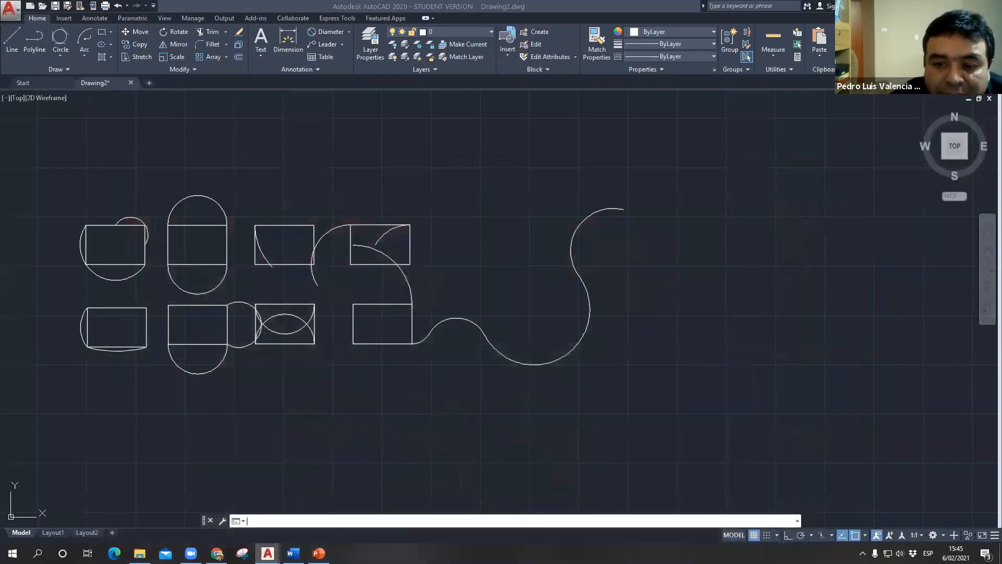
# - Draw an ellipse in the empty area above the arc examples, with a horizontal axis of 250 and a distance of 100 to the other axis
pyautogui.moveTo(424, 330); pyautogui.dragTo(464, 478, button='middle')
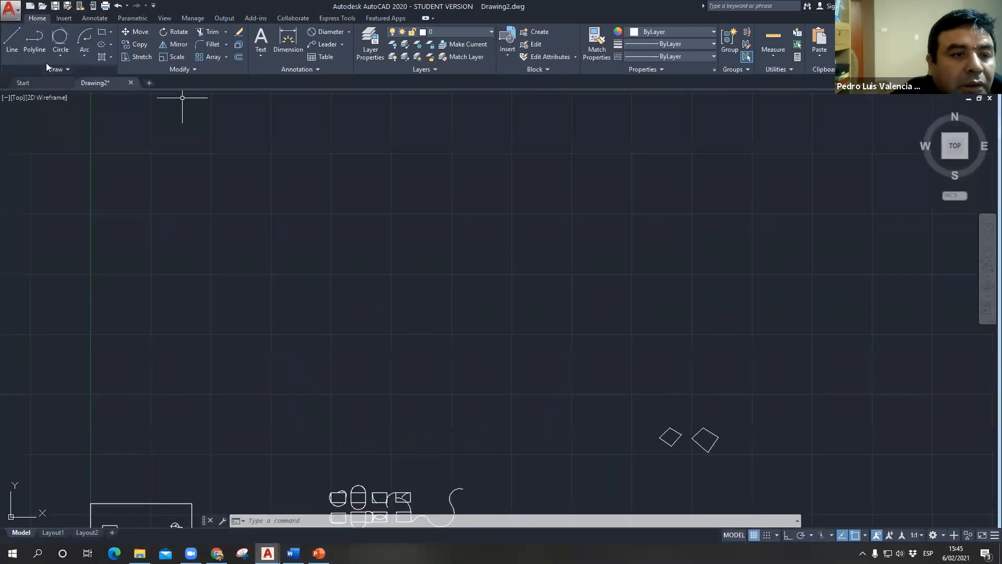
pyautogui.moveTo(108, 82)
pyautogui.write('EL')
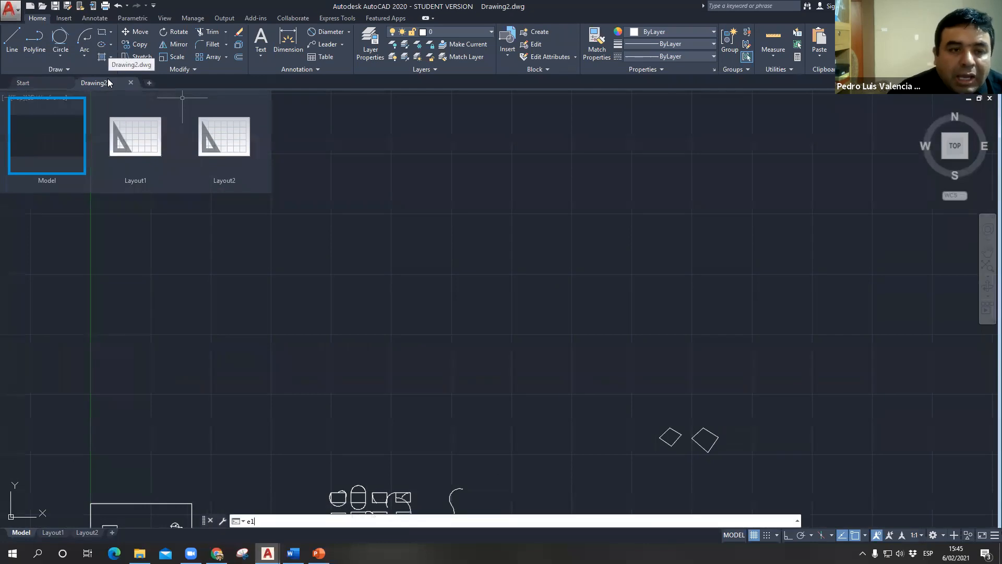
pyautogui.press('Return')
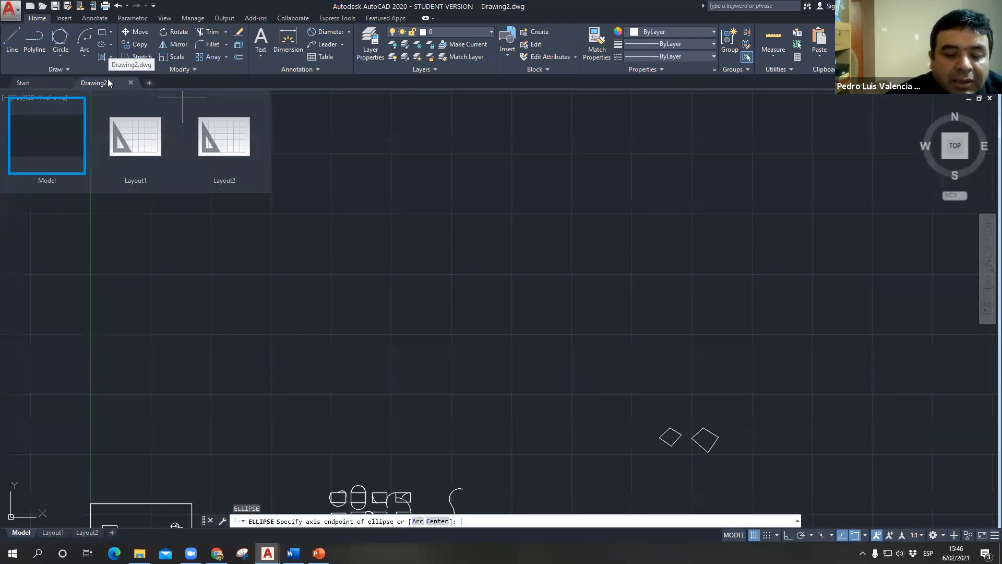
pyautogui.click(441, 224)
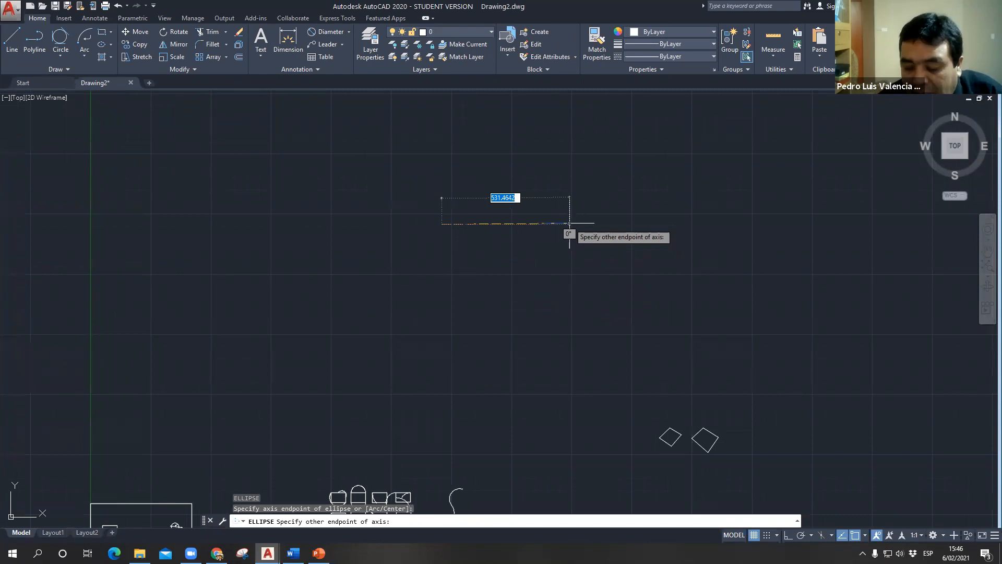
pyautogui.write('250')
pyautogui.press('Return')
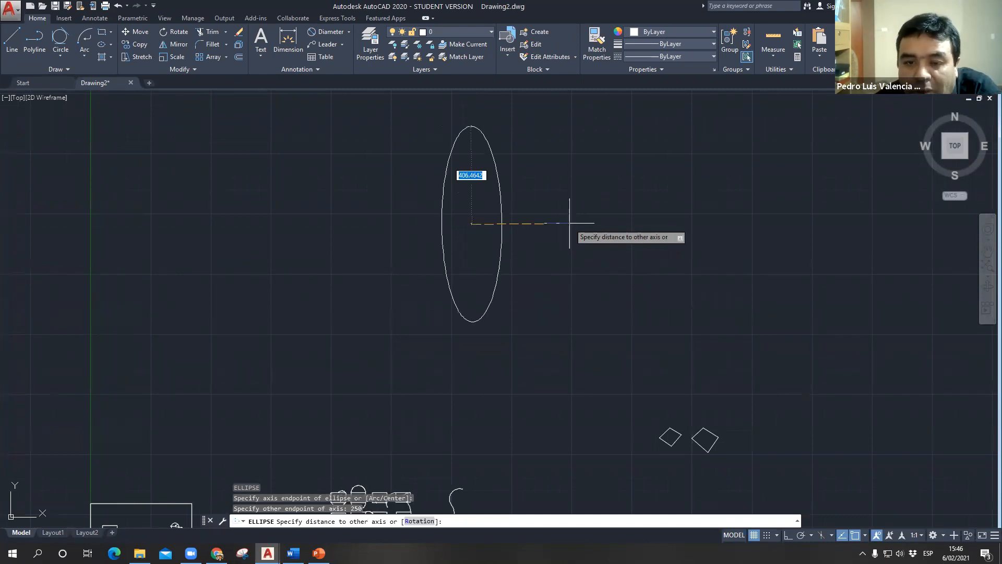
pyautogui.write('100')
pyautogui.press('Return')
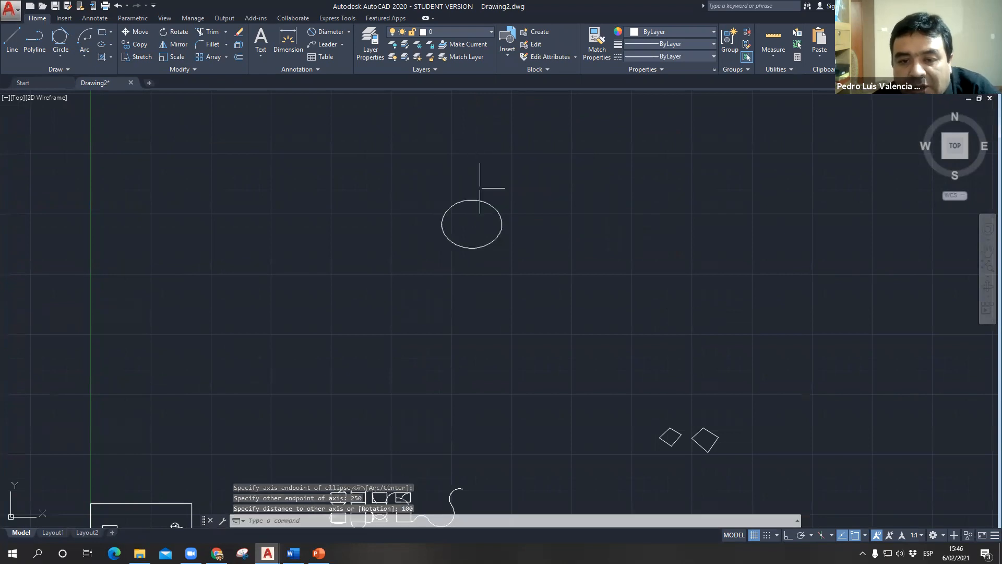
# - Draw a small ellipse to the right of the large one, with a horizontal axis of 30 and a distance of 10 to the other axis
pyautogui.scroll(6, 472, 193)
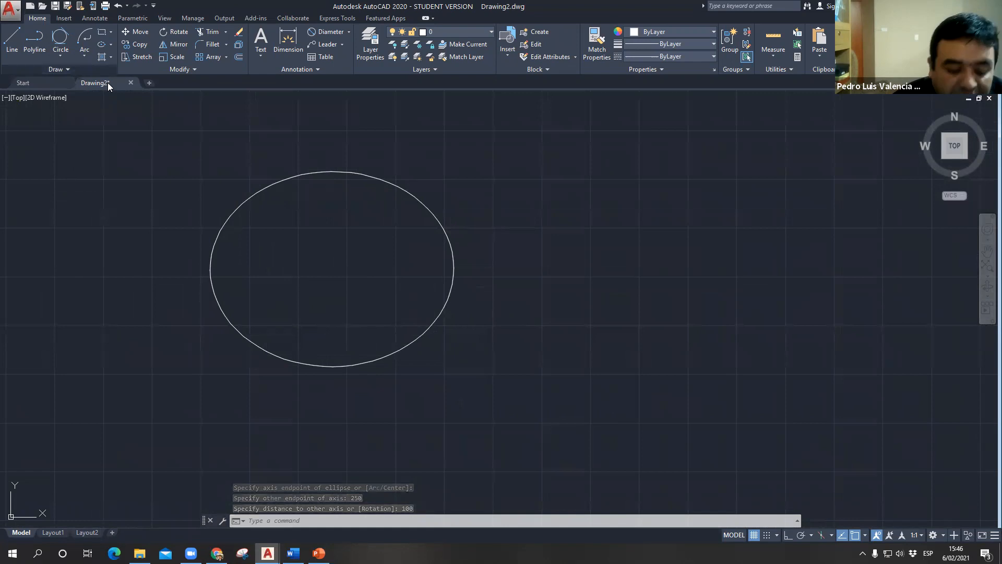
pyautogui.press('Return')
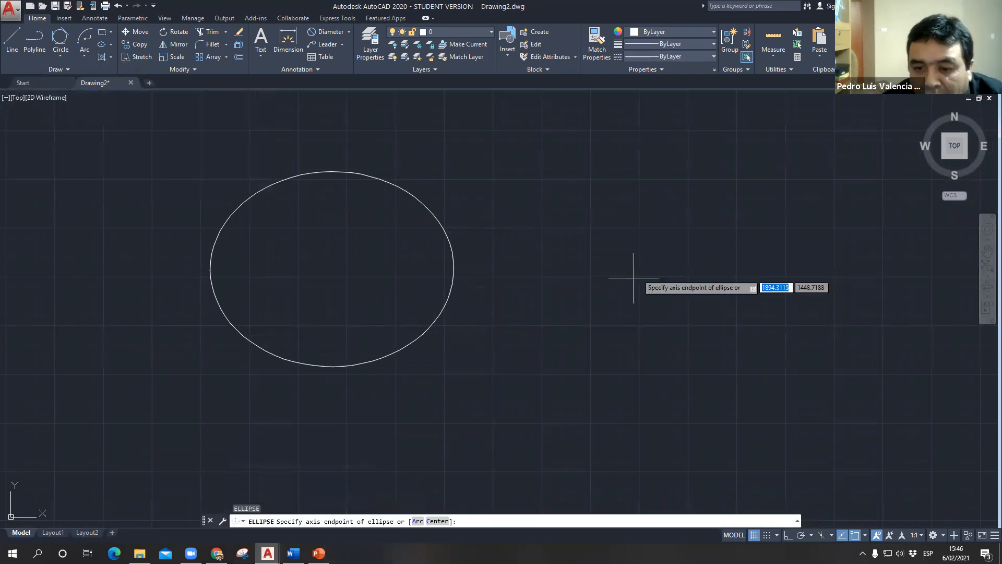
pyautogui.click(750, 324)
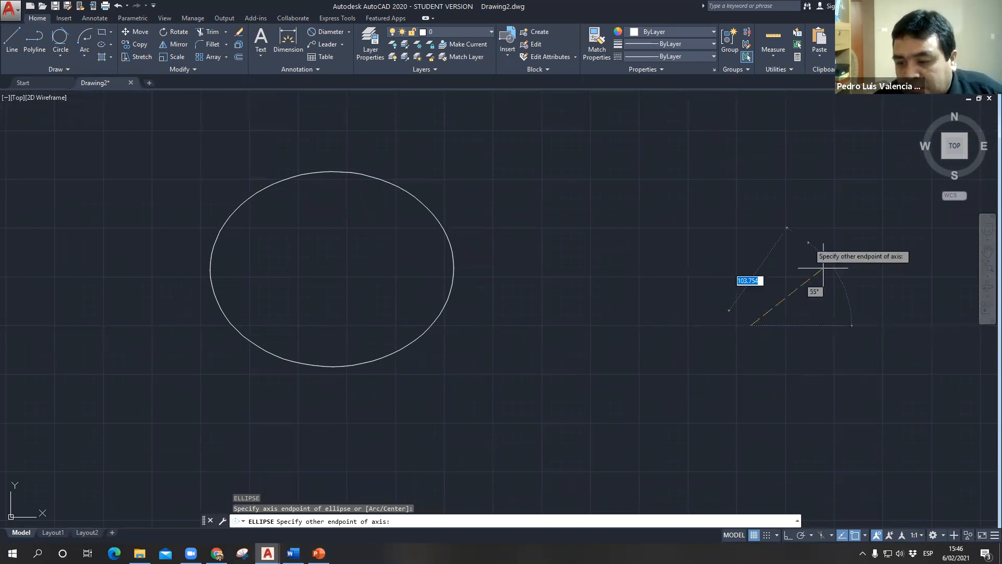
pyautogui.write('30')
pyautogui.press('Return')
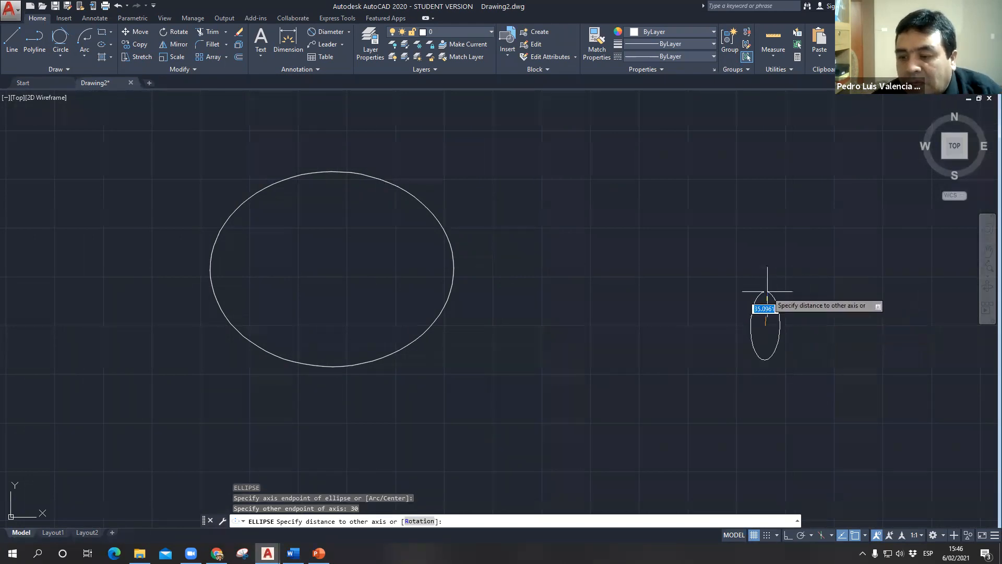
pyautogui.write('10')
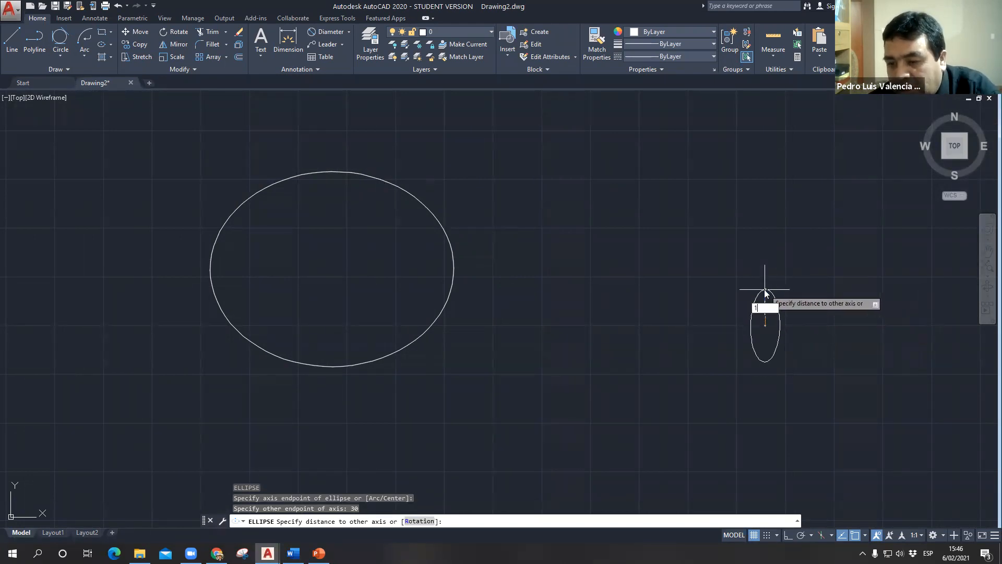
pyautogui.press('Return')
# - Draw a tall ellipse to the right of the small one, with a horizontal axis of 50 and a distance of 150 to the other axis
pyautogui.scroll(4, 830, 294)
pyautogui.moveTo(554, 232); pyautogui.dragTo(401, 152, button='middle')
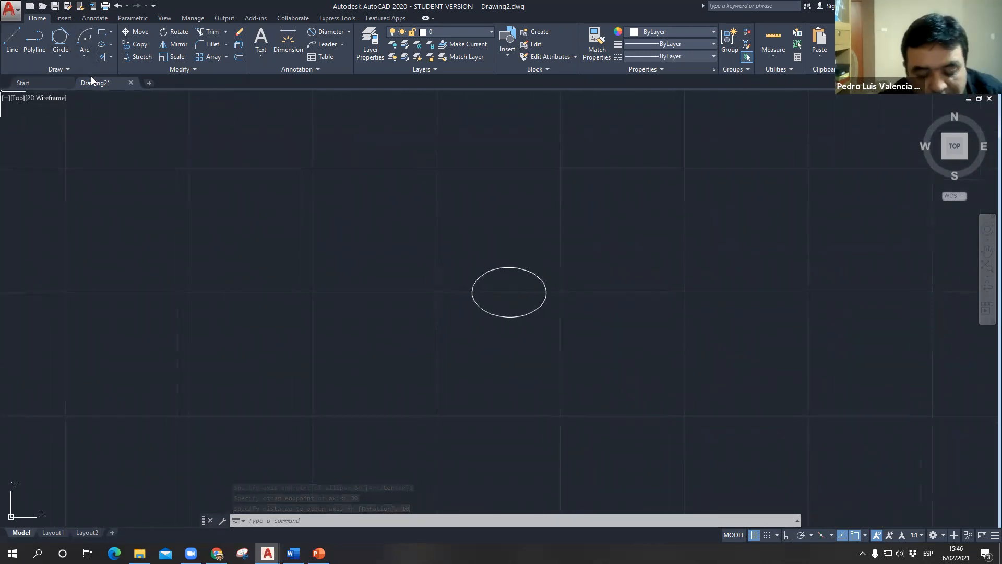
pyautogui.write('el')
pyautogui.press('Return')
pyautogui.click(740, 387)
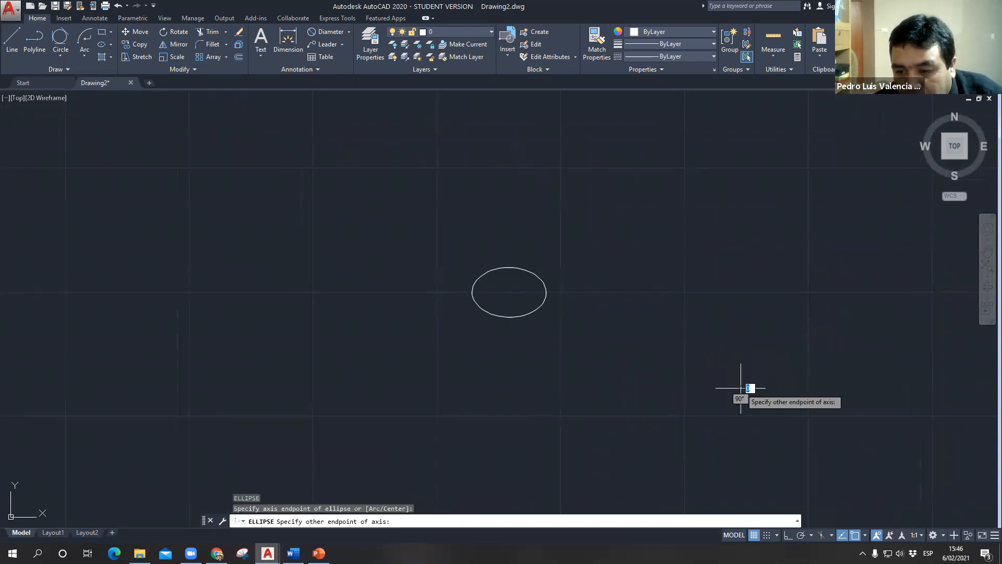
pyautogui.write('50')
pyautogui.press('Return')
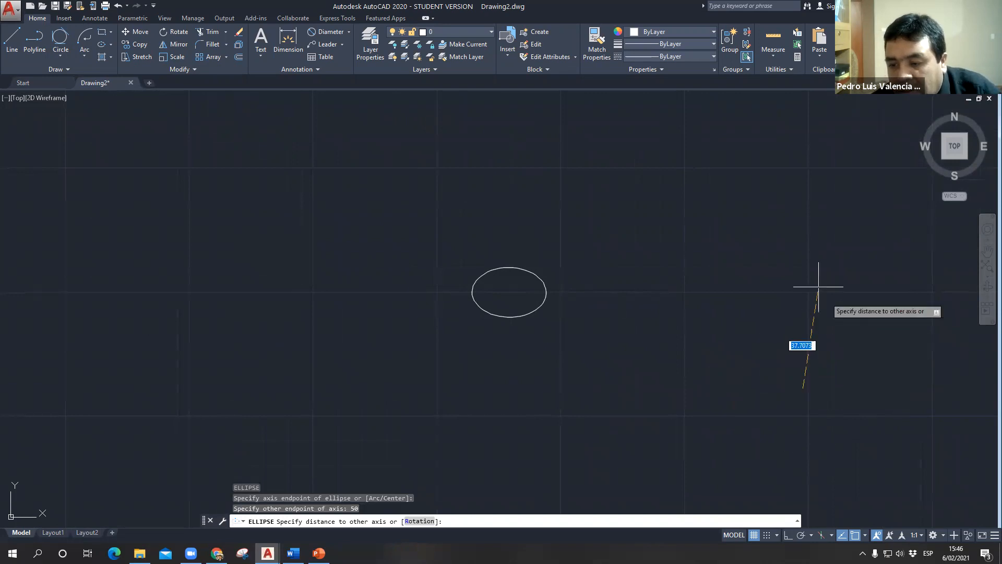
pyautogui.write('15')
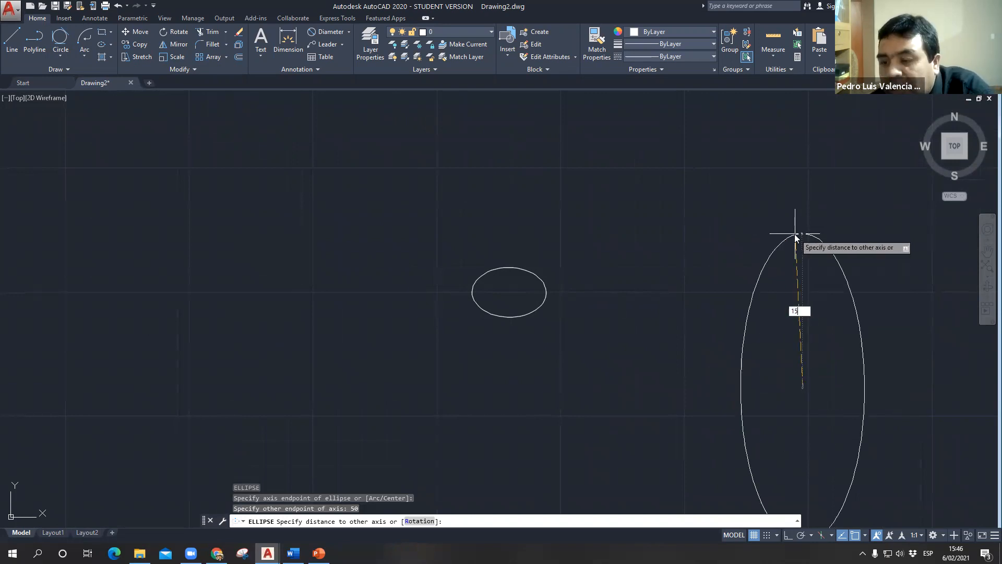
pyautogui.write('0')
pyautogui.press('Return')
pyautogui.scroll(-5, 832, 346)
pyautogui.moveTo(772, 324); pyautogui.dragTo(597, 256, button='middle')
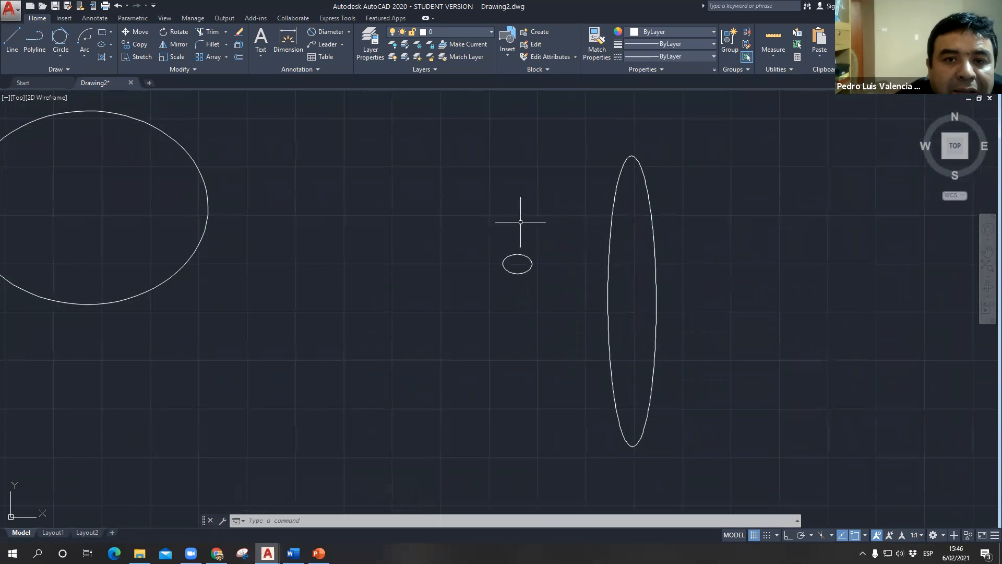
# - Switch to the PowerPoint presentation to view slide 22 about the point command, and return to the AutoCAD drawing
pyautogui.moveTo(293, 553)
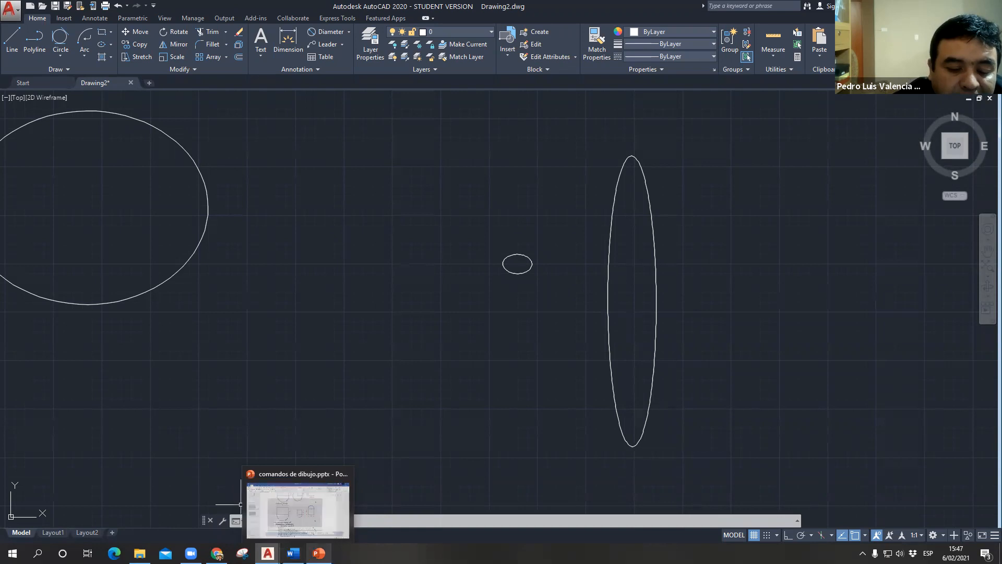
pyautogui.click(318, 553)
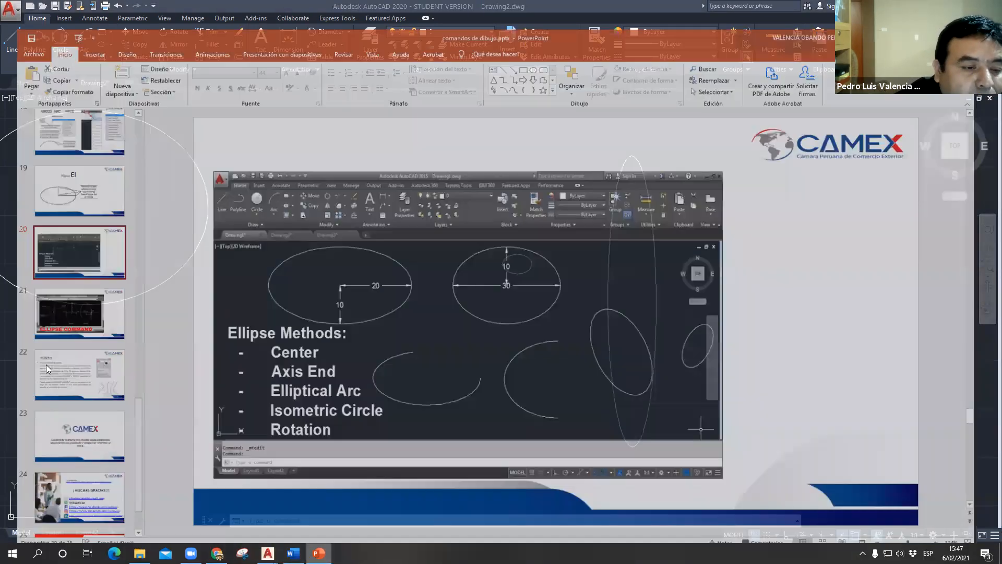
pyautogui.click(59, 361)
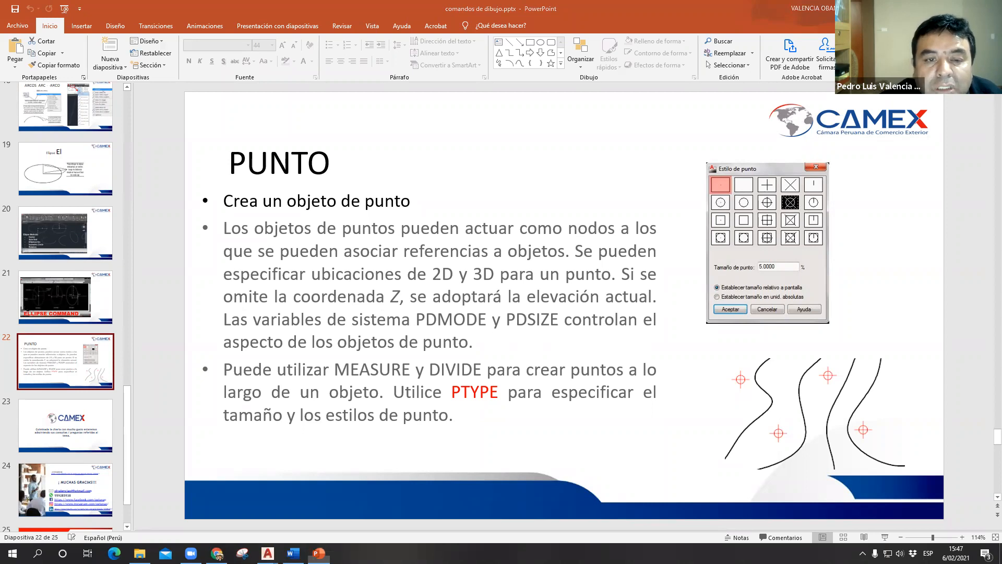
pyautogui.moveTo(268, 553)
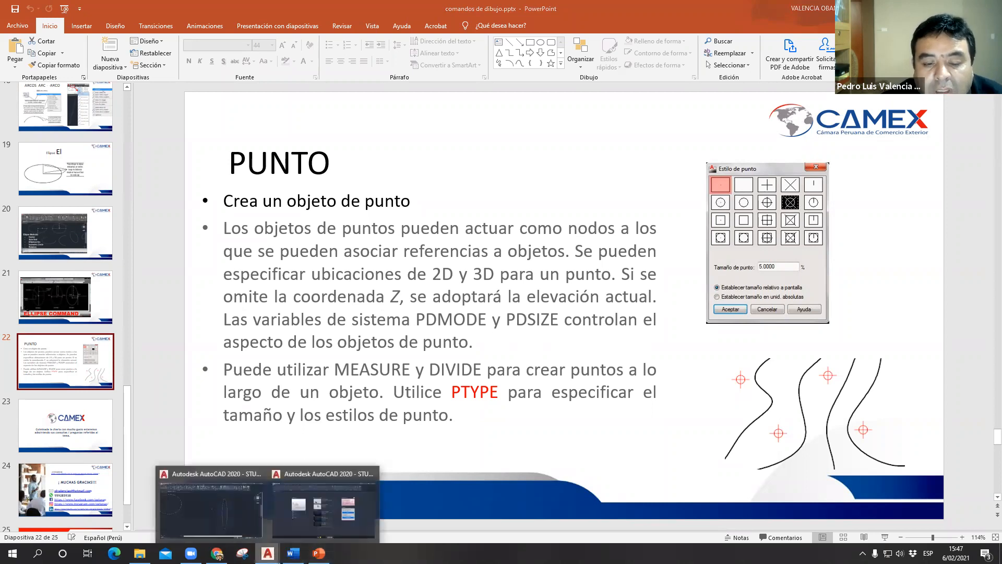
pyautogui.click(203, 517)
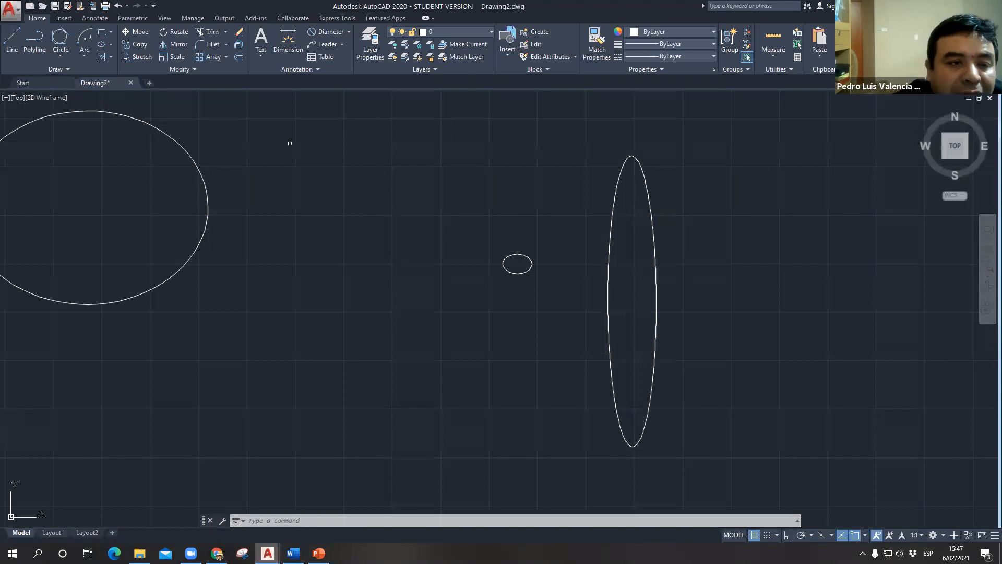
# - Place a point object with the POINT command in the empty area far above the existing shapes
pyautogui.scroll(-10, 324, 219)
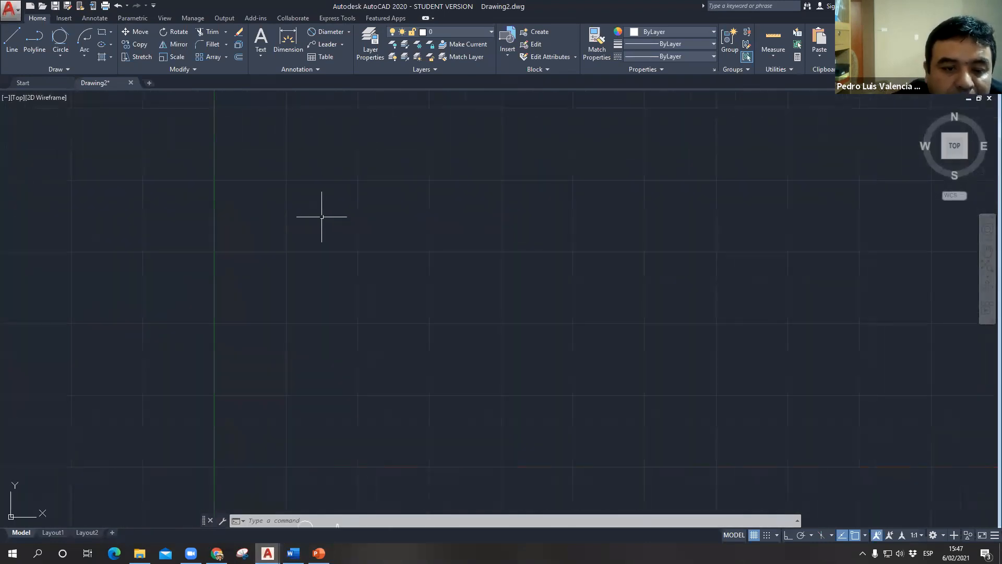
pyautogui.write('p')
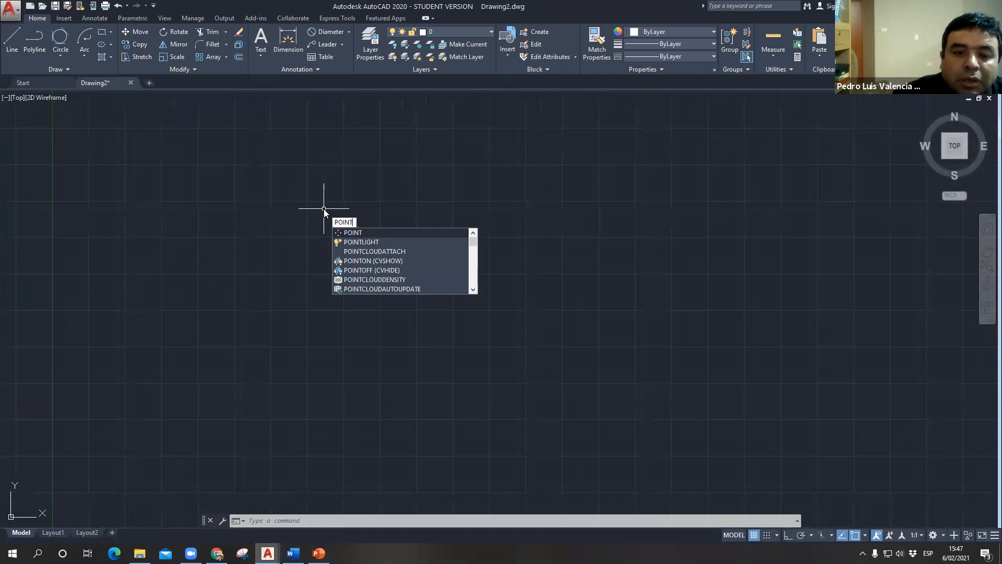
pyautogui.press('Return')
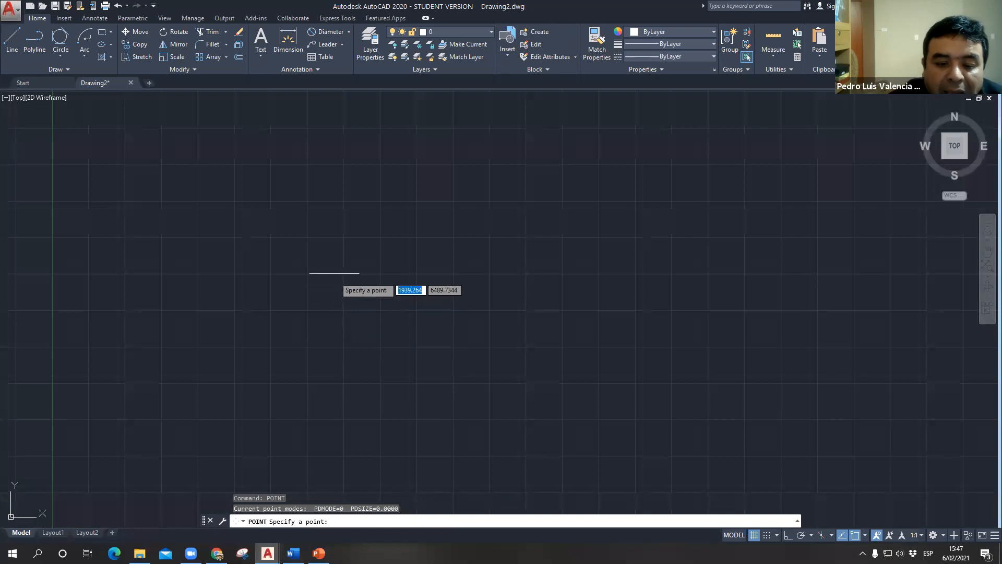
pyautogui.click(344, 237)
# - Place a second point object to the right of the first one and slightly higher
pyautogui.scroll(5, 352, 249)
pyautogui.scroll(4, 307, 245)
pyautogui.moveTo(293, 147); pyautogui.dragTo(276, 332, button='middle')
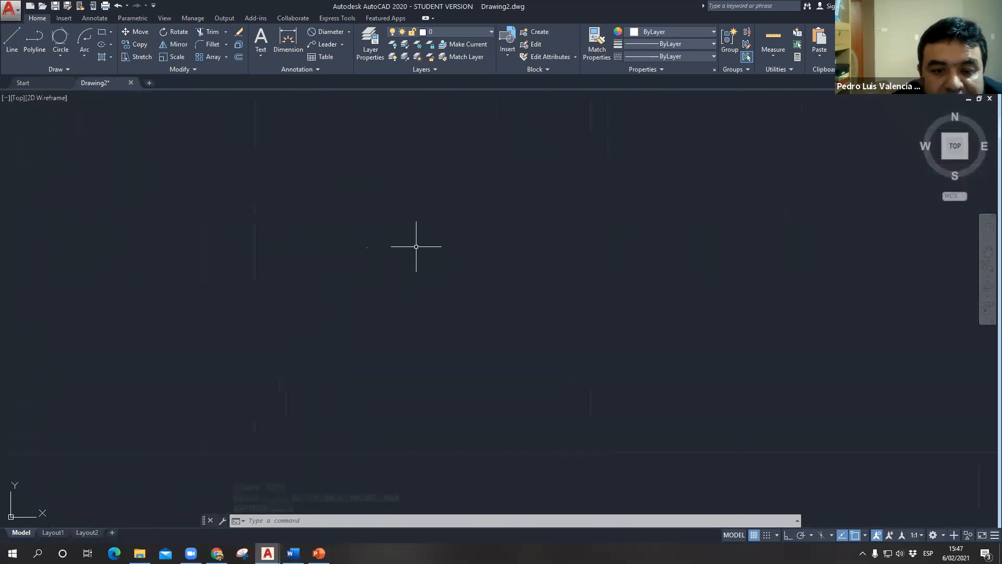
pyautogui.write('po')
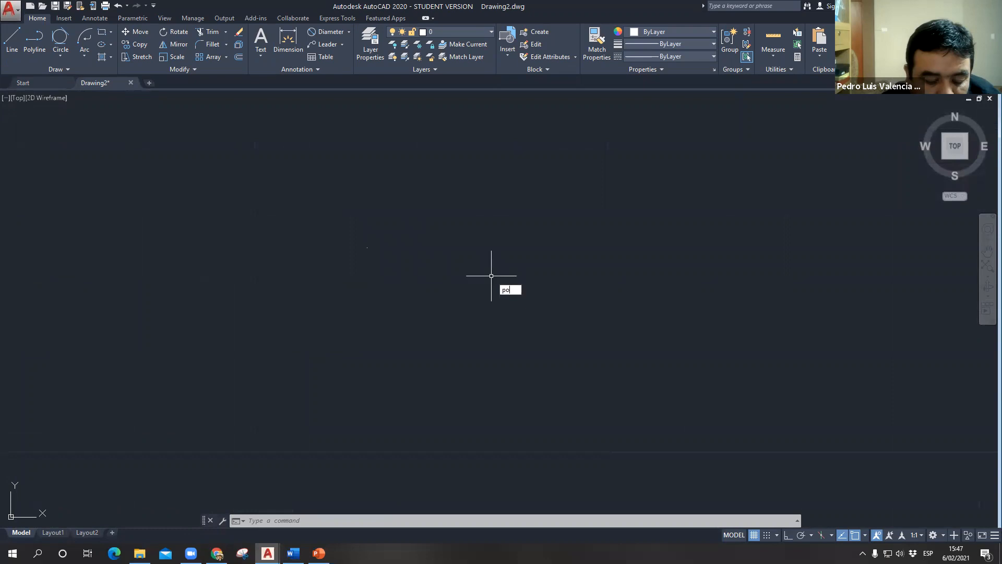
pyautogui.press('Return')
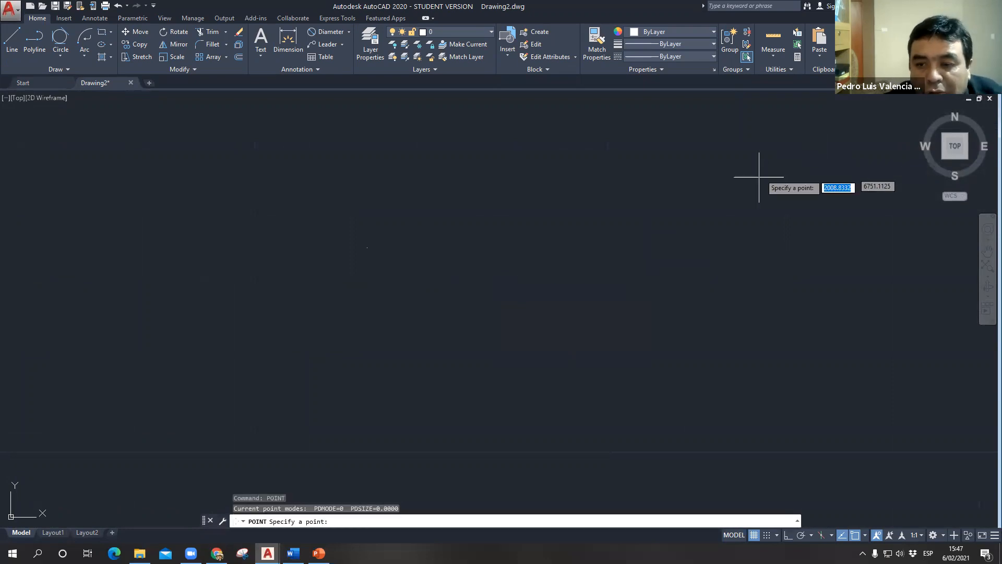
pyautogui.click(727, 189)
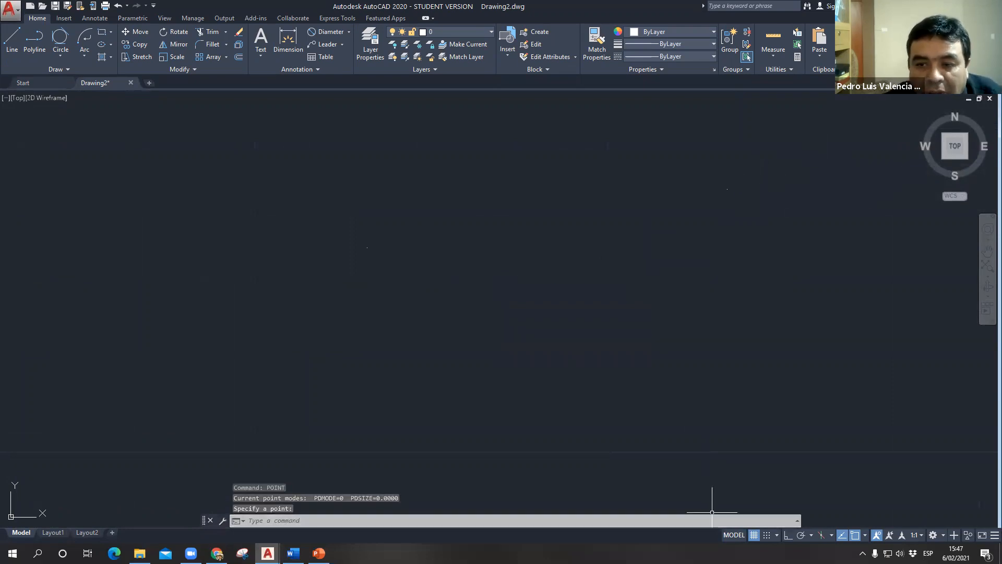
# - Place a third point object below the other two, horizontally between them
pyautogui.write('point')
pyautogui.press('Return')
pyautogui.click(644, 457)
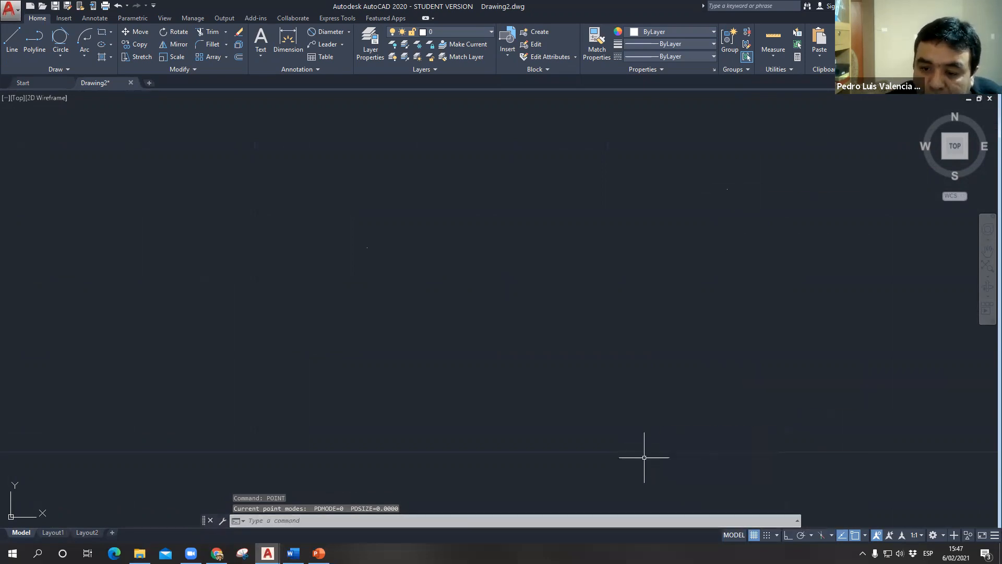
pyautogui.press('Return')
pyautogui.moveTo(639, 287)
pyautogui.mouseDown(button='middle')
pyautogui.moveTo(603, 226)
pyautogui.moveTo(532, 241)
pyautogui.mouseUp(button='middle')
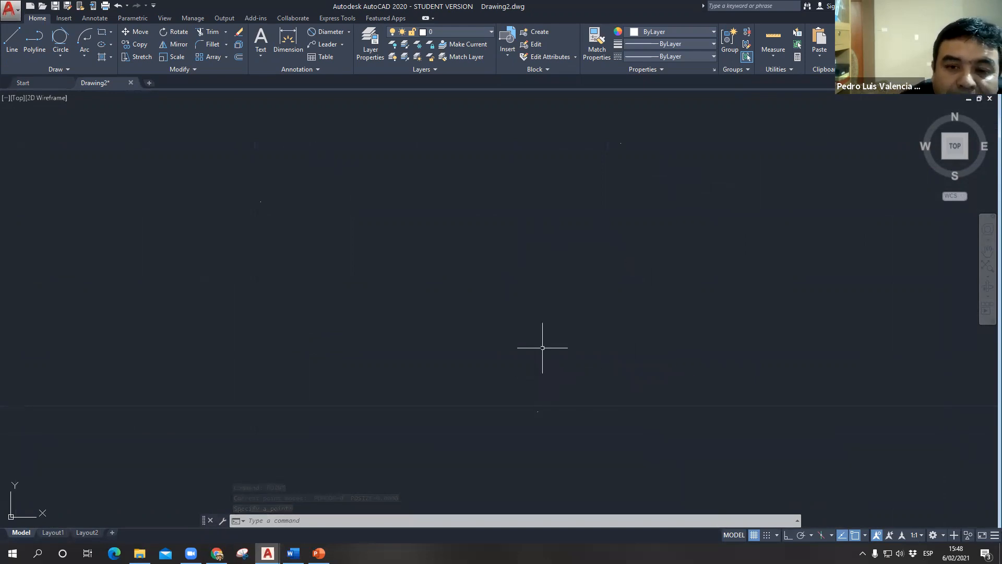
pyautogui.click(260, 203)
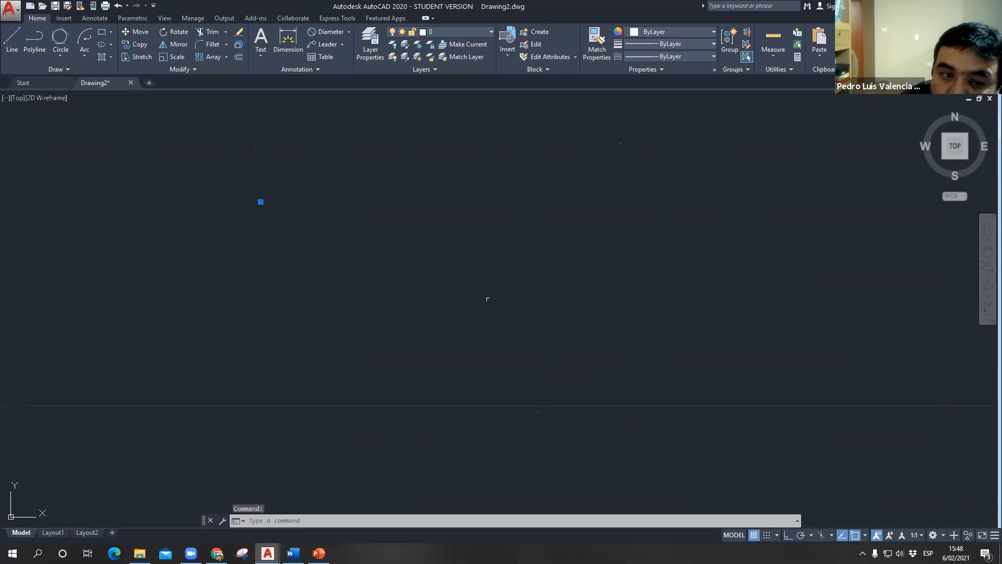
pyautogui.press('Escape')
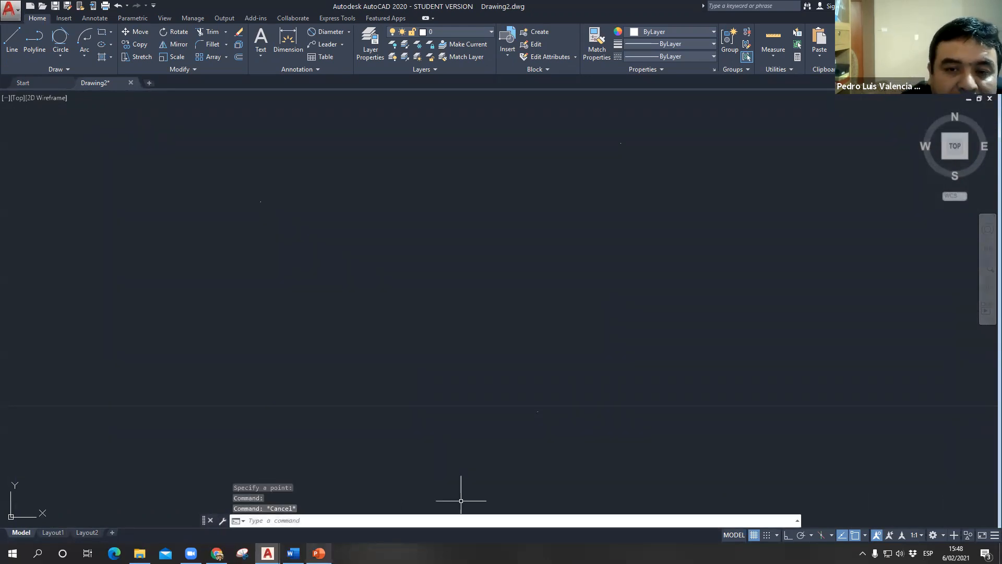
pyautogui.write('TY')
pyautogui.press('Escape')
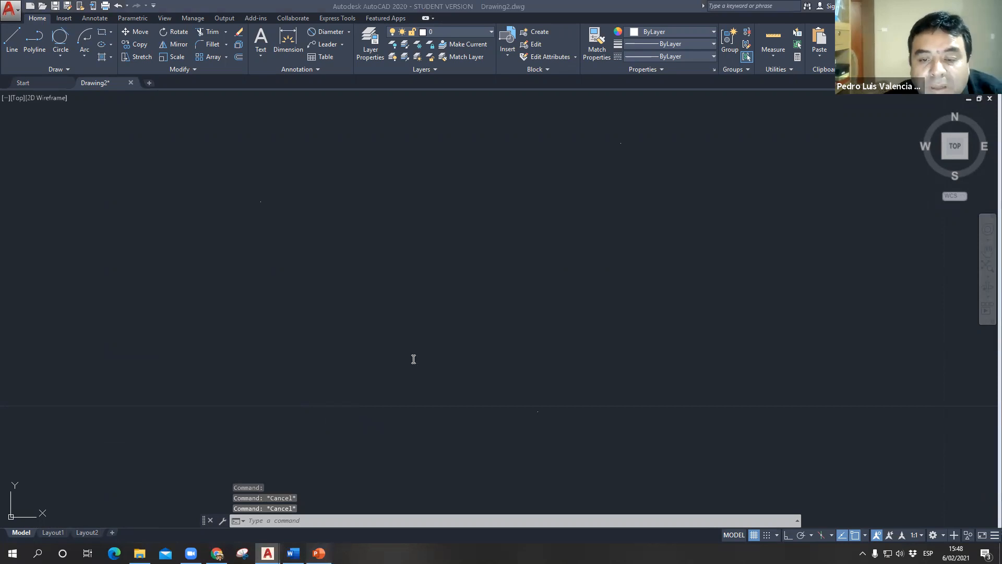
# - Switch to PowerPoint to check the PTYPE command name on the PUNTO slide, and return to the AutoCAD drawing
pyautogui.hotkey('alt', 'Tab')
pyautogui.moveTo(452, 393); pyautogui.dragTo(497, 400)
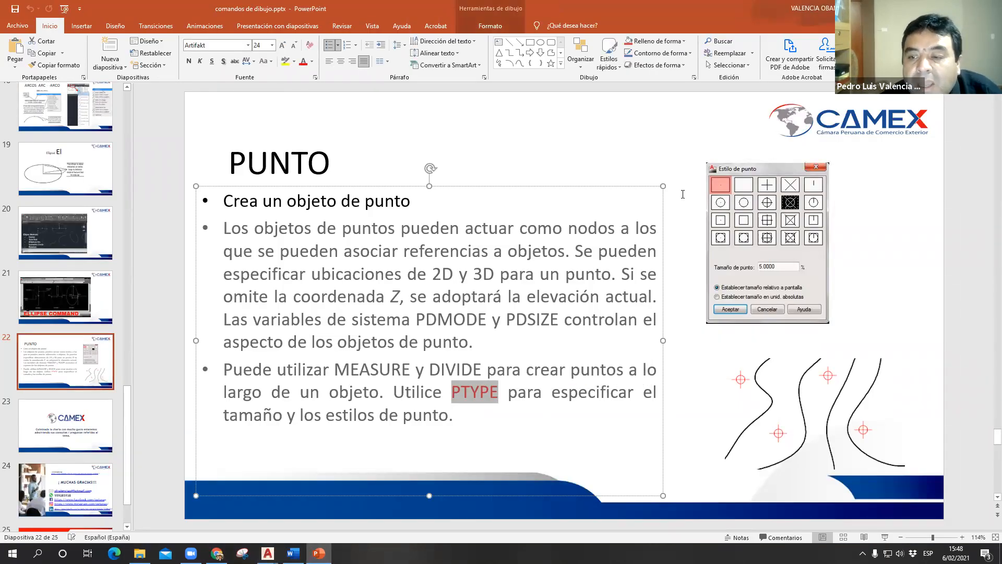
pyautogui.hotkey('alt', 'Tab')
# - Set the point display style with PTYPE to the plus sign at a point size of 50%
pyautogui.write('P')
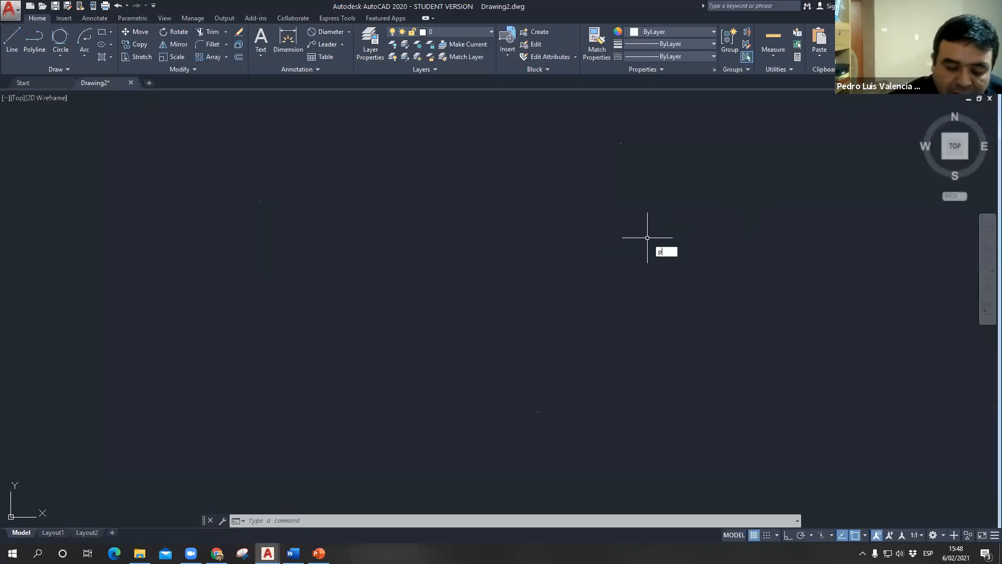
pyautogui.write('tyoe')
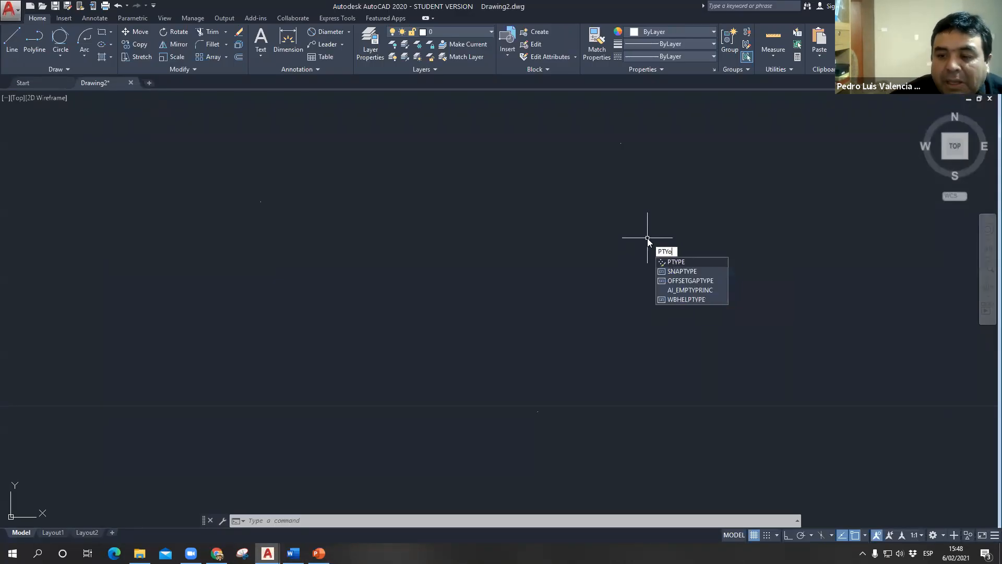
pyautogui.write('pe')
pyautogui.press('Return')
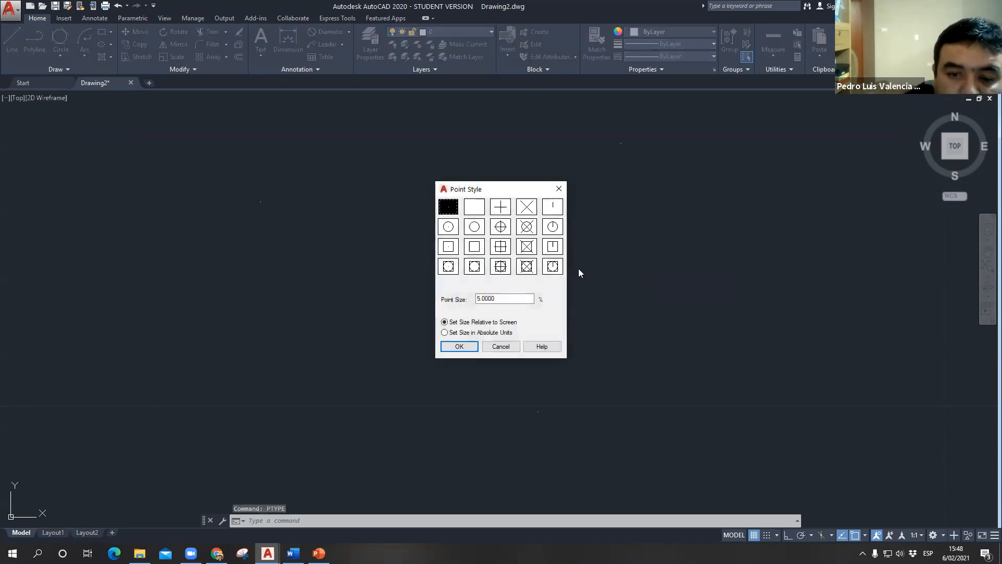
pyautogui.moveTo(464, 194); pyautogui.dragTo(85, 186)
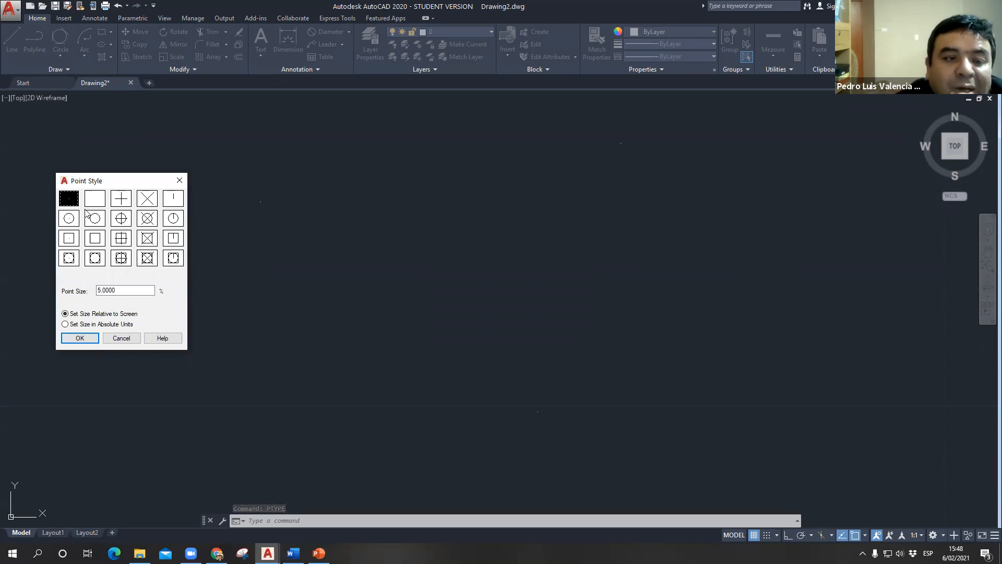
pyautogui.click(123, 201)
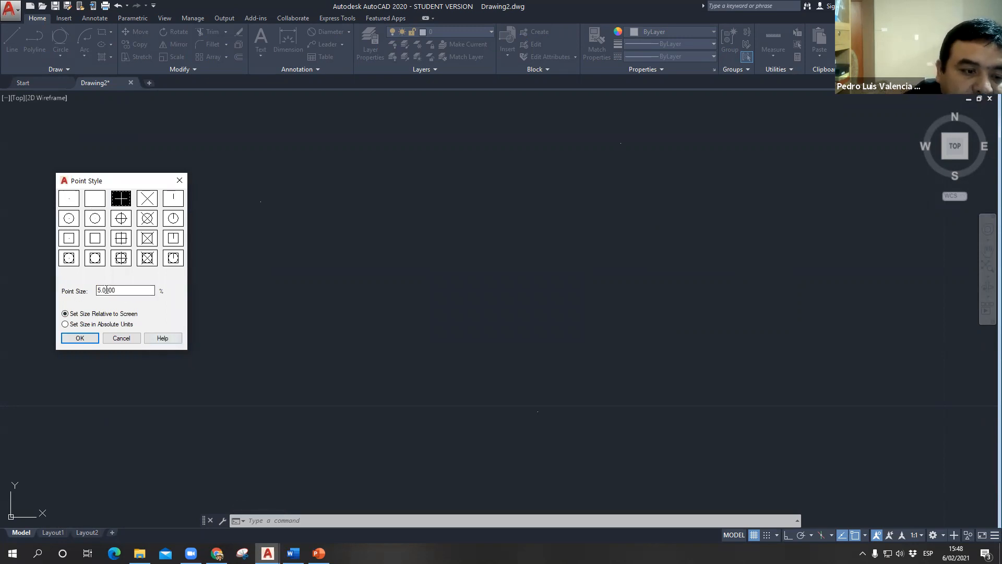
pyautogui.doubleClick(121, 291)
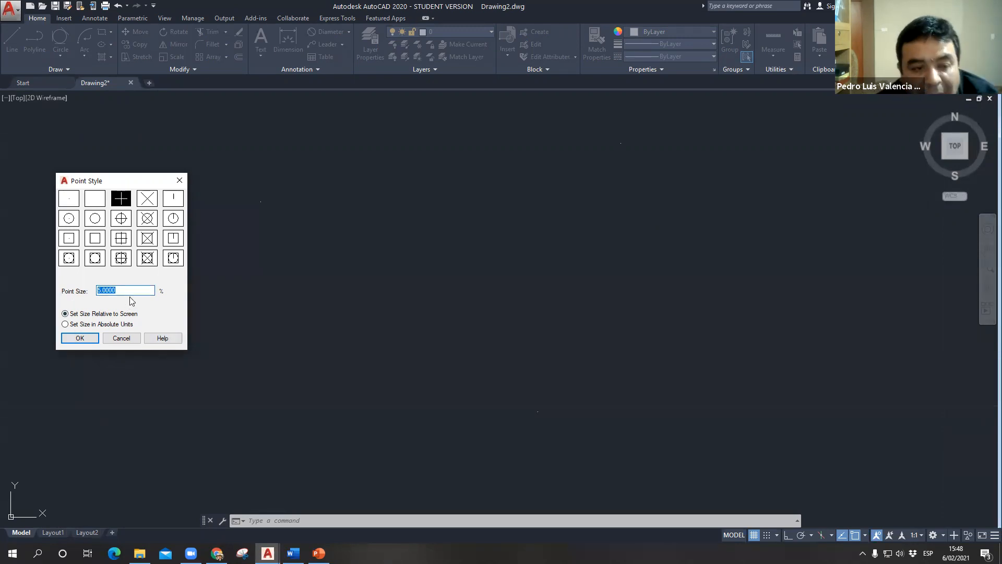
pyautogui.write('50')
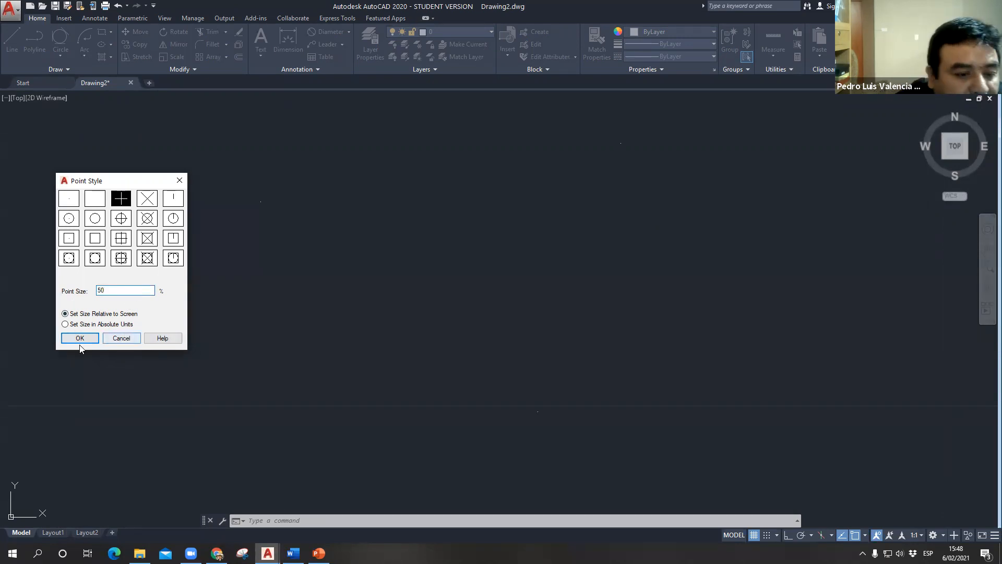
pyautogui.click(80, 337)
pyautogui.scroll(-4, 383, 315)
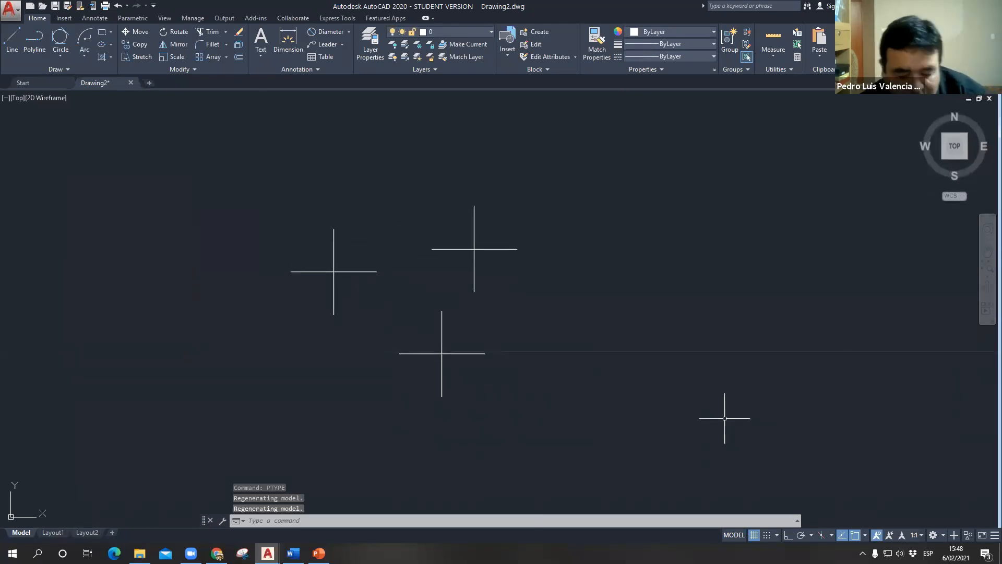
# - Change the point style with PTYPE to the plain X symbol and set the point size to 25%
pyautogui.write('po')
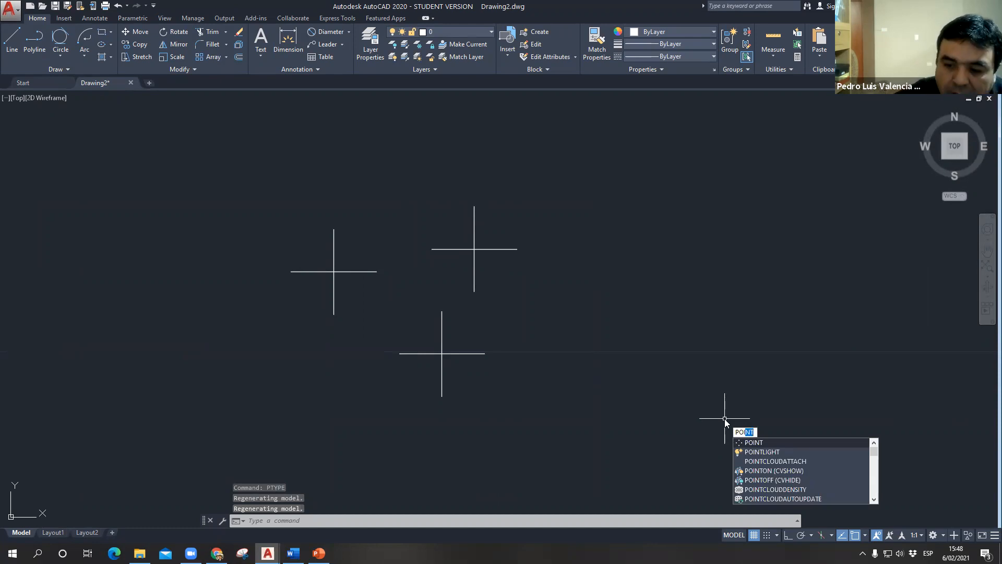
pyautogui.press('BackSpace')
pyautogui.press('BackSpace')
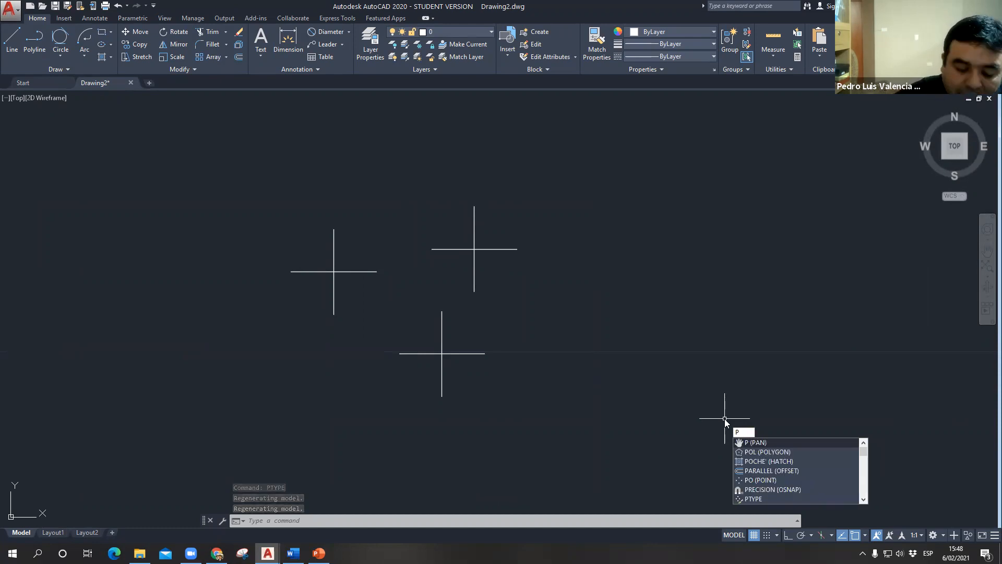
pyautogui.write('ty')
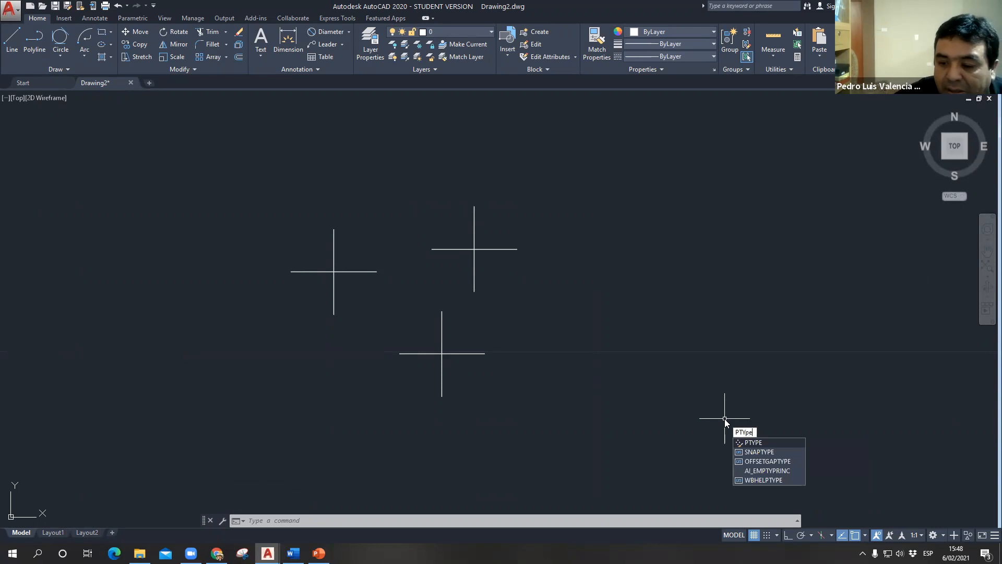
pyautogui.press('Return')
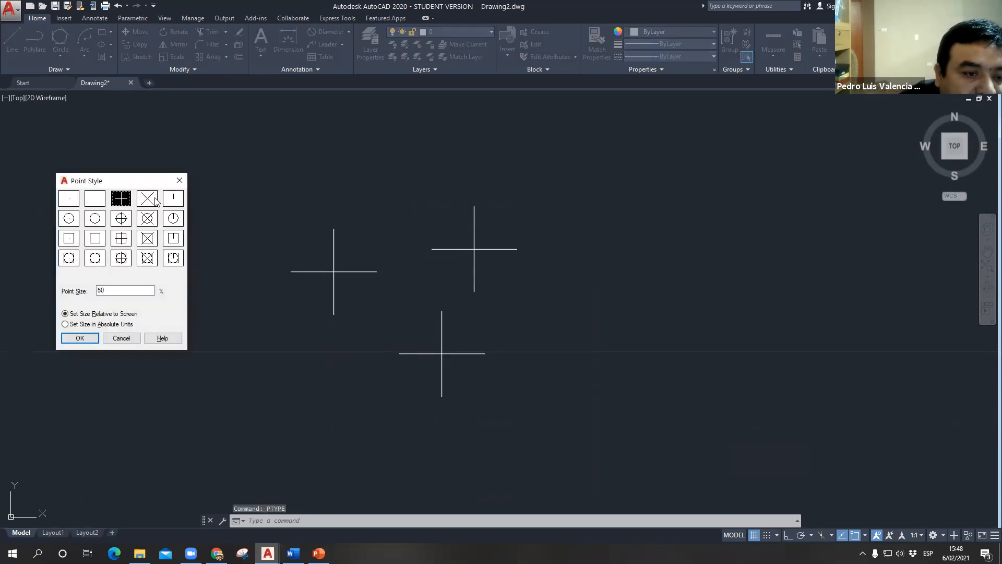
pyautogui.click(148, 199)
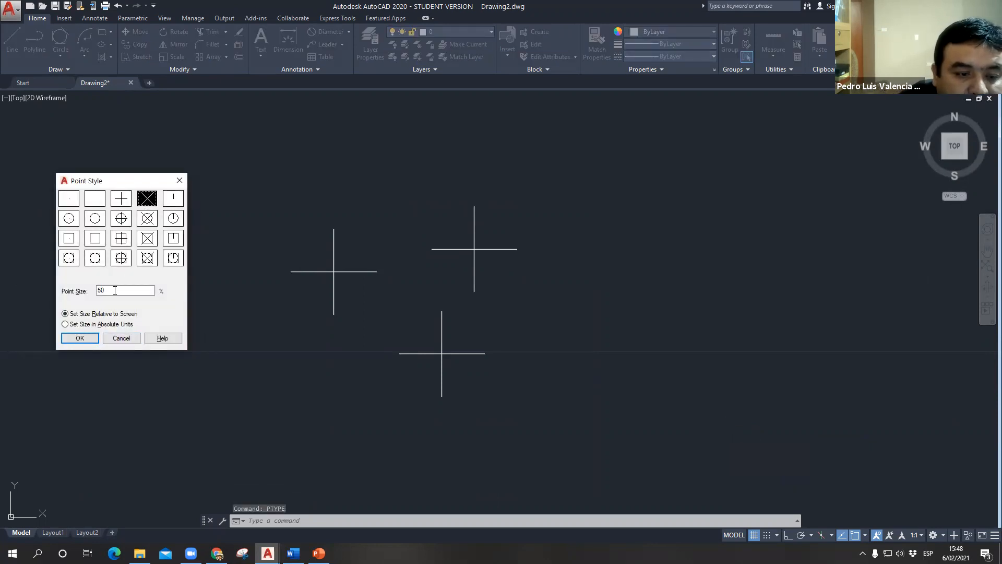
pyautogui.moveTo(114, 290); pyautogui.dragTo(37, 296)
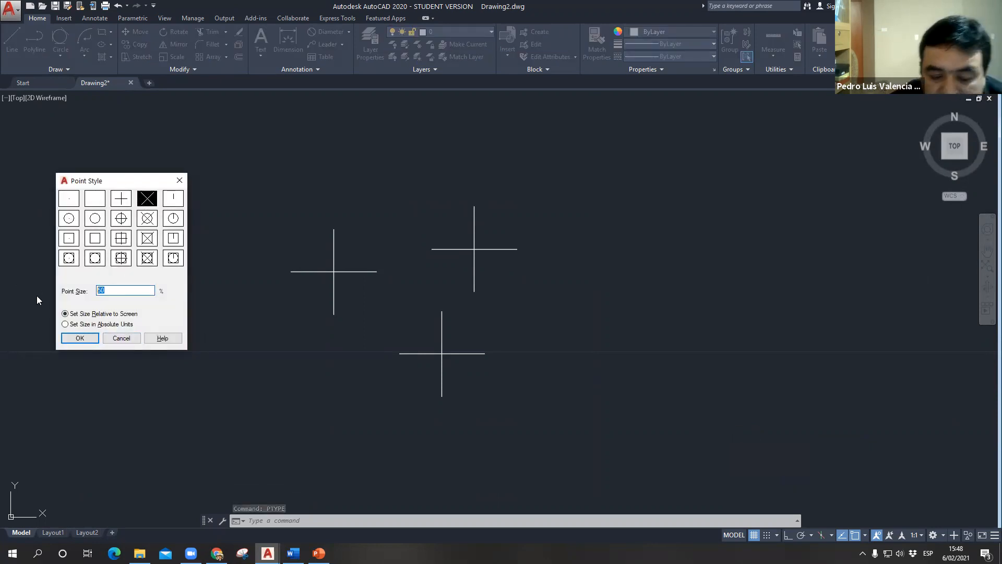
pyautogui.click(80, 338)
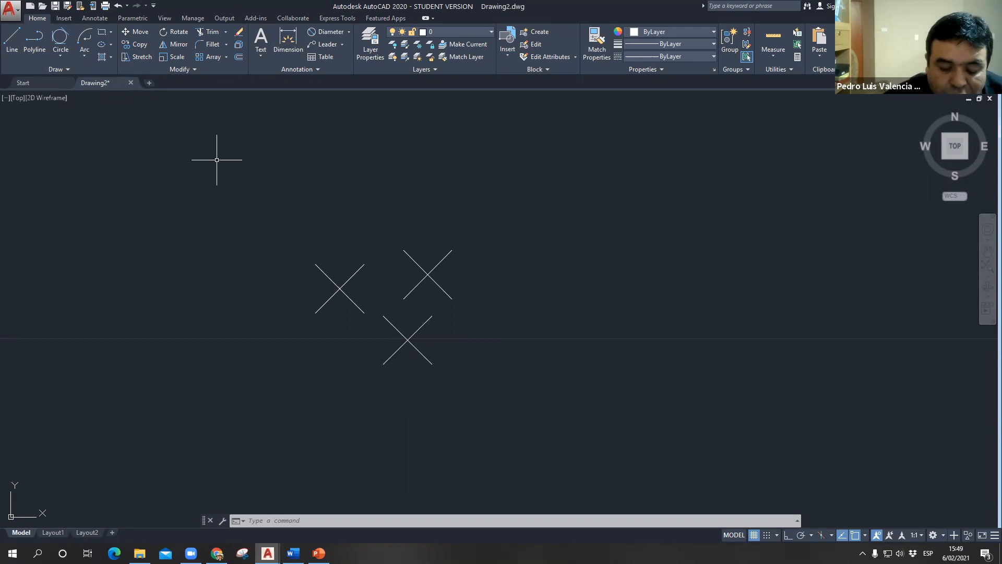
# - Change the point style with PTYPE to the X inside a circle and square, and set the point size to 1%
pyautogui.write('ptype')
pyautogui.press('Return')
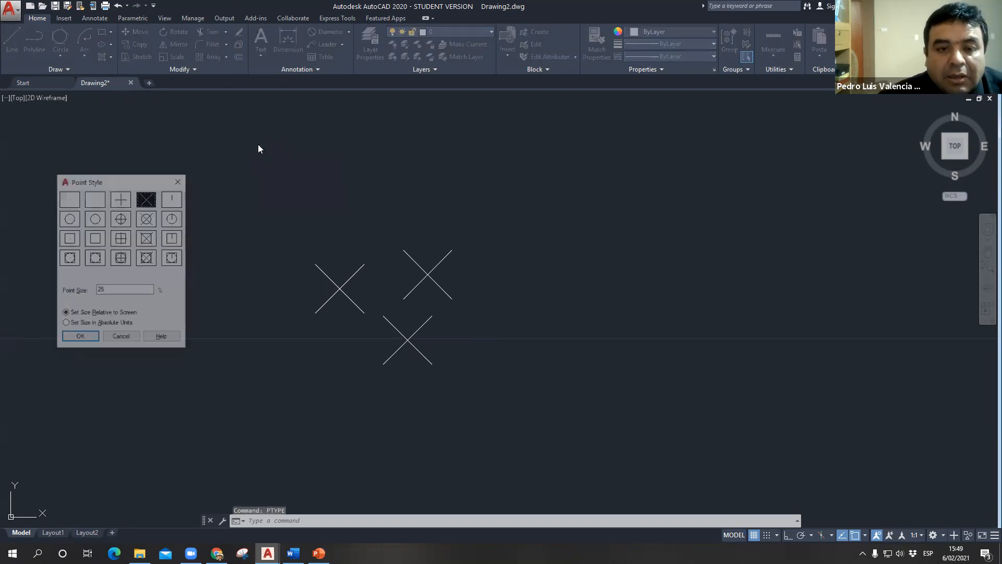
pyautogui.click(148, 222)
pyautogui.click(145, 263)
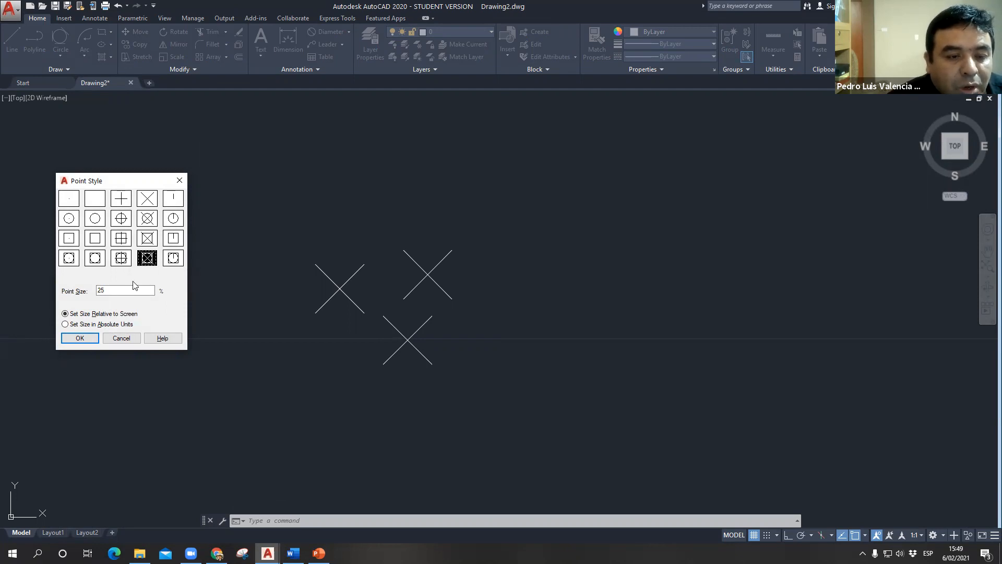
pyautogui.moveTo(108, 291); pyautogui.dragTo(56, 297)
pyautogui.write('1')
pyautogui.click(80, 337)
pyautogui.scroll(4, 356, 281)
pyautogui.scroll(2, 423, 296)
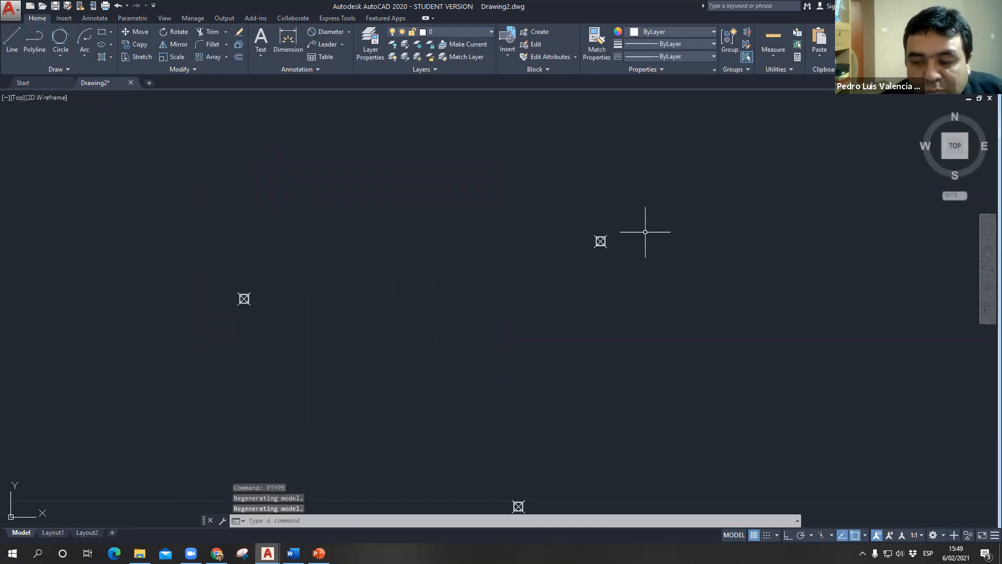
pyautogui.scroll(-8, 644, 245)
pyautogui.moveTo(584, 273); pyautogui.dragTo(311, 293, button='middle')
pyautogui.scroll(-2, 277, 226)
# - Try drawing a 100-unit line starting to the right of the three points, and erase it
pyautogui.hotkey('alt', 'Tab')
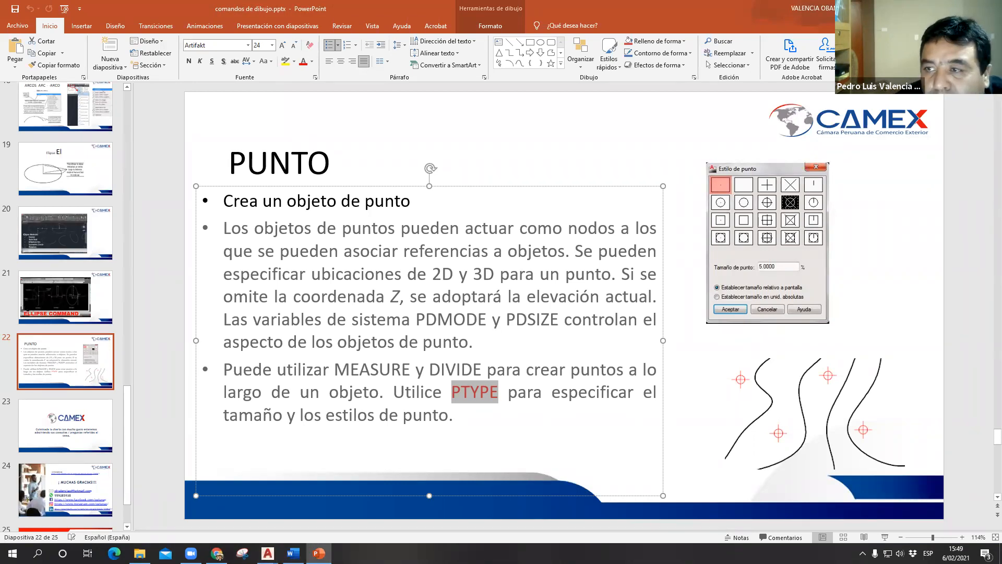
pyautogui.click(941, 8)
pyautogui.click(12, 40)
pyautogui.click(469, 223)
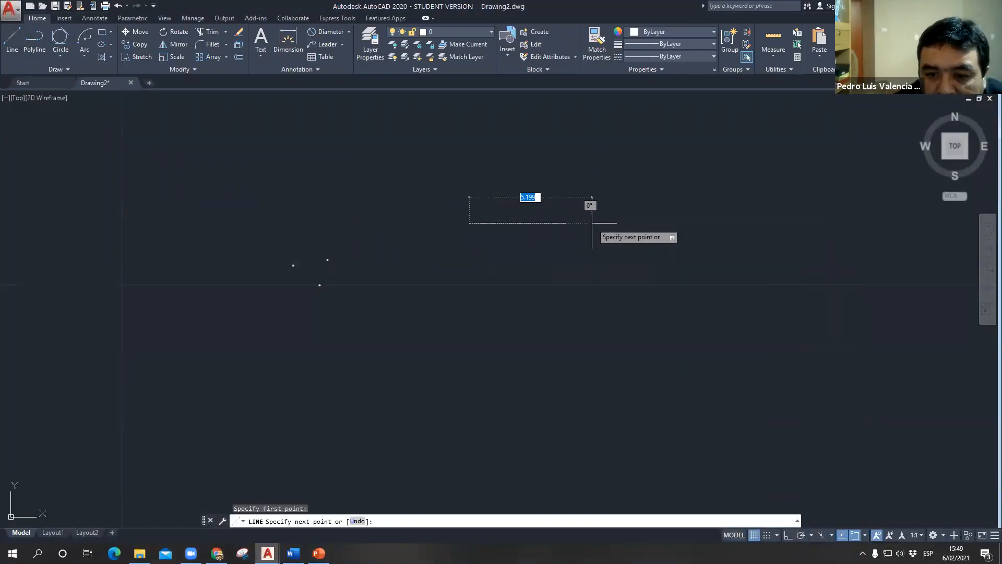
pyautogui.write('100')
pyautogui.press('Return')
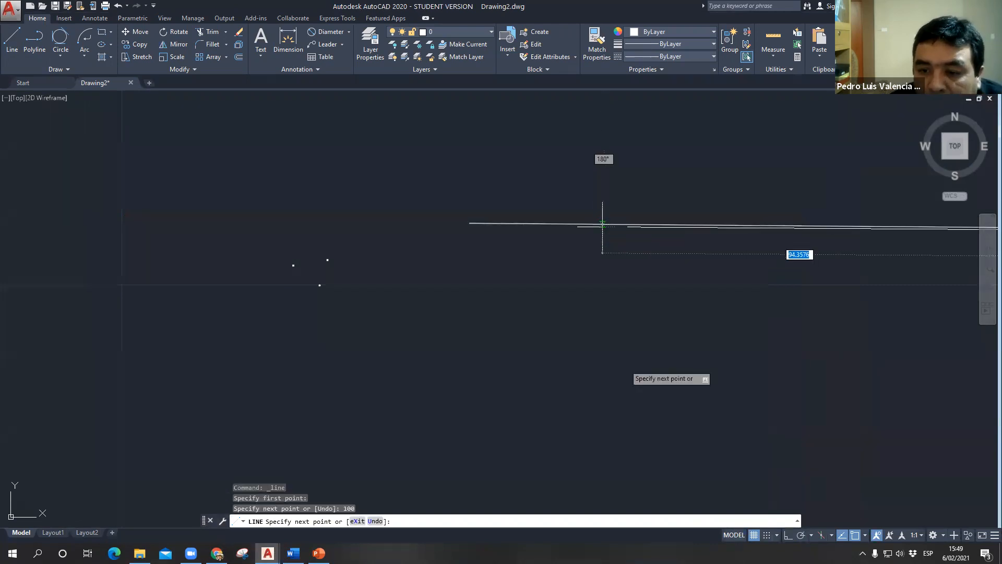
pyautogui.press('Escape')
pyautogui.click(576, 225)
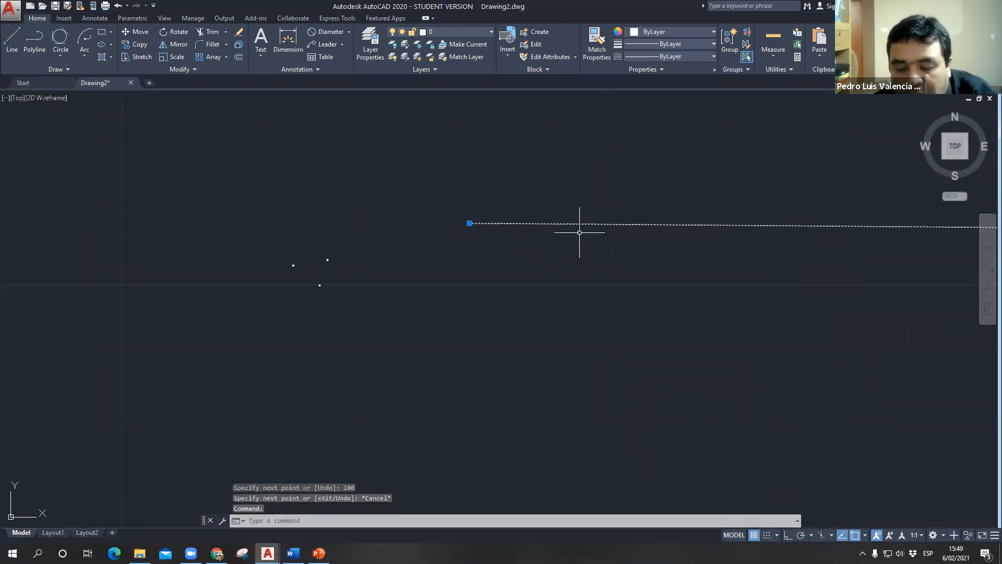
pyautogui.press('Delete')
# - Draw a 100-unit horizontal line with ortho mode on, starting above and to the left of the three points
pyautogui.write('l')
pyautogui.press('Return')
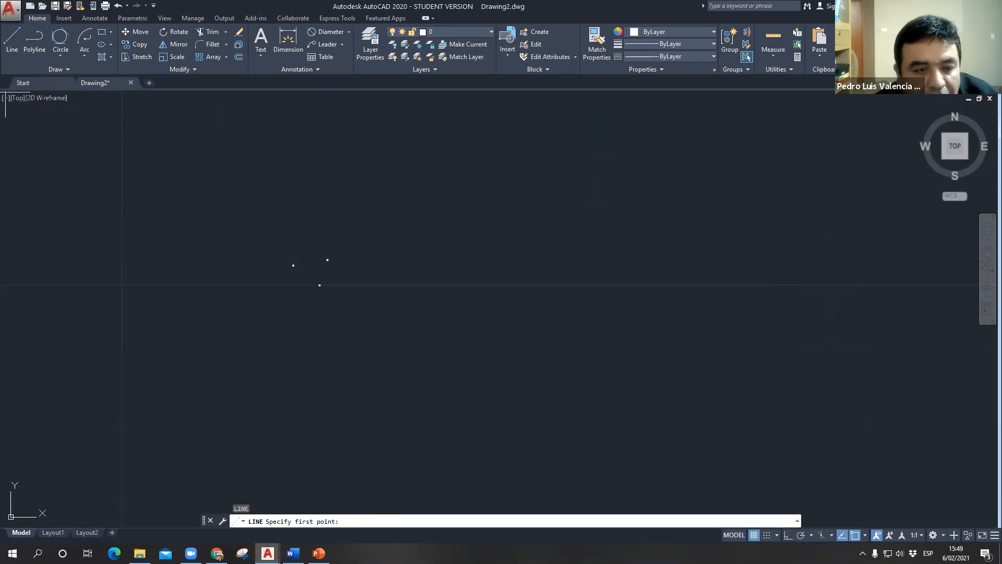
pyautogui.click(133, 176)
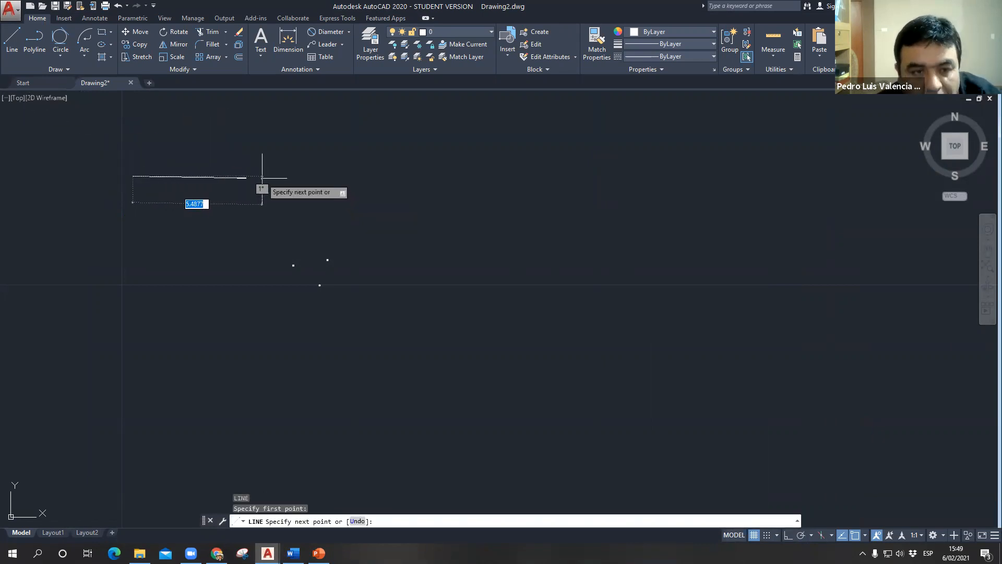
pyautogui.press('F8')
pyautogui.write('100')
pyautogui.press('Return')
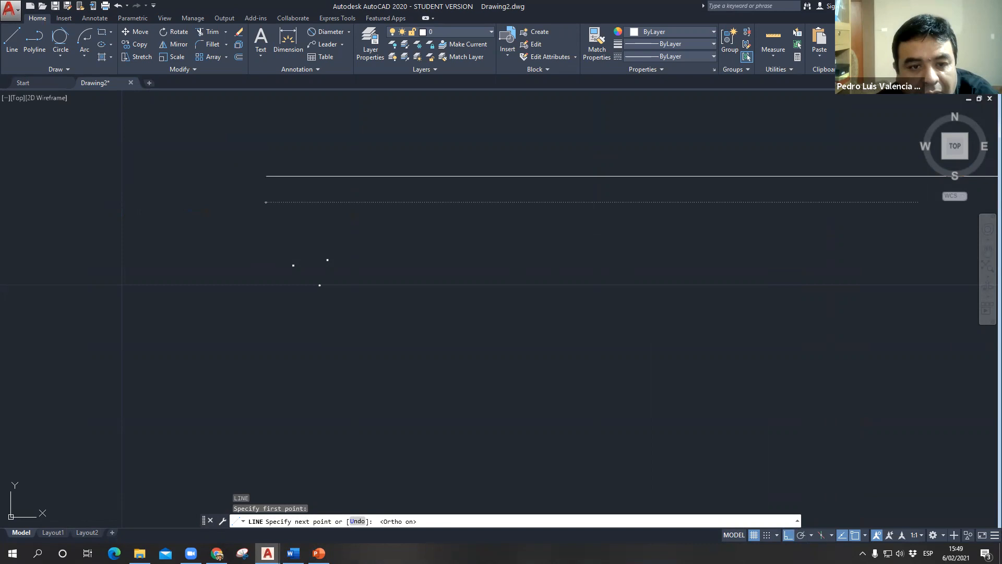
pyautogui.press('Escape')
pyautogui.scroll(-3, 375, 243)
pyautogui.moveTo(308, 293); pyautogui.dragTo(163, 259, button='middle')
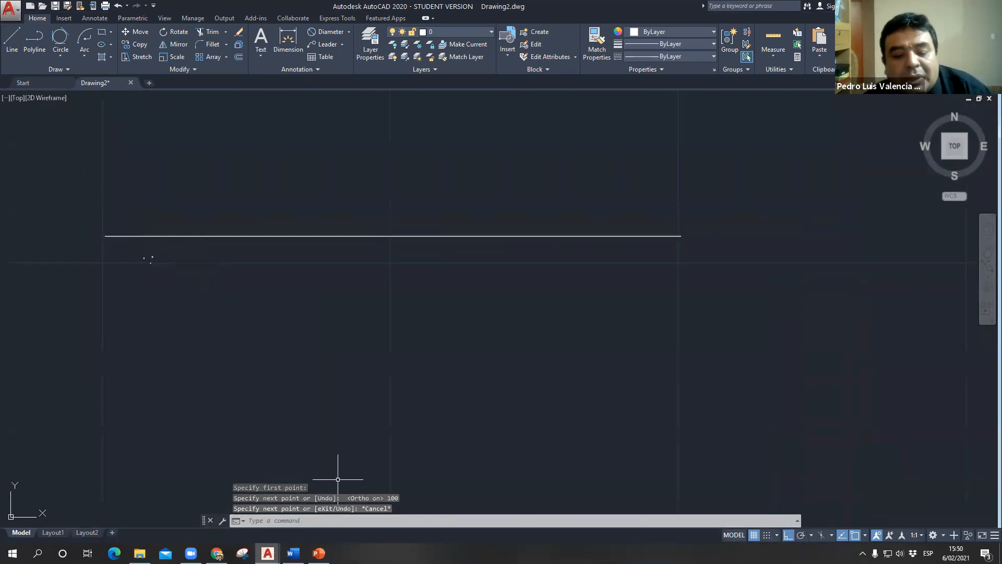
# - Switch to PowerPoint to check the DIVIDE command name on the PUNTO slide, and return to the AutoCAD drawing
pyautogui.click(318, 553)
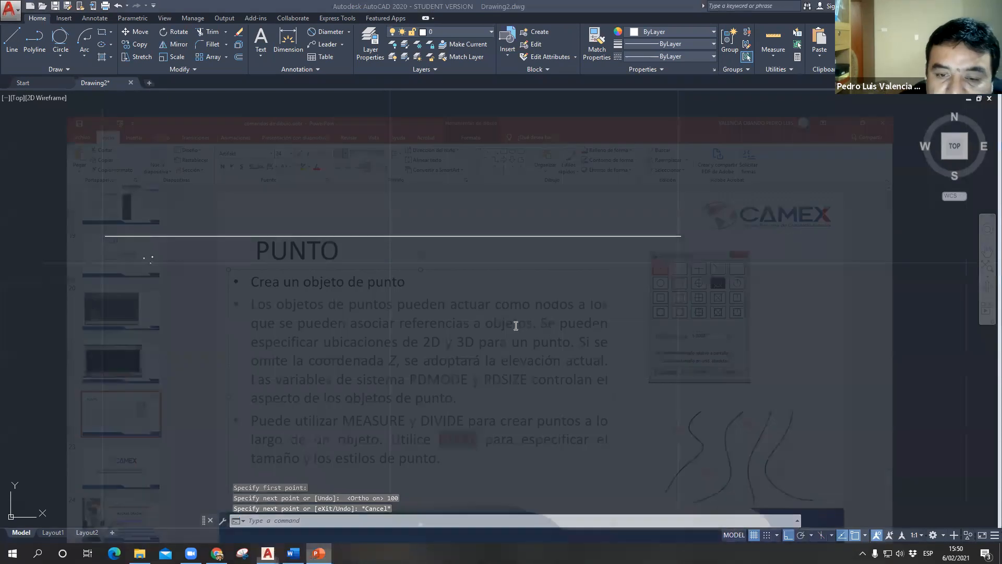
pyautogui.click(438, 371)
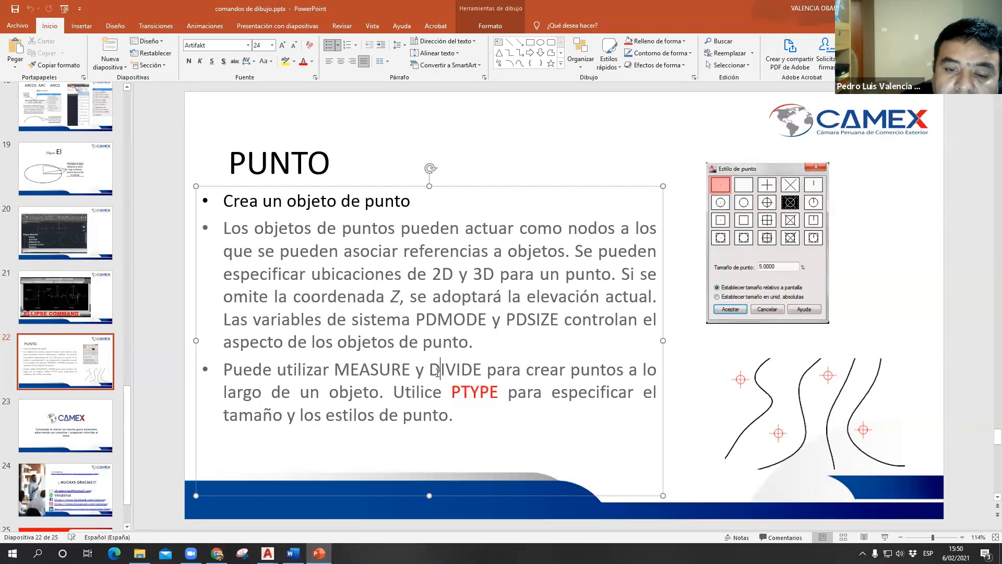
pyautogui.keyDown('shift'); pyautogui.click(471, 379); pyautogui.keyUp('shift')
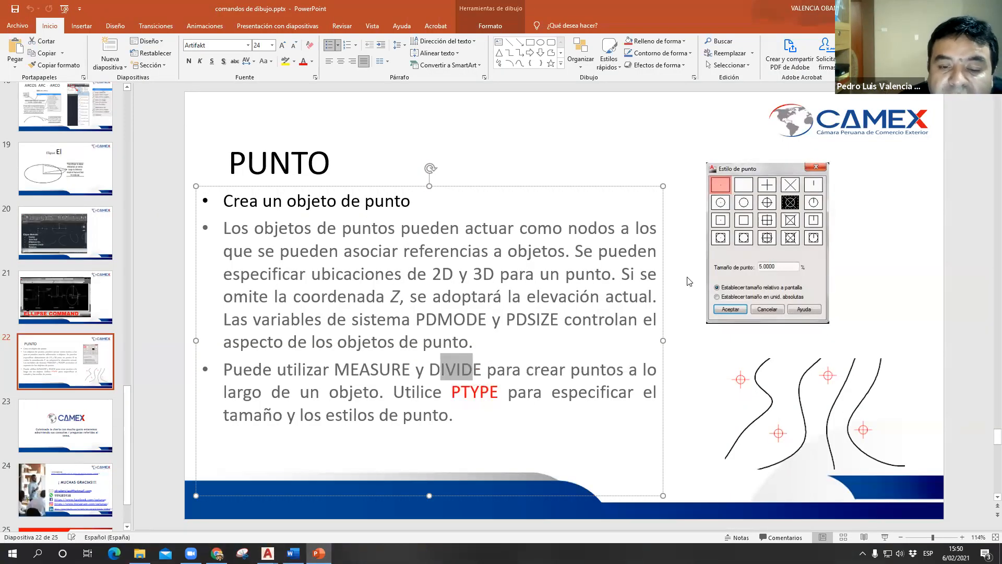
pyautogui.hotkey('alt', 'Tab')
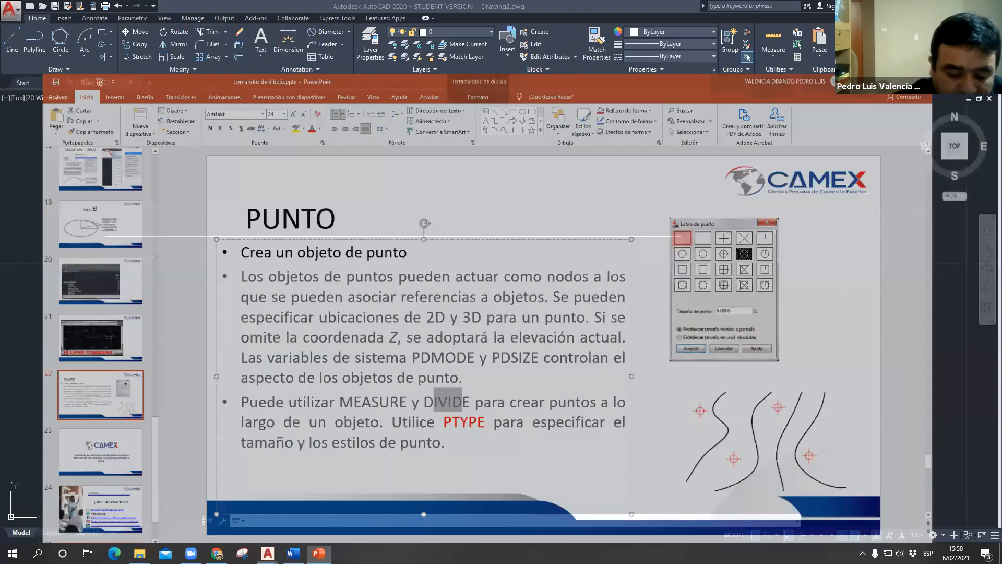
# - Divide the 100-unit horizontal line into 20 equal segments with the DIVIDE command
pyautogui.write('divide')
pyautogui.press('Return')
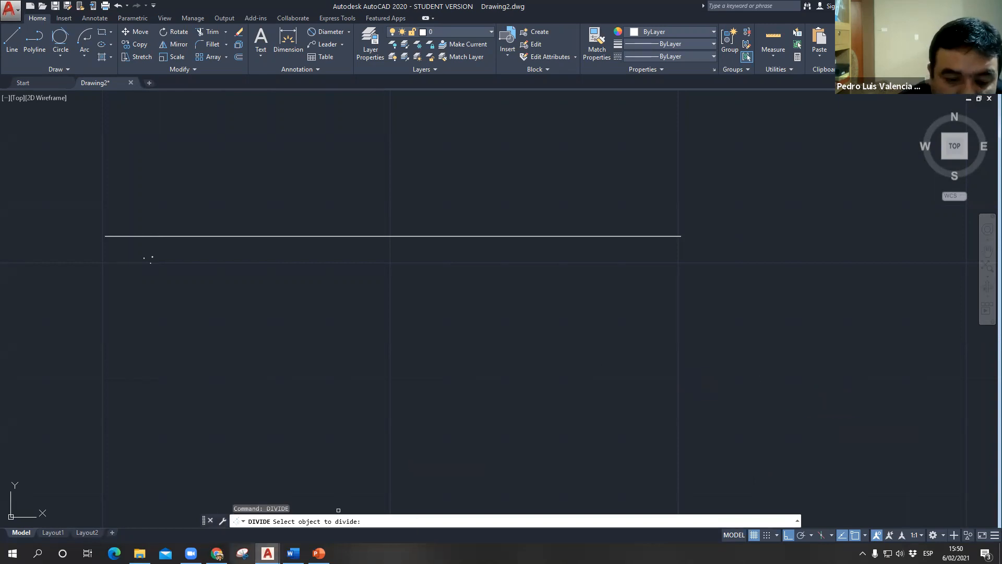
pyautogui.click(363, 235)
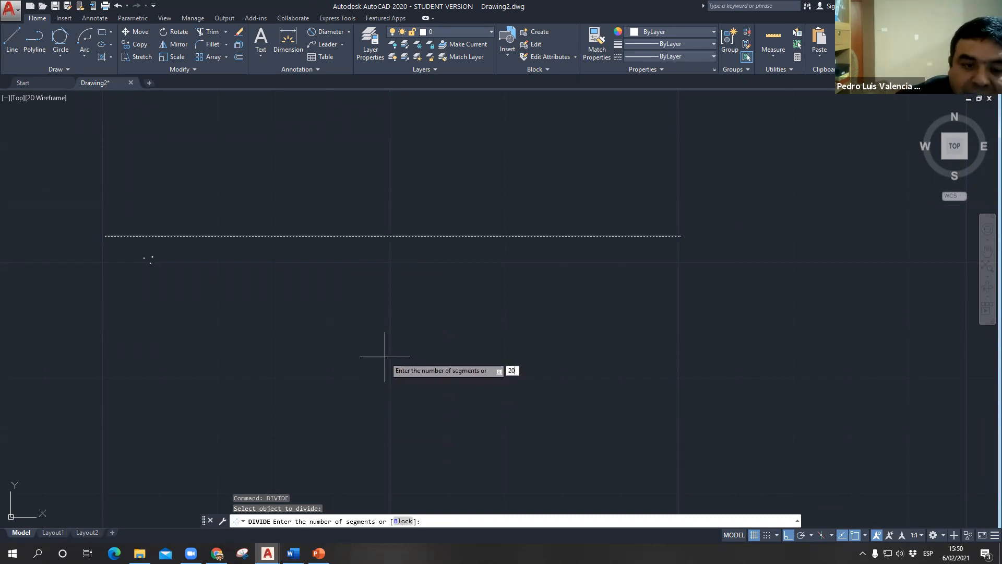
pyautogui.press('Return')
pyautogui.scroll(5, 161, 225)
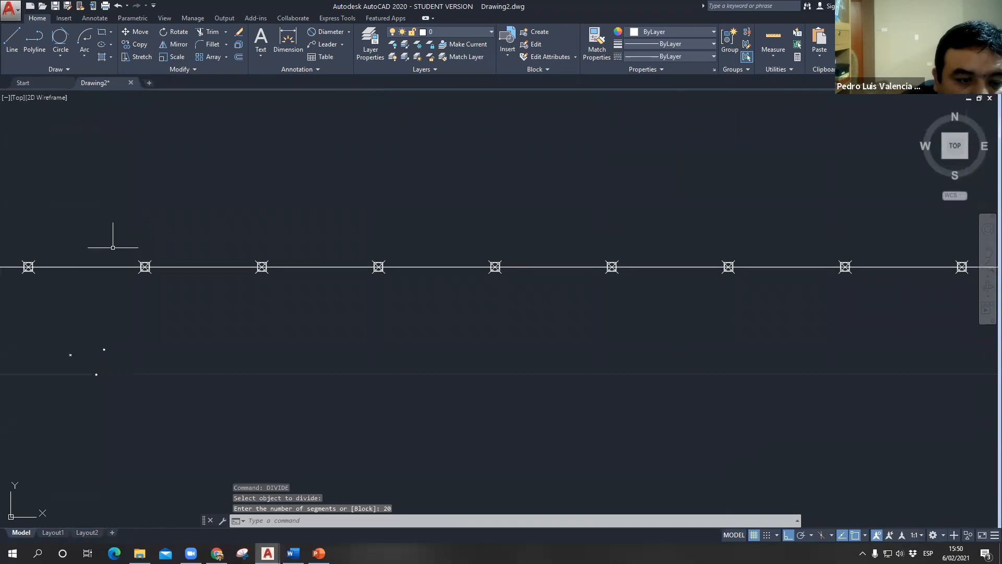
# - Select the divided line and, separately, its first division point to examine them as individual objects
pyautogui.moveTo(113, 248); pyautogui.dragTo(279, 187, button='middle')
pyautogui.click(264, 205)
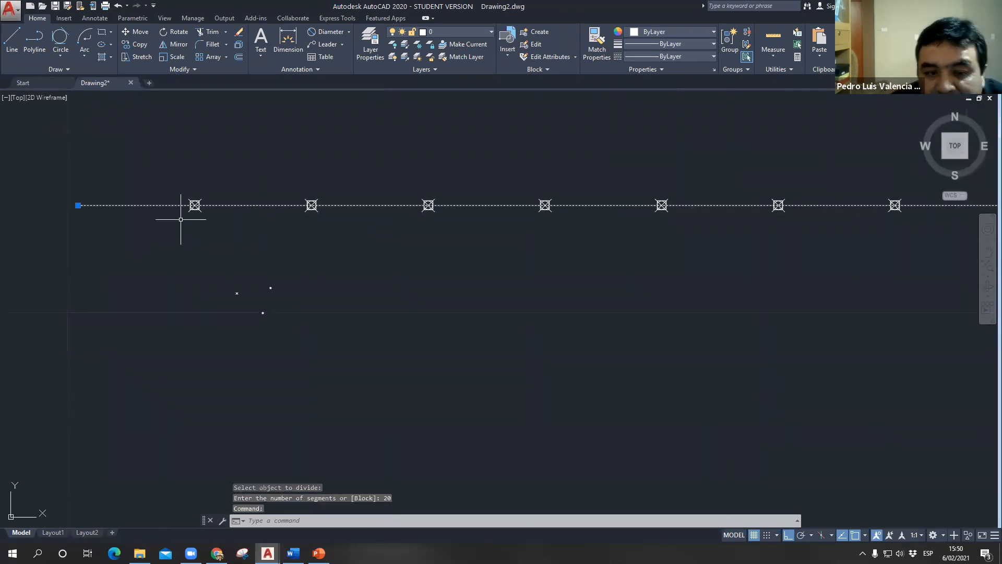
pyautogui.press('Escape')
pyautogui.click(197, 206)
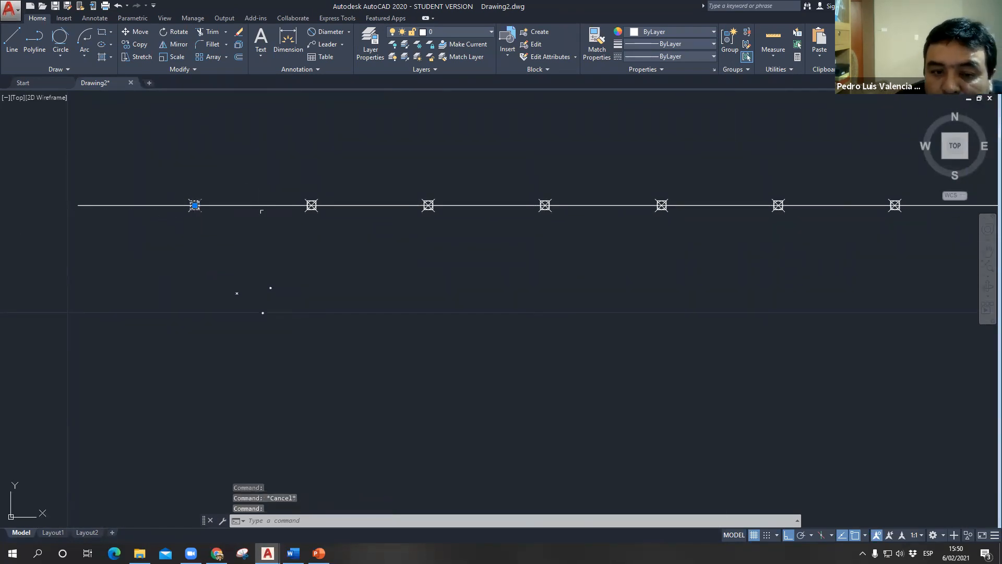
# - Clear the selection, switch to PowerPoint to check the MEASURE command name on the PUNTO slide, and return to the AutoCAD drawing
pyautogui.scroll(-4, 243, 280)
pyautogui.moveTo(313, 273); pyautogui.dragTo(268, 235, button='middle')
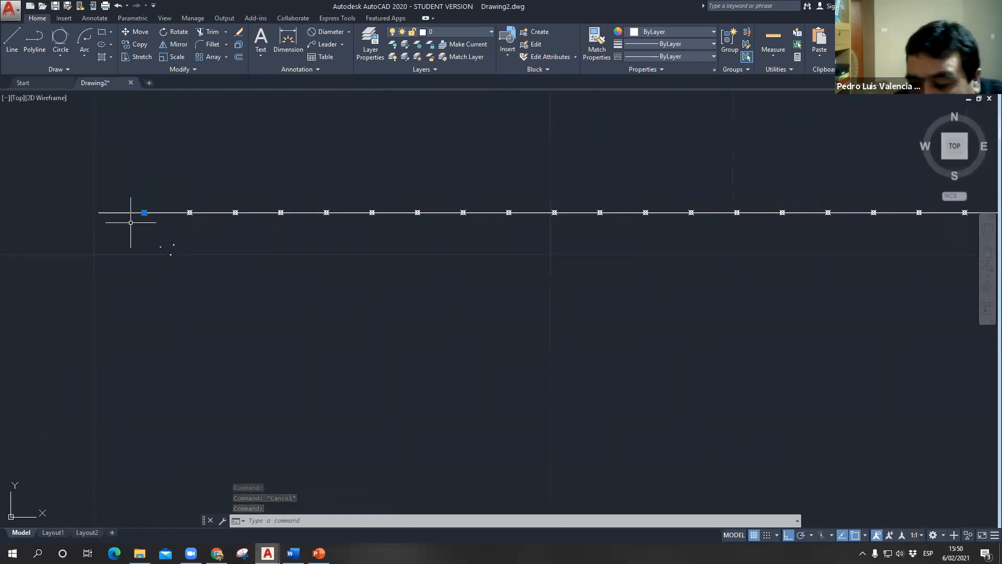
pyautogui.press('Escape')
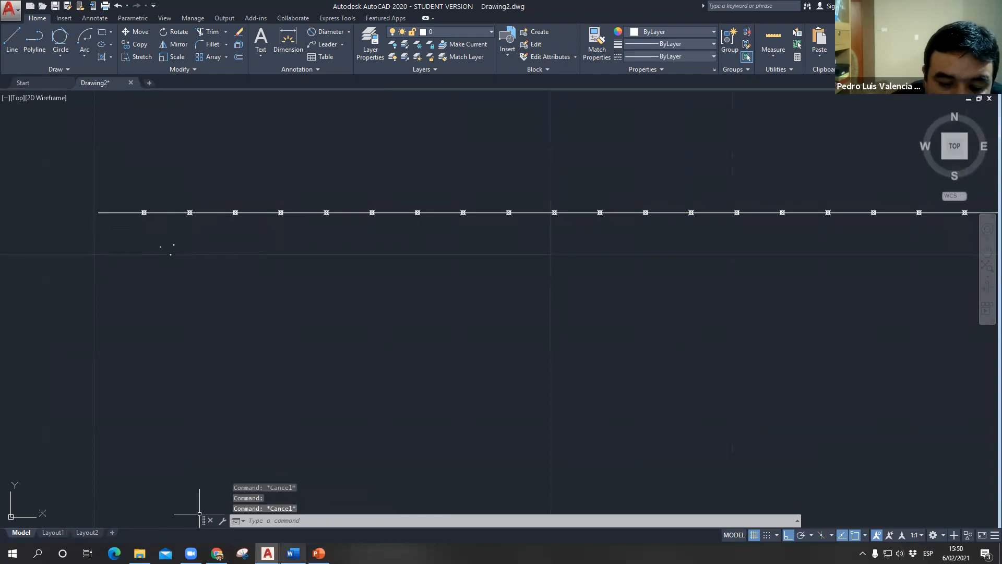
pyautogui.click(293, 553)
pyautogui.click(318, 553)
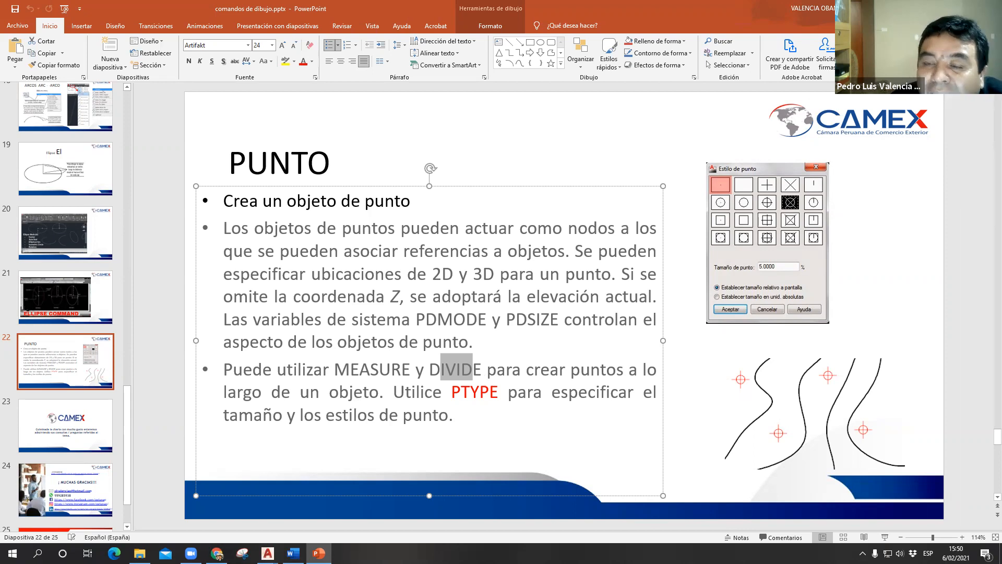
pyautogui.click(941, 8)
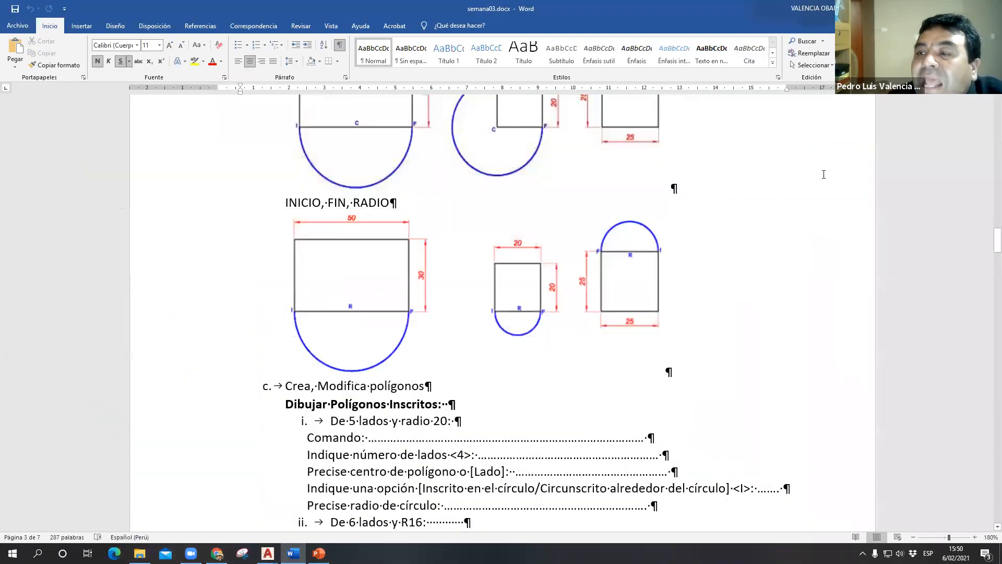
pyautogui.click(940, 8)
# - Add a linear dimension above the divided line, from its left endpoint to the first division point
pyautogui.scroll(4, 123, 213)
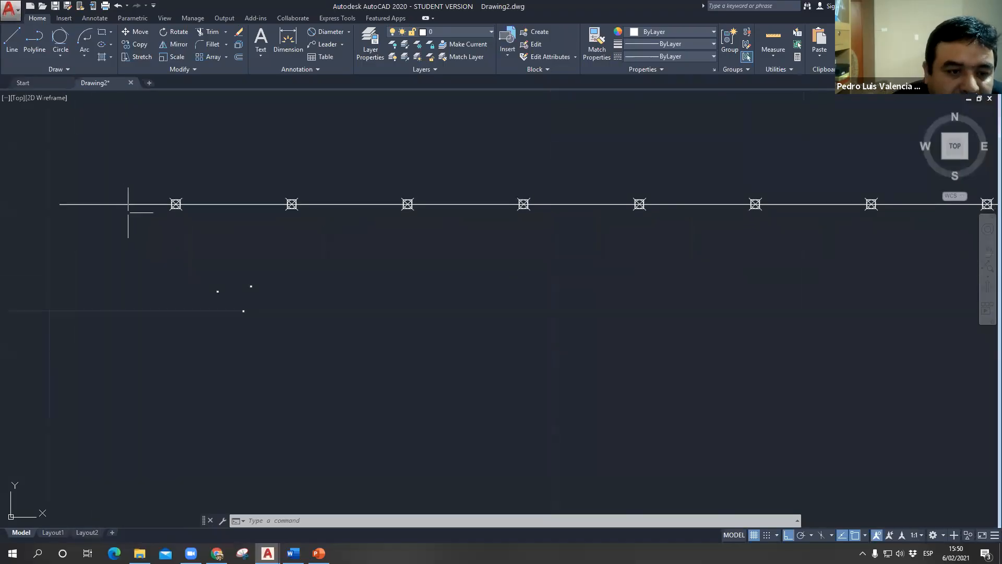
pyautogui.moveTo(130, 212); pyautogui.dragTo(217, 259, button='middle')
pyautogui.click(349, 32)
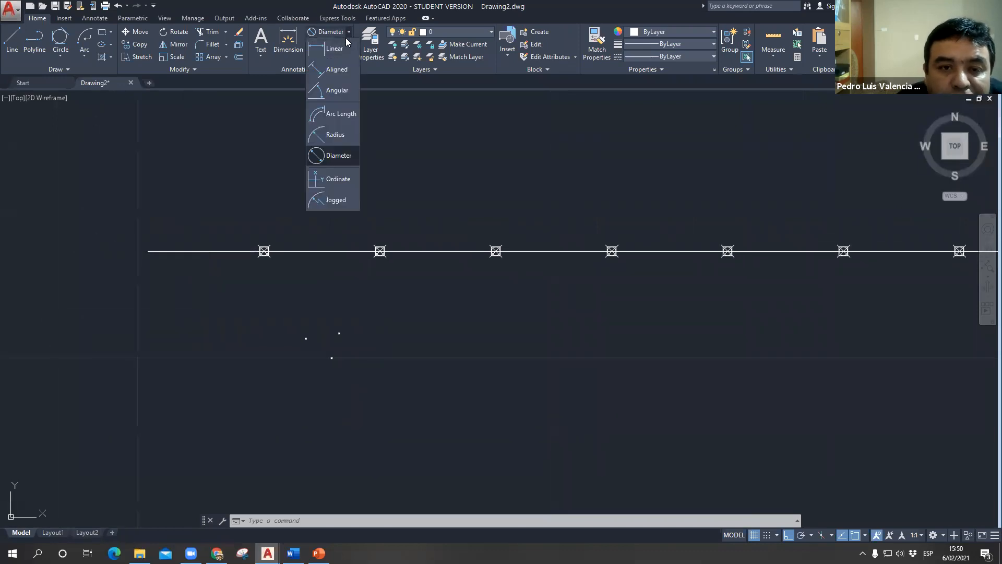
pyautogui.click(329, 44)
pyautogui.click(148, 251)
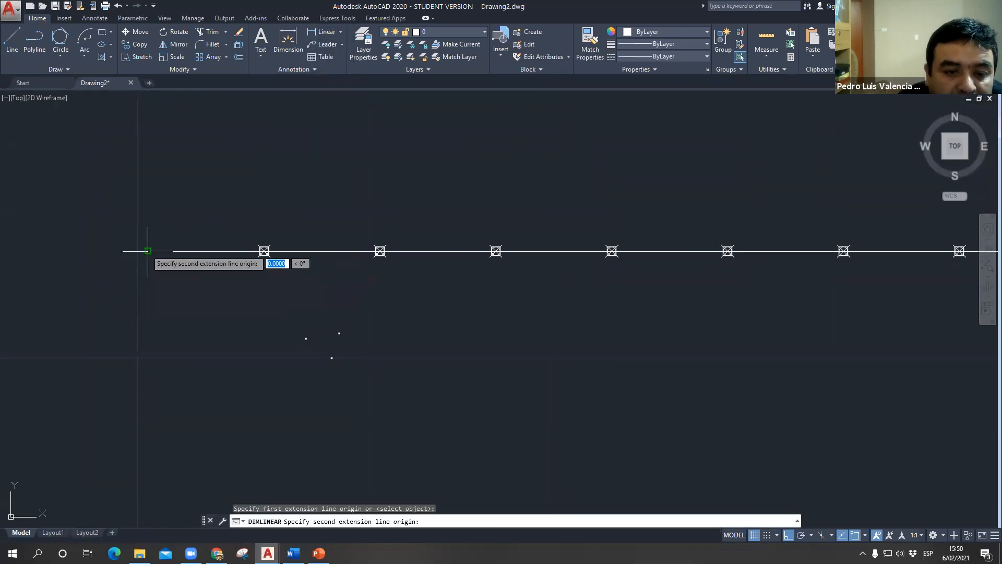
pyautogui.click(264, 251)
pyautogui.click(264, 218)
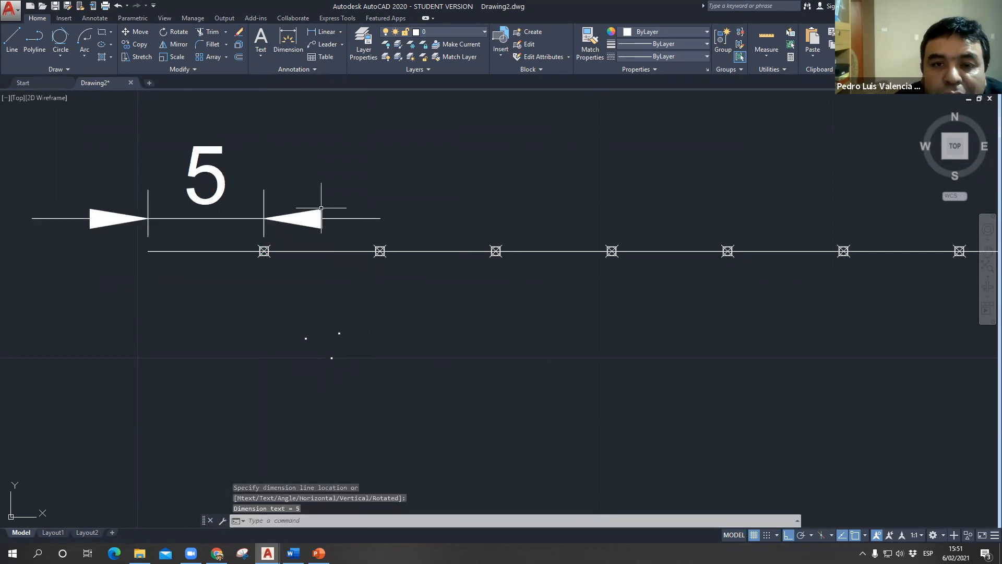
pyautogui.press('Escape')
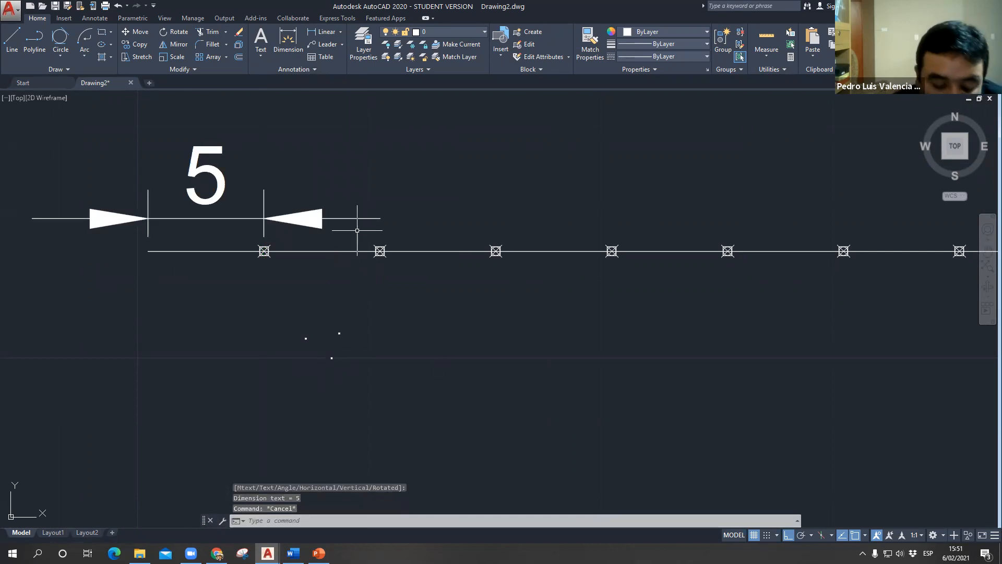
# - Place points along the divided line with the MEASURE command, defining a 5-unit segment length from the second and third division points
pyautogui.write('mea')
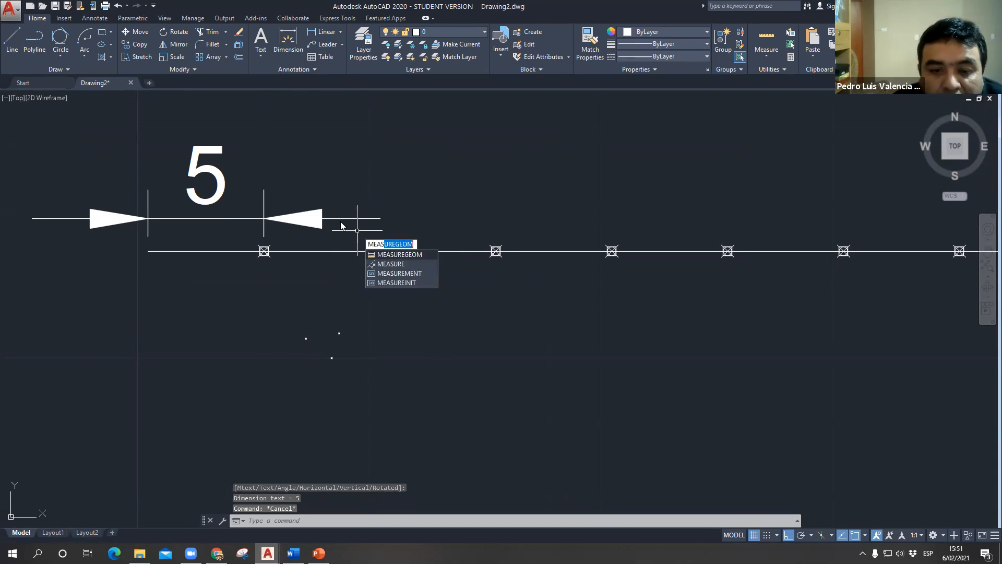
pyautogui.press('Return')
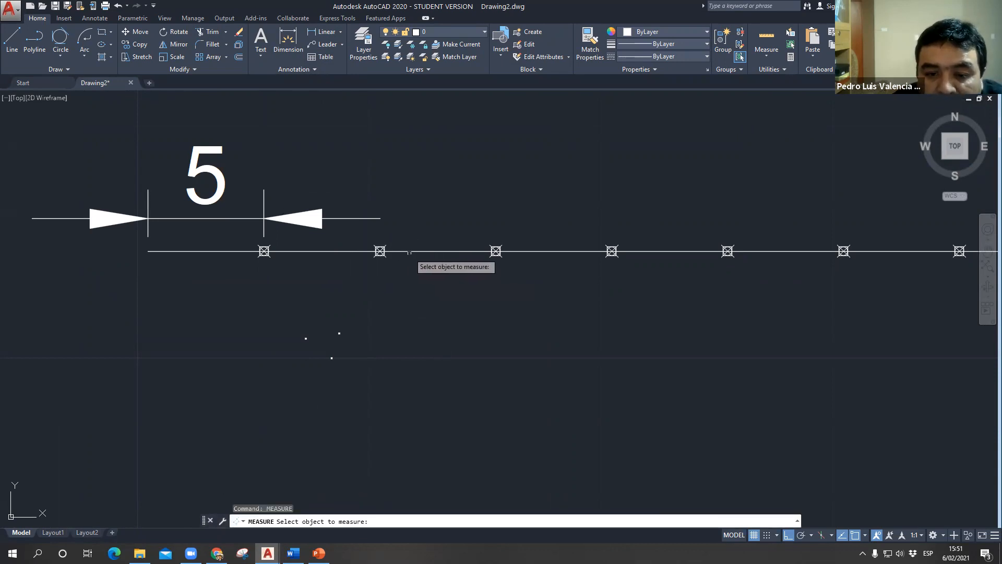
pyautogui.click(409, 251)
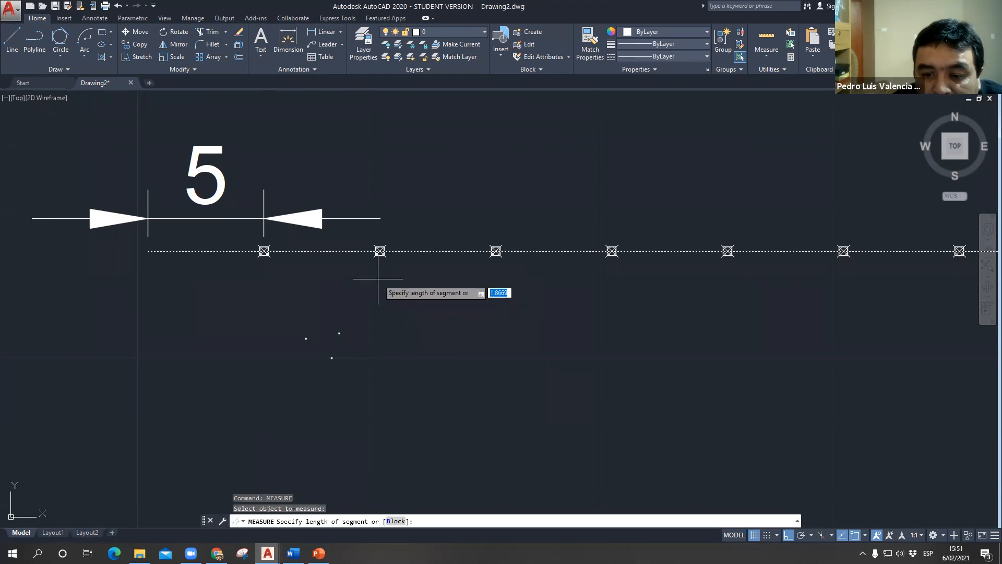
pyautogui.press('Return')
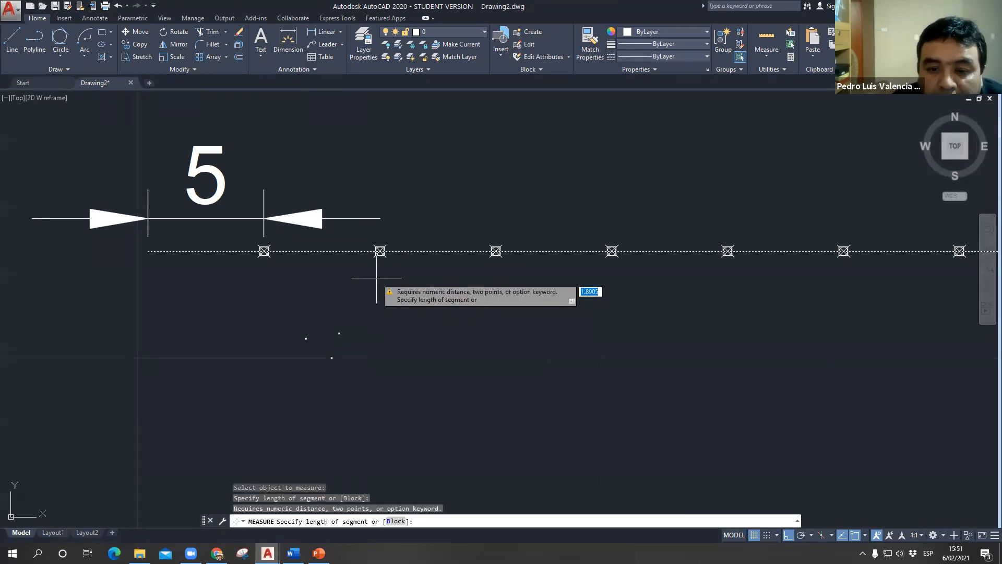
pyautogui.click(380, 251)
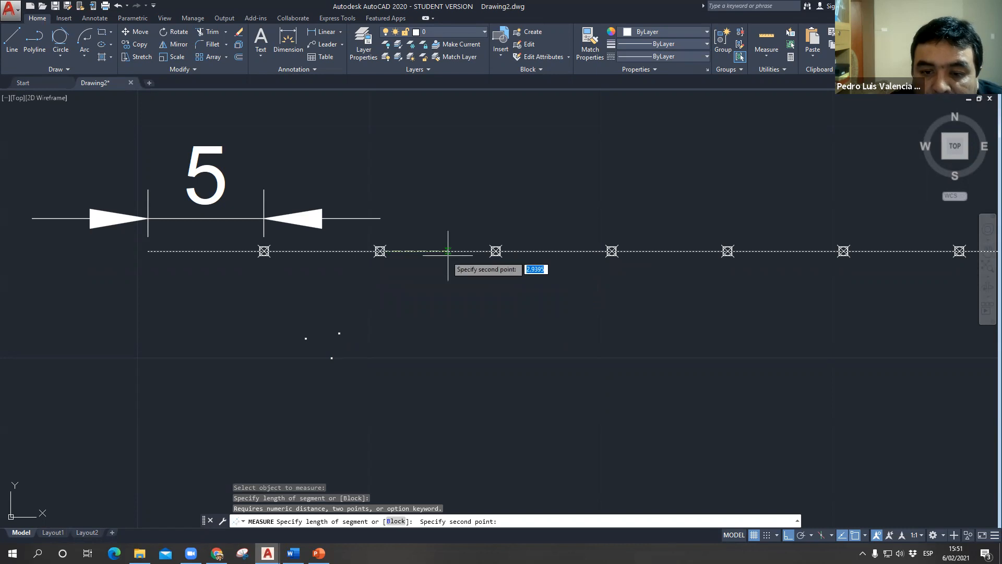
pyautogui.click(495, 251)
pyautogui.scroll(3, 436, 269)
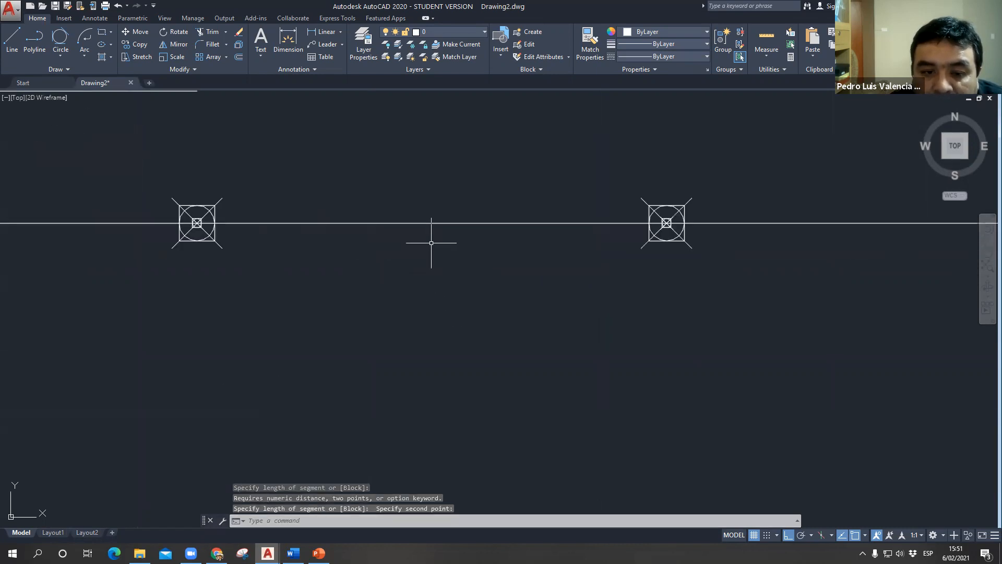
pyautogui.press('Escape')
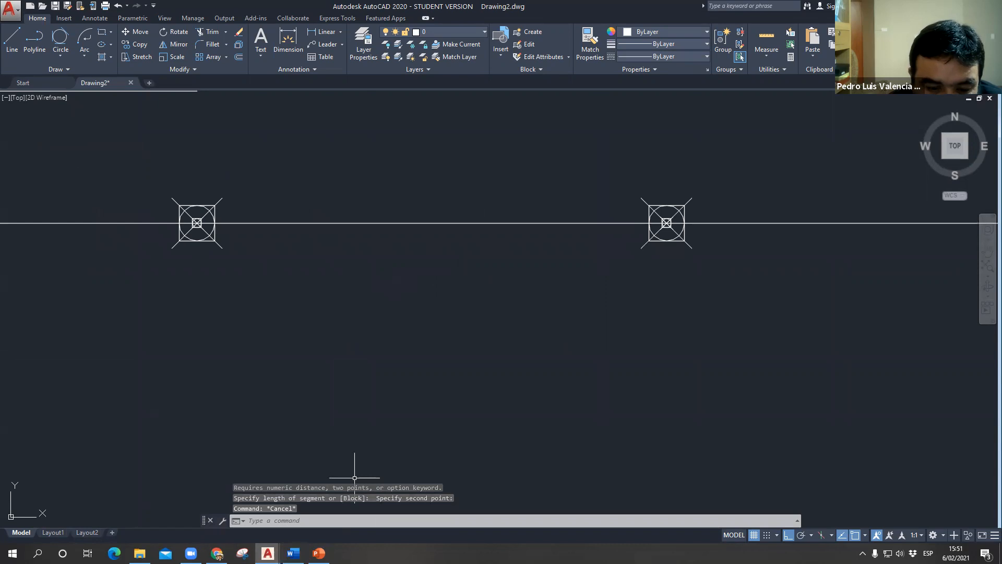
# - Open the command history and highlight the dimension text entry to review it, and close the history
pyautogui.press('F2')
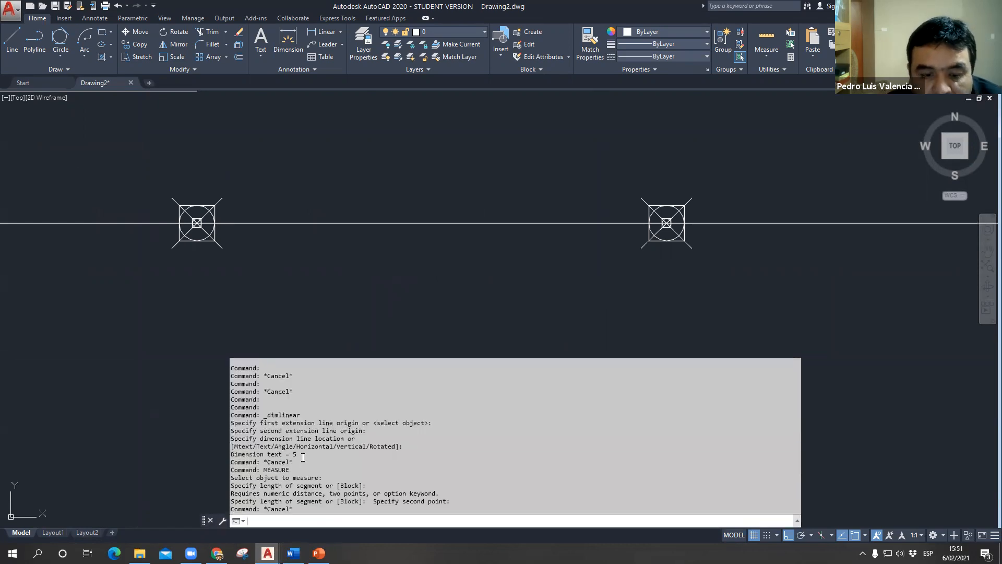
pyautogui.moveTo(303, 455); pyautogui.dragTo(209, 452)
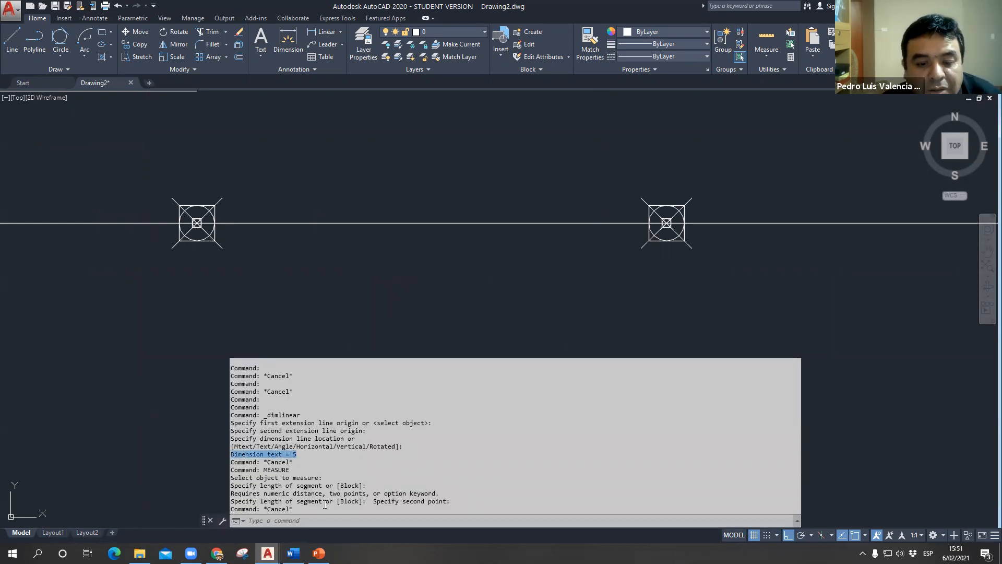
pyautogui.press('Escape')
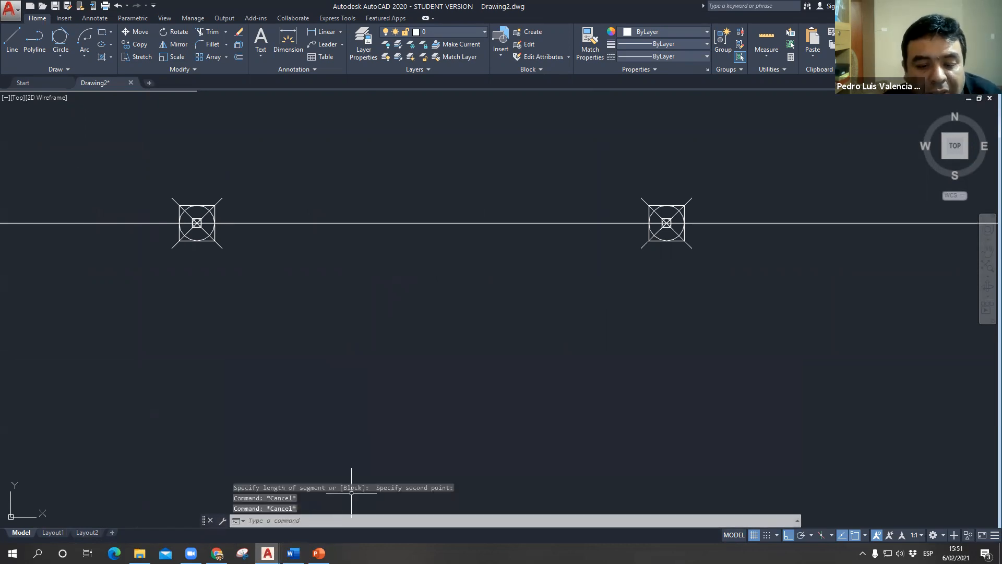
# - Measure the distance between two neighbouring points on the line, once in each direction
pyautogui.click(770, 55)
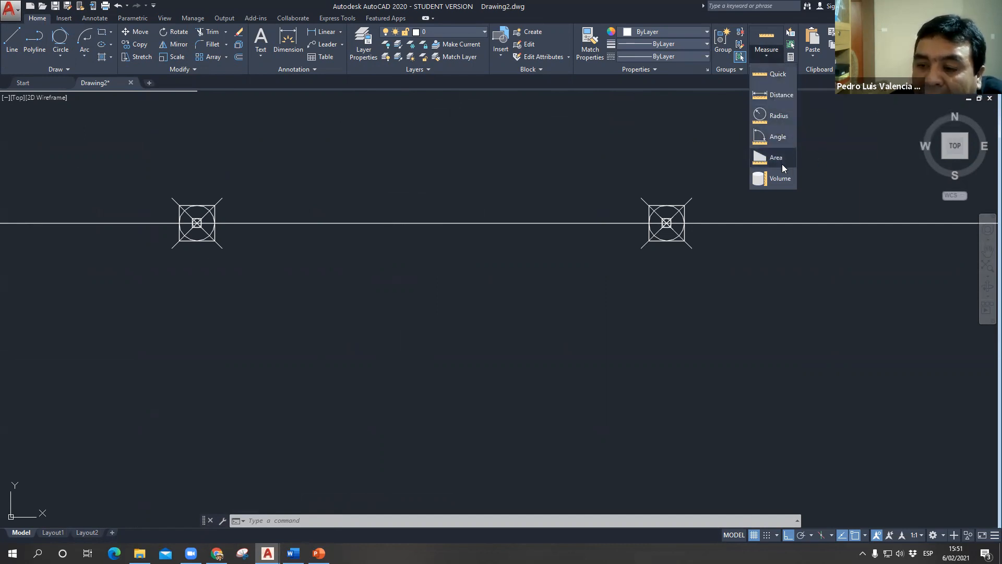
pyautogui.click(780, 99)
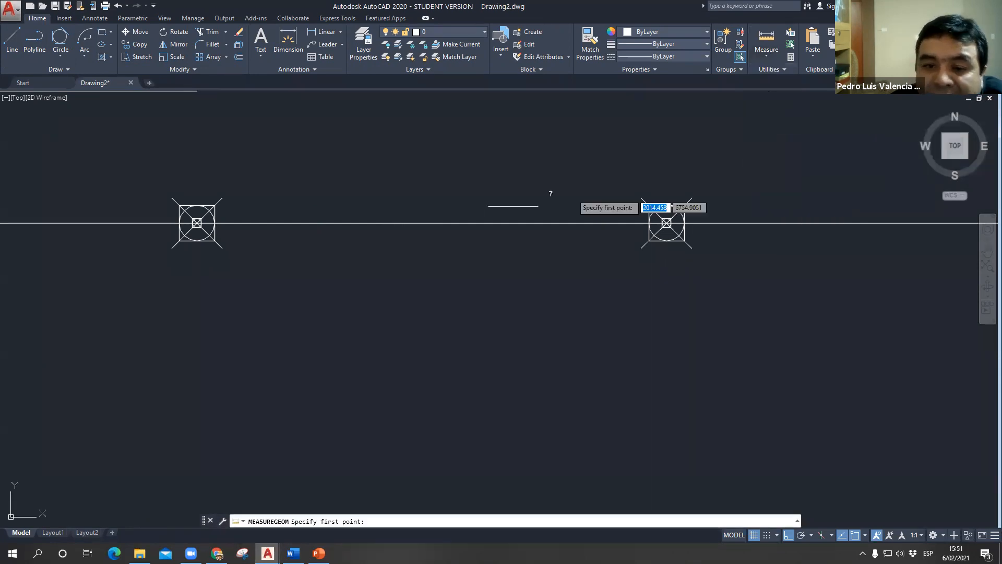
pyautogui.click(197, 223)
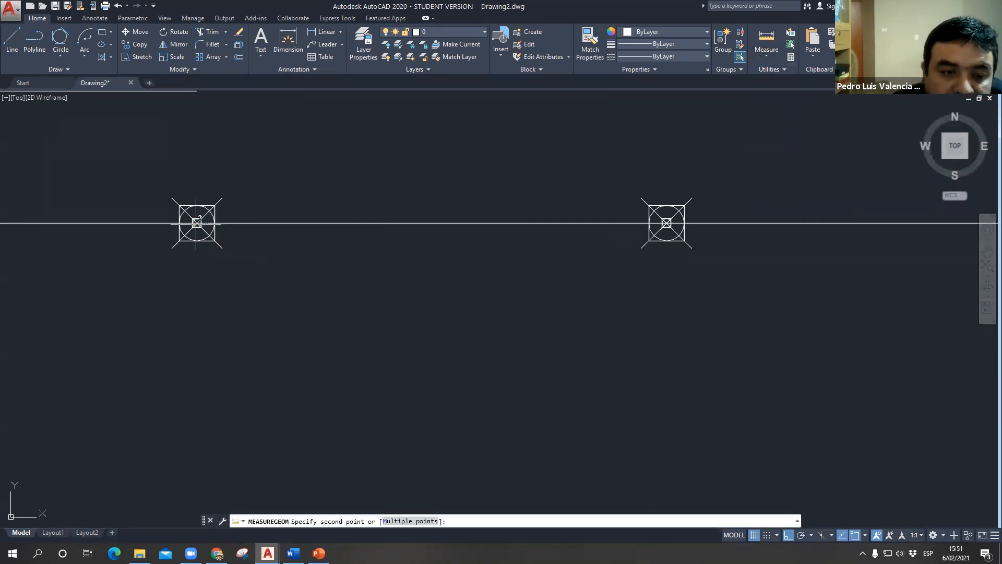
pyautogui.click(666, 223)
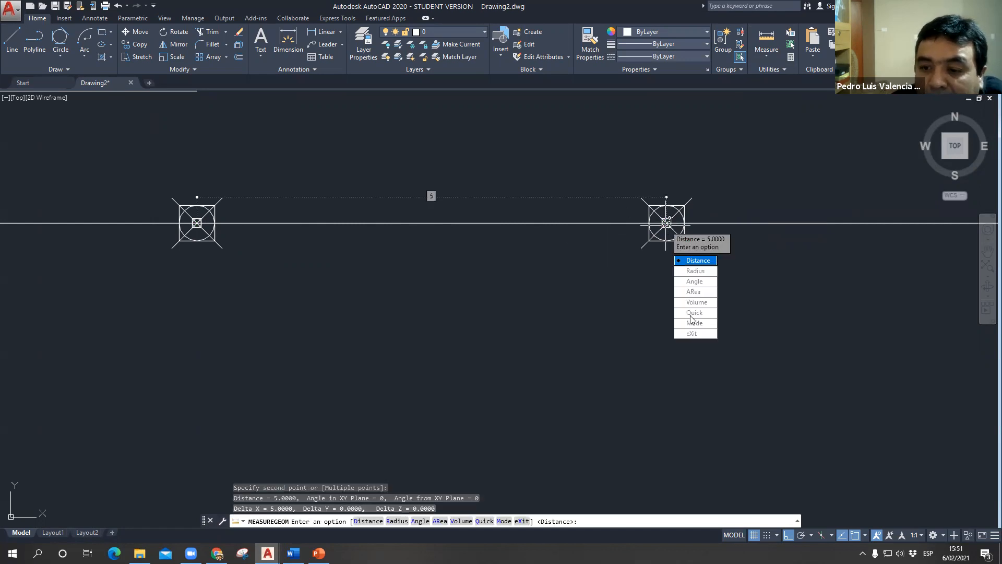
pyautogui.click(694, 261)
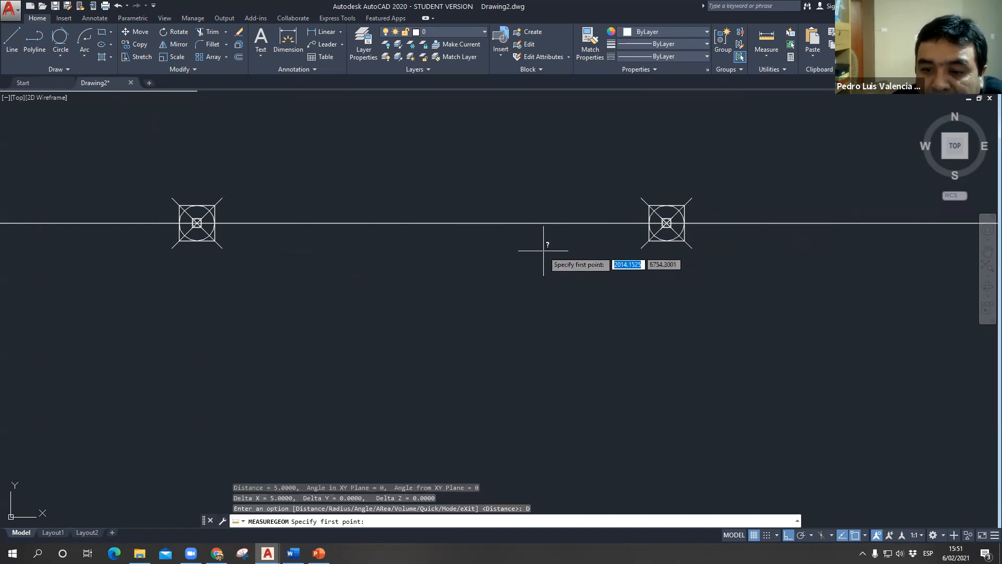
pyautogui.click(667, 223)
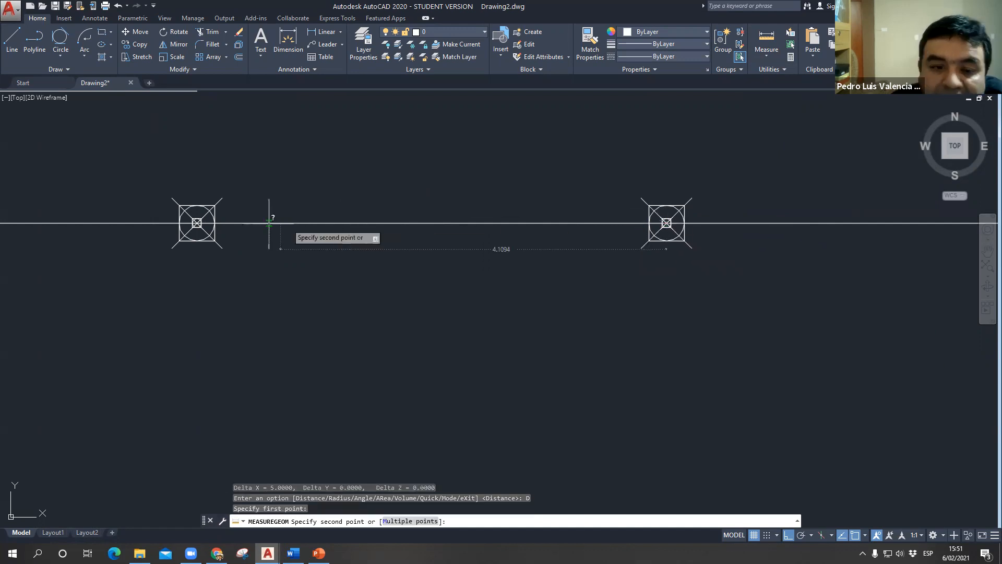
pyautogui.click(197, 223)
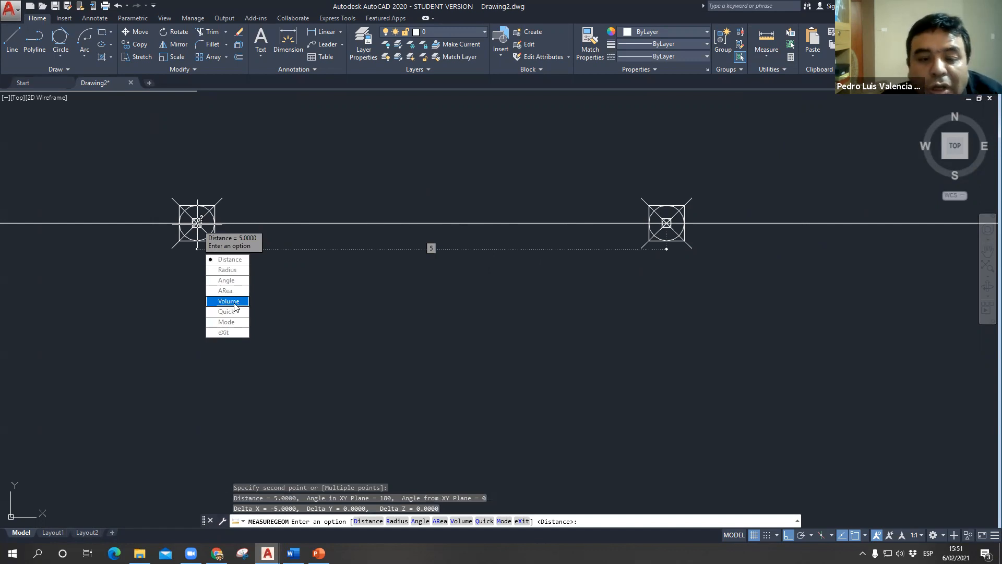
pyautogui.press('Escape')
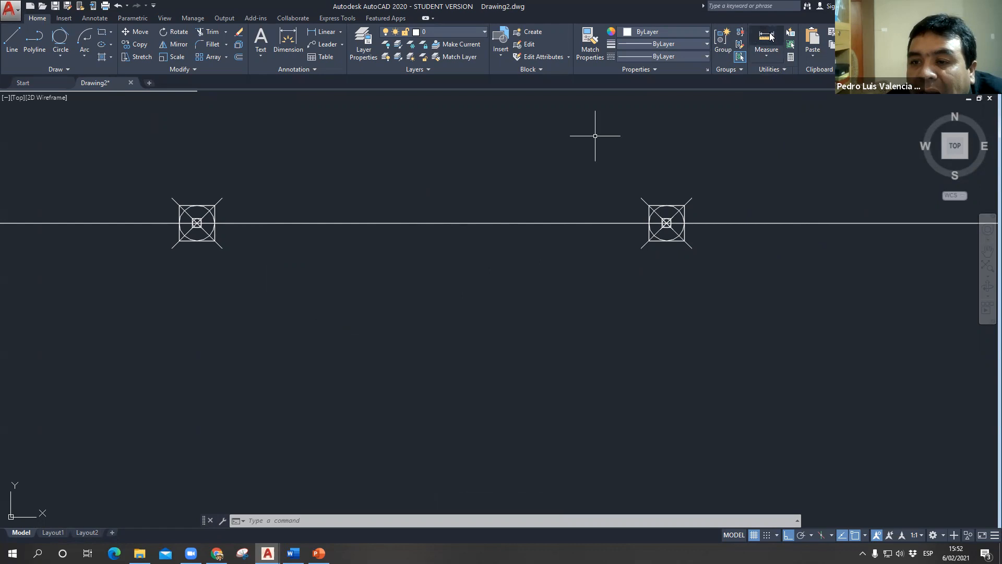
pyautogui.click(765, 58)
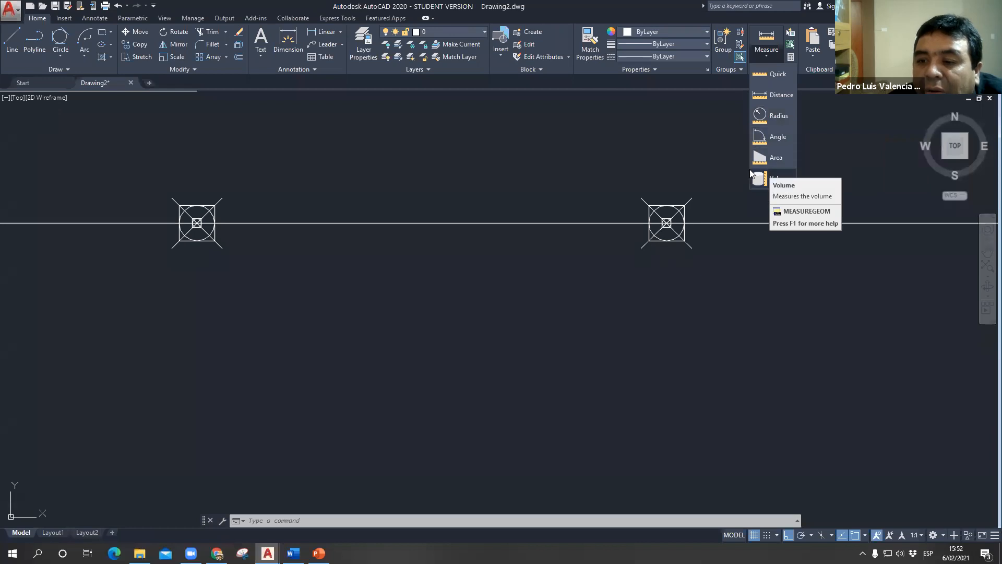
pyautogui.click(634, 329)
# - Measure the area and perimeter of the outer pentagon around the twelve-sided polygon, using the Object option
pyautogui.scroll(-15, 450, 297)
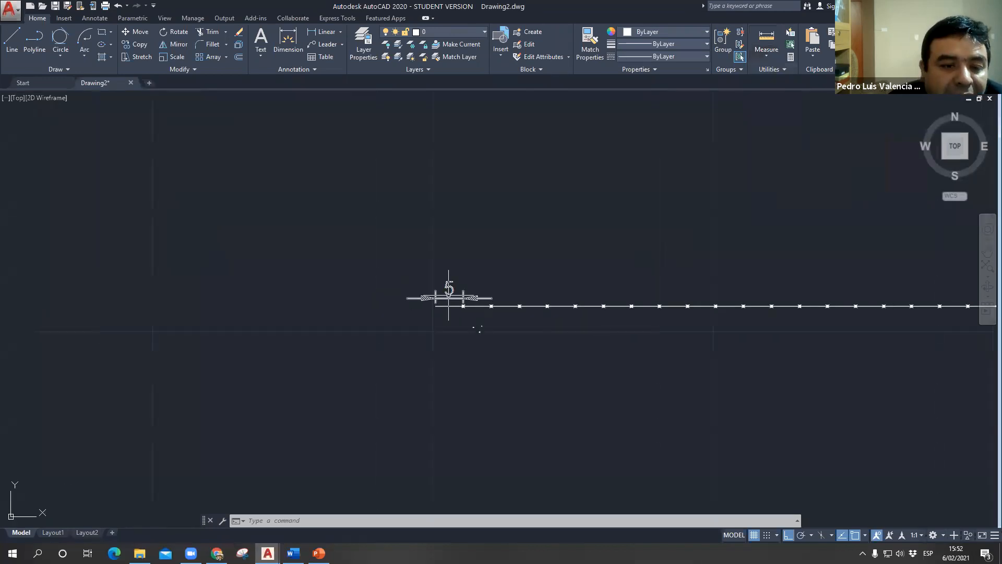
pyautogui.scroll(-2, 245, 267)
pyautogui.scroll(10, 256, 287)
pyautogui.moveTo(284, 439); pyautogui.dragTo(497, 269, button='middle')
pyautogui.scroll(2, 498, 269)
pyautogui.scroll(6, 548, 196)
pyautogui.scroll(6, 378, 270)
pyautogui.moveTo(416, 285); pyautogui.dragTo(365, 260, button='middle')
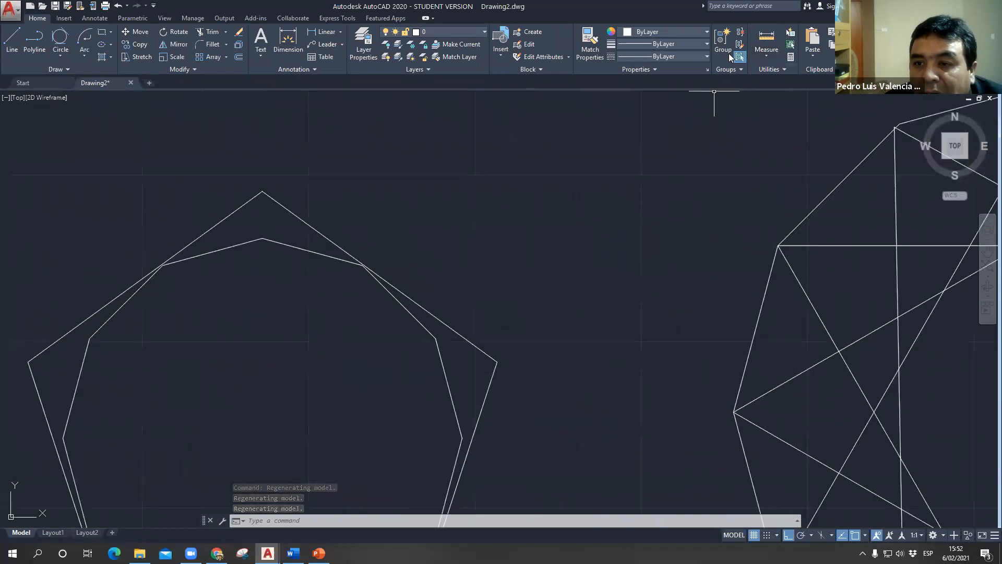
pyautogui.click(769, 54)
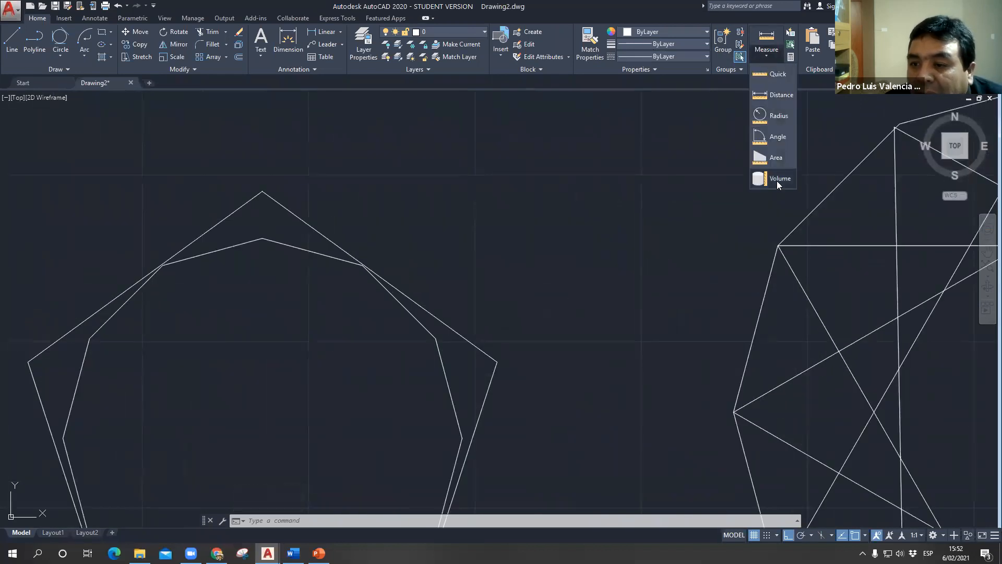
pyautogui.click(777, 161)
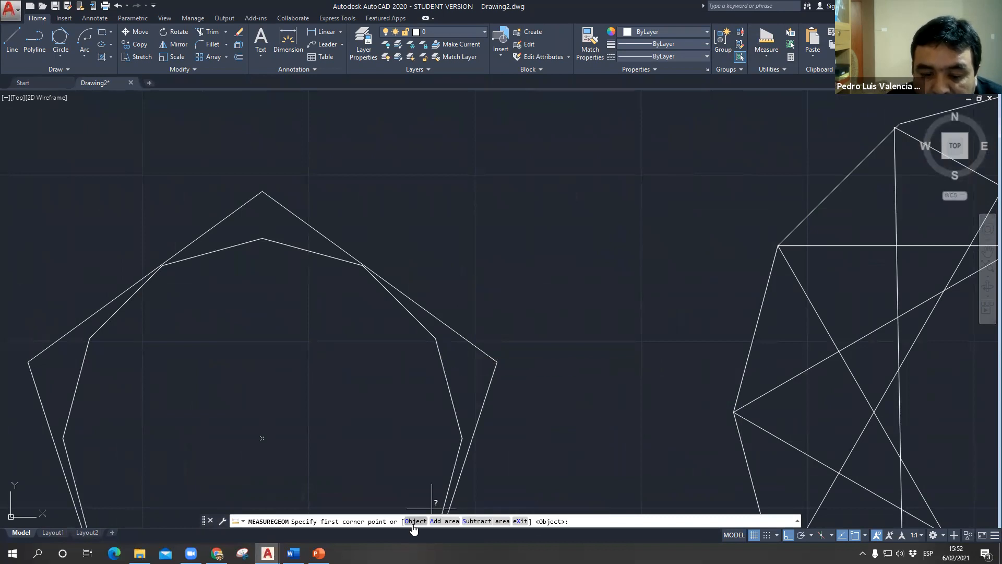
pyautogui.click(415, 521)
pyautogui.click(487, 352)
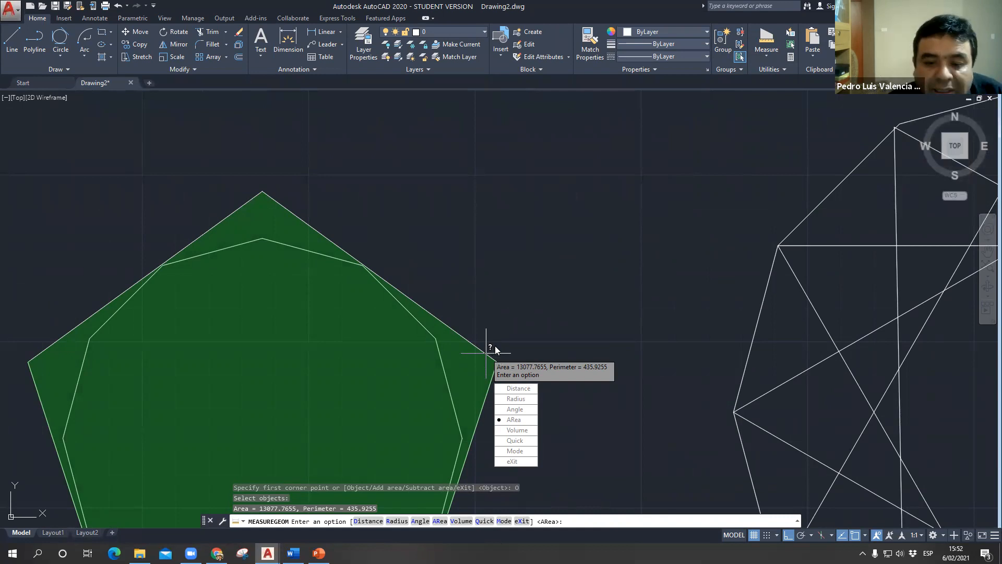
pyautogui.press('Escape')
# - Measure the area and perimeter of the outer pentagon with the AREA command's Object option
pyautogui.write('aa')
pyautogui.press('Return')
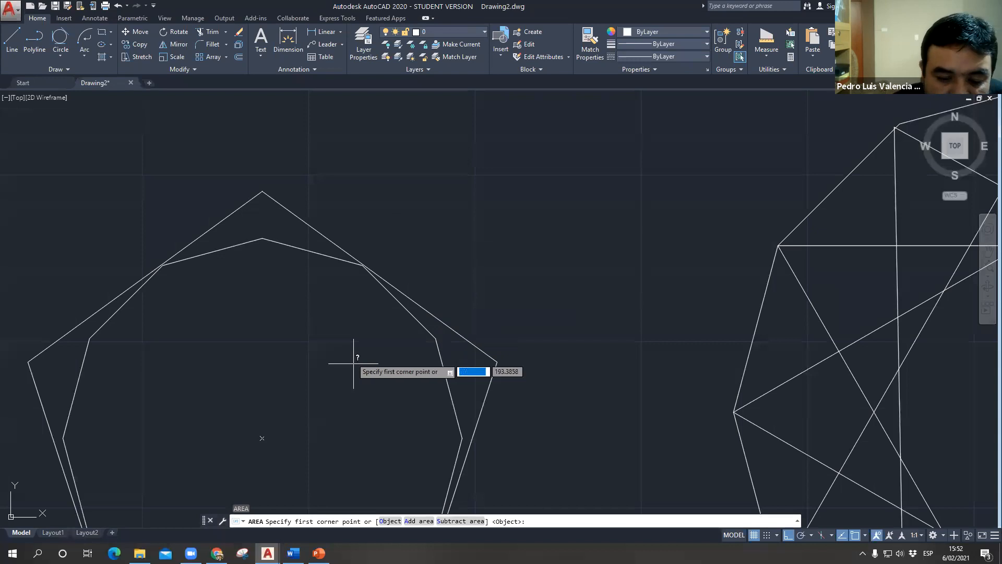
pyautogui.moveTo(429, 237); pyautogui.dragTo(458, 150, button='middle')
pyautogui.scroll(-2, 459, 150)
pyautogui.click(390, 521)
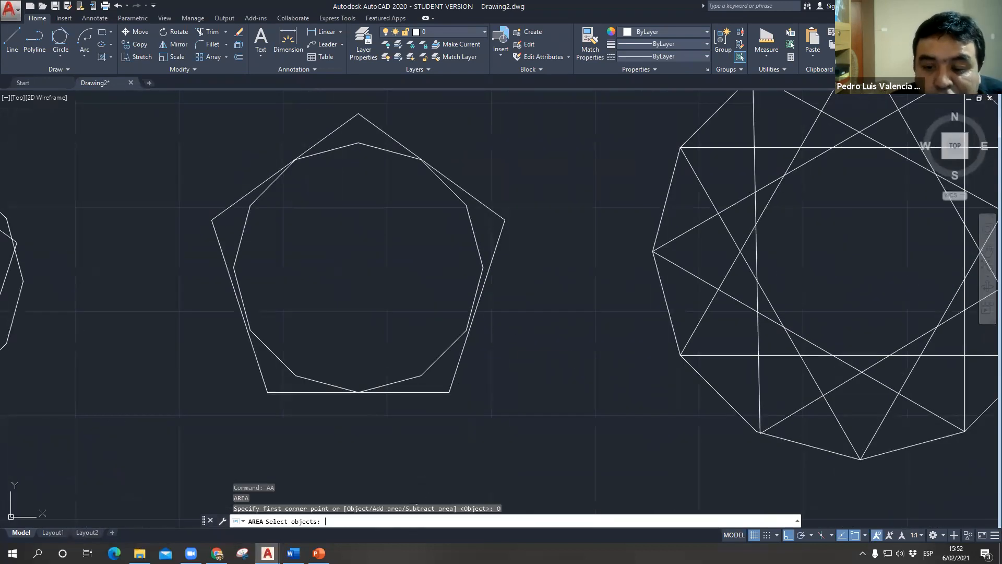
pyautogui.click(499, 228)
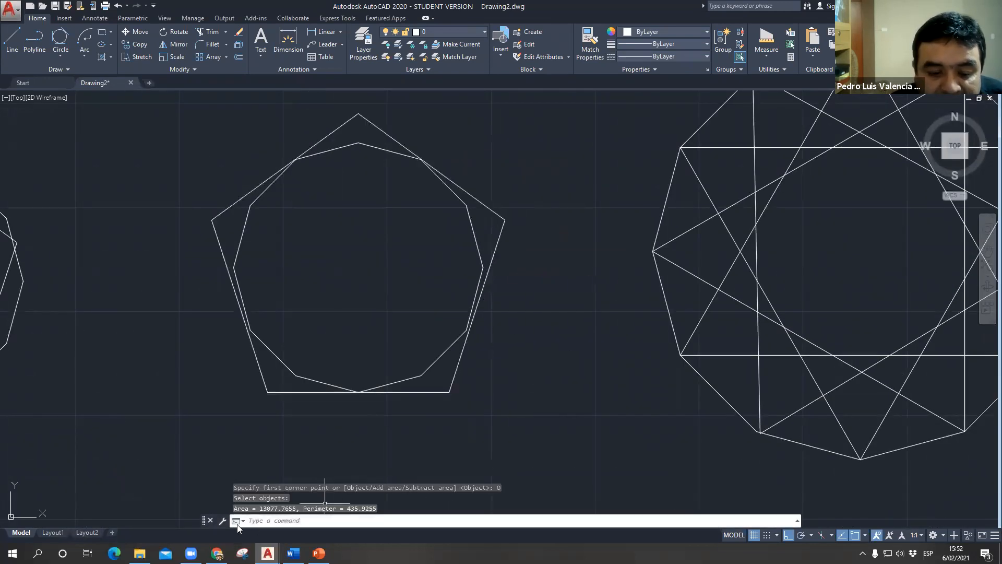
# - Open the command history, highlight the area and perimeter result to review it, and close the history
pyautogui.press('F2')
pyautogui.moveTo(374, 509); pyautogui.dragTo(244, 511)
pyautogui.press('Escape')
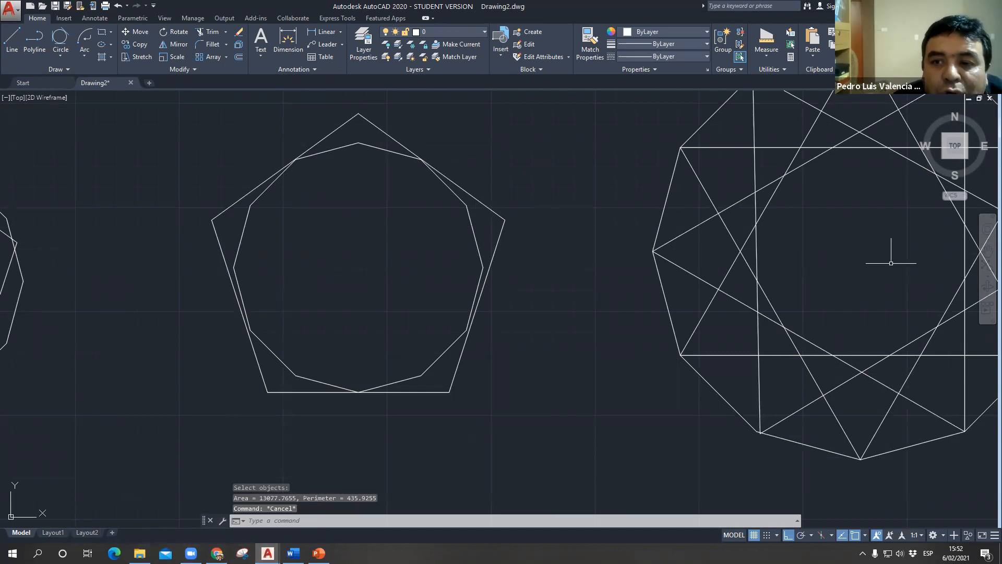
# - Check the PUNTO slide in PowerPoint, and return to AutoCAD to view the whole drawing with Zoom All
pyautogui.click(318, 553)
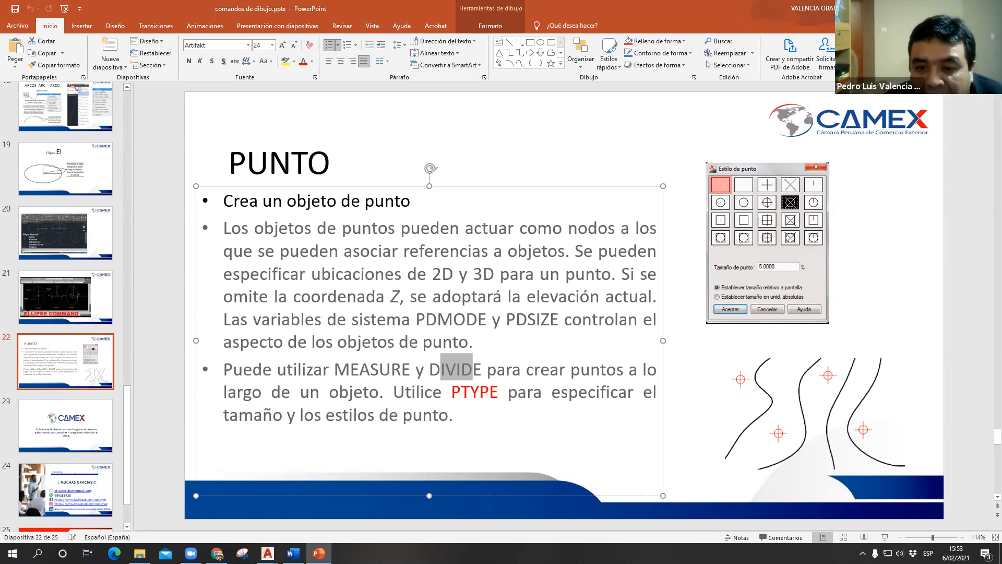
pyautogui.hotkey('alt', 'Tab')
pyautogui.scroll(10, 300, 373)
pyautogui.scroll(-15, 564, 288)
pyautogui.write('z')
pyautogui.press('Return')
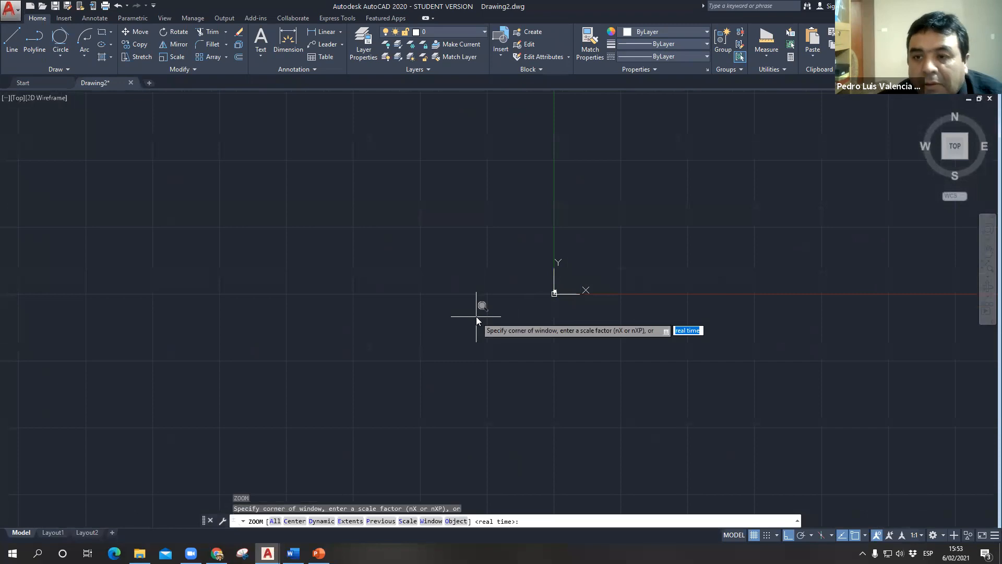
pyautogui.write('a')
pyautogui.press('Return')
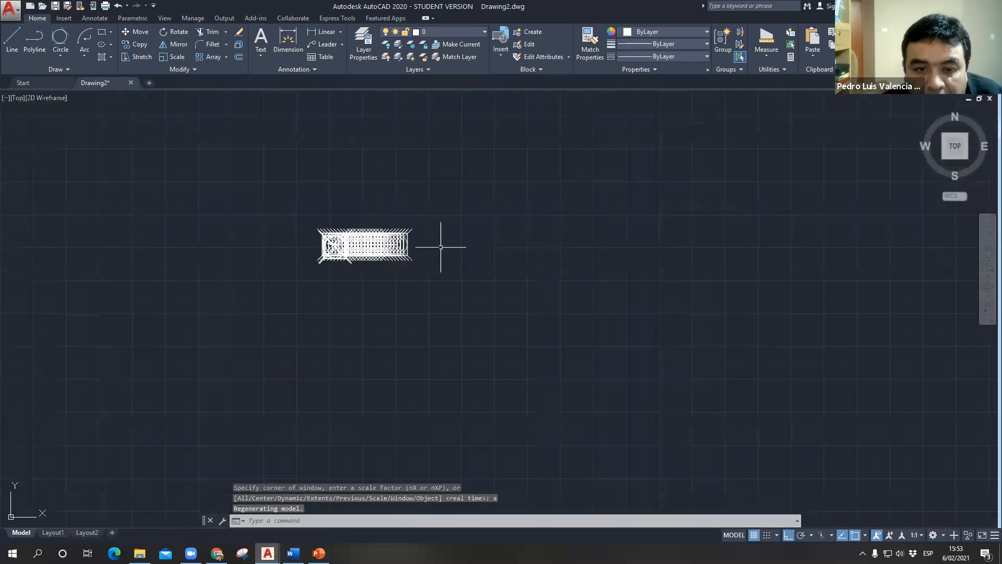
pyautogui.scroll(8, 386, 240)
pyautogui.scroll(2, 301, 227)
pyautogui.scroll(-6, 264, 252)
pyautogui.press('Escape')
pyautogui.moveTo(634, 297); pyautogui.dragTo(496, 304, button='middle')
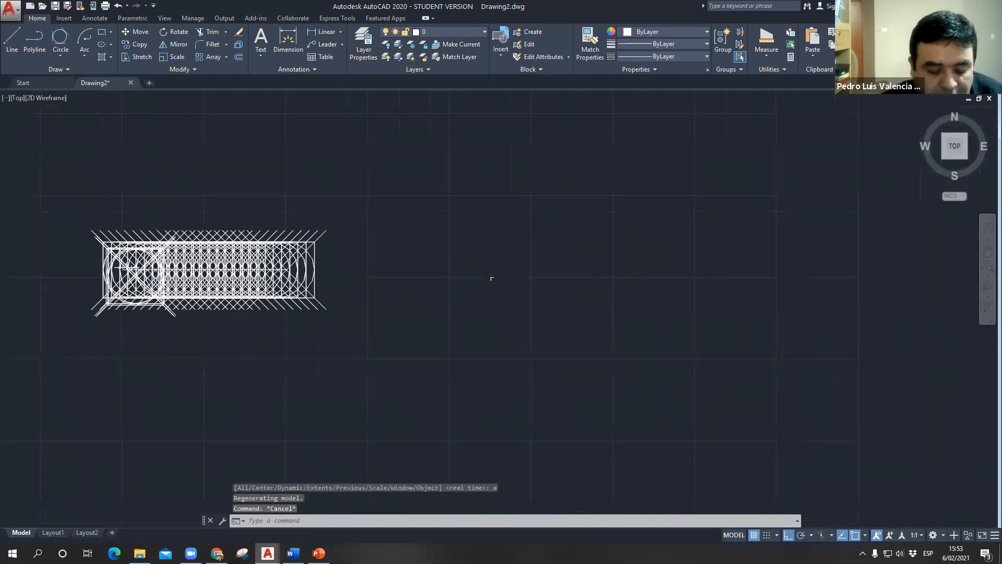
# - Set the point size variable PDSIZE to 20
pyautogui.scroll(-2, 488, 277)
pyautogui.write('pdsize')
pyautogui.press('Return')
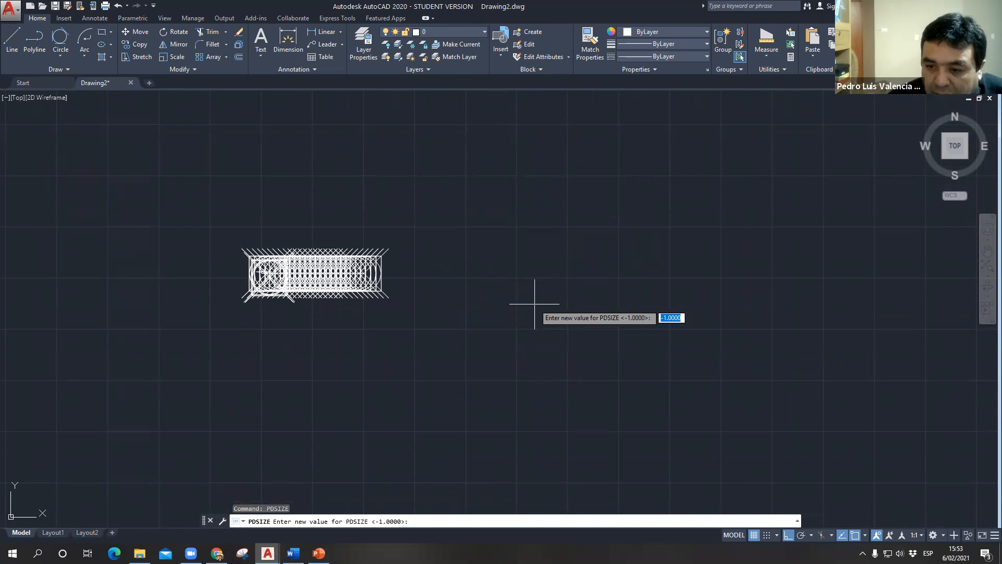
pyautogui.write('20')
pyautogui.press('Return')
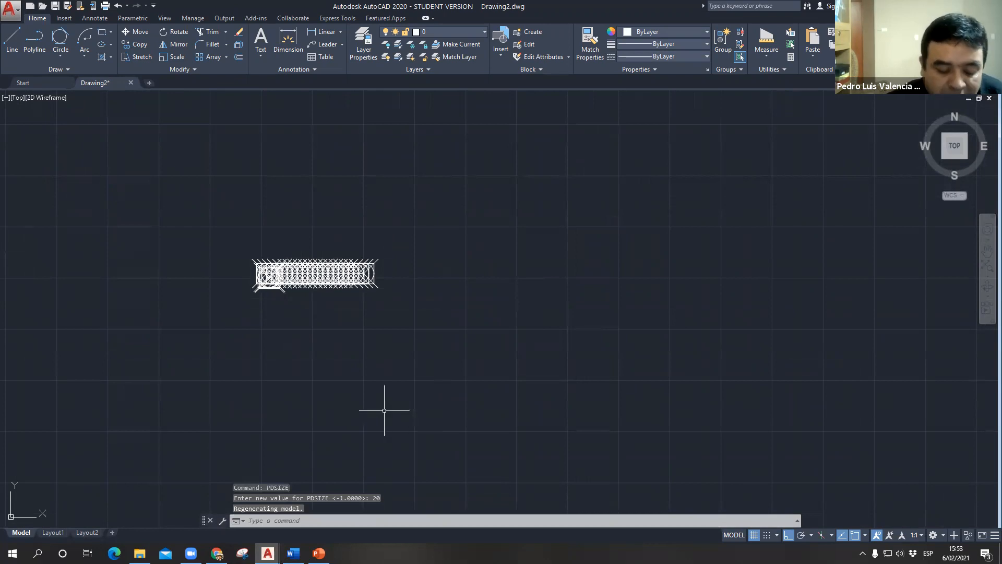
# - Set the point display variable PDMODE to 3
pyautogui.write('pdmod')
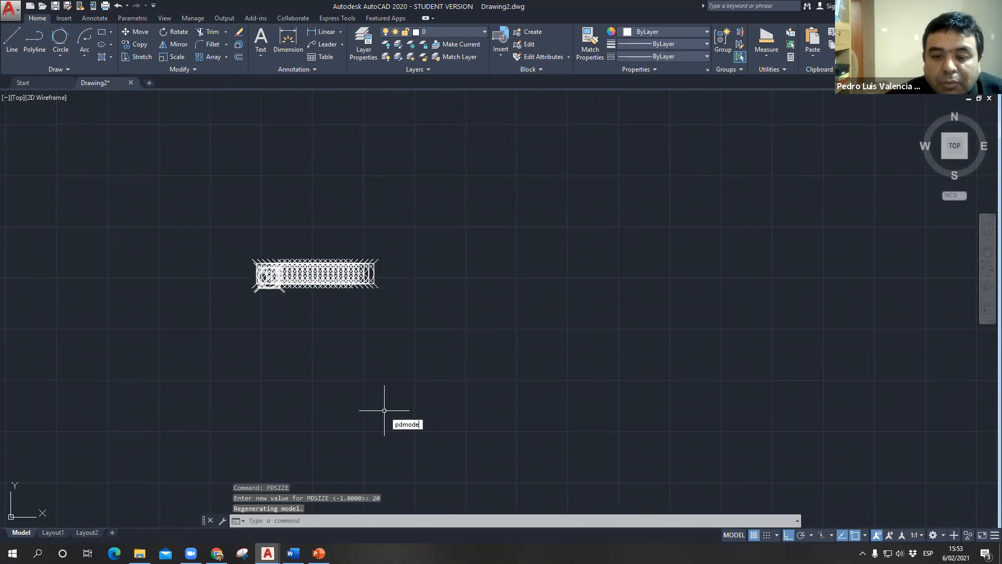
pyautogui.write('e')
pyautogui.press('Return')
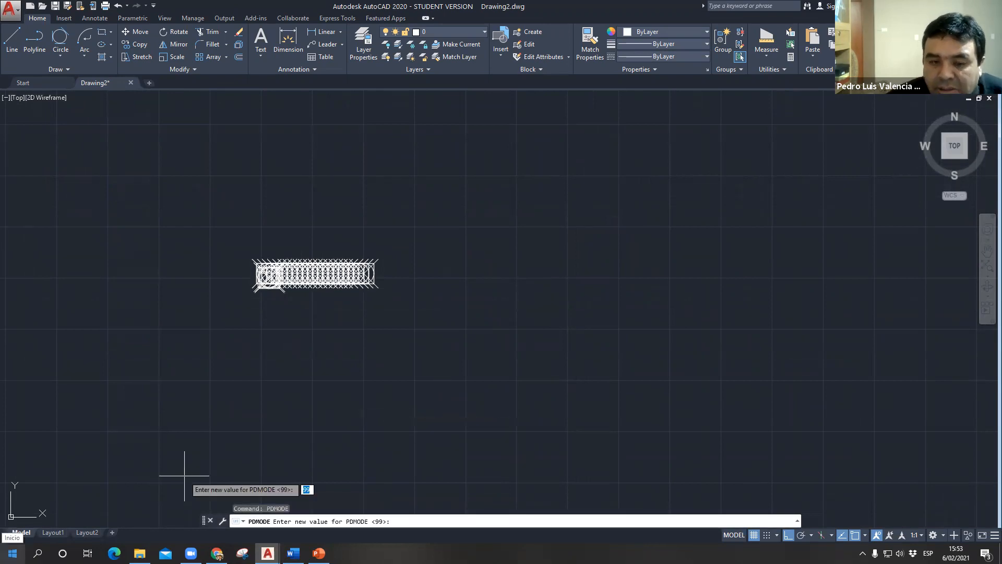
pyautogui.write('3')
pyautogui.press('Return')
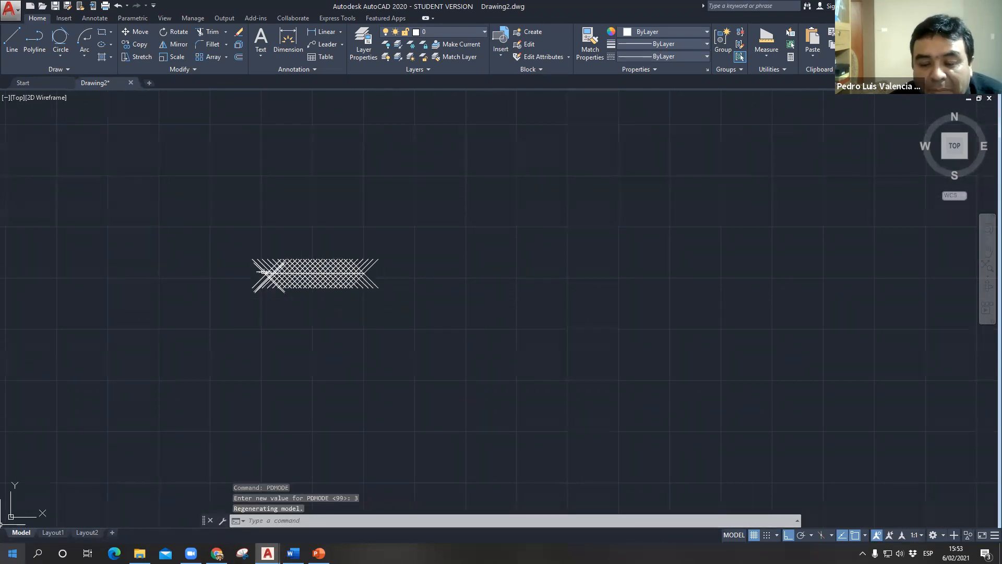
# - Switch to the PUNTO slide in PowerPoint and highlight the PDMODE, PDSIZE and PTYPE references to review them
pyautogui.hotkey('alt', 'Tab')
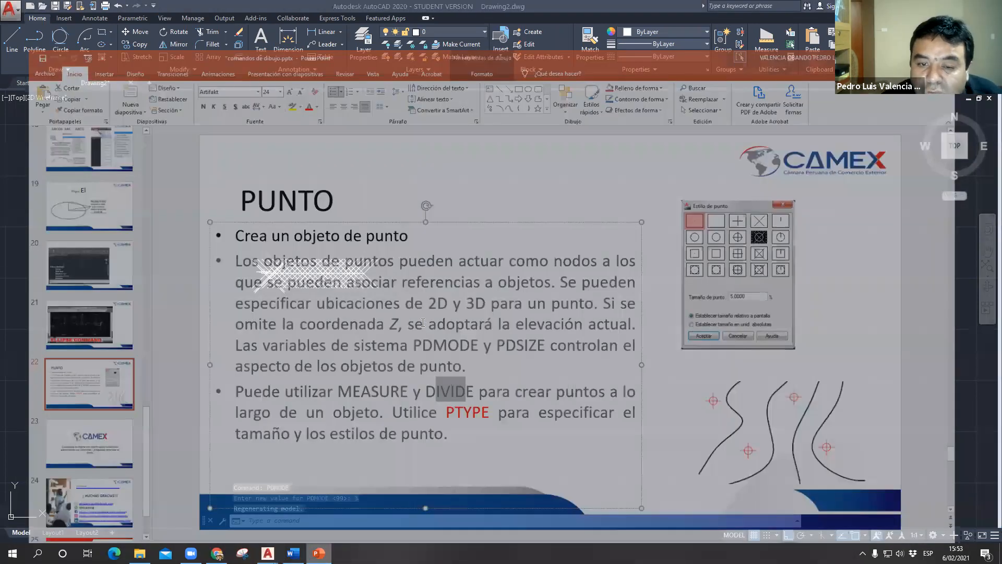
pyautogui.moveTo(423, 322); pyautogui.dragTo(501, 321)
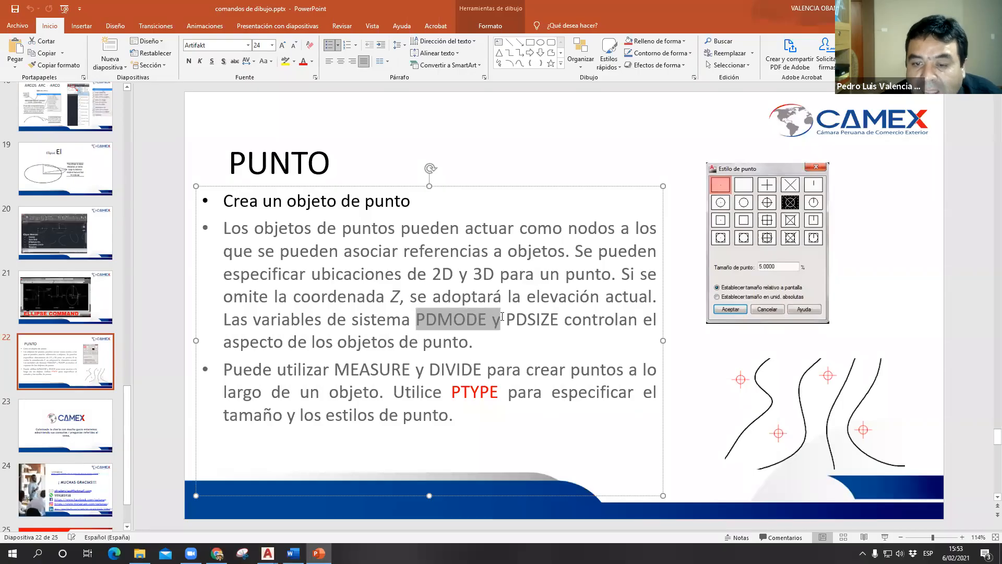
pyautogui.moveTo(562, 320); pyautogui.dragTo(433, 320)
pyautogui.moveTo(499, 392); pyautogui.dragTo(434, 395)
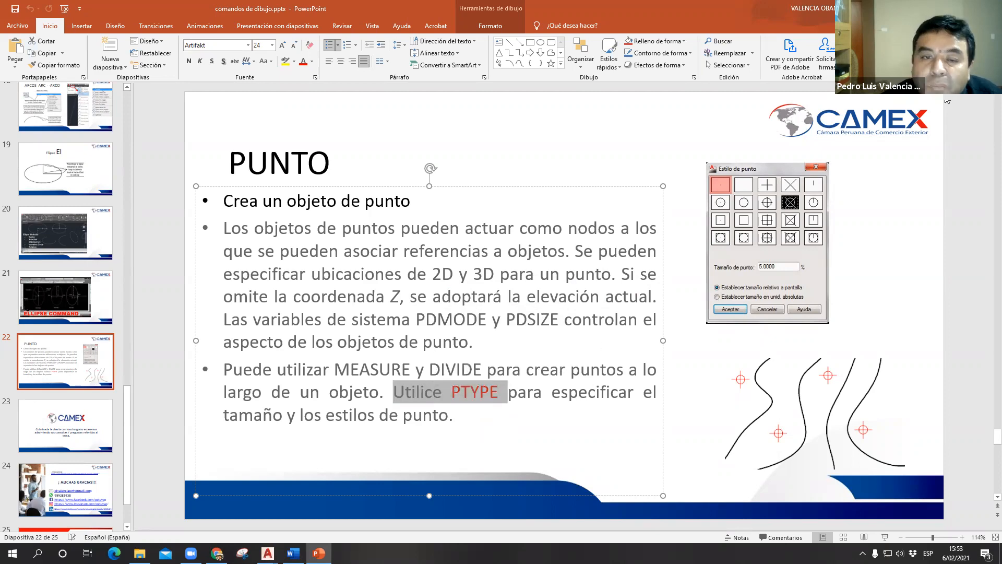
# - Return to AutoCAD, review the point styles and size in the Point Style dialog with PTYPE, and cancel it
pyautogui.hotkey('alt', 'Tab')
pyautogui.write('PtYop')
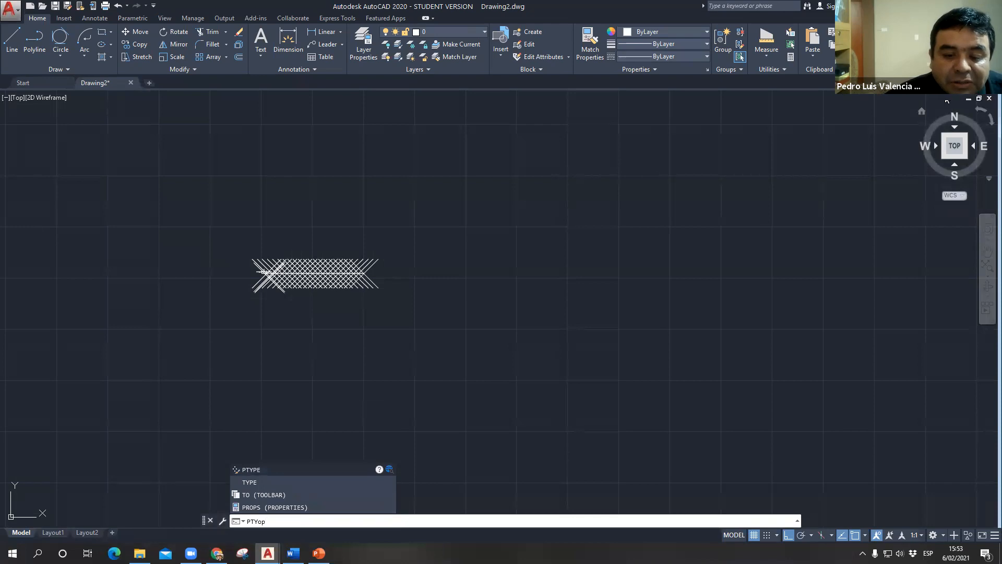
pyautogui.press('Return')
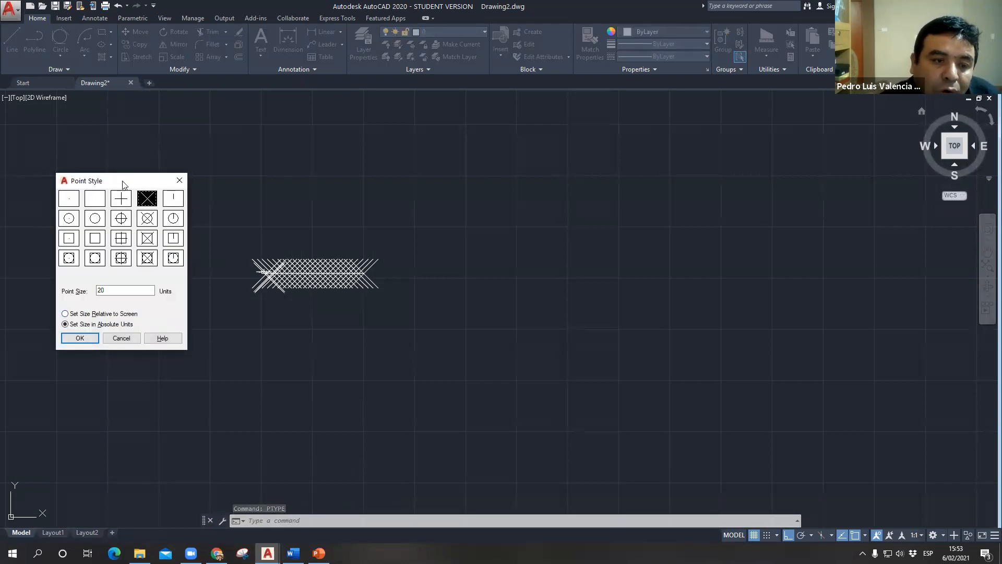
pyautogui.moveTo(149, 184); pyautogui.dragTo(697, 146)
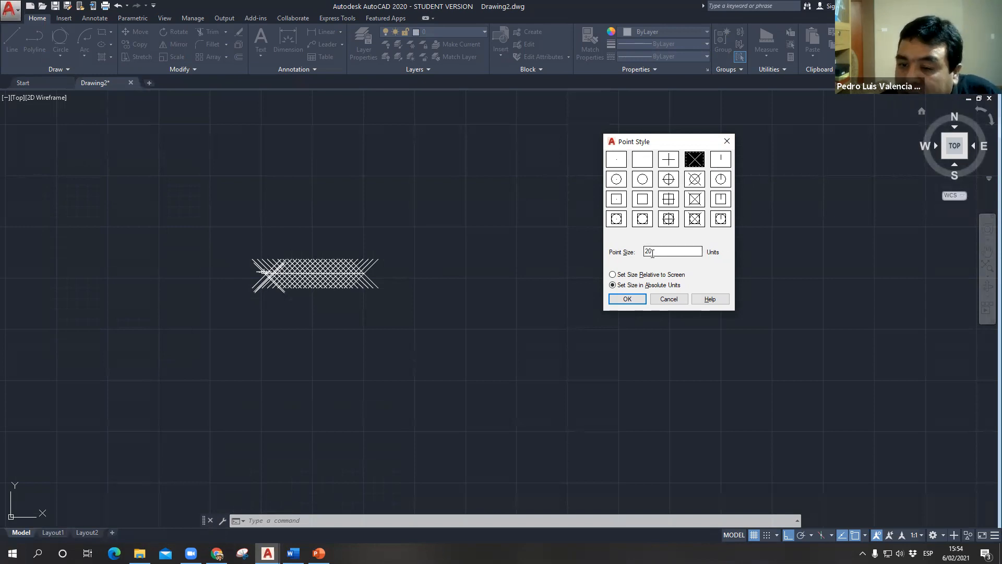
pyautogui.click(671, 299)
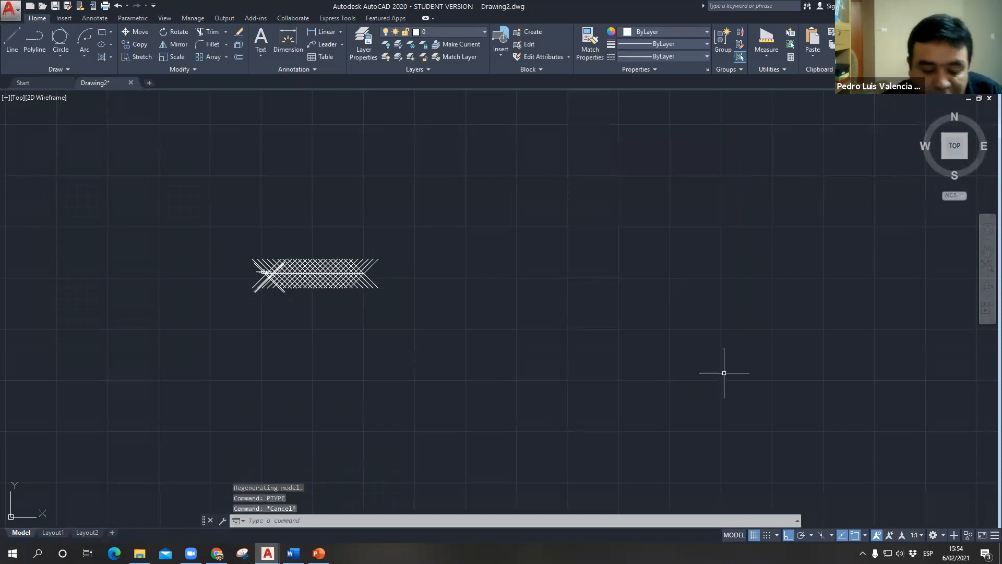
# - Set the point size variable PDSIZE to 2
pyautogui.write('P')
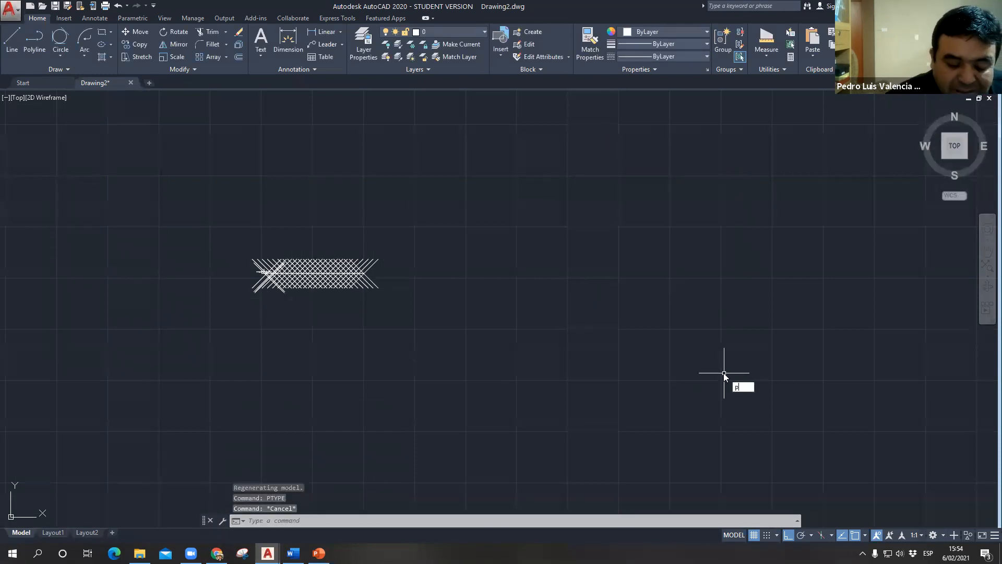
pyautogui.write('dsi')
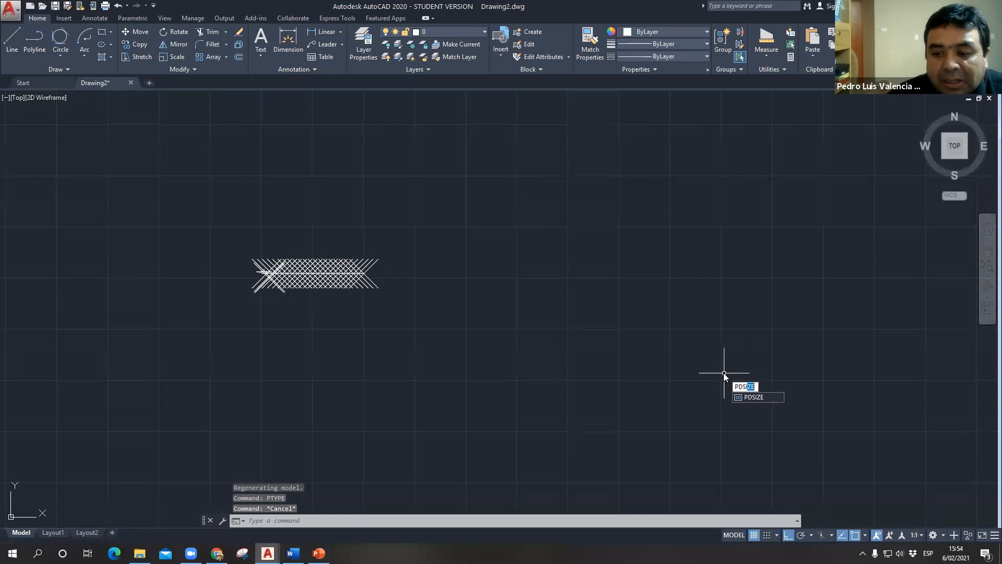
pyautogui.press('Return')
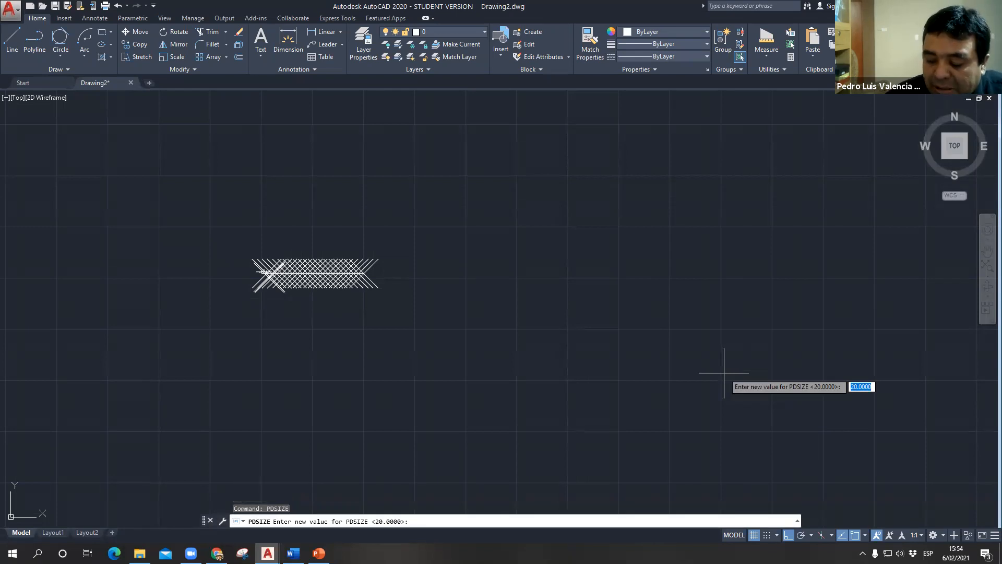
pyautogui.write('2')
pyautogui.press('Return')
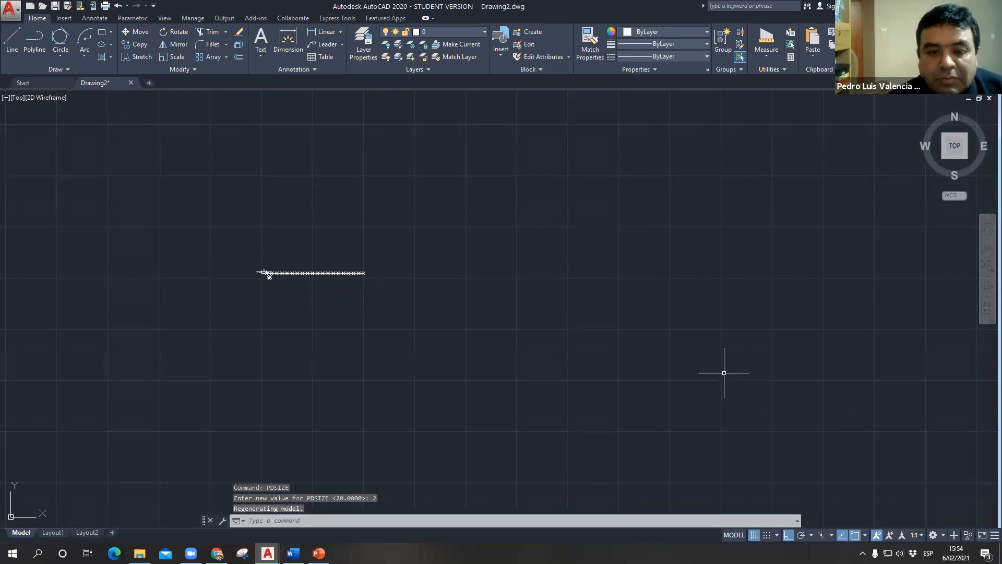
# - Try to set the point display variable PDMODE to 15, 9 and 8 in turn
pyautogui.scroll(5, 340, 273)
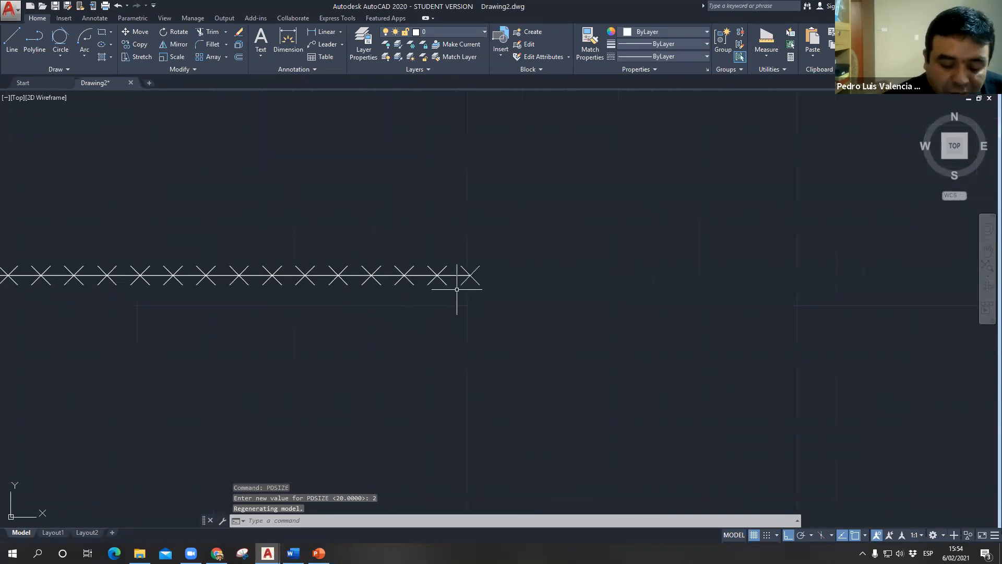
pyautogui.write('pdmode')
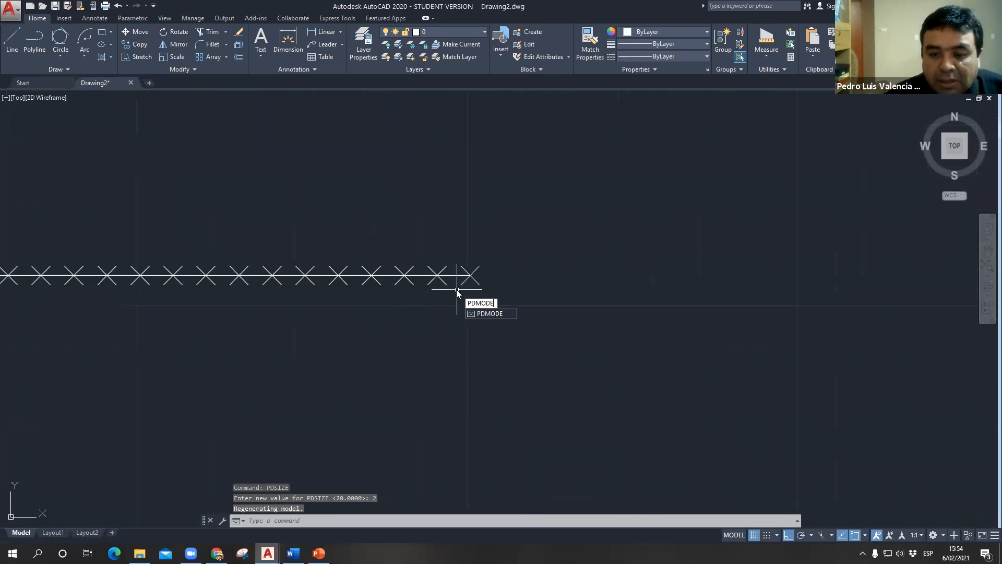
pyautogui.press('Return')
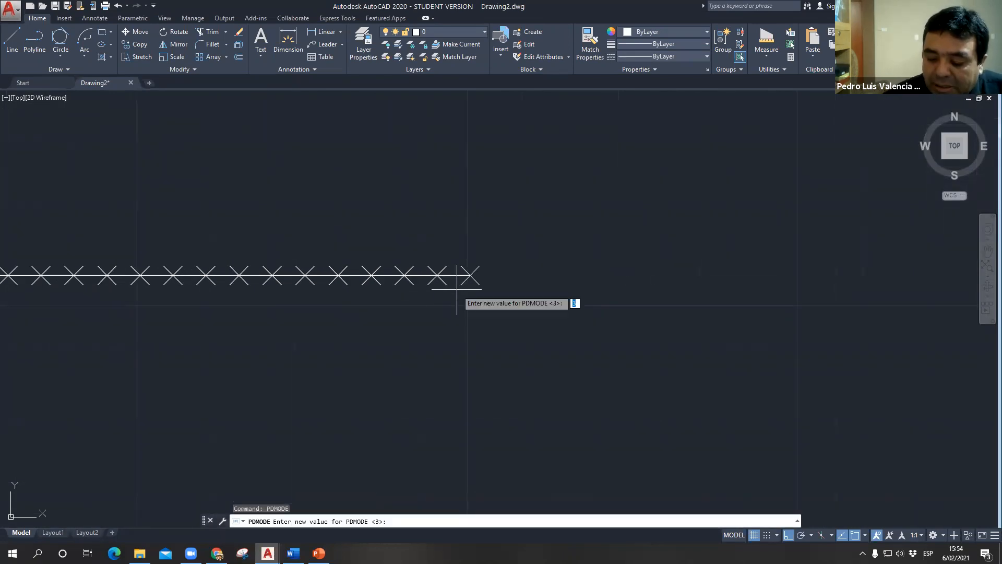
pyautogui.write('15')
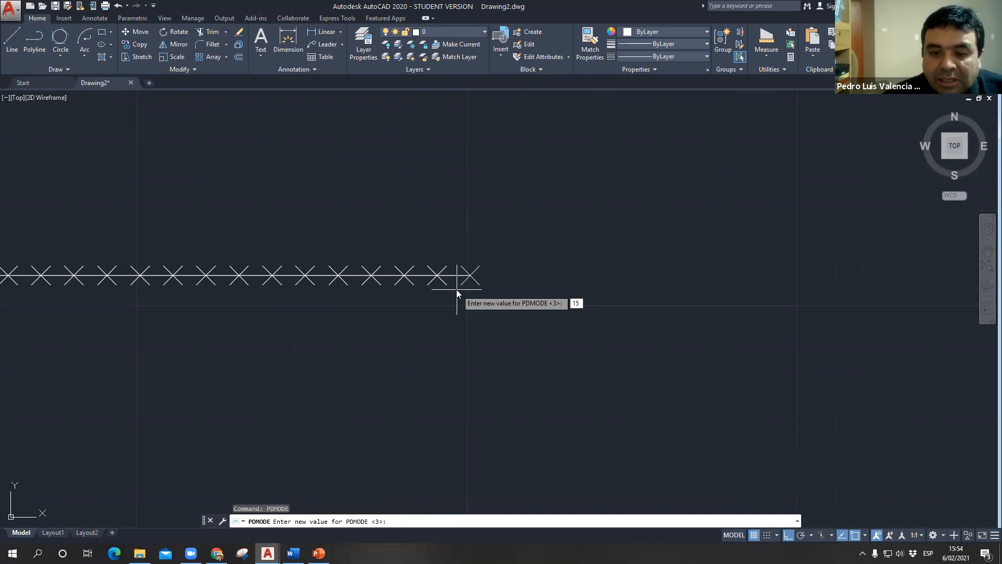
pyautogui.press('Return')
pyautogui.press('Return')
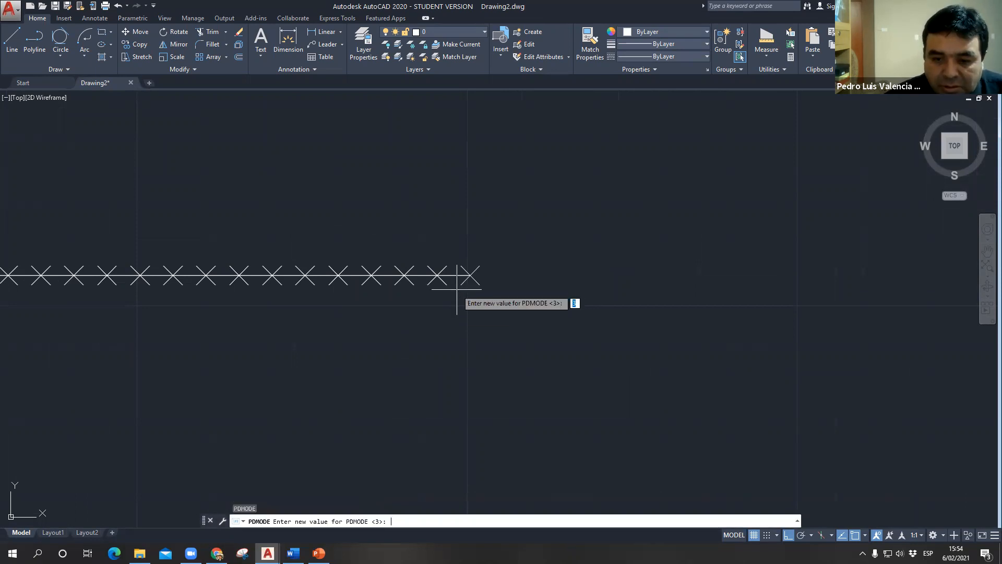
pyautogui.write('9')
pyautogui.press('Return')
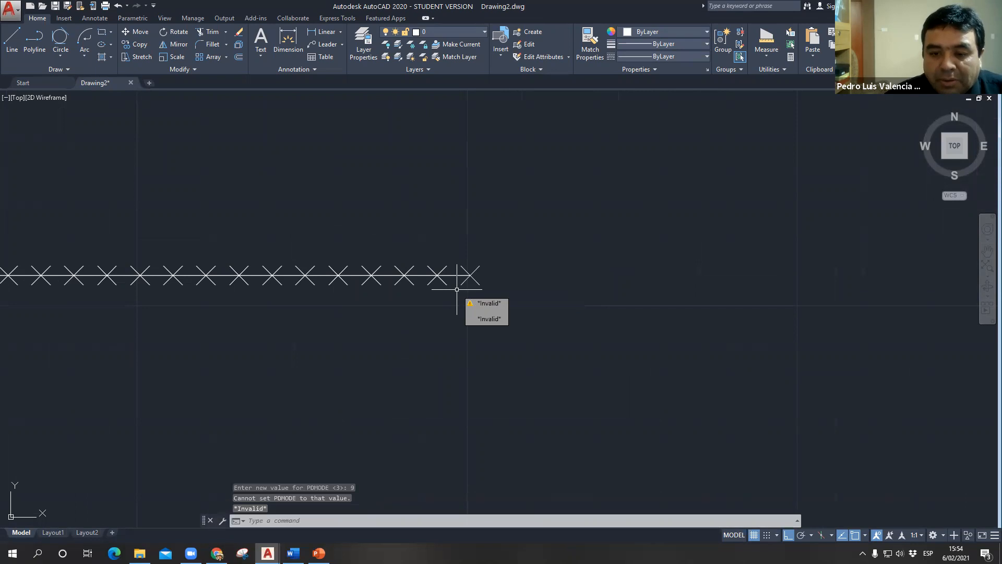
pyautogui.press('Return')
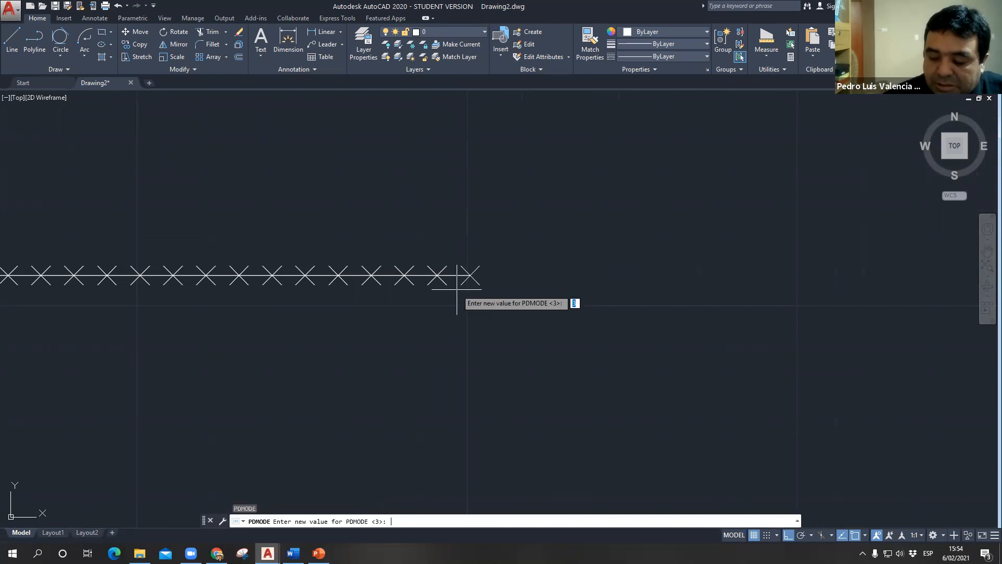
pyautogui.write('8')
# - Set PDMODE to 2 and inspect the point markers along the divided line
pyautogui.press('Return')
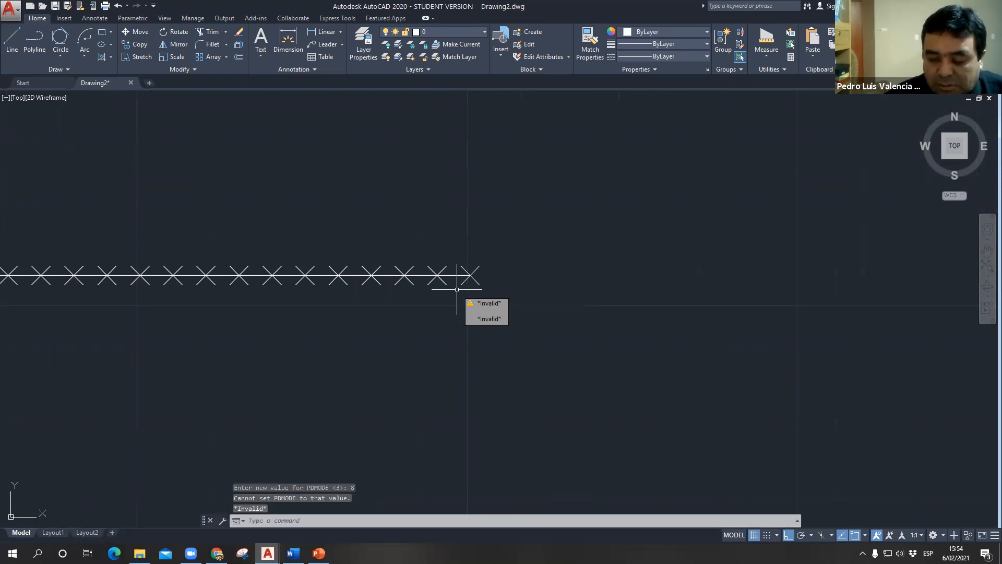
pyautogui.press('Return')
pyautogui.press('Return')
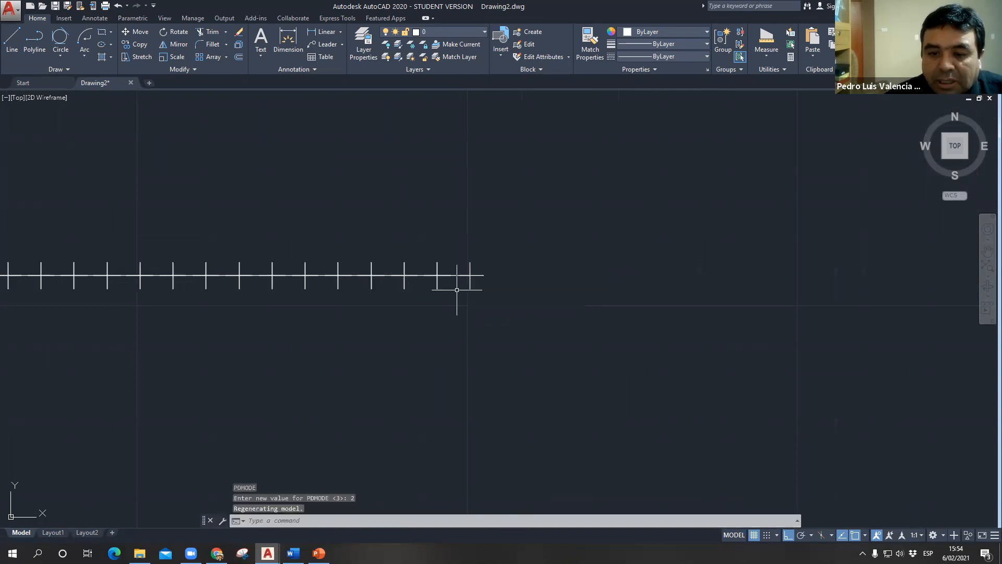
pyautogui.scroll(-2, 216, 305)
pyautogui.scroll(5, 160, 313)
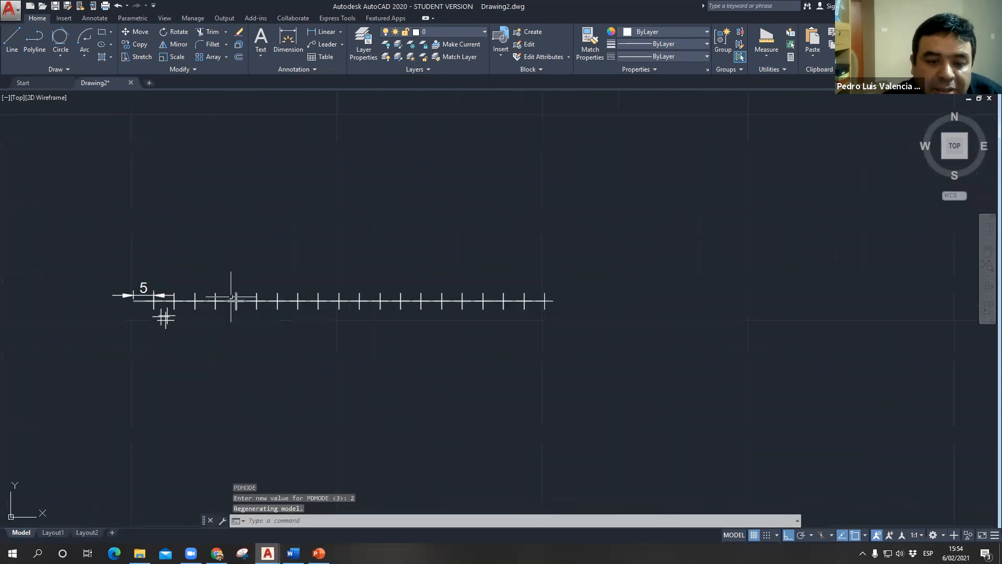
pyautogui.scroll(5, 368, 335)
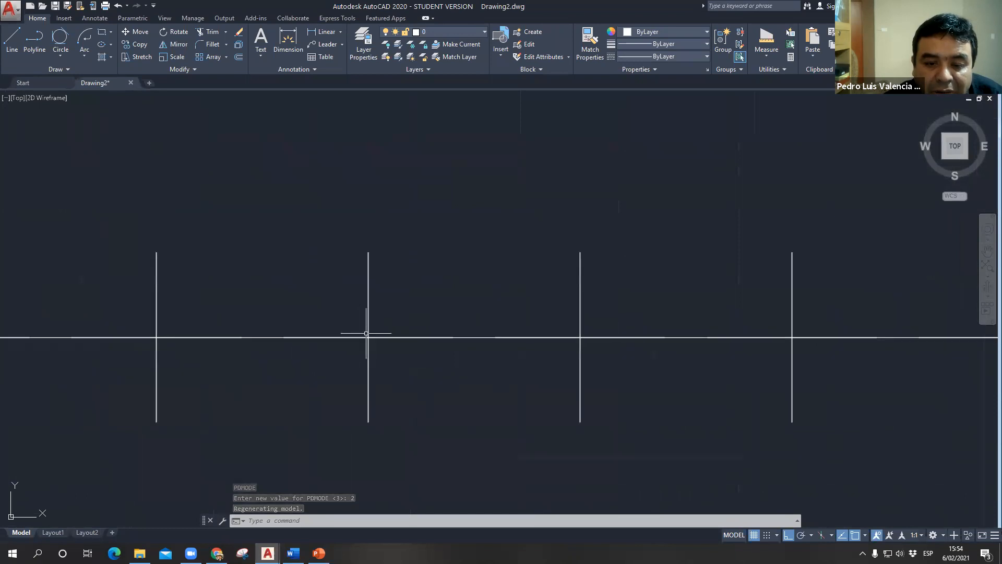
# - Switch to the PowerPoint presentation and show closing slides 23 and 24
pyautogui.press('Escape')
pyautogui.scroll(-8, 365, 355)
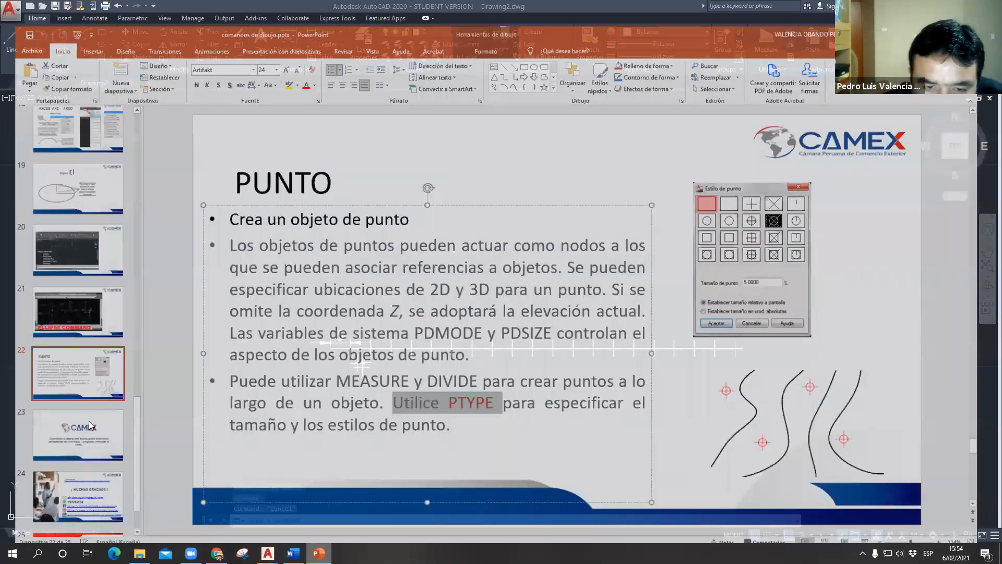
pyautogui.click(89, 420)
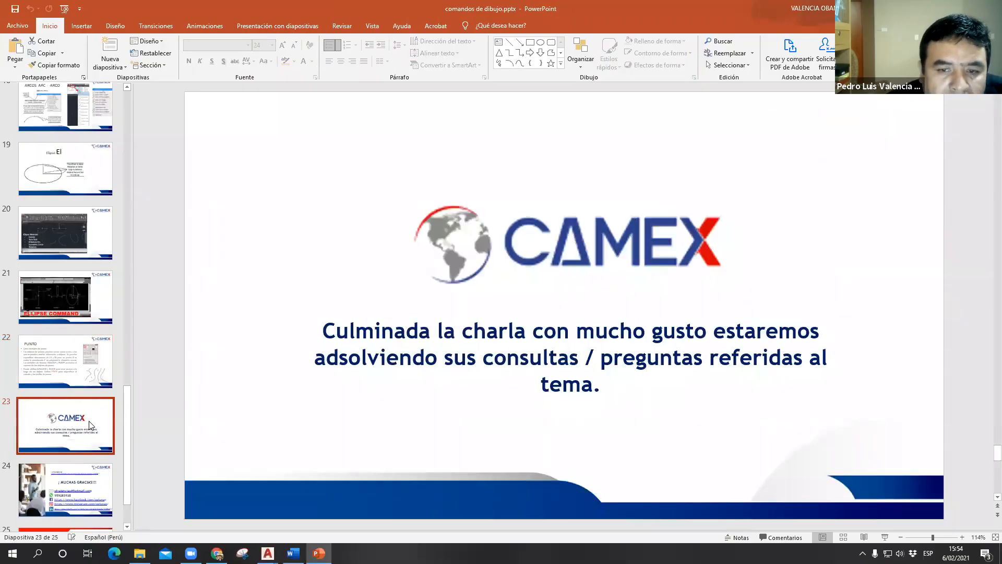
pyautogui.press('Down')
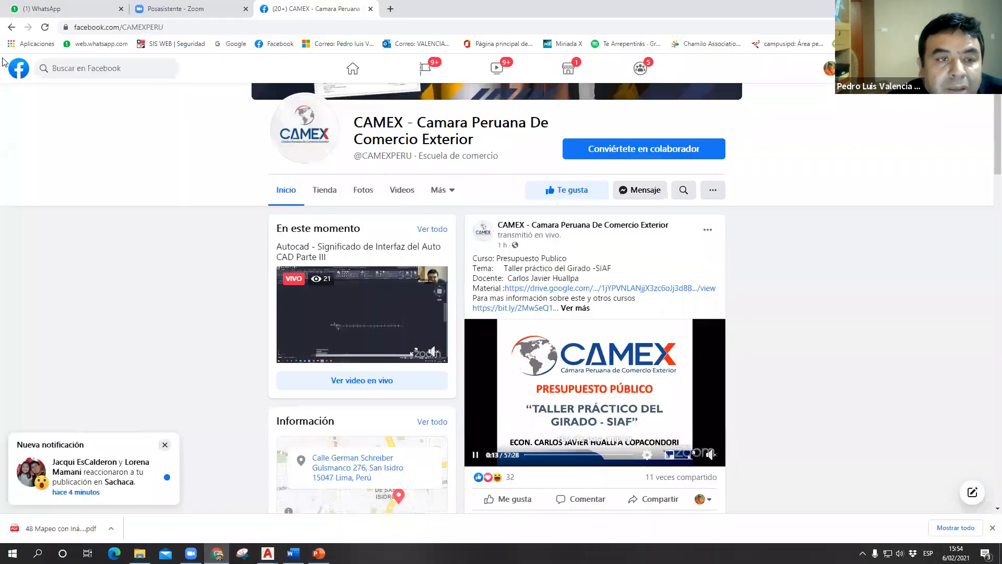
# - Reload the CAMEX Facebook page in Chrome and review the comments on the live AutoCAD broadcast post
pyautogui.scroll(3, 5, 65)
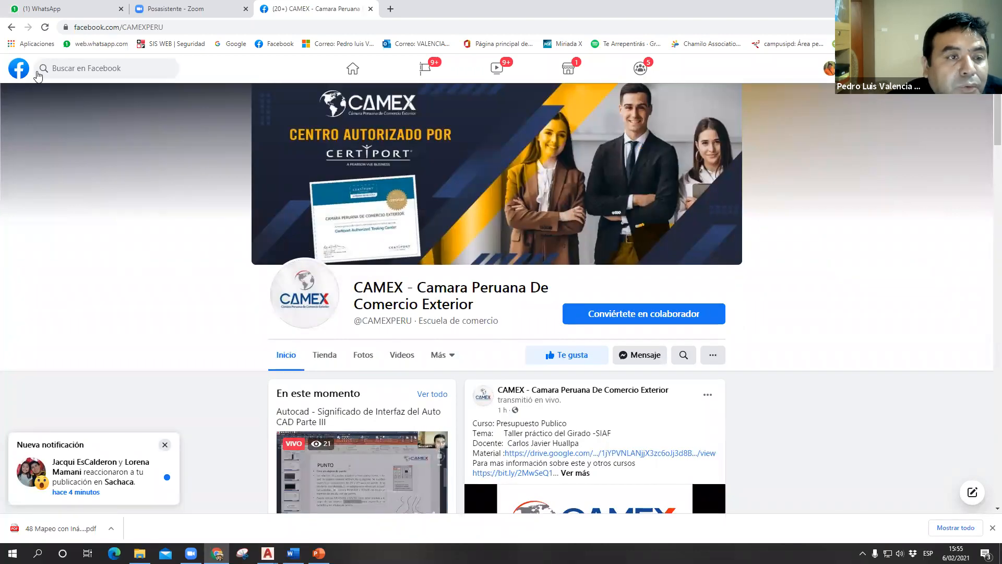
pyautogui.click(47, 28)
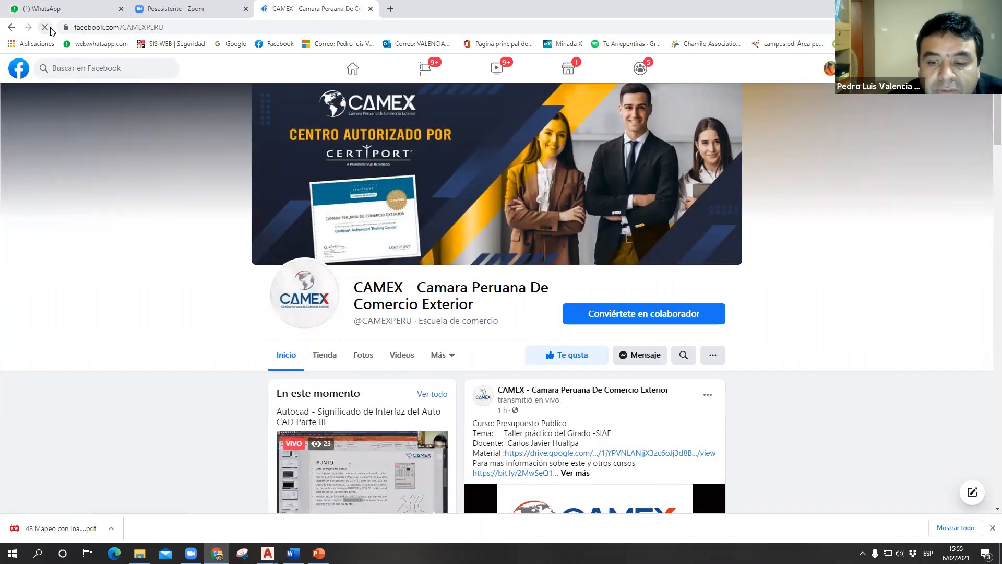
pyautogui.scroll(-3, 559, 312)
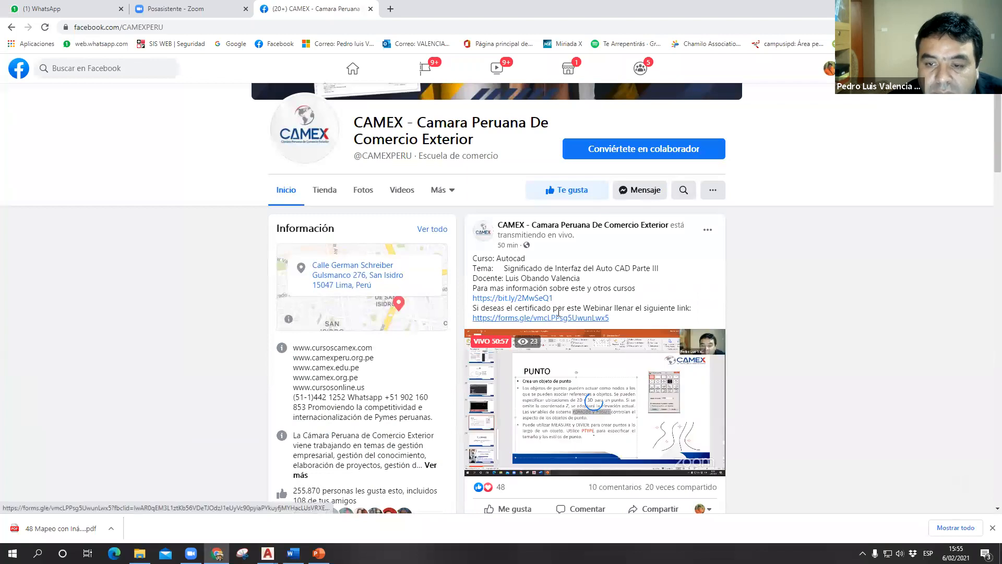
pyautogui.scroll(-2, 617, 447)
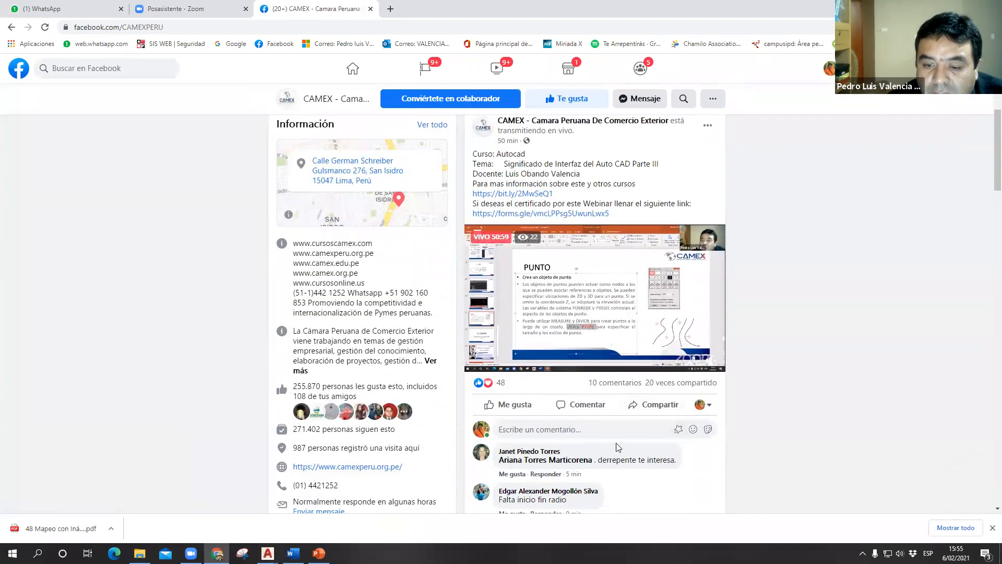
pyautogui.scroll(-1, 616, 443)
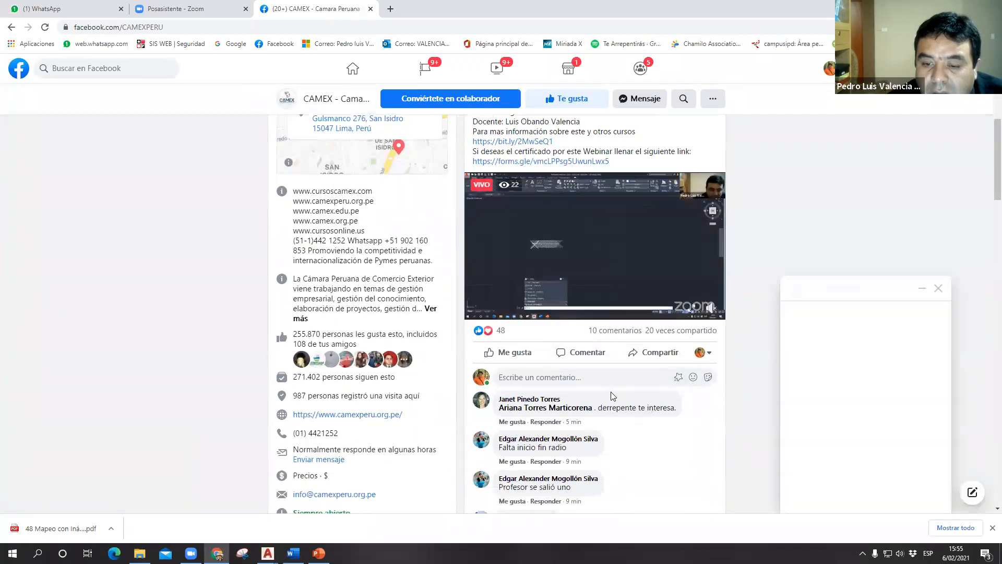
pyautogui.scroll(-2, 616, 395)
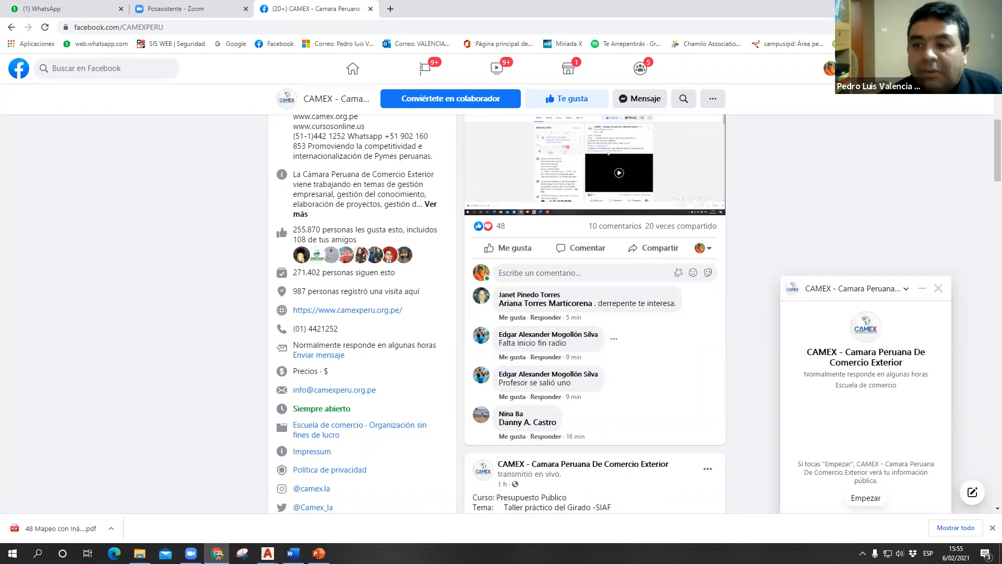
# - Return to AutoCAD and draw a rectangle above and to the left of the divided line
pyautogui.hotkey('alt', 'Tab')
pyautogui.hotkey('alt', 'Tab')
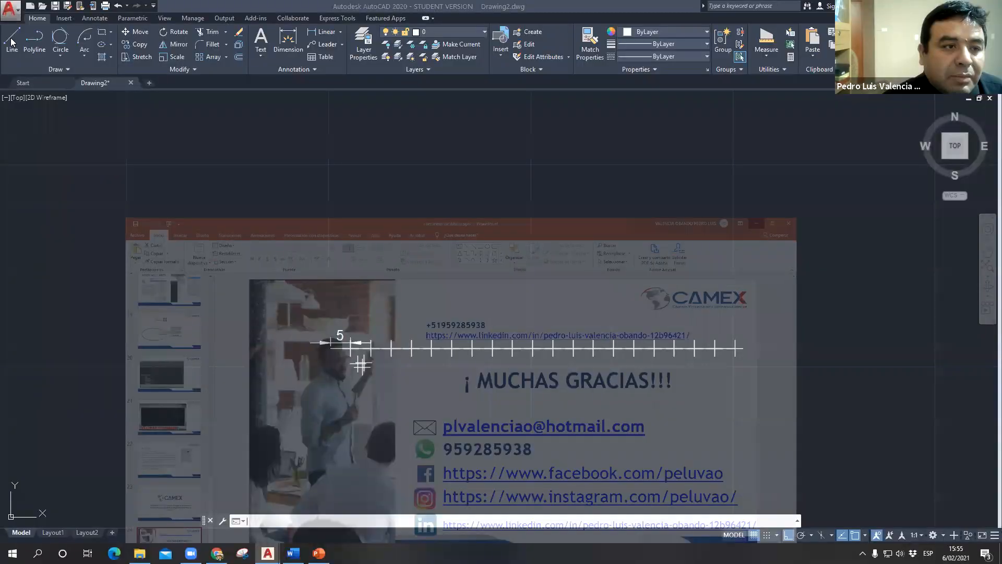
pyautogui.press('Escape')
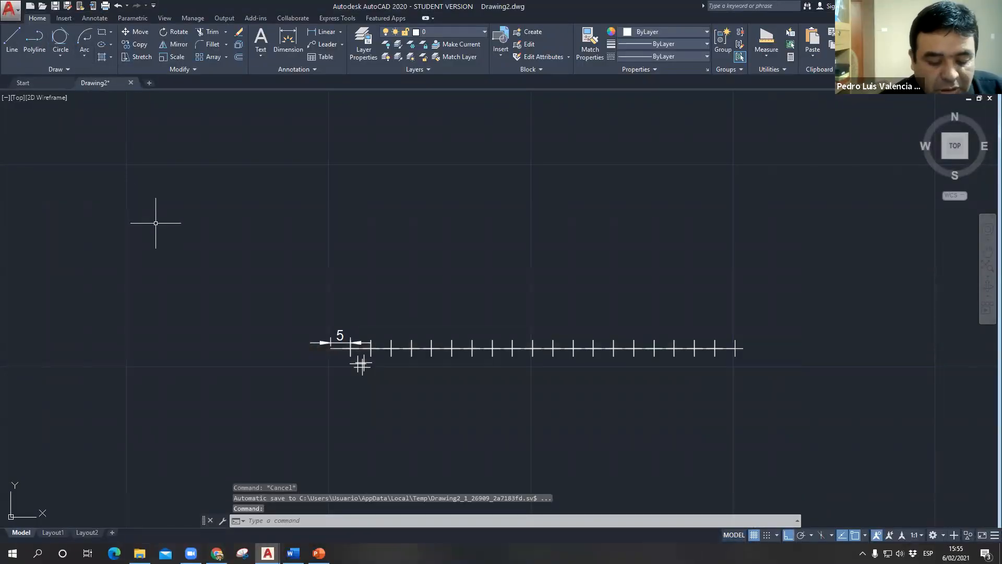
pyautogui.write('rrec')
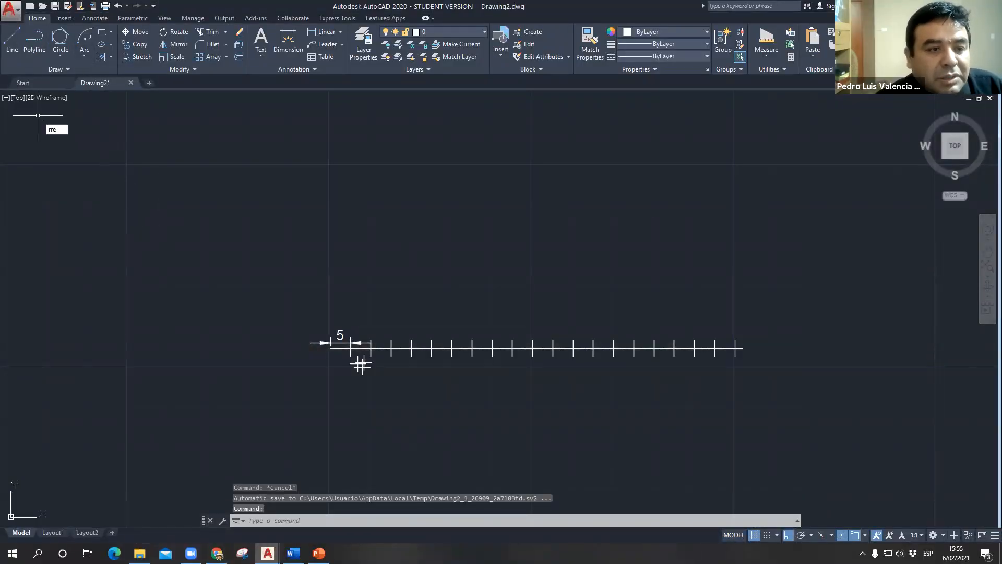
pyautogui.press('Return')
pyautogui.click(152, 151)
pyautogui.click(297, 238)
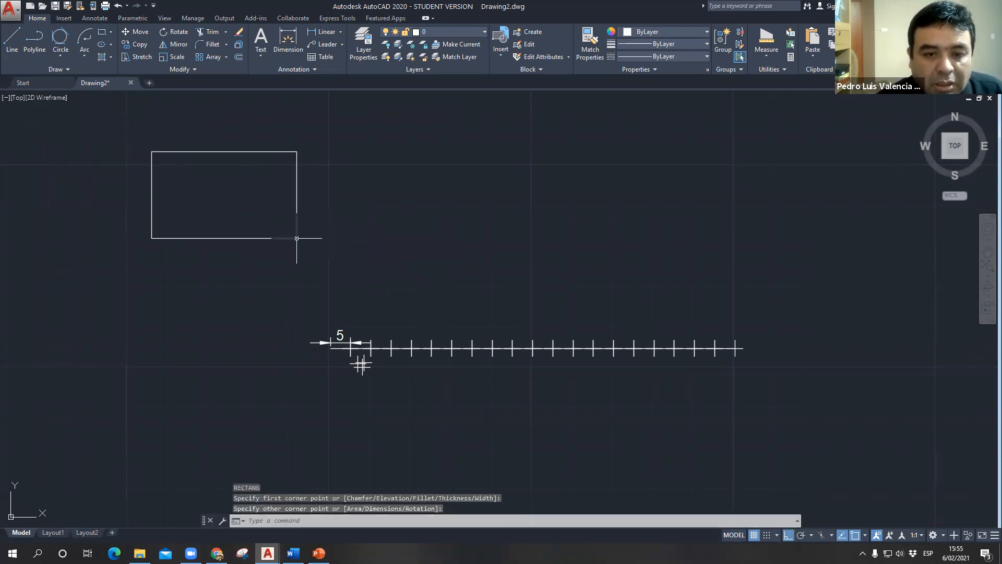
pyautogui.press('Escape')
# - View the Arc construction options, check the broadcast comments in Chrome, and return to the closing slide in PowerPoint
pyautogui.click(84, 52)
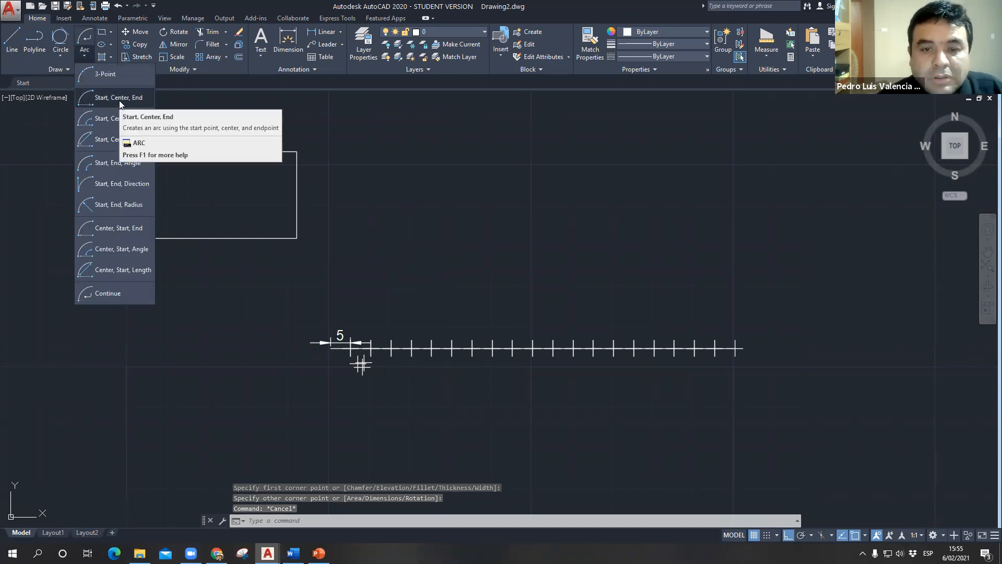
pyautogui.hotkey('alt', 'Tab')
pyautogui.hotkey('alt', 'Tab')
pyautogui.hotkey('alt', 'Tab')
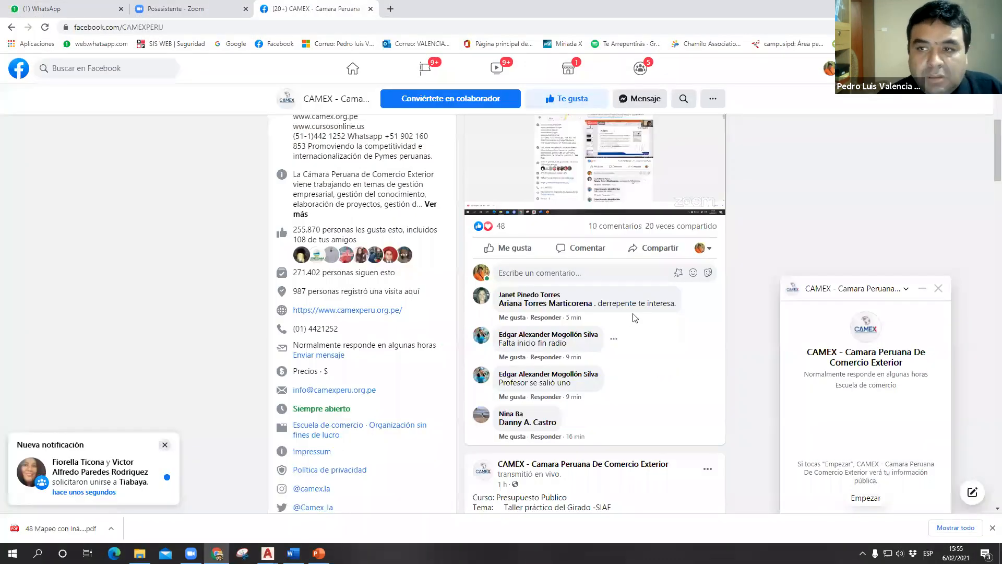
pyautogui.hotkey('alt', 'Tab')
pyautogui.hotkey('alt', 'Tab')
pyautogui.hotkey('alt', 'Tab')
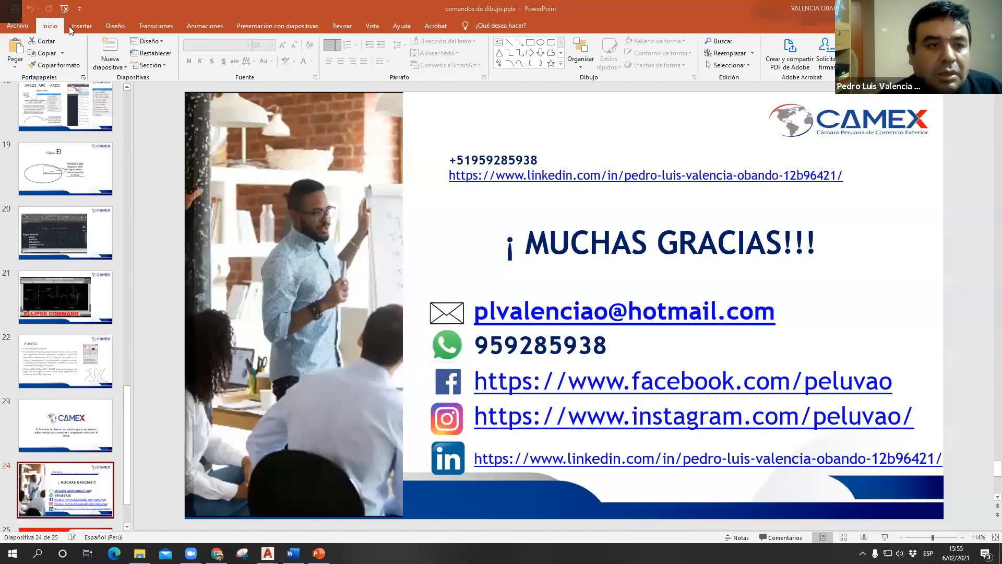
# - In AutoCAD, draw a Start, End, Radius arc between the rectangle's two upper corners with a radius of 30
pyautogui.click(89, 55)
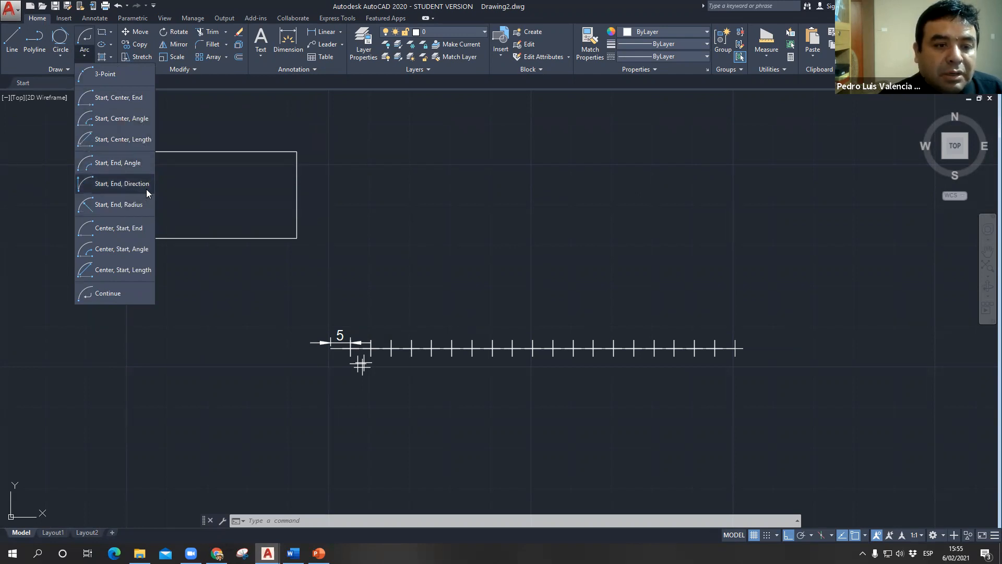
pyautogui.click(109, 207)
pyautogui.click(152, 151)
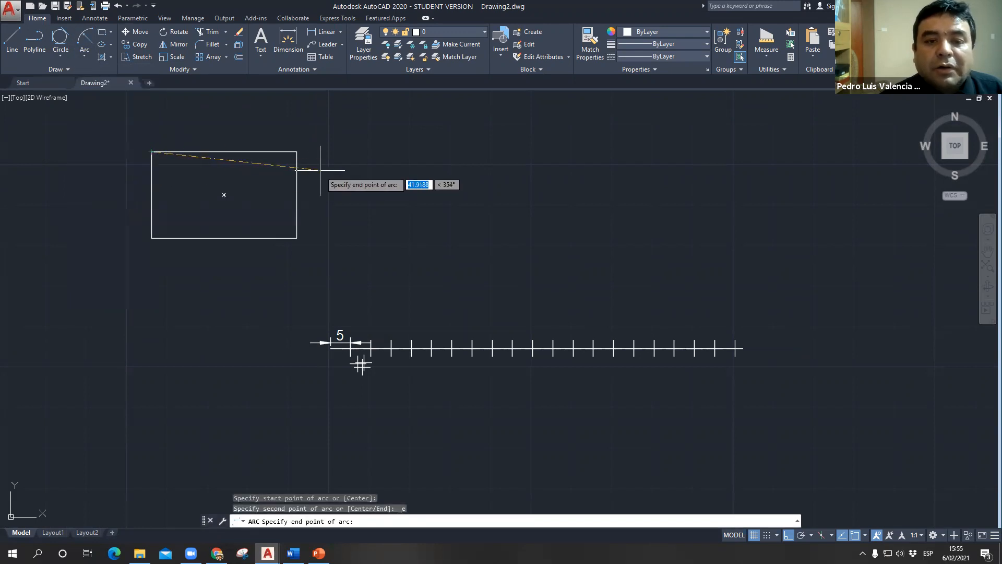
pyautogui.click(296, 152)
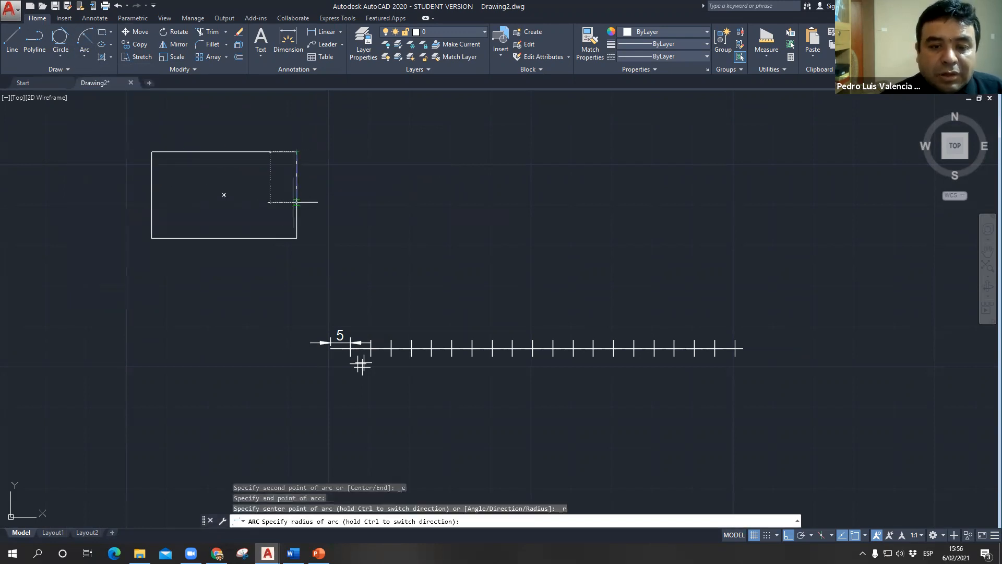
pyautogui.write('30')
pyautogui.press('Return')
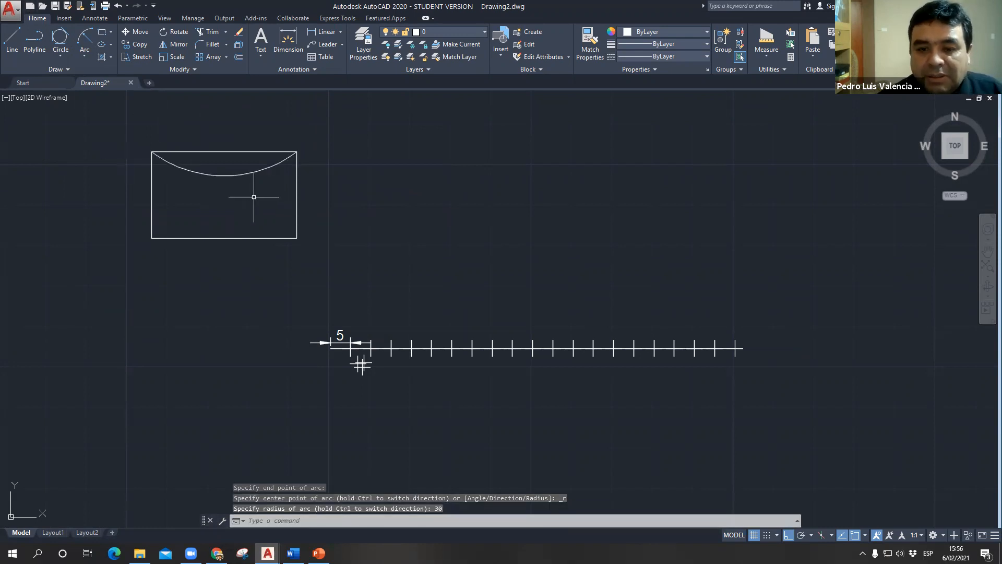
# - Switch to the Facebook page in Chrome, check the broadcast comments, and view who shared the Presupuesto Publico post
pyautogui.hotkey('alt', 'Tab')
pyautogui.hotkey('alt', 'Tab')
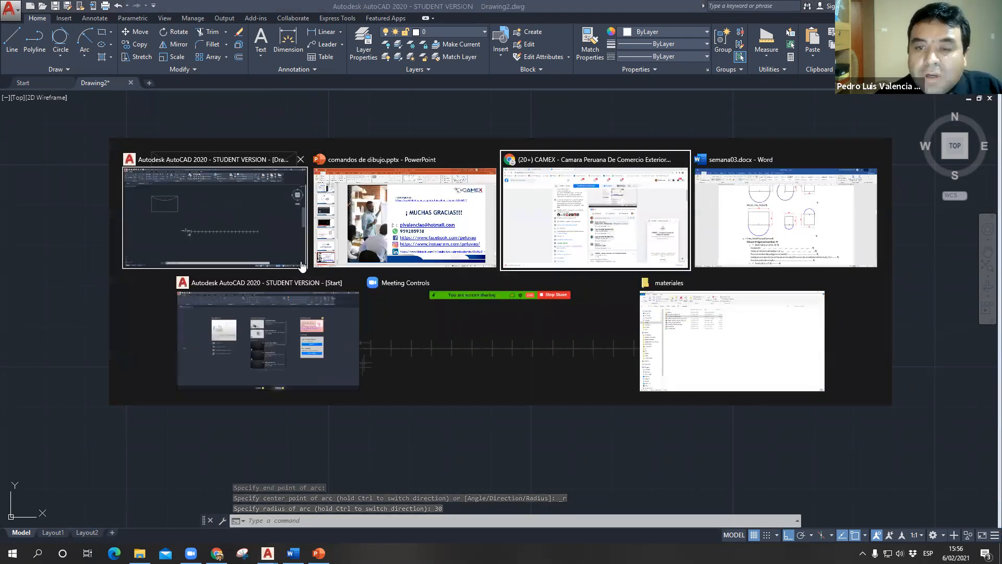
pyautogui.scroll(-2, 579, 331)
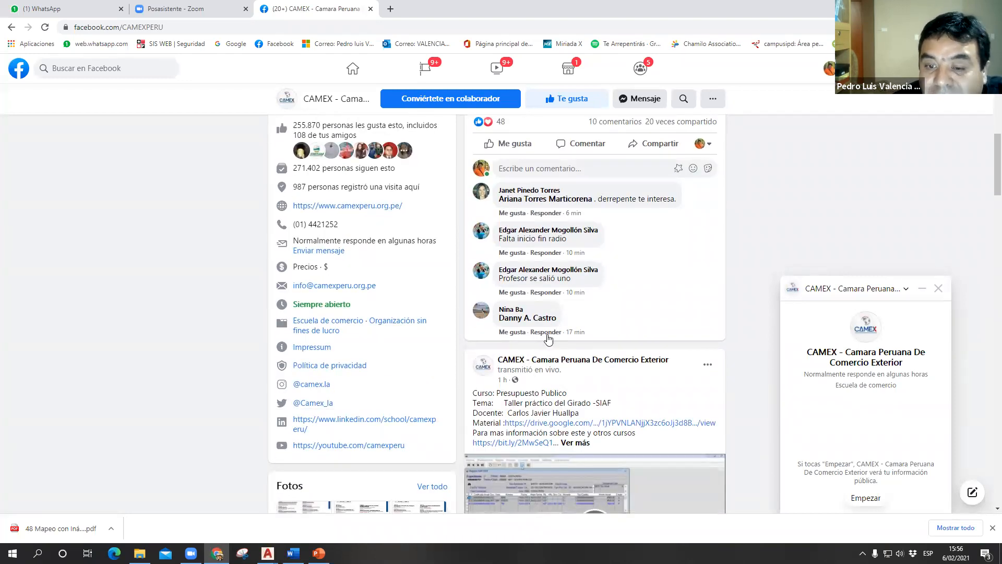
pyautogui.scroll(1, 520, 204)
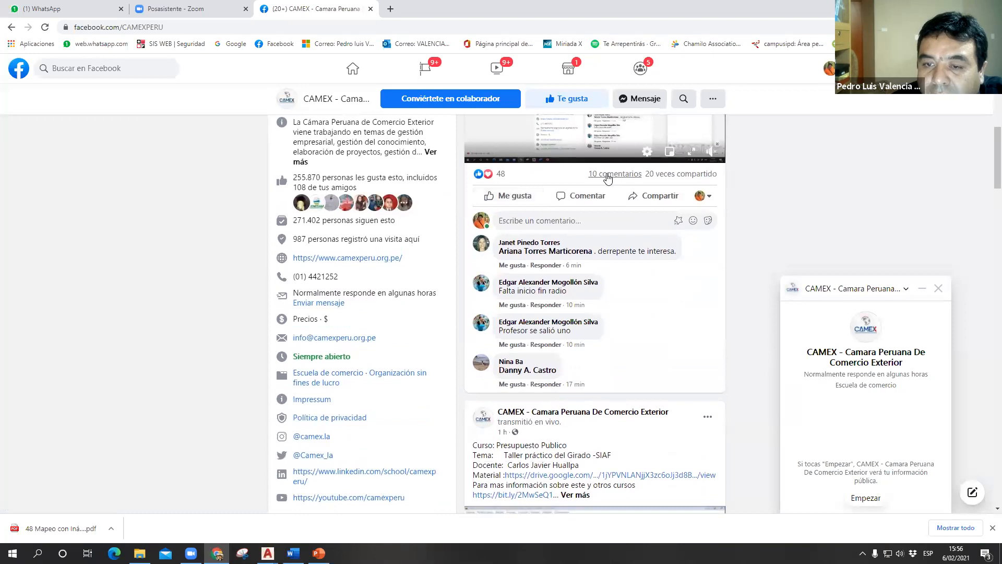
pyautogui.scroll(-5, 604, 332)
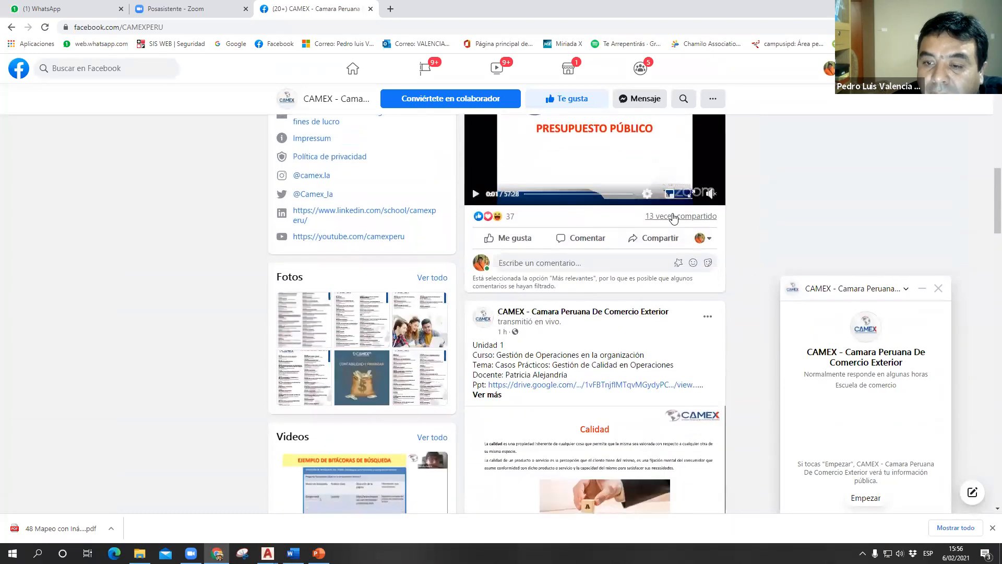
pyautogui.click(671, 216)
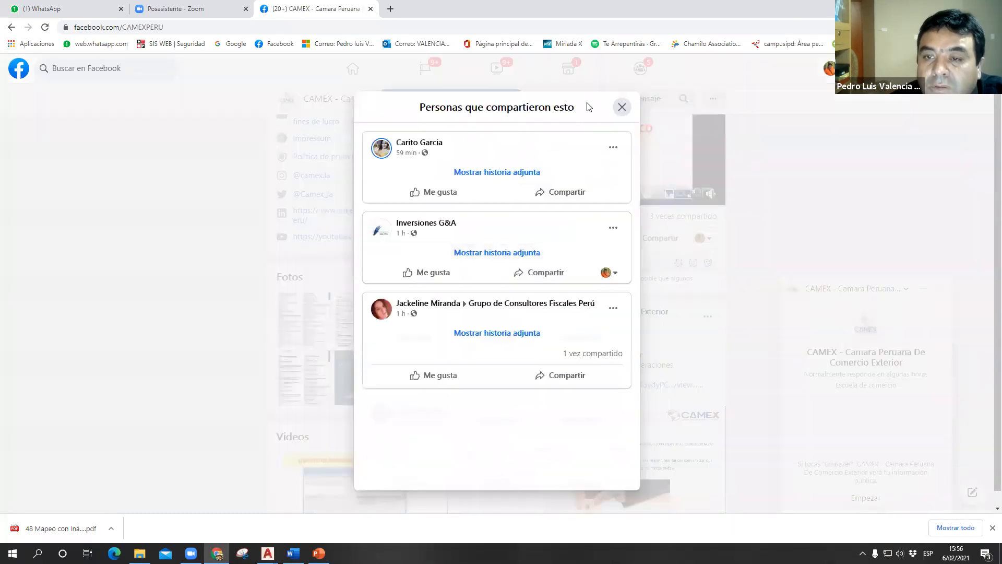
pyautogui.click(622, 108)
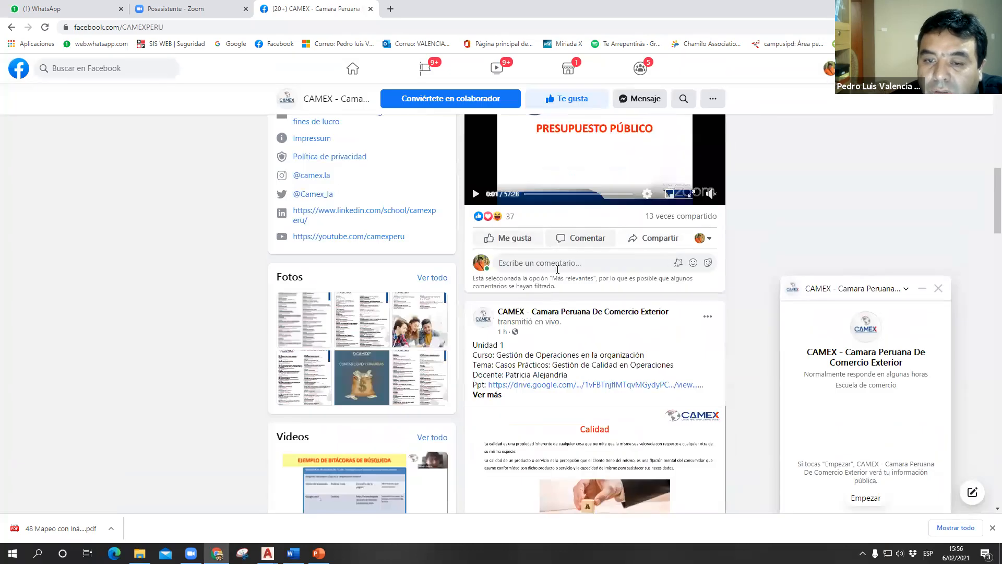
# - Display the comments on the live AutoCAD broadcast post again and close the CAMEX chat window
pyautogui.scroll(1, 575, 242)
pyautogui.scroll(4, 575, 243)
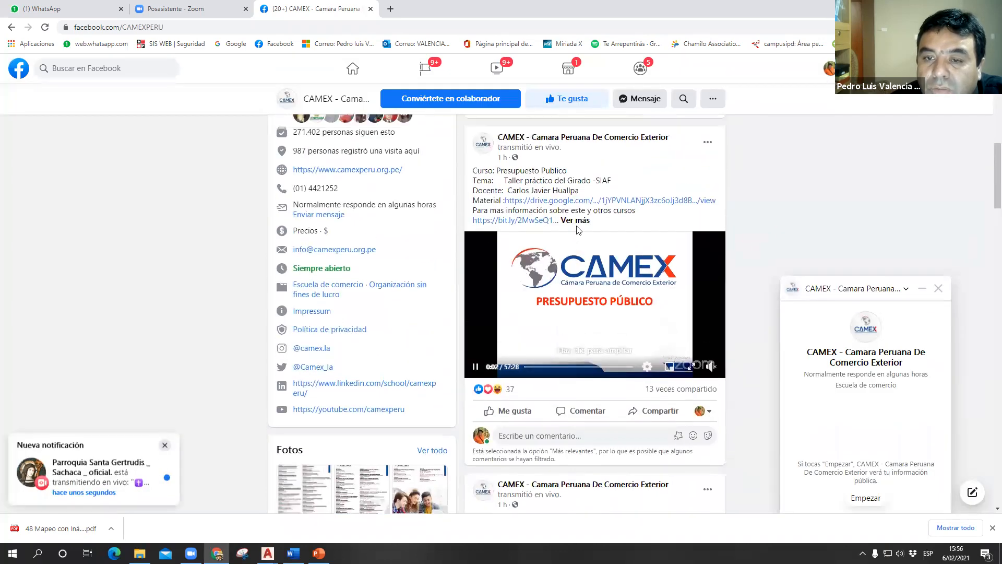
pyautogui.scroll(2, 628, 287)
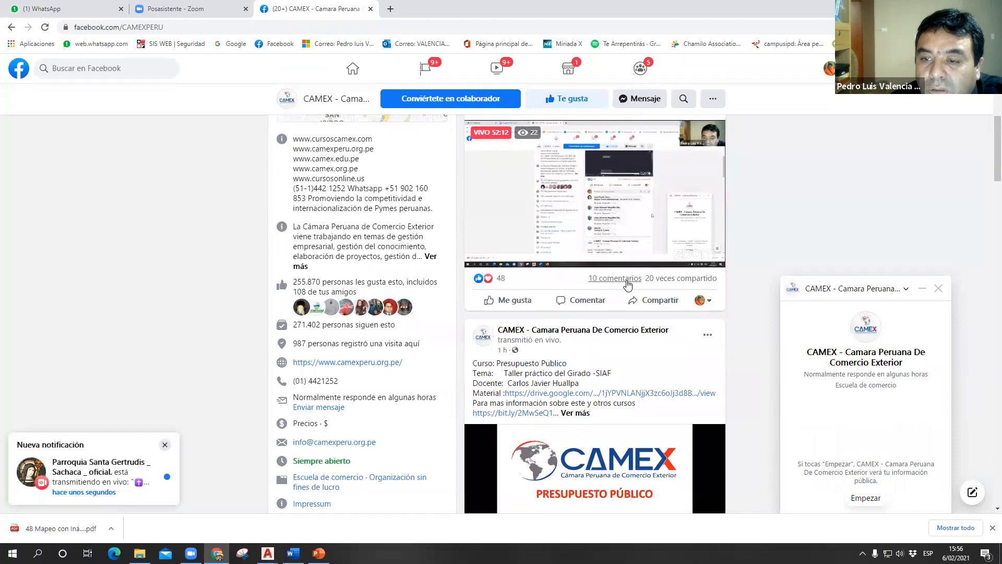
pyautogui.click(628, 283)
pyautogui.scroll(-2, 600, 308)
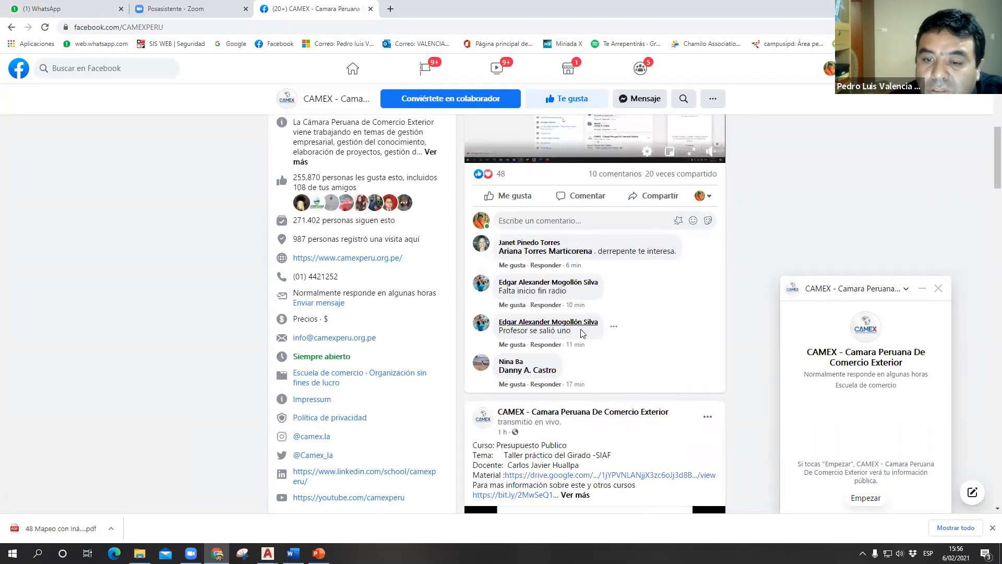
pyautogui.click(939, 289)
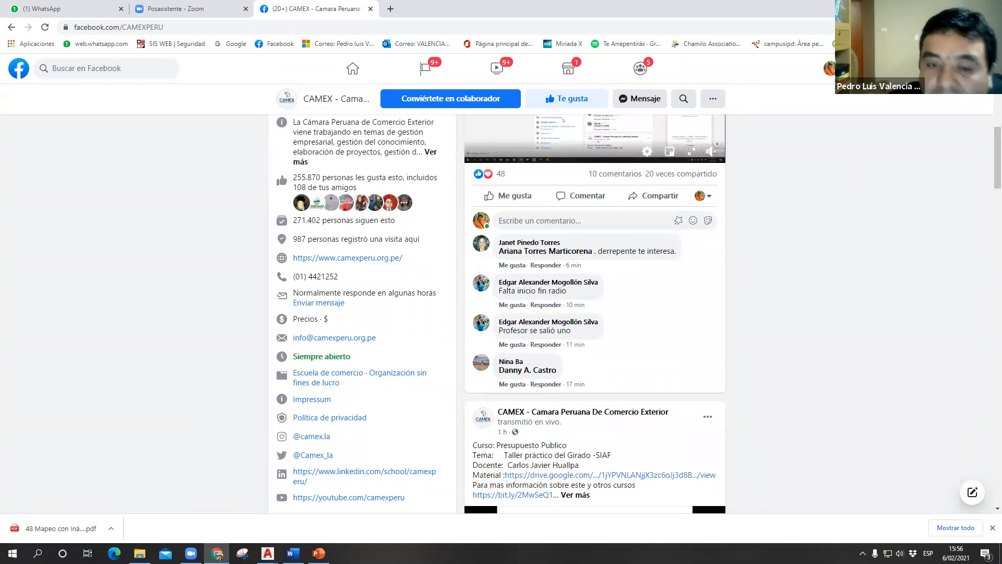
# - Return to the closing slide in PowerPoint and point out the presenter's contact e-mail by highlighting it
pyautogui.click(942, 8)
pyautogui.click(319, 553)
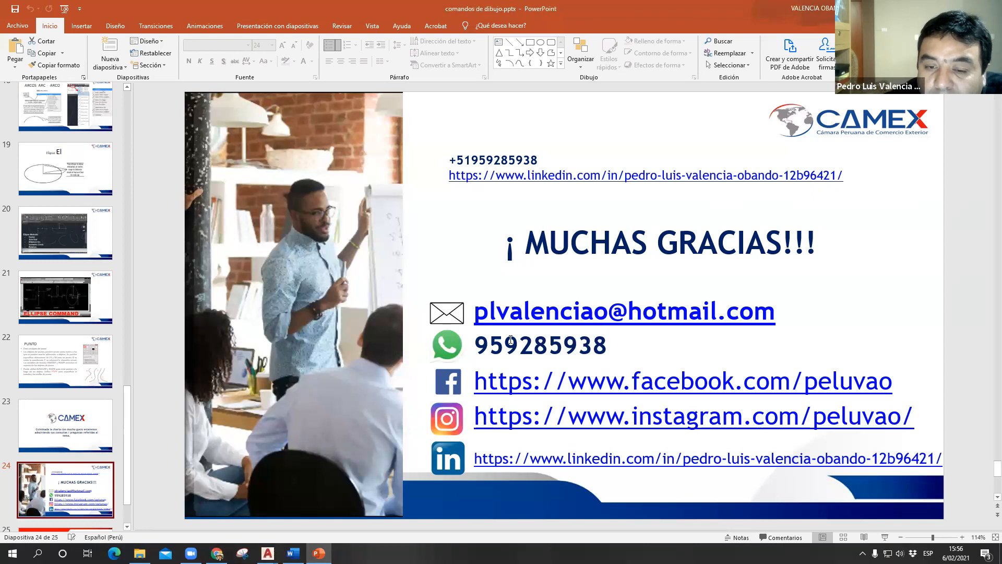
pyautogui.moveTo(474, 314); pyautogui.dragTo(718, 313)
pyautogui.click(829, 335)
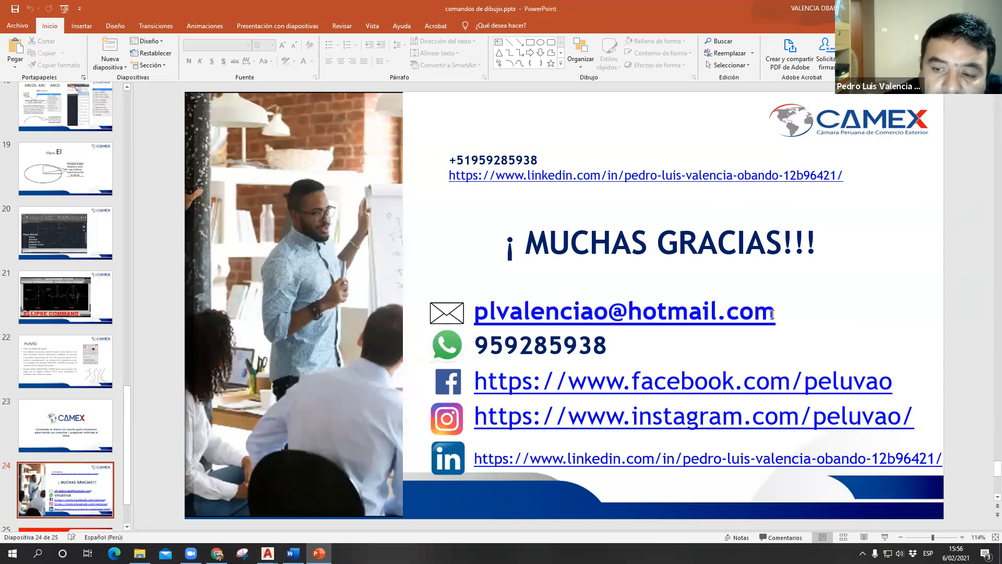